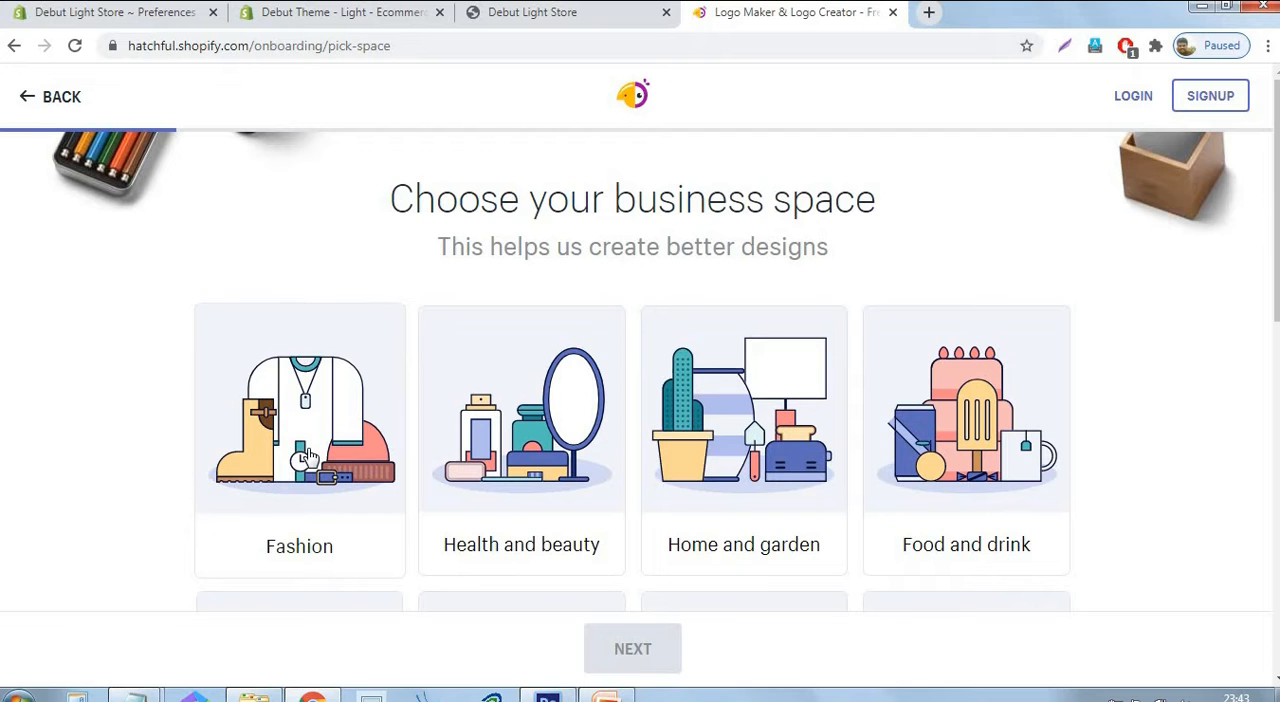
Choose Fashion as the business space and Reliable as the visual style for the logo.
{"action": "left_click", "coordinate": [307, 457]}
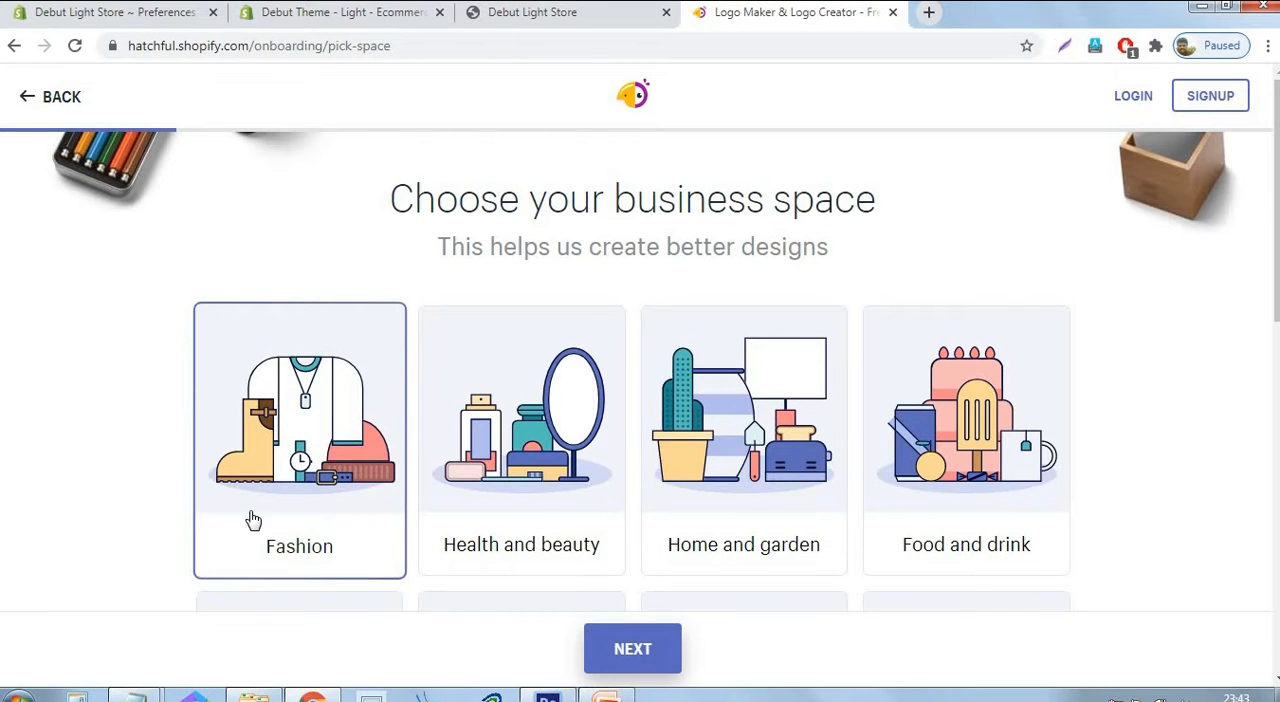
{"action": "left_click", "coordinate": [634, 660]}
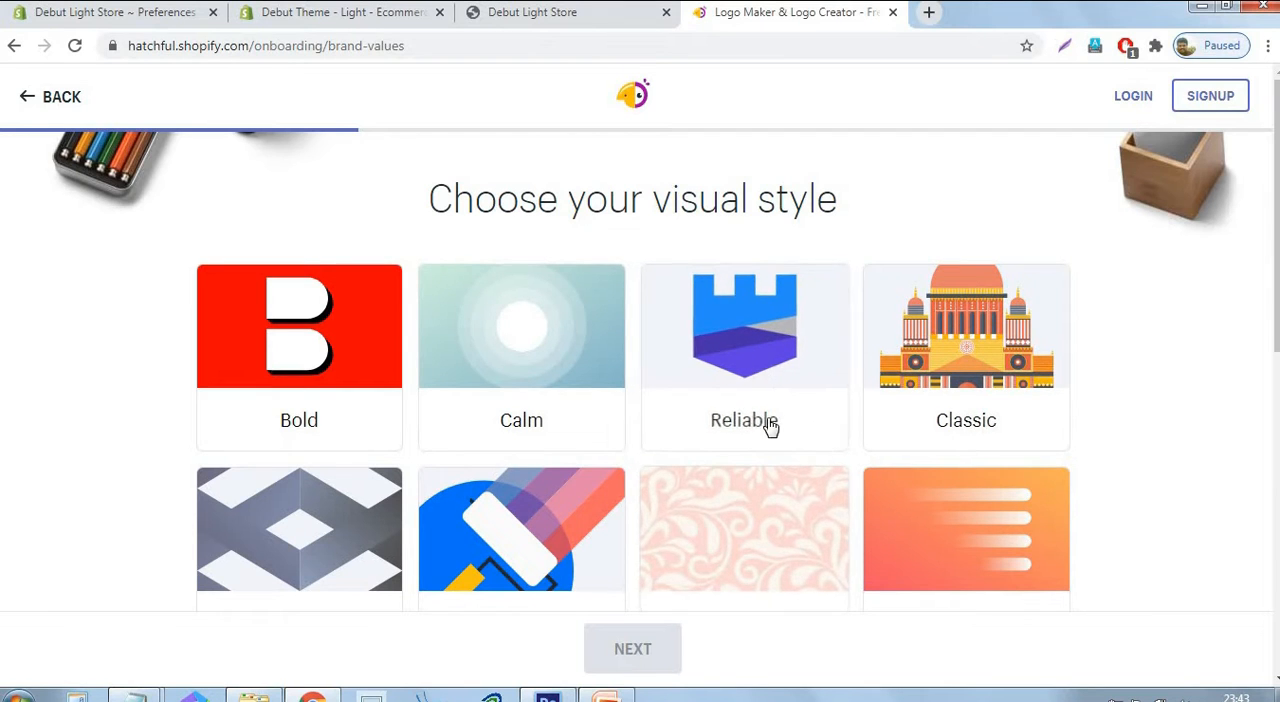
{"action": "left_click", "coordinate": [778, 343]}
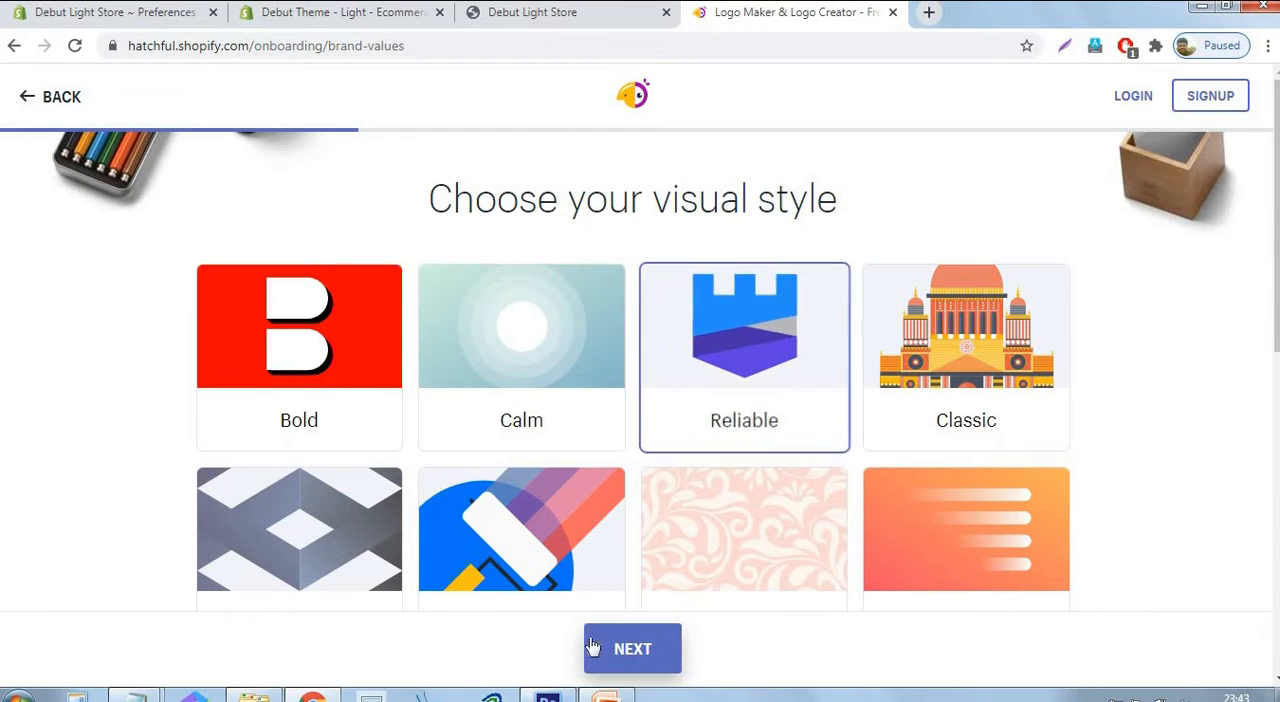
{"action": "left_click", "coordinate": [630, 650]}
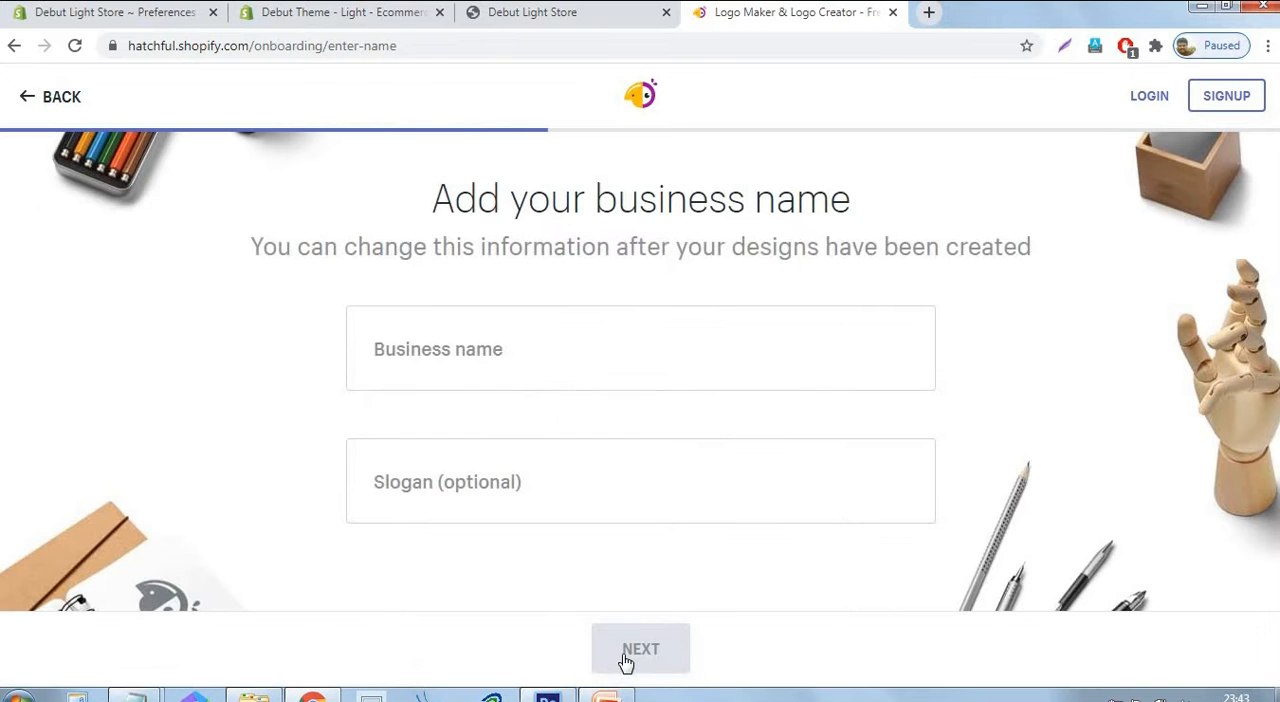
Enter the business name "Hand Gloves Store" without a slogan and set the logo's use to Online store or website.
{"action": "left_click", "coordinate": [622, 354]}
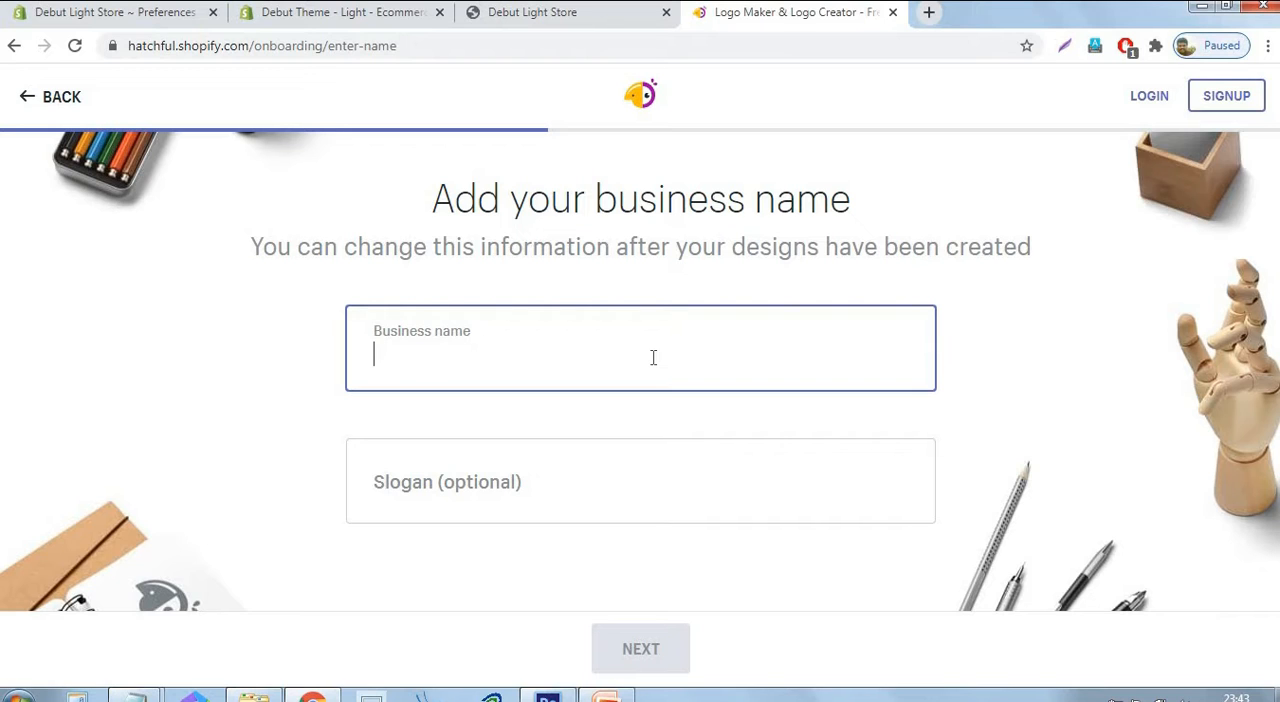
{"action": "type", "text": "Ha"}
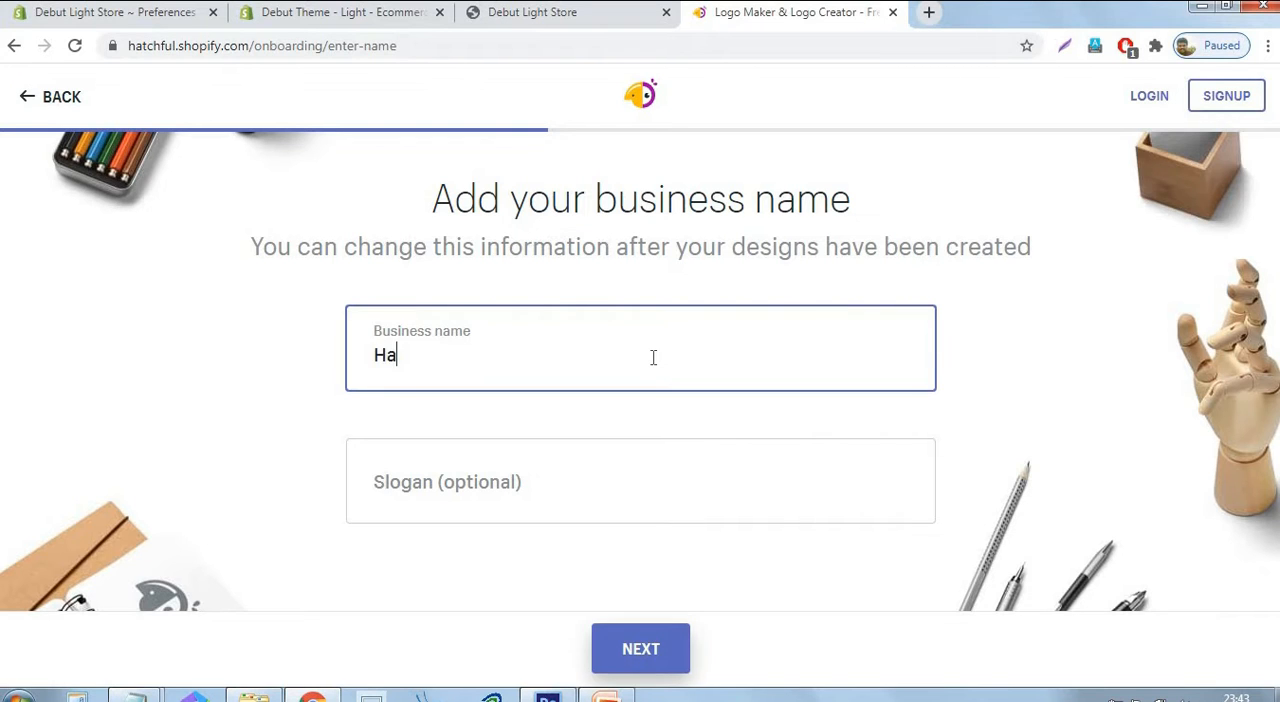
{"action": "type", "text": "nd Glove"}
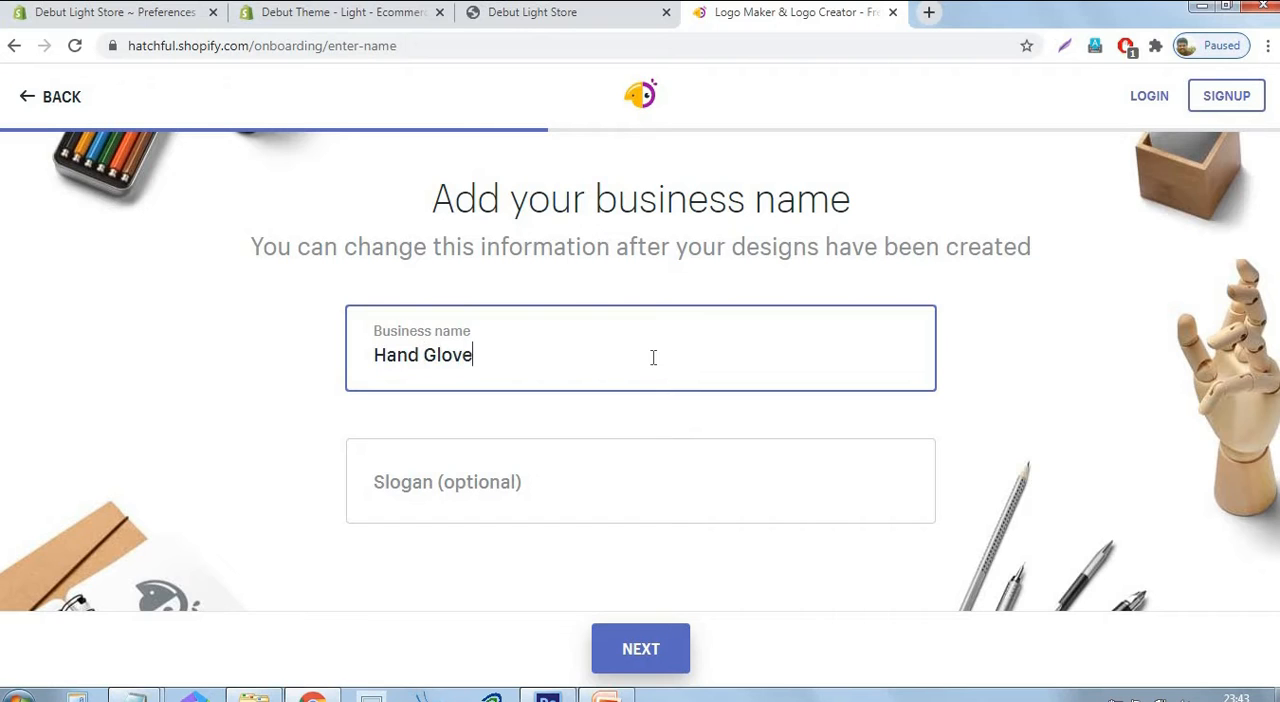
{"action": "type", "text": "s Store"}
{"action": "left_click", "coordinate": [1012, 362]}
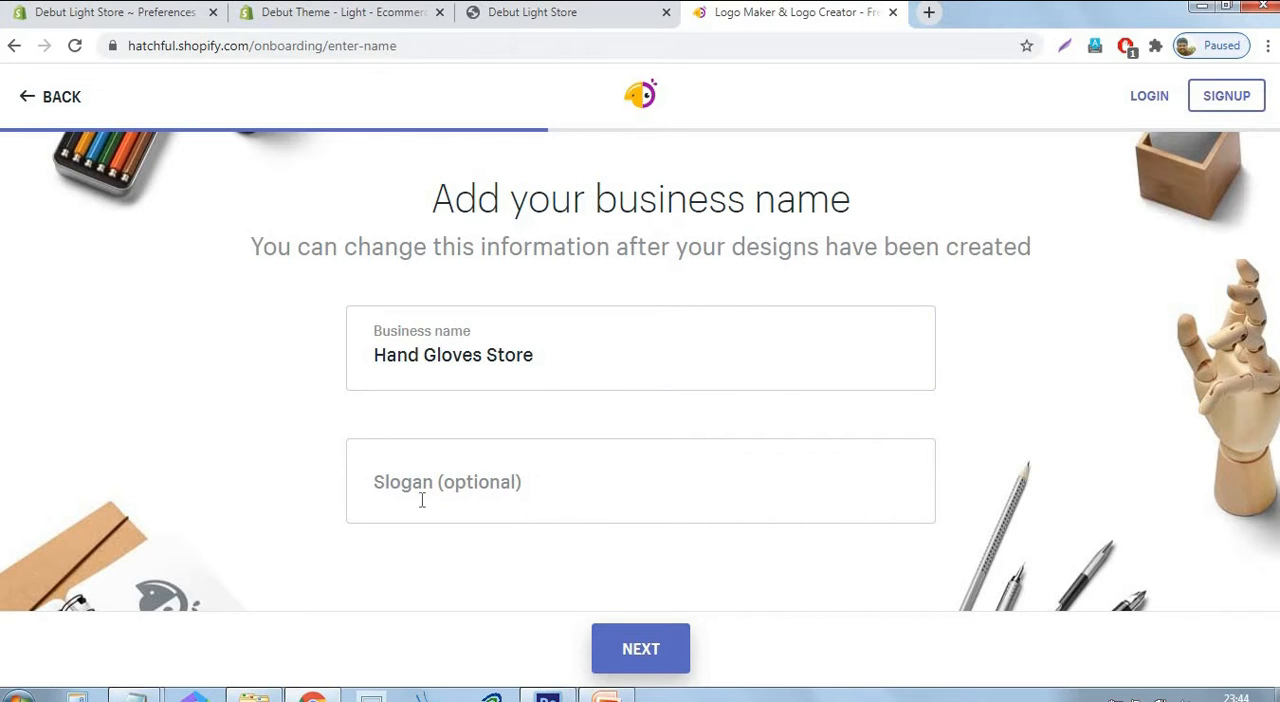
{"action": "left_click", "coordinate": [643, 659]}
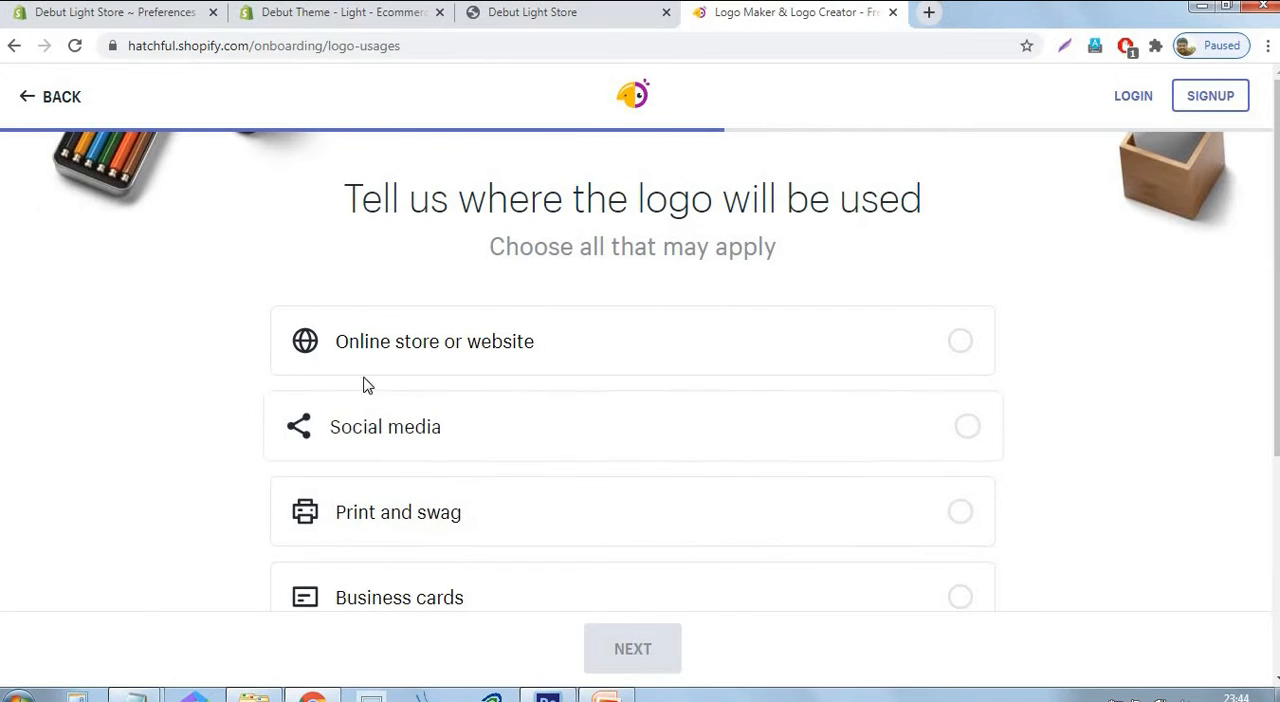
{"action": "left_click", "coordinate": [480, 350]}
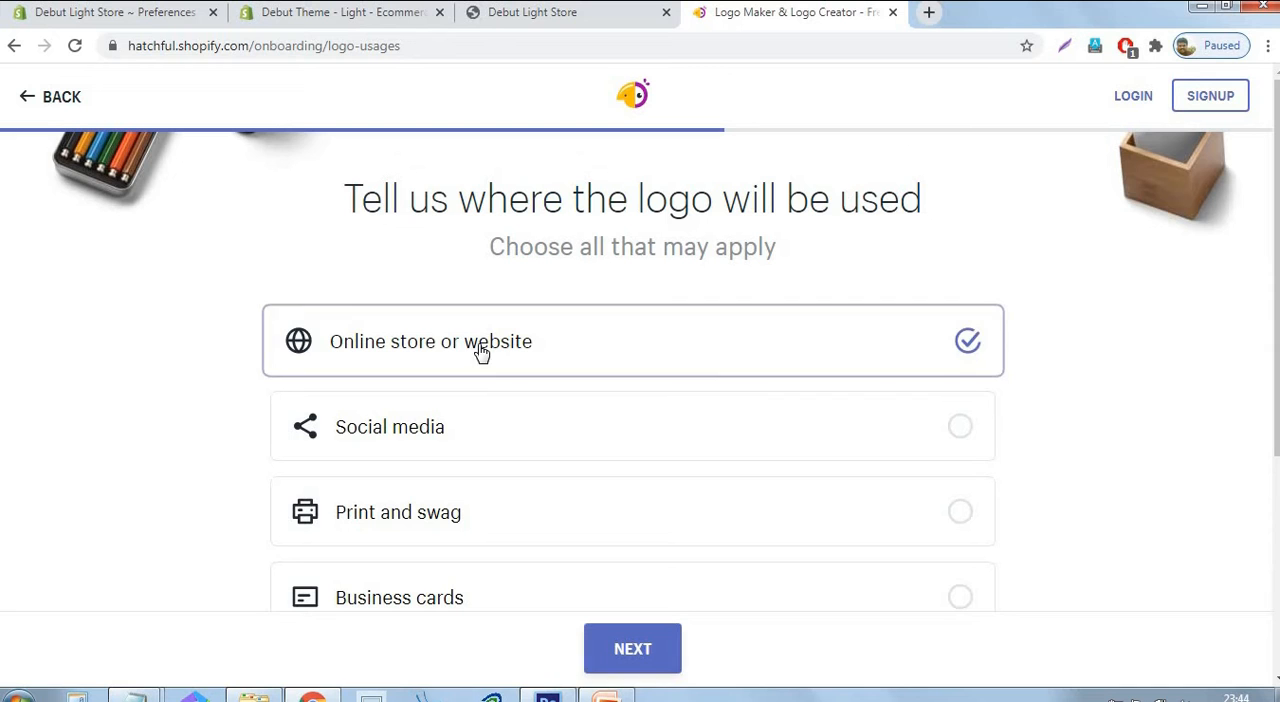
{"action": "left_click", "coordinate": [632, 650]}
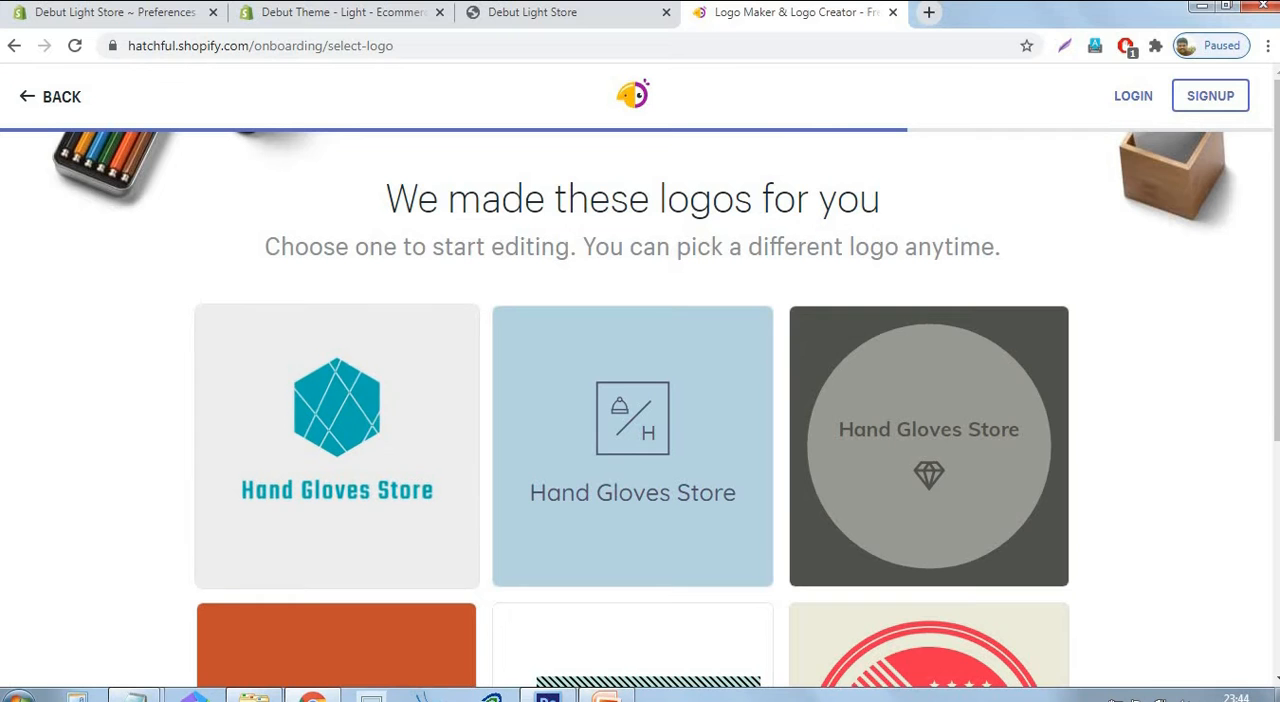
Browse the generated Hand Gloves Store logo designs.
{"action": "scroll", "coordinate": [1122, 310], "scroll_direction": "down", "scroll_amount": 1}
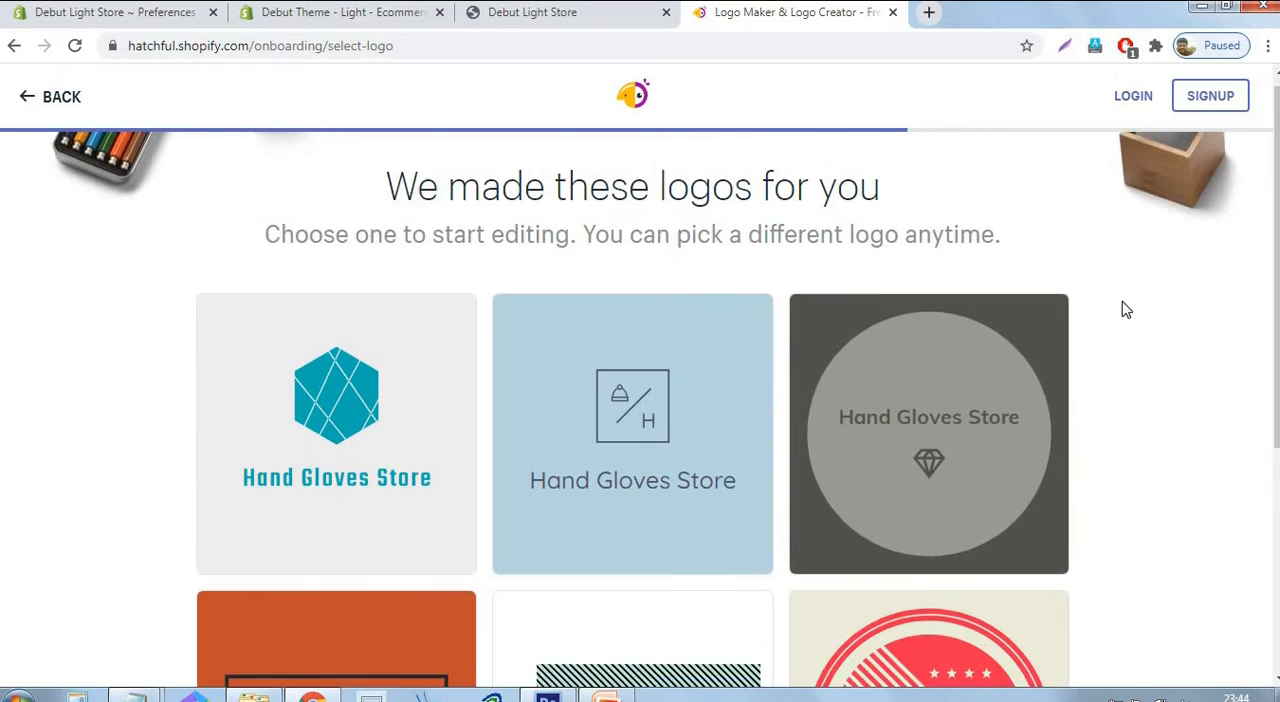
{"action": "scroll", "coordinate": [1122, 310], "scroll_direction": "down", "scroll_amount": 5}
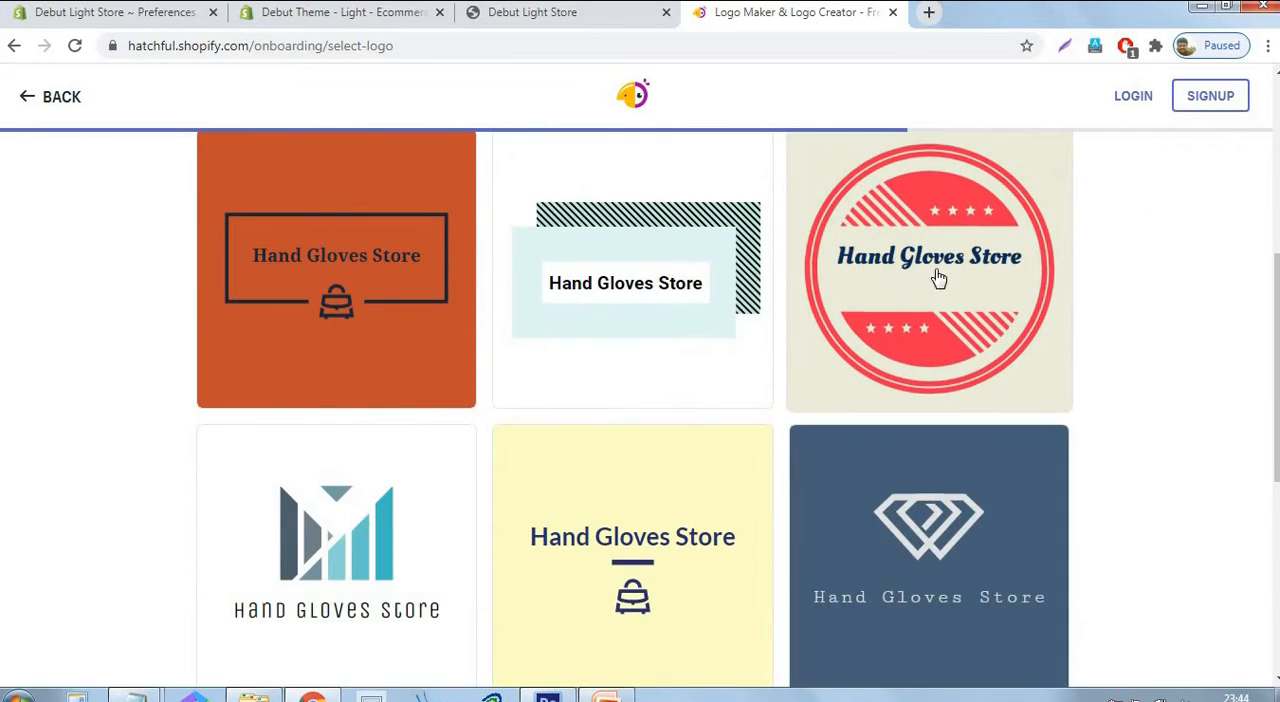
{"action": "scroll", "coordinate": [523, 397], "scroll_direction": "down", "scroll_amount": 3}
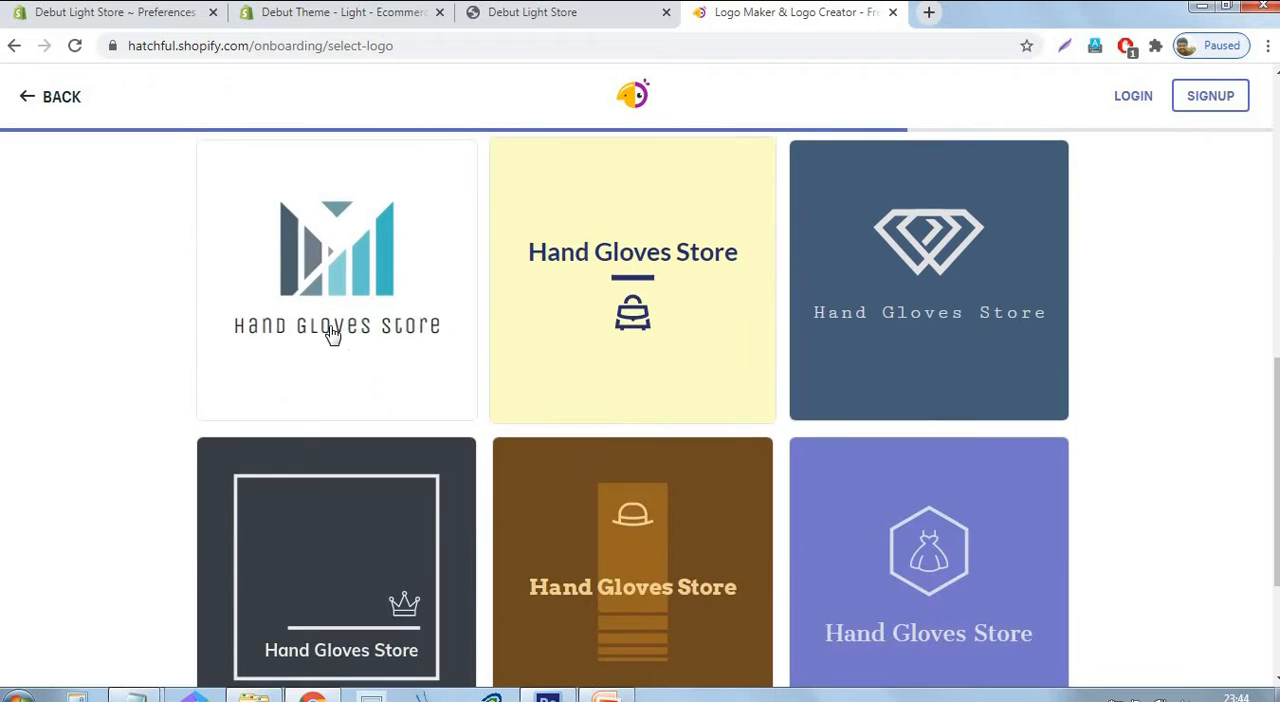
{"action": "scroll", "coordinate": [1037, 342], "scroll_direction": "down", "scroll_amount": 2}
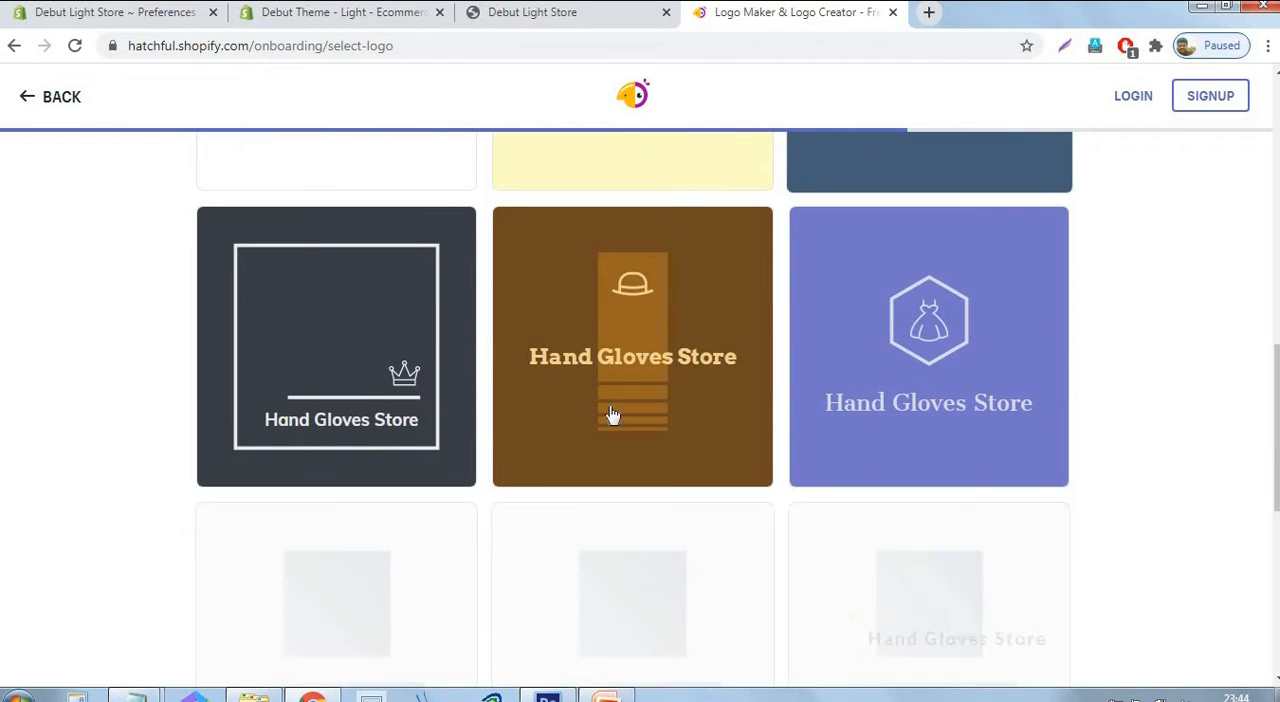
{"action": "scroll", "coordinate": [1229, 337], "scroll_direction": "down", "scroll_amount": 3}
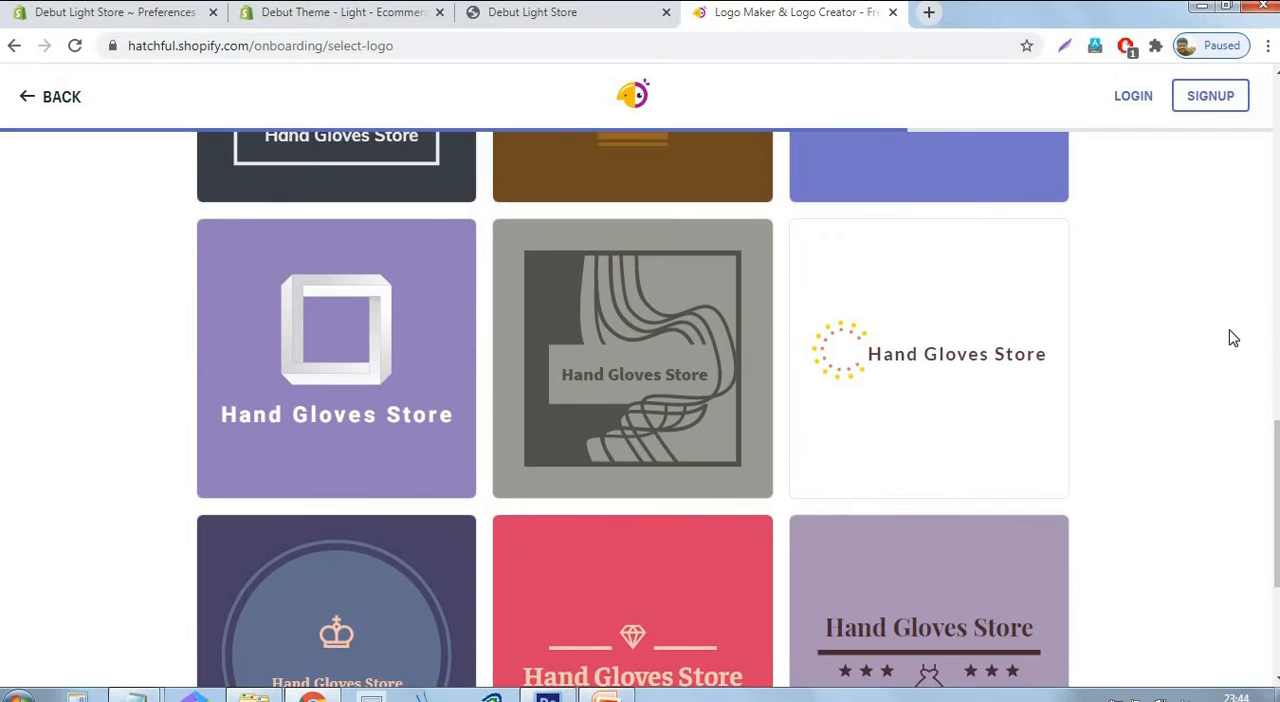
{"action": "scroll", "coordinate": [843, 280], "scroll_direction": "down", "scroll_amount": 2}
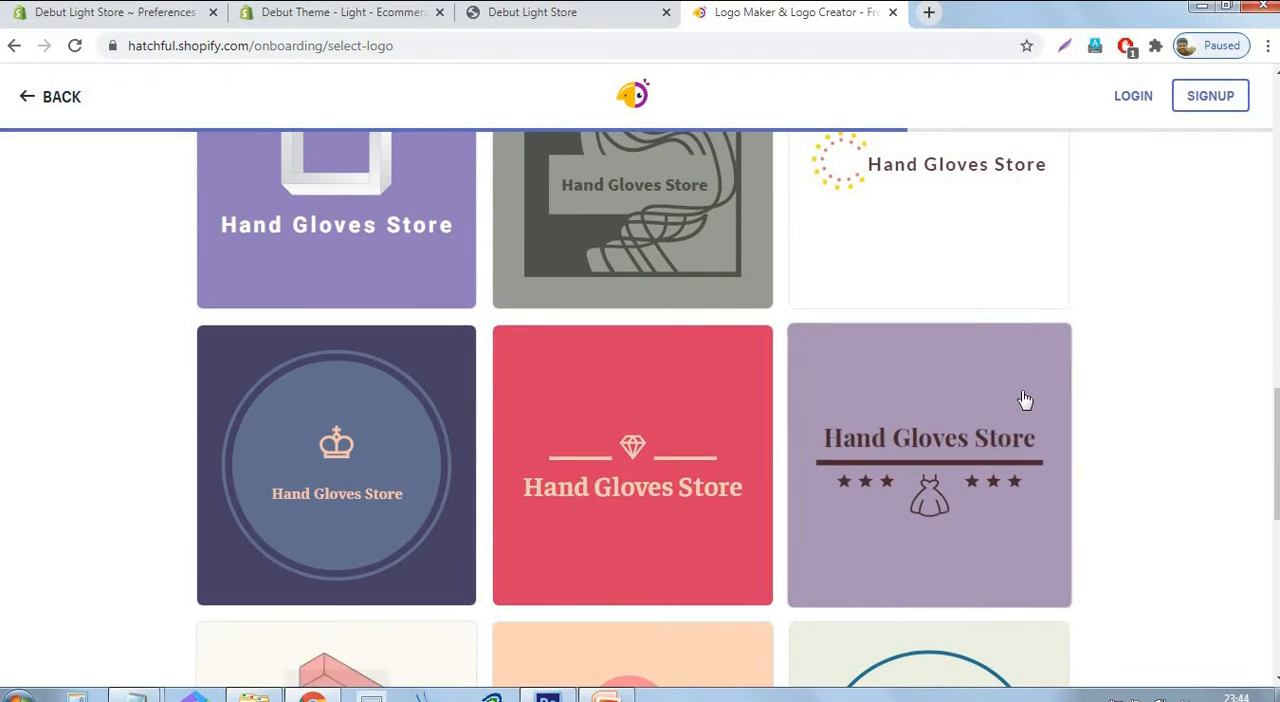
{"action": "scroll", "coordinate": [1025, 400], "scroll_direction": "down", "scroll_amount": 5}
{"action": "scroll", "coordinate": [1025, 400], "scroll_direction": "down", "scroll_amount": 2}
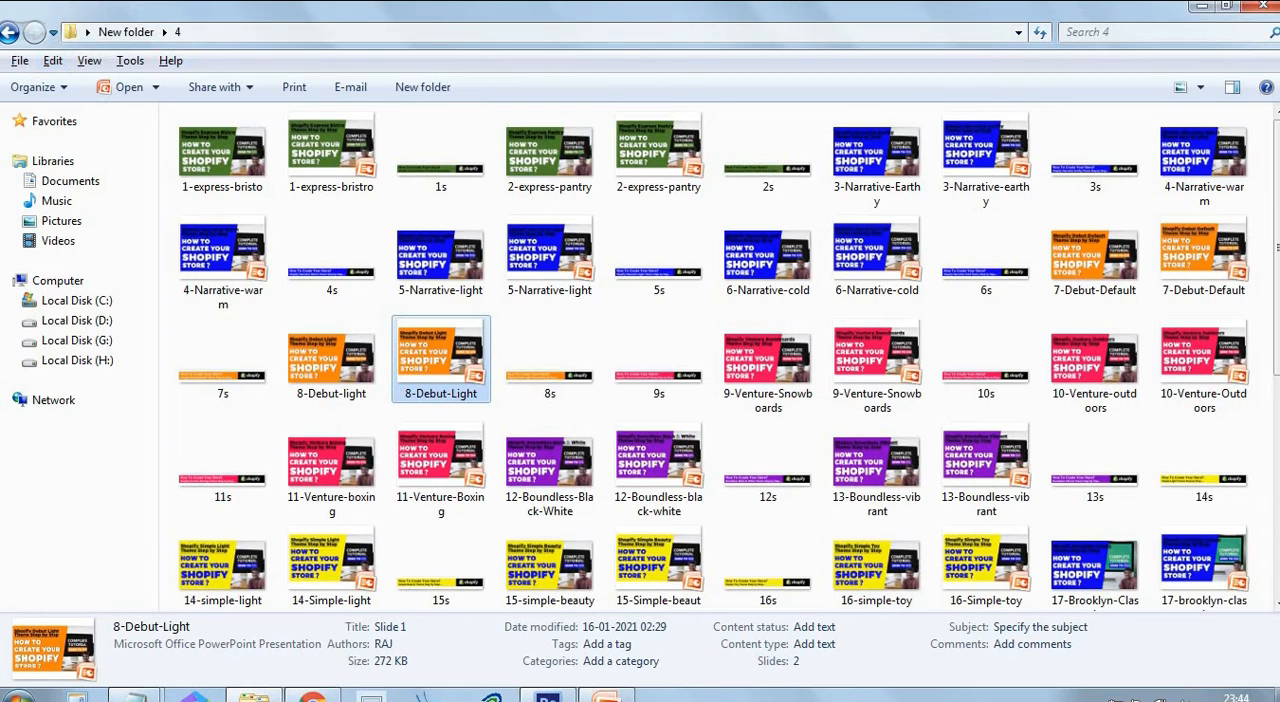
Close the open folder window and view the logo image in the desktop's Logo2 folder.
{"action": "left_click", "coordinate": [1266, 12]}
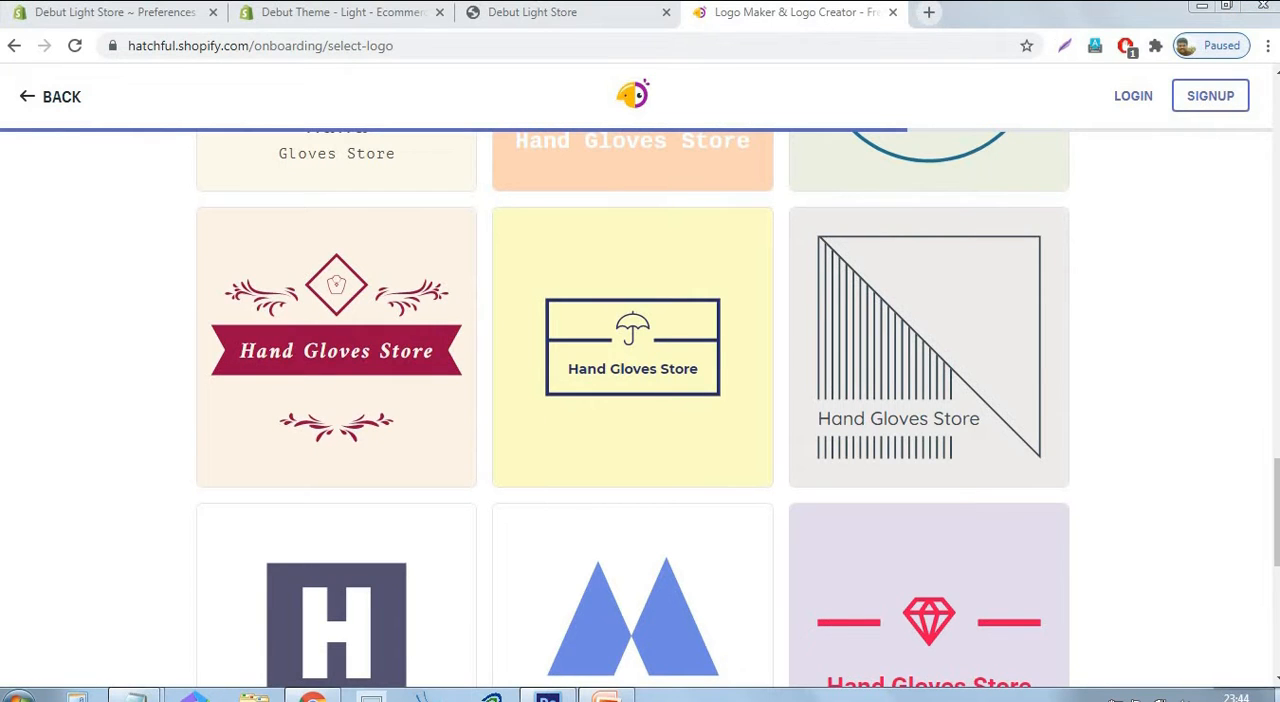
{"action": "left_click", "coordinate": [1275, 694]}
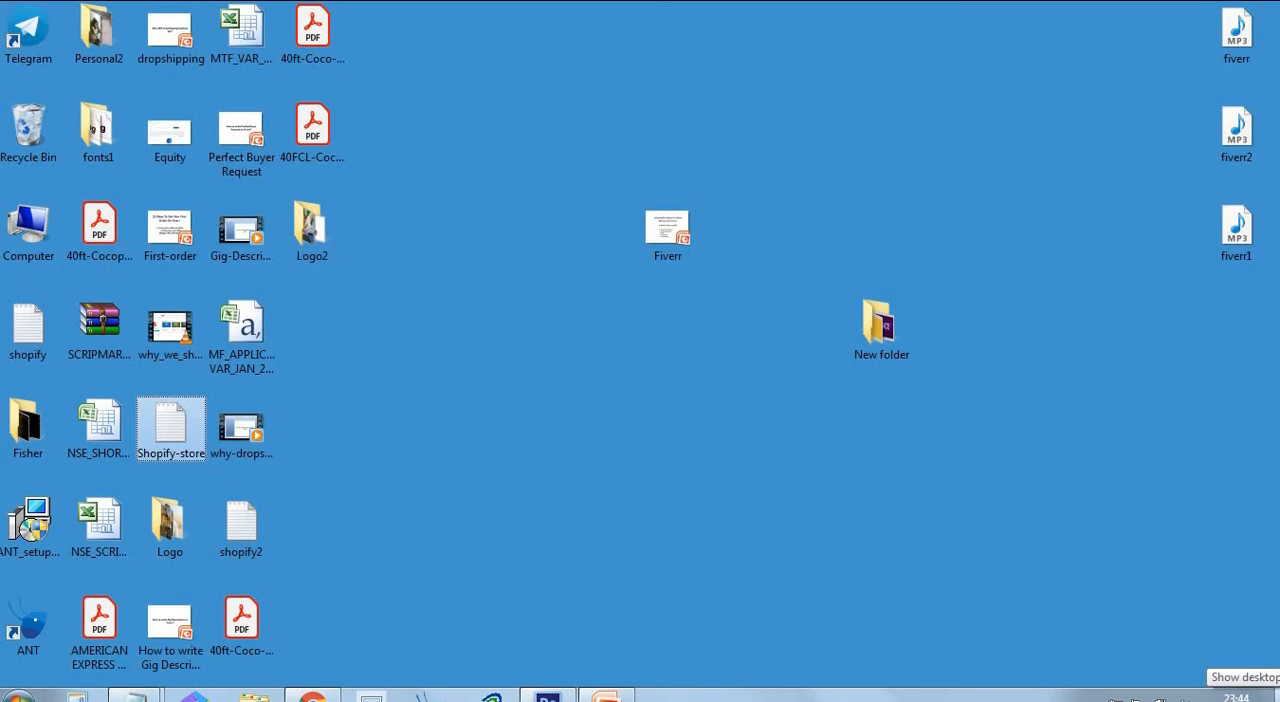
{"action": "double_click", "coordinate": [310, 235]}
{"action": "left_click", "coordinate": [1018, 83]}
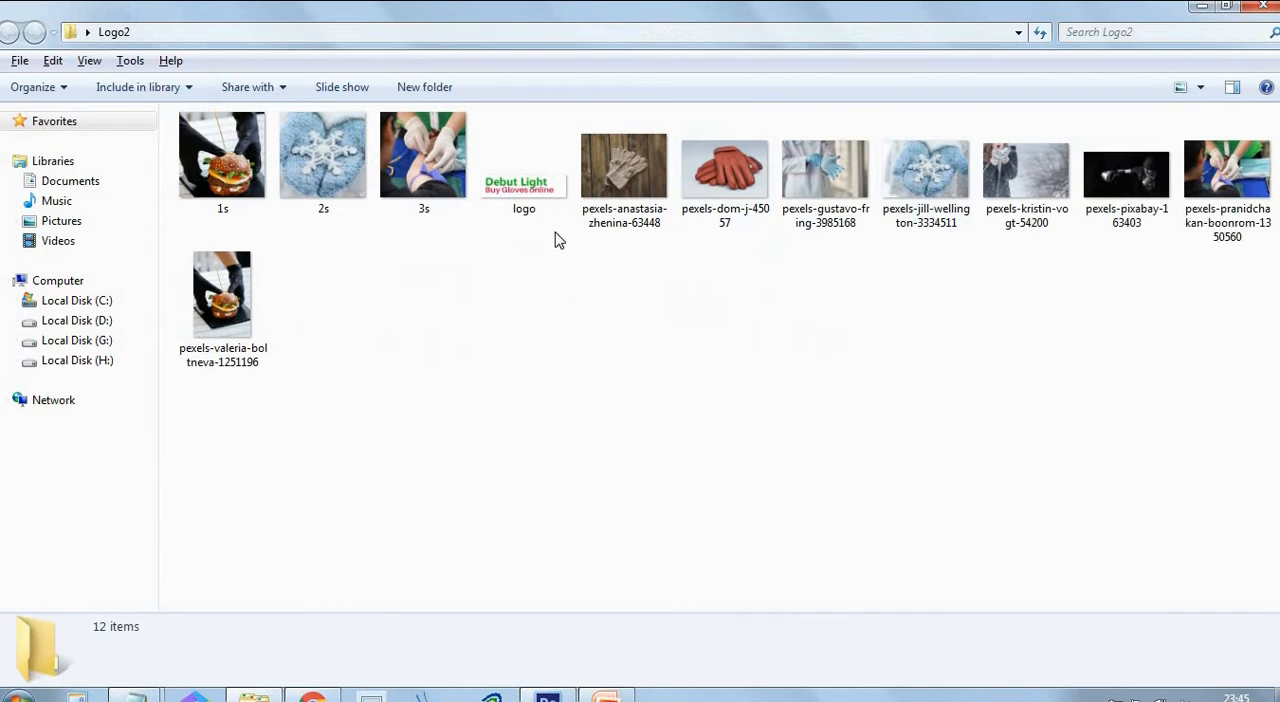
{"action": "left_click", "coordinate": [503, 206]}
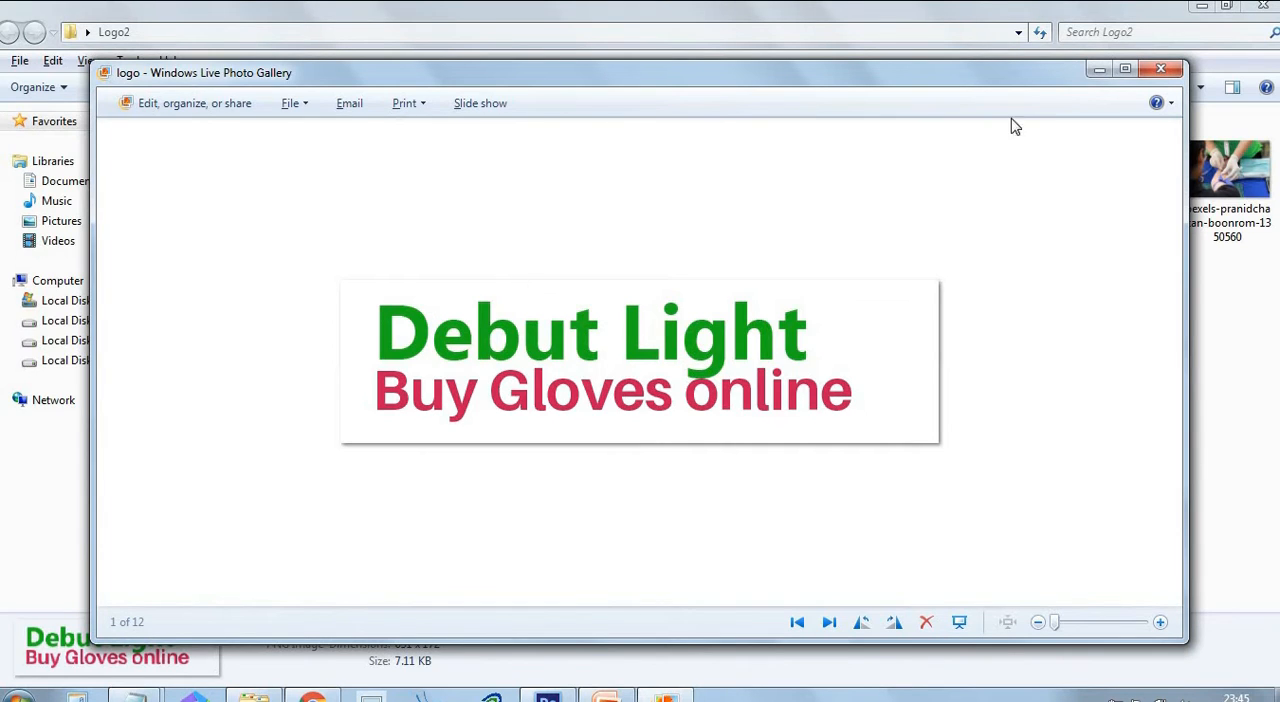
{"action": "left_click", "coordinate": [1160, 69]}
{"action": "left_click", "coordinate": [529, 600]}
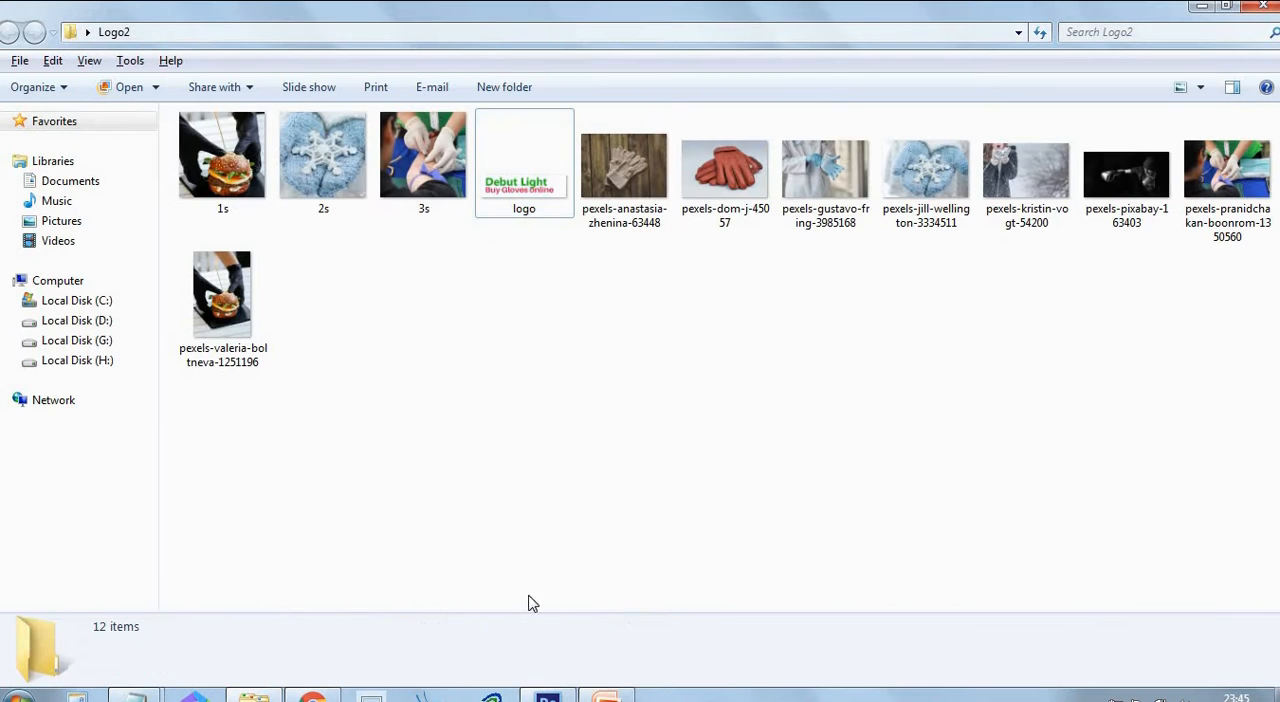
Switch to the PowerPoint presentation and grey out the agenda item "Creating your store logo".
{"action": "left_click", "coordinate": [312, 697]}
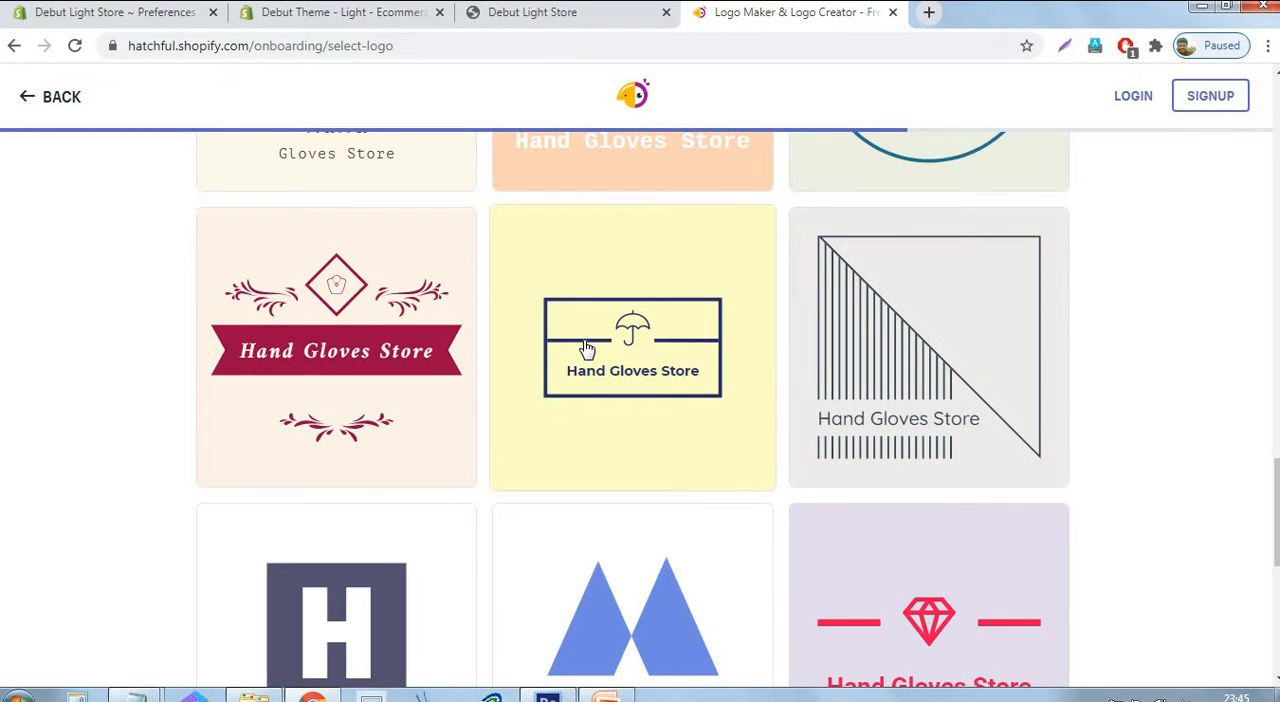
{"action": "scroll", "coordinate": [590, 347], "scroll_direction": "up", "scroll_amount": 3}
{"action": "key", "text": "alt+Tab"}
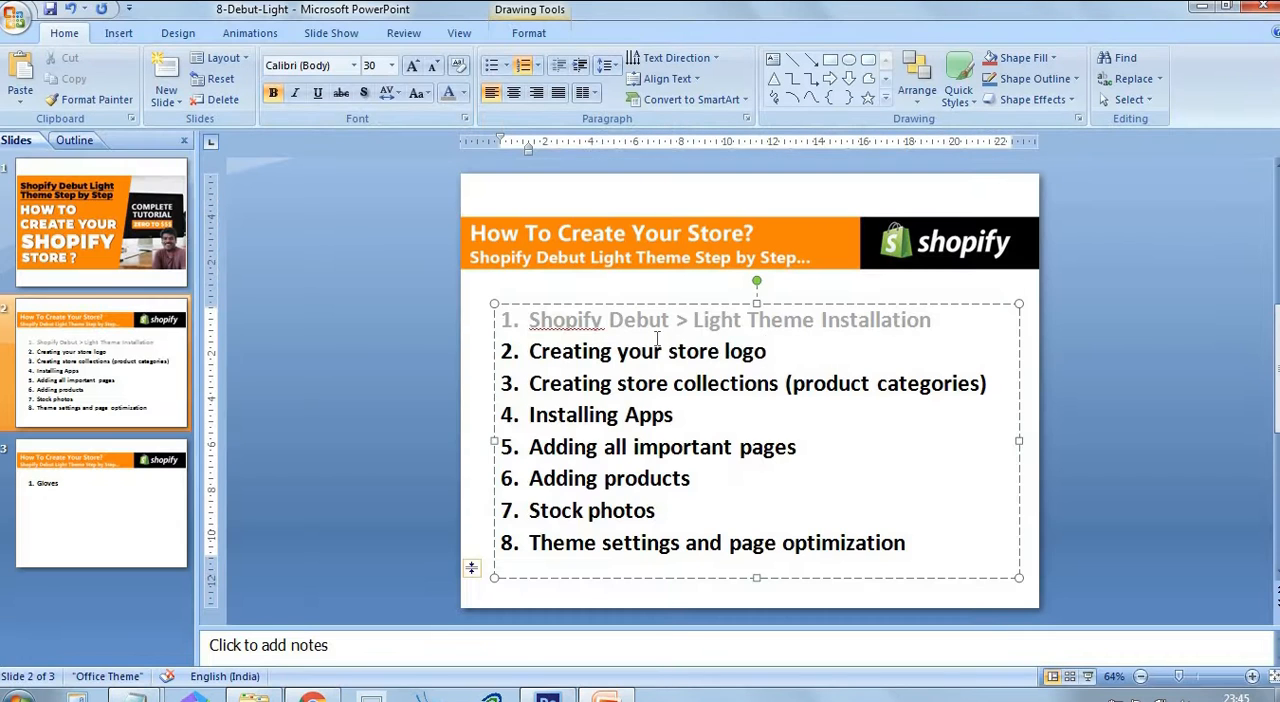
{"action": "left_click_drag", "start_coordinate": [782, 350], "coordinate": [568, 343]}
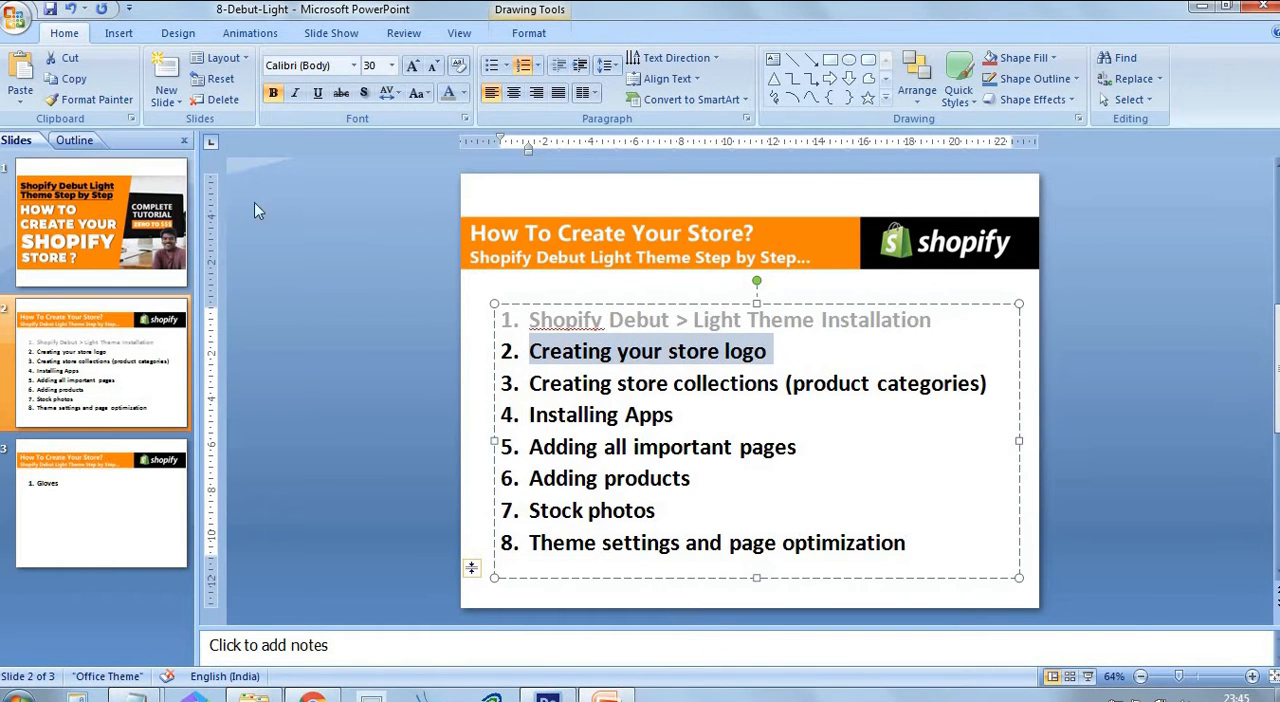
{"action": "left_click", "coordinate": [449, 93]}
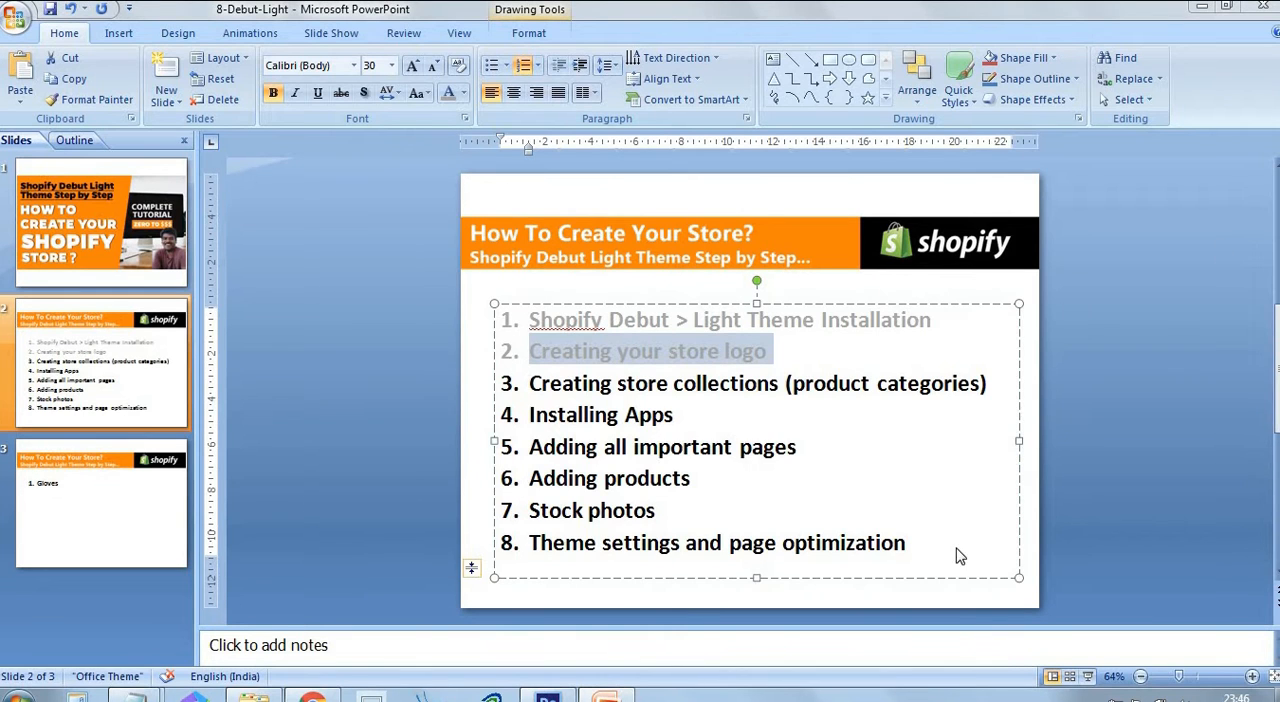
Return to the Debut Light Store admin in Chrome and start a new product collection.
{"action": "key", "text": "alt+Tab"}
{"action": "left_click", "coordinate": [300, 14]}
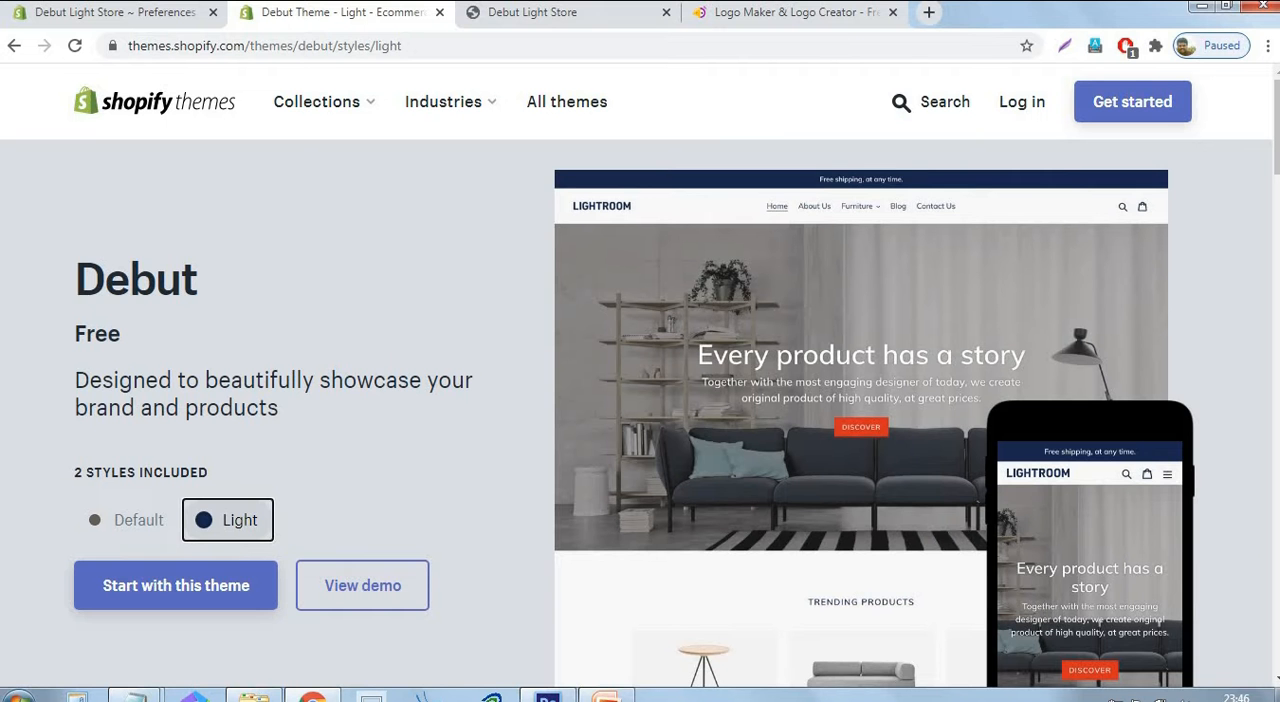
{"action": "left_click", "coordinate": [138, 18]}
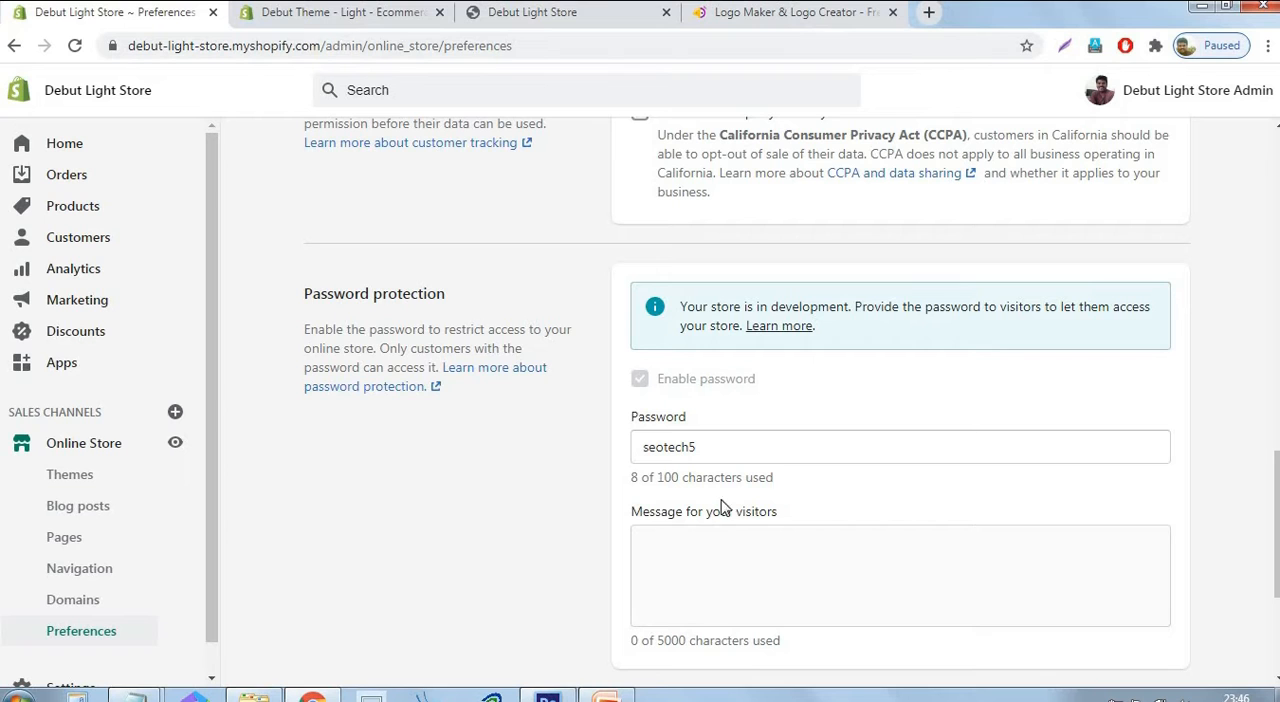
{"action": "scroll", "coordinate": [290, 472], "scroll_direction": "up", "scroll_amount": 1}
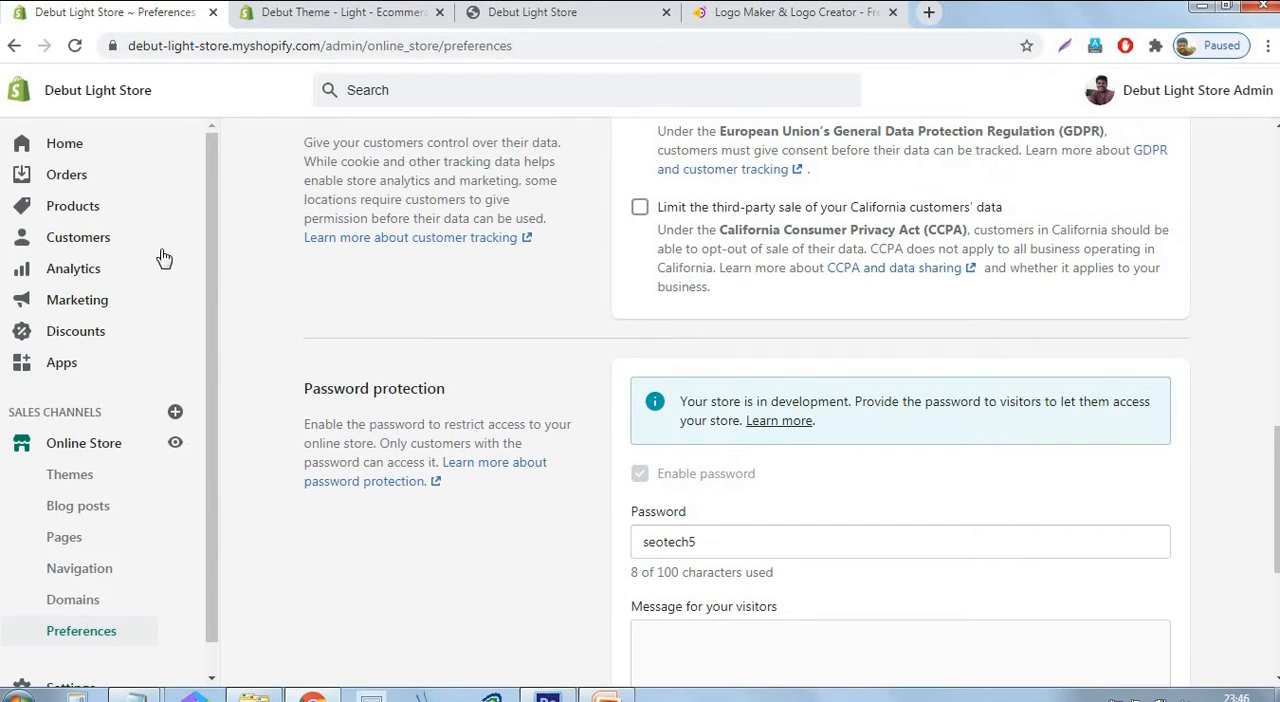
{"action": "left_click", "coordinate": [64, 213]}
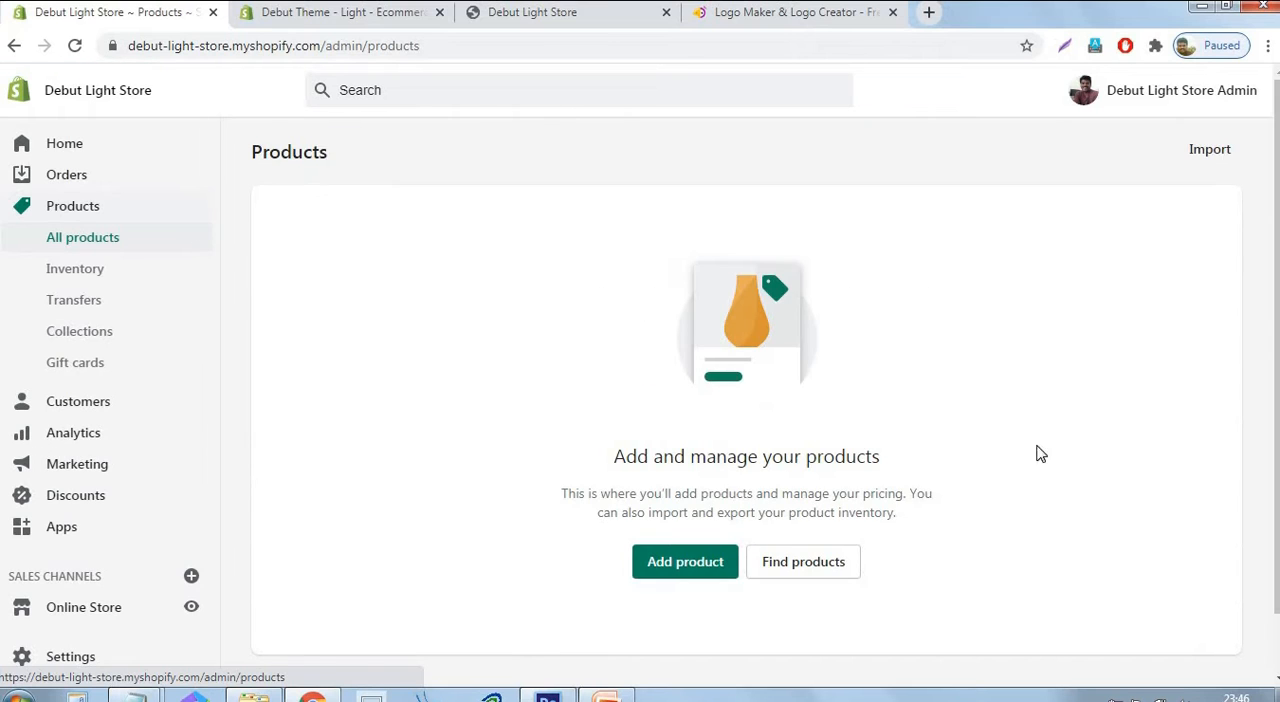
{"action": "left_click", "coordinate": [78, 344]}
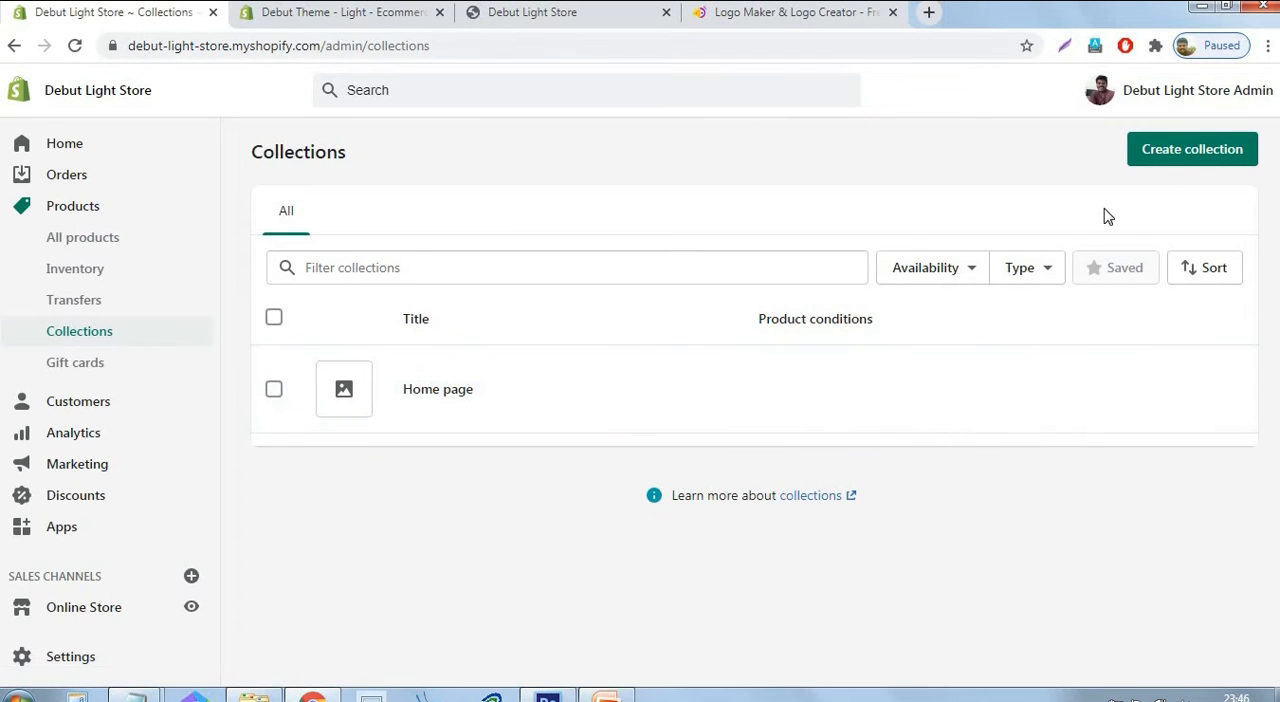
{"action": "left_click", "coordinate": [1205, 155]}
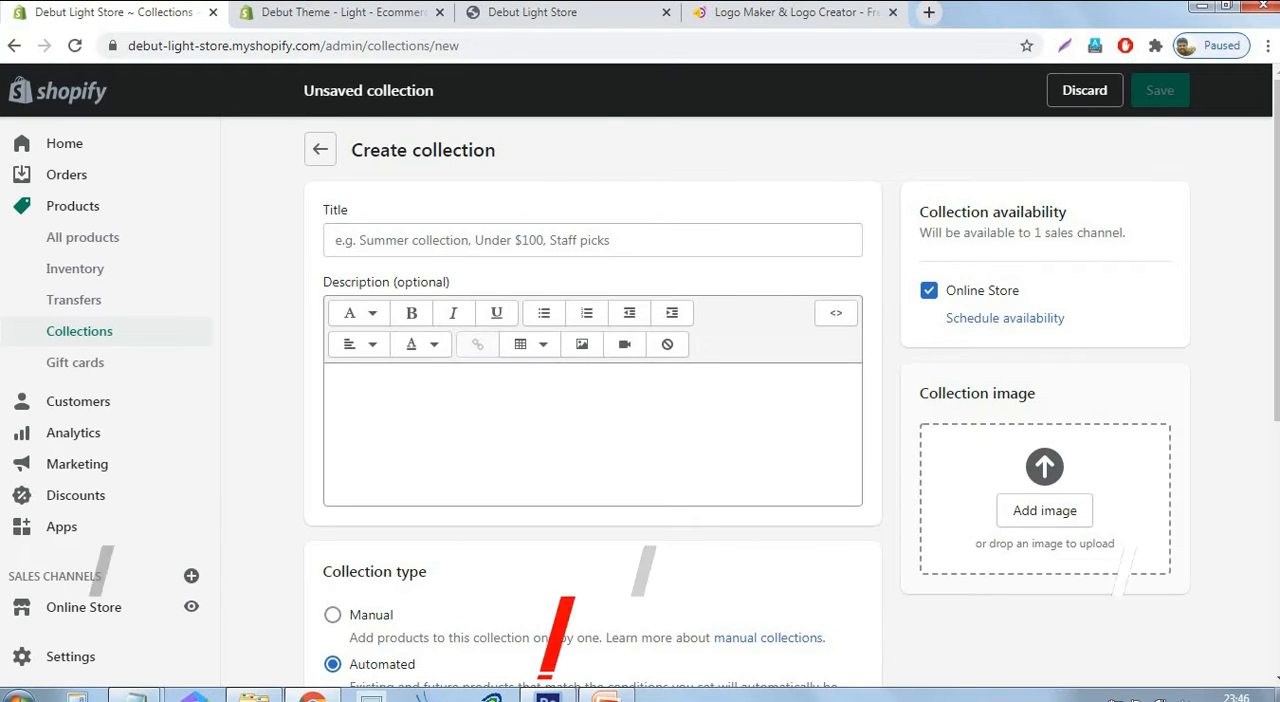
Title the new collection "Our Products" and leave its description empty.
{"action": "left_click", "coordinate": [602, 229]}
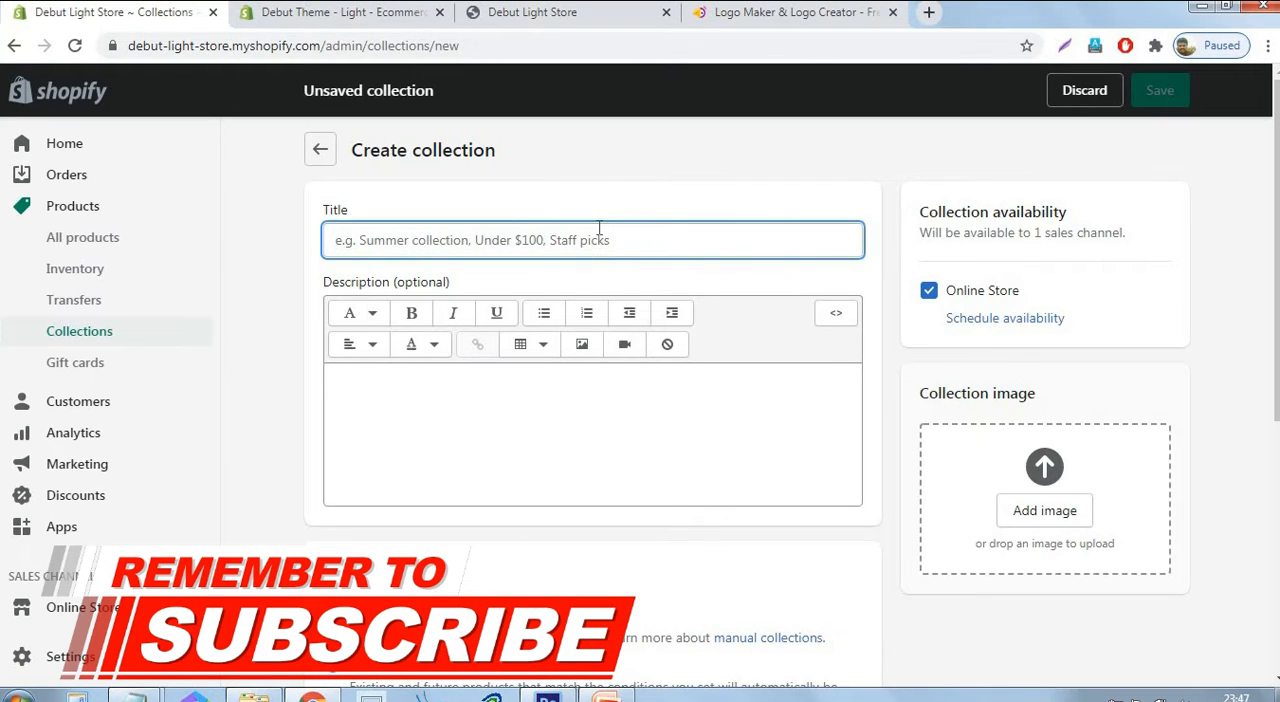
{"action": "type", "text": "Our"}
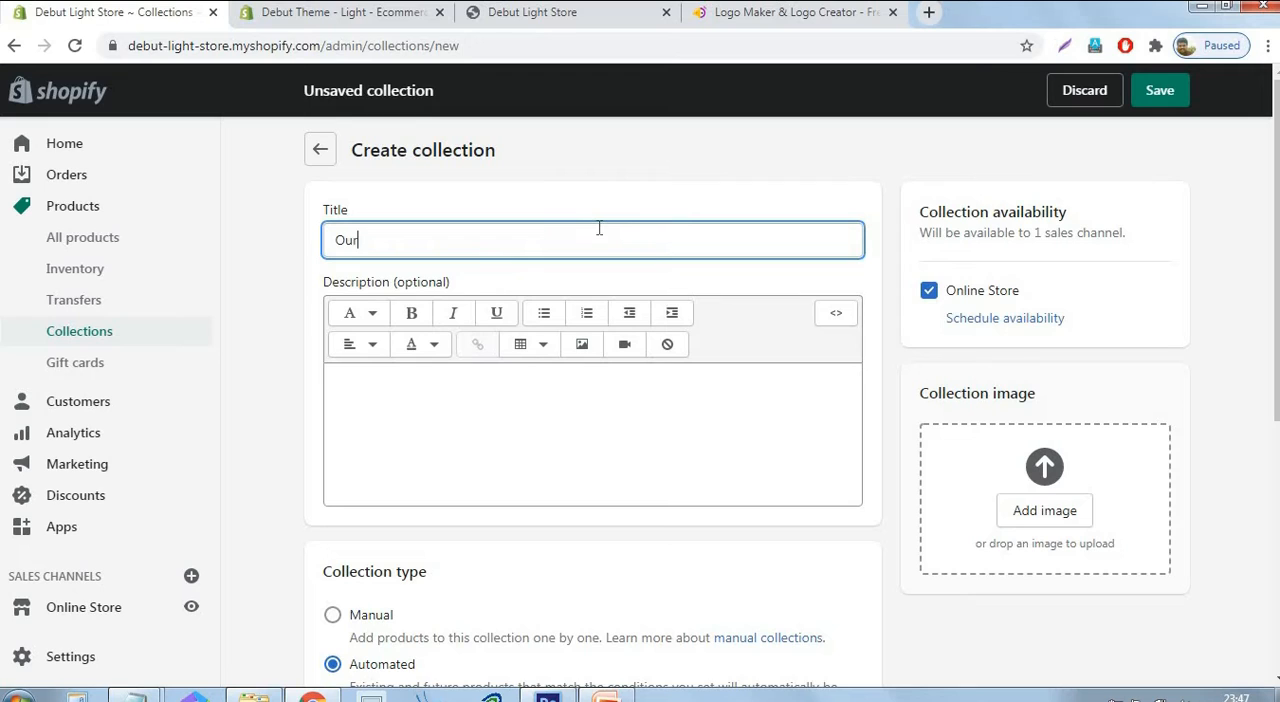
{"action": "type", "text": " Products"}
{"action": "left_click", "coordinate": [810, 160]}
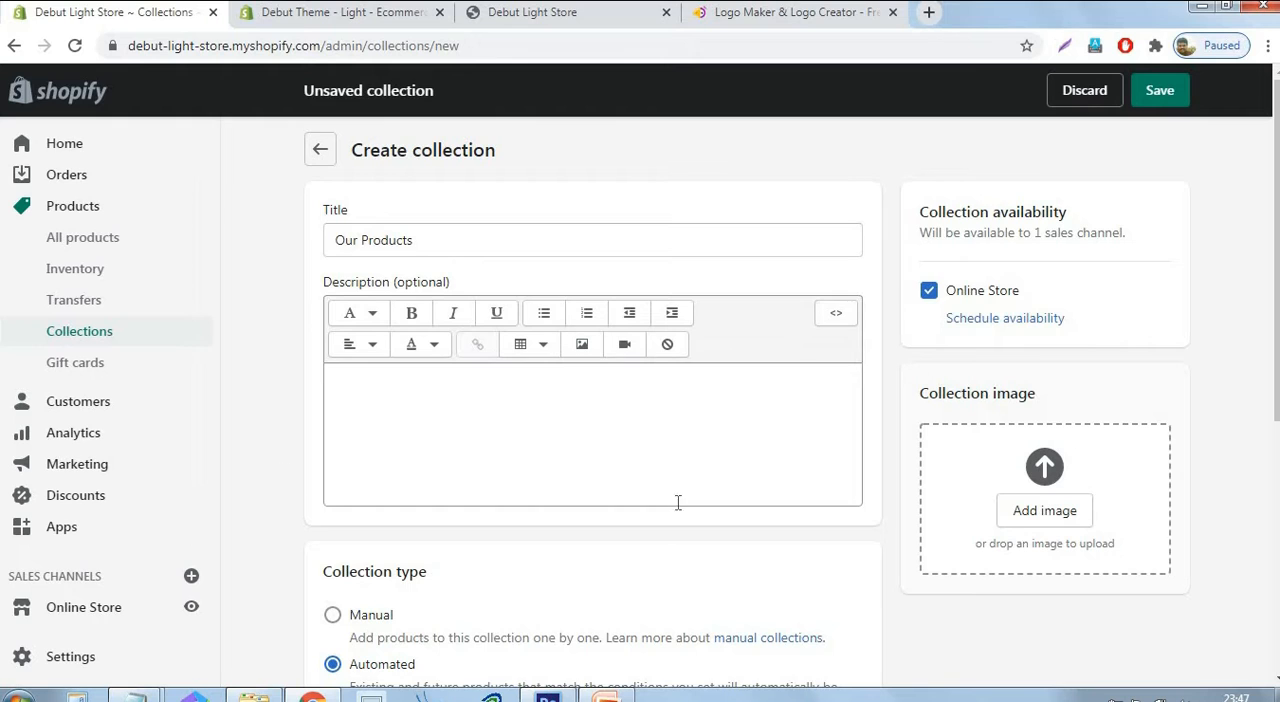
{"action": "left_click", "coordinate": [789, 457]}
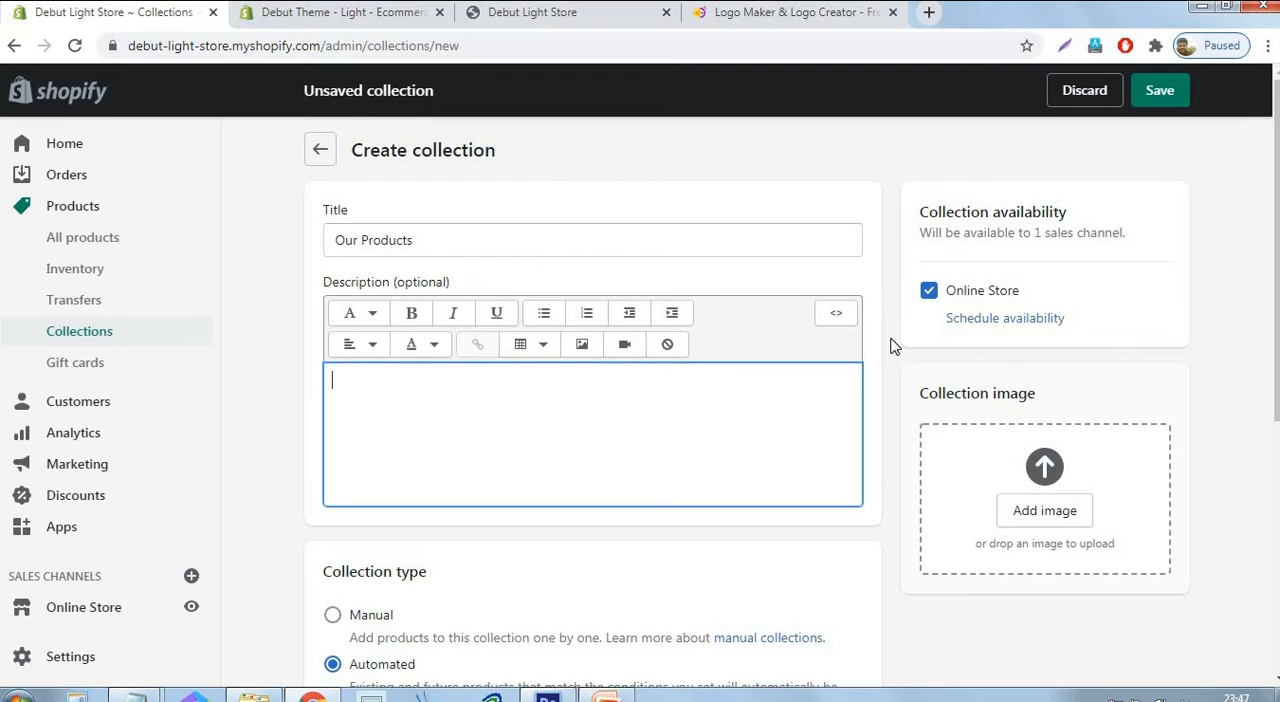
Set the automated collection's condition to product tag is equal to "gloves" and save the collection.
{"action": "scroll", "coordinate": [893, 350], "scroll_direction": "down", "scroll_amount": 5}
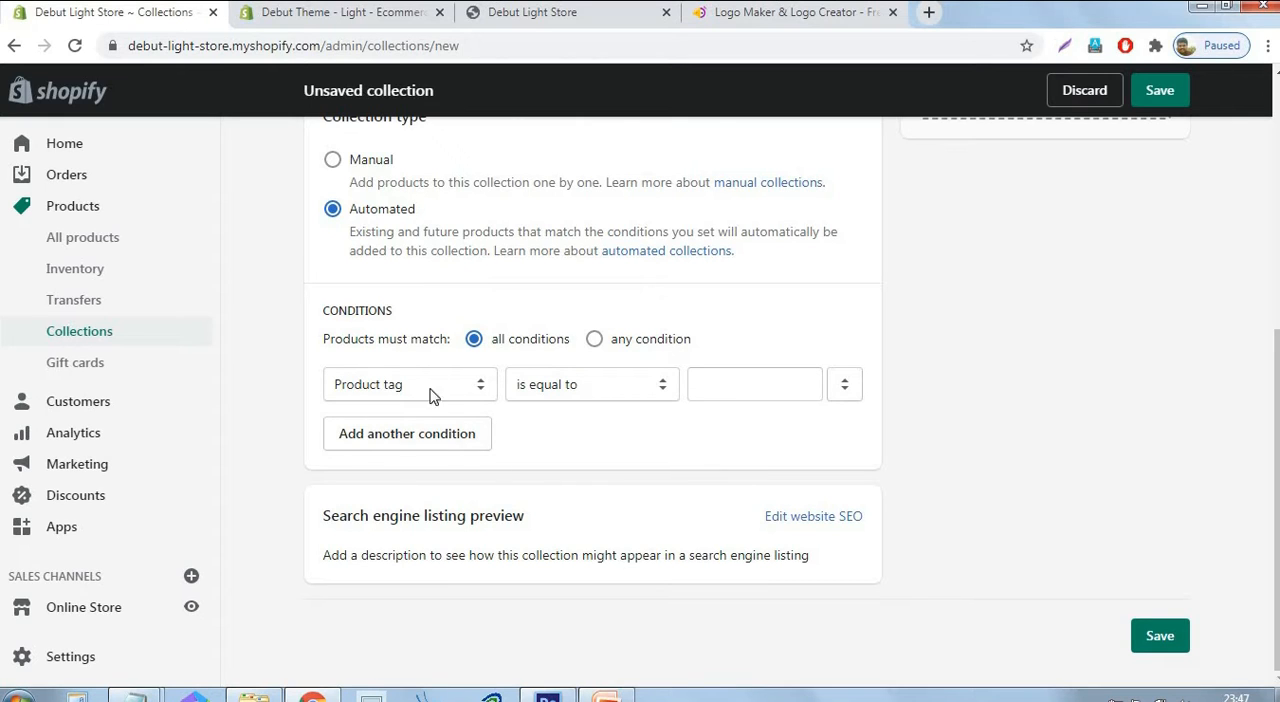
{"action": "left_click", "coordinate": [746, 383]}
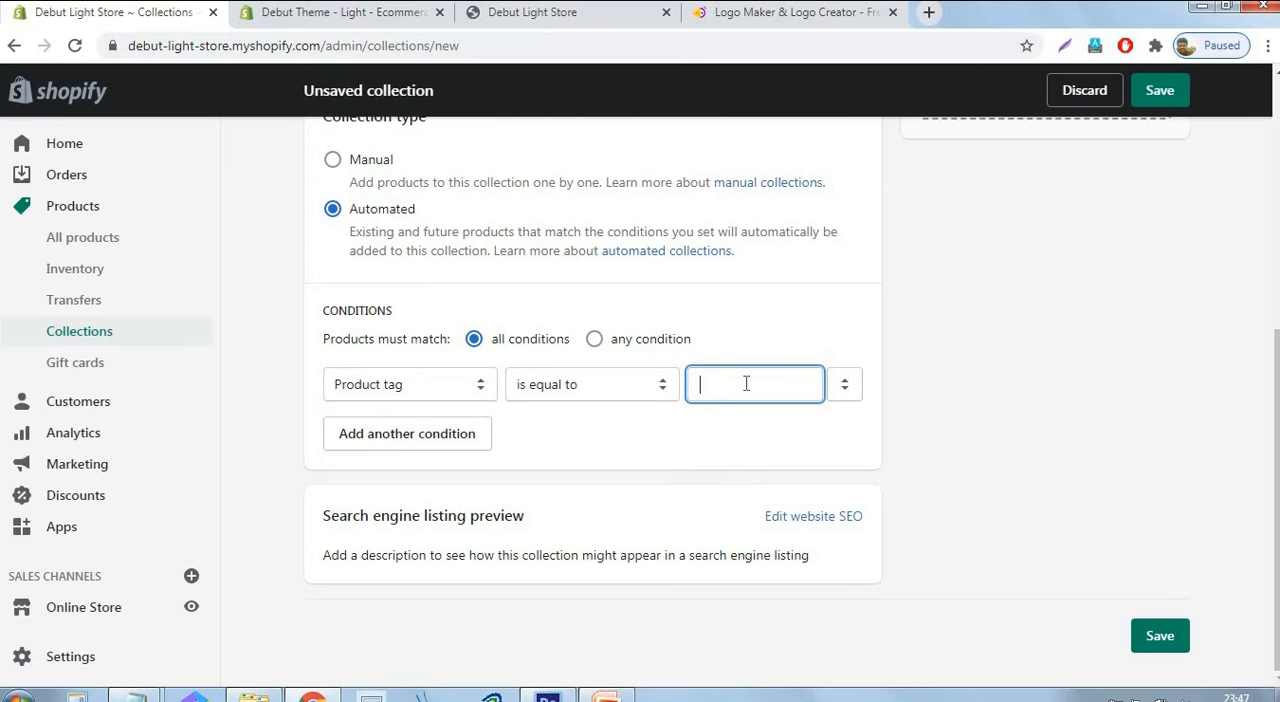
{"action": "type", "text": "gloves"}
{"action": "left_click", "coordinate": [1100, 333]}
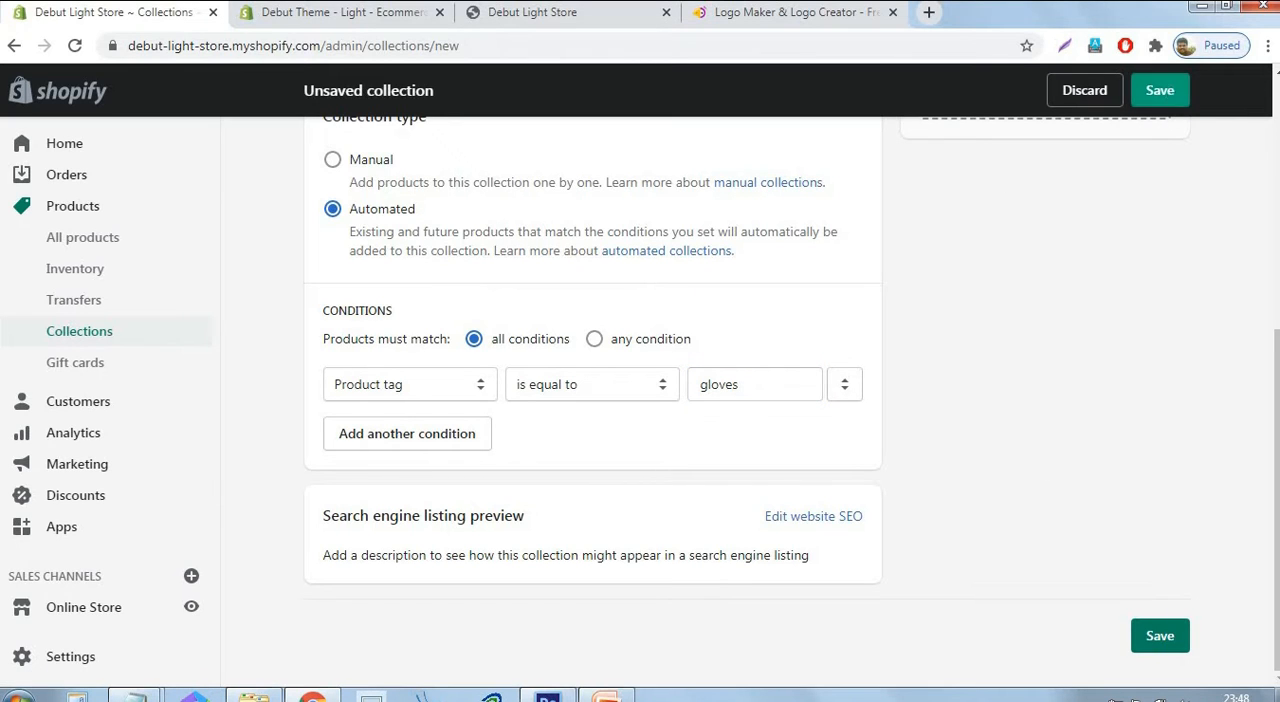
{"action": "left_click", "coordinate": [1160, 90]}
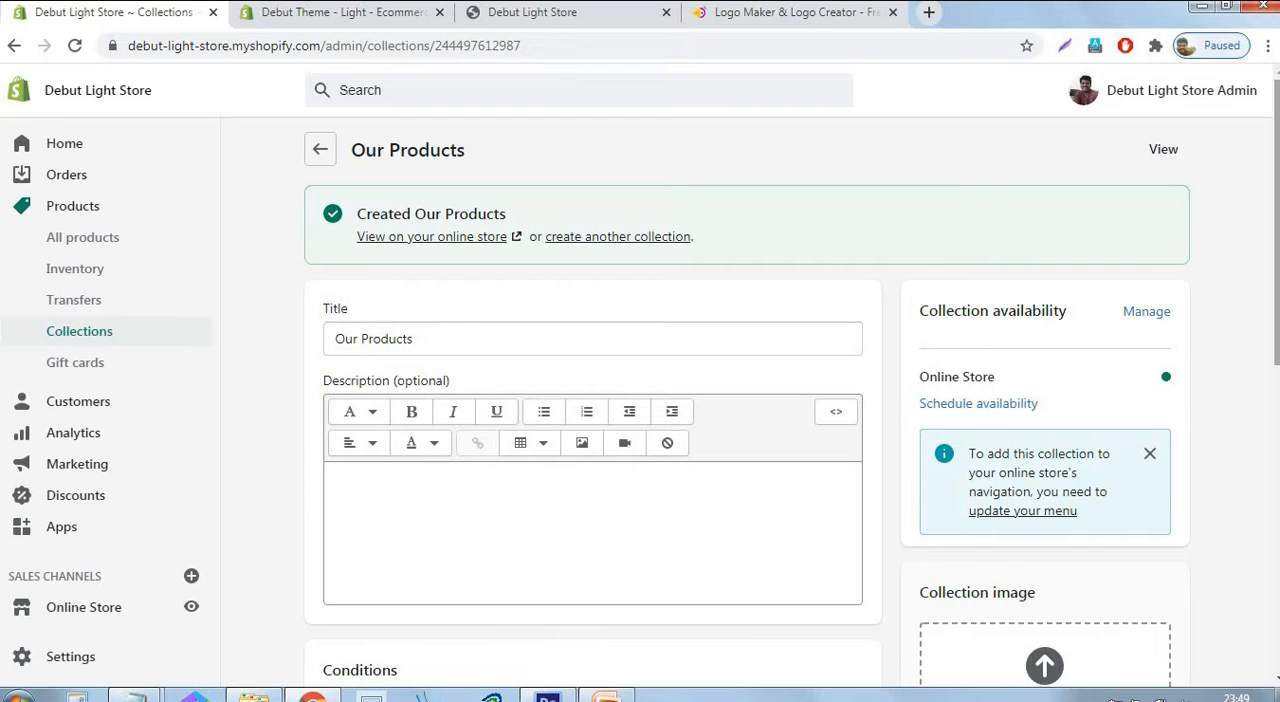
Switch to the PowerPoint presentation and grey out the agenda item "Creating store collections (product categories)".
{"action": "left_click", "coordinate": [606, 696]}
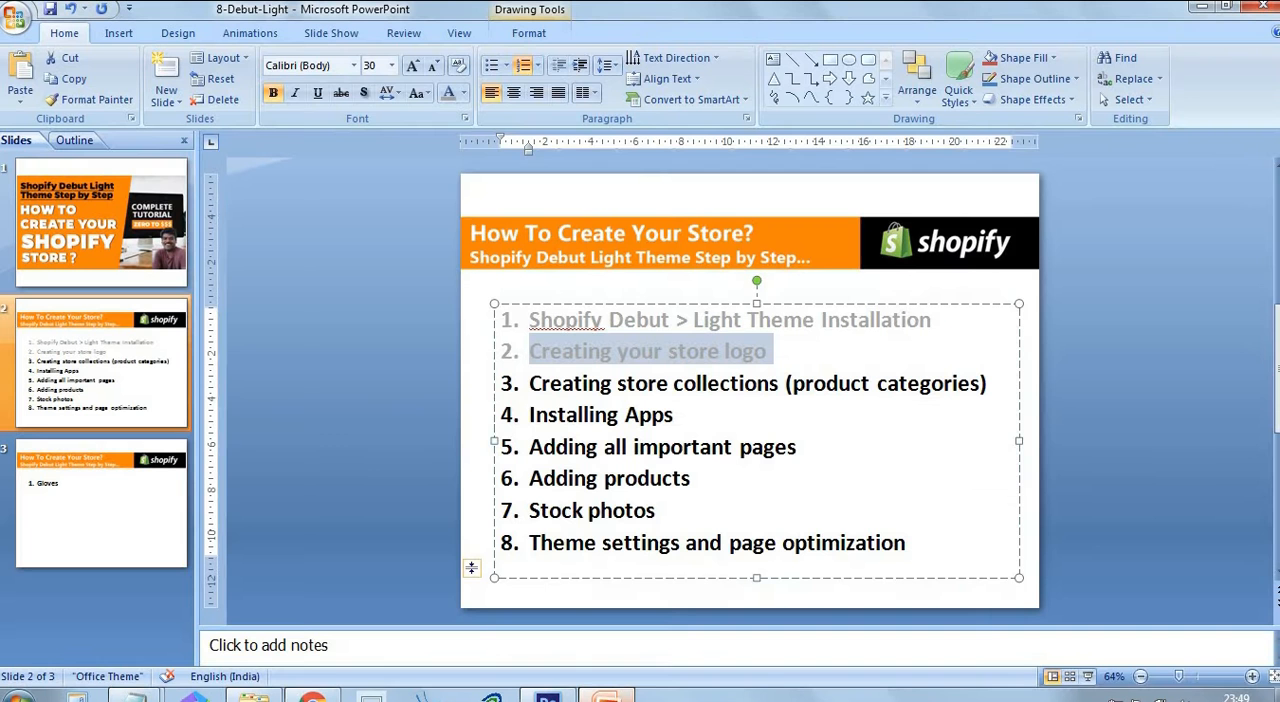
{"action": "left_click", "coordinate": [731, 385]}
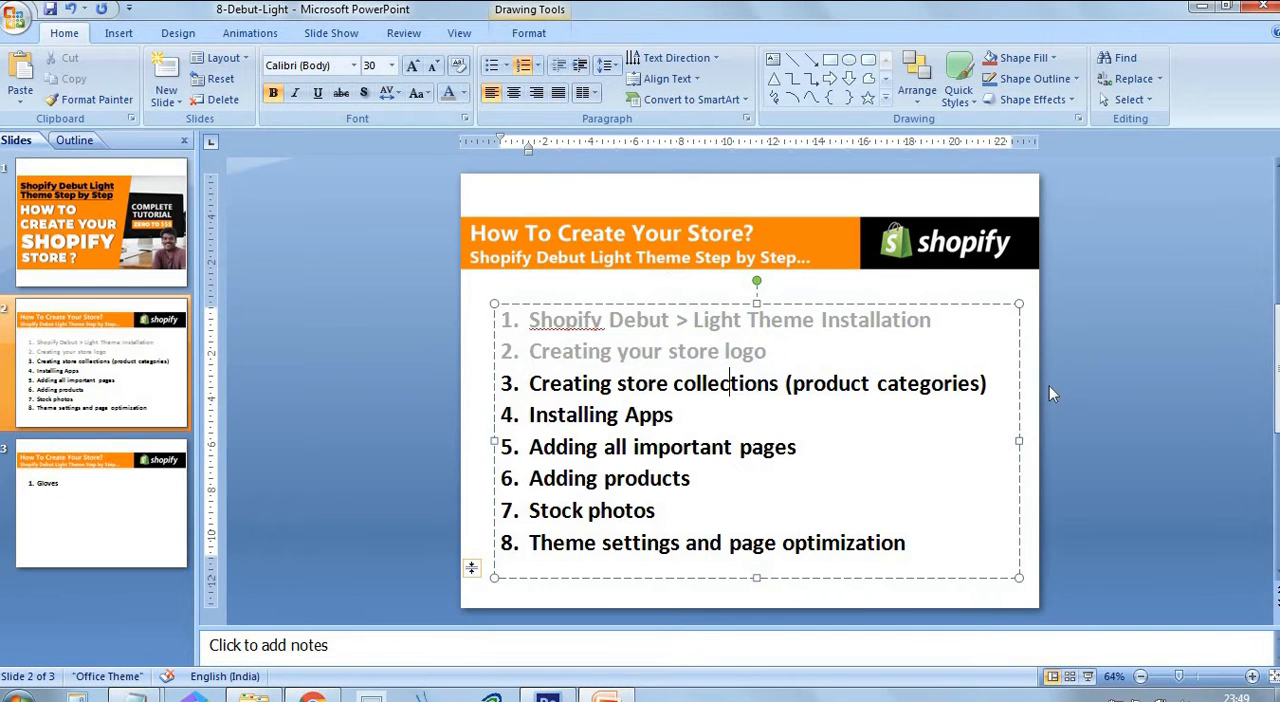
{"action": "left_click", "coordinate": [998, 384]}
{"action": "left_click_drag", "start_coordinate": [988, 385], "coordinate": [528, 386]}
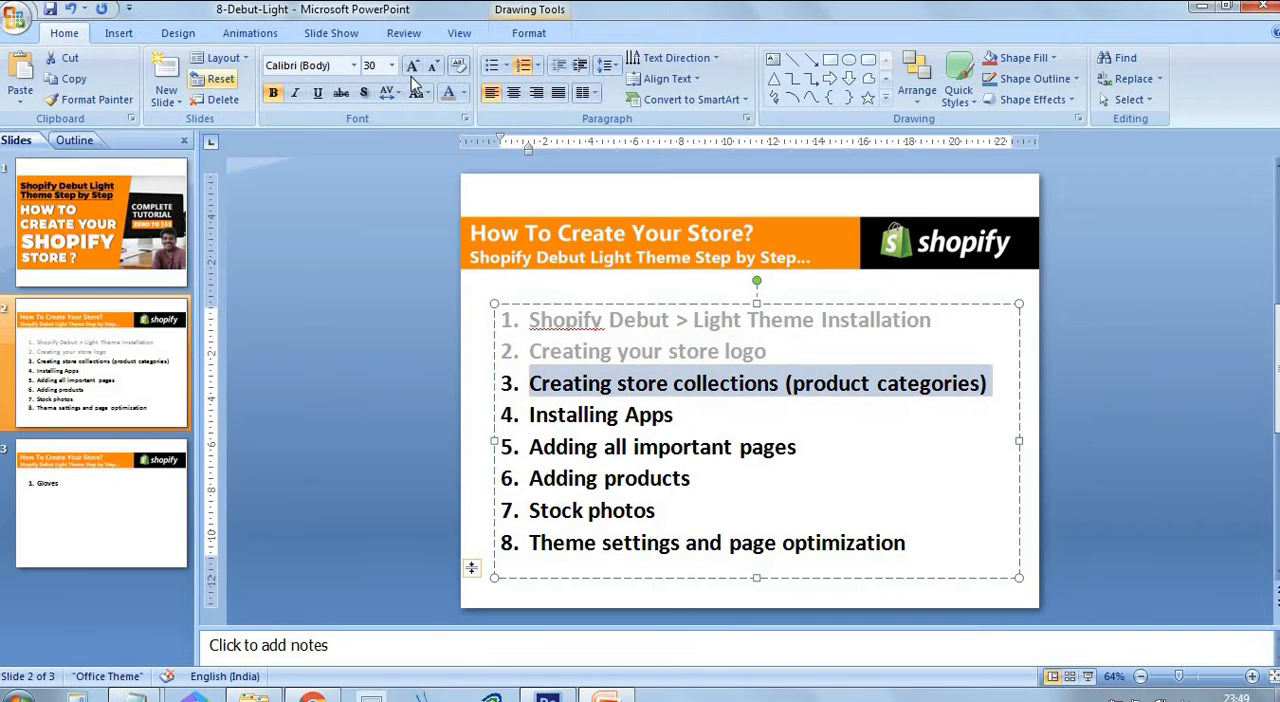
{"action": "left_click", "coordinate": [447, 93]}
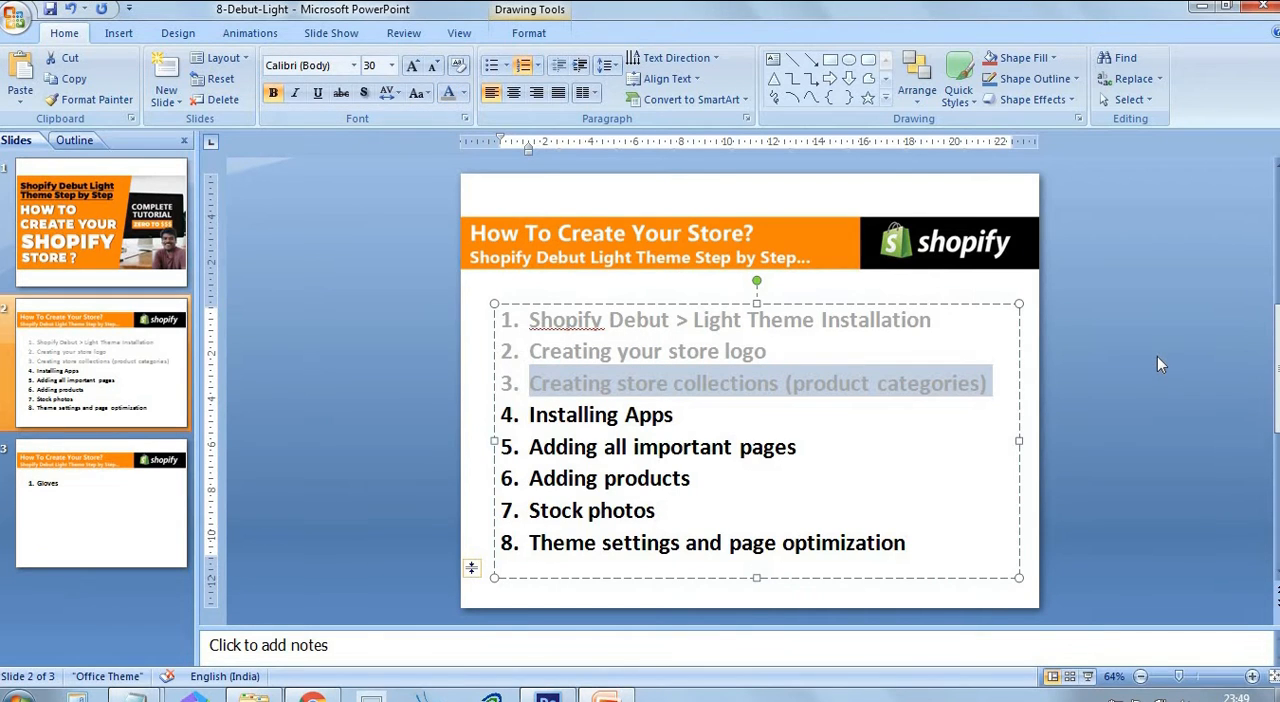
{"action": "left_click", "coordinate": [1157, 356]}
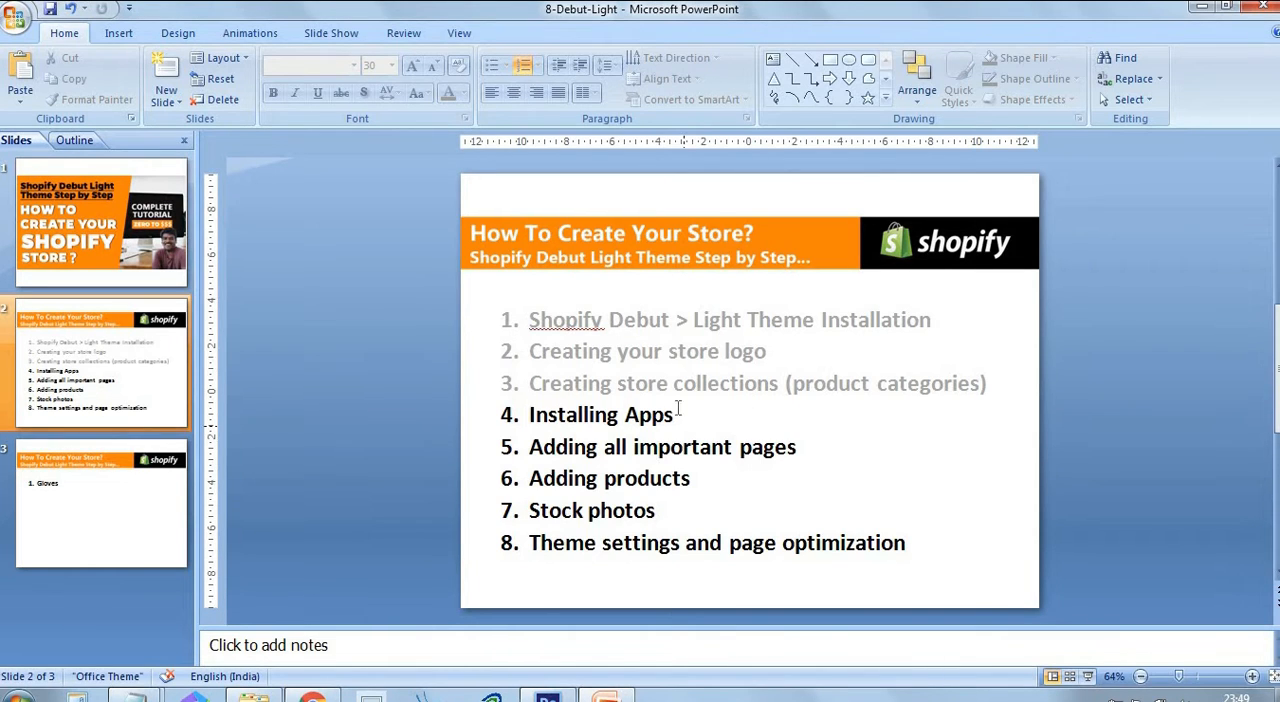
{"action": "left_click", "coordinate": [607, 418]}
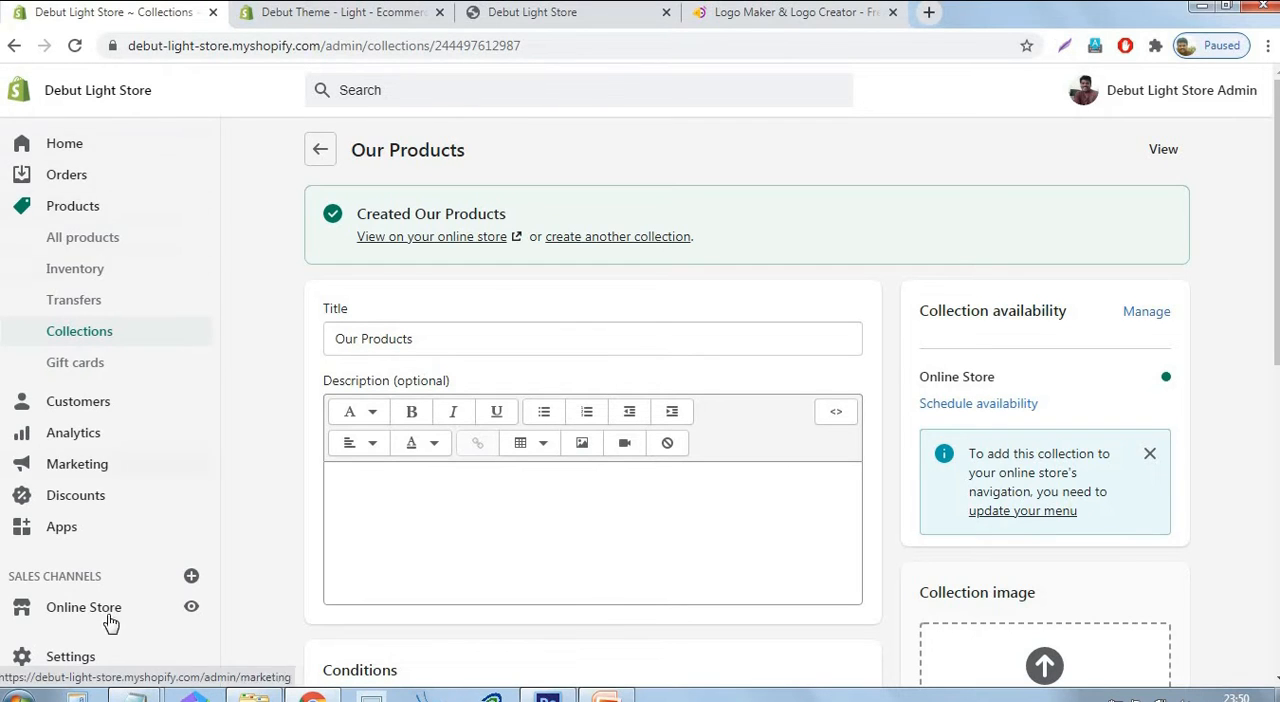
From the store admin in Chrome, open the Shopify App Store with the existing account and search for "contact form".
{"action": "left_click", "coordinate": [57, 530]}
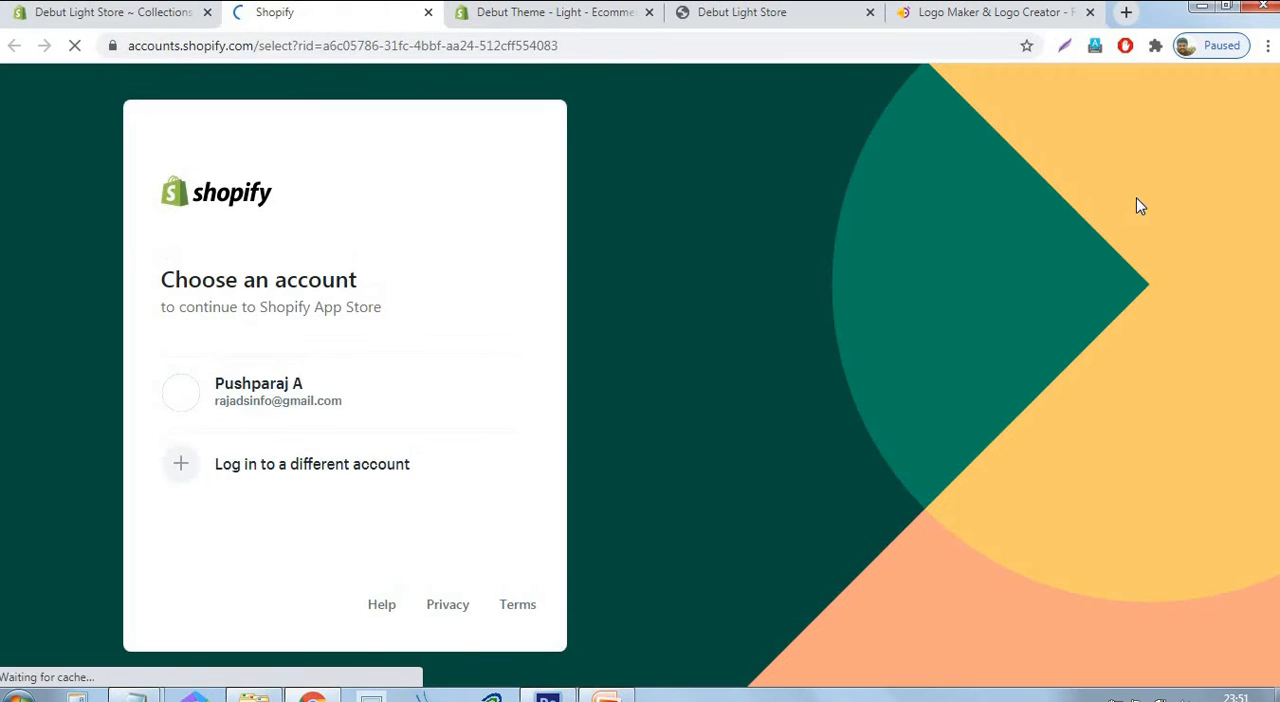
{"action": "left_click", "coordinate": [295, 408]}
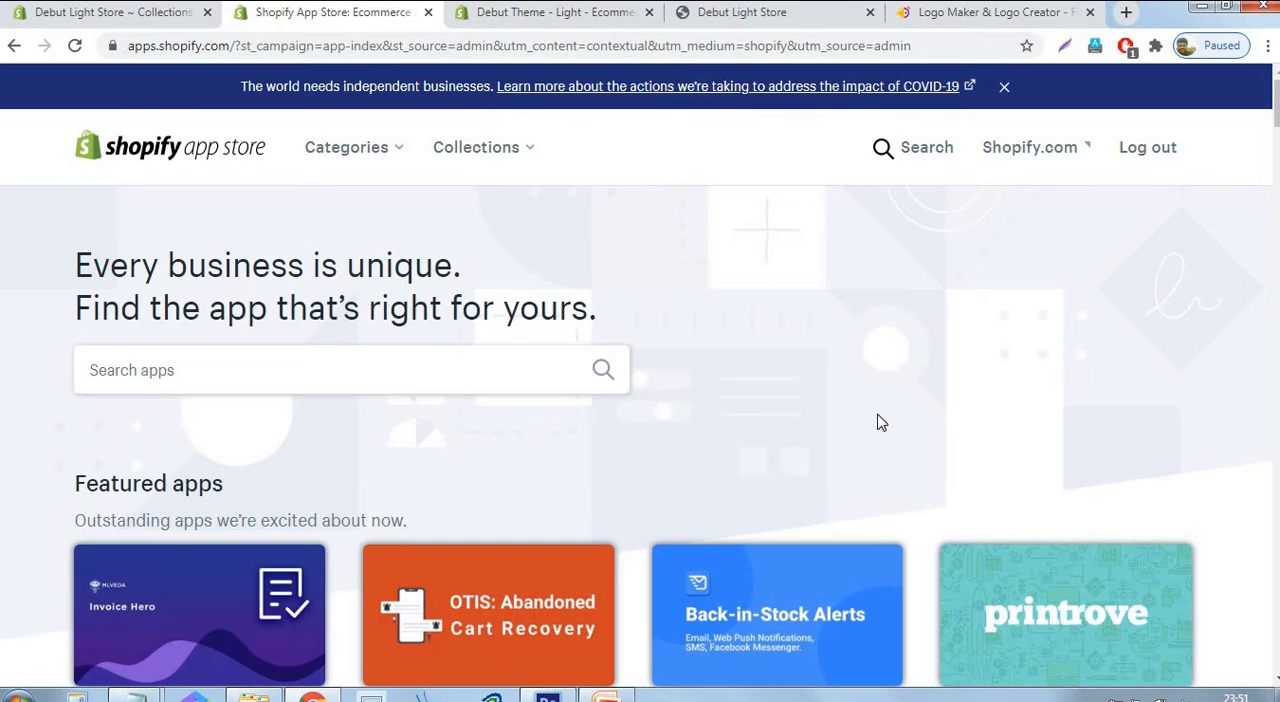
{"action": "left_click", "coordinate": [288, 377]}
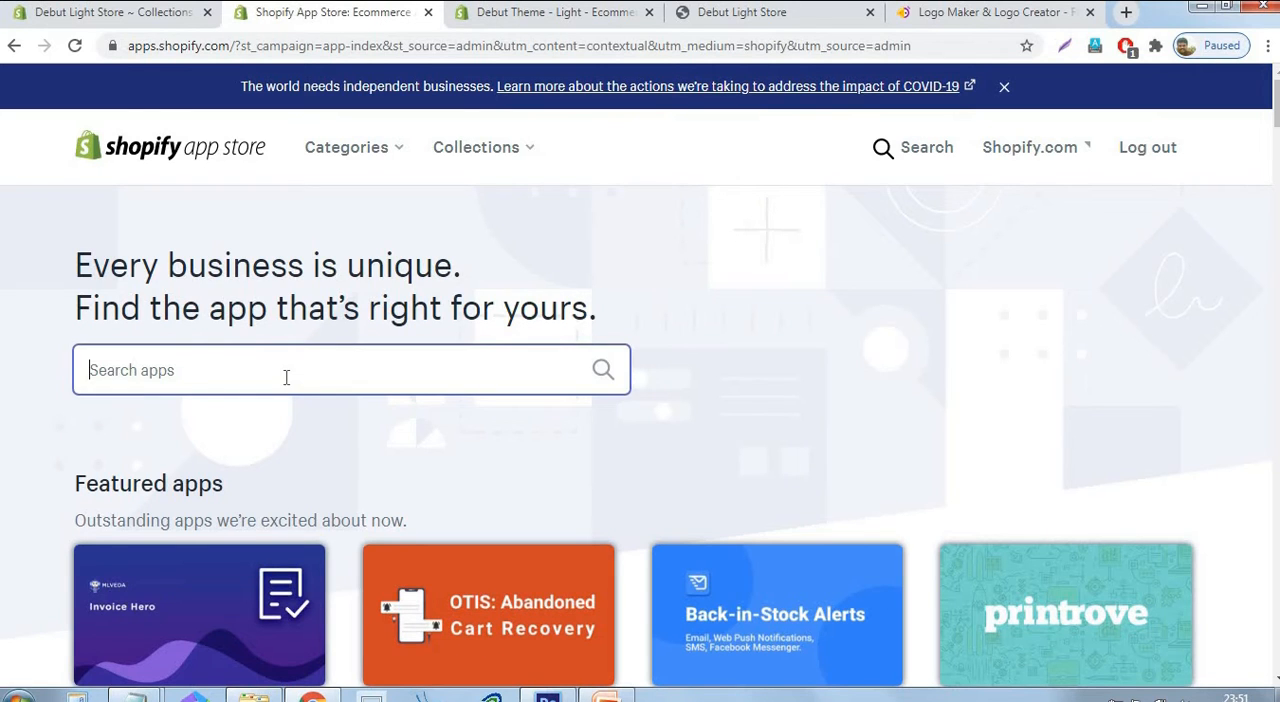
{"action": "type", "text": "contact form"}
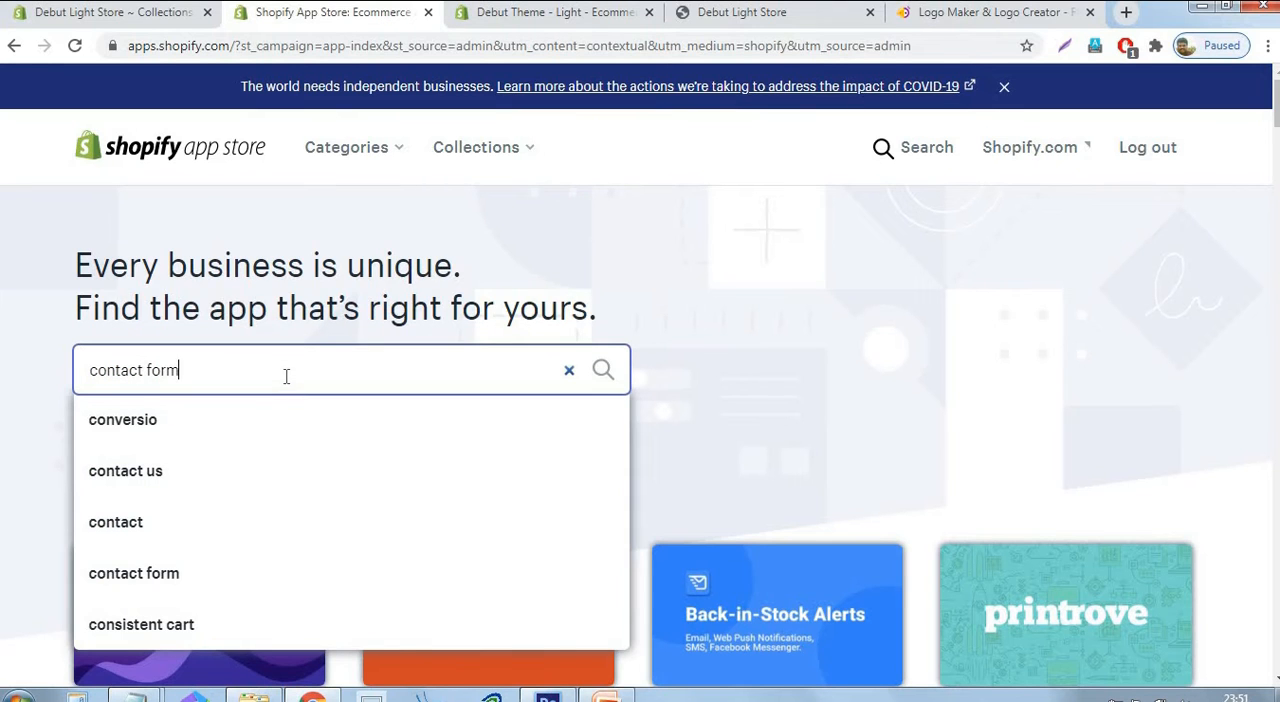
{"action": "left_click", "coordinate": [603, 374]}
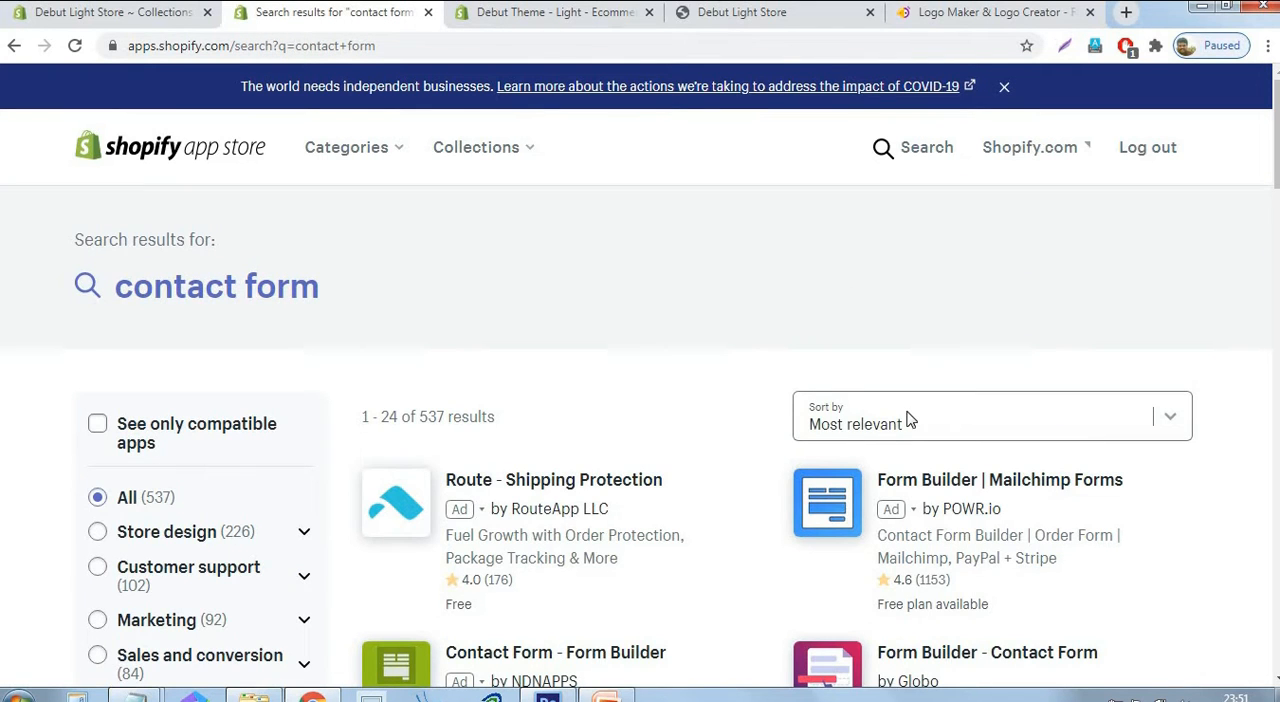
Find the free Nerdy Contact Form app in the search results and install it on the store.
{"action": "scroll", "coordinate": [1080, 342], "scroll_direction": "down", "scroll_amount": 4}
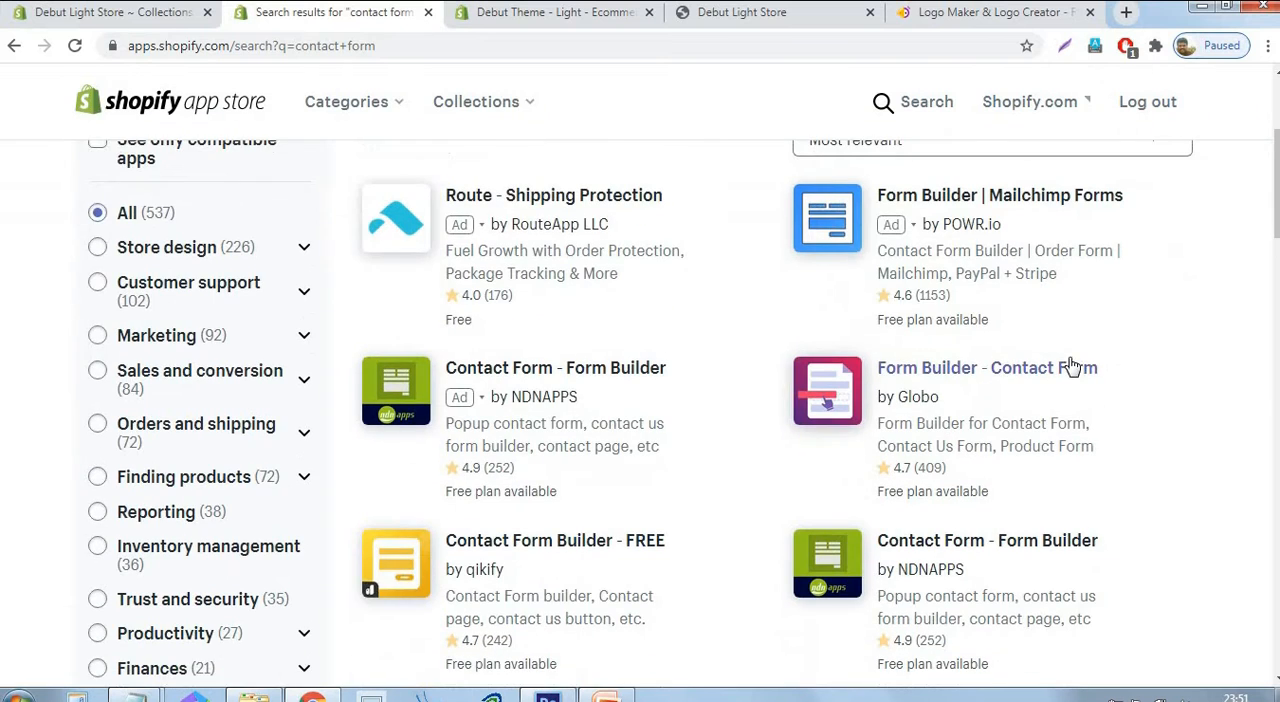
{"action": "scroll", "coordinate": [800, 297], "scroll_direction": "down", "scroll_amount": 2}
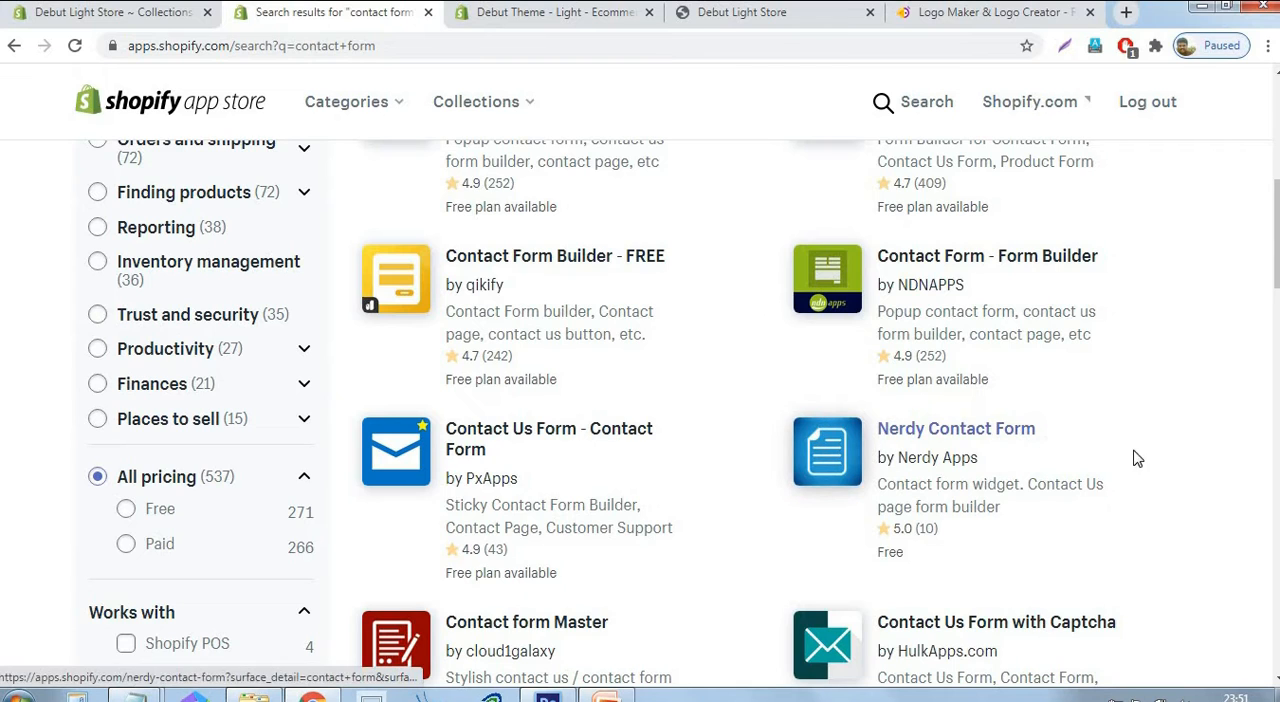
{"action": "left_click", "coordinate": [988, 432]}
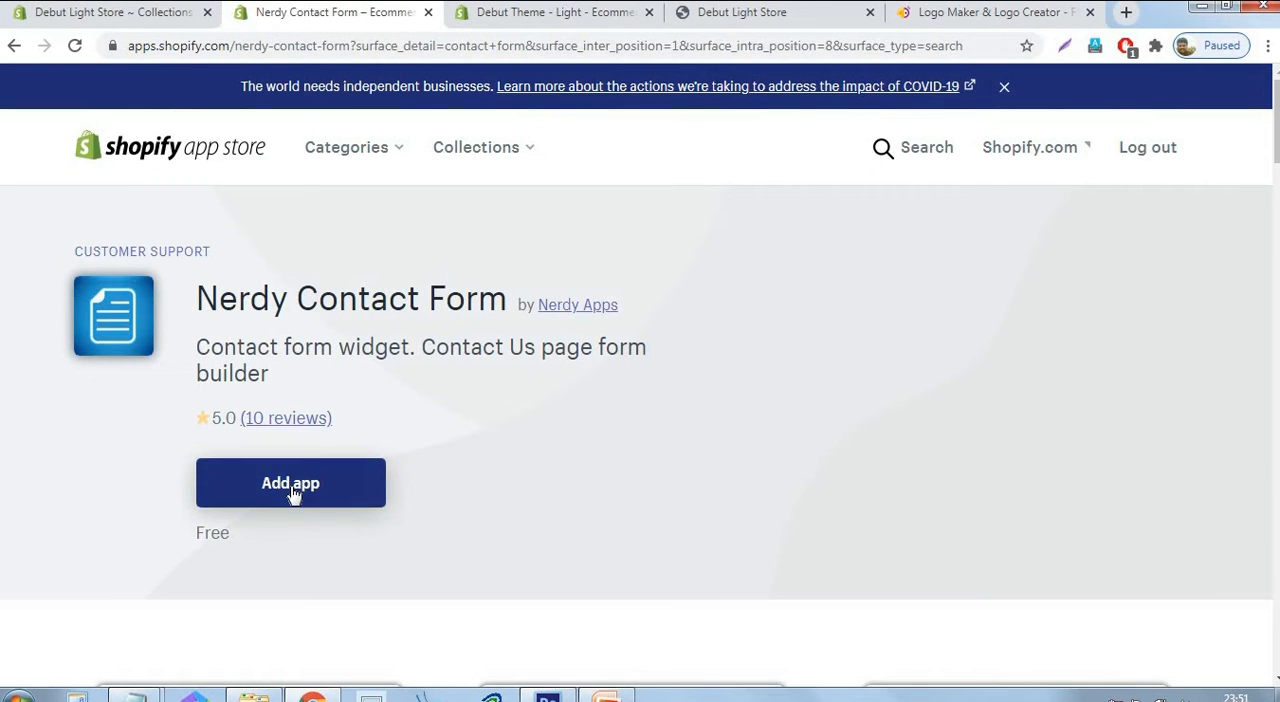
{"action": "left_click", "coordinate": [293, 492]}
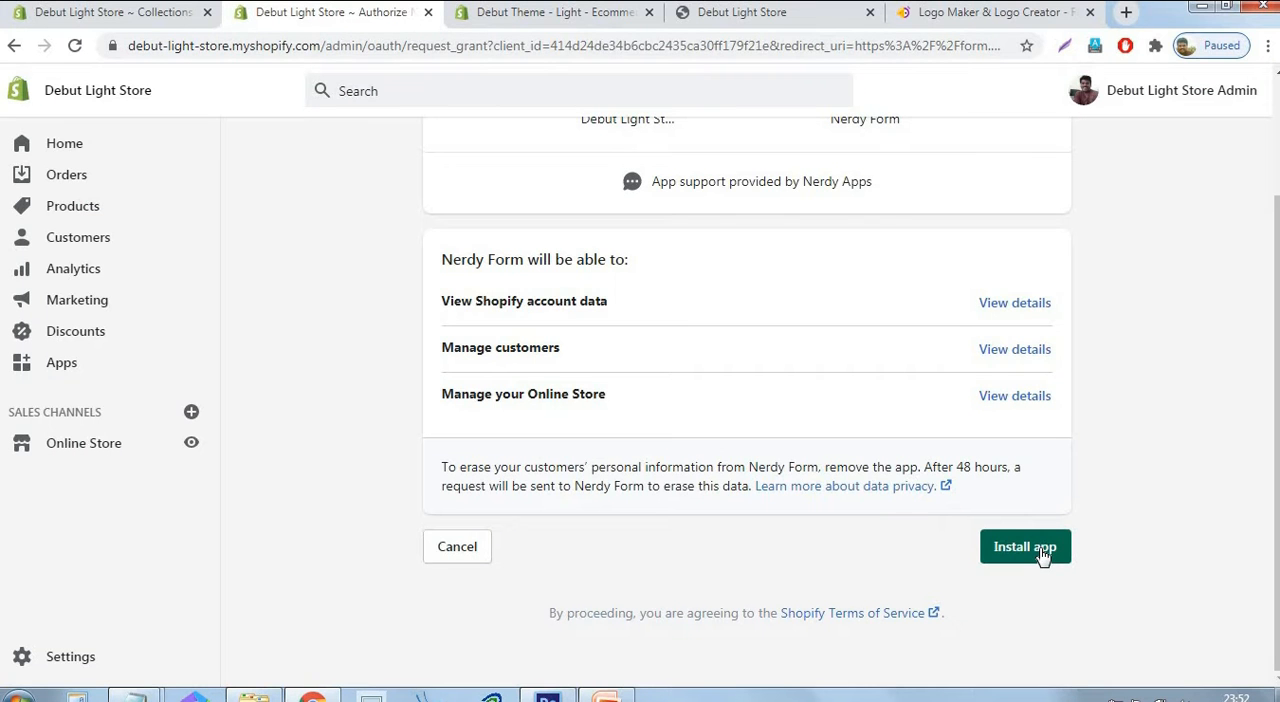
{"action": "left_click", "coordinate": [1040, 552]}
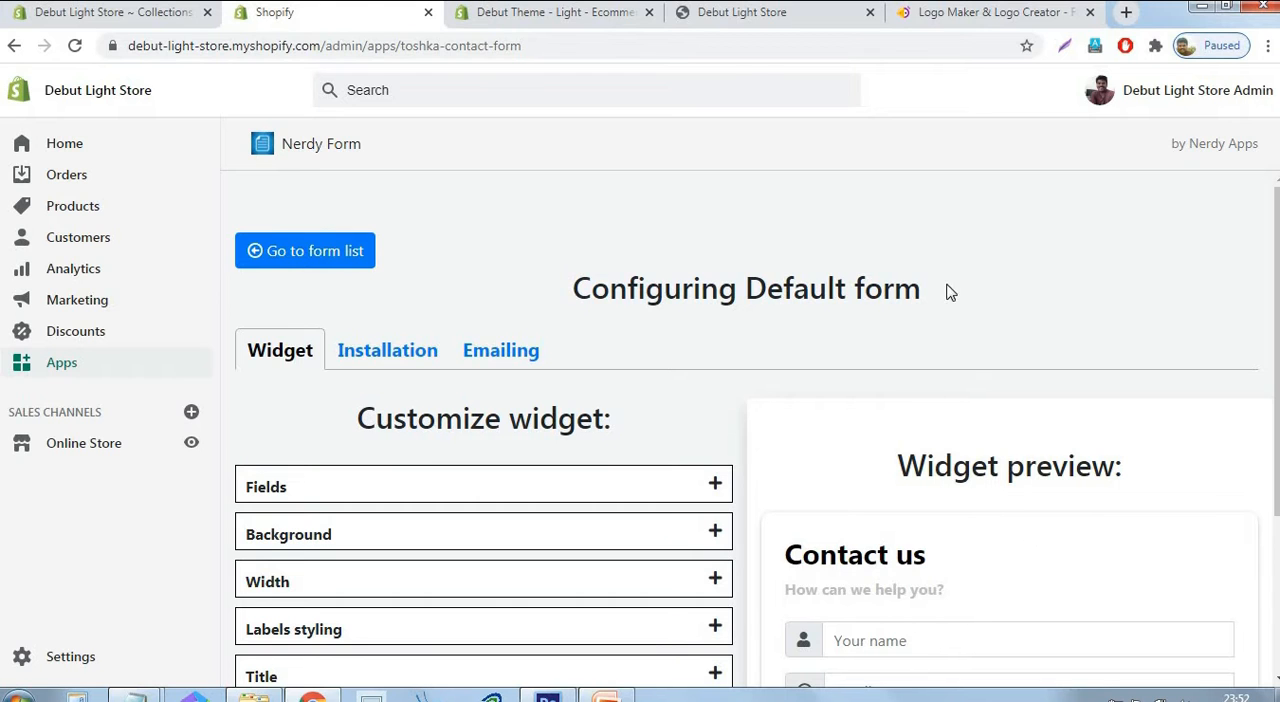
Review the default form's widget settings and preview, remove the "Contact us" title text and save the change.
{"action": "scroll", "coordinate": [926, 293], "scroll_direction": "down", "scroll_amount": 2}
{"action": "scroll", "coordinate": [926, 293], "scroll_direction": "down", "scroll_amount": 1}
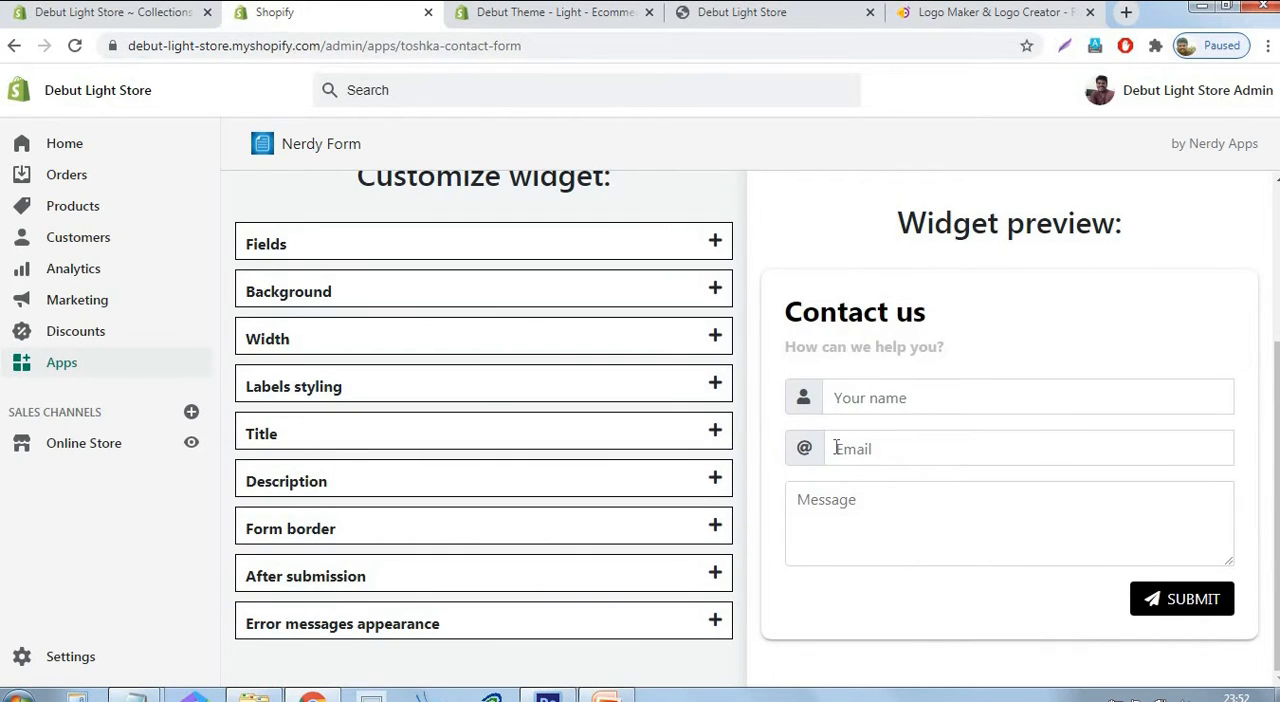
{"action": "scroll", "coordinate": [800, 450], "scroll_direction": "up", "scroll_amount": 3}
{"action": "scroll", "coordinate": [543, 480], "scroll_direction": "down", "scroll_amount": 3}
{"action": "scroll", "coordinate": [789, 189], "scroll_direction": "up", "scroll_amount": 3}
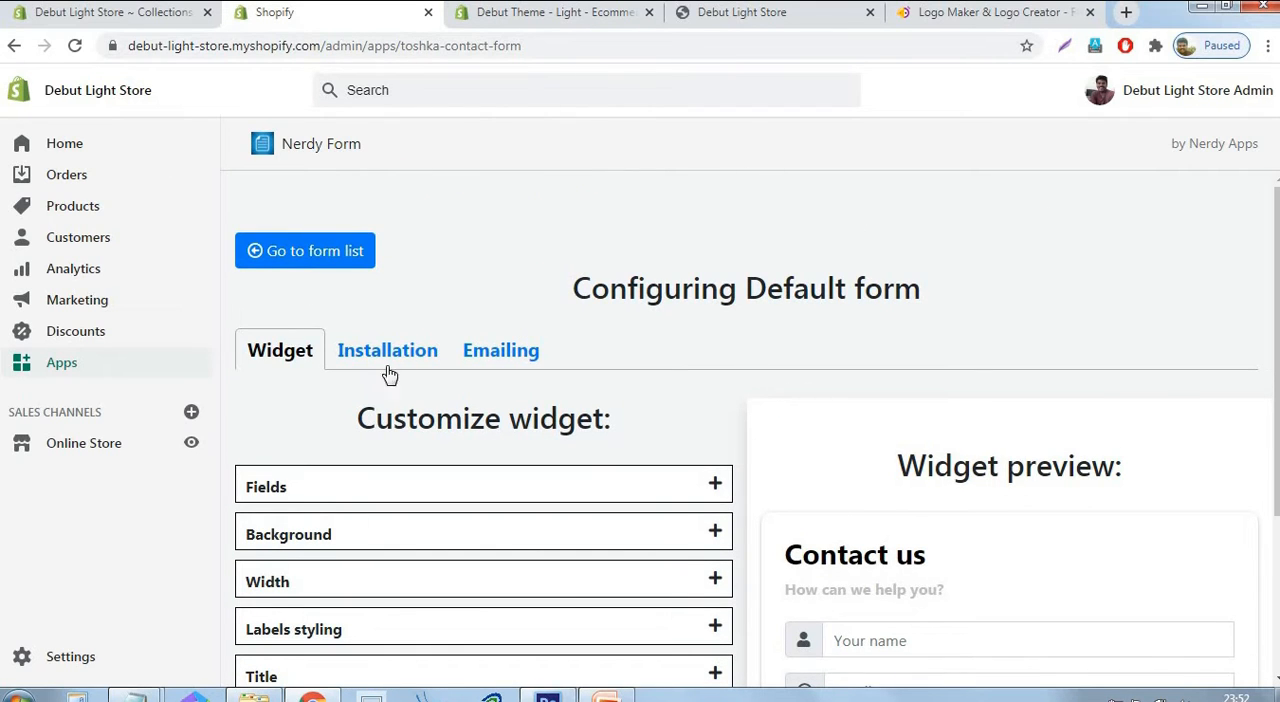
{"action": "scroll", "coordinate": [656, 396], "scroll_direction": "down", "scroll_amount": 3}
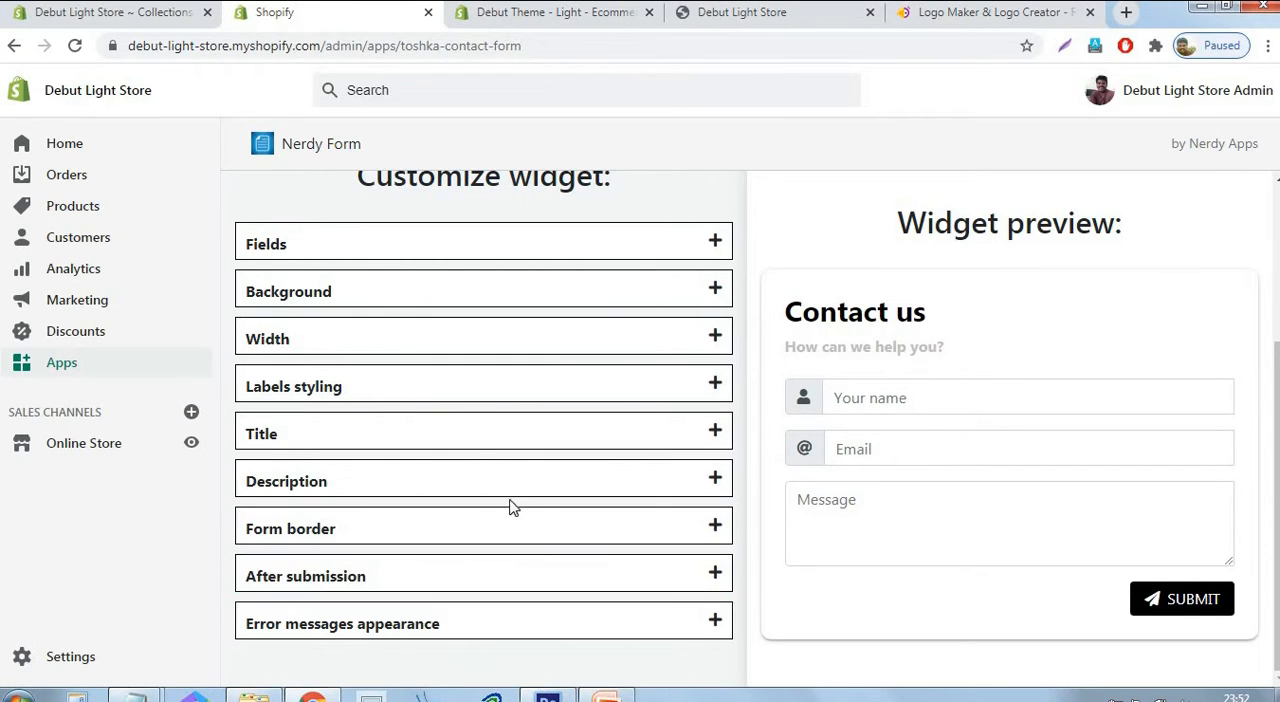
{"action": "left_click", "coordinate": [547, 444]}
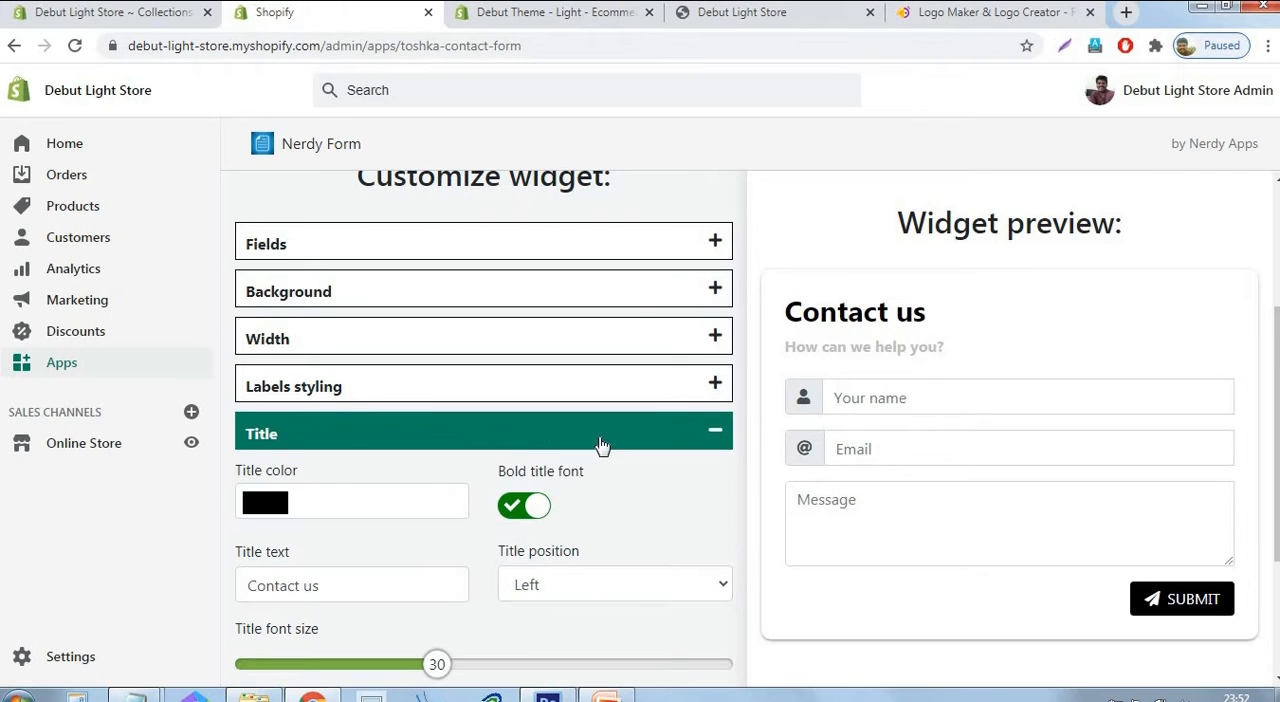
{"action": "scroll", "coordinate": [777, 430], "scroll_direction": "down", "scroll_amount": 2}
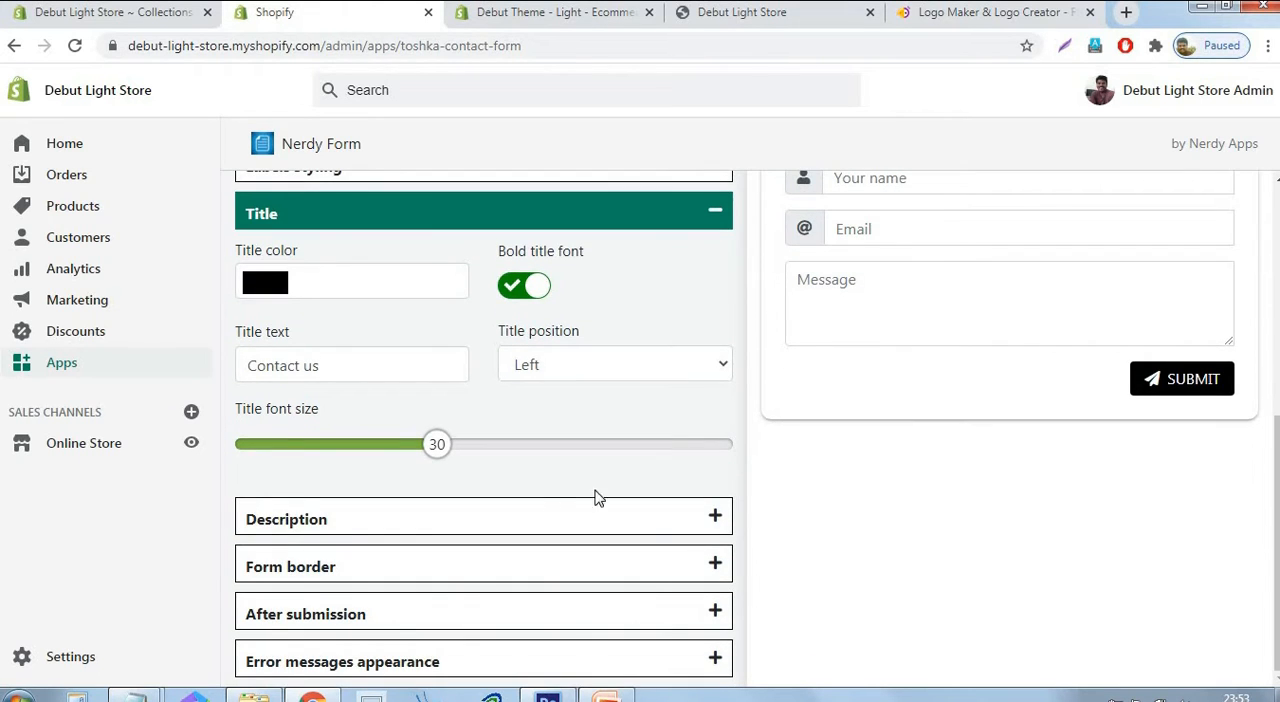
{"action": "left_click_drag", "start_coordinate": [341, 372], "coordinate": [252, 372]}
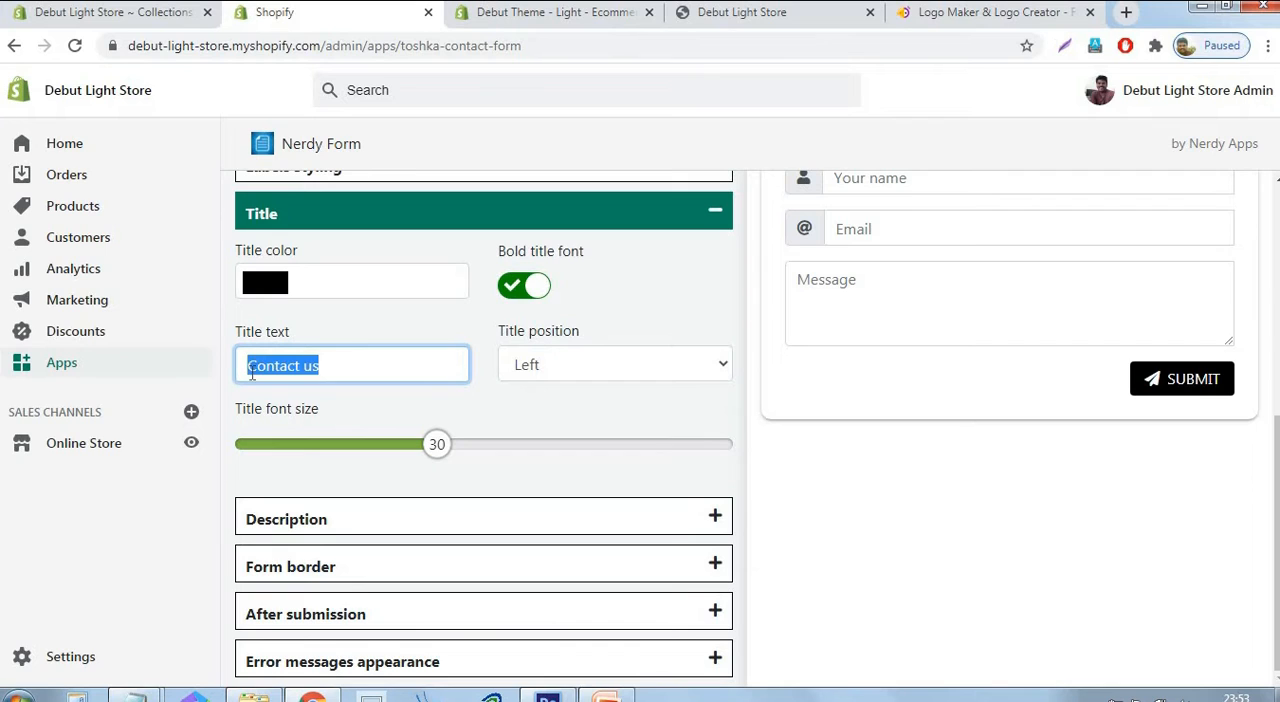
{"action": "key", "text": "BackSpace"}
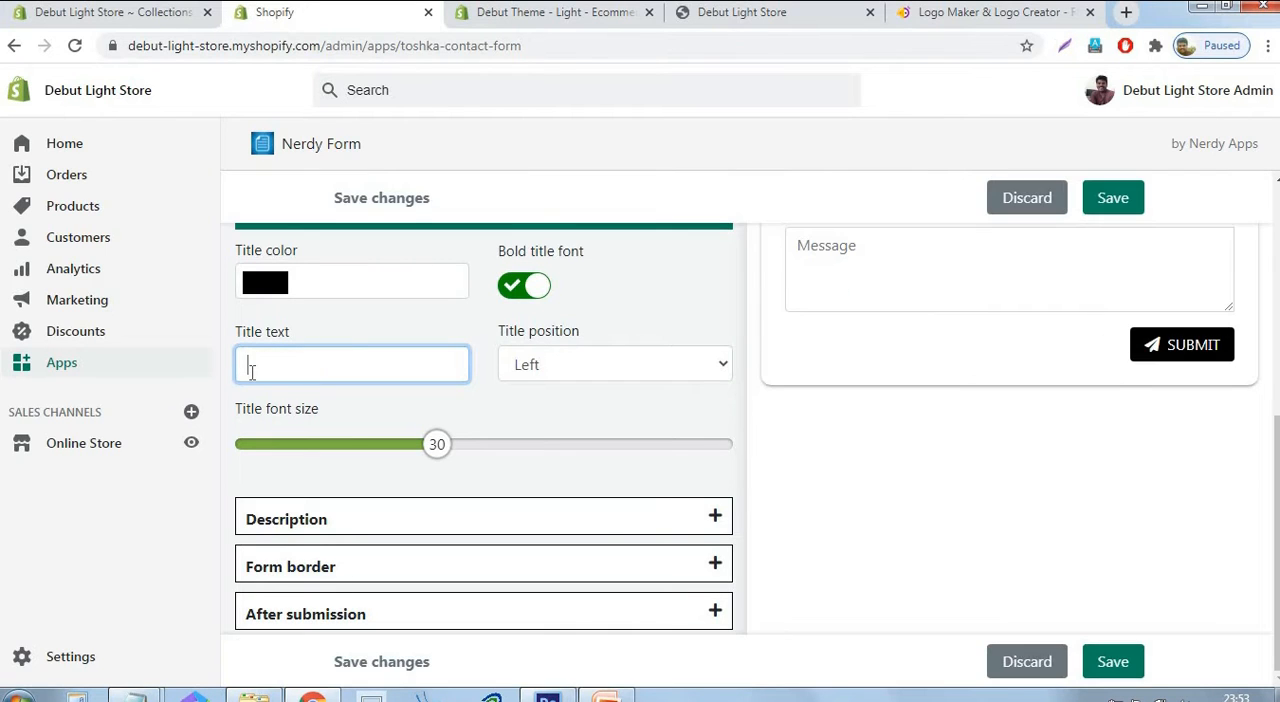
{"action": "left_click", "coordinate": [1113, 199]}
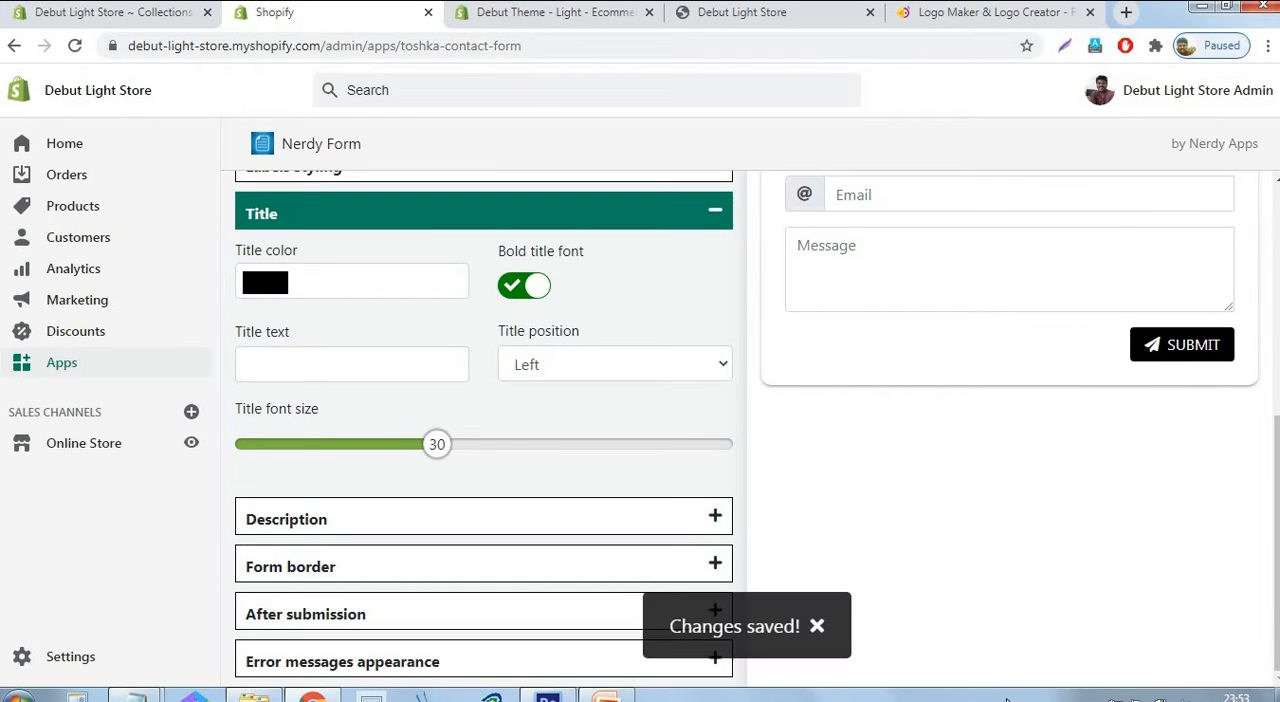
{"action": "left_click", "coordinate": [719, 216]}
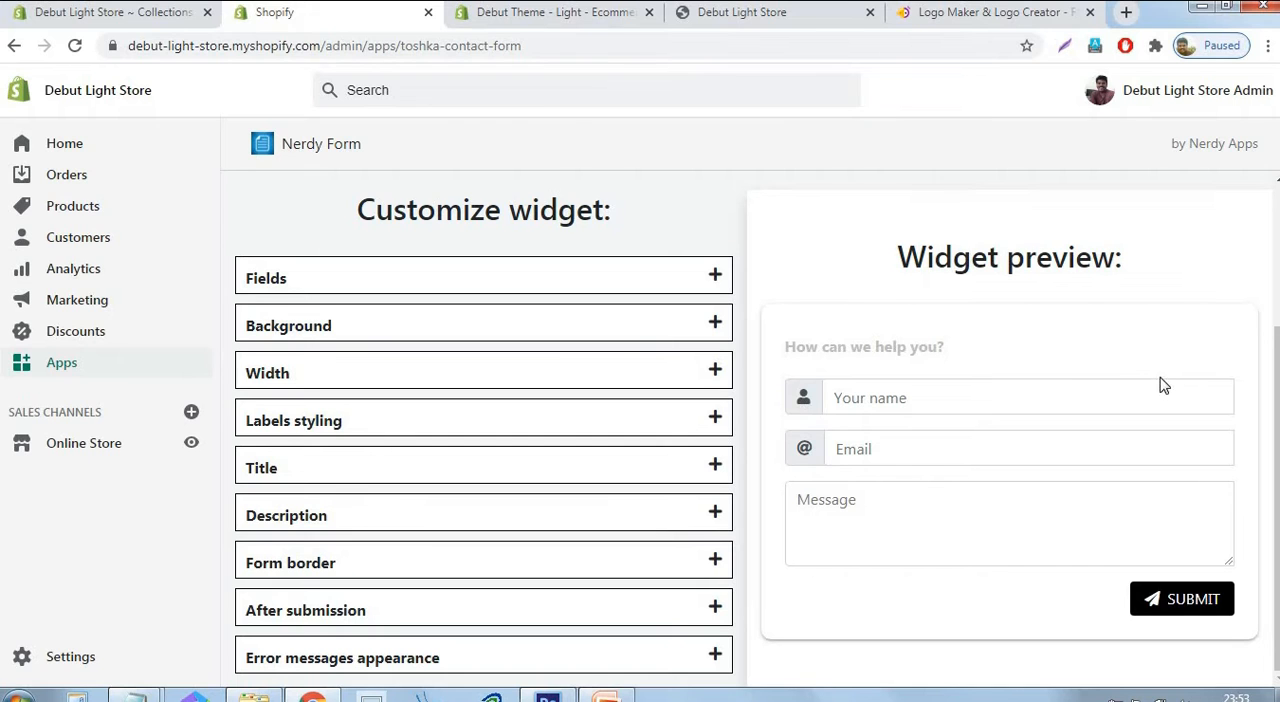
{"action": "scroll", "coordinate": [591, 371], "scroll_direction": "up", "scroll_amount": 3}
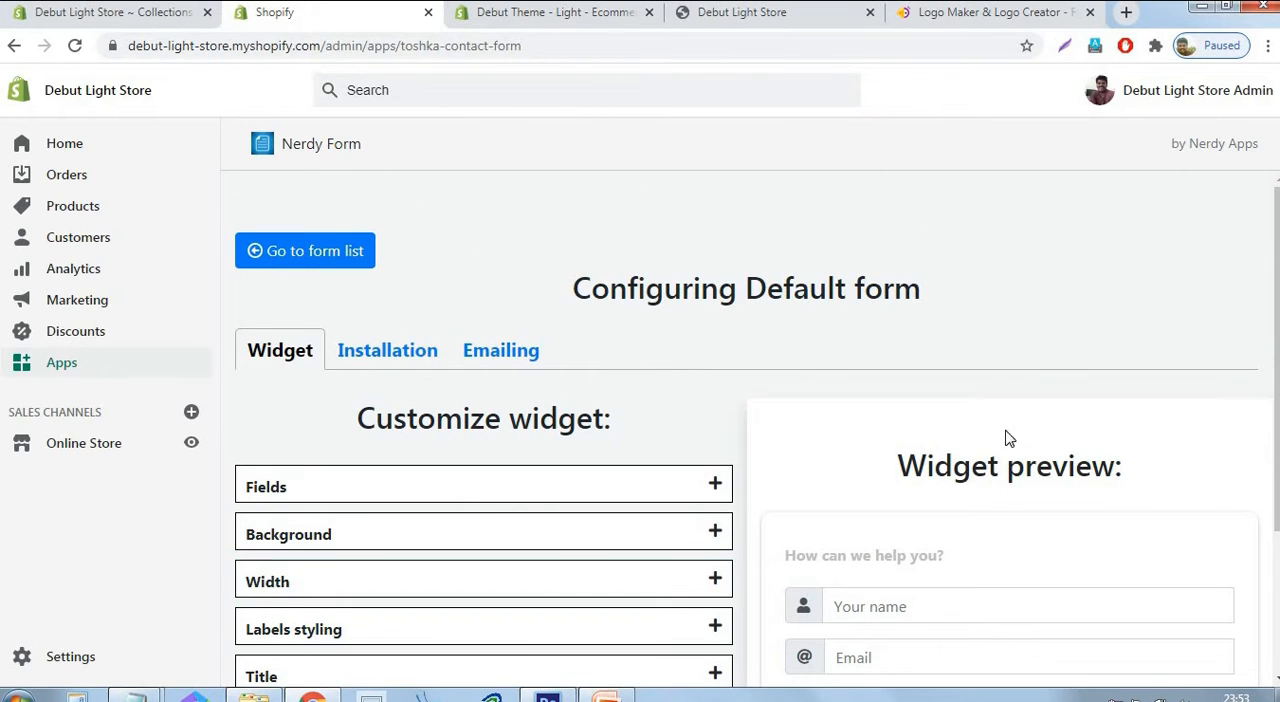
Open the default form's installation options and display the short code and instructions for adding the widget manually.
{"action": "left_click", "coordinate": [399, 352]}
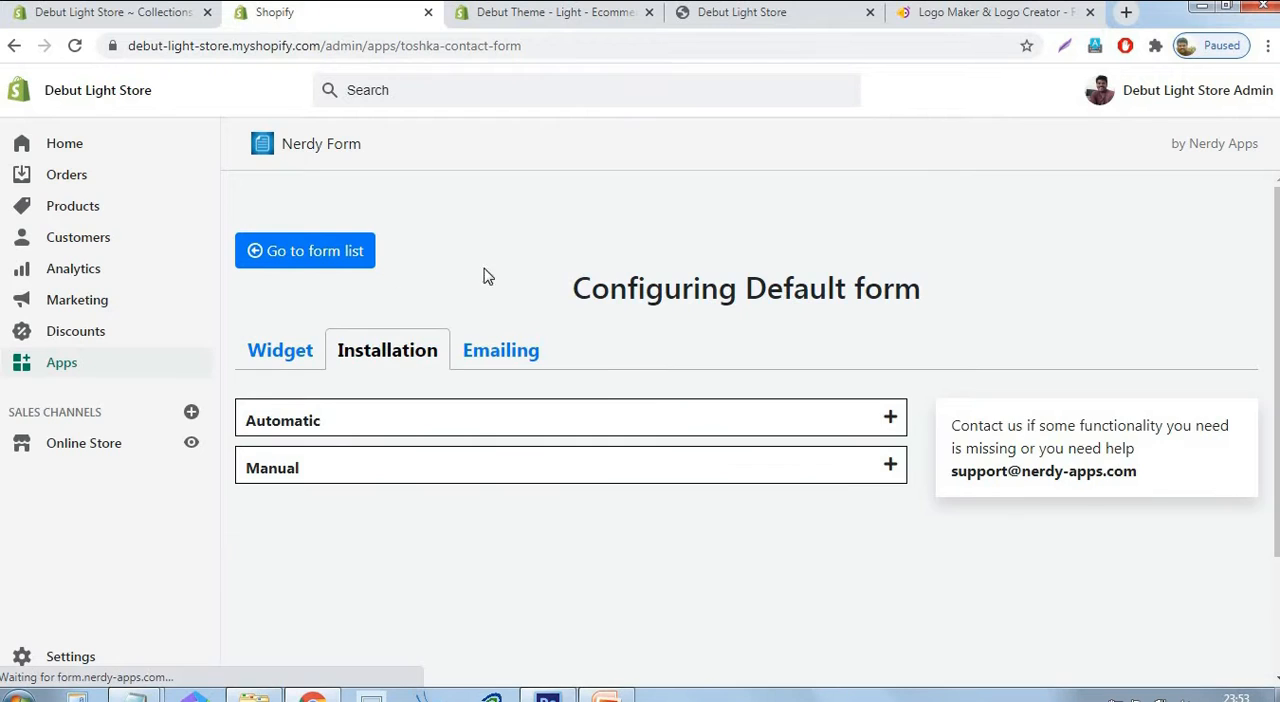
{"action": "scroll", "coordinate": [563, 297], "scroll_direction": "down", "scroll_amount": 3}
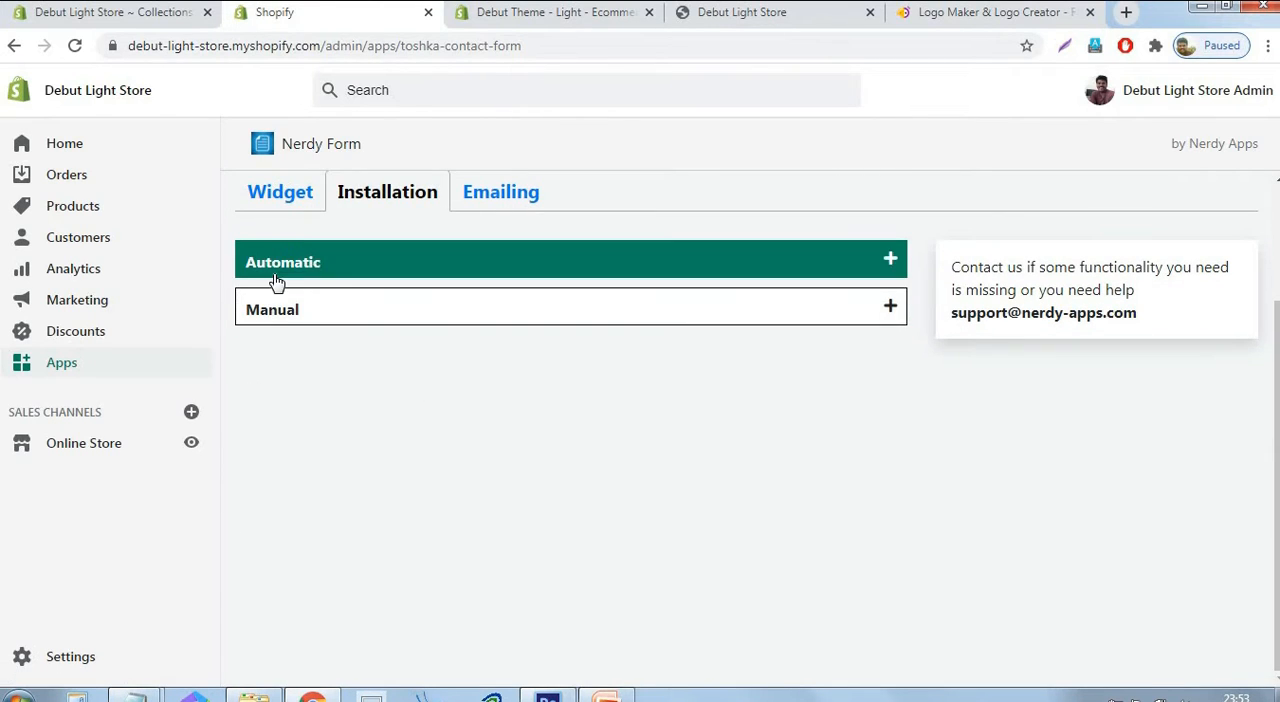
{"action": "left_click", "coordinate": [640, 316]}
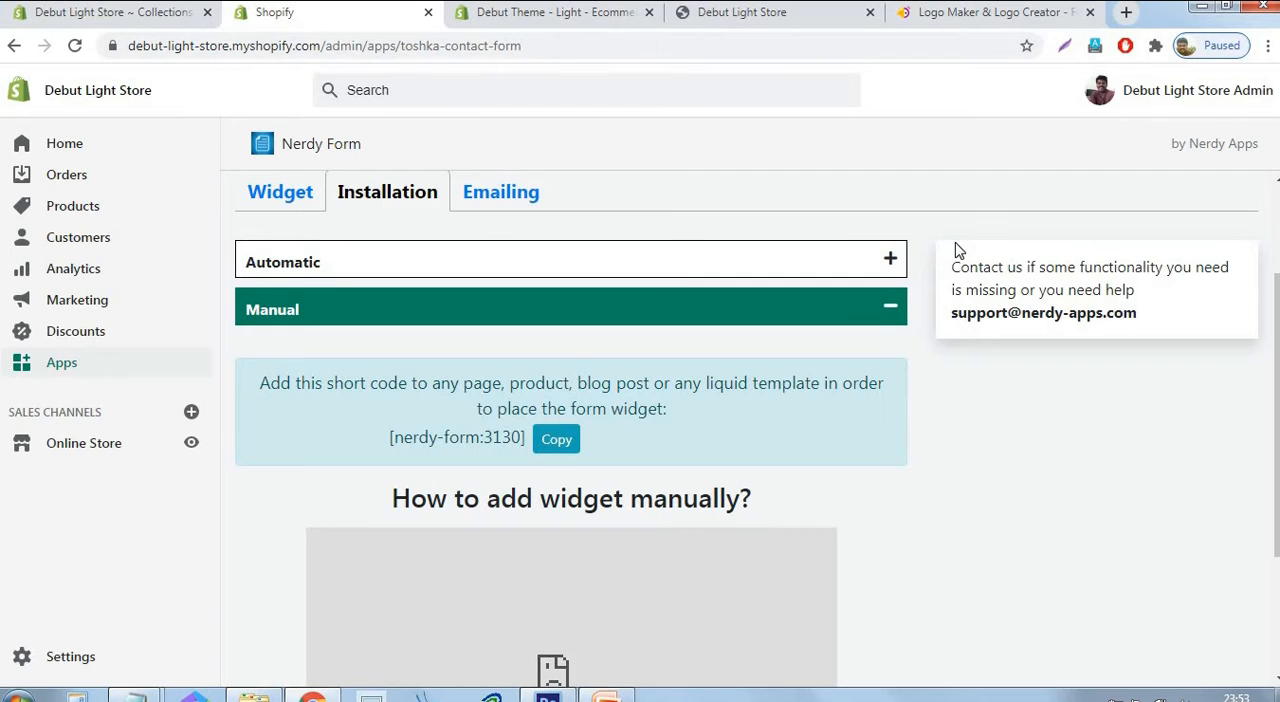
Return to the store admin's apps page, open the Shopify App Store and search for "dropshipping".
{"action": "left_click", "coordinate": [156, 12]}
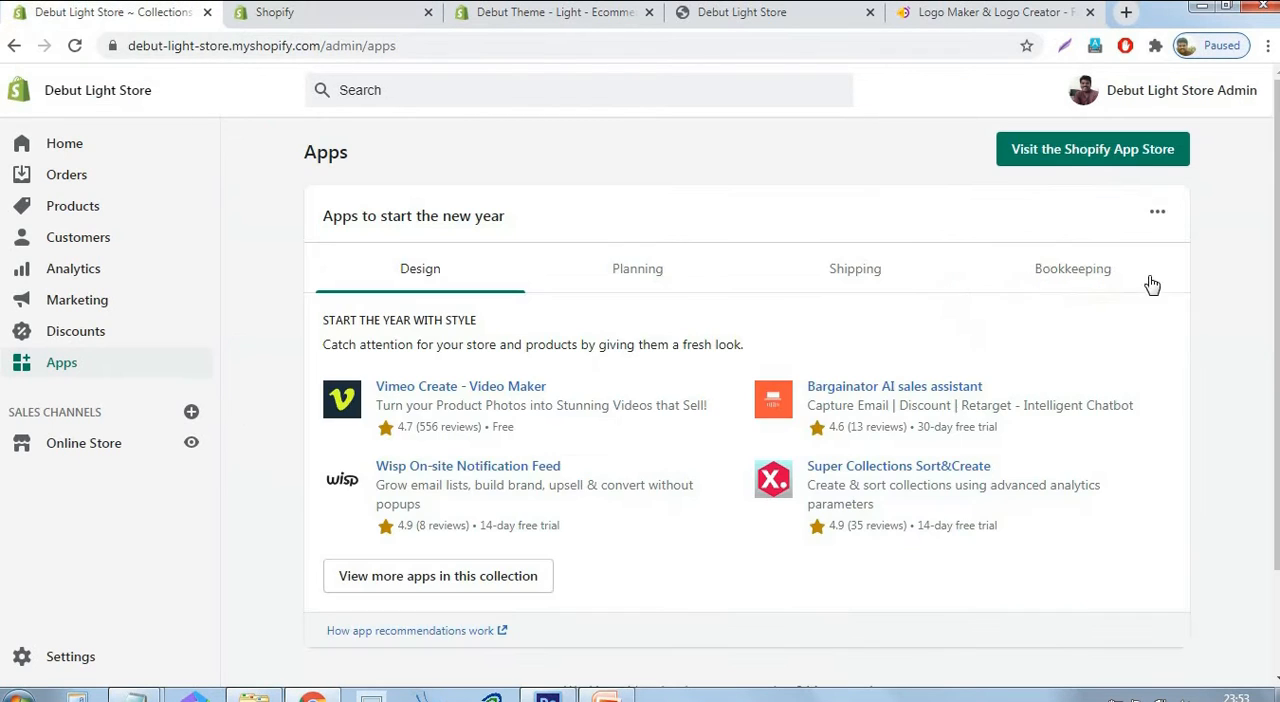
{"action": "left_click", "coordinate": [1145, 158]}
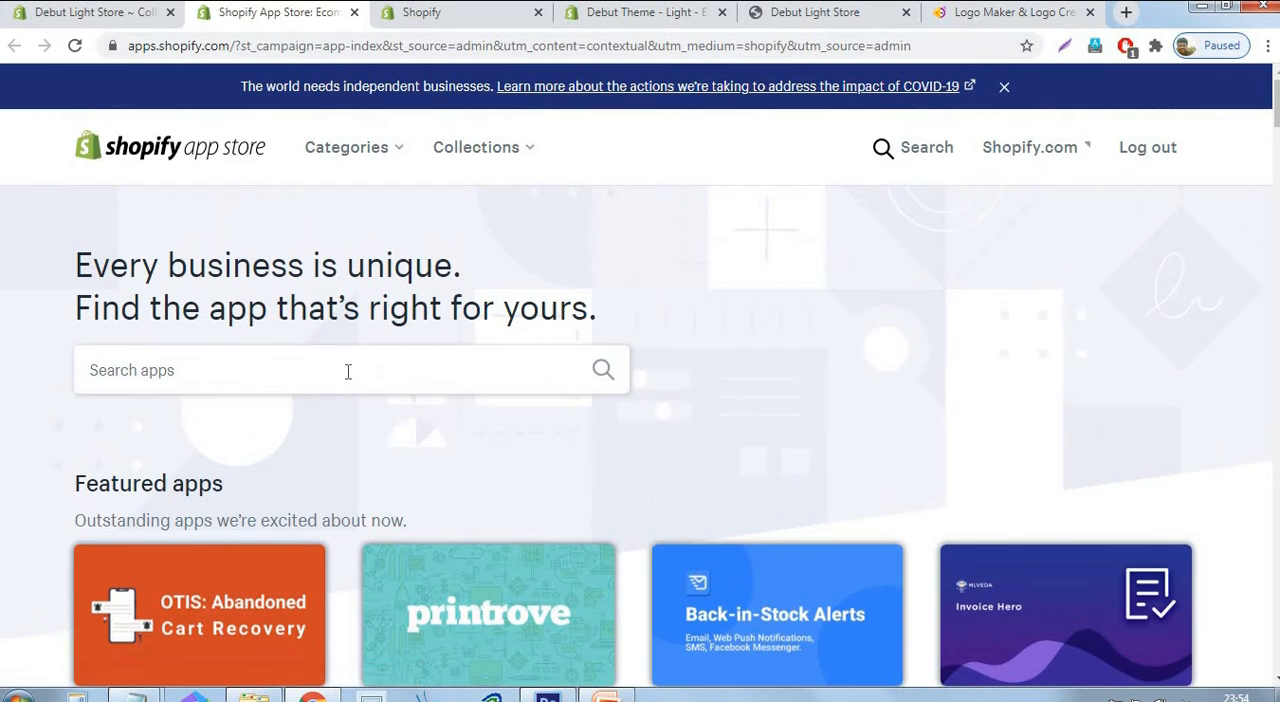
{"action": "left_click", "coordinate": [348, 367]}
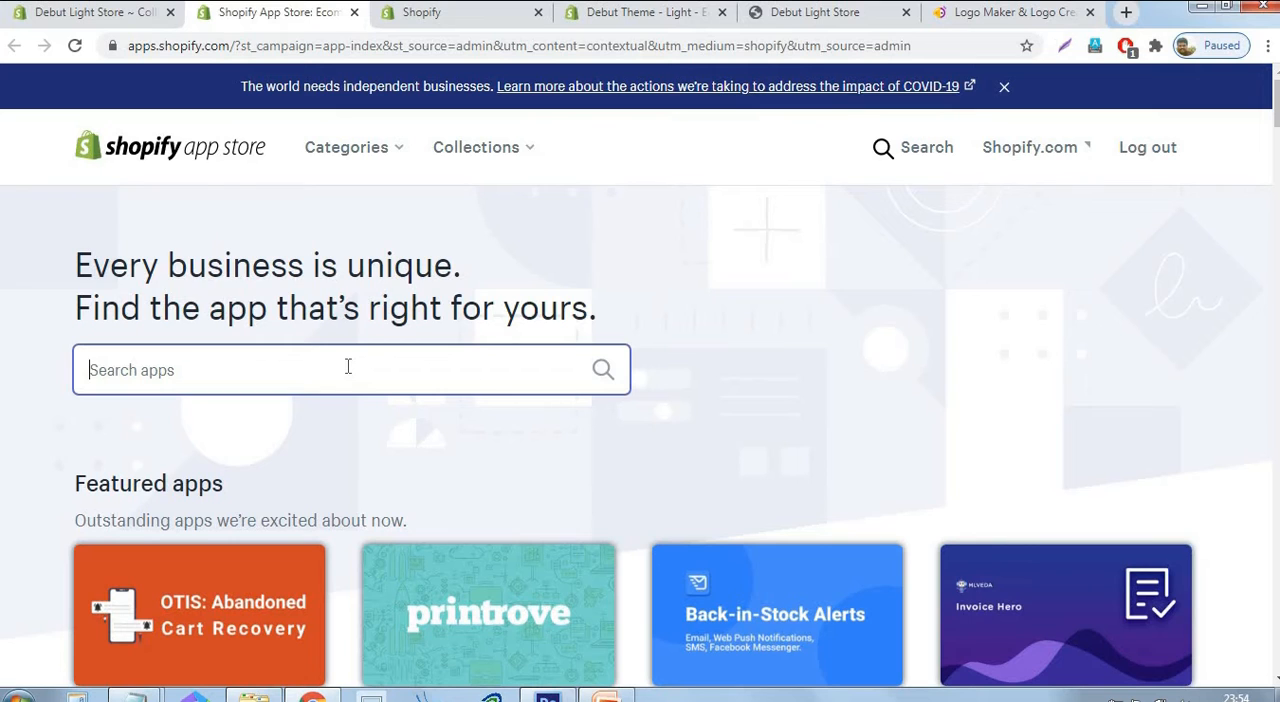
{"action": "type", "text": "dropshipping"}
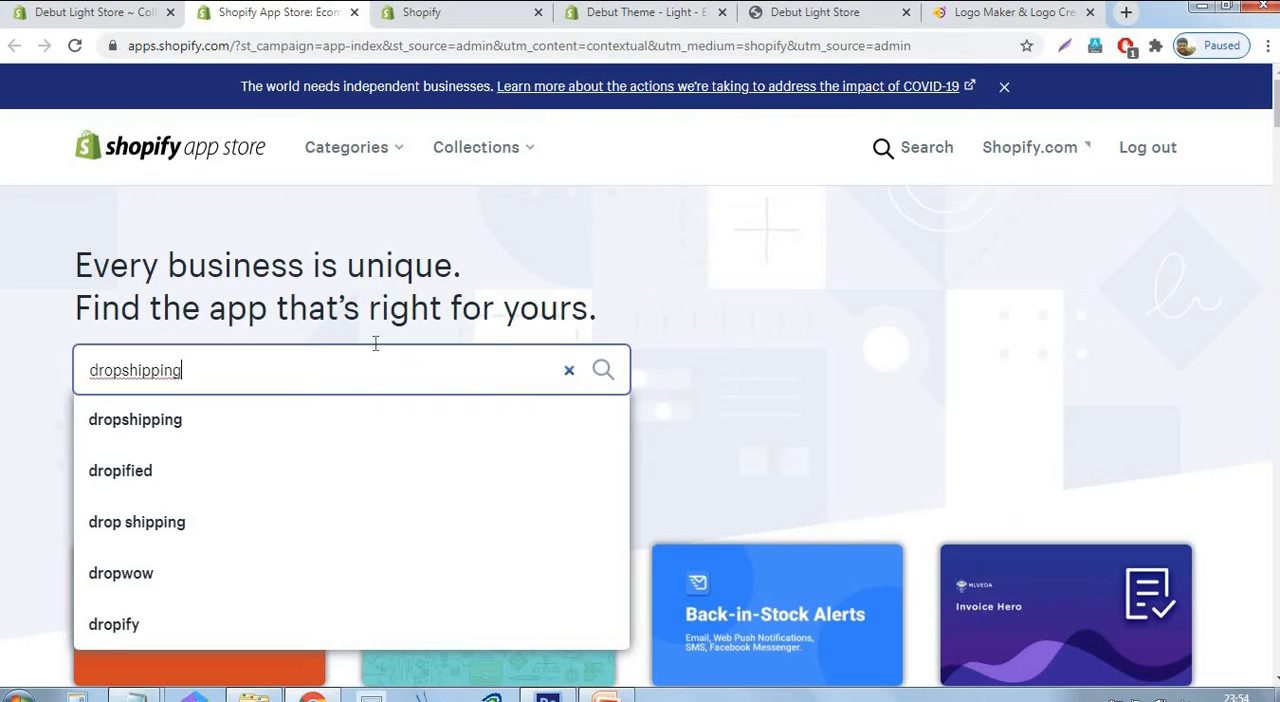
{"action": "left_click", "coordinate": [604, 372]}
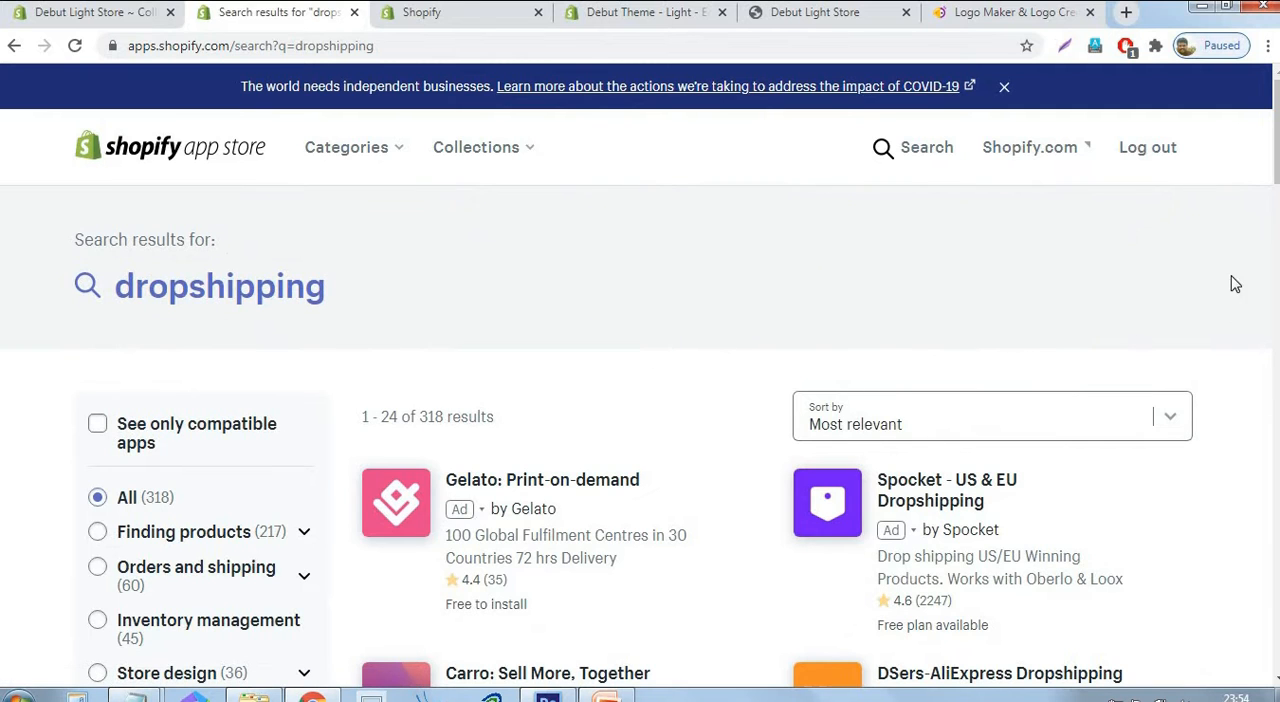
Find the free EPROLO-Dropshipping & Branding app in the search results and install it on the store.
{"action": "scroll", "coordinate": [640, 400], "scroll_direction": "down", "scroll_amount": 3}
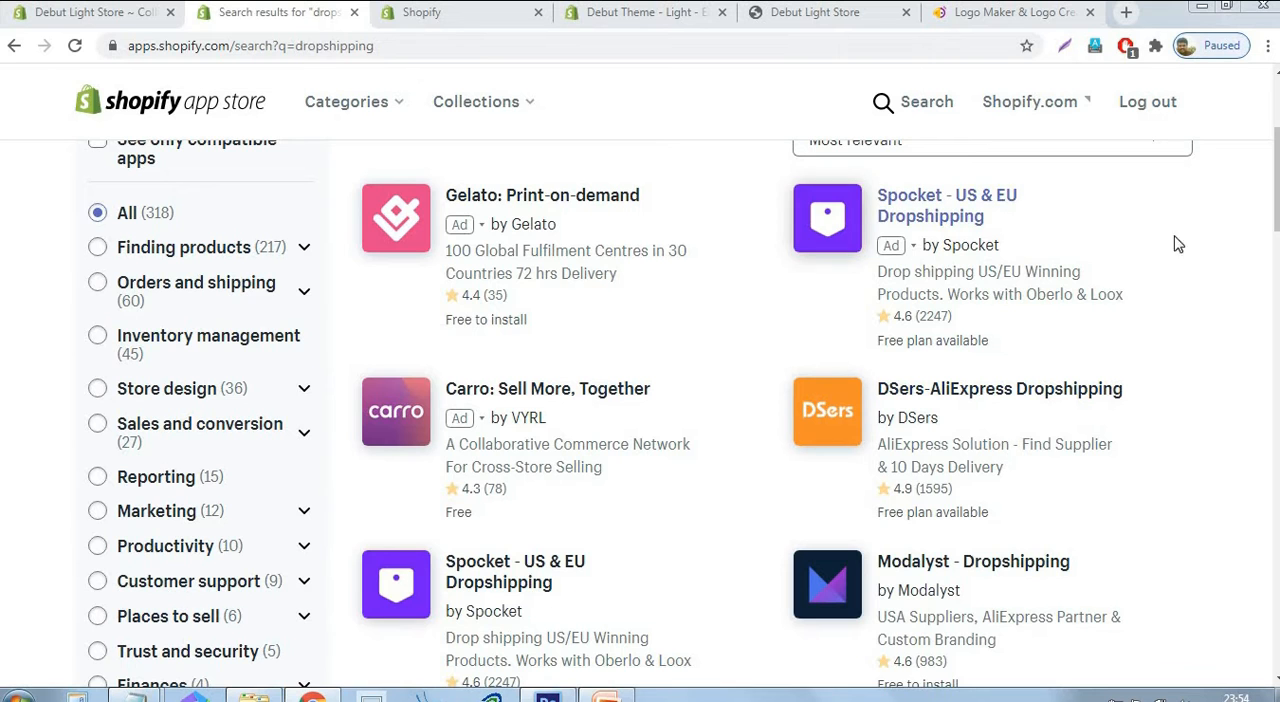
{"action": "left_click_drag", "start_coordinate": [1277, 227], "coordinate": [1277, 301]}
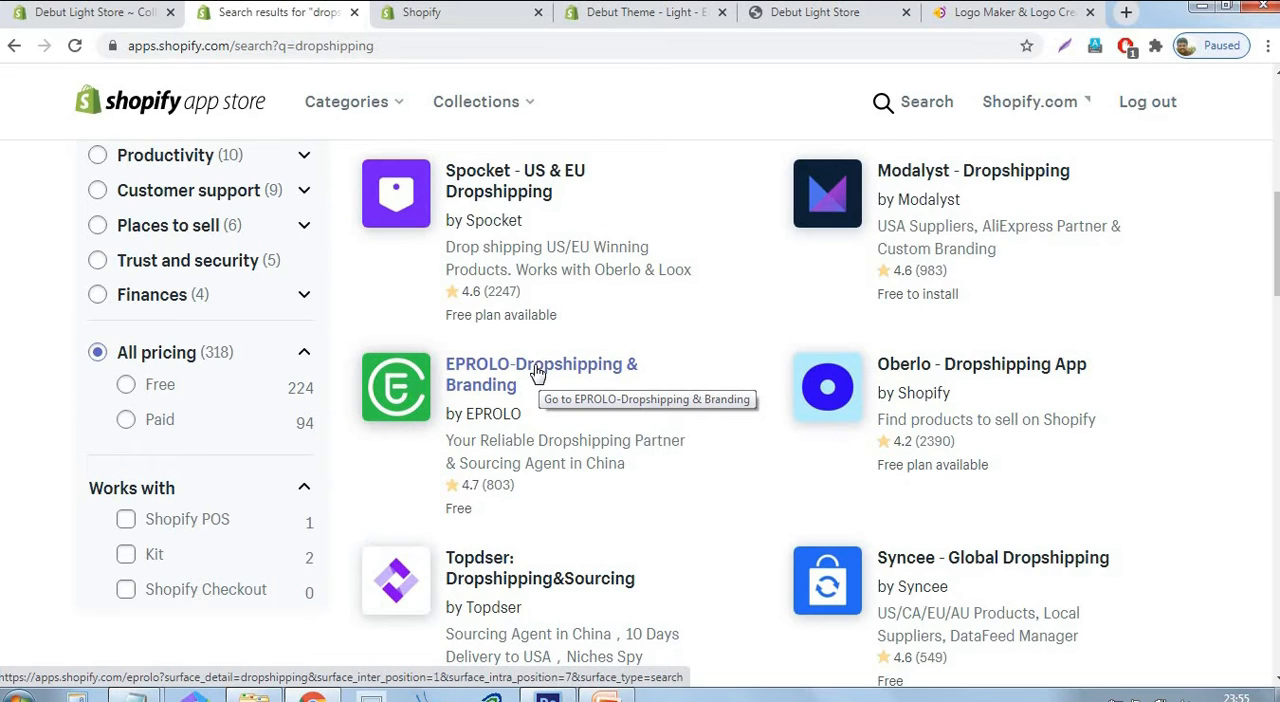
{"action": "left_click", "coordinate": [556, 374]}
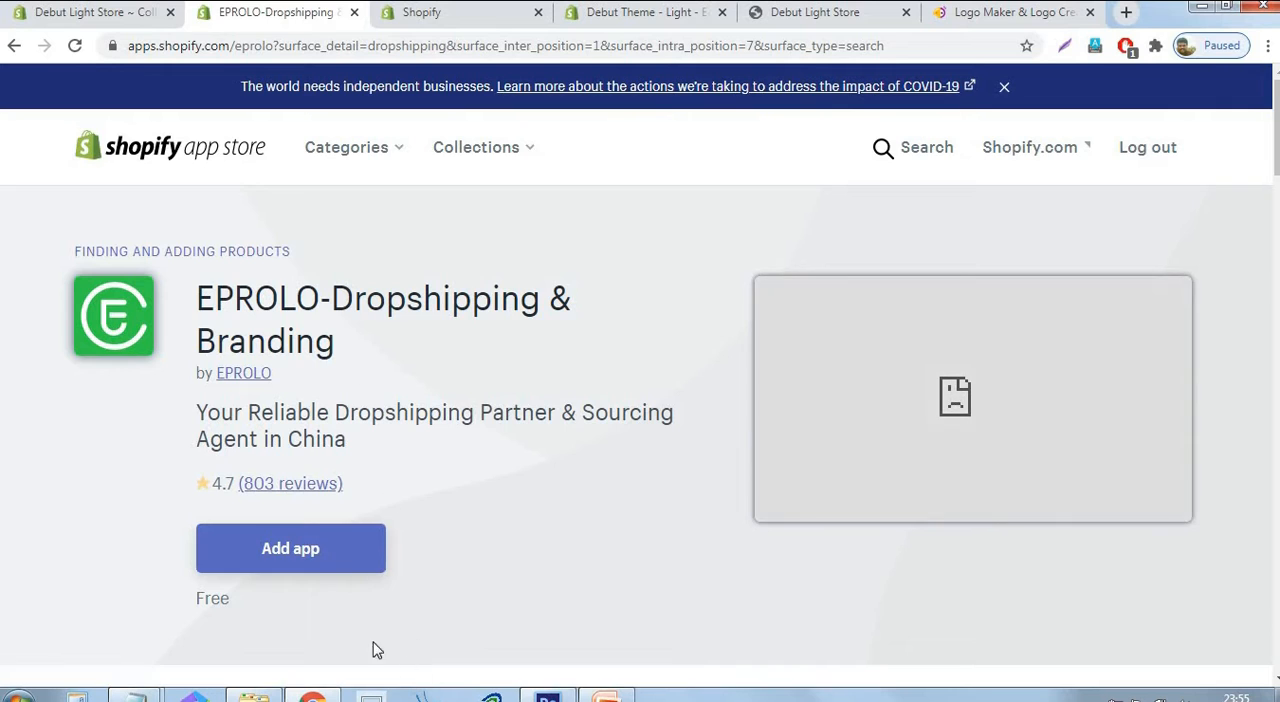
{"action": "left_click", "coordinate": [322, 557]}
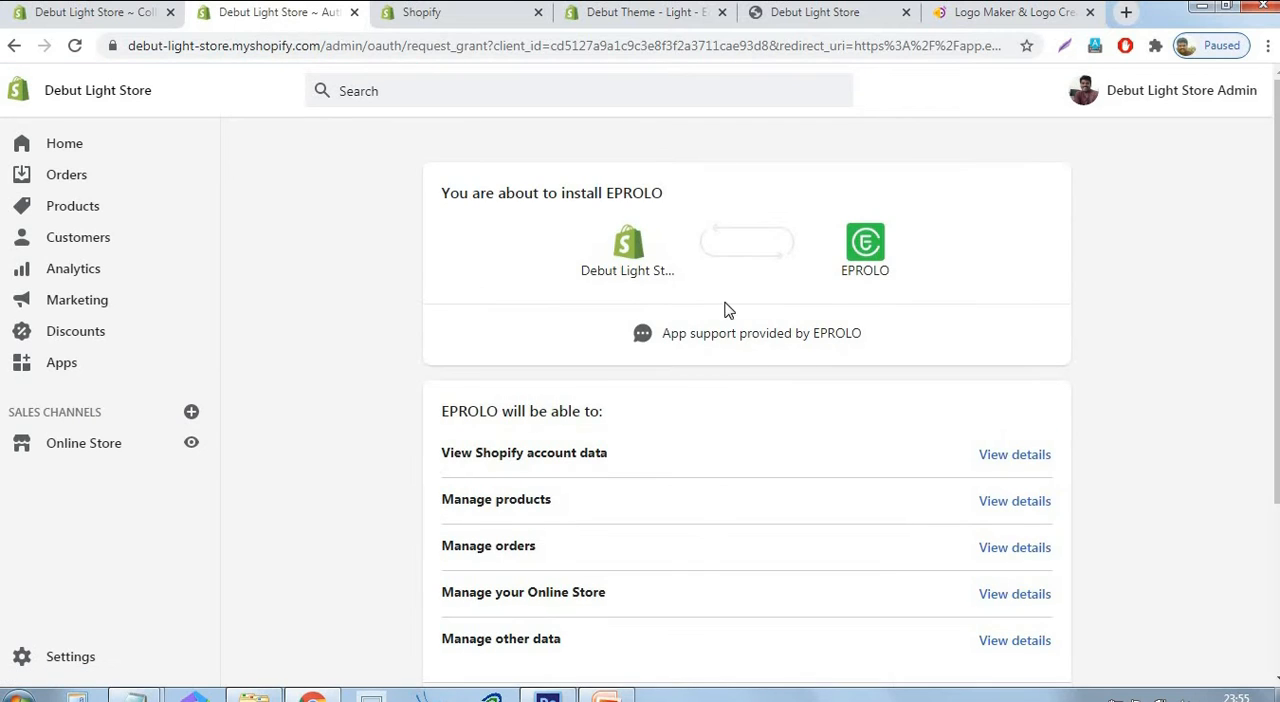
{"action": "scroll", "coordinate": [812, 295], "scroll_direction": "down", "scroll_amount": 3}
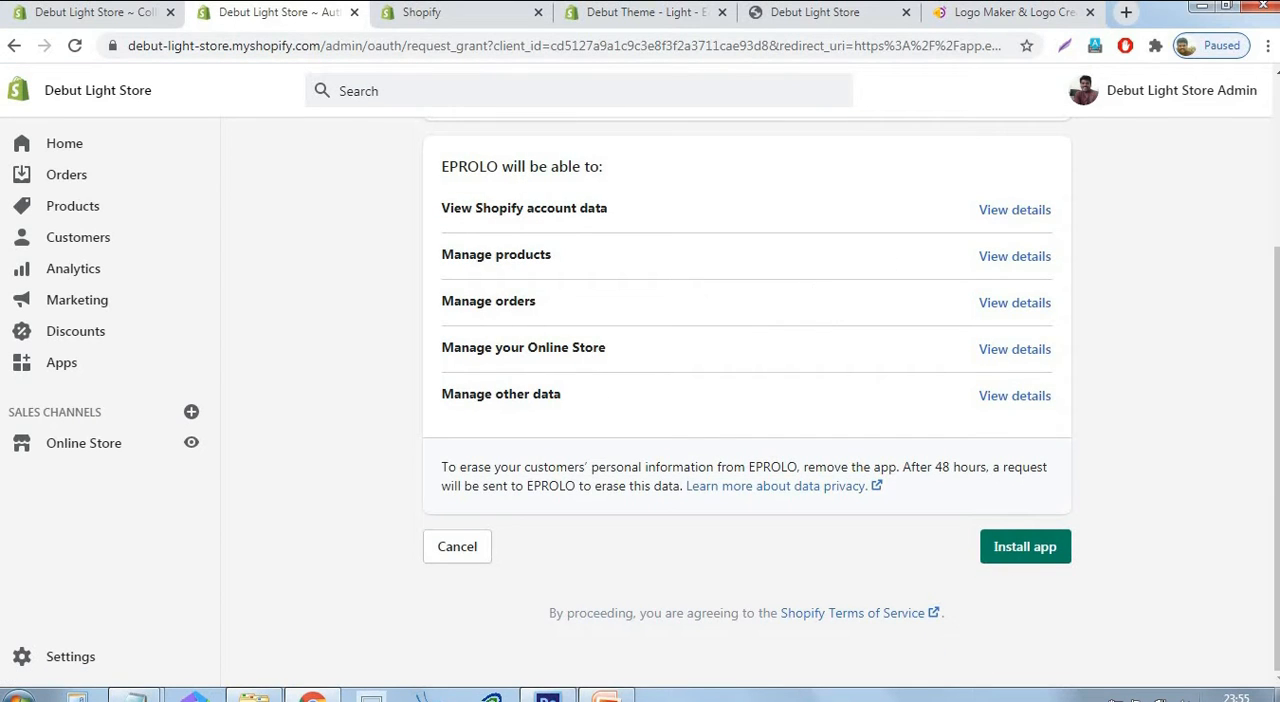
{"action": "left_click", "coordinate": [1025, 559]}
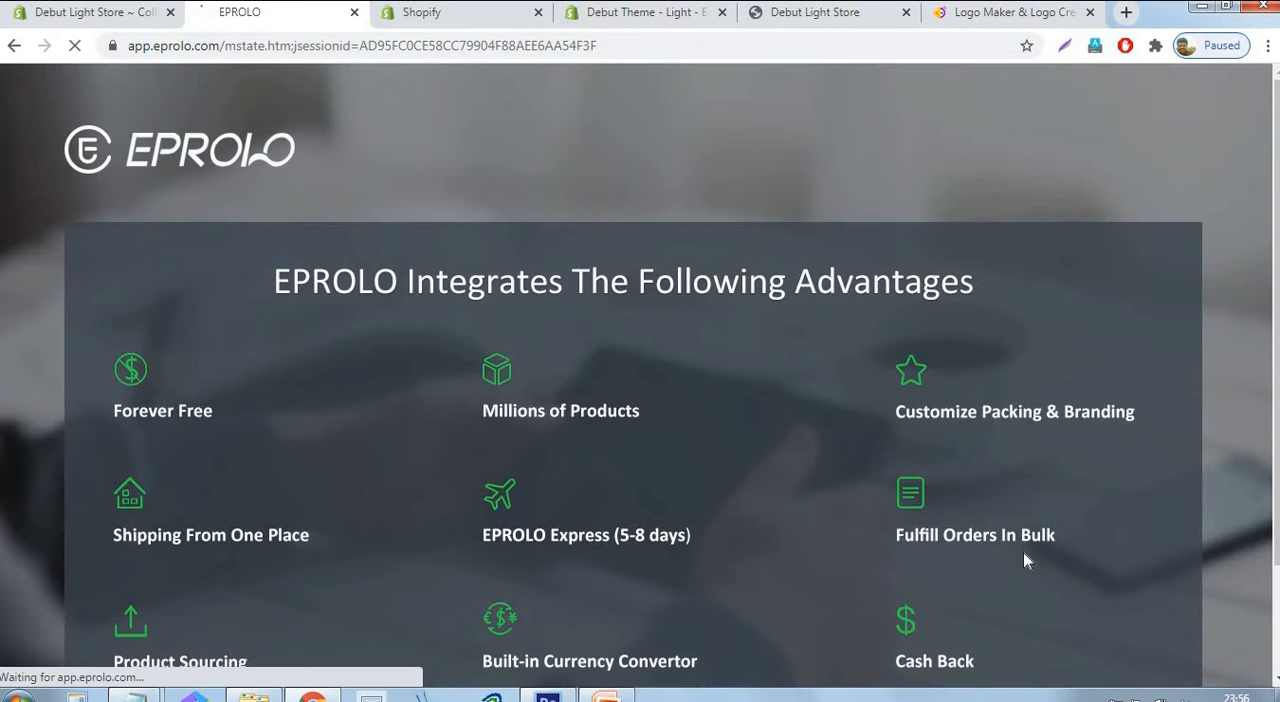
Go through EPROLO's introduction pages to its dashboard and dismiss the trending products and review request pop-ups.
{"action": "scroll", "coordinate": [760, 285], "scroll_direction": "down", "scroll_amount": 1}
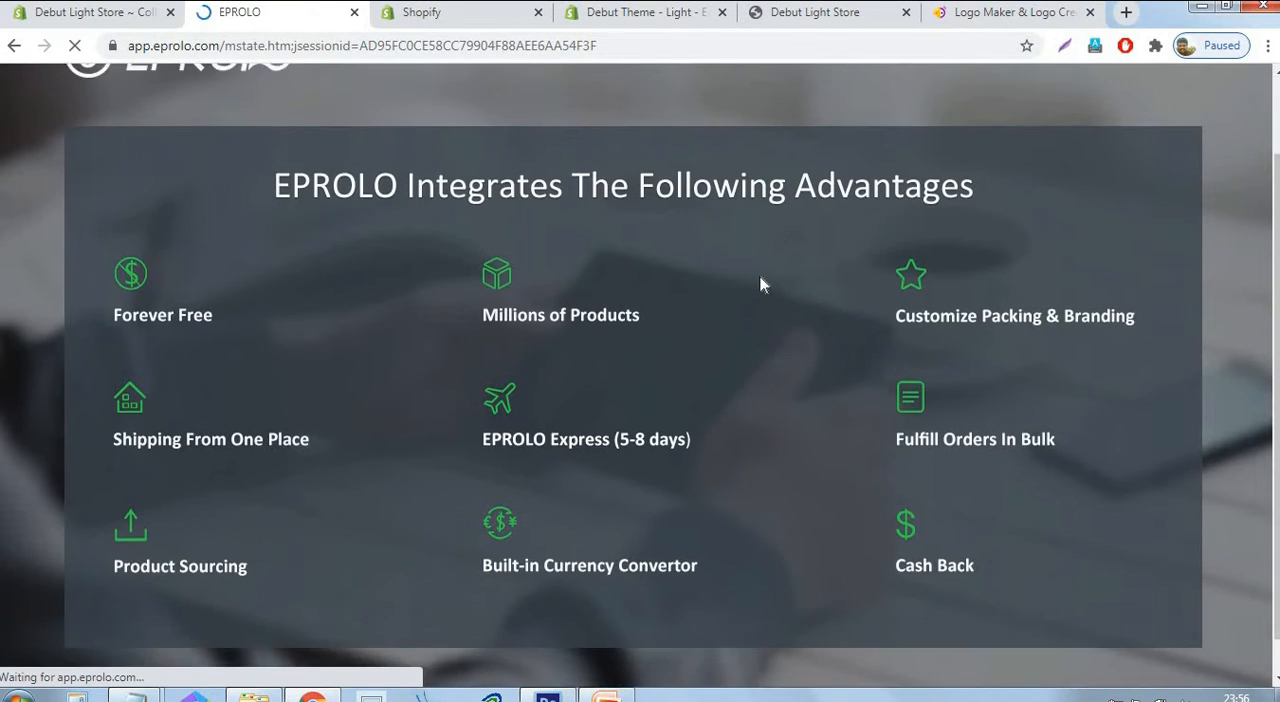
{"action": "scroll", "coordinate": [760, 285], "scroll_direction": "down", "scroll_amount": 1}
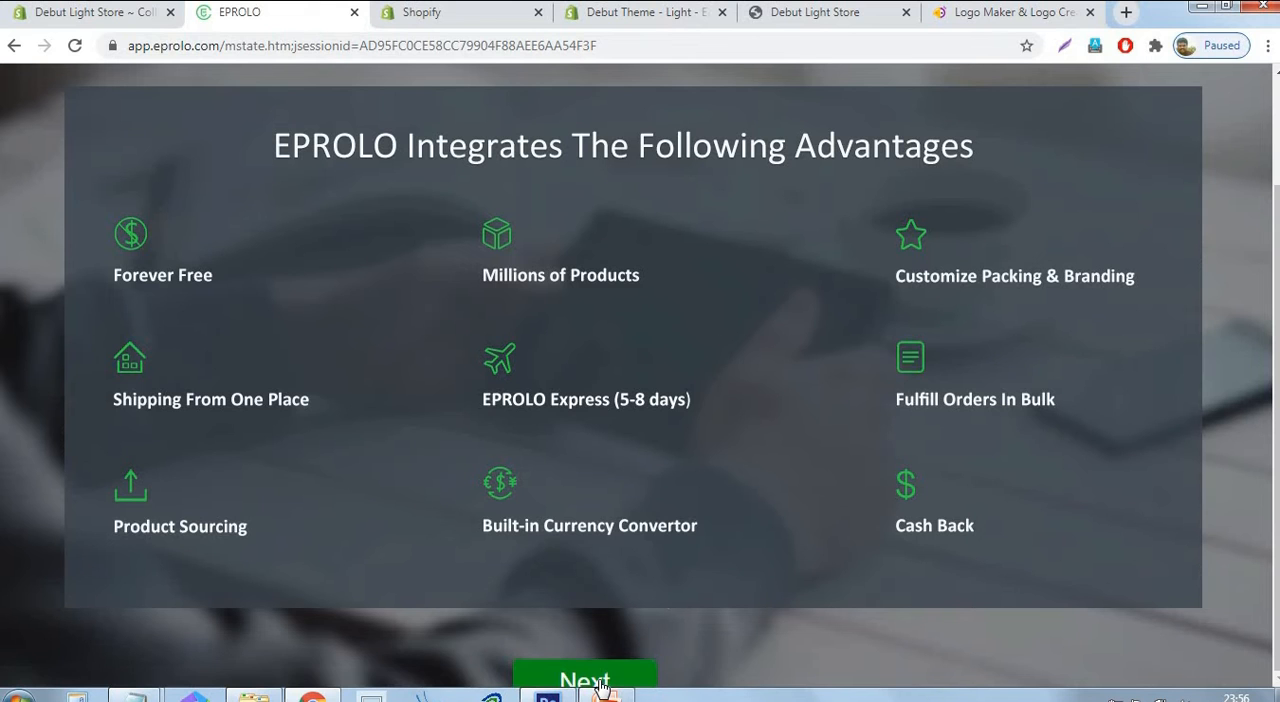
{"action": "scroll", "coordinate": [601, 684], "scroll_direction": "down", "scroll_amount": 1}
{"action": "left_click", "coordinate": [590, 612]}
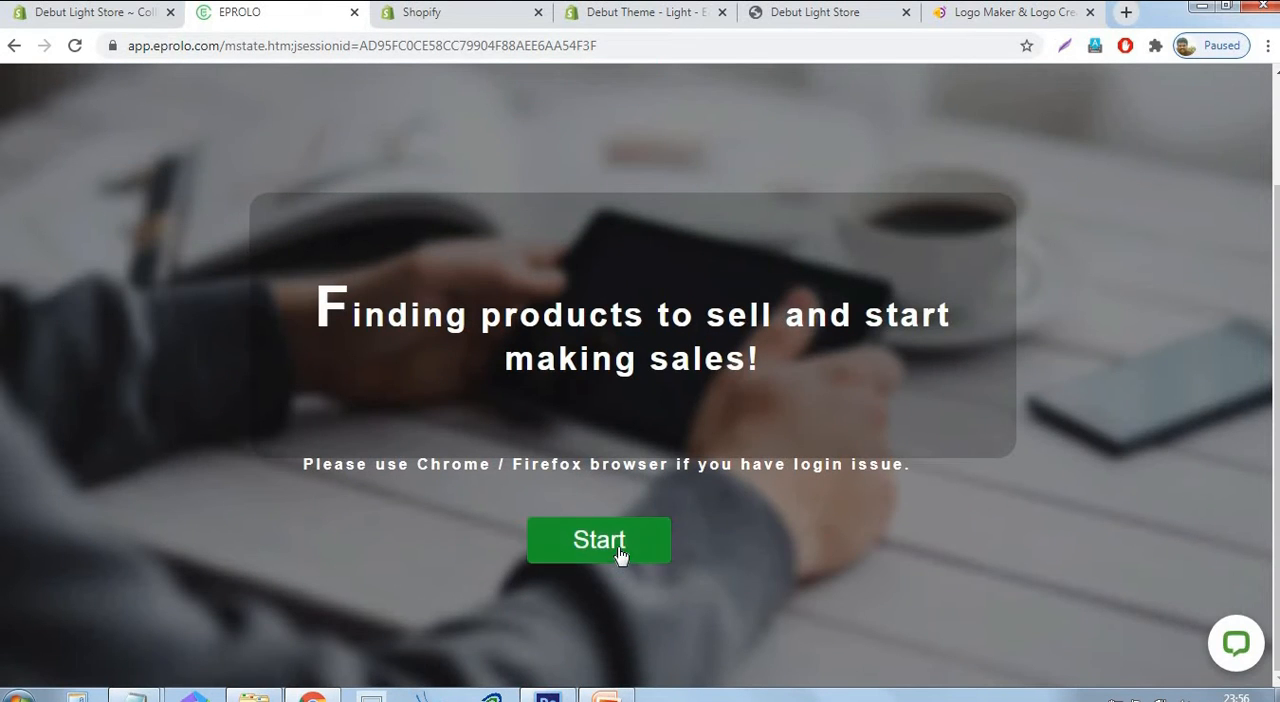
{"action": "left_click", "coordinate": [619, 550]}
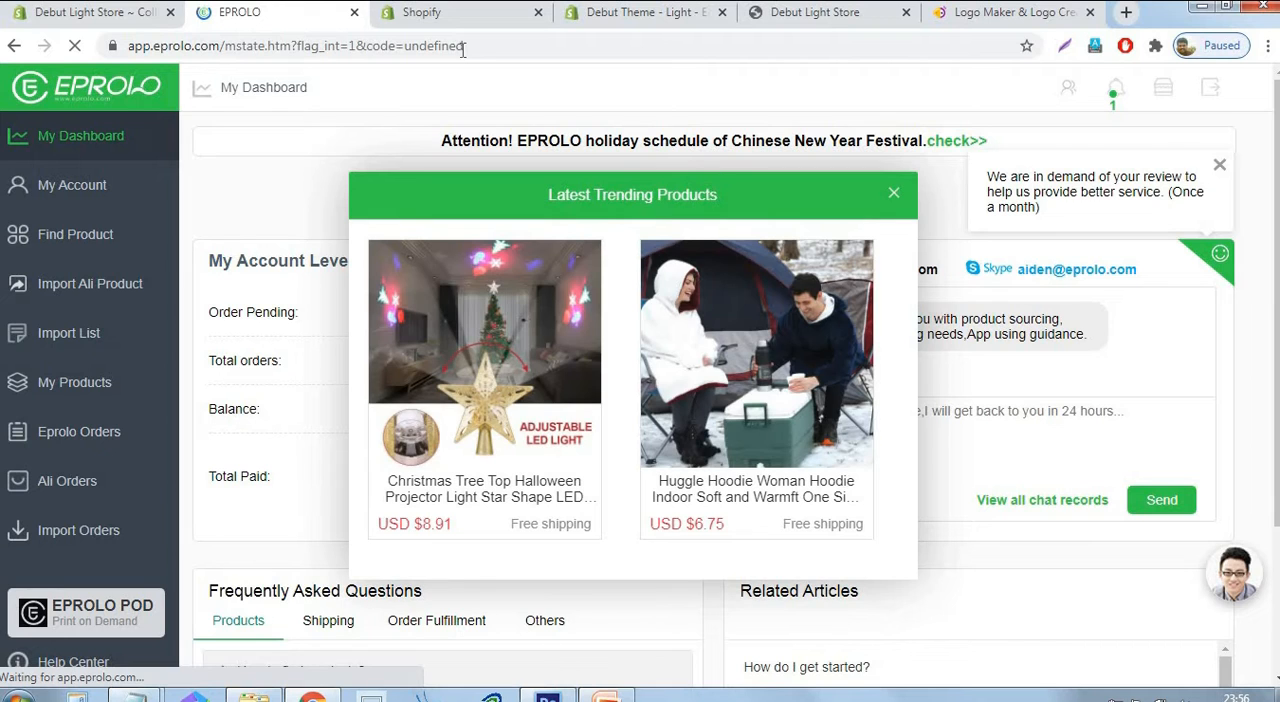
{"action": "left_click", "coordinate": [893, 195]}
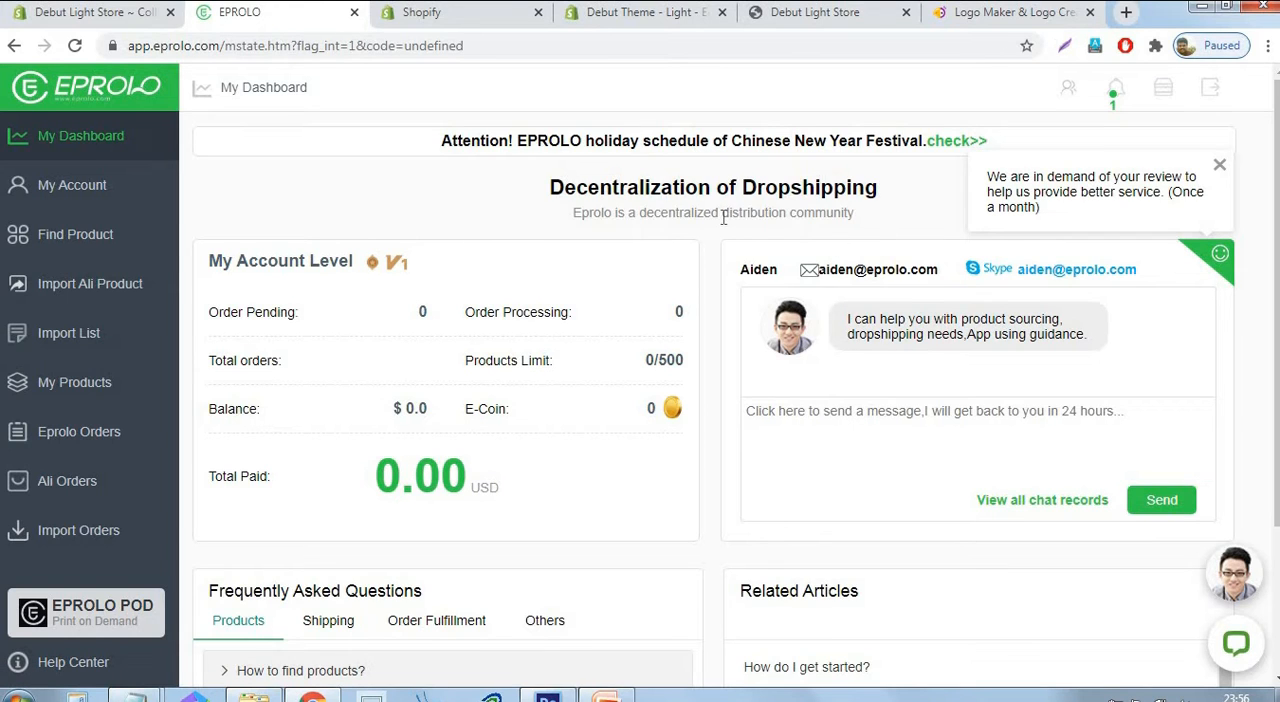
{"action": "left_click", "coordinate": [1216, 163]}
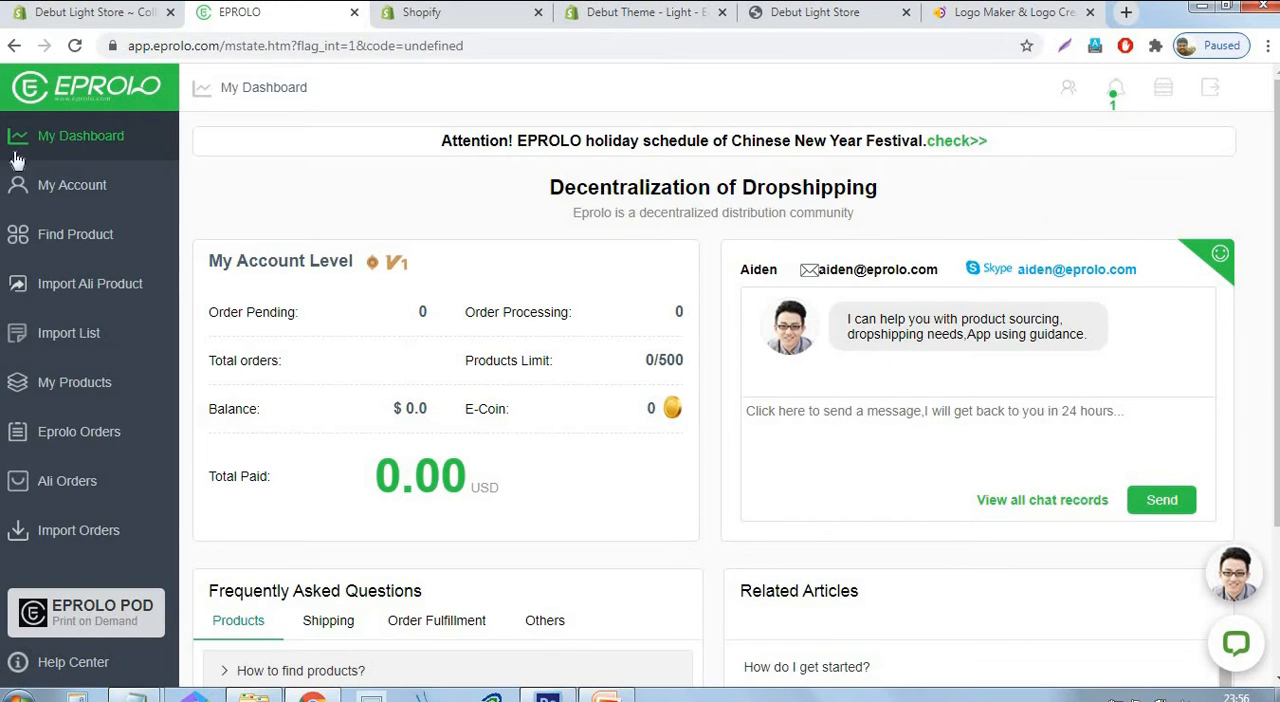
Examine the product cost multiplier in the EPROLO account's pricing rules, and open the product finder page.
{"action": "left_click", "coordinate": [72, 189]}
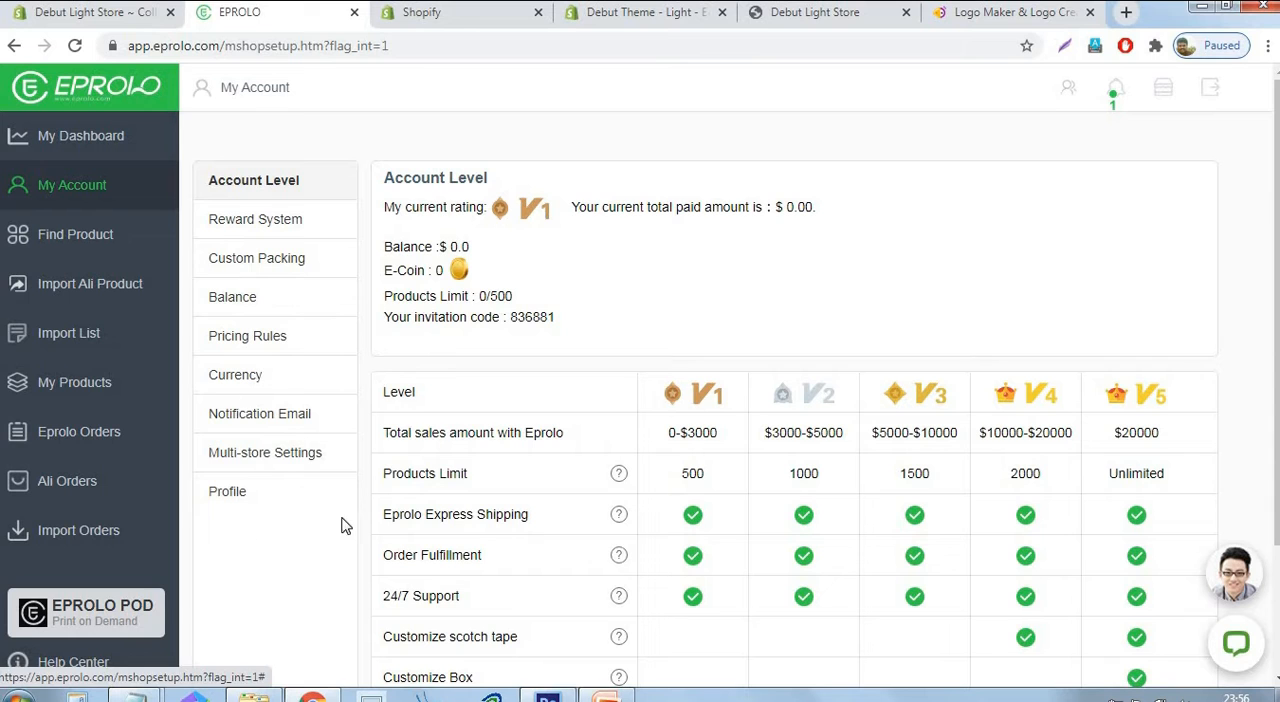
{"action": "left_click", "coordinate": [240, 338]}
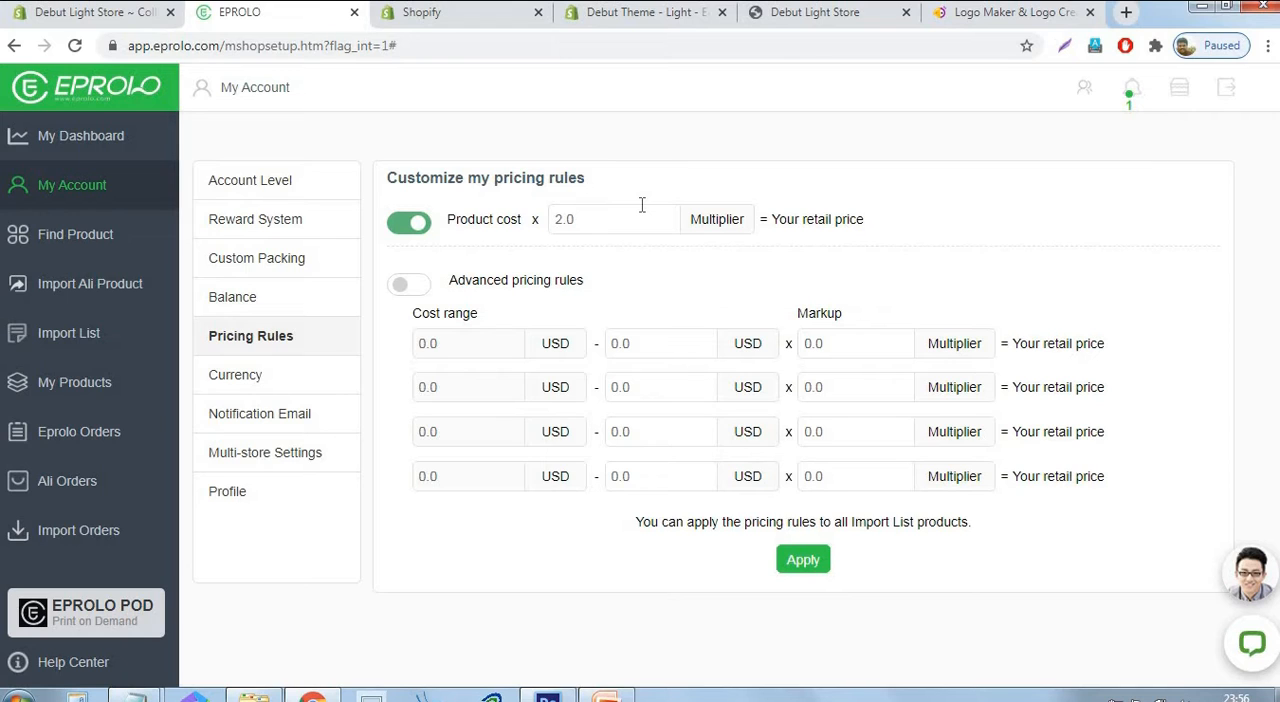
{"action": "double_click", "coordinate": [592, 224]}
{"action": "left_click", "coordinate": [1200, 209]}
{"action": "left_click", "coordinate": [82, 238]}
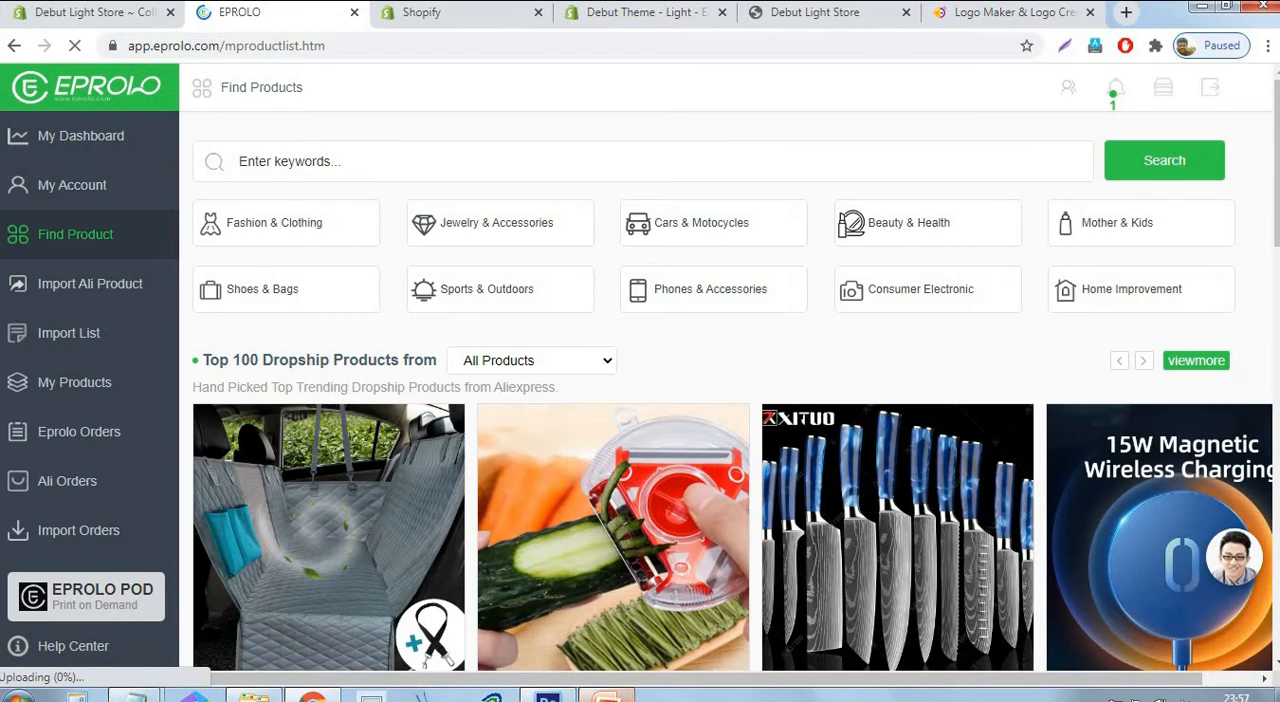
Switch to the PowerPoint presentation and grey out the agenda item "Installing Apps".
{"action": "left_click", "coordinate": [606, 697]}
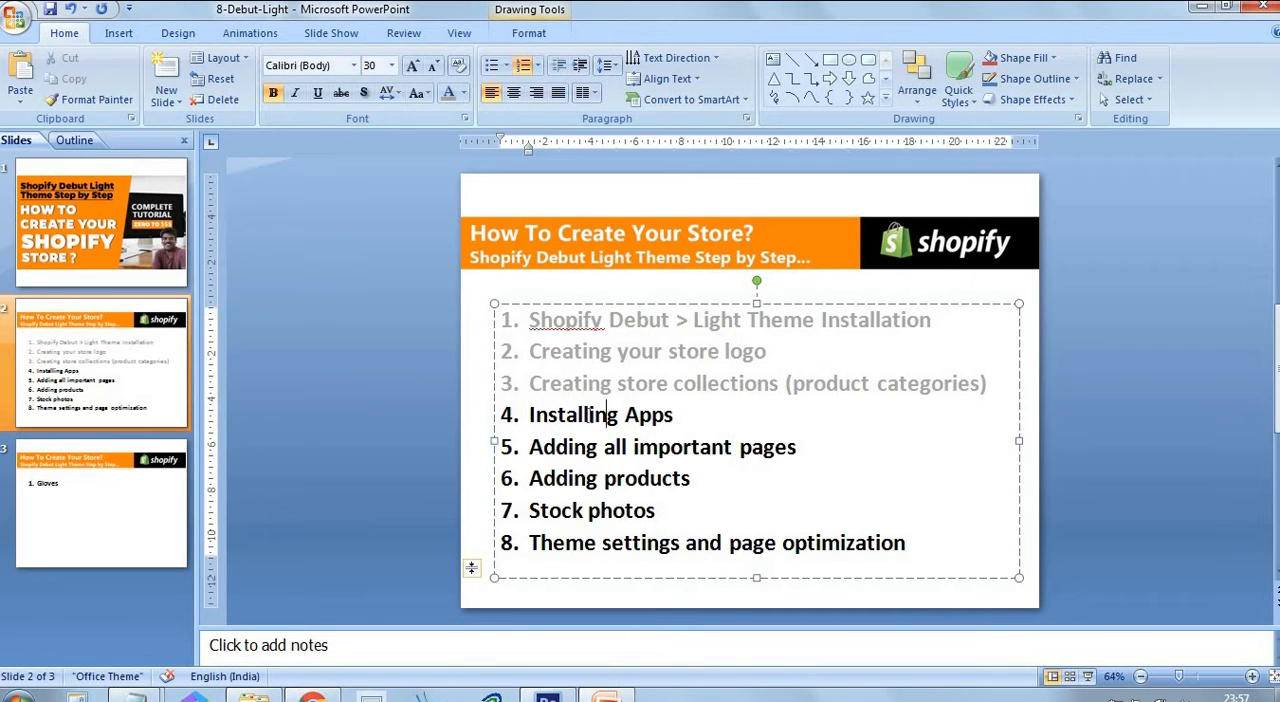
{"action": "left_click_drag", "start_coordinate": [678, 416], "coordinate": [546, 422]}
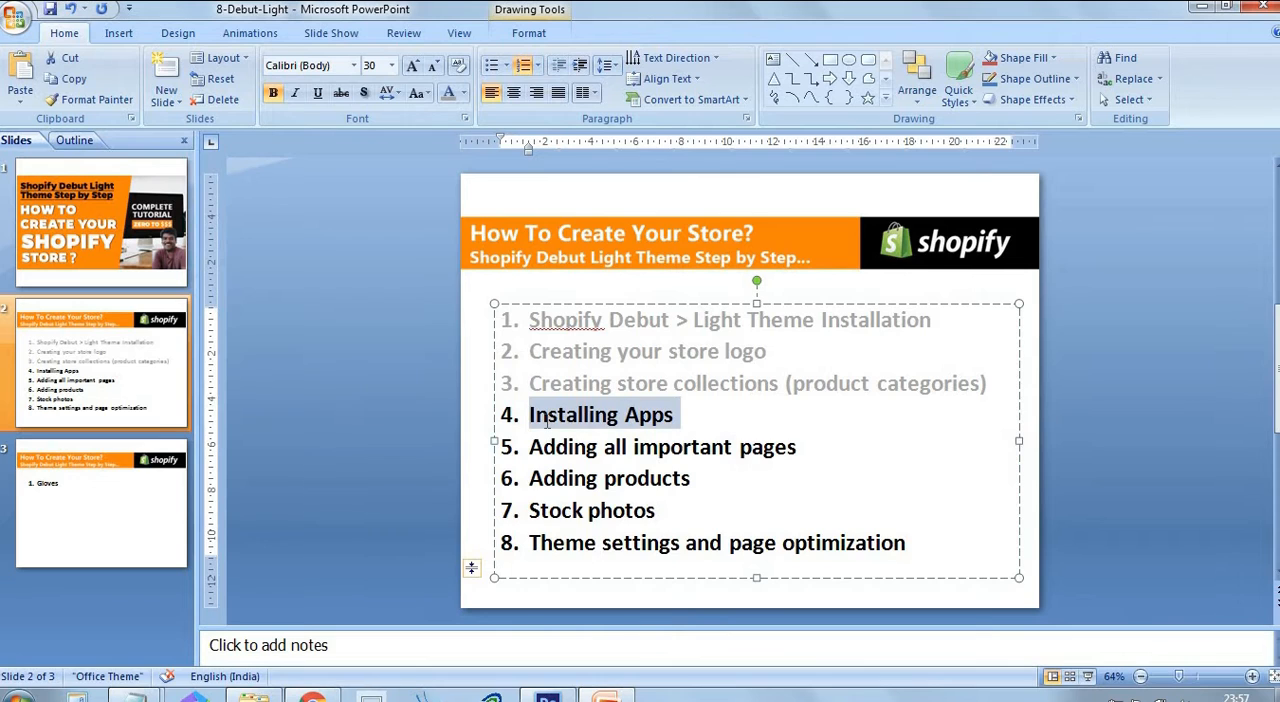
{"action": "left_click", "coordinate": [449, 93]}
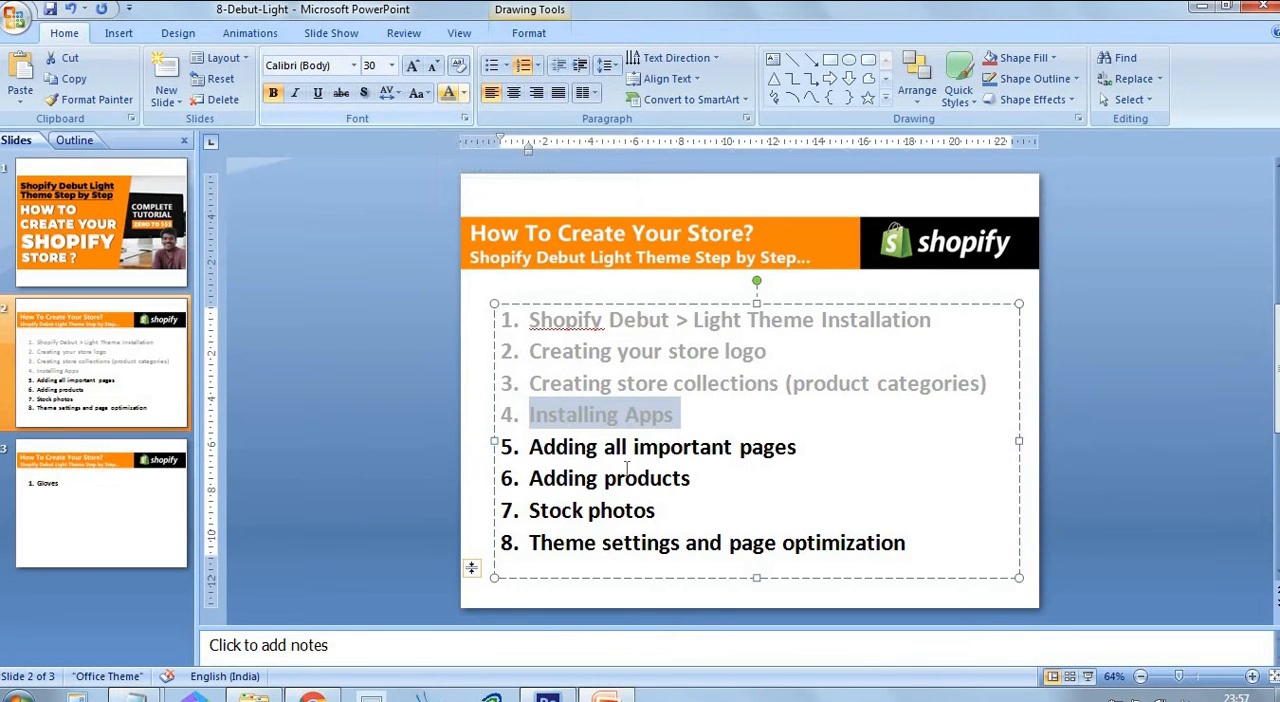
{"action": "left_click", "coordinate": [782, 415]}
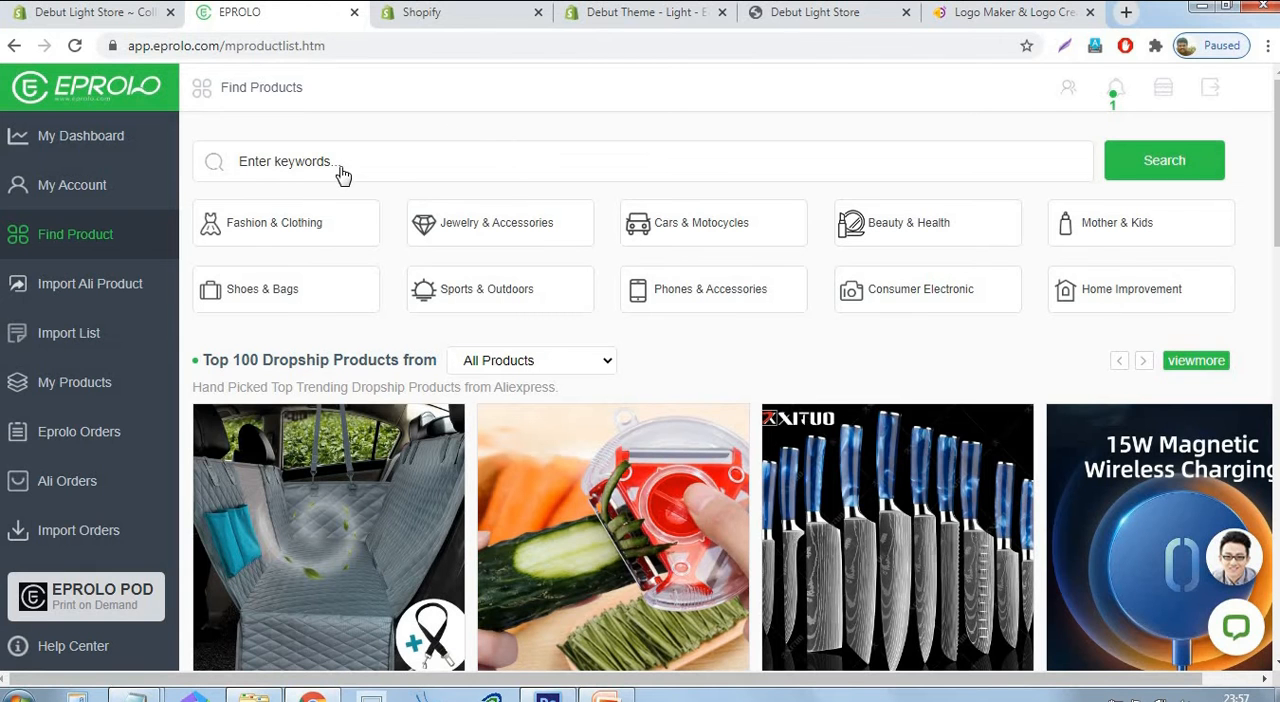
Return to EPROLO in Chrome, search its product catalogue for "gloves" and look through the listed products.
{"action": "left_click", "coordinate": [342, 175]}
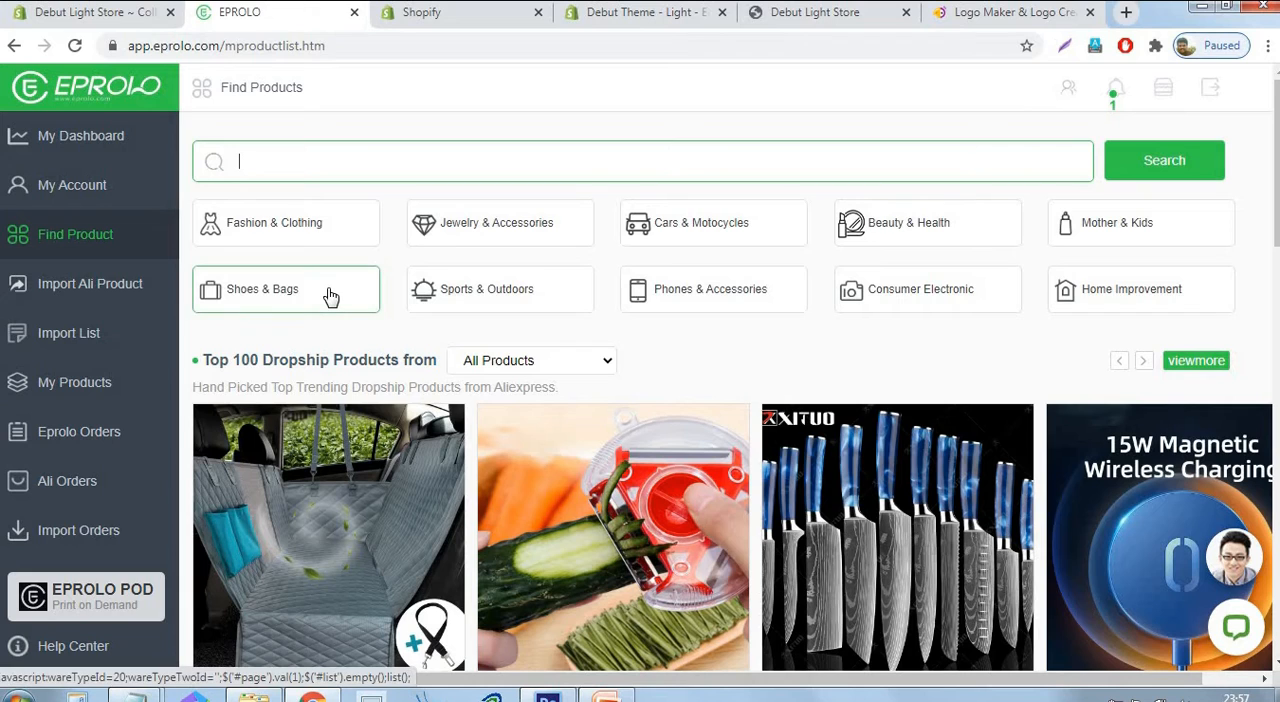
{"action": "type", "text": "gloves"}
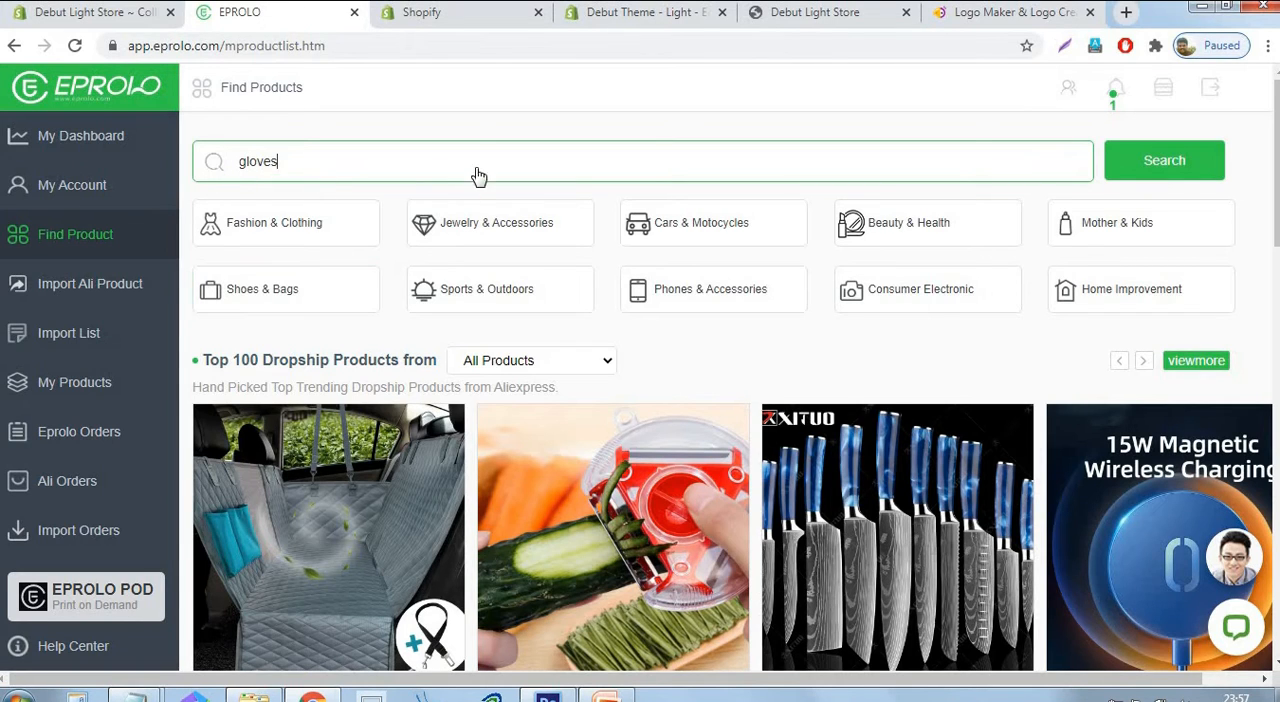
{"action": "left_click", "coordinate": [1194, 163]}
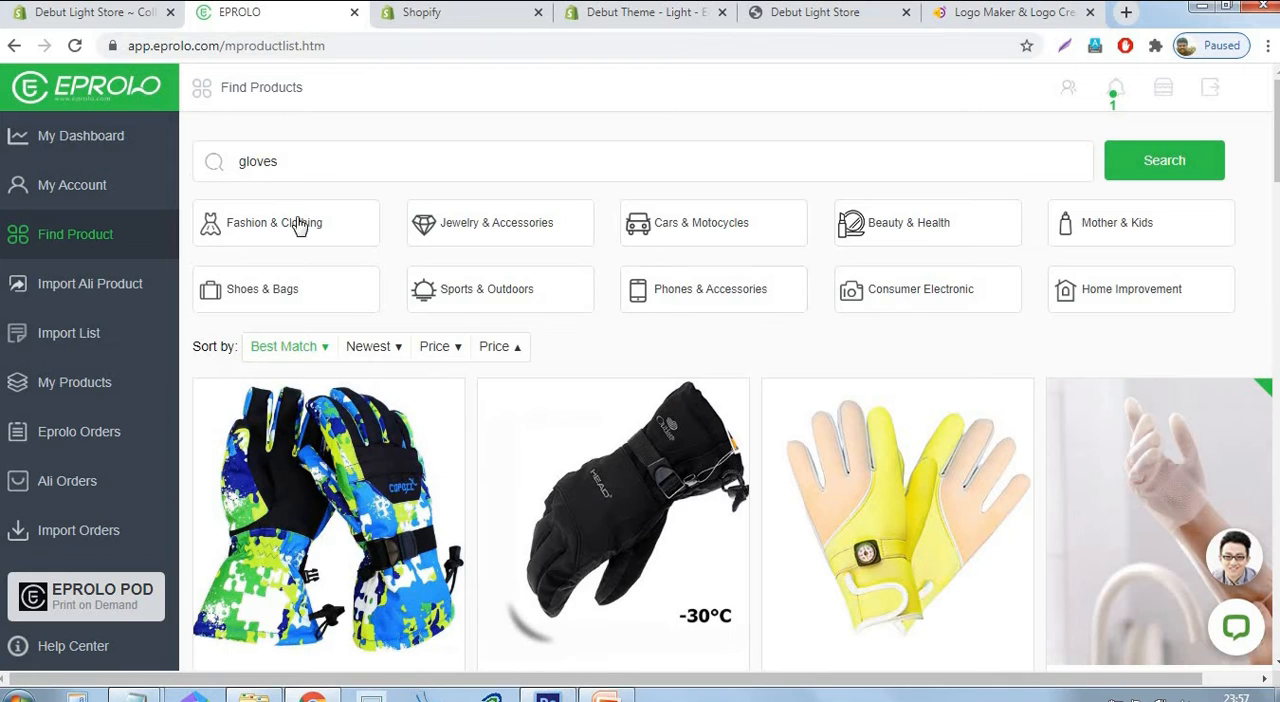
{"action": "scroll", "coordinate": [923, 335], "scroll_direction": "down", "scroll_amount": 5}
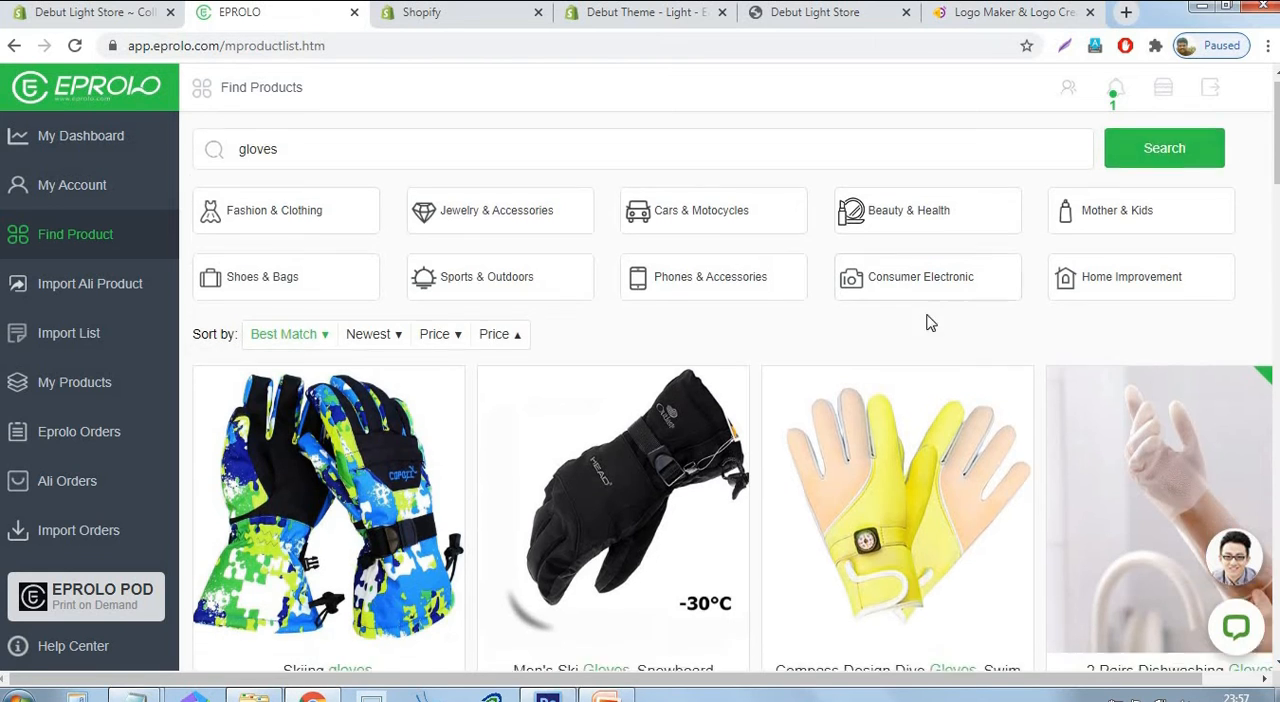
{"action": "scroll", "coordinate": [756, 390], "scroll_direction": "down", "scroll_amount": 13}
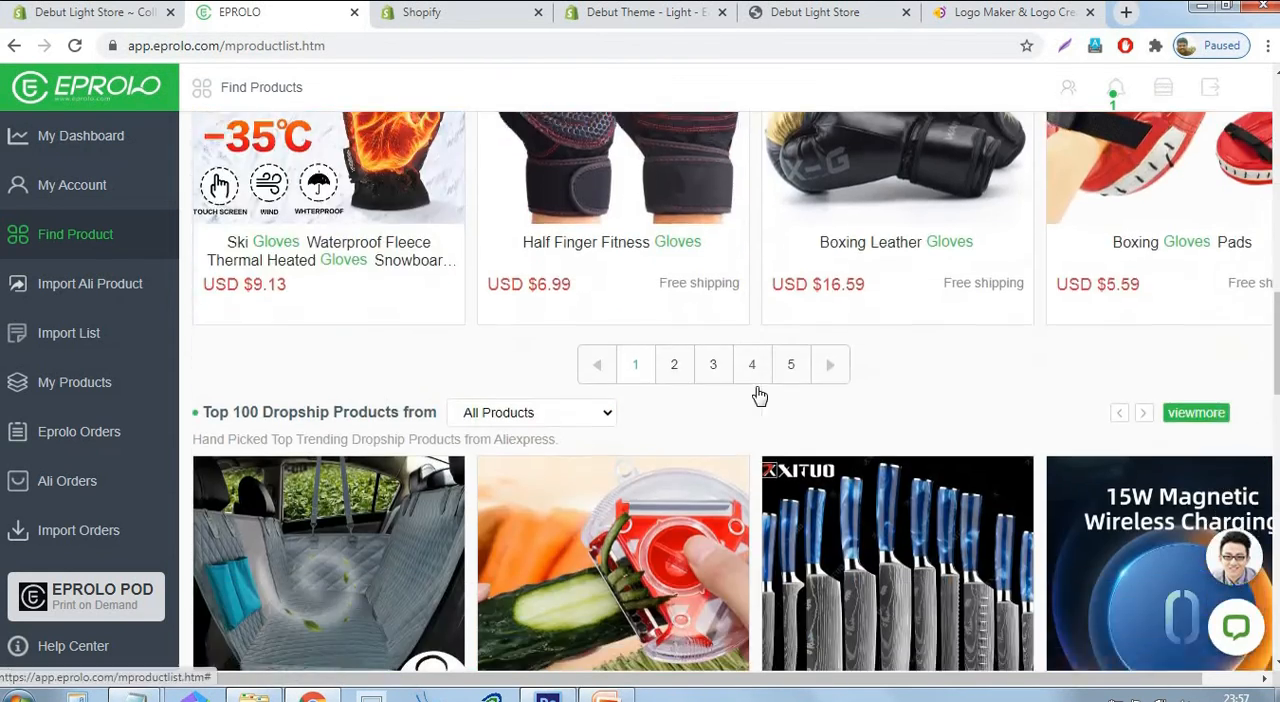
{"action": "scroll", "coordinate": [757, 395], "scroll_direction": "up", "scroll_amount": 10}
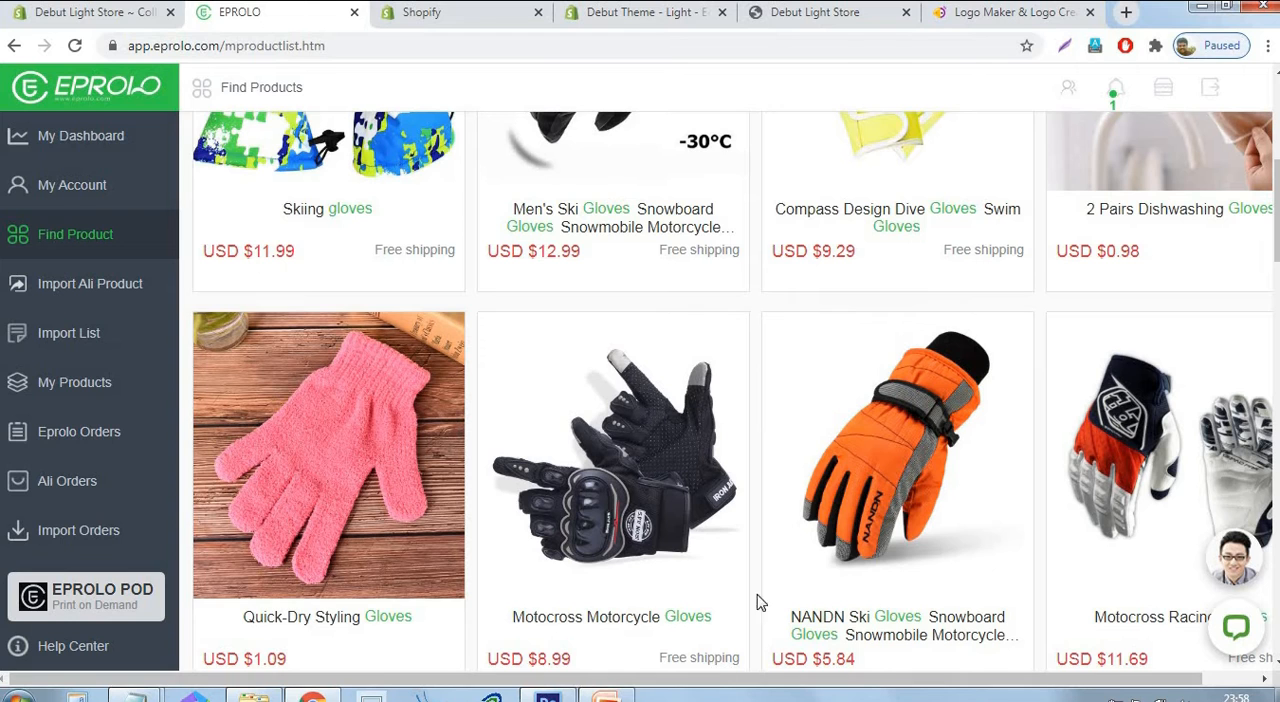
Switch to the PowerPoint presentation and select the agenda item "Adding all important pages".
{"action": "left_click", "coordinate": [606, 696]}
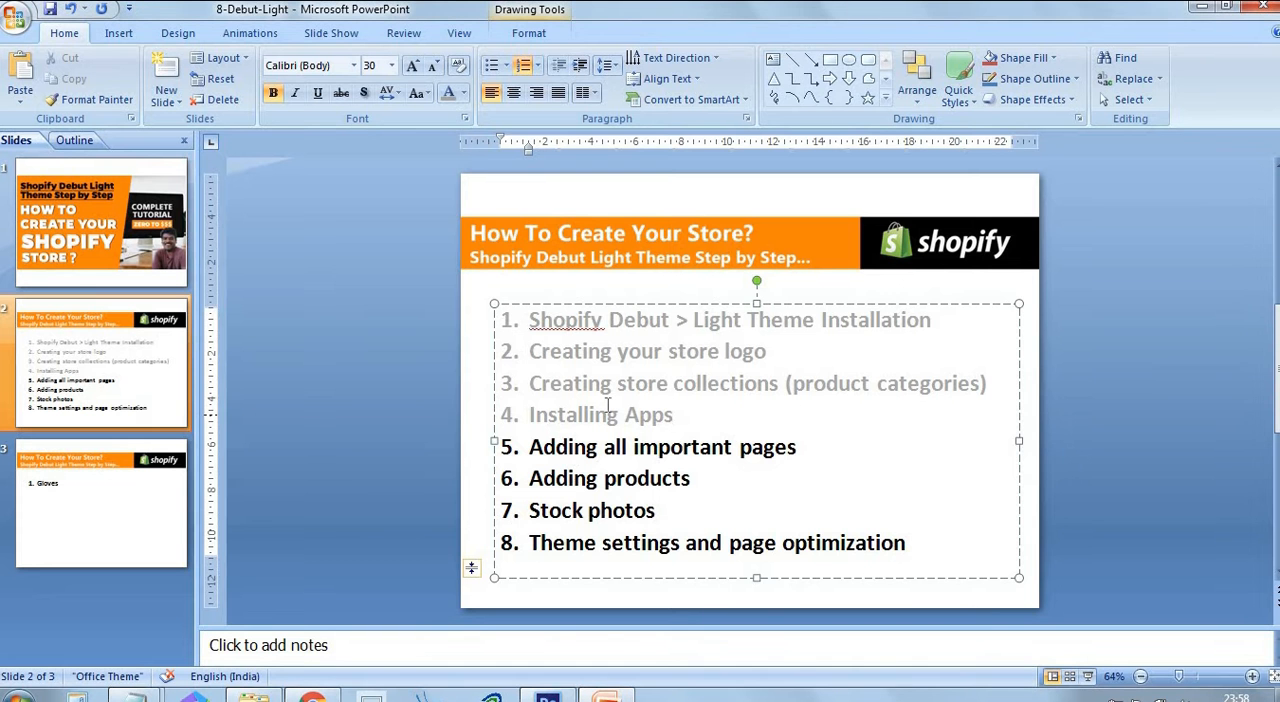
{"action": "left_click", "coordinate": [588, 448]}
{"action": "left_click_drag", "start_coordinate": [808, 452], "coordinate": [596, 458]}
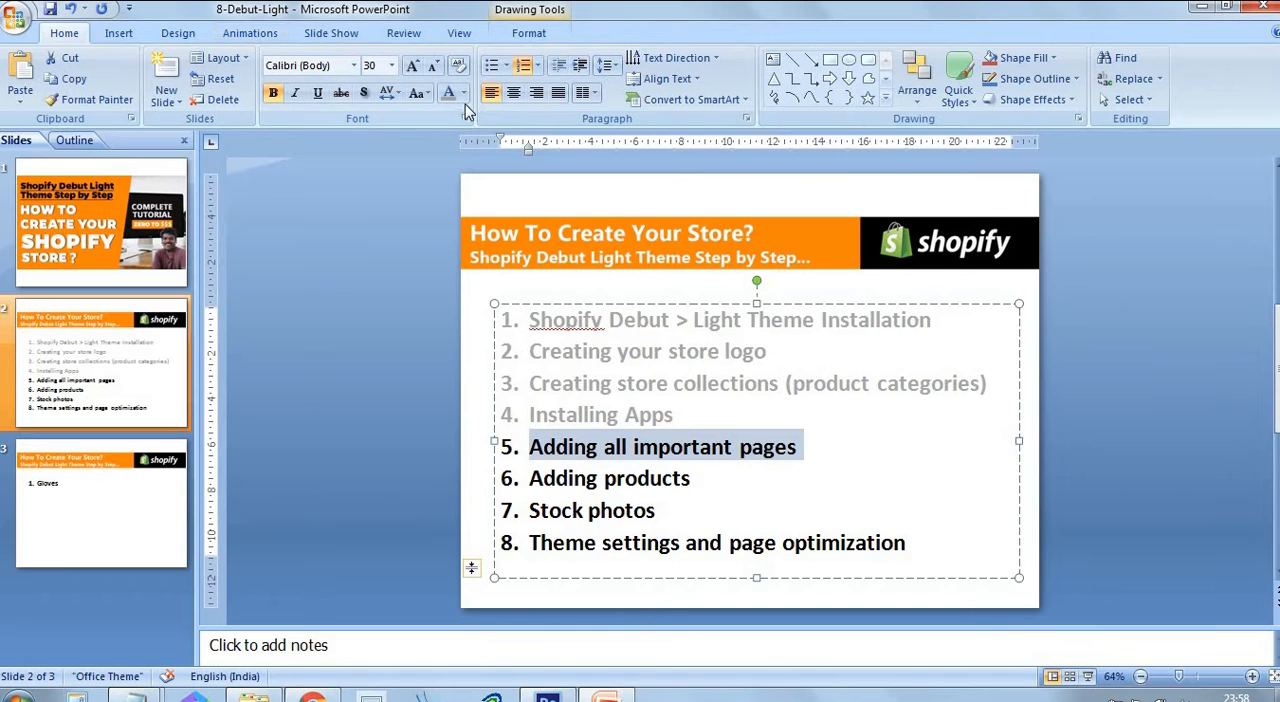
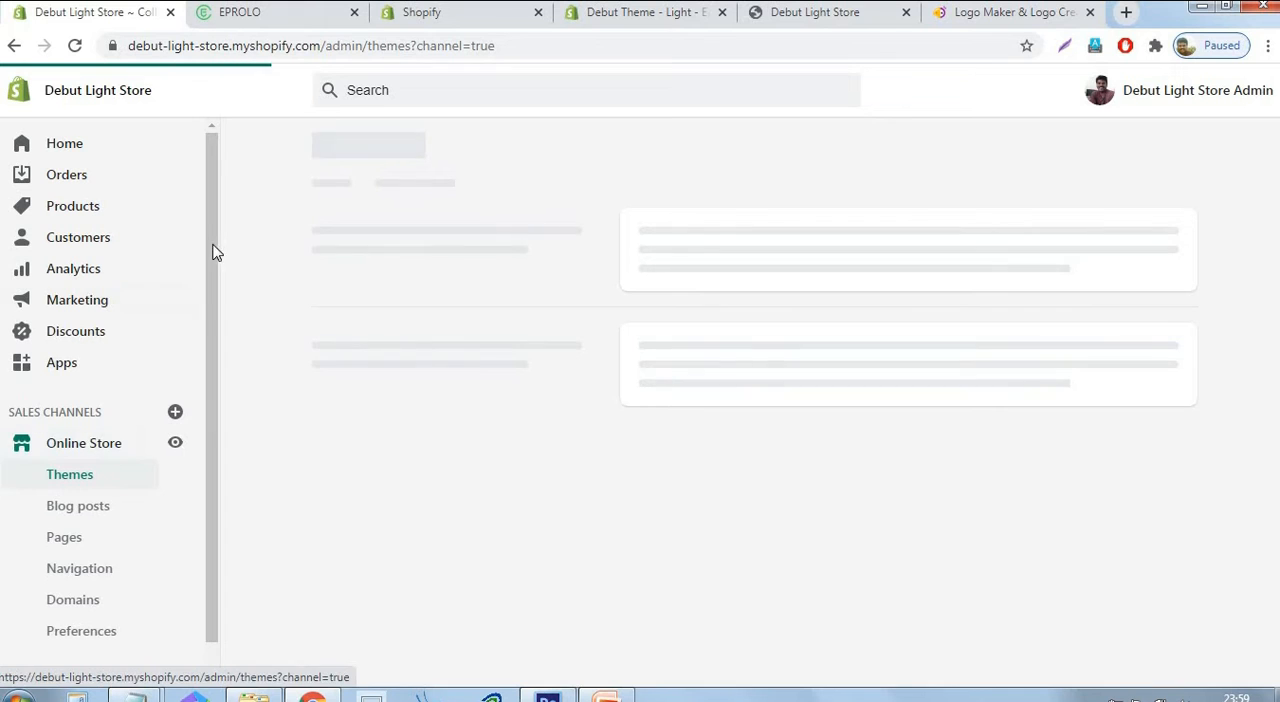
Add a new page to the online store and title it "About us".
{"action": "scroll", "coordinate": [140, 460], "scroll_direction": "down", "scroll_amount": 1}
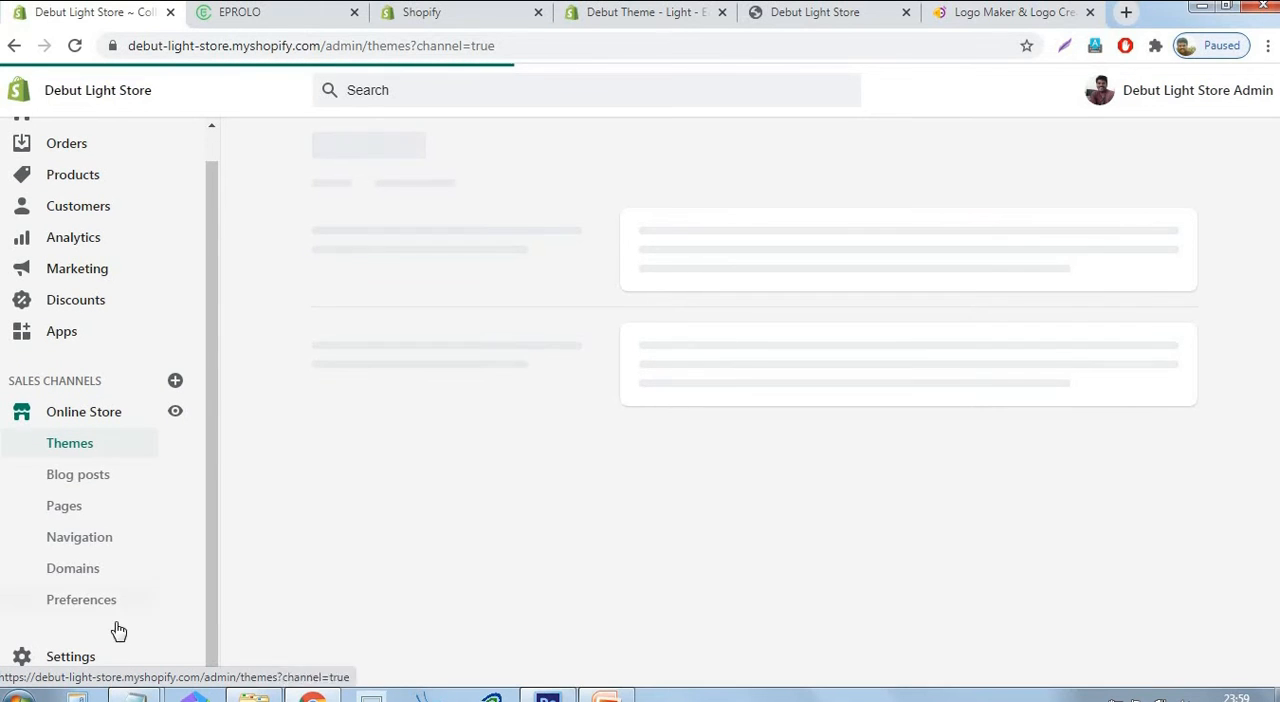
{"action": "left_click", "coordinate": [68, 512]}
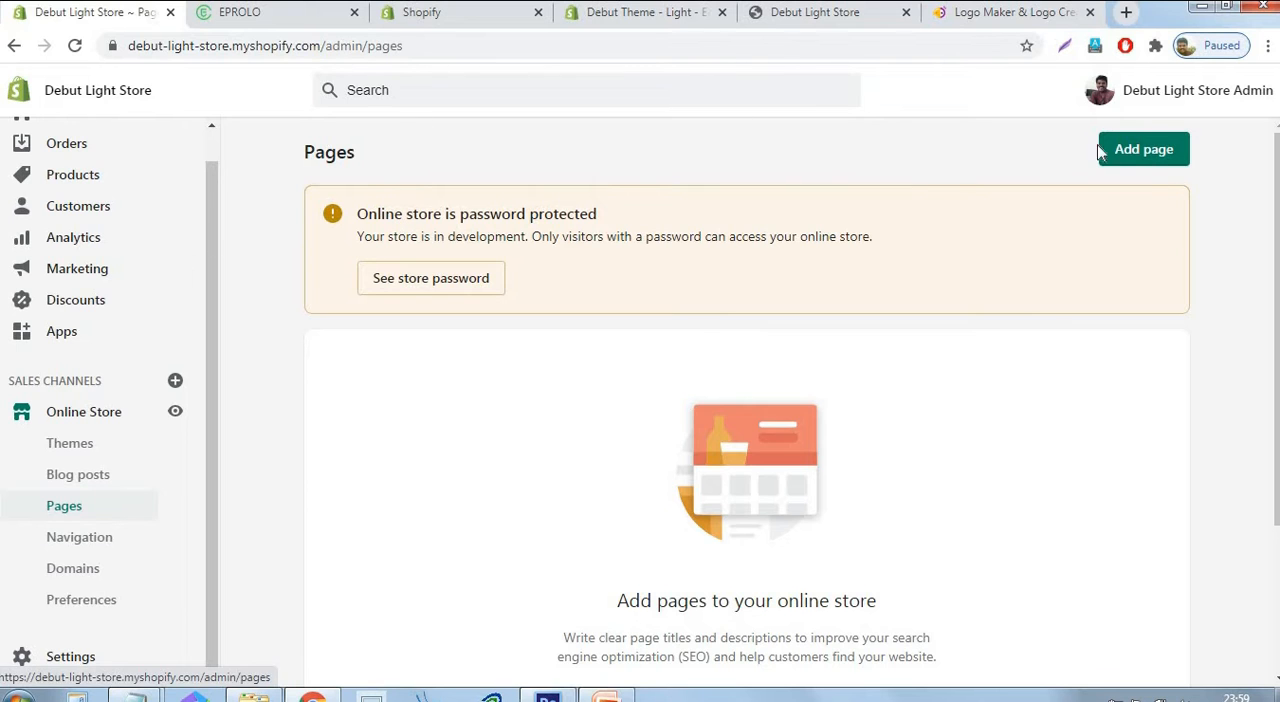
{"action": "left_click", "coordinate": [1150, 160]}
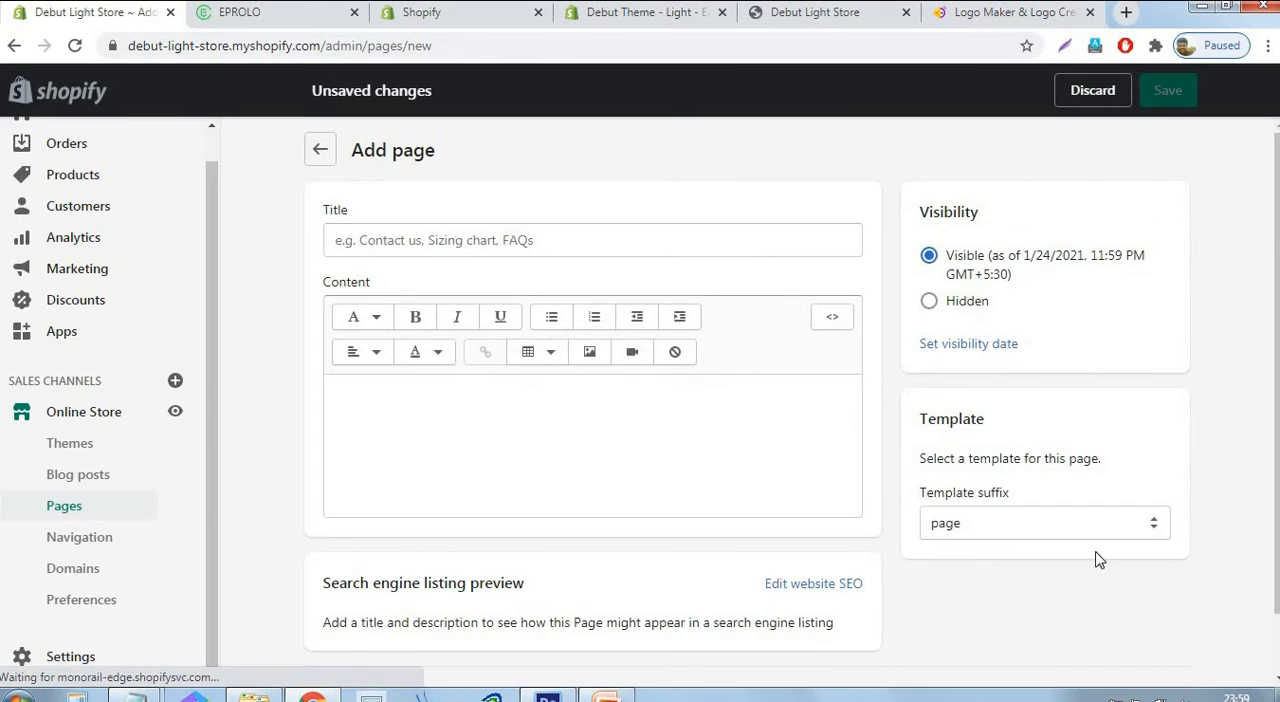
{"action": "left_click", "coordinate": [757, 241]}
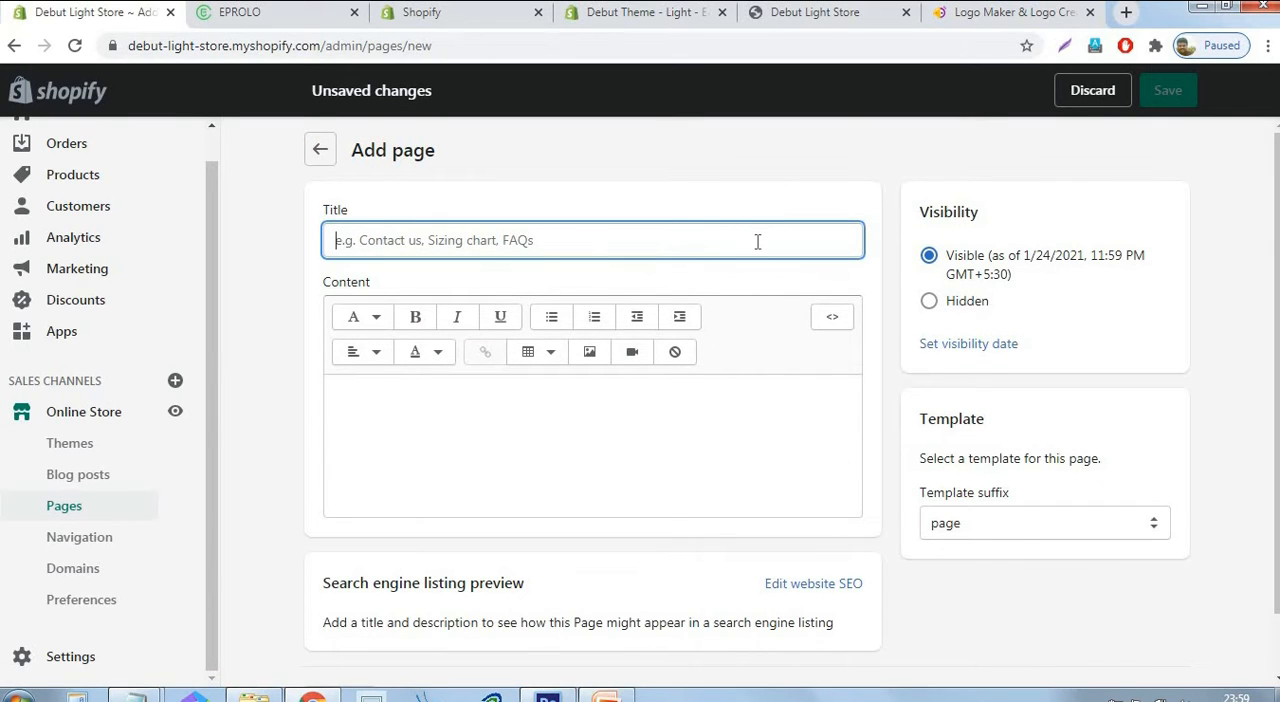
{"action": "type", "text": "About us"}
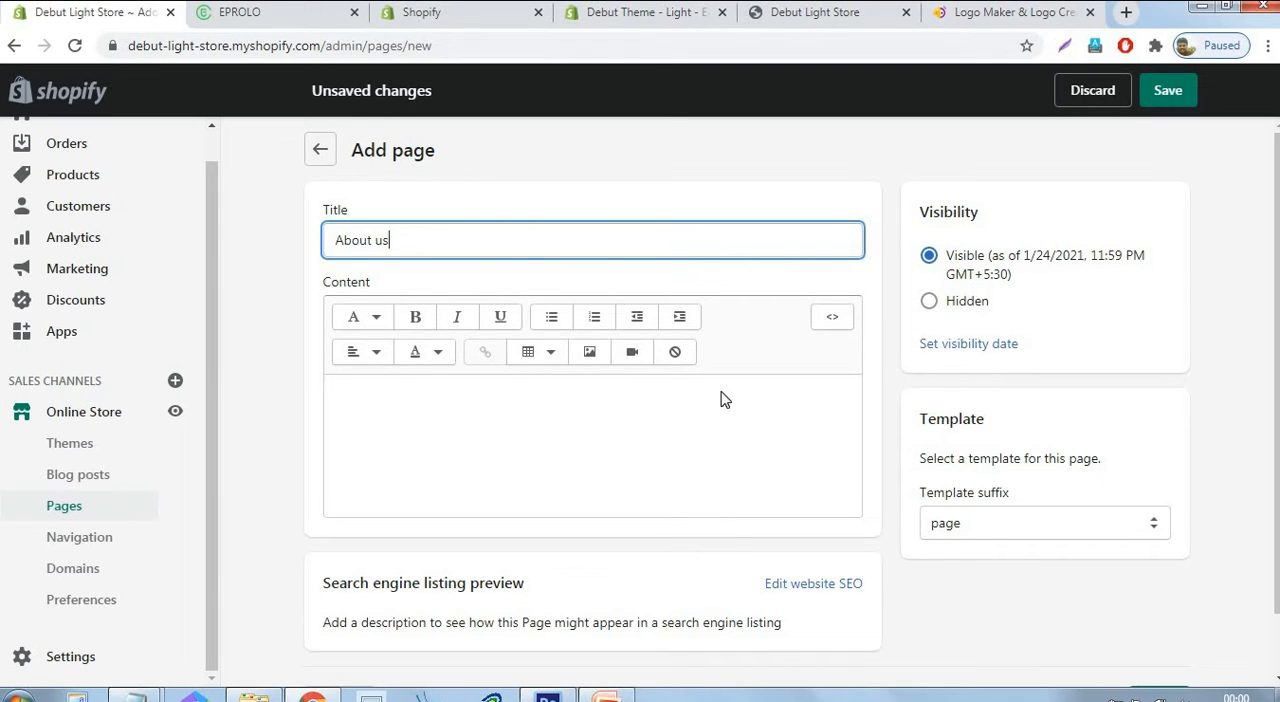
Enter "Welcome to our store" as the About us page's content, save the page and dismiss the Kaspersky licence notice.
{"action": "left_click", "coordinate": [741, 426]}
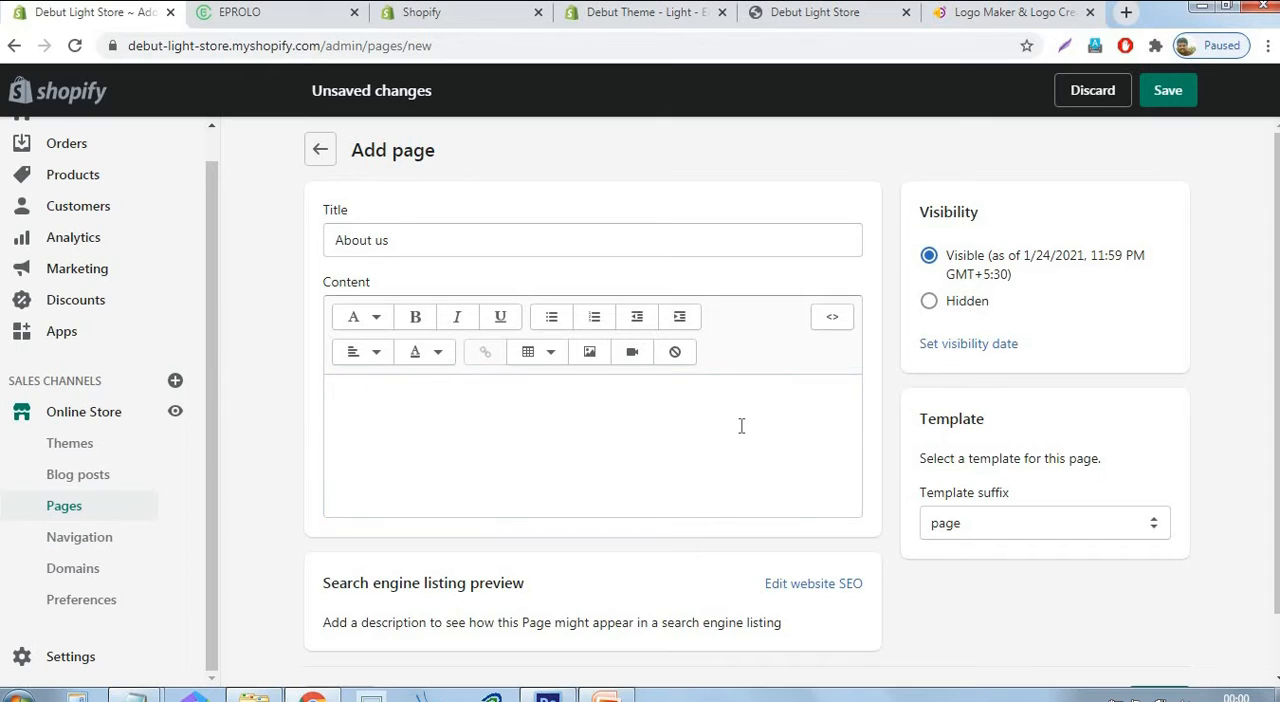
{"action": "type", "text": "Welcome to"}
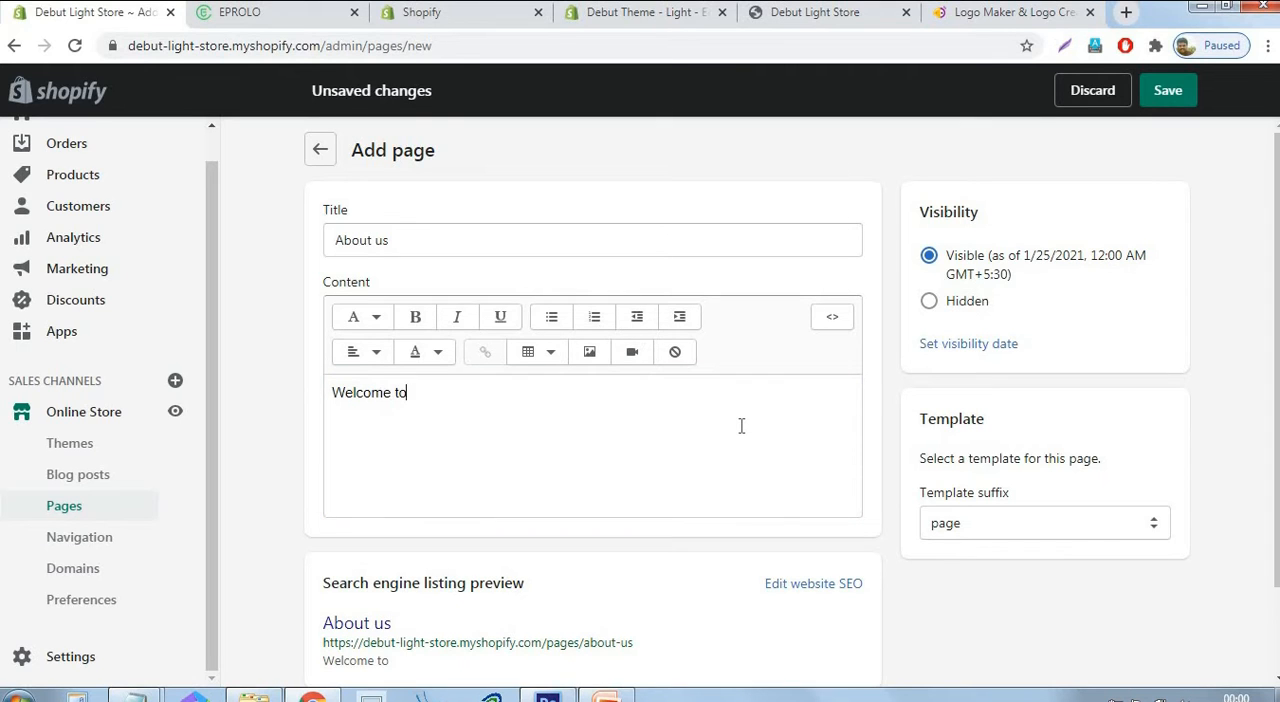
{"action": "type", "text": " our store"}
{"action": "left_click", "coordinate": [1168, 92]}
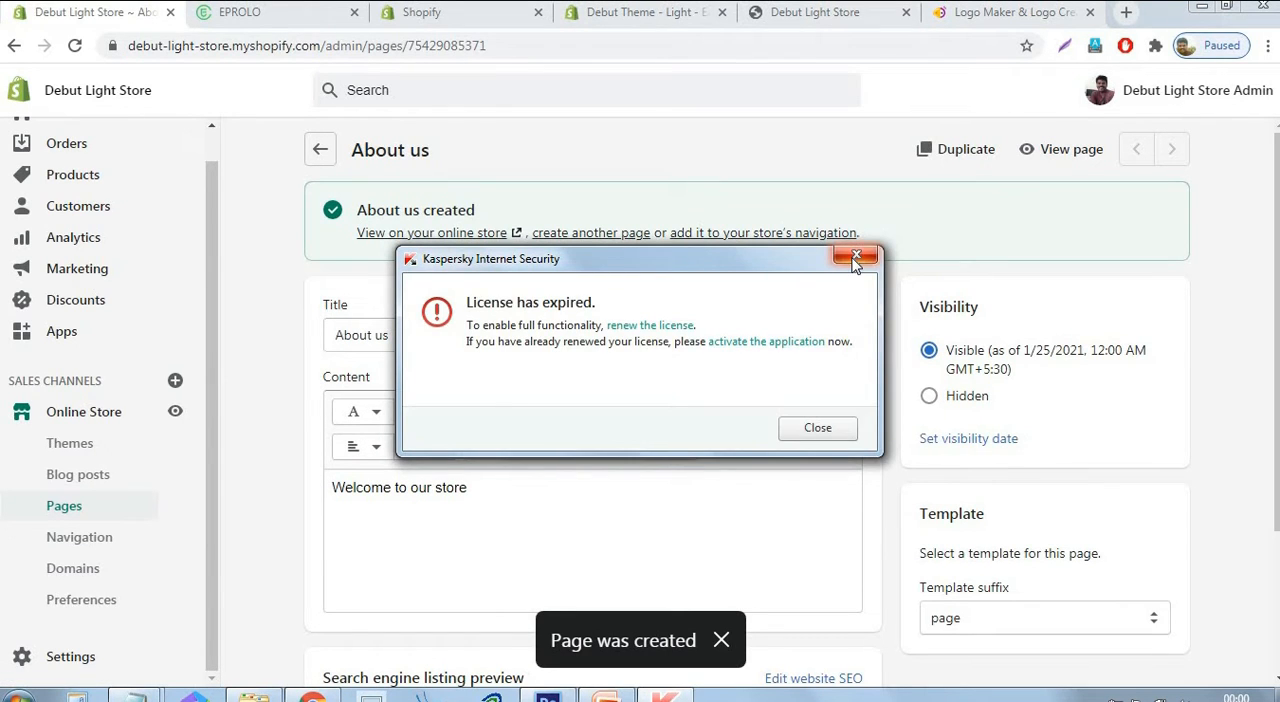
{"action": "left_click", "coordinate": [855, 258]}
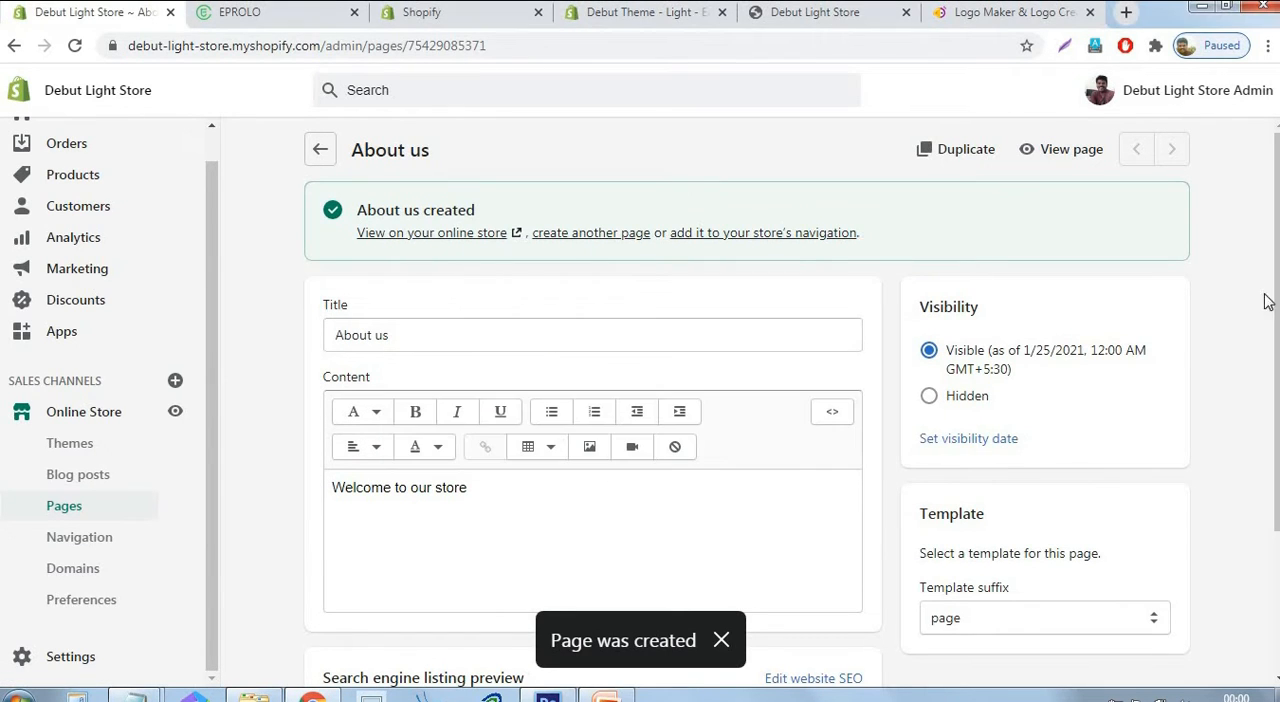
Start another new page, and open the store's Legal settings in a separate browser tab to review the policy sections.
{"action": "left_click", "coordinate": [604, 234]}
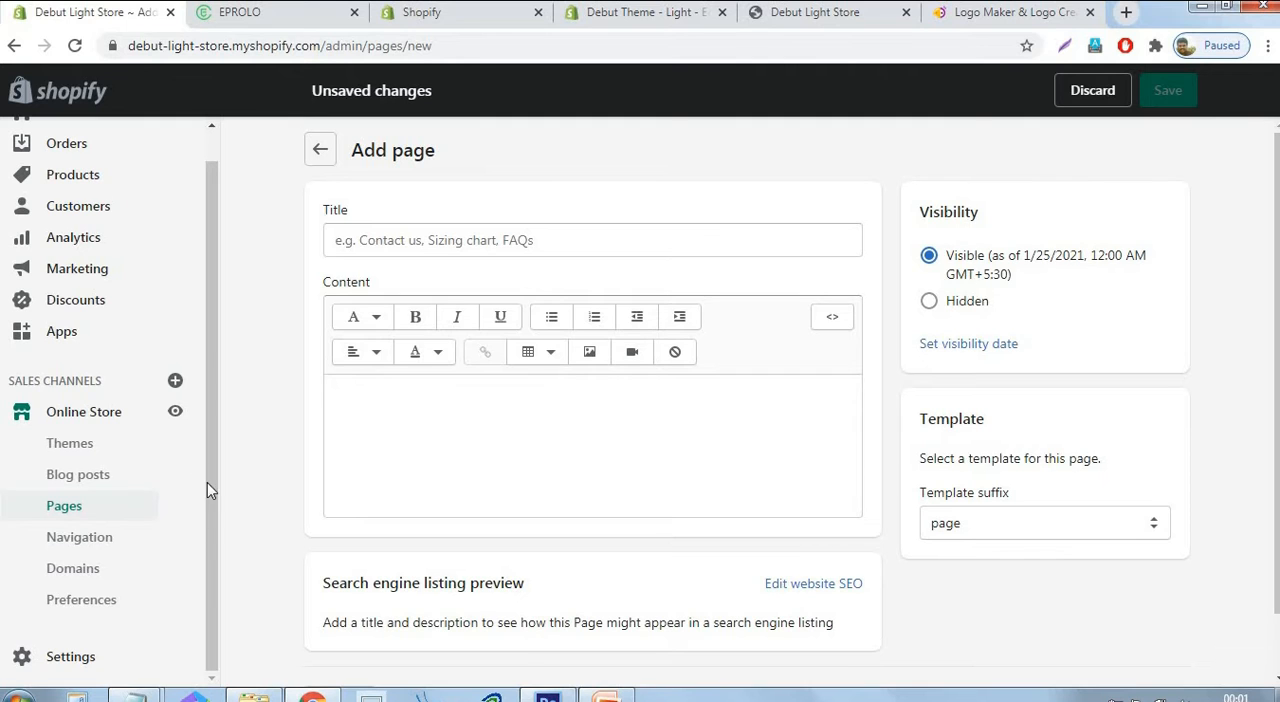
{"action": "right_click", "coordinate": [82, 660]}
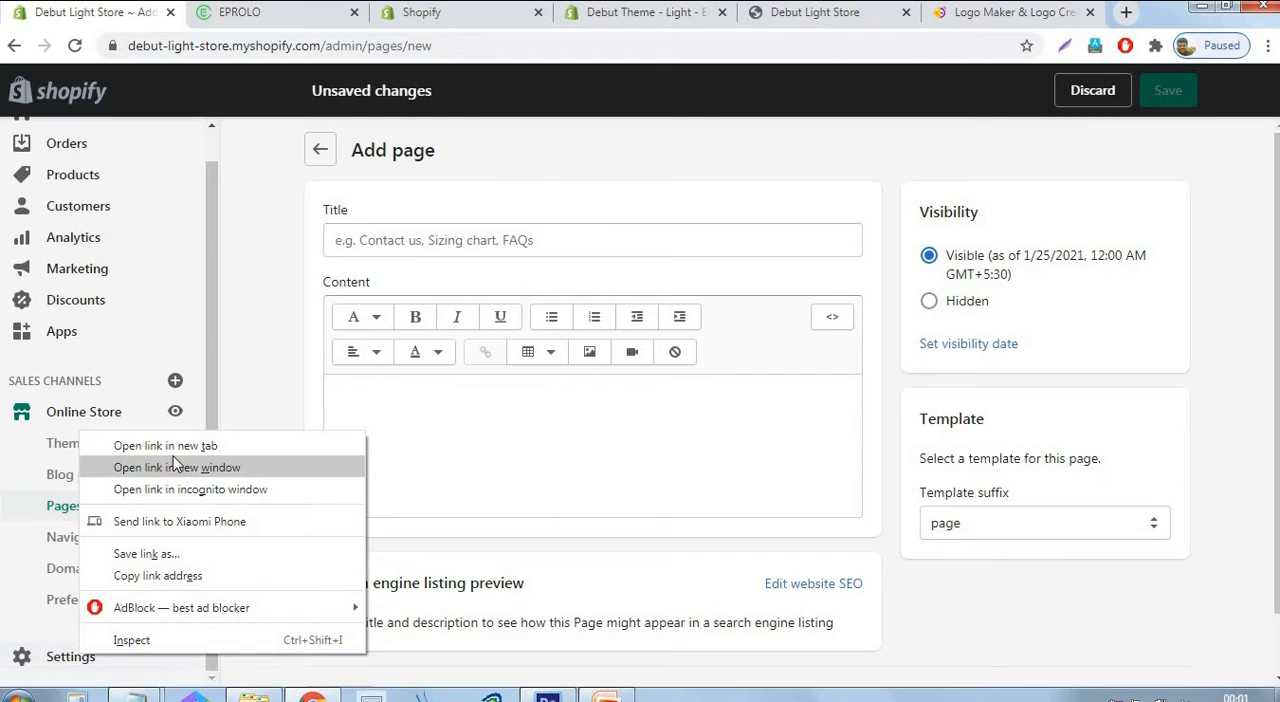
{"action": "left_click", "coordinate": [160, 443]}
{"action": "left_click", "coordinate": [380, 12]}
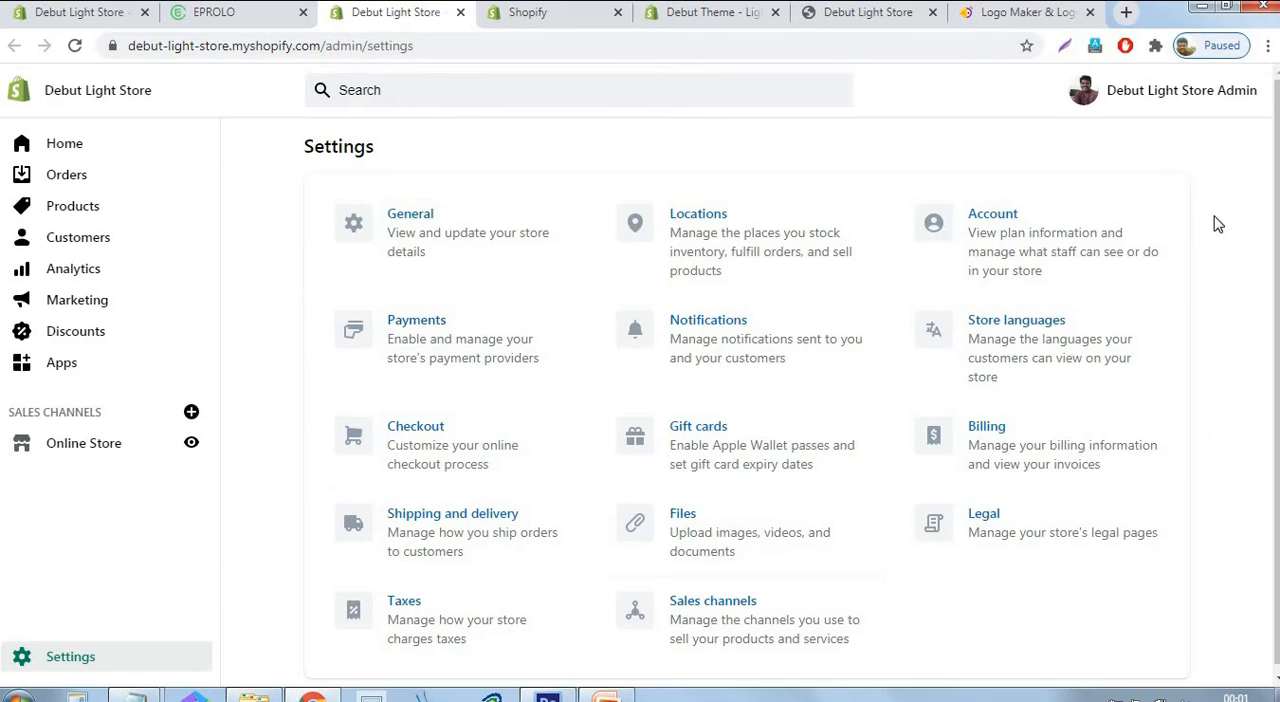
{"action": "left_click", "coordinate": [1008, 543]}
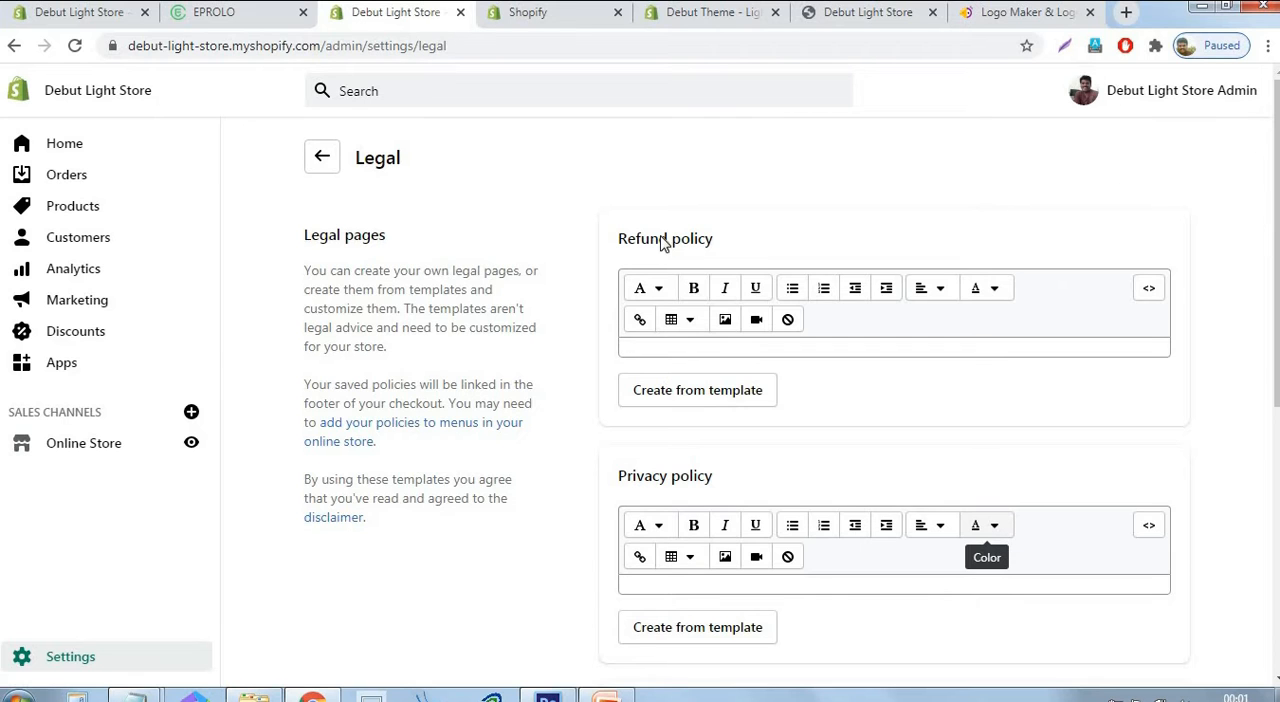
{"action": "scroll", "coordinate": [720, 248], "scroll_direction": "down", "scroll_amount": 6}
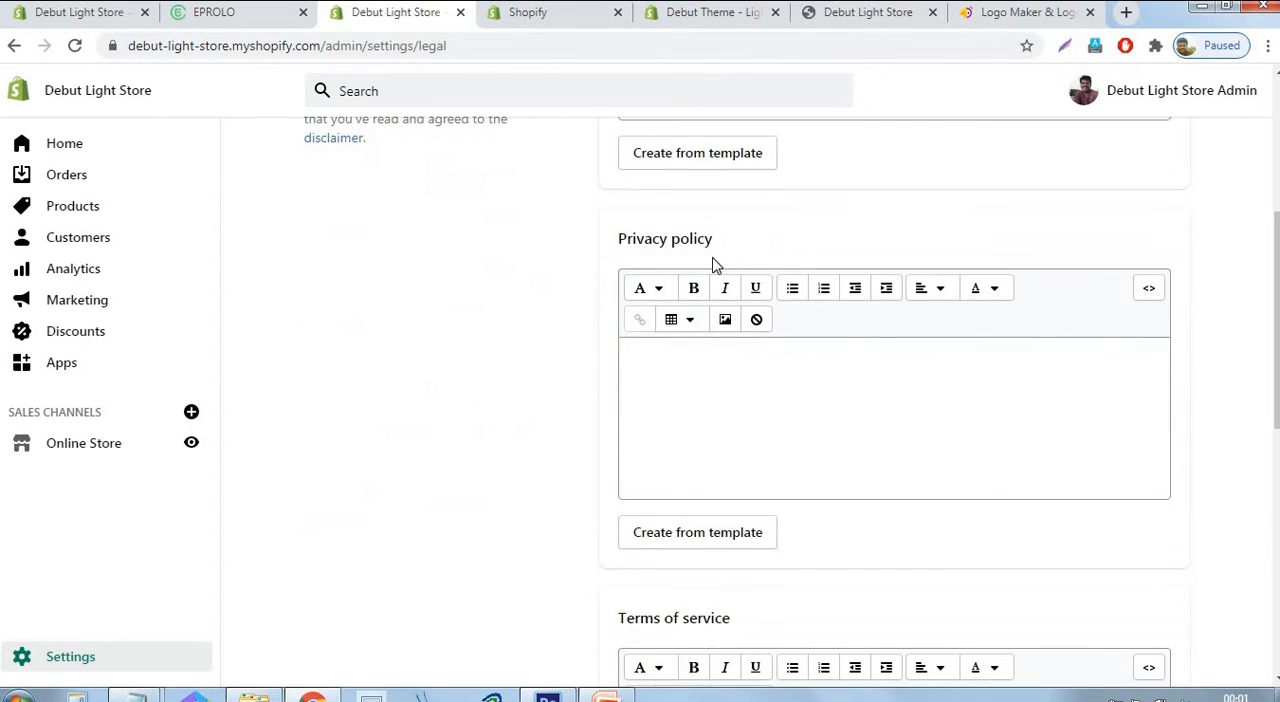
{"action": "scroll", "coordinate": [715, 268], "scroll_direction": "down", "scroll_amount": 2}
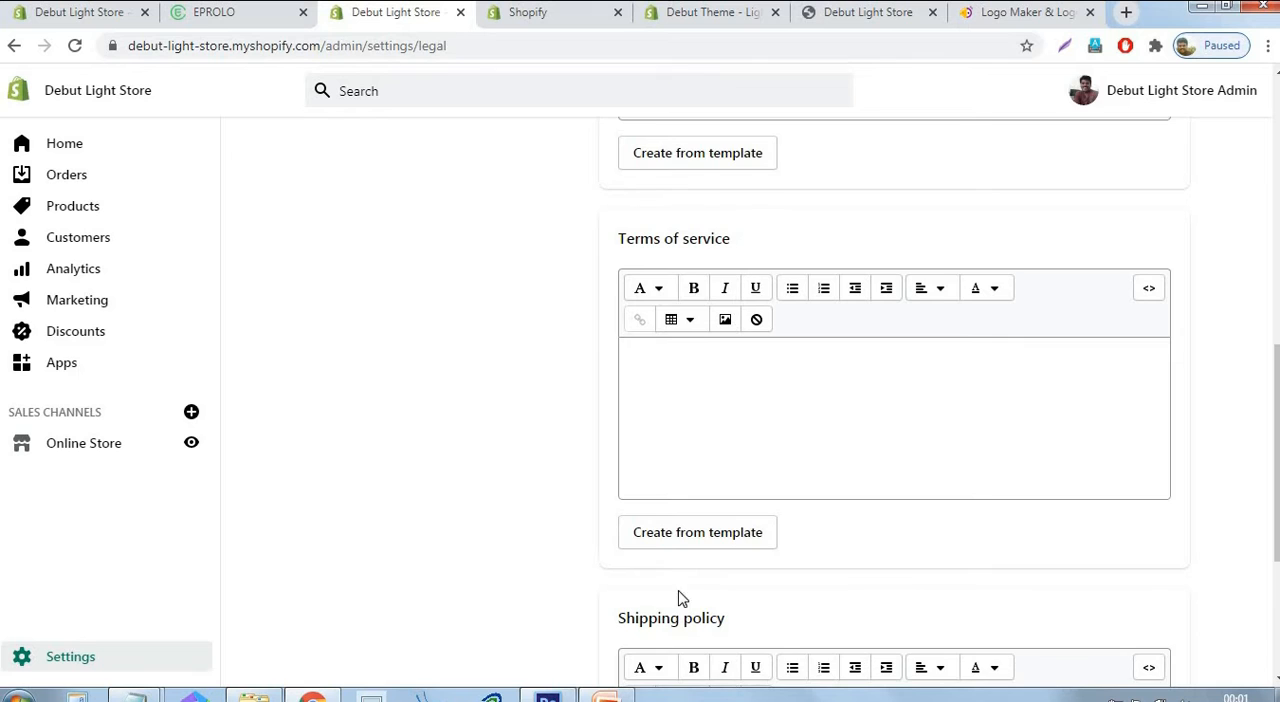
{"action": "scroll", "coordinate": [660, 520], "scroll_direction": "up", "scroll_amount": 8}
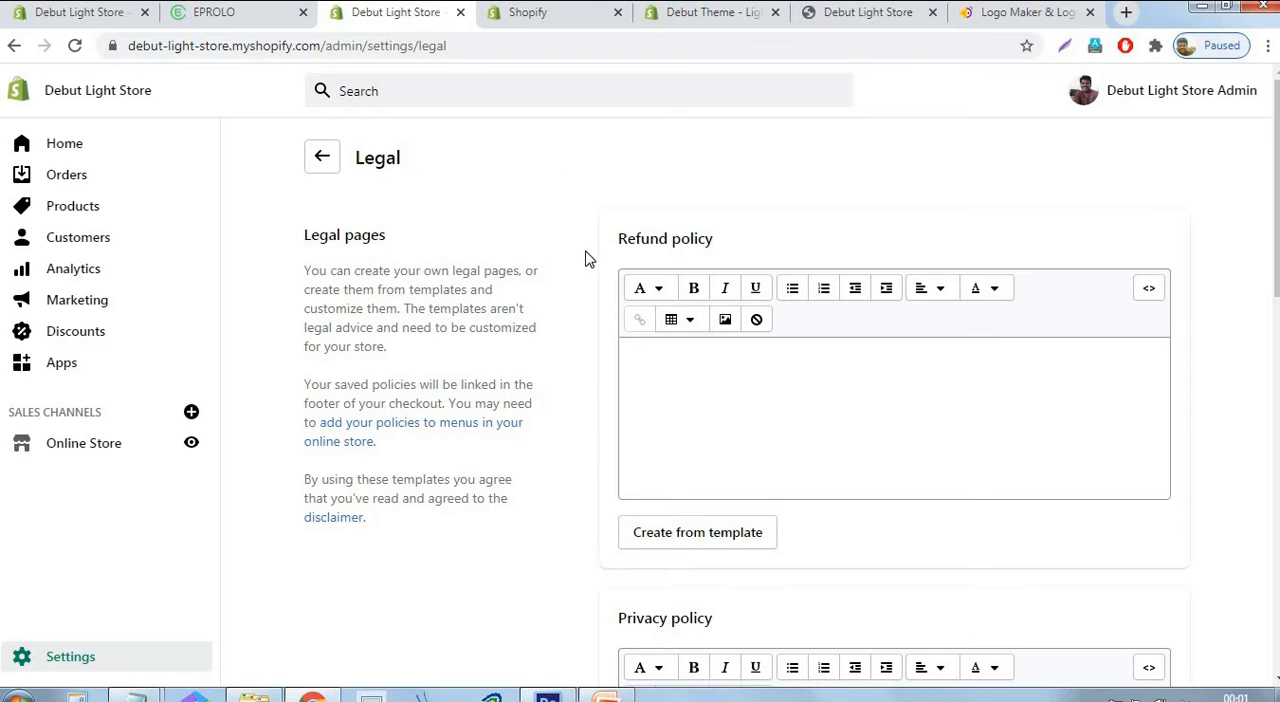
Generate the refund policy from its template and copy its full text.
{"action": "left_click", "coordinate": [690, 540]}
{"action": "scroll", "coordinate": [1151, 383], "scroll_direction": "down", "scroll_amount": 2}
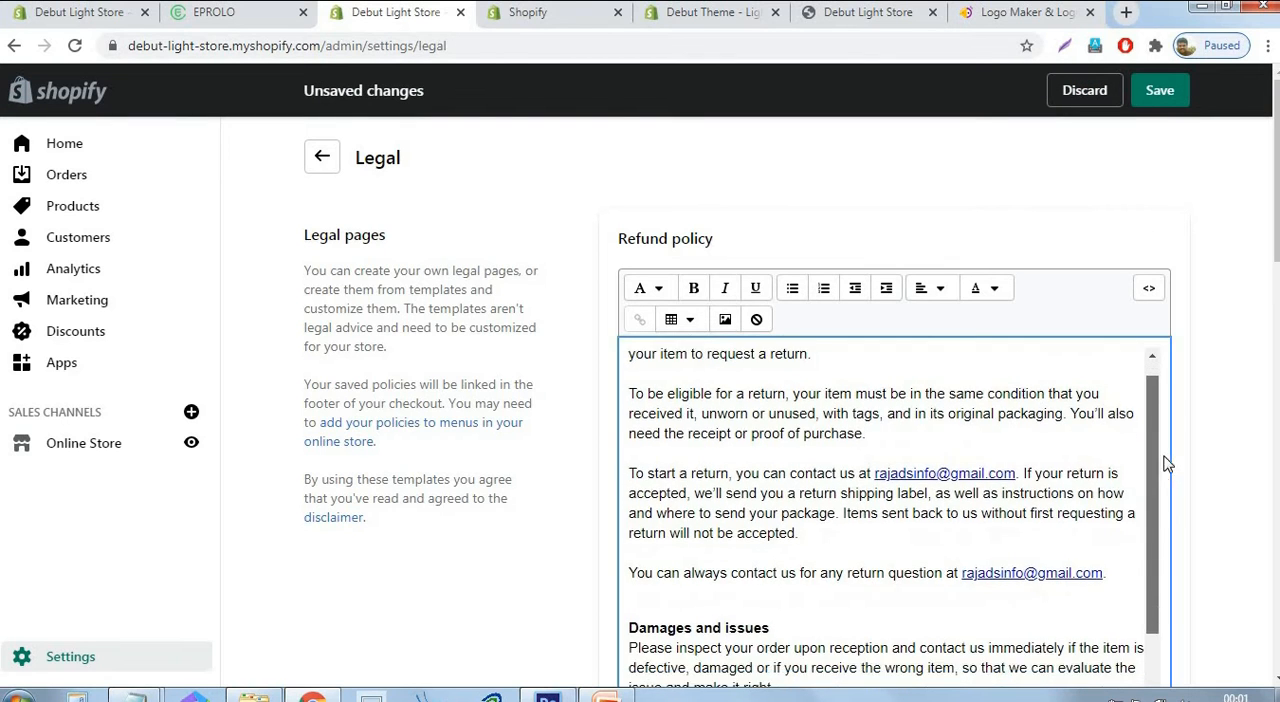
{"action": "scroll", "coordinate": [1100, 486], "scroll_direction": "down", "scroll_amount": 1}
{"action": "scroll", "coordinate": [1100, 486], "scroll_direction": "up", "scroll_amount": 3}
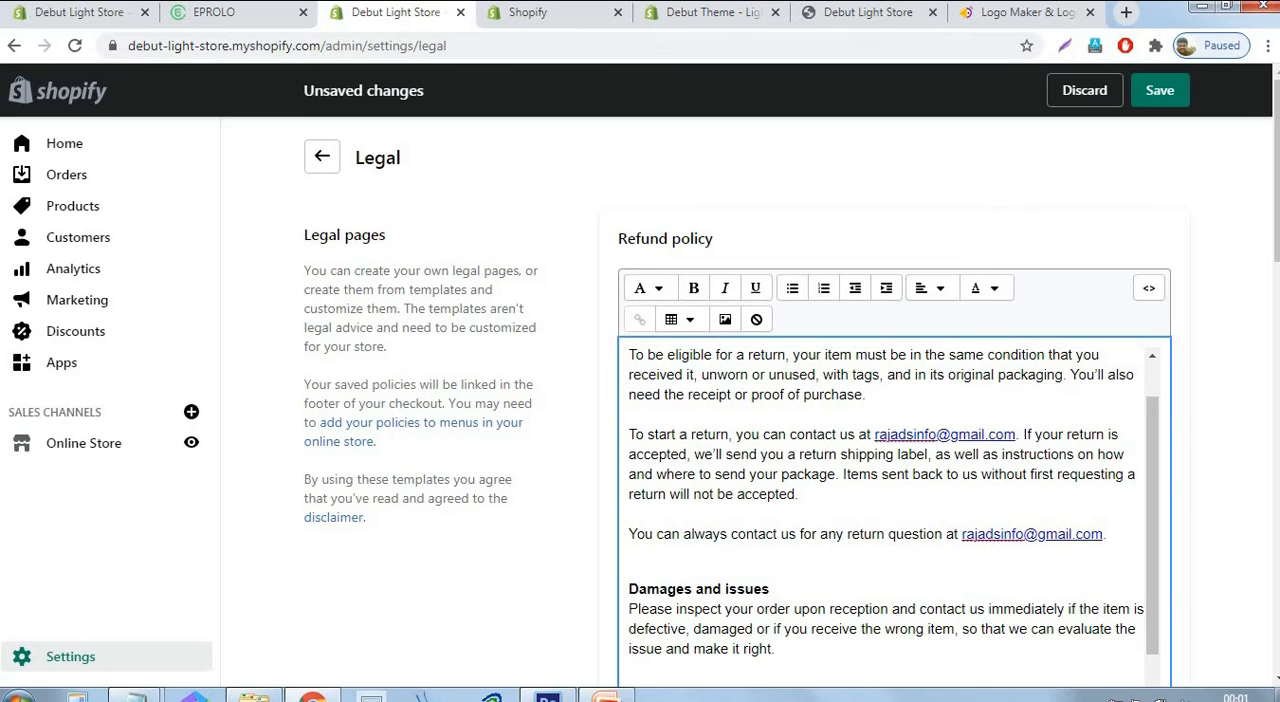
{"action": "key", "text": "ctrl+a"}
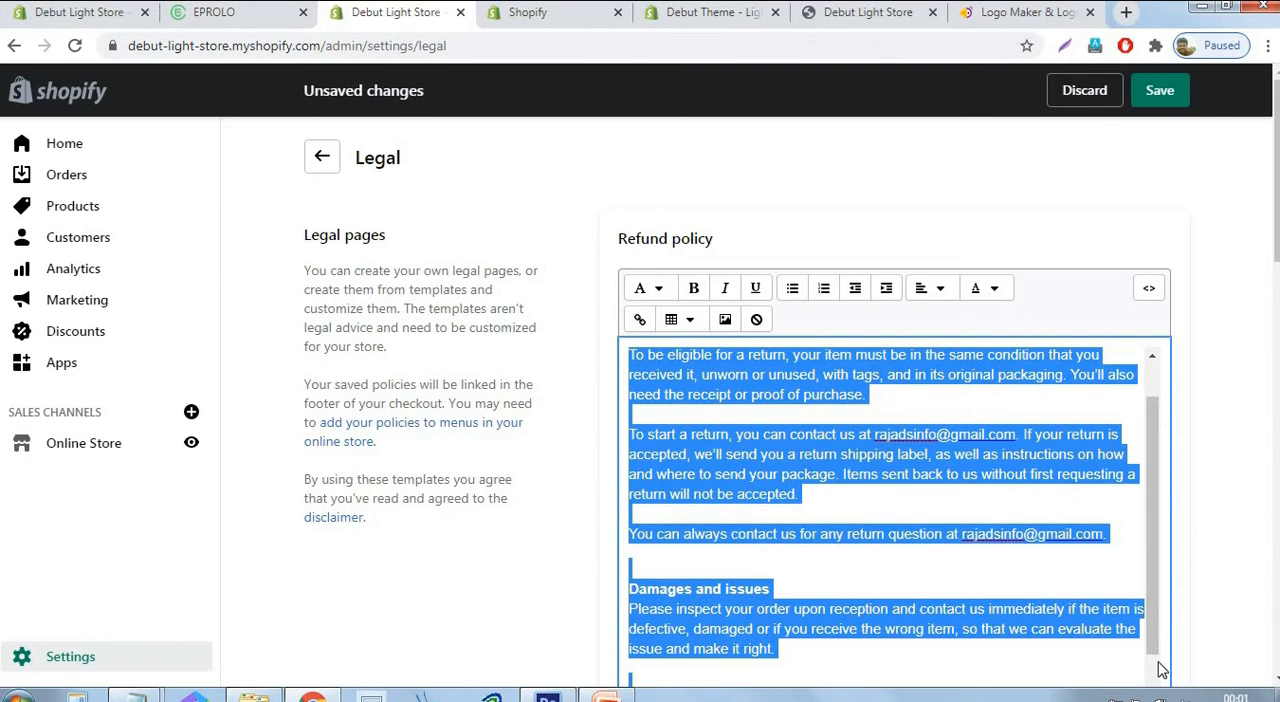
Title the new page "Refund Policy", paste the copied policy text as its content and save the page.
{"action": "left_click", "coordinate": [27, 20]}
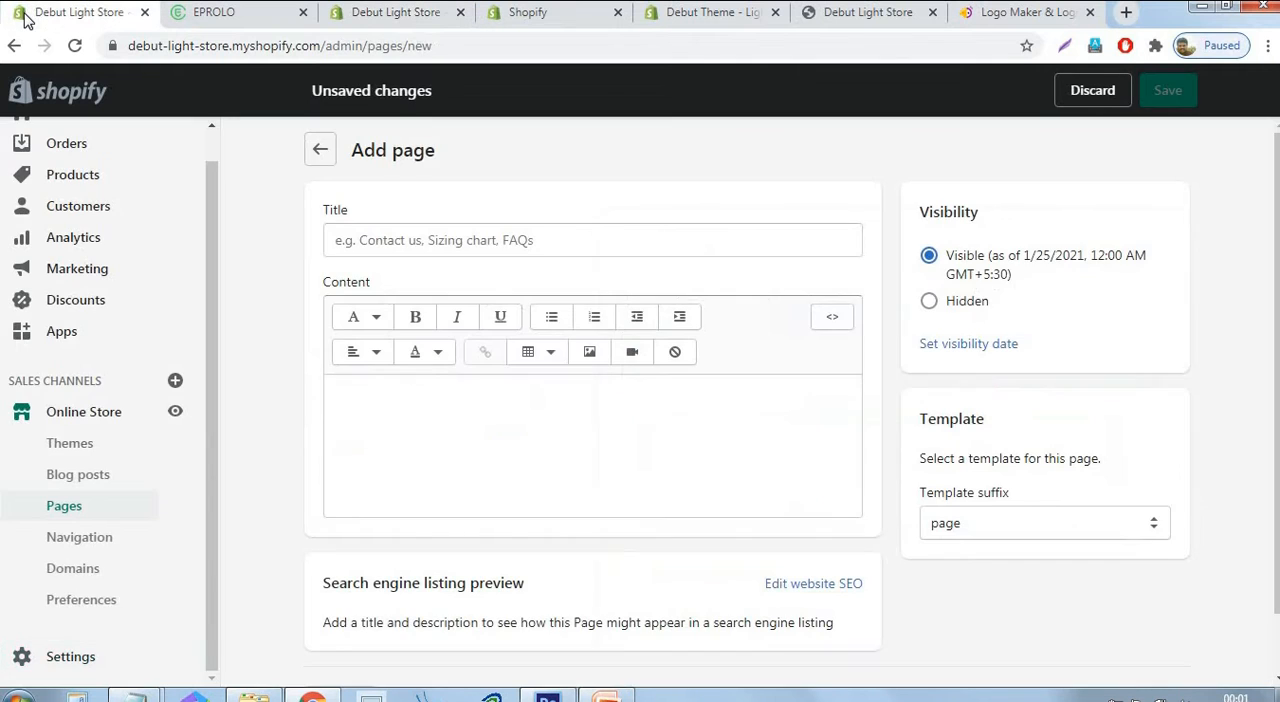
{"action": "left_click", "coordinate": [680, 238]}
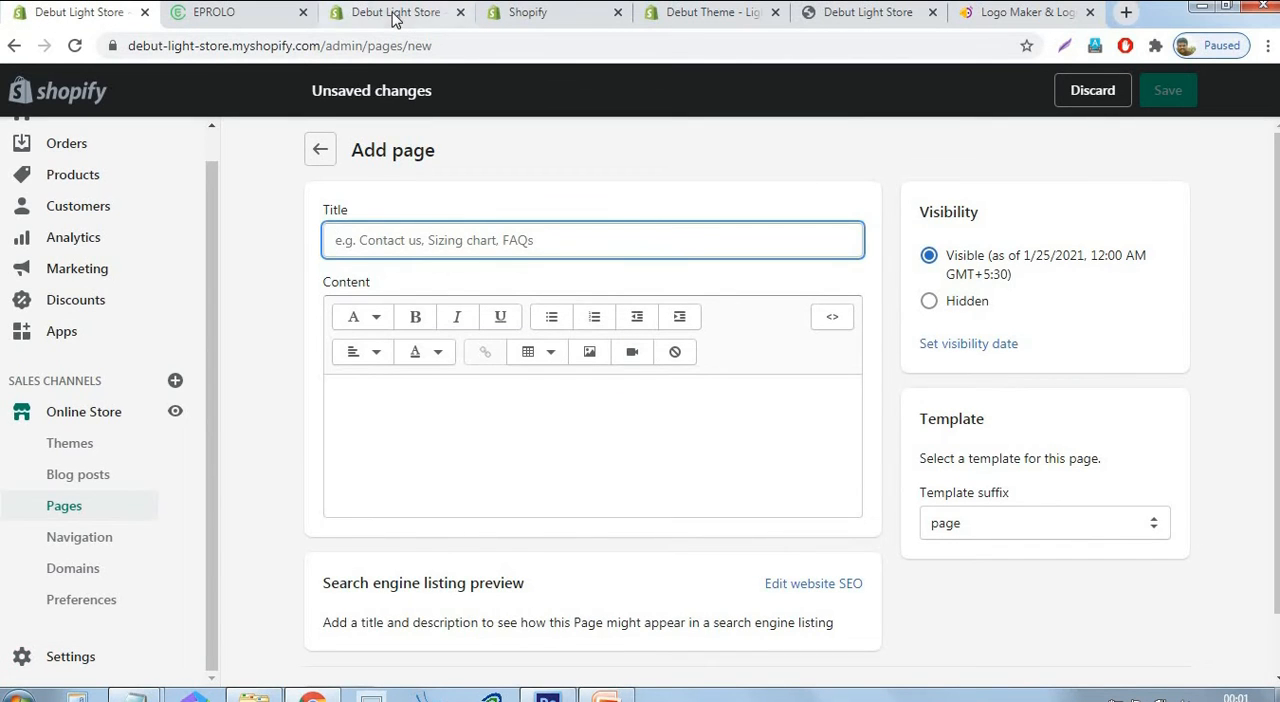
{"action": "left_click", "coordinate": [355, 14]}
{"action": "key", "text": "ctrl+1"}
{"action": "type", "text": "Re"}
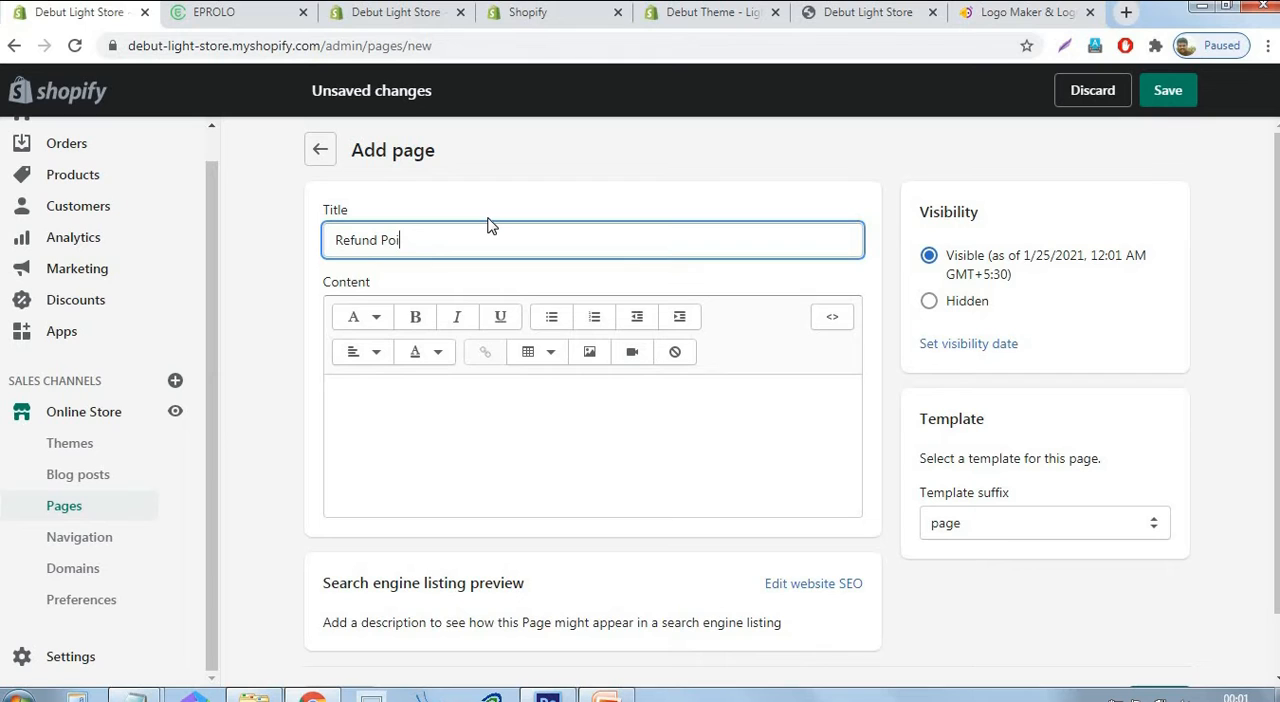
{"action": "type", "text": "fund Policy"}
{"action": "left_click", "coordinate": [518, 394]}
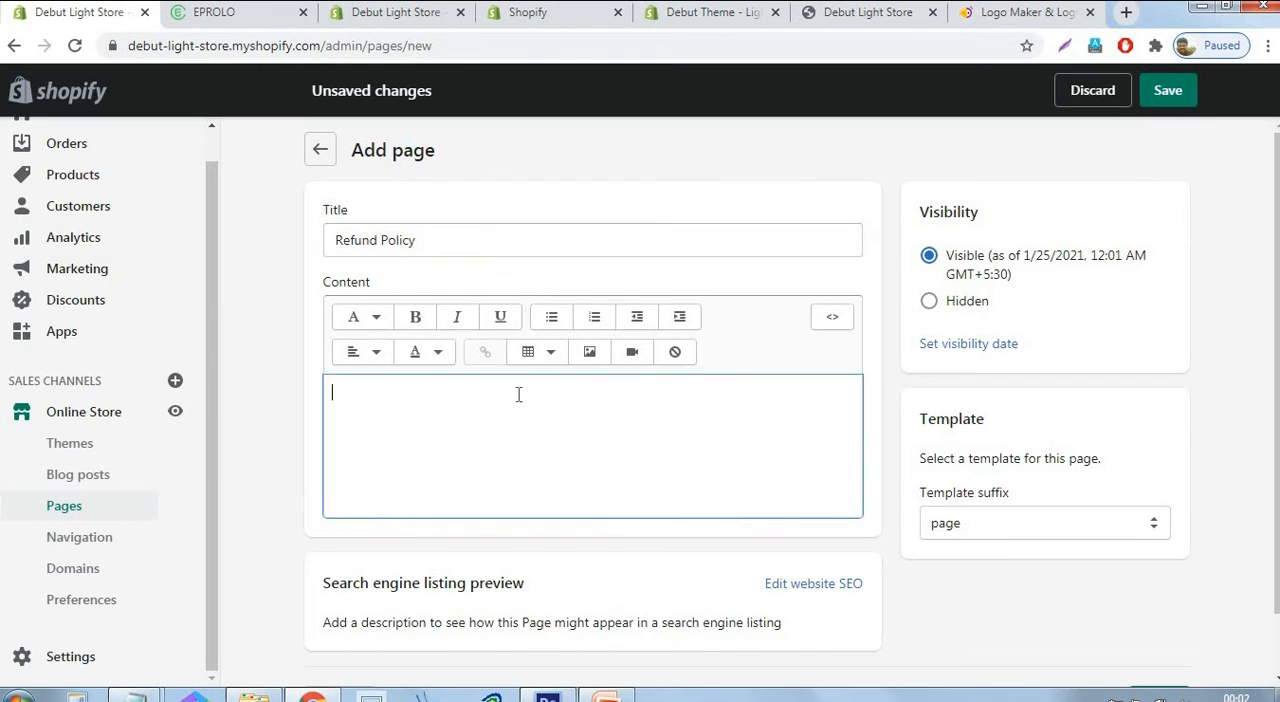
{"action": "key", "text": "ctrl+v"}
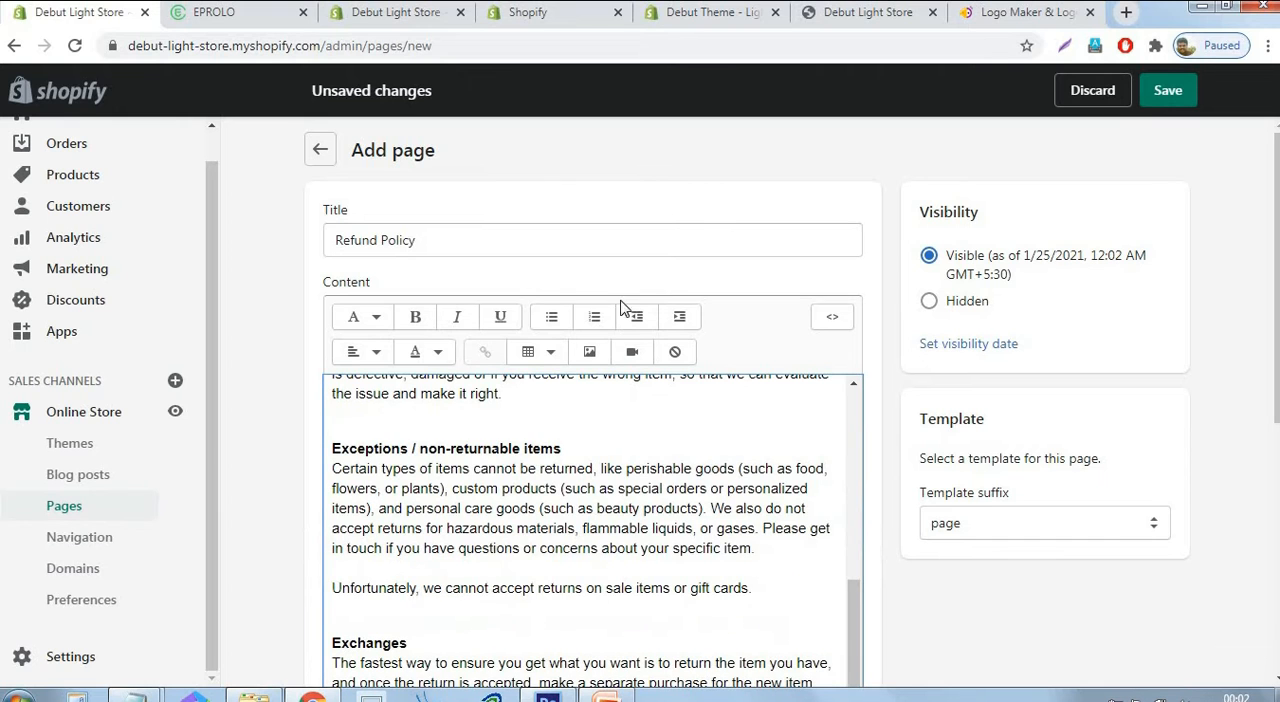
{"action": "left_click", "coordinate": [1167, 92]}
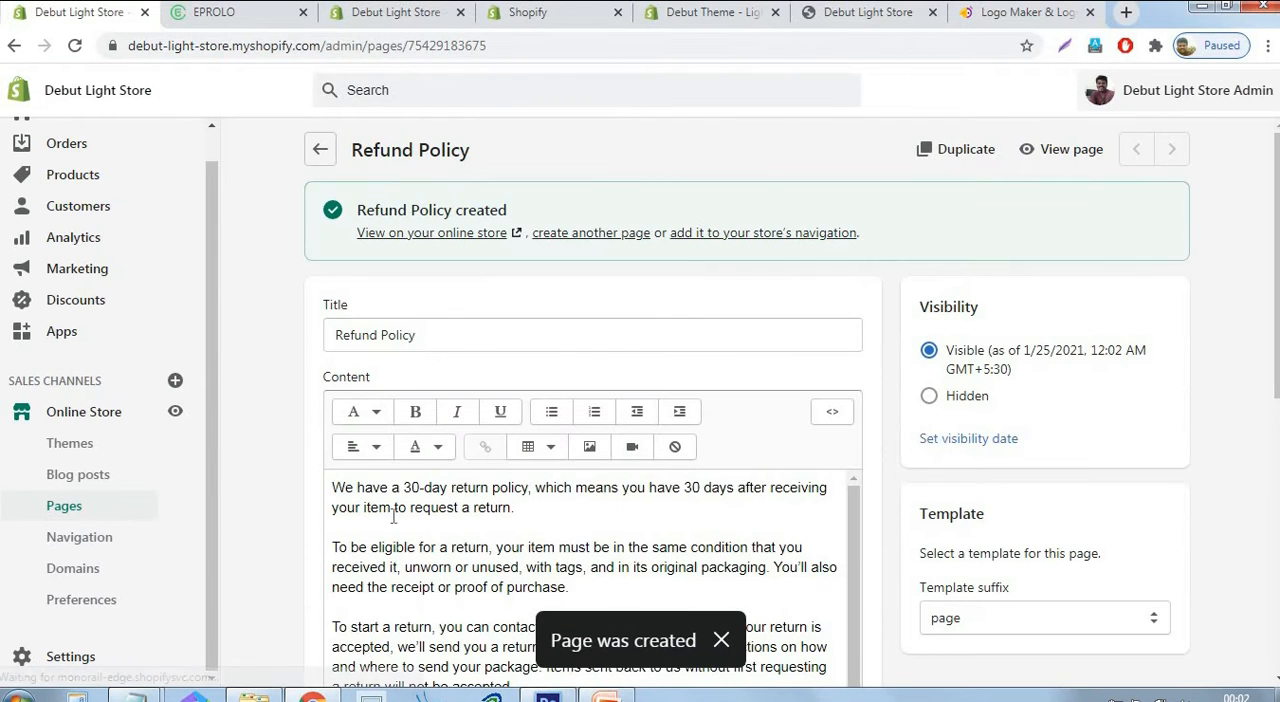
Start another new page, and in the Legal settings generate the privacy policy from its template and copy its full text.
{"action": "left_click", "coordinate": [603, 238]}
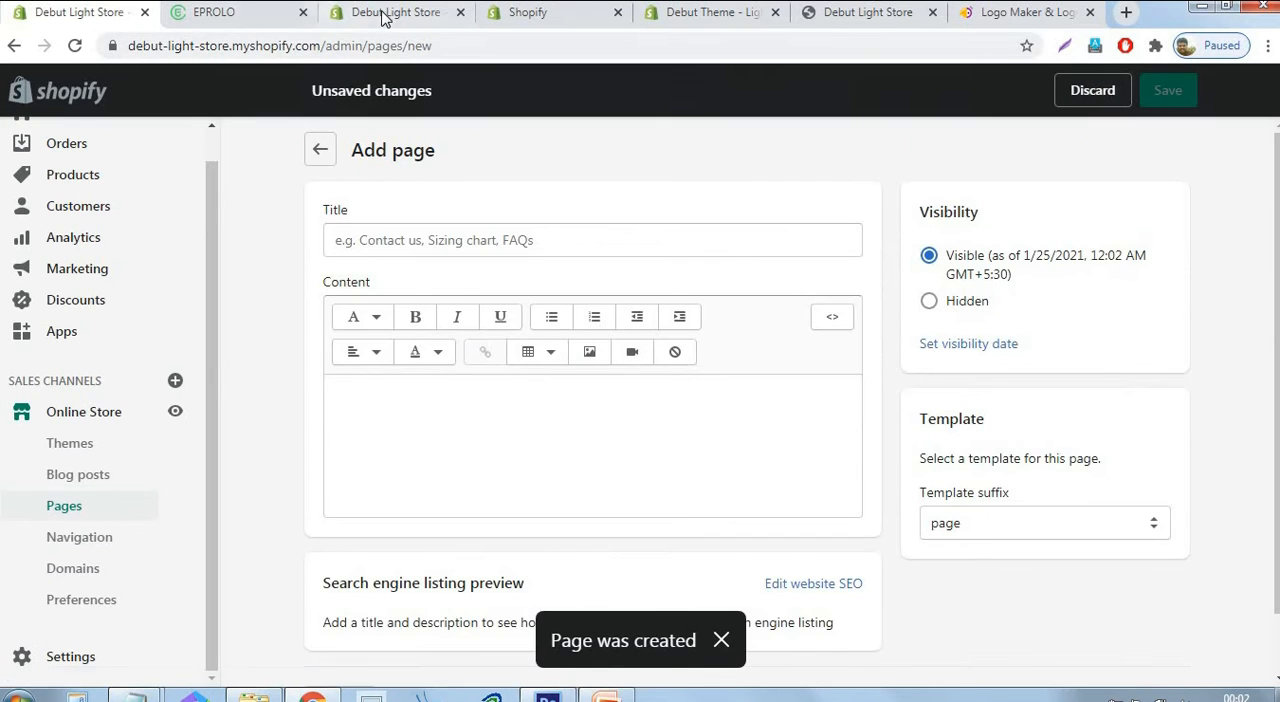
{"action": "left_click", "coordinate": [385, 19]}
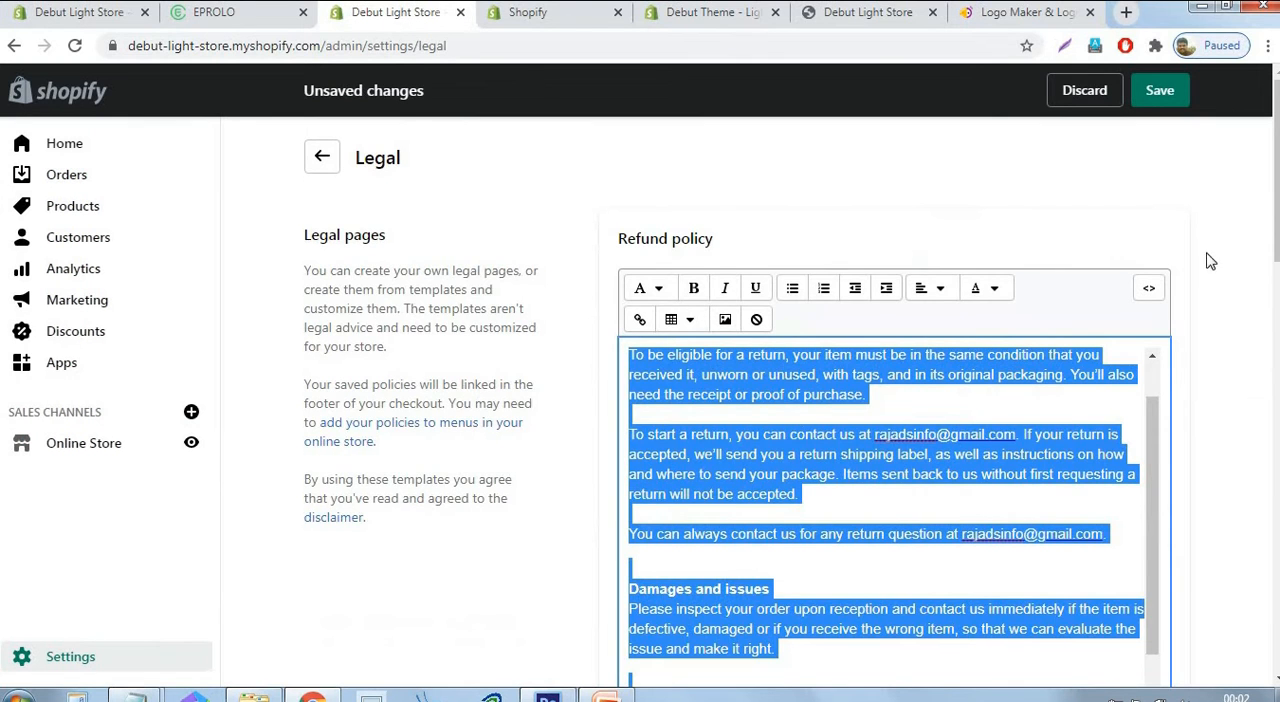
{"action": "scroll", "coordinate": [1205, 211], "scroll_direction": "down", "scroll_amount": 5}
{"action": "scroll", "coordinate": [1200, 210], "scroll_direction": "down", "scroll_amount": 1}
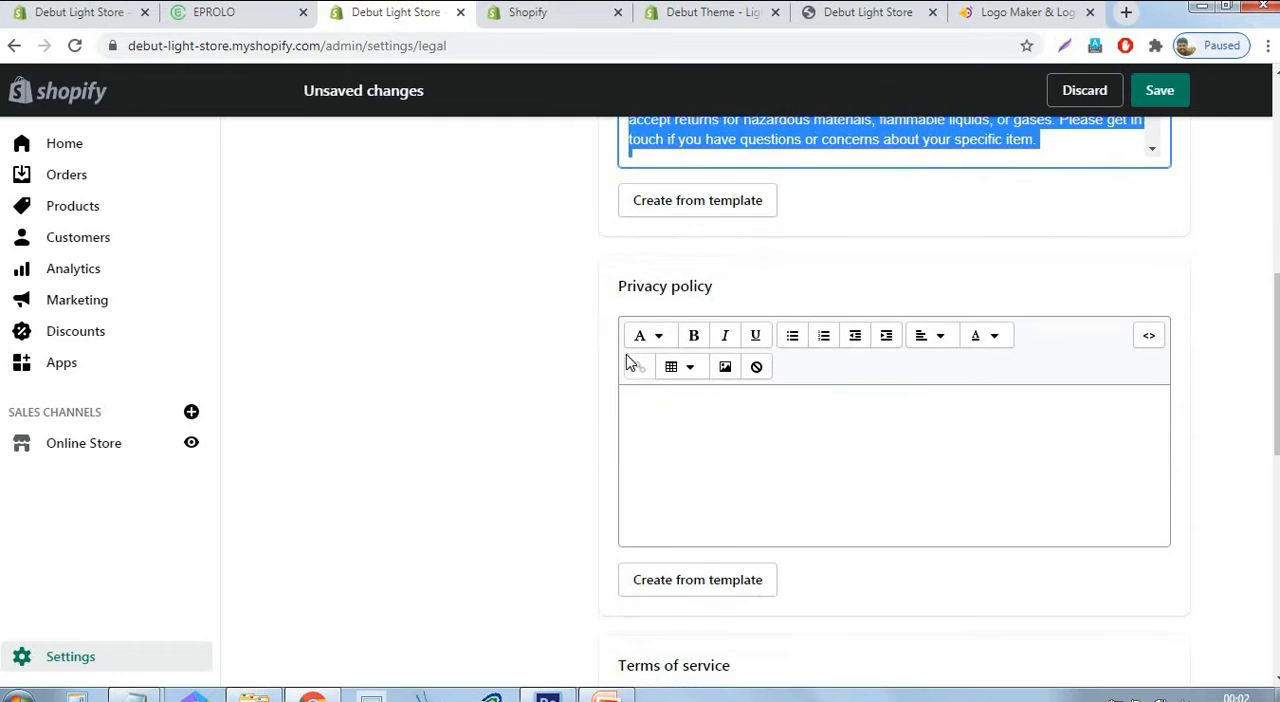
{"action": "scroll", "coordinate": [820, 380], "scroll_direction": "down", "scroll_amount": 2}
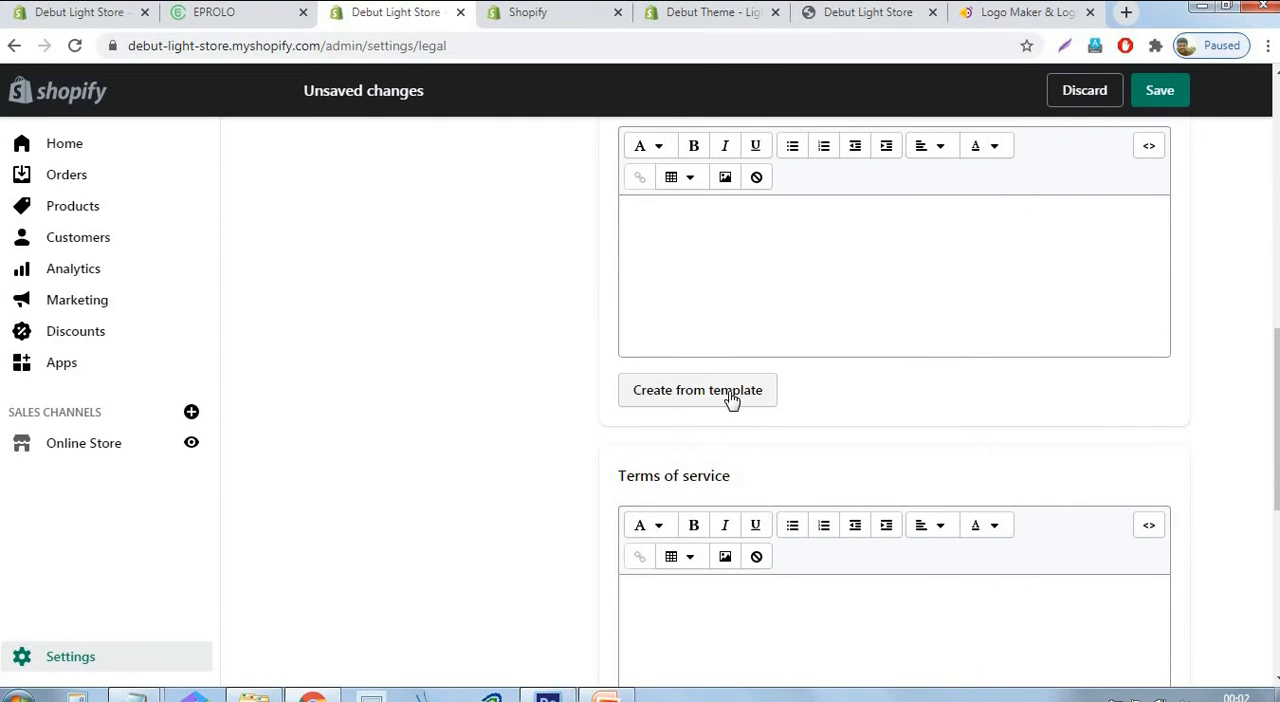
{"action": "left_click", "coordinate": [697, 390]}
{"action": "left_click", "coordinate": [825, 384]}
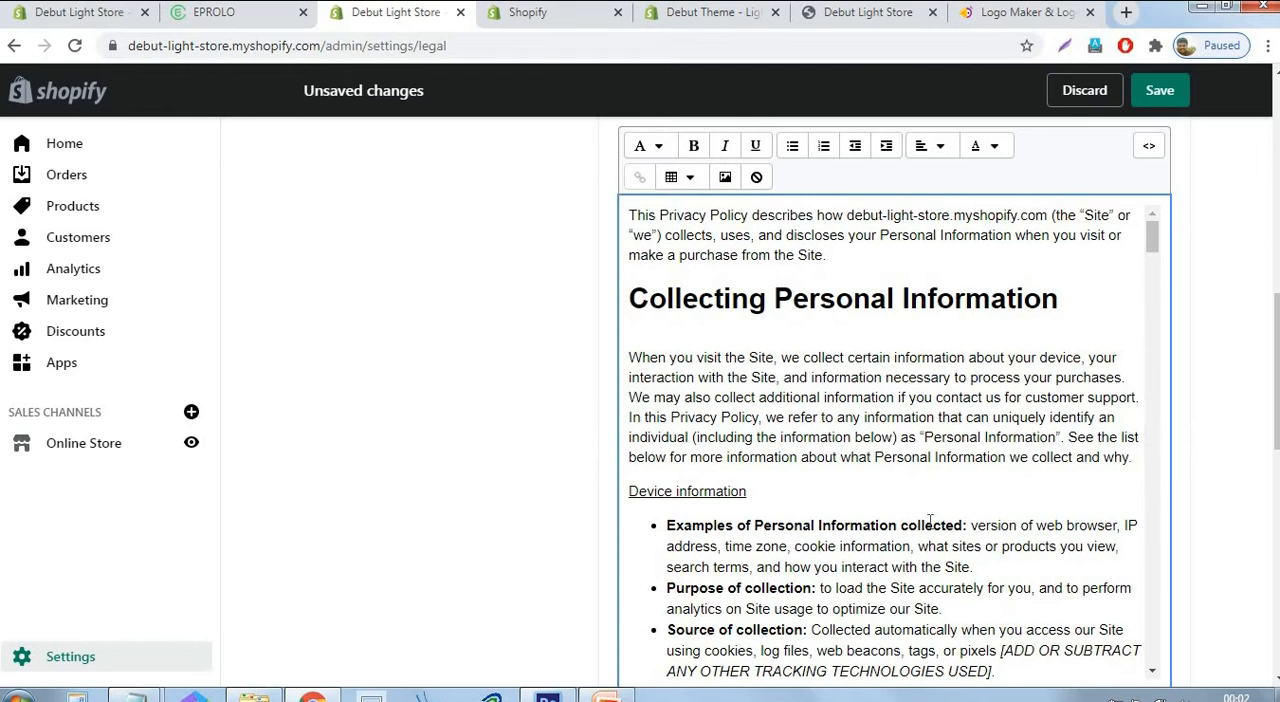
{"action": "key", "text": "ctrl+a"}
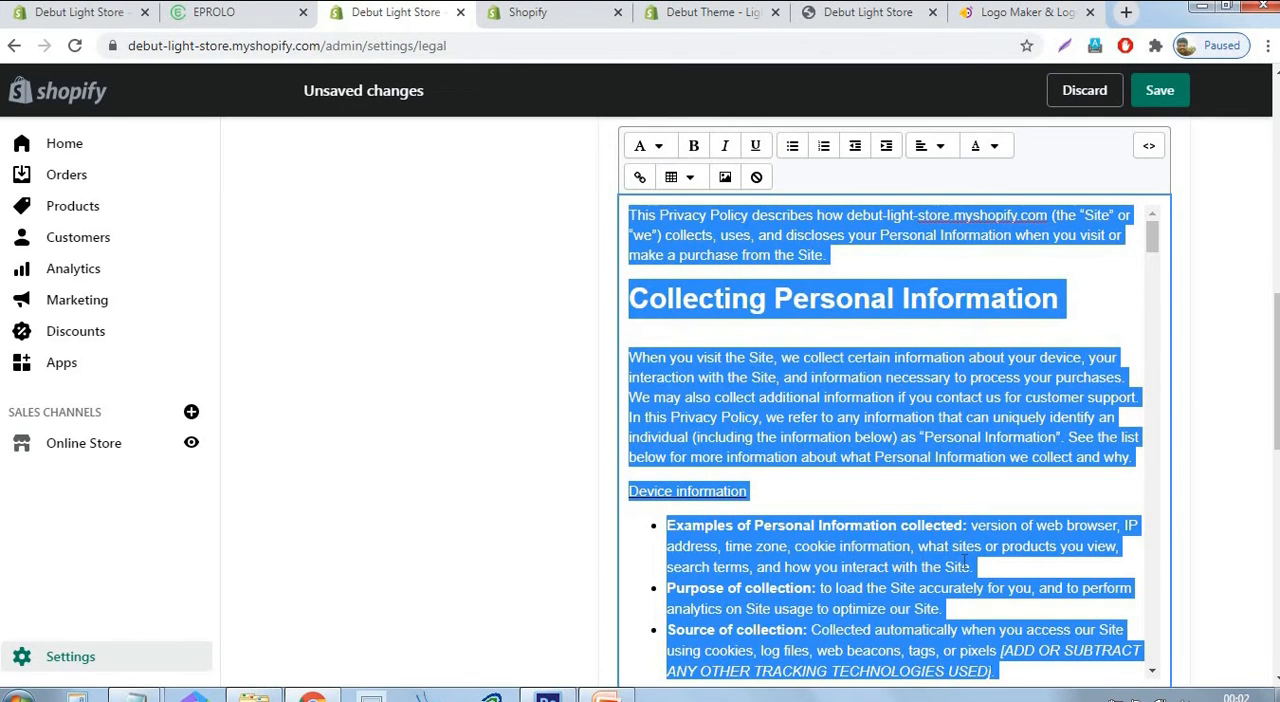
{"action": "scroll", "coordinate": [900, 480], "scroll_direction": "up", "scroll_amount": 3}
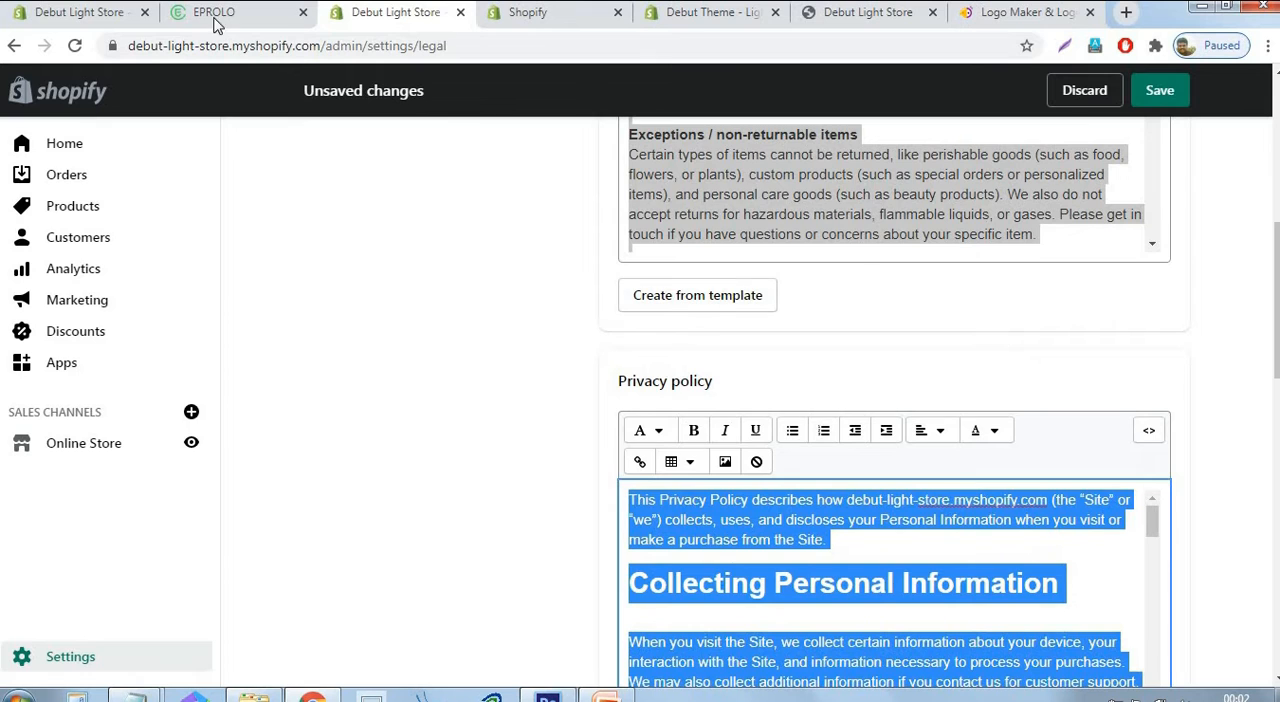
Title the new page "Privacy Policy", paste the copied policy text as its content and save the page.
{"action": "left_click", "coordinate": [68, 14]}
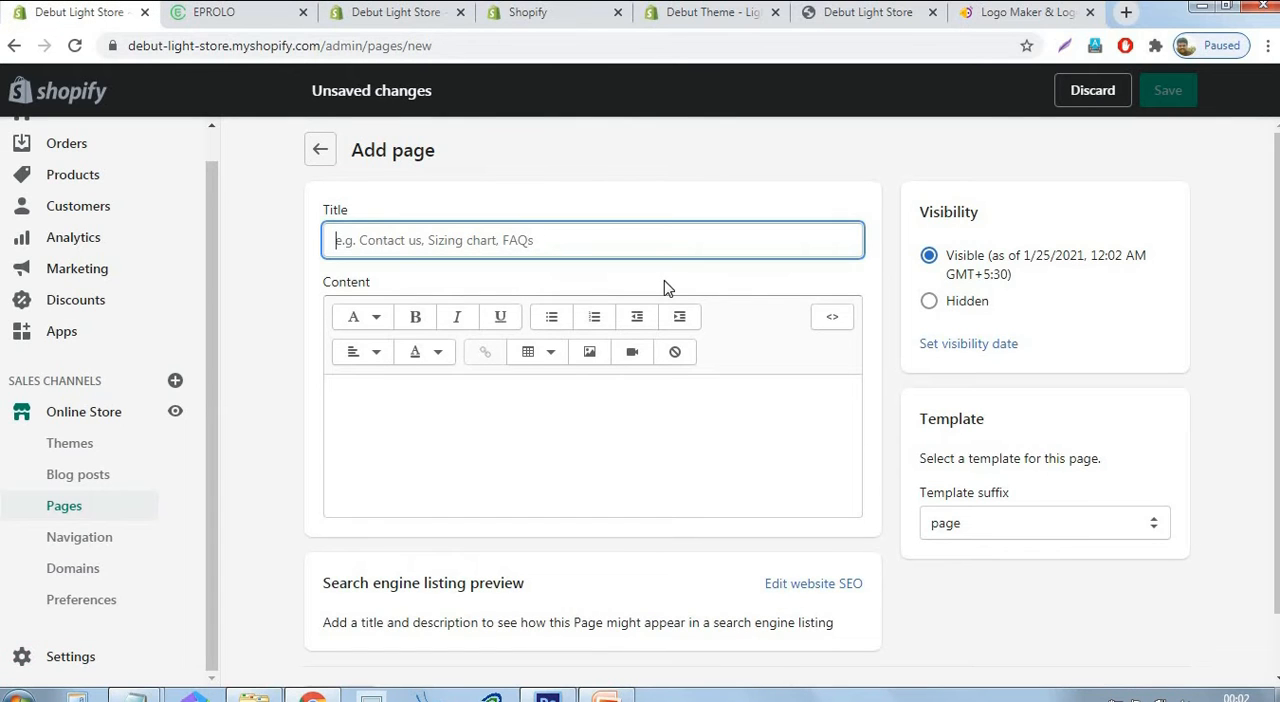
{"action": "type", "text": "Priv"}
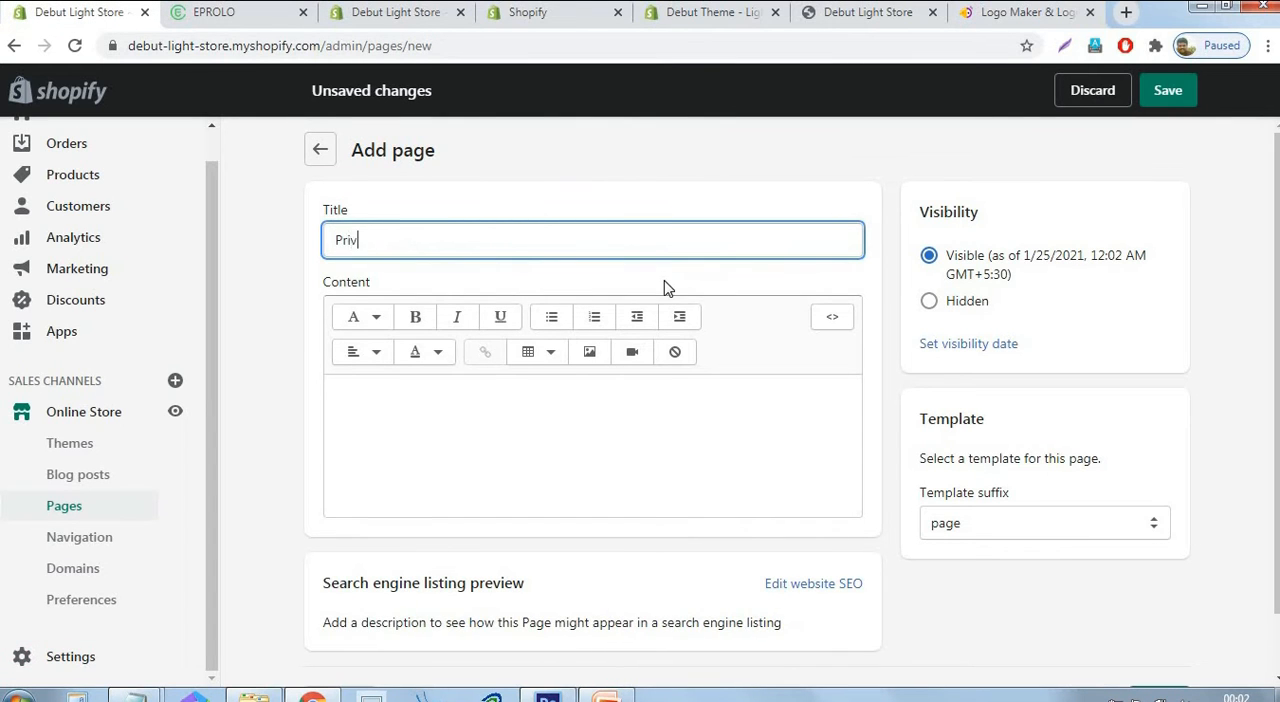
{"action": "type", "text": "acy Policy"}
{"action": "left_click", "coordinate": [652, 433]}
{"action": "type", "text": "V"}
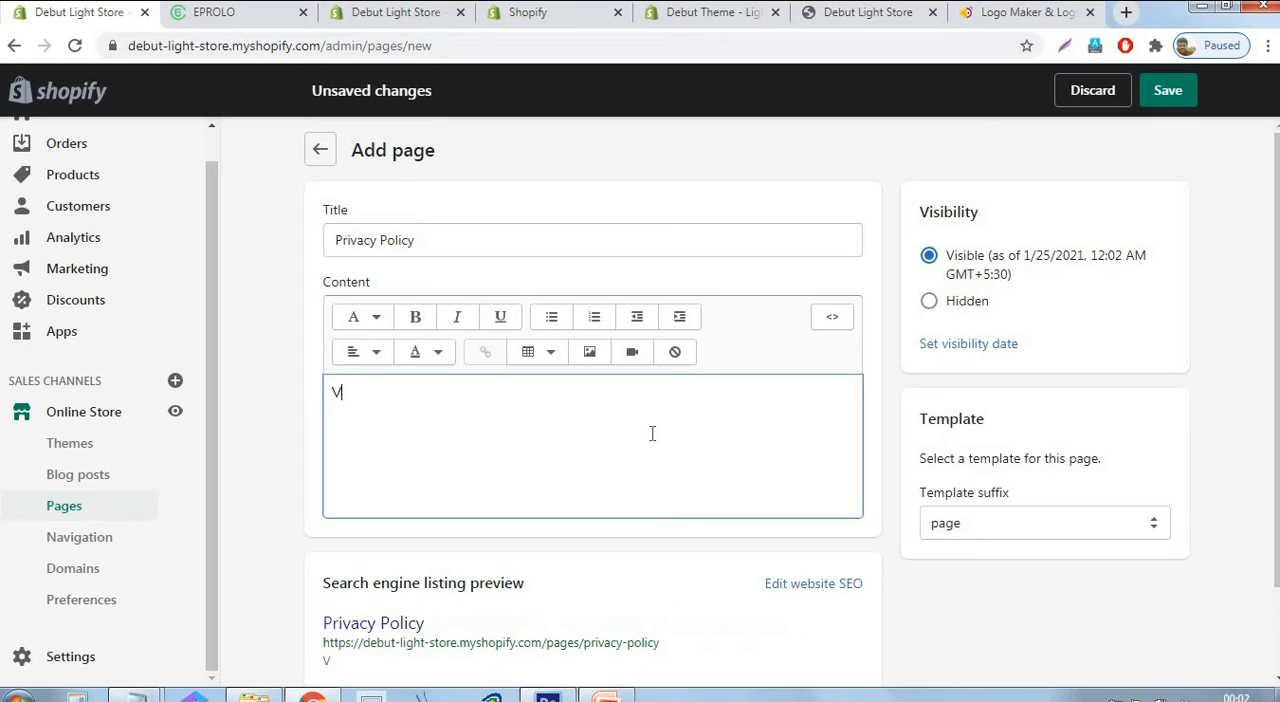
{"action": "key", "text": "BackSpace"}
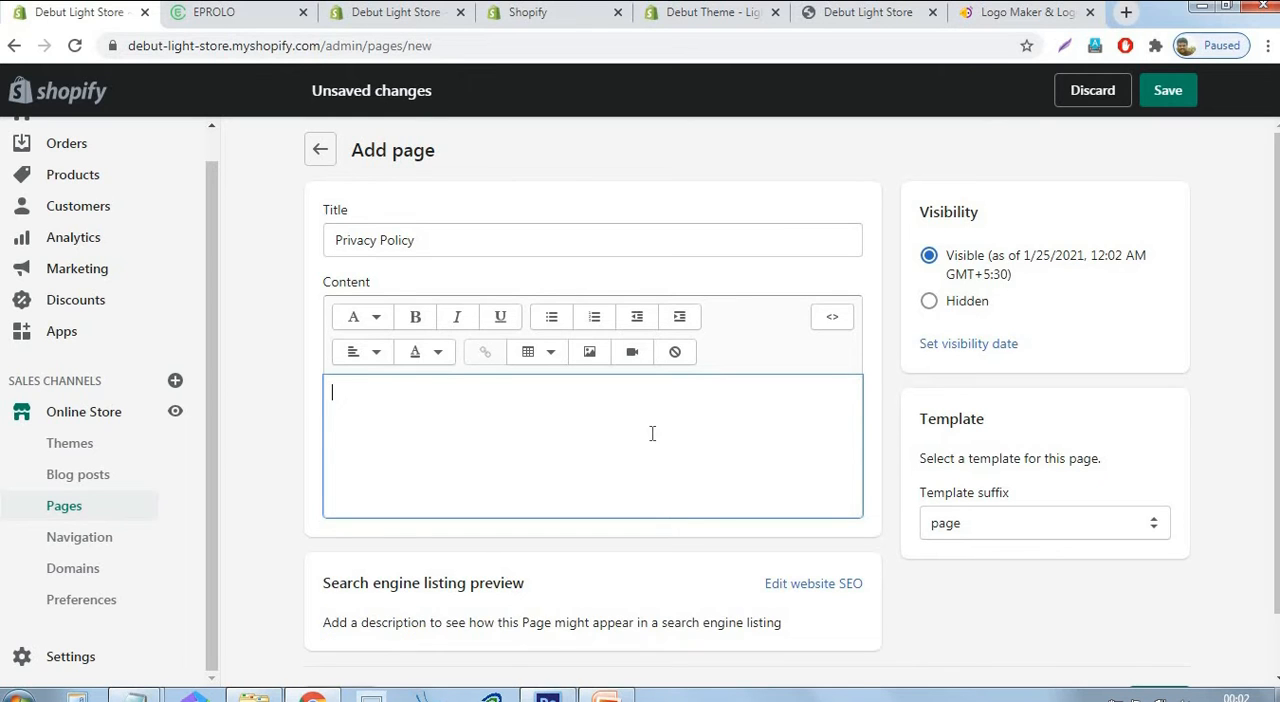
{"action": "key", "text": "ctrl+v"}
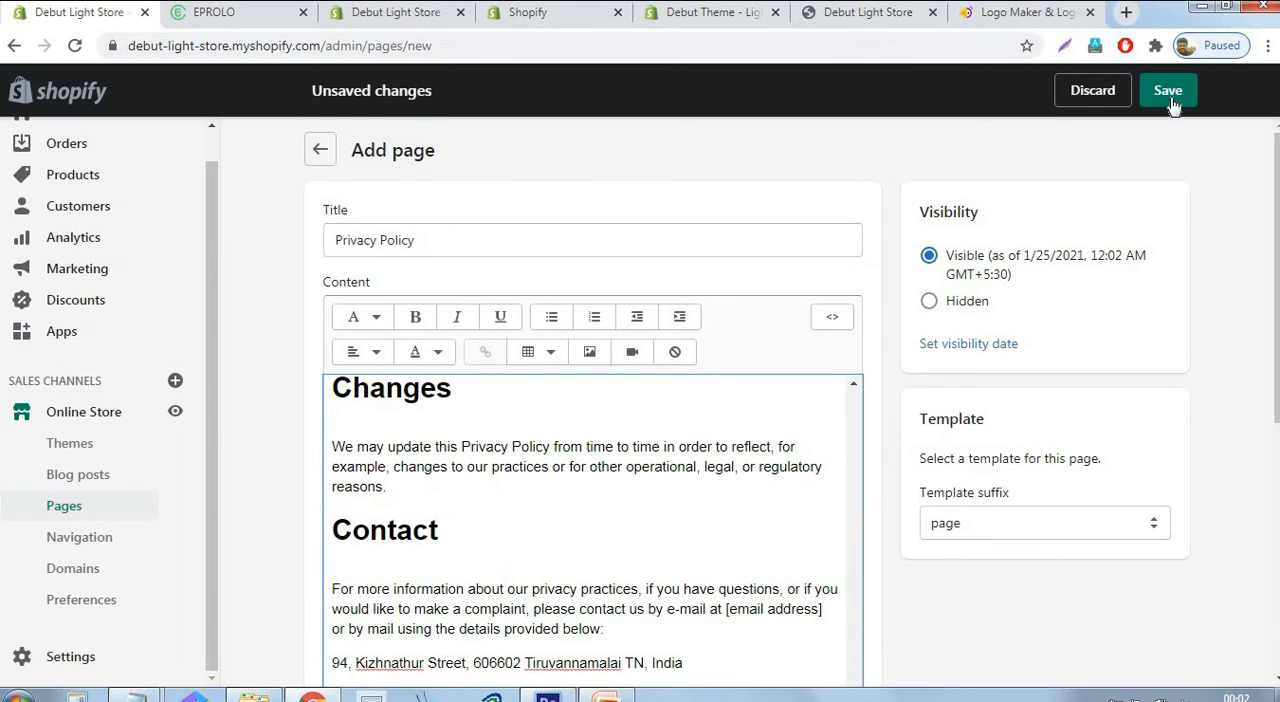
{"action": "left_click", "coordinate": [1172, 96]}
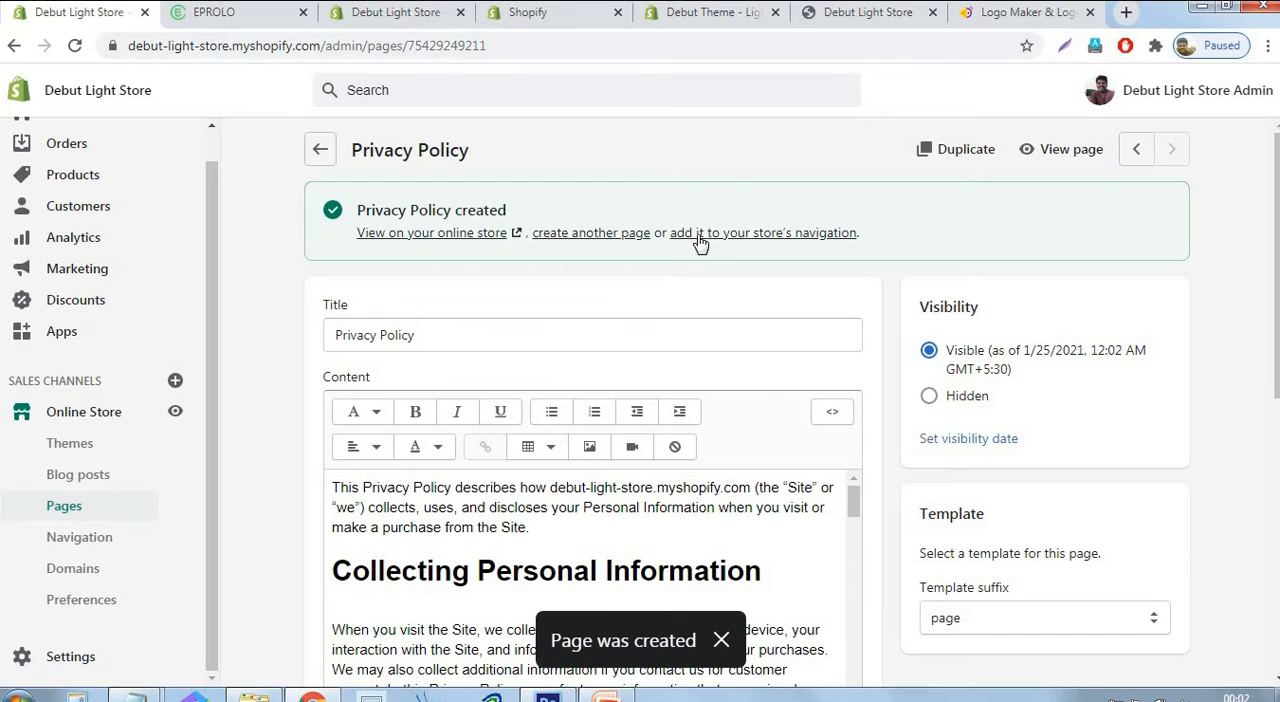
Start another new page, and in the Legal settings generate the terms of service from its template and copy its full text.
{"action": "left_click", "coordinate": [615, 238]}
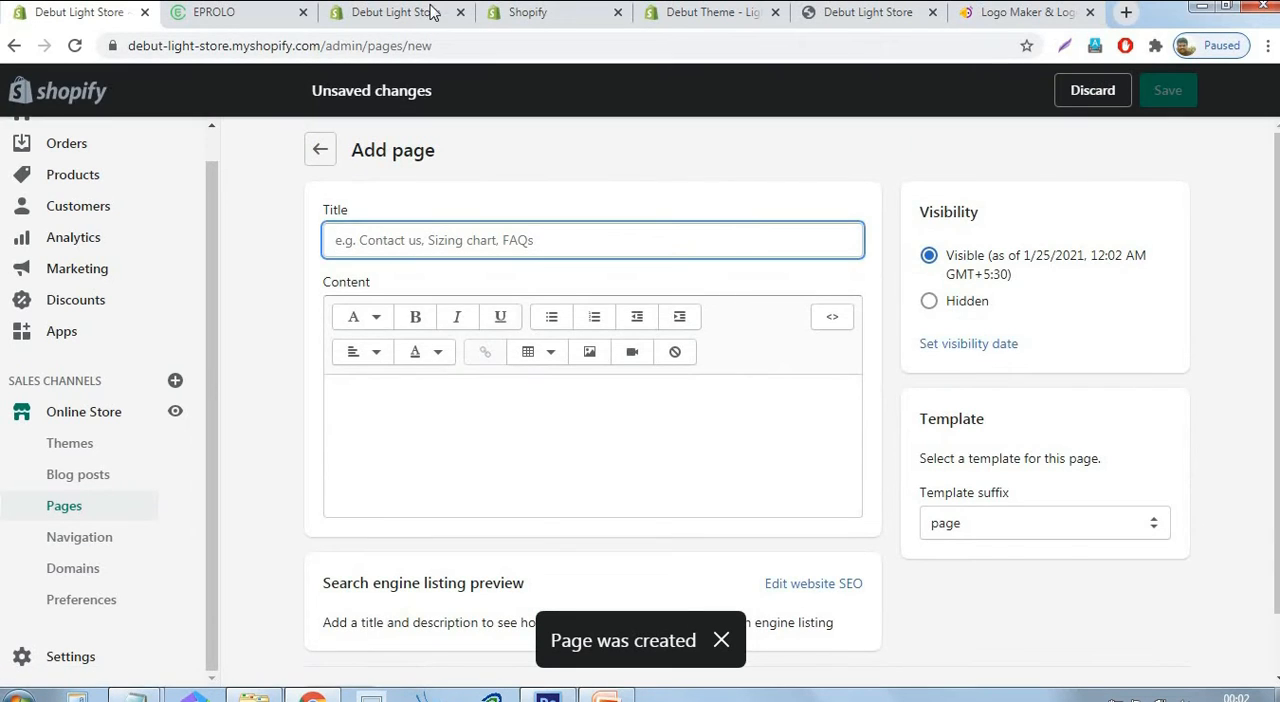
{"action": "left_click", "coordinate": [430, 12]}
{"action": "scroll", "coordinate": [1143, 316], "scroll_direction": "down", "scroll_amount": 5}
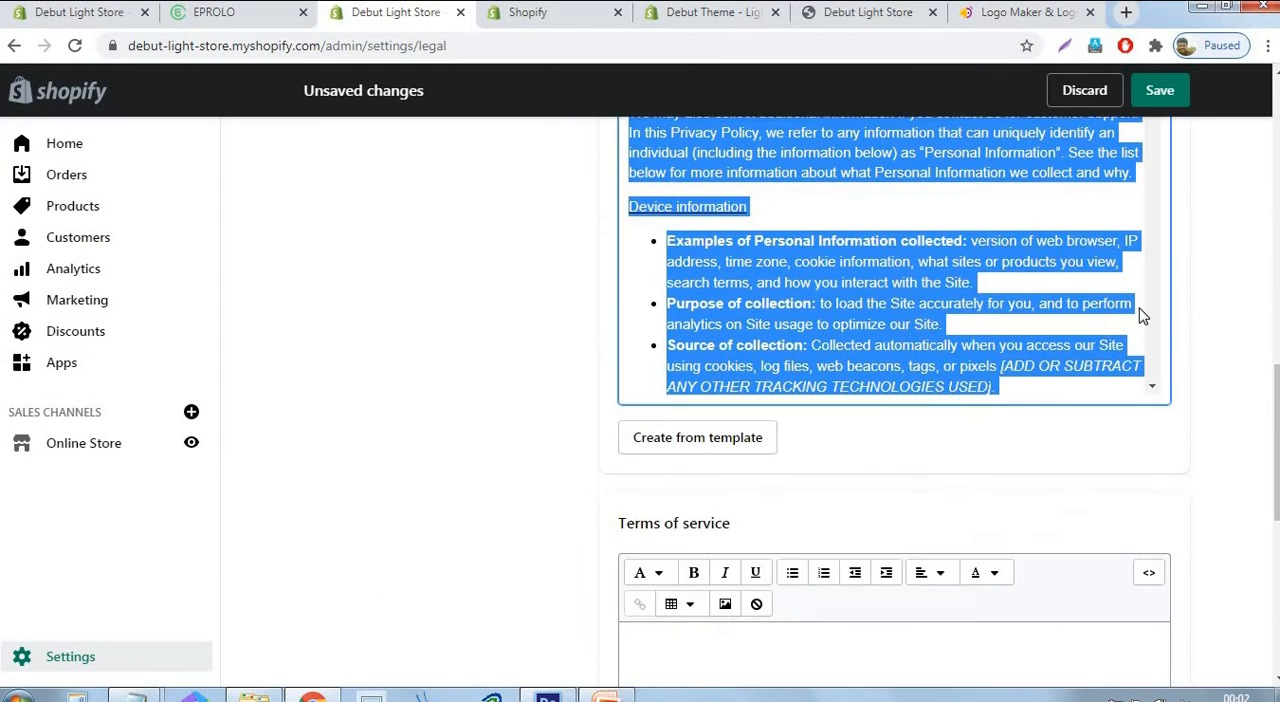
{"action": "scroll", "coordinate": [1140, 308], "scroll_direction": "down", "scroll_amount": 6}
{"action": "scroll", "coordinate": [930, 387], "scroll_direction": "down", "scroll_amount": 4}
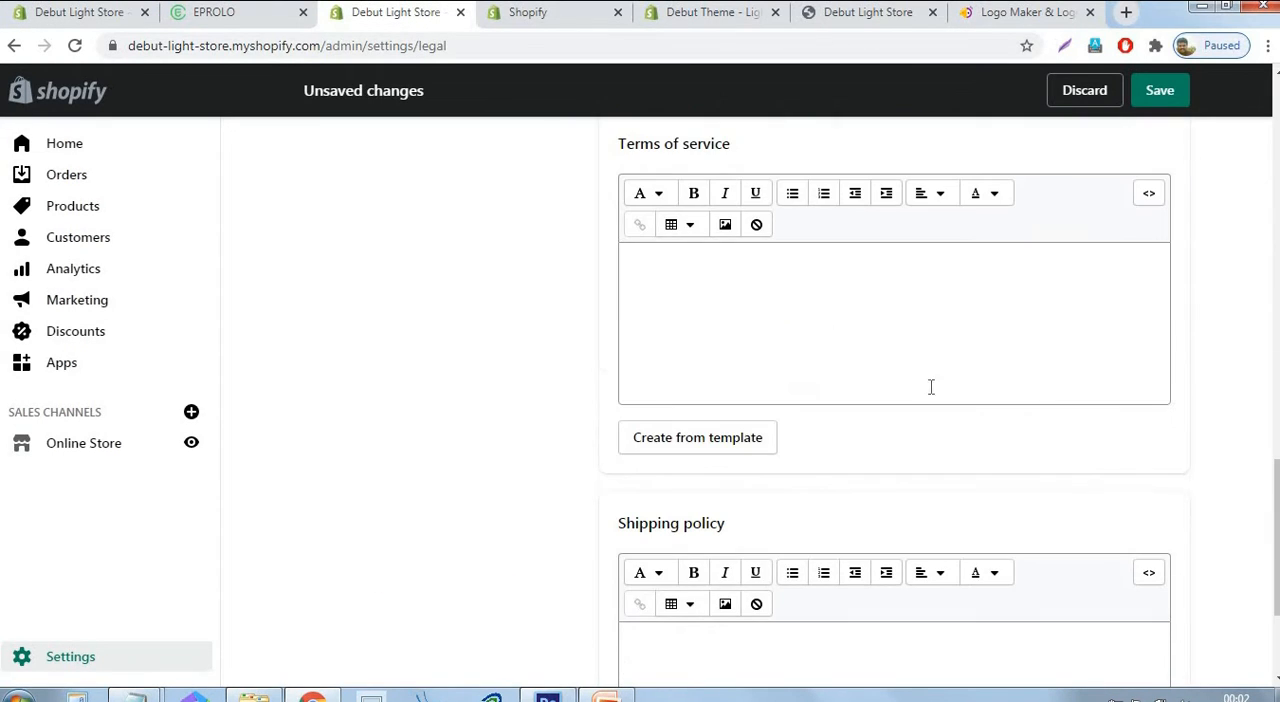
{"action": "left_click", "coordinate": [705, 452]}
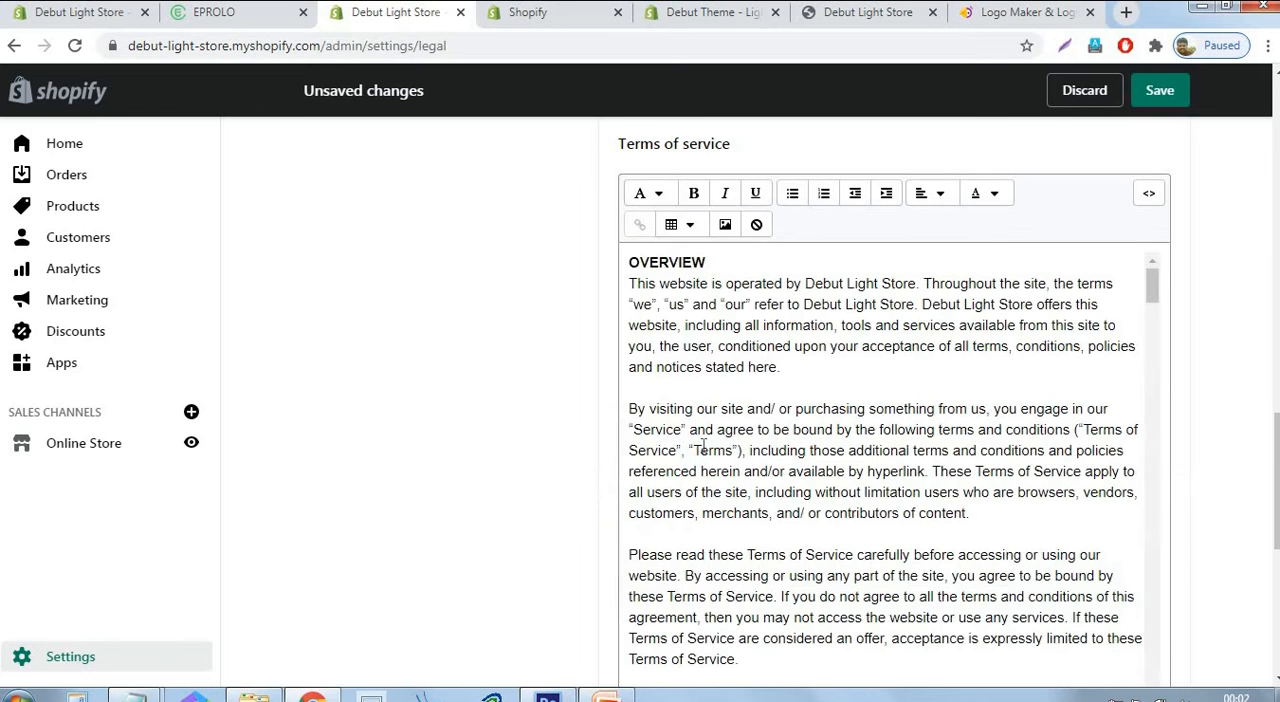
{"action": "left_click", "coordinate": [795, 346]}
{"action": "key", "text": "ctrl+a"}
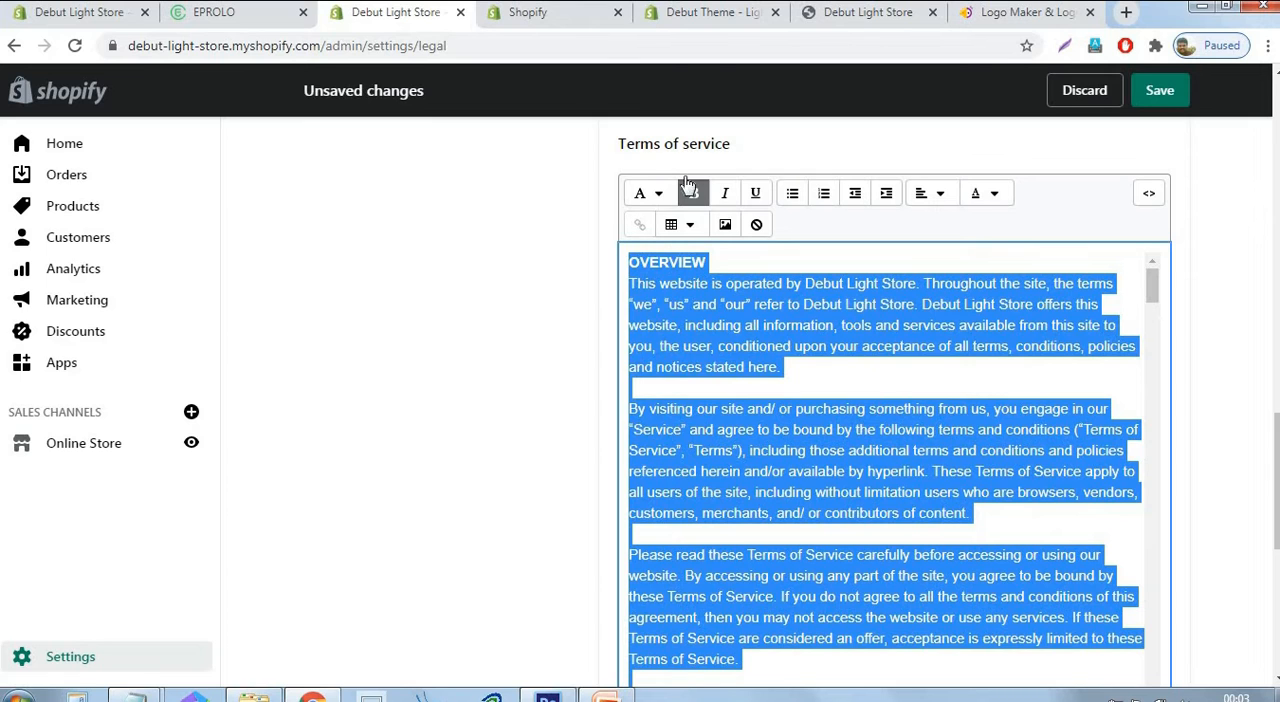
Paste the copied terms as the new page's content, title it "Terms Of Service" and save the page.
{"action": "left_click", "coordinate": [80, 12]}
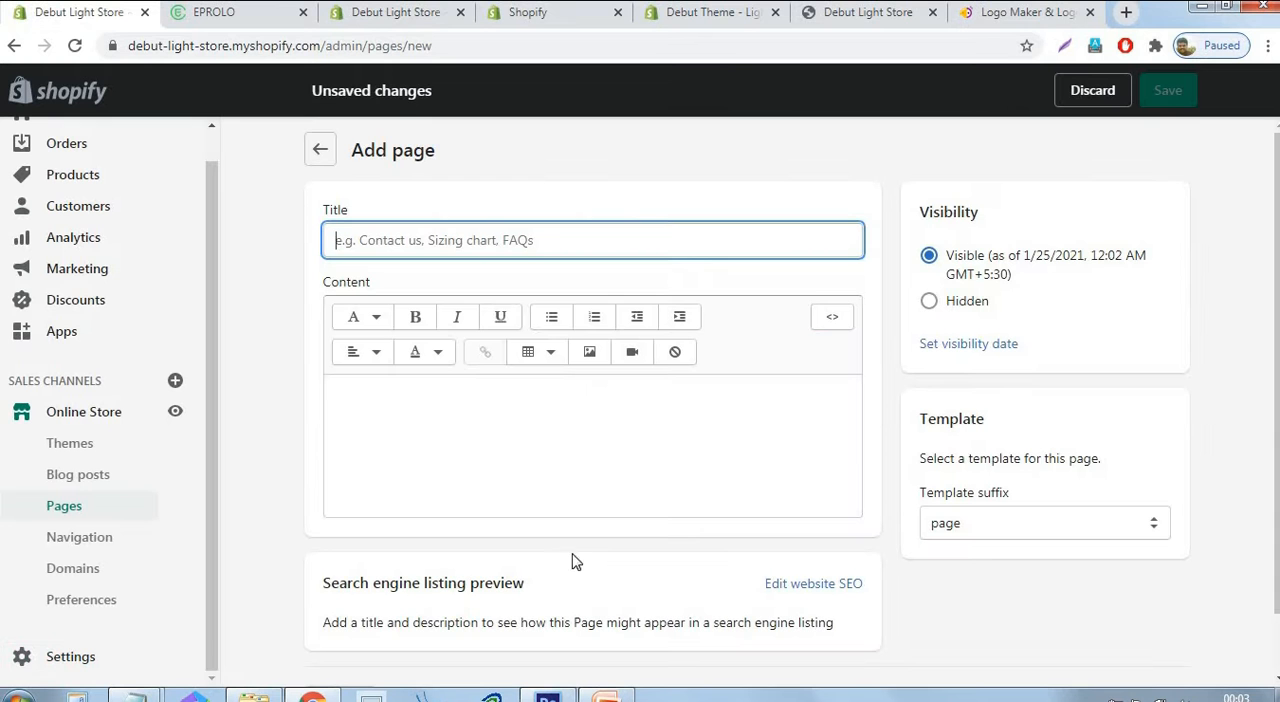
{"action": "left_click", "coordinate": [557, 460]}
{"action": "key", "text": "ctrl+v"}
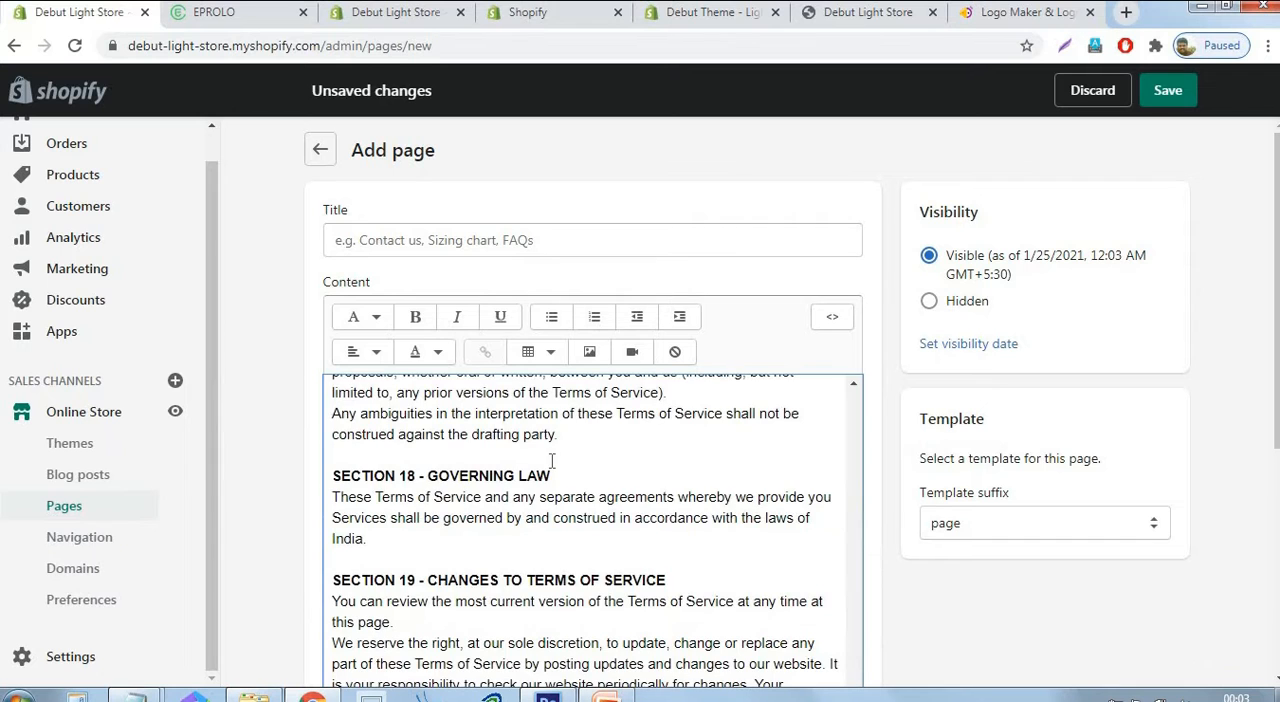
{"action": "left_click", "coordinate": [485, 240]}
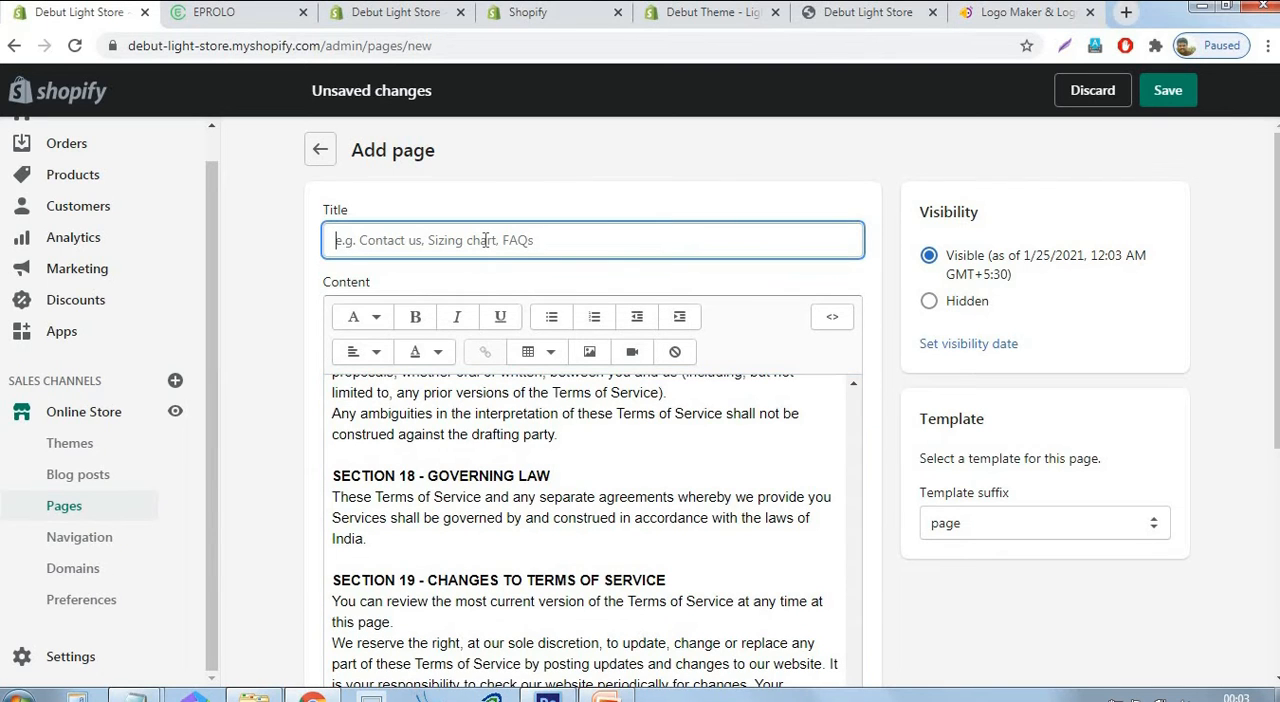
{"action": "type", "text": "Terms Of Service"}
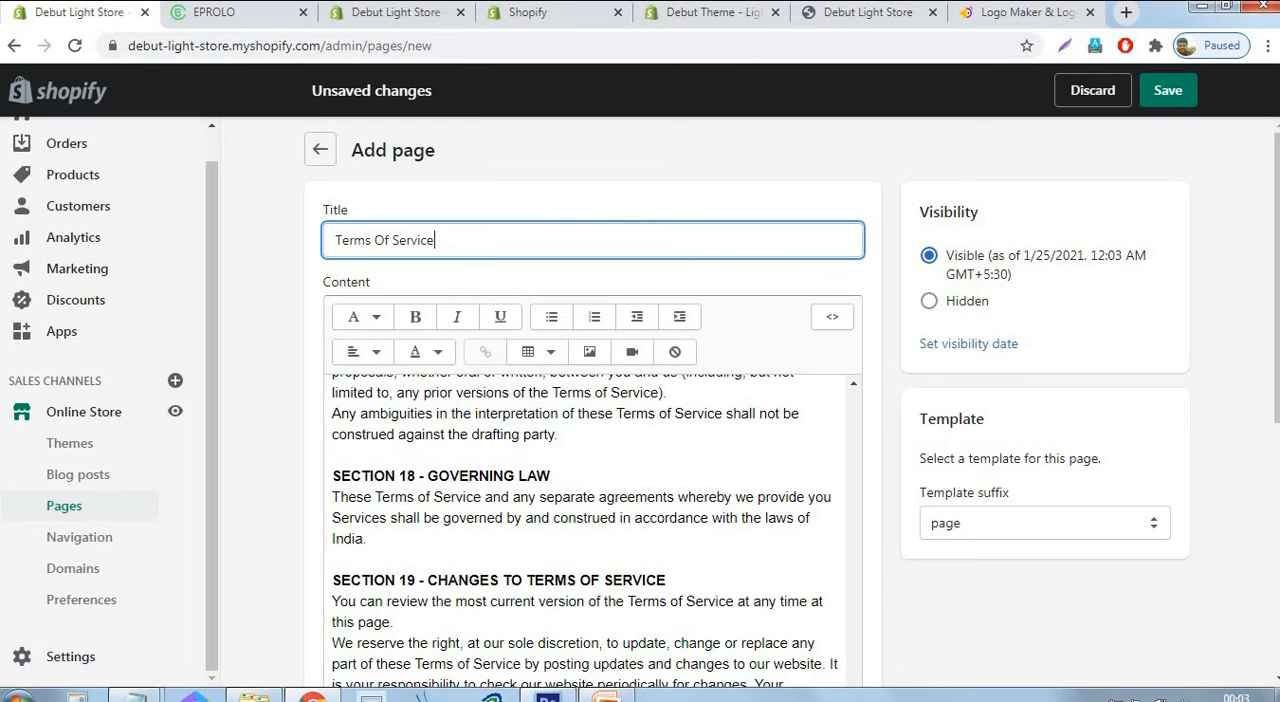
{"action": "left_click", "coordinate": [1167, 90]}
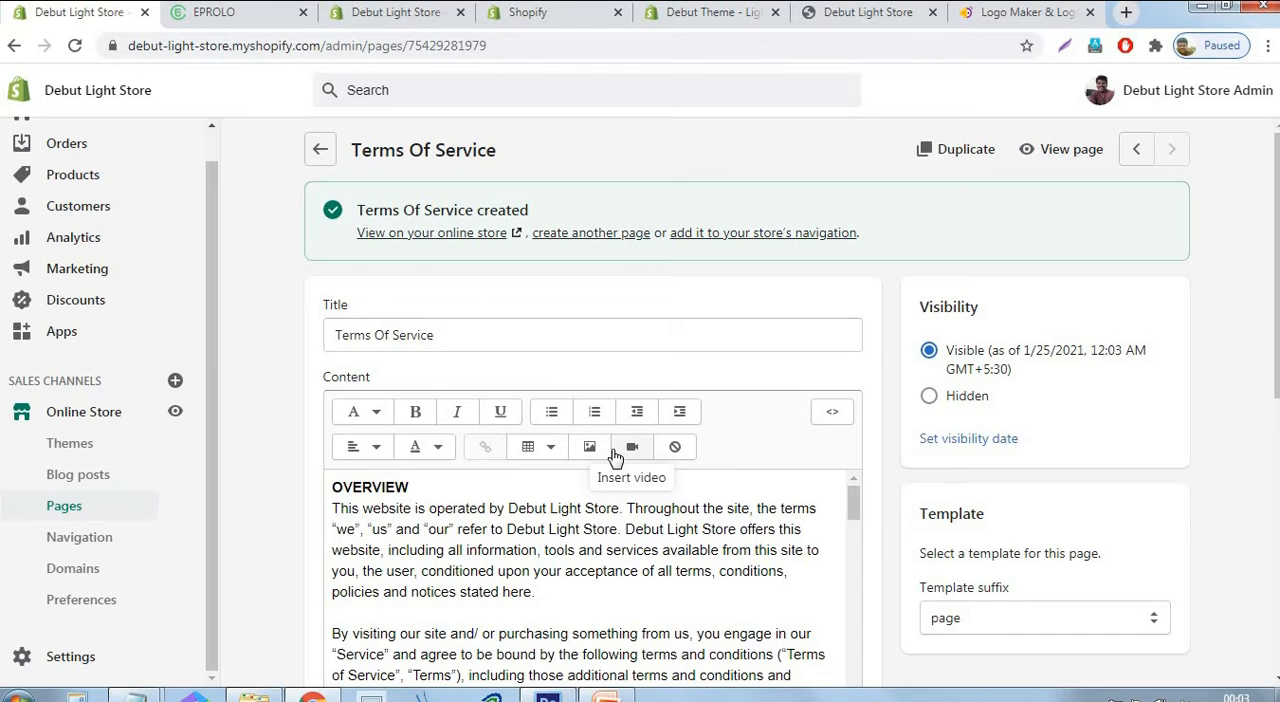
Start another new page and title it "Contact us".
{"action": "left_click", "coordinate": [584, 232]}
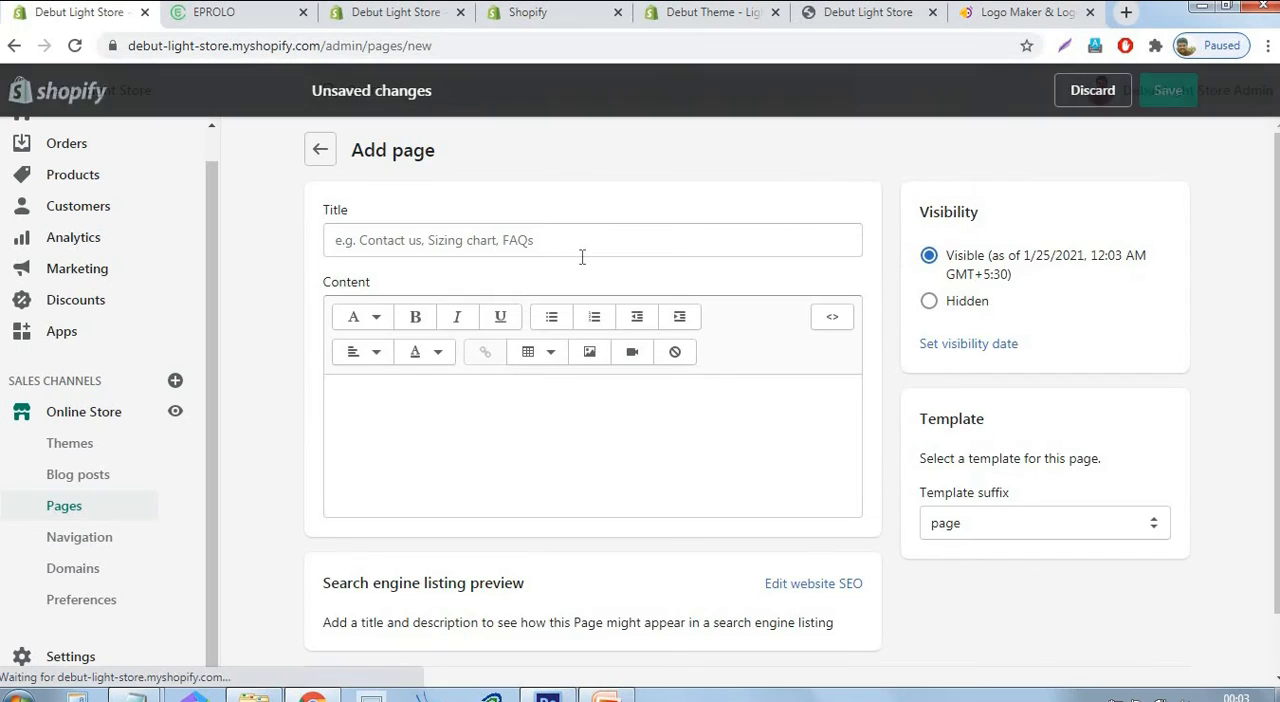
{"action": "left_click", "coordinate": [555, 238]}
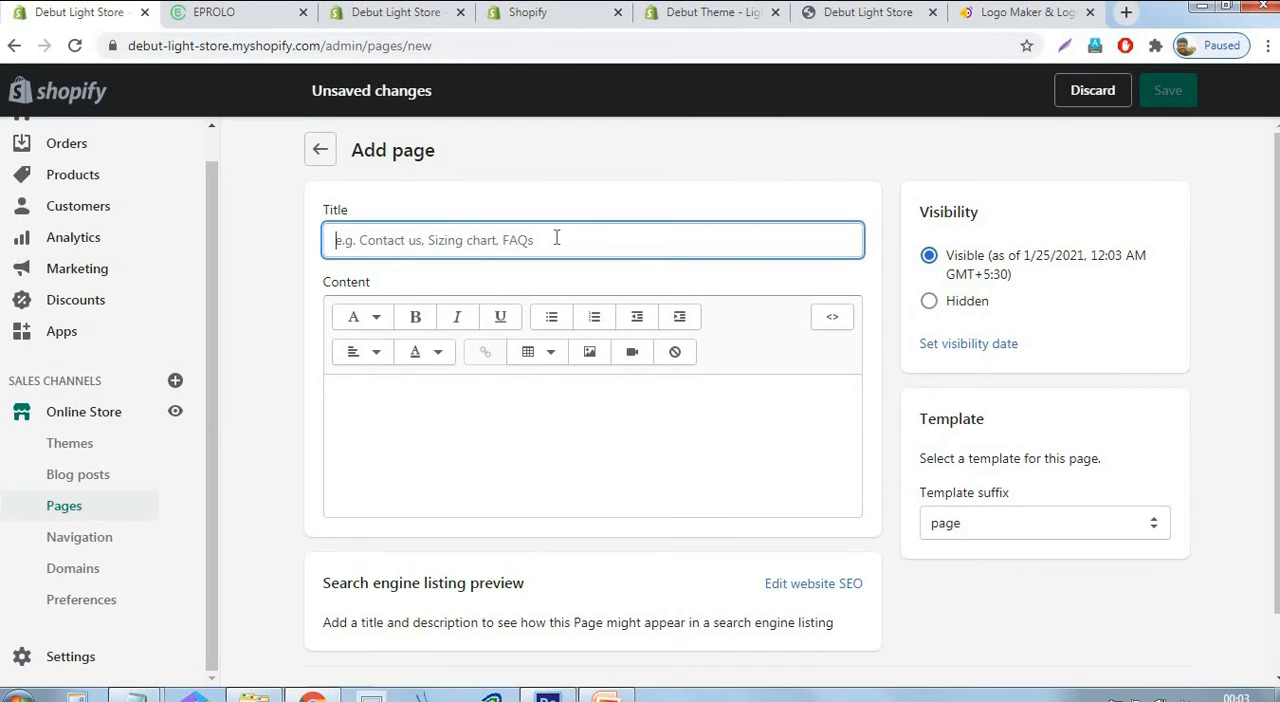
{"action": "type", "text": "Contact us"}
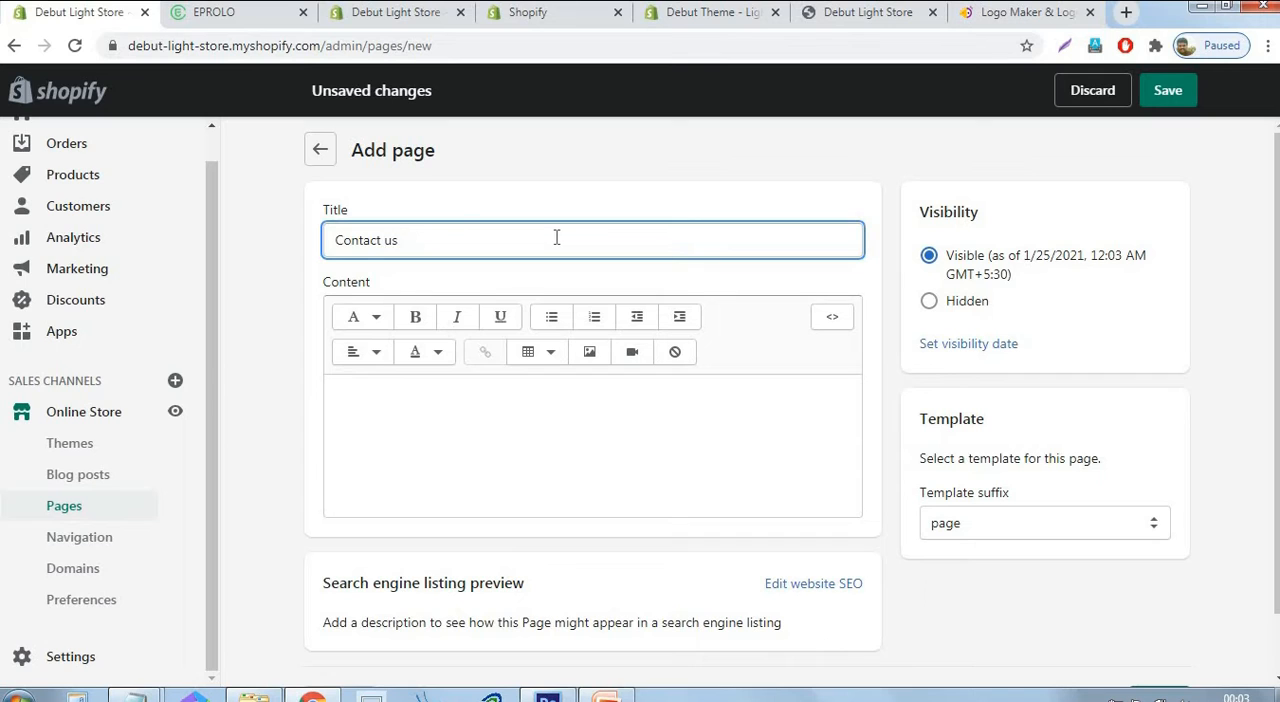
{"action": "left_click", "coordinate": [440, 420]}
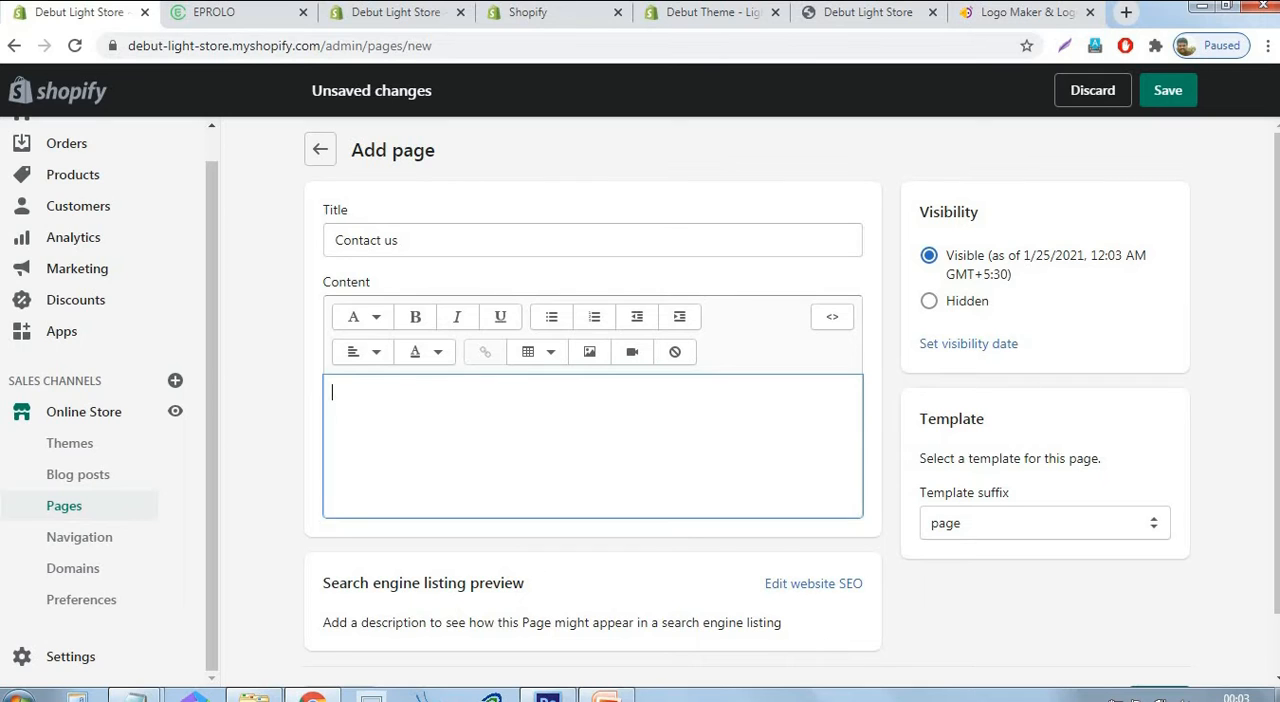
Copy the default form's manual installation short code from the Nerdy Form app.
{"action": "left_click", "coordinate": [720, 12]}
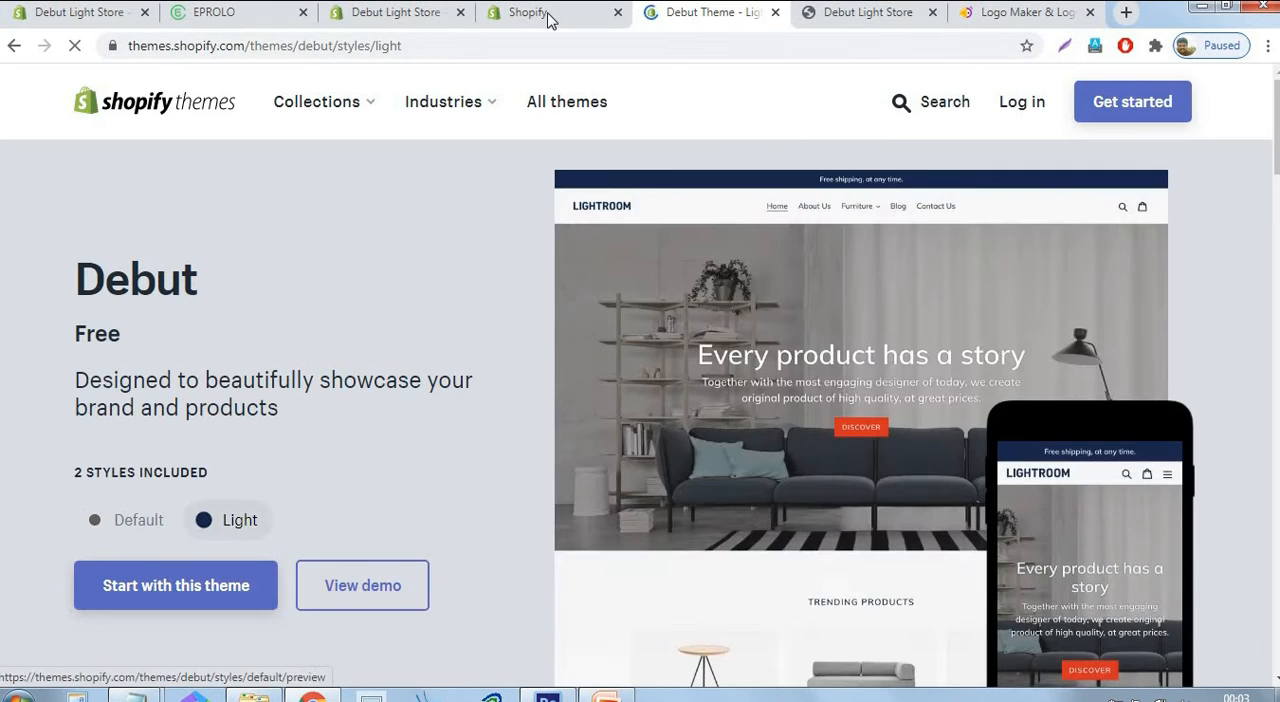
{"action": "left_click", "coordinate": [548, 20]}
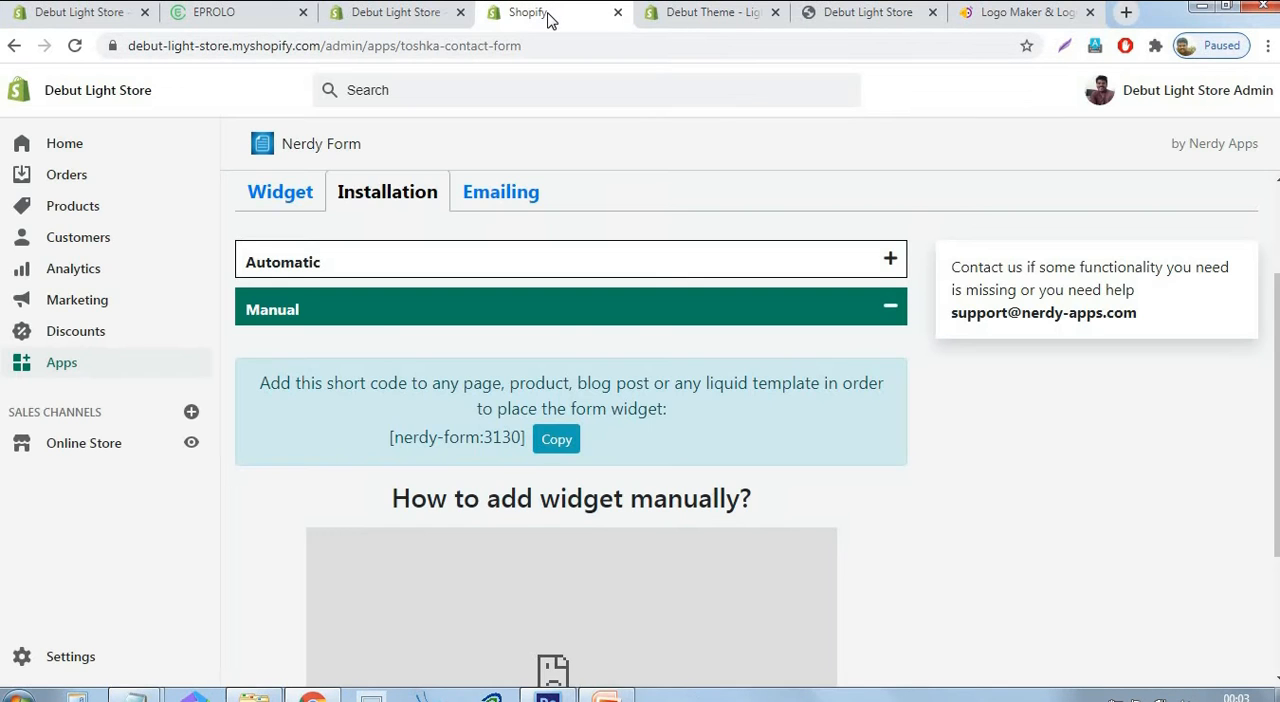
{"action": "scroll", "coordinate": [614, 303], "scroll_direction": "up", "scroll_amount": 2}
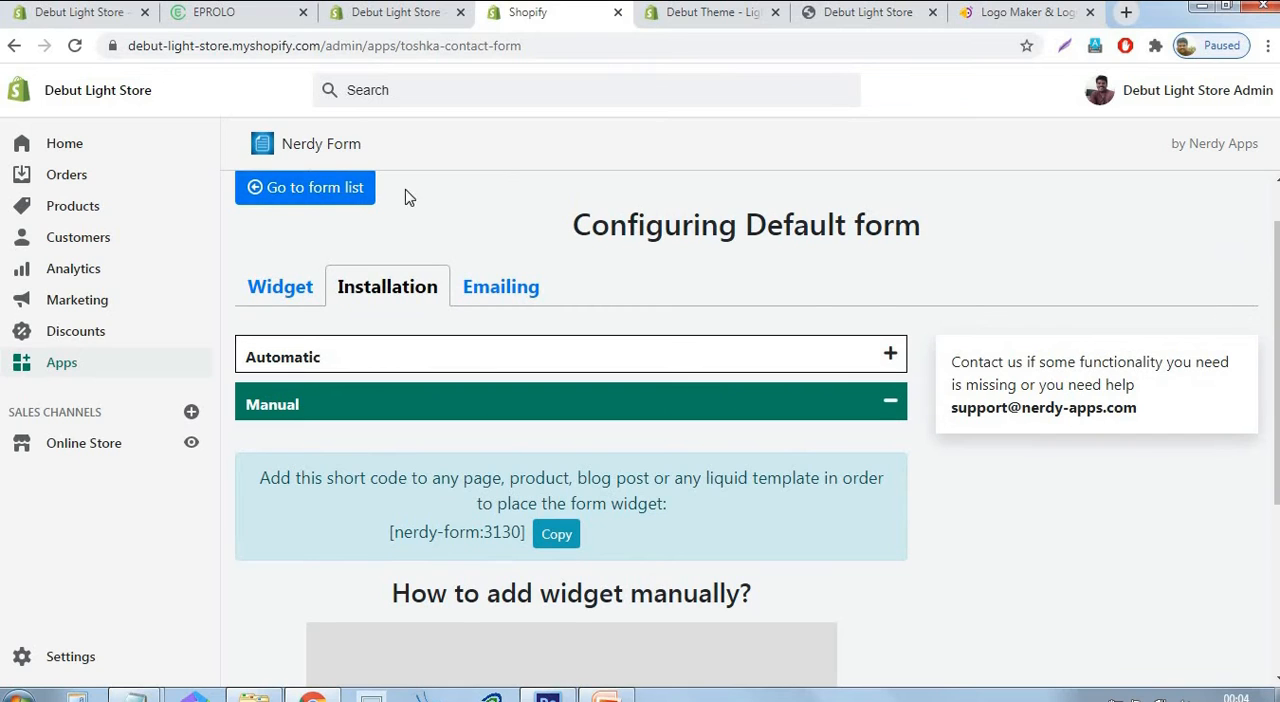
{"action": "scroll", "coordinate": [530, 431], "scroll_direction": "down", "scroll_amount": 1}
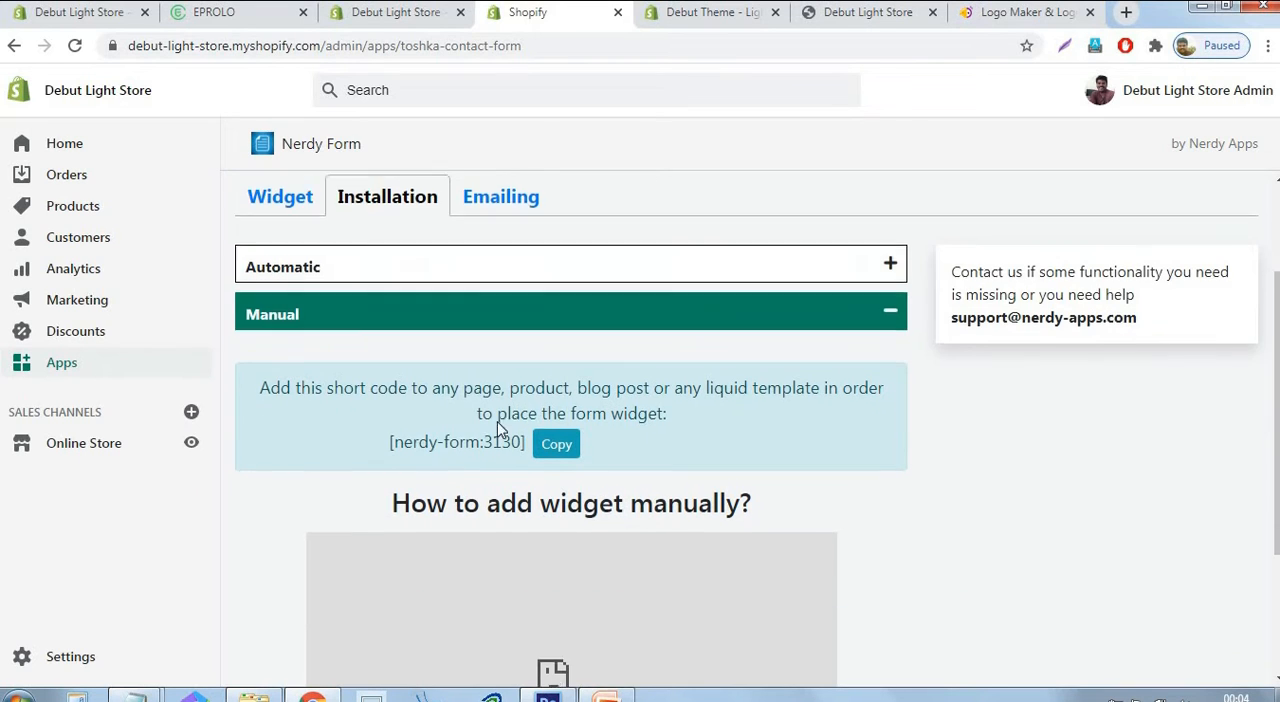
{"action": "left_click", "coordinate": [565, 455]}
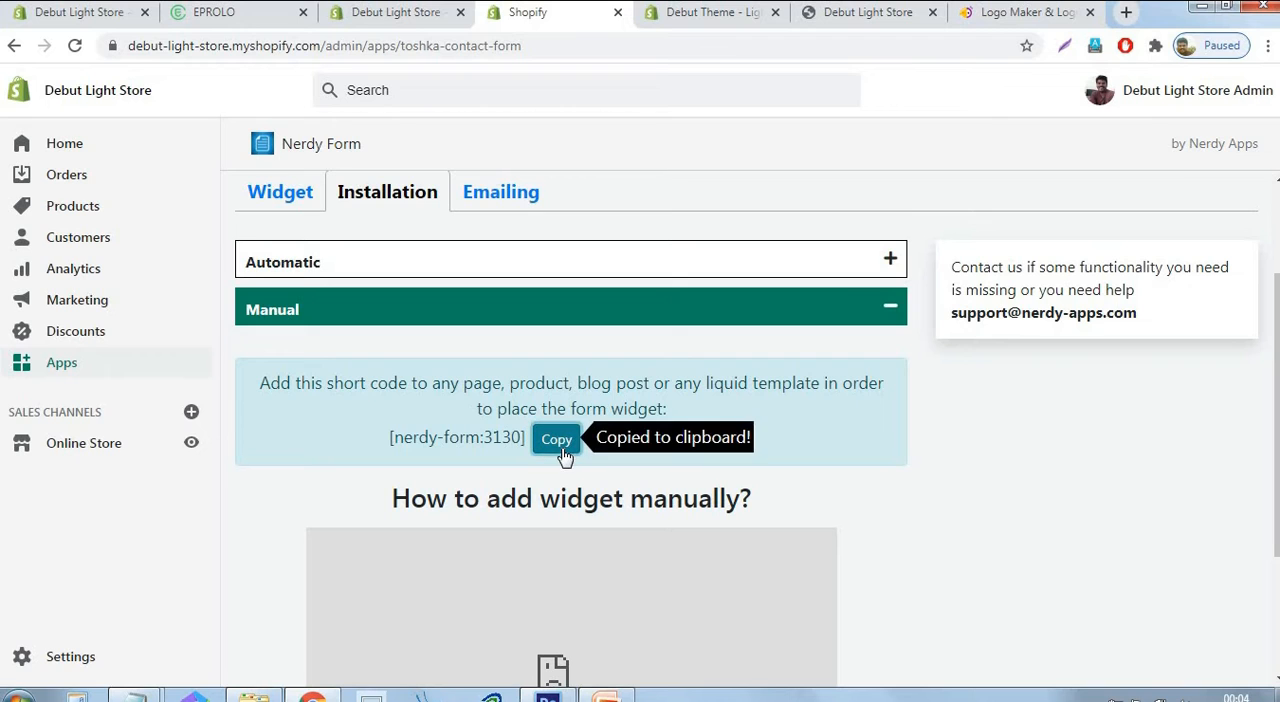
Paste the short code [nerdy-form:3130] into the Contact us page's content as HTML and save the page.
{"action": "left_click", "coordinate": [105, 15]}
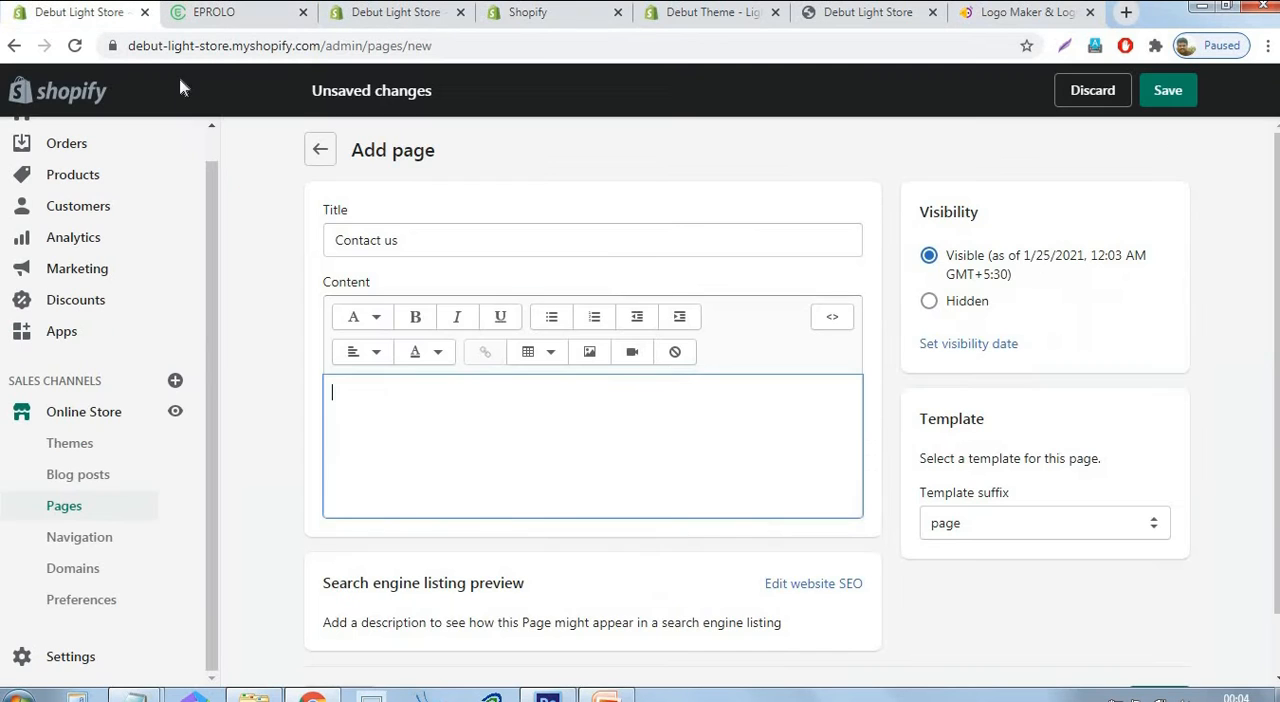
{"action": "left_click", "coordinate": [833, 325]}
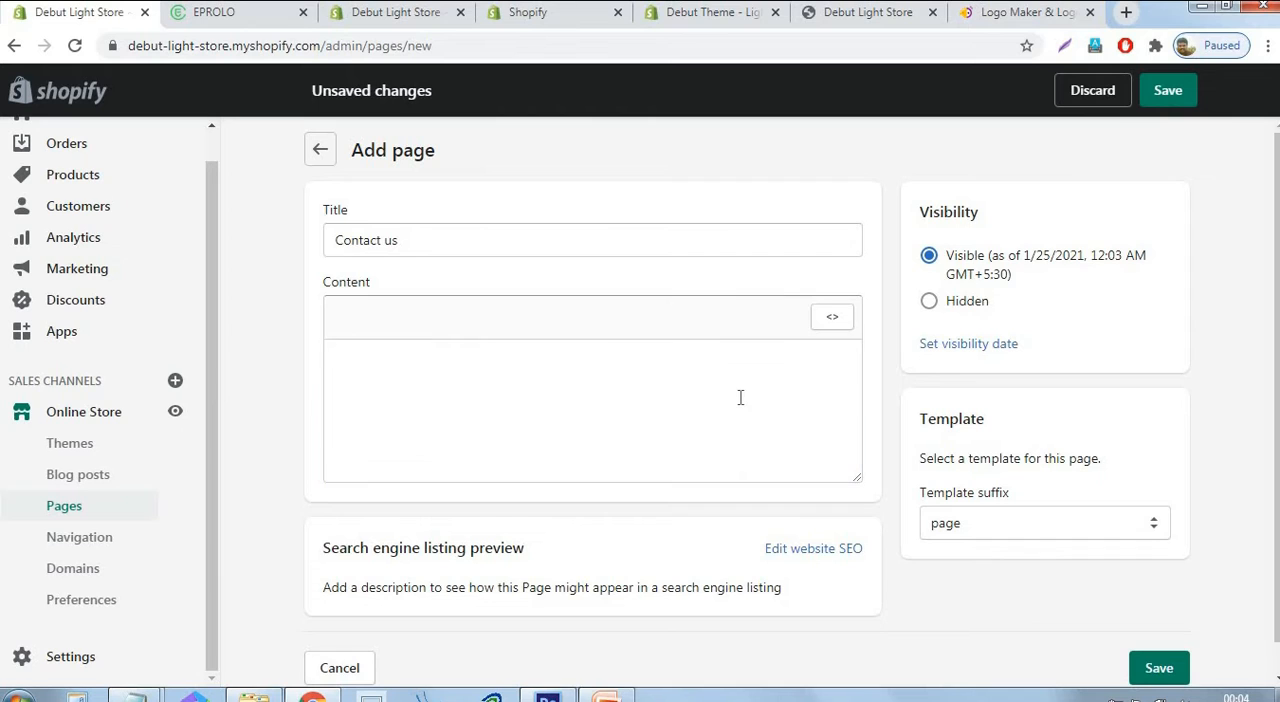
{"action": "key", "text": "ctrl+v"}
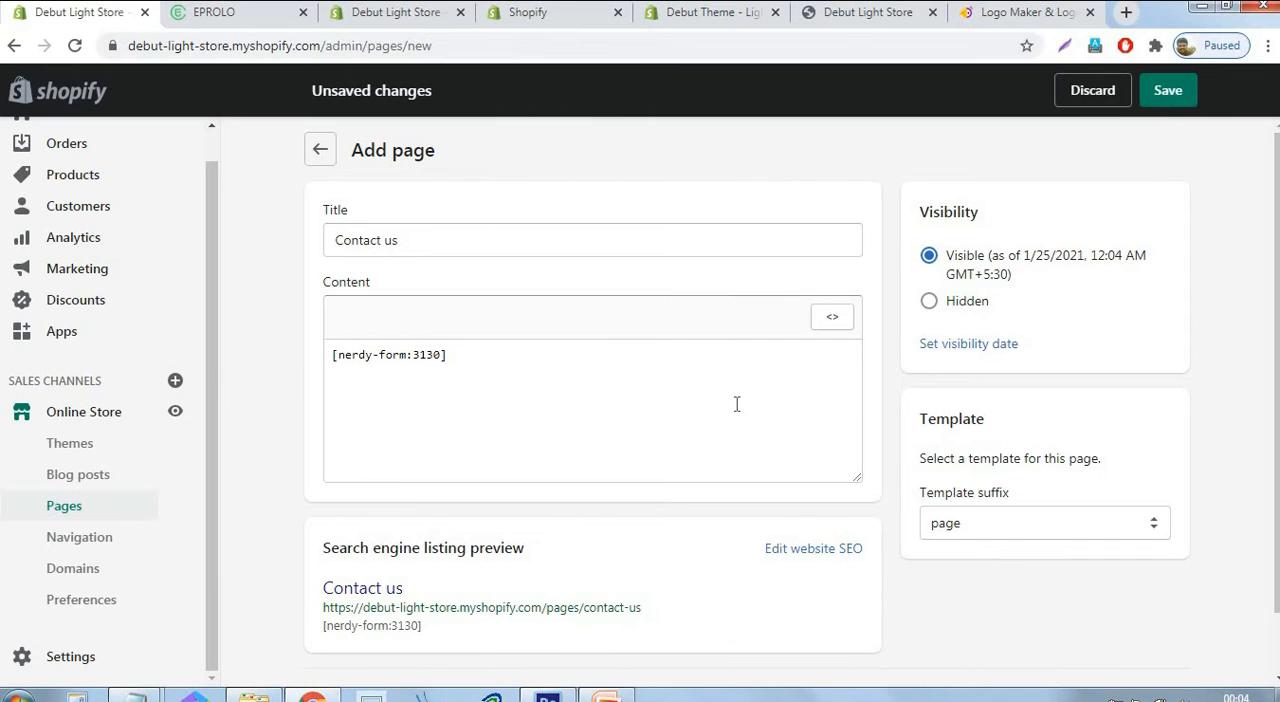
{"action": "left_click", "coordinate": [1180, 100]}
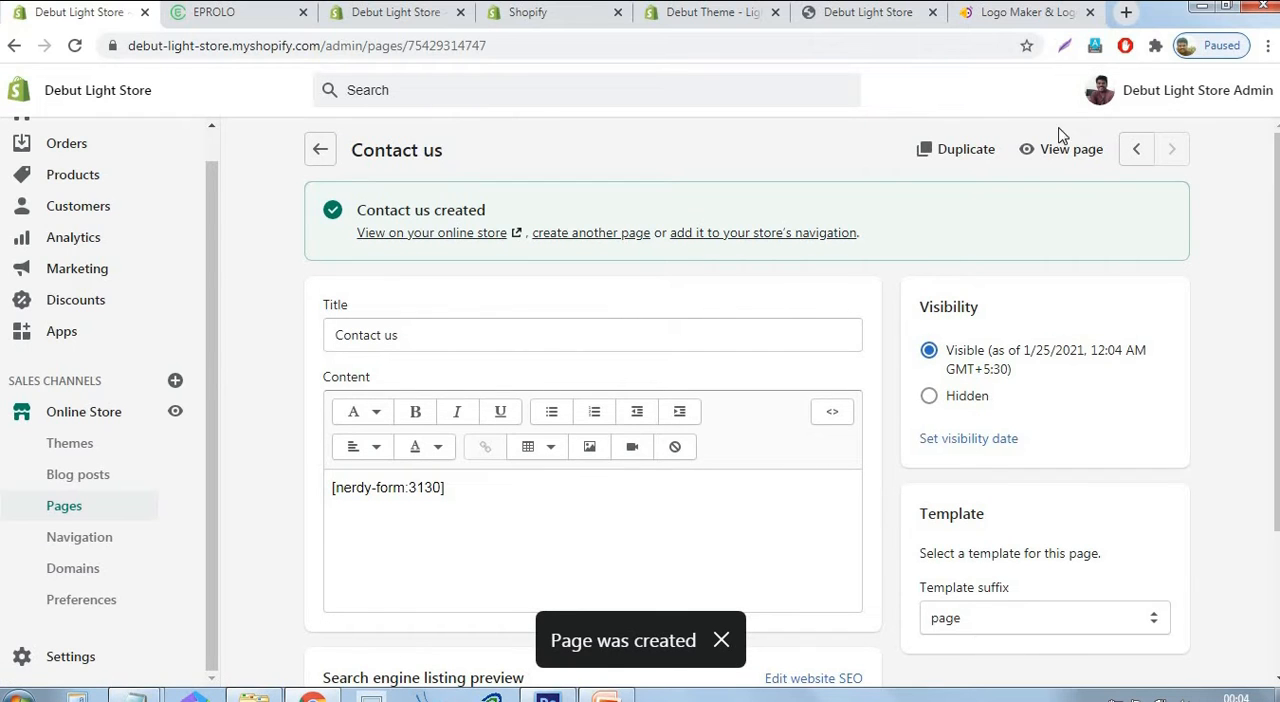
Open the Contact us page on the storefront in a new tab, hide the preview bar and check the contact form's fields.
{"action": "right_click", "coordinate": [1066, 150]}
{"action": "left_click", "coordinate": [1052, 166]}
{"action": "left_click", "coordinate": [478, 12]}
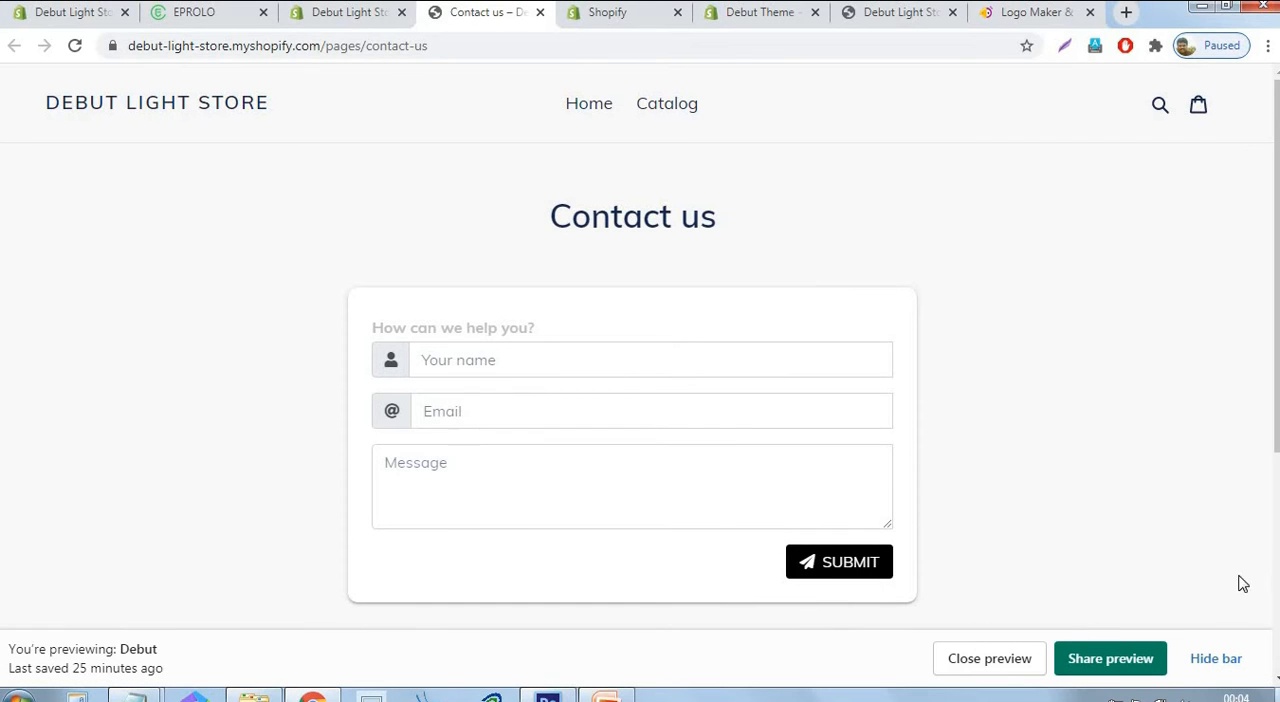
{"action": "left_click", "coordinate": [1216, 658]}
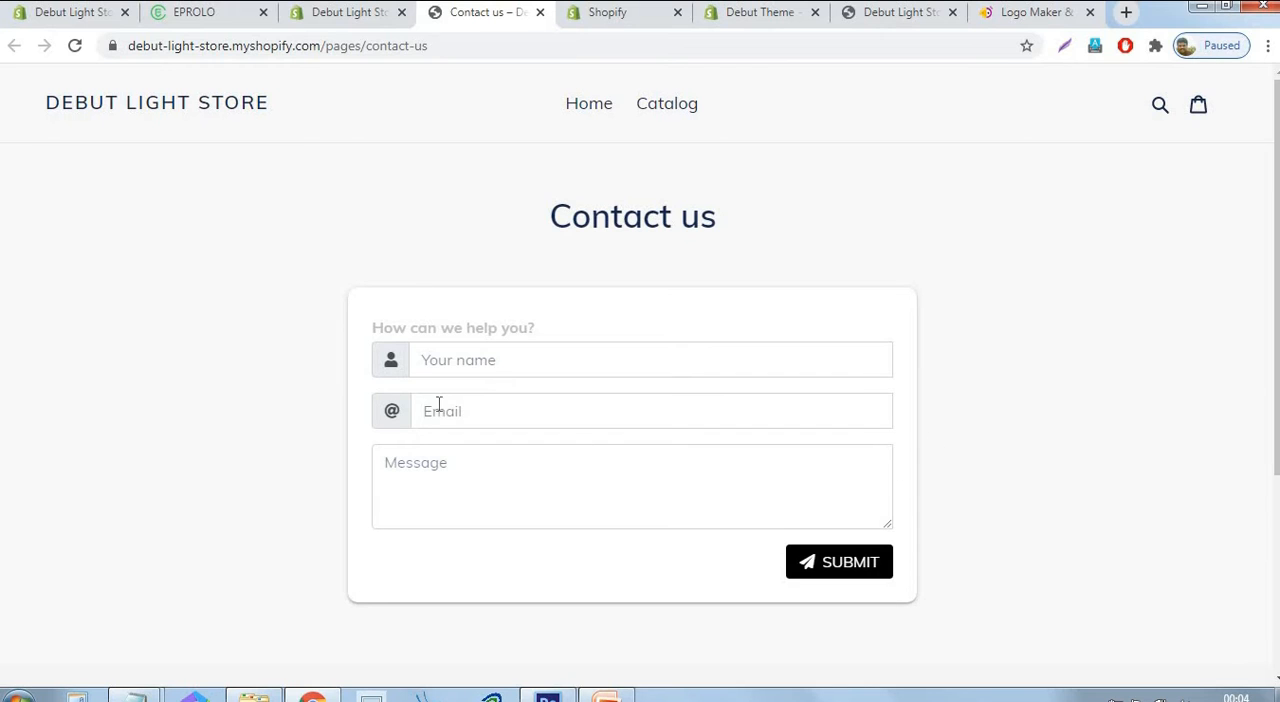
{"action": "key", "text": "Tab"}
{"action": "key", "text": "Tab"}
{"action": "key", "text": "Tab"}
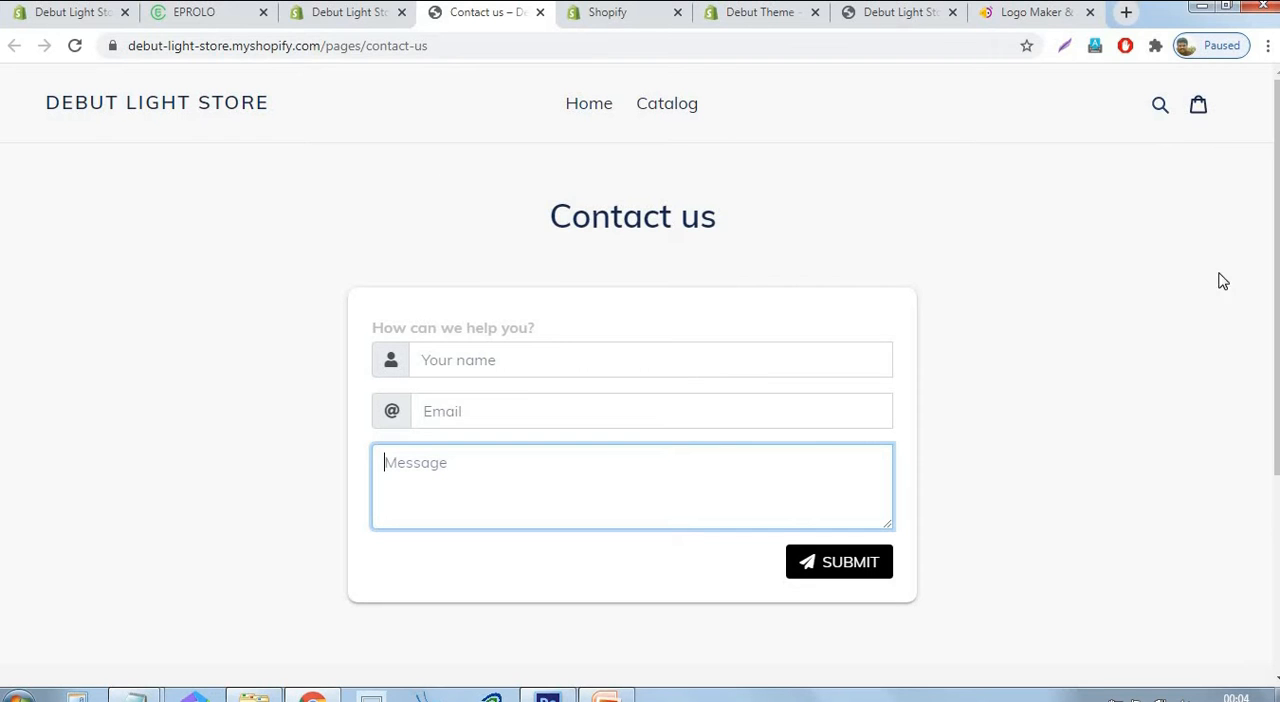
{"action": "left_click", "coordinate": [1220, 326]}
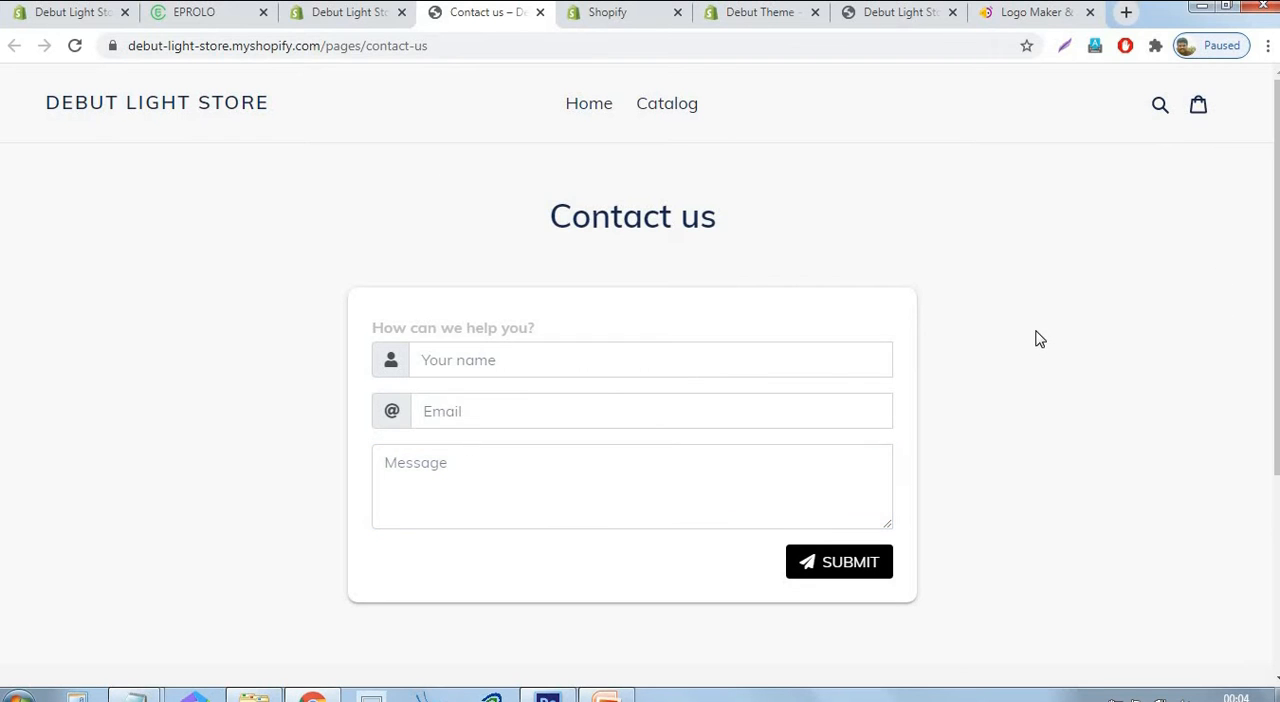
{"action": "scroll", "coordinate": [1040, 340], "scroll_direction": "down", "scroll_amount": 3}
{"action": "scroll", "coordinate": [1040, 343], "scroll_direction": "up", "scroll_amount": 3}
Switch to the PowerPoint outline, grey out the item "Adding all important pages" and highlight "Adding products".
{"action": "left_click", "coordinate": [608, 696]}
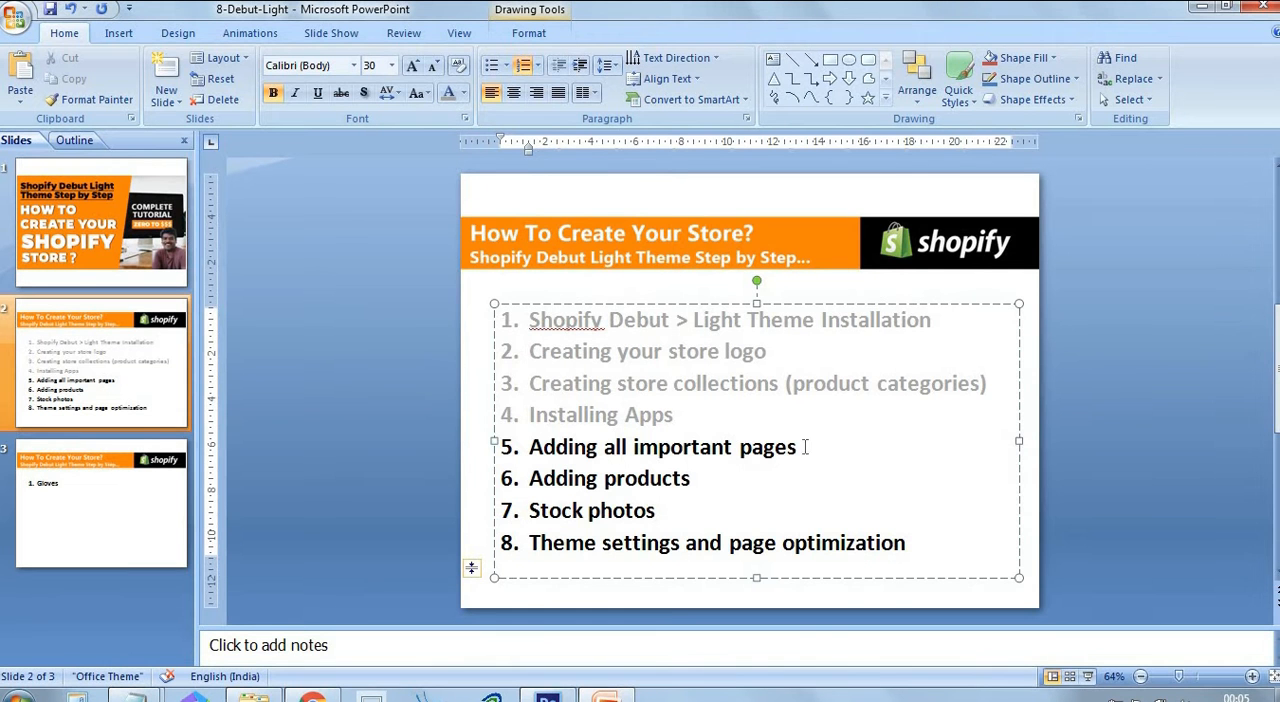
{"action": "left_click_drag", "start_coordinate": [805, 447], "coordinate": [528, 447]}
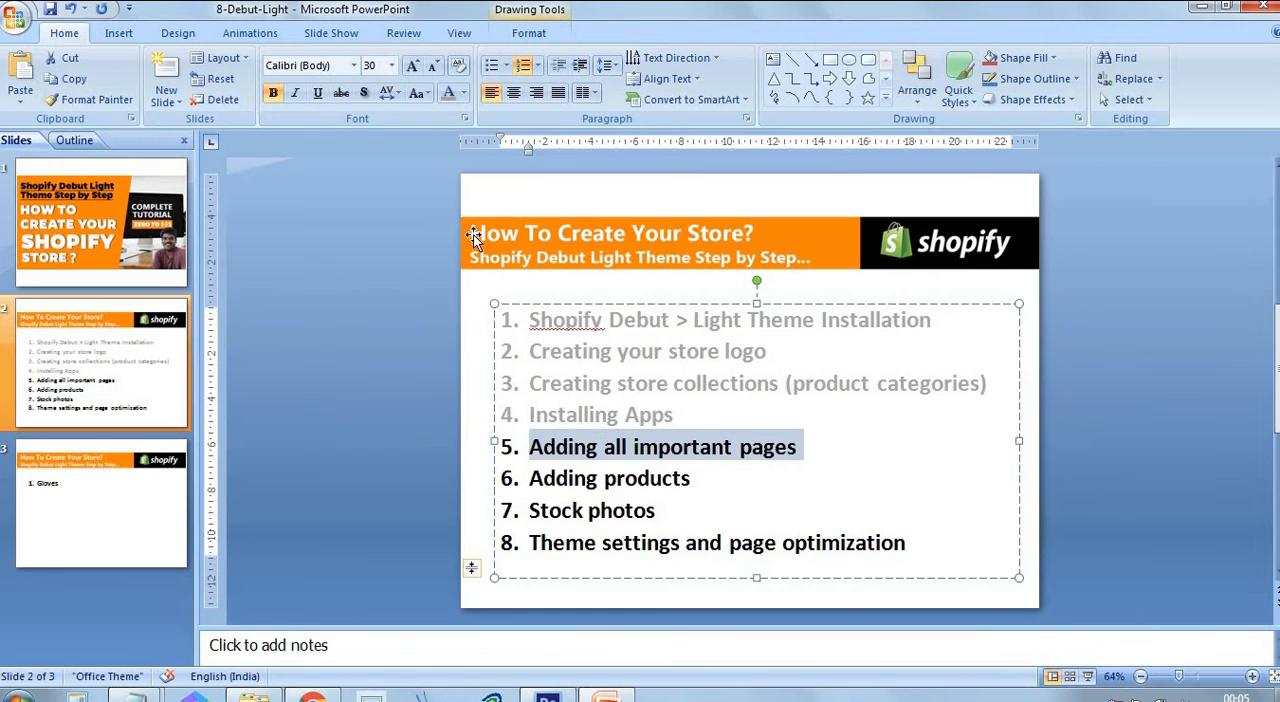
{"action": "left_click", "coordinate": [455, 96]}
{"action": "left_click", "coordinate": [803, 384]}
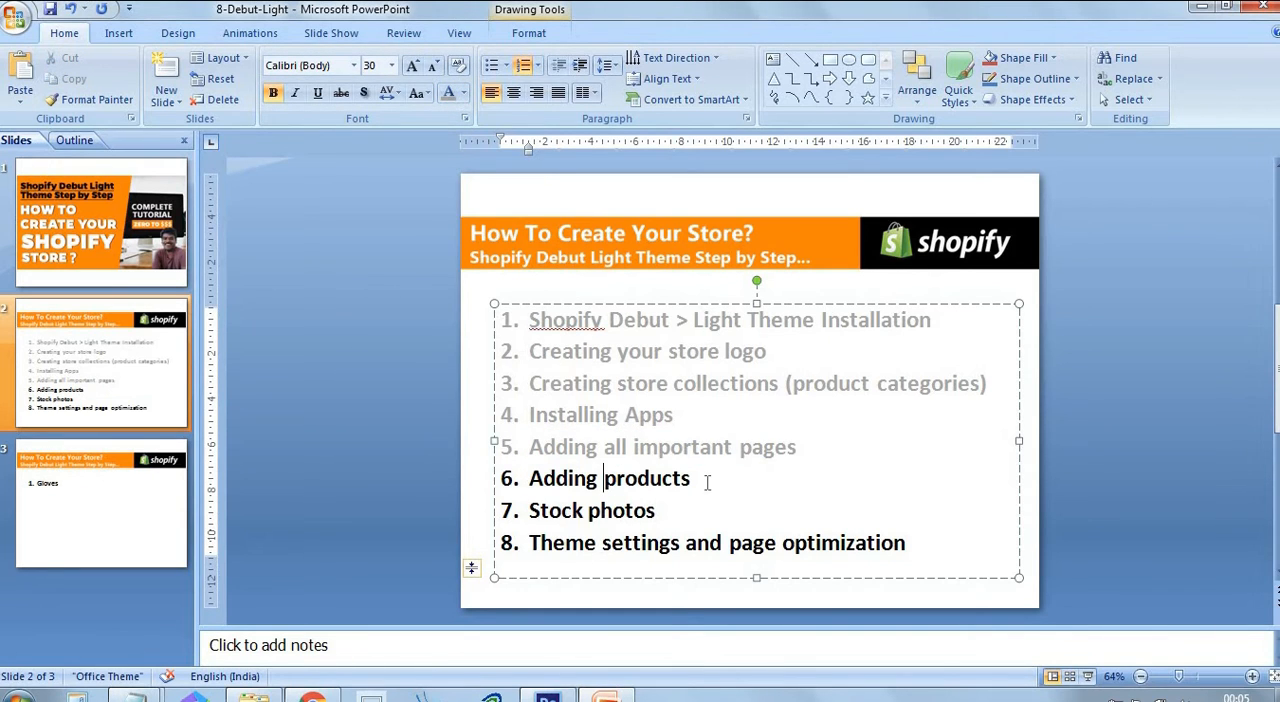
{"action": "left_click_drag", "start_coordinate": [707, 483], "coordinate": [551, 481]}
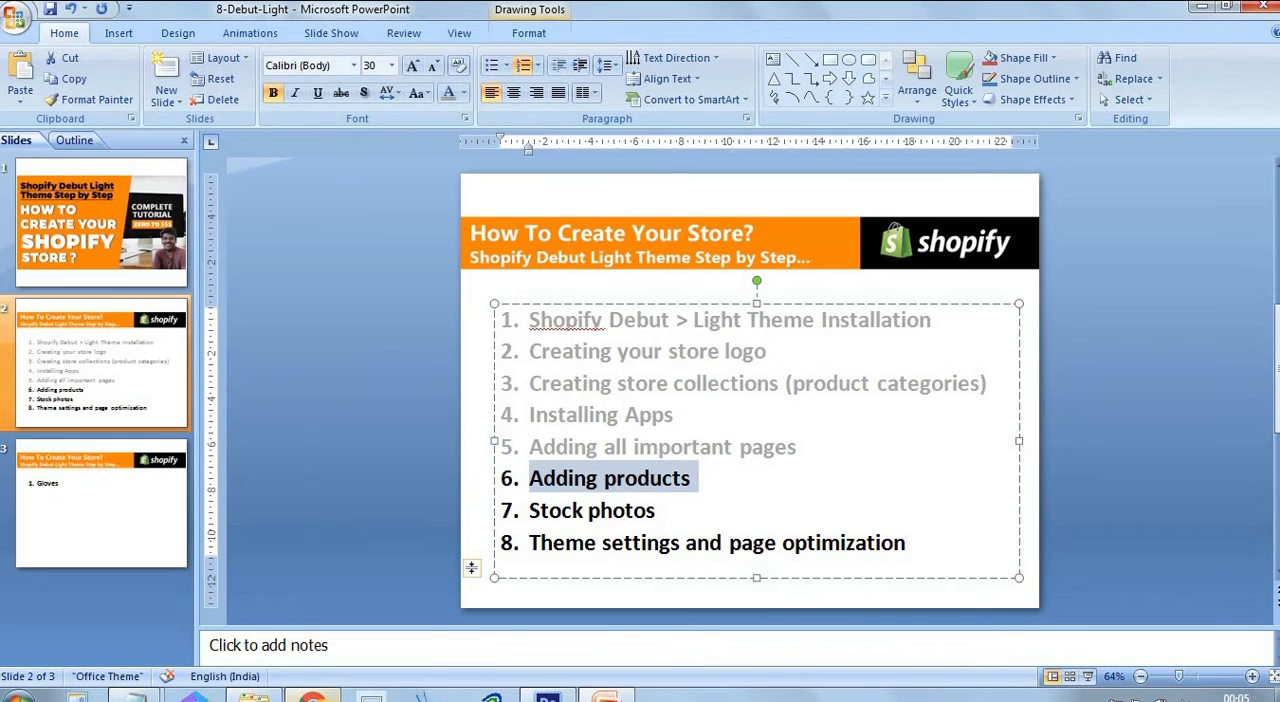
Switch to EPROLO in the browser and add the Compass Design Dive Gloves from the product results to the import list.
{"action": "left_click", "coordinate": [313, 696]}
{"action": "left_click", "coordinate": [320, 22]}
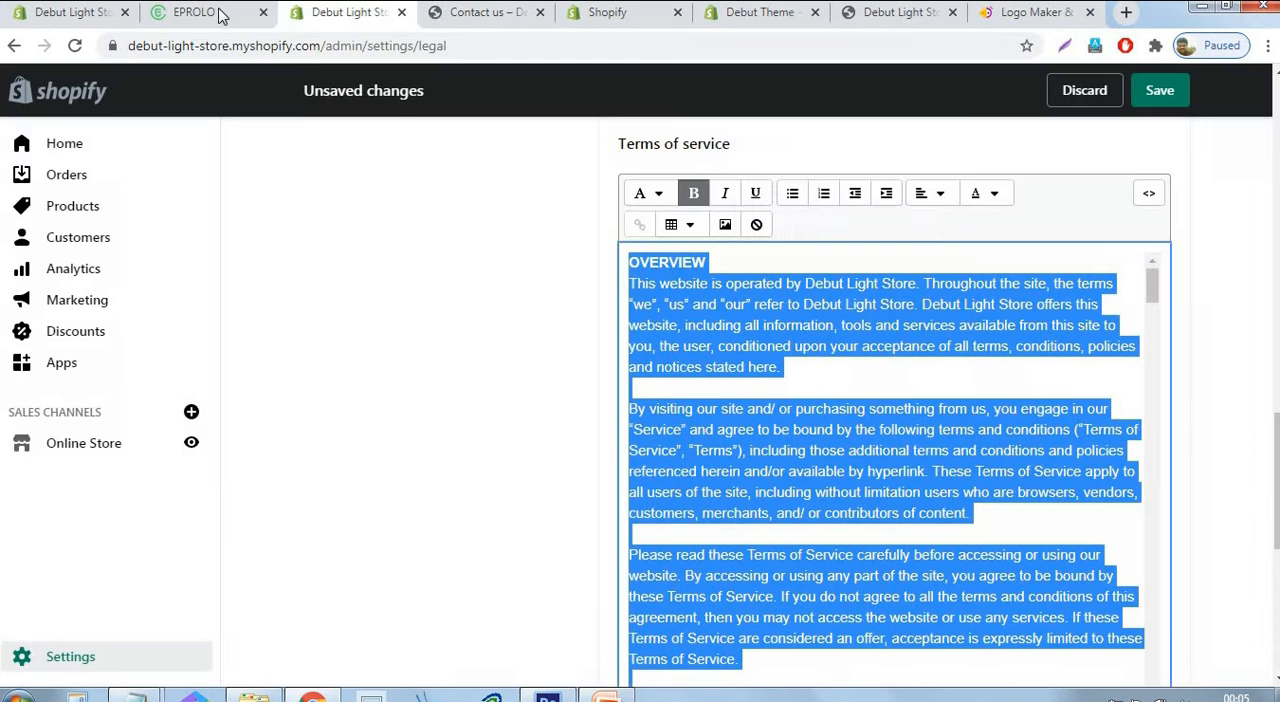
{"action": "left_click", "coordinate": [222, 14]}
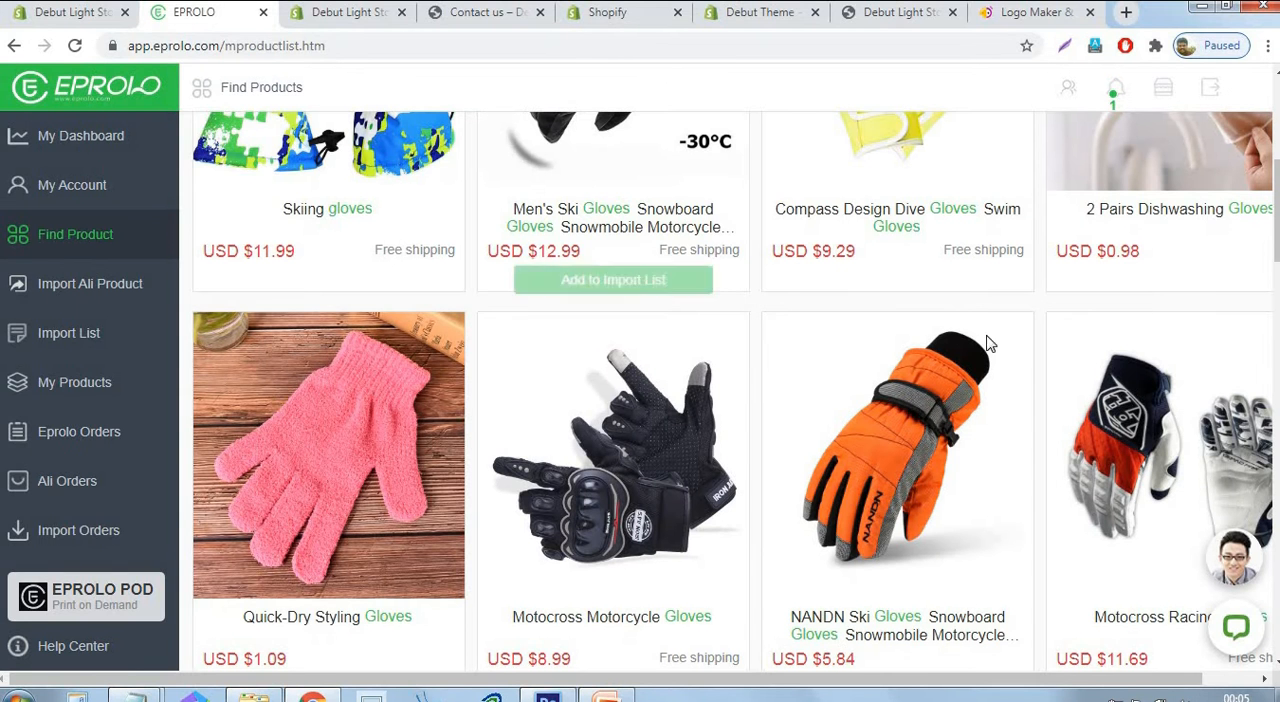
{"action": "scroll", "coordinate": [812, 343], "scroll_direction": "up", "scroll_amount": 4}
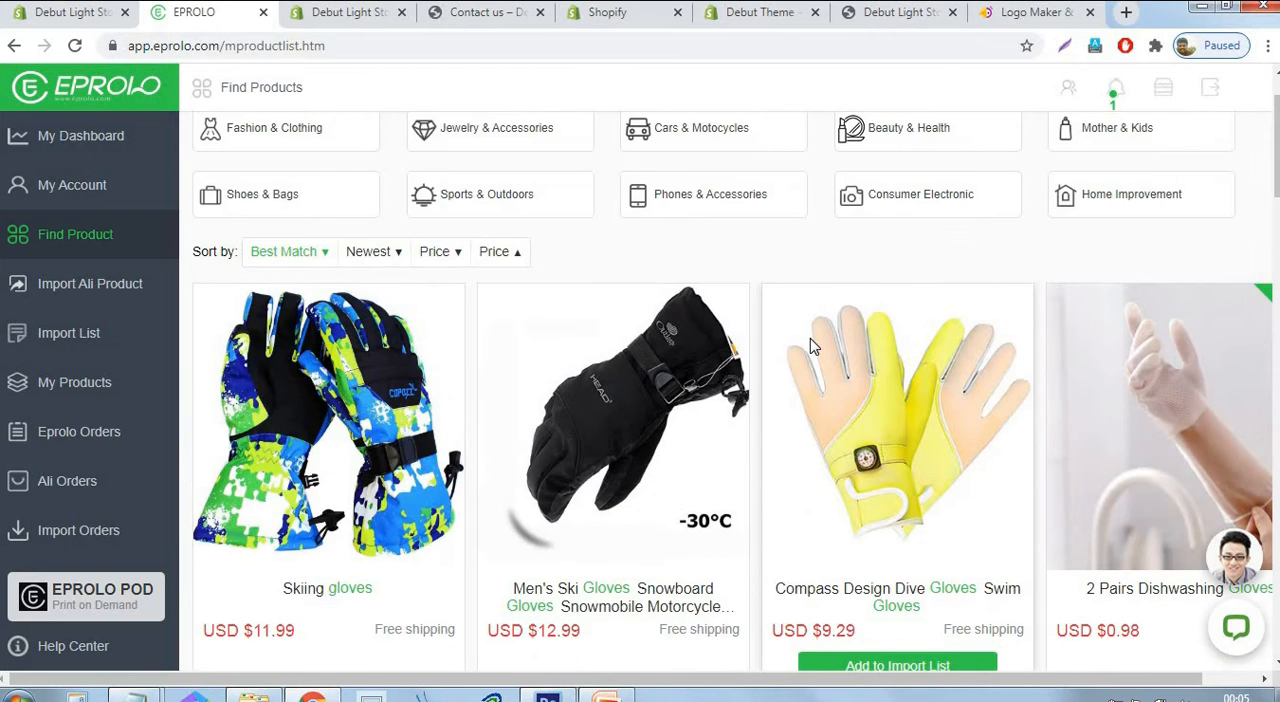
{"action": "scroll", "coordinate": [810, 345], "scroll_direction": "down", "scroll_amount": 1}
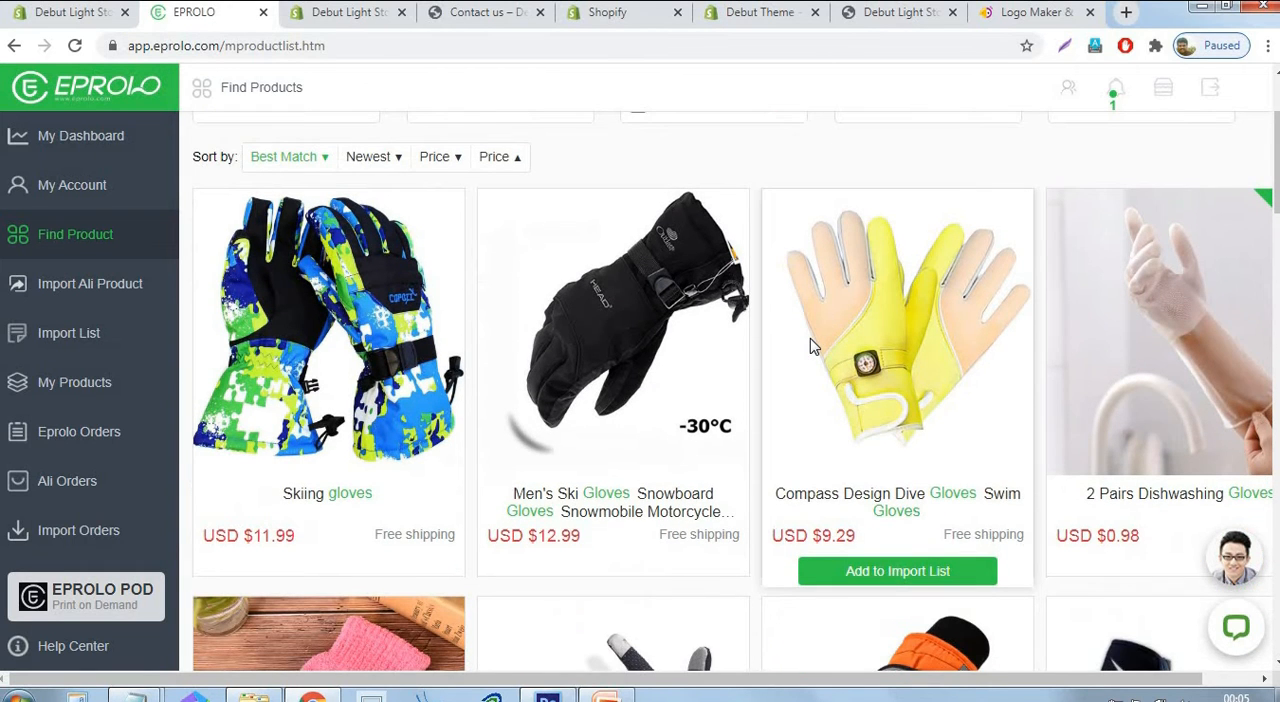
{"action": "scroll", "coordinate": [992, 300], "scroll_direction": "down", "scroll_amount": 2}
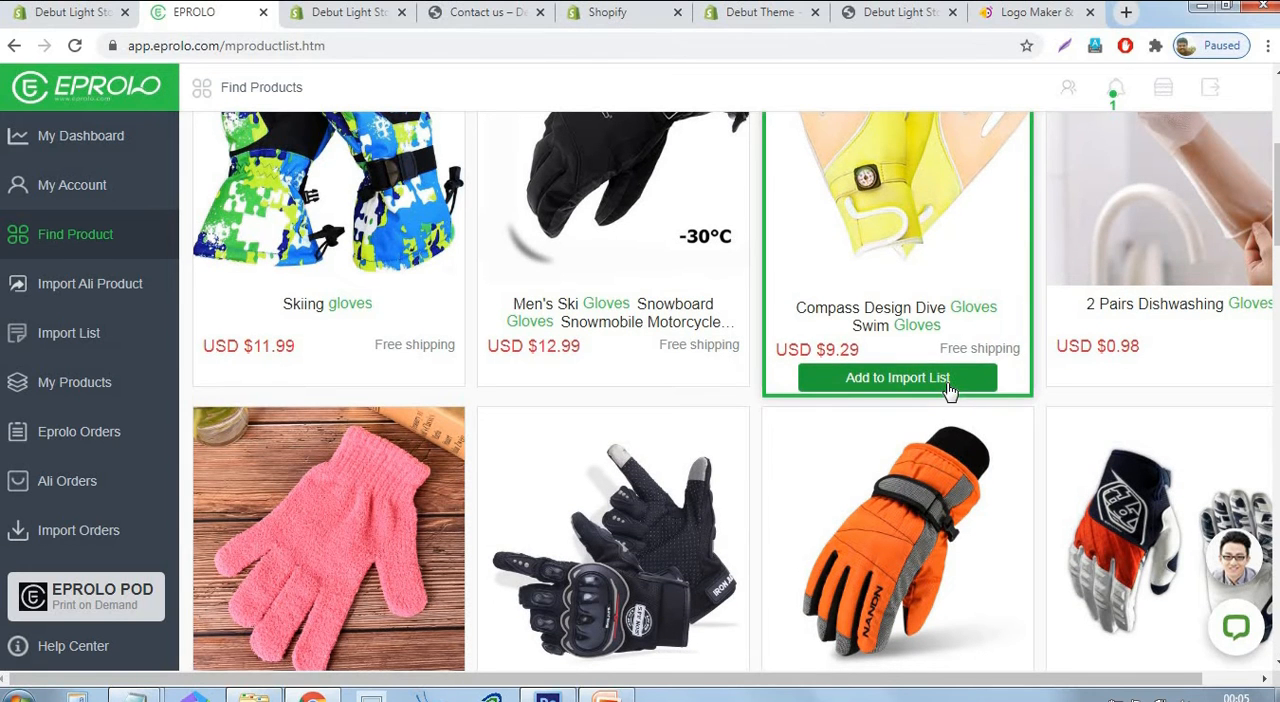
{"action": "scroll", "coordinate": [860, 352], "scroll_direction": "up", "scroll_amount": 1}
{"action": "scroll", "coordinate": [862, 353], "scroll_direction": "up", "scroll_amount": 3}
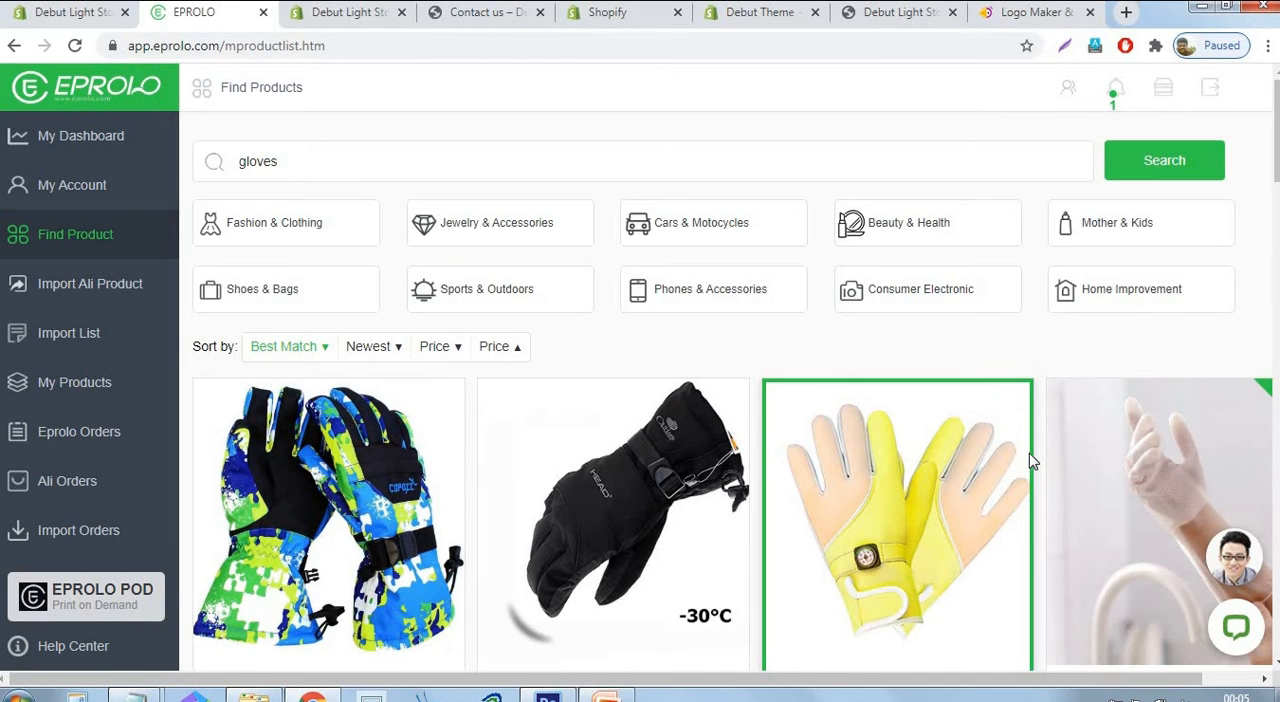
Add the Quick-Dry Styling Gloves, Motocross Motorcycle Gloves and NANDN Ski Gloves to the import list.
{"action": "scroll", "coordinate": [1034, 477], "scroll_direction": "down", "scroll_amount": 3}
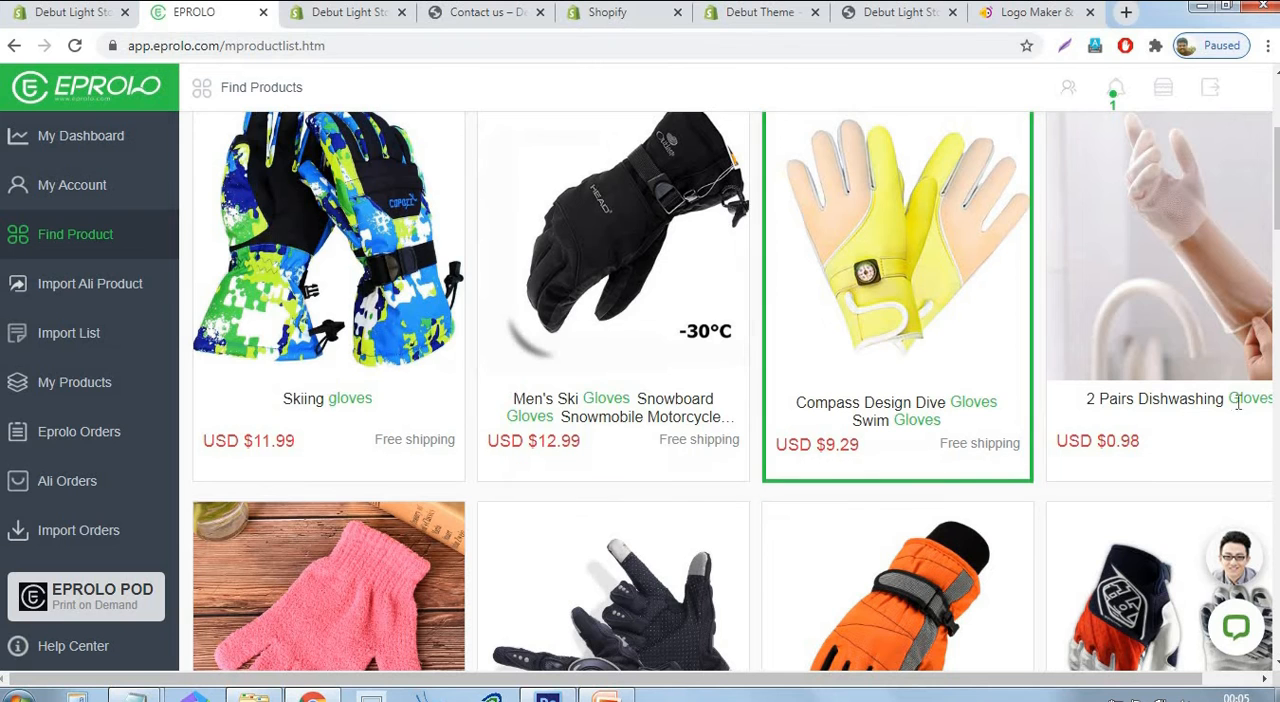
{"action": "mouse_move", "coordinate": [1132, 404]}
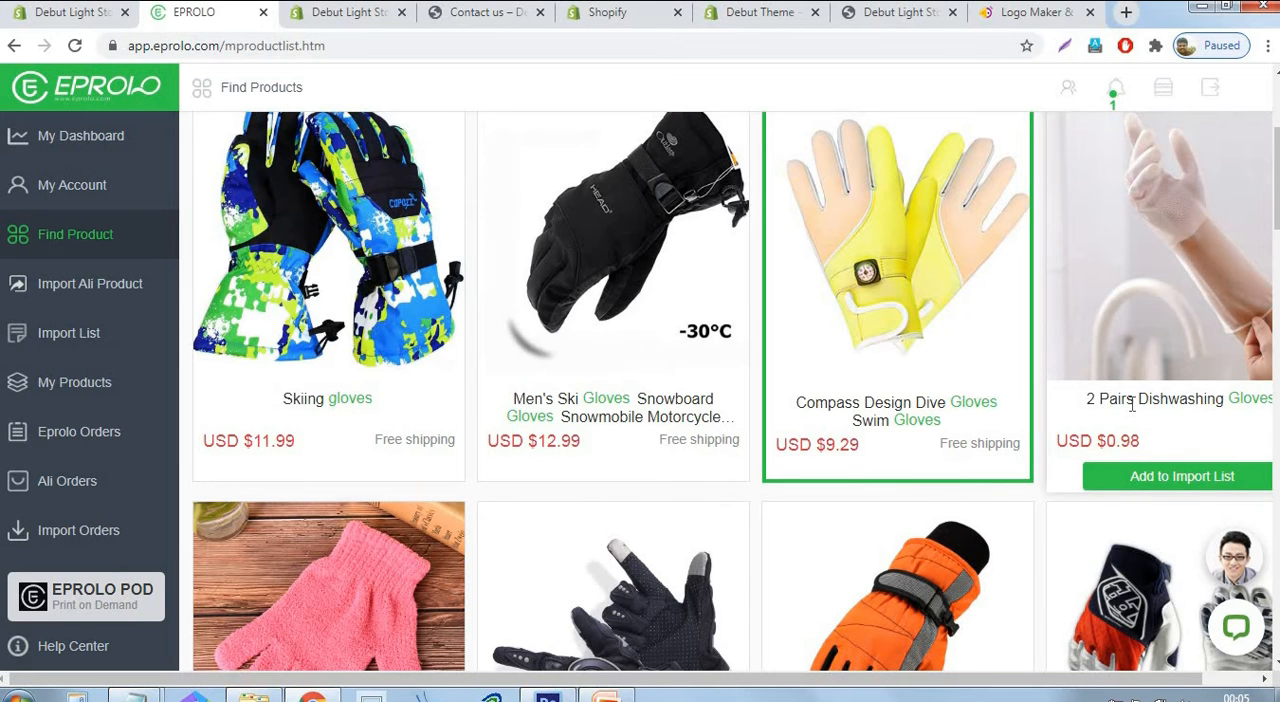
{"action": "scroll", "coordinate": [1132, 404], "scroll_direction": "down", "scroll_amount": 3}
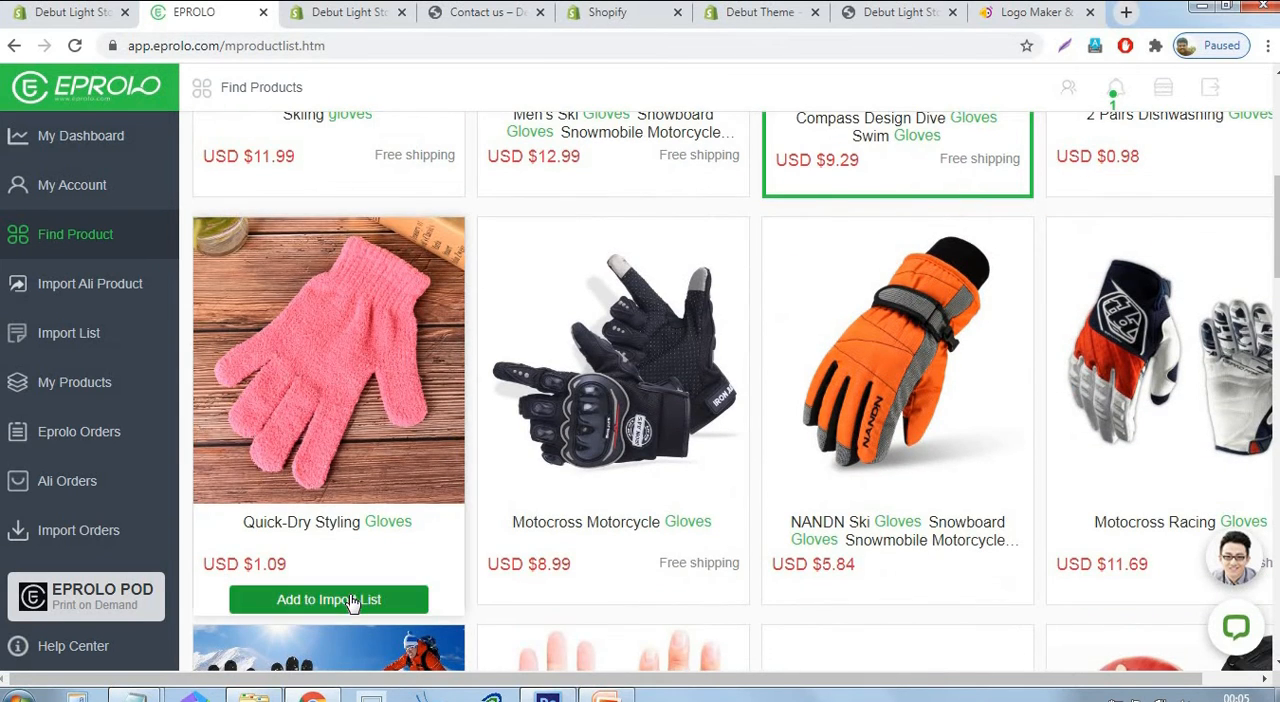
{"action": "left_click", "coordinate": [352, 600]}
{"action": "left_click", "coordinate": [613, 597]}
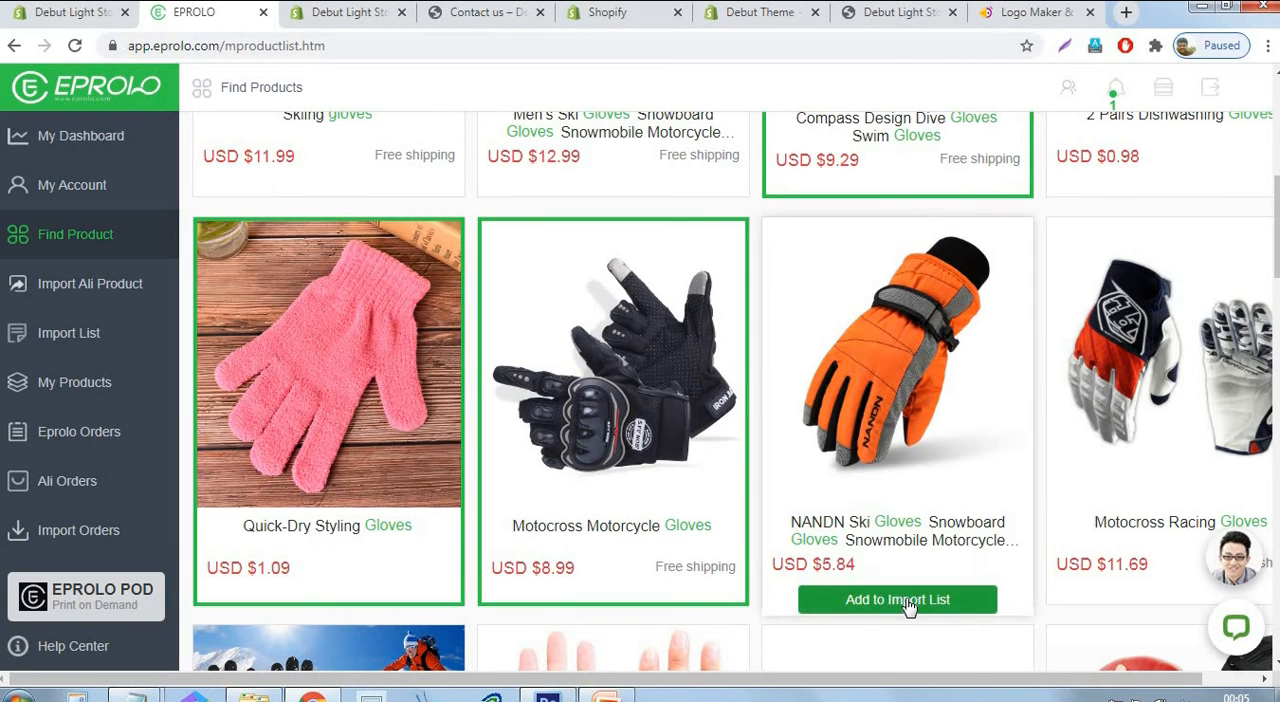
{"action": "left_click", "coordinate": [908, 600]}
Add the Waterproof Fleece Thermal Heated Ski Gloves, Half Finger Fitness Gloves, Boxing Leather Gloves and Boxing Gloves Pads to the import list.
{"action": "scroll", "coordinate": [1026, 517], "scroll_direction": "down", "scroll_amount": 3}
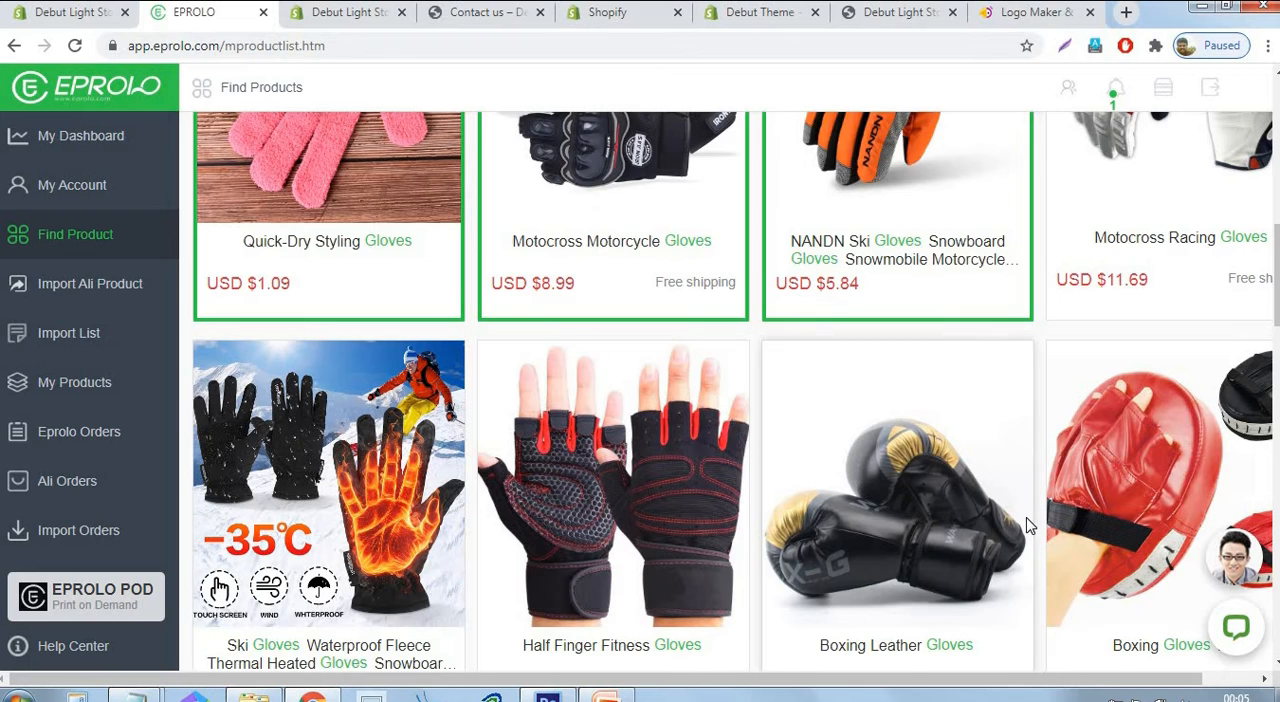
{"action": "scroll", "coordinate": [1026, 517], "scroll_direction": "down", "scroll_amount": 2}
{"action": "mouse_move", "coordinate": [614, 531]}
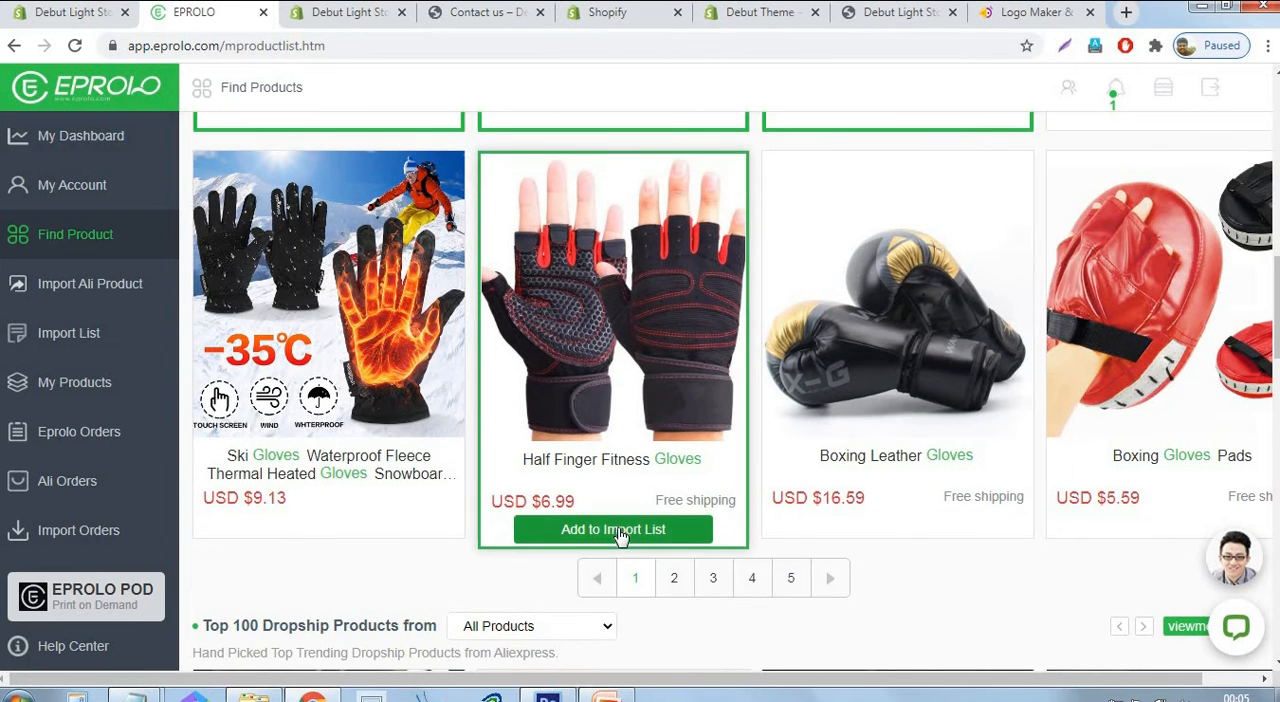
{"action": "left_click", "coordinate": [645, 529]}
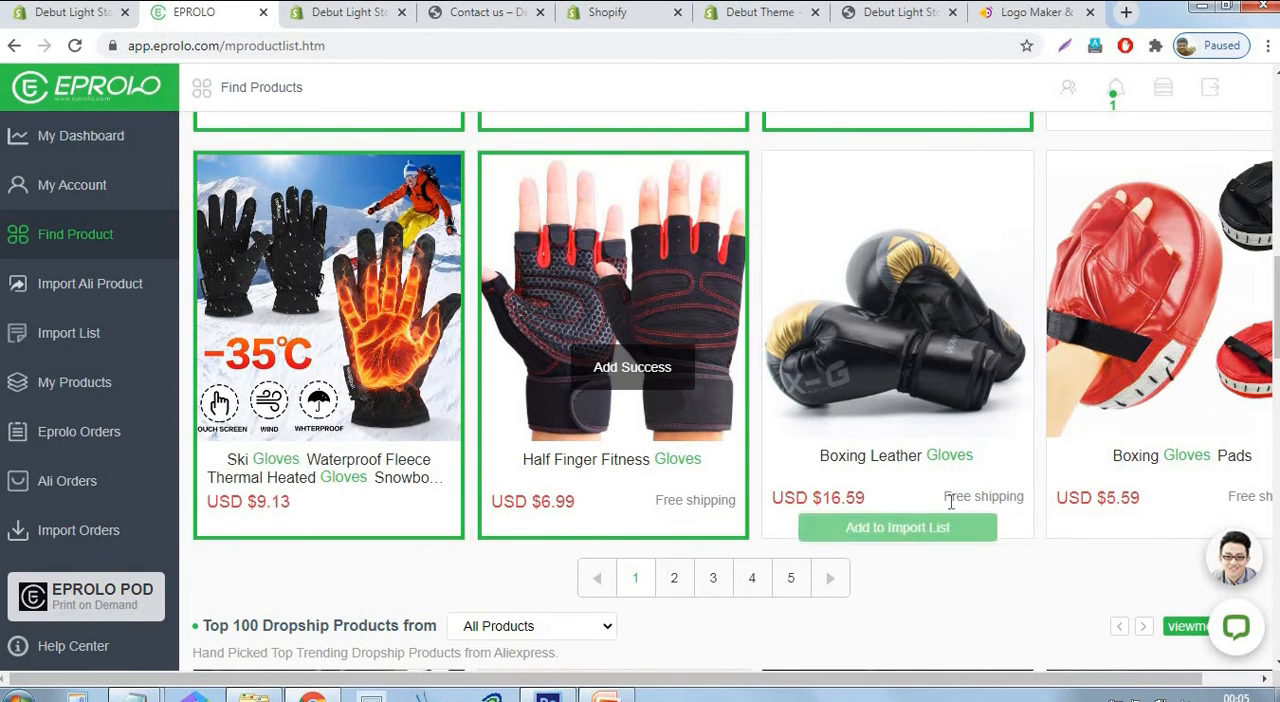
{"action": "left_click", "coordinate": [943, 529]}
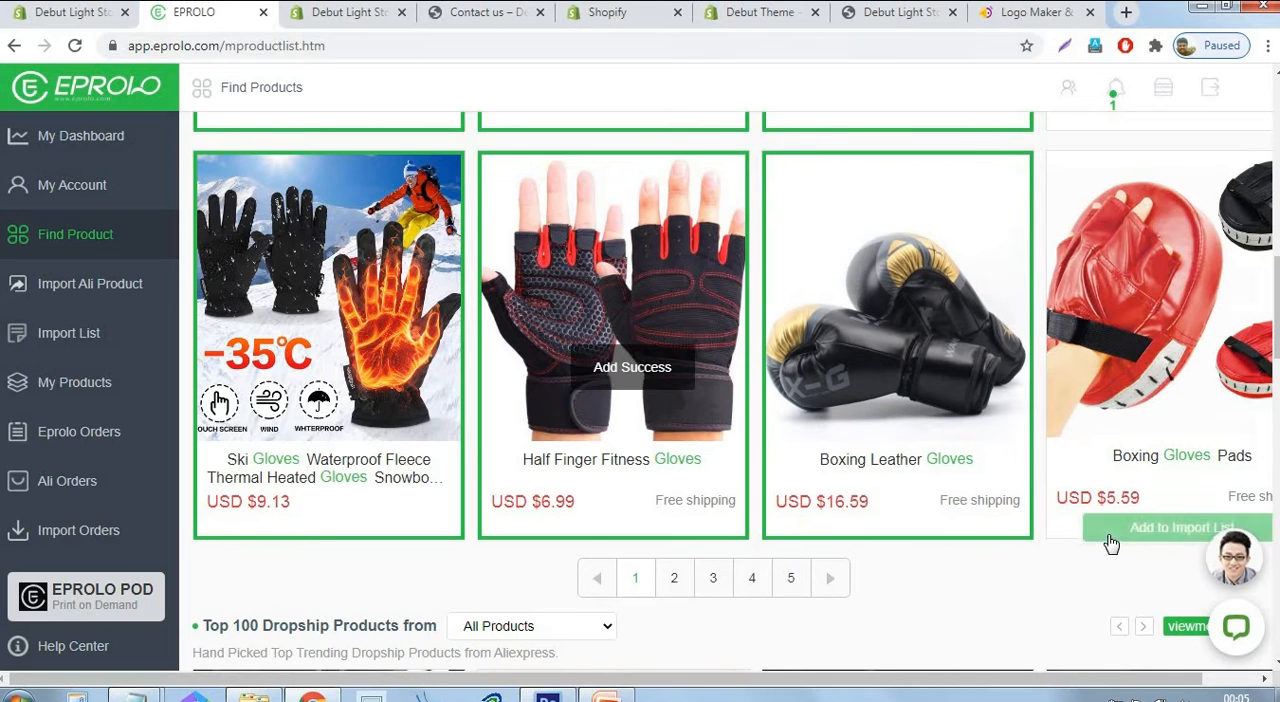
{"action": "left_click", "coordinate": [1111, 543]}
Add the Motocross Racing Gloves and the 2 Pairs Dishwashing Gloves to the import list.
{"action": "scroll", "coordinate": [1057, 489], "scroll_direction": "up", "scroll_amount": 2}
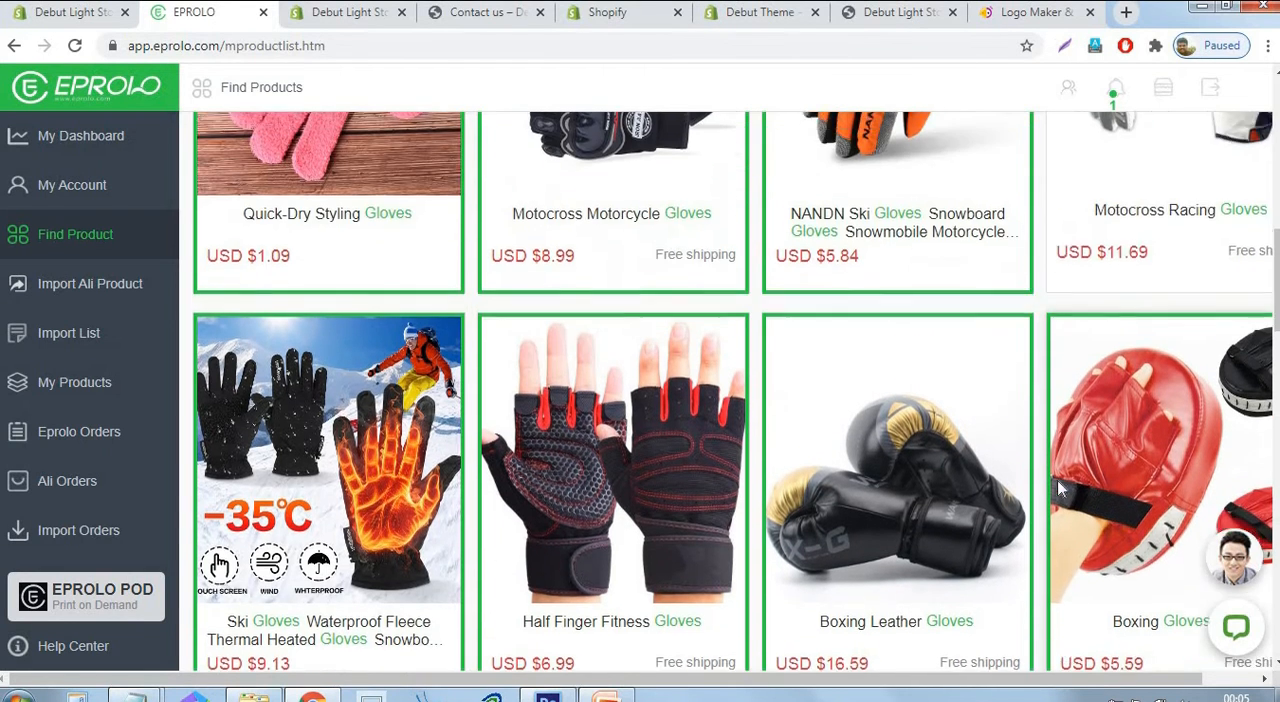
{"action": "scroll", "coordinate": [1057, 480], "scroll_direction": "up", "scroll_amount": 3}
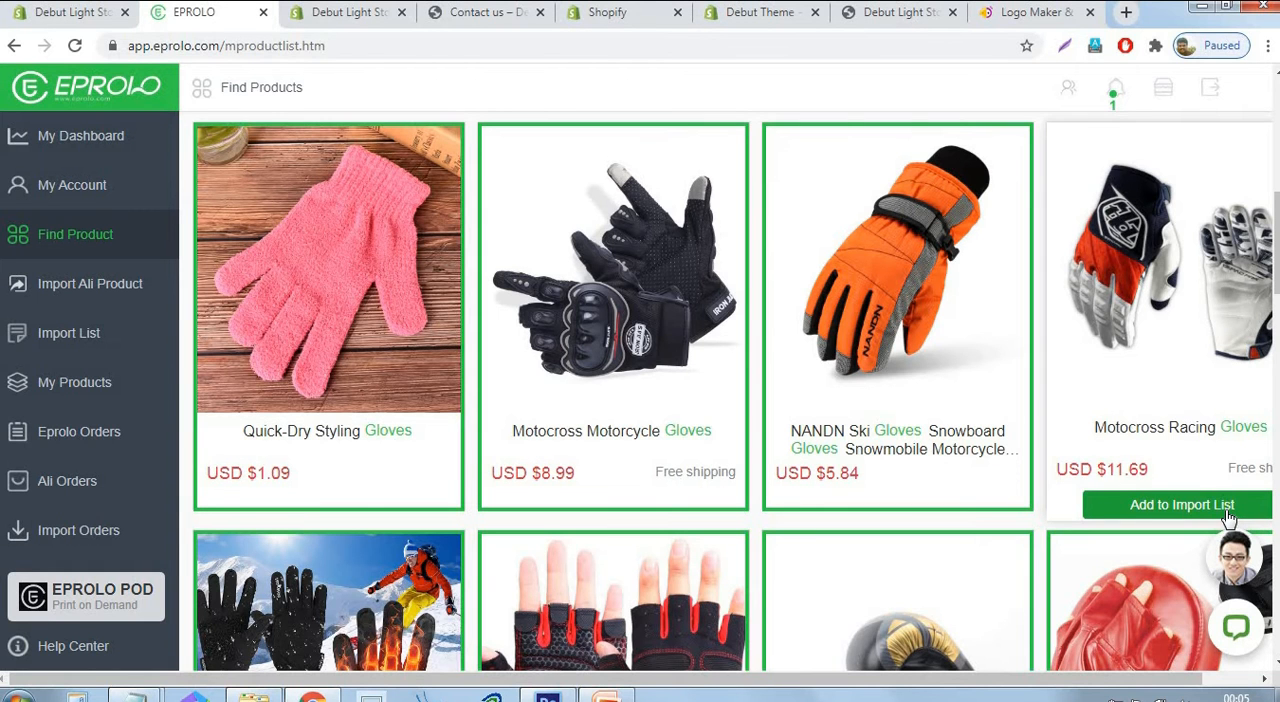
{"action": "left_click", "coordinate": [1228, 510]}
{"action": "scroll", "coordinate": [1112, 450], "scroll_direction": "up", "scroll_amount": 5}
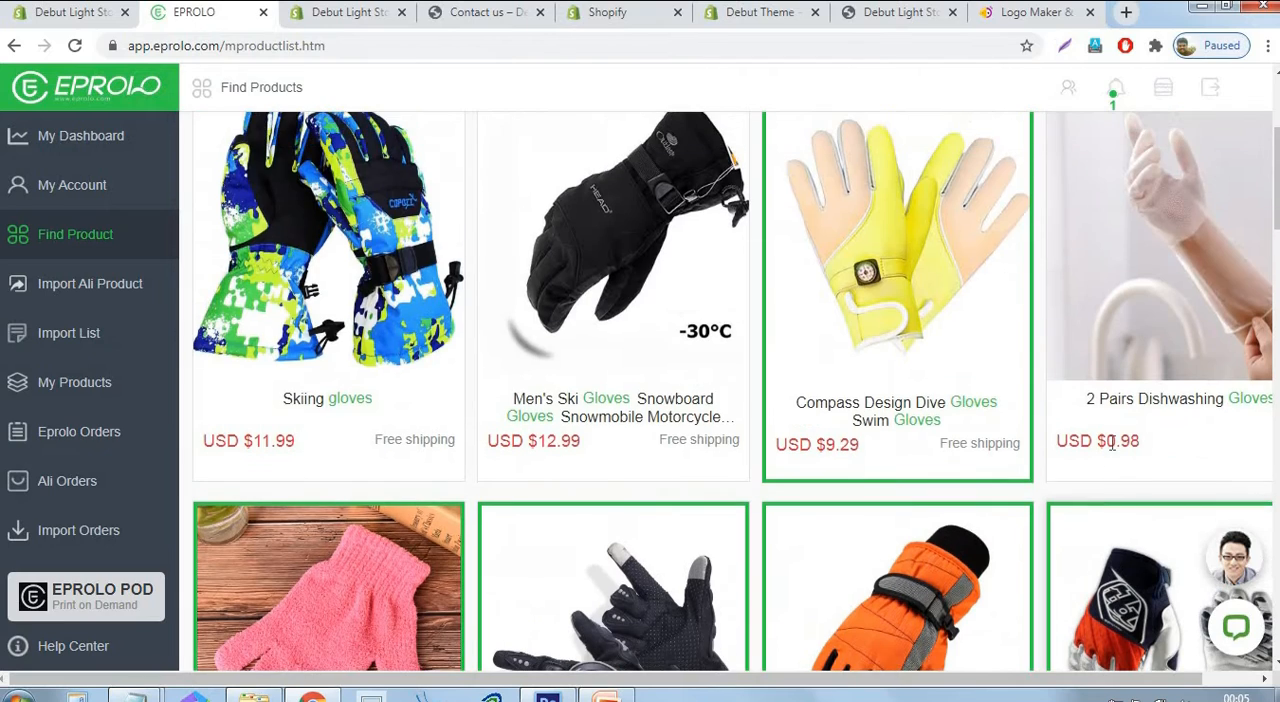
{"action": "scroll", "coordinate": [1112, 445], "scroll_direction": "up", "scroll_amount": 4}
{"action": "scroll", "coordinate": [1129, 437], "scroll_direction": "down", "scroll_amount": 5}
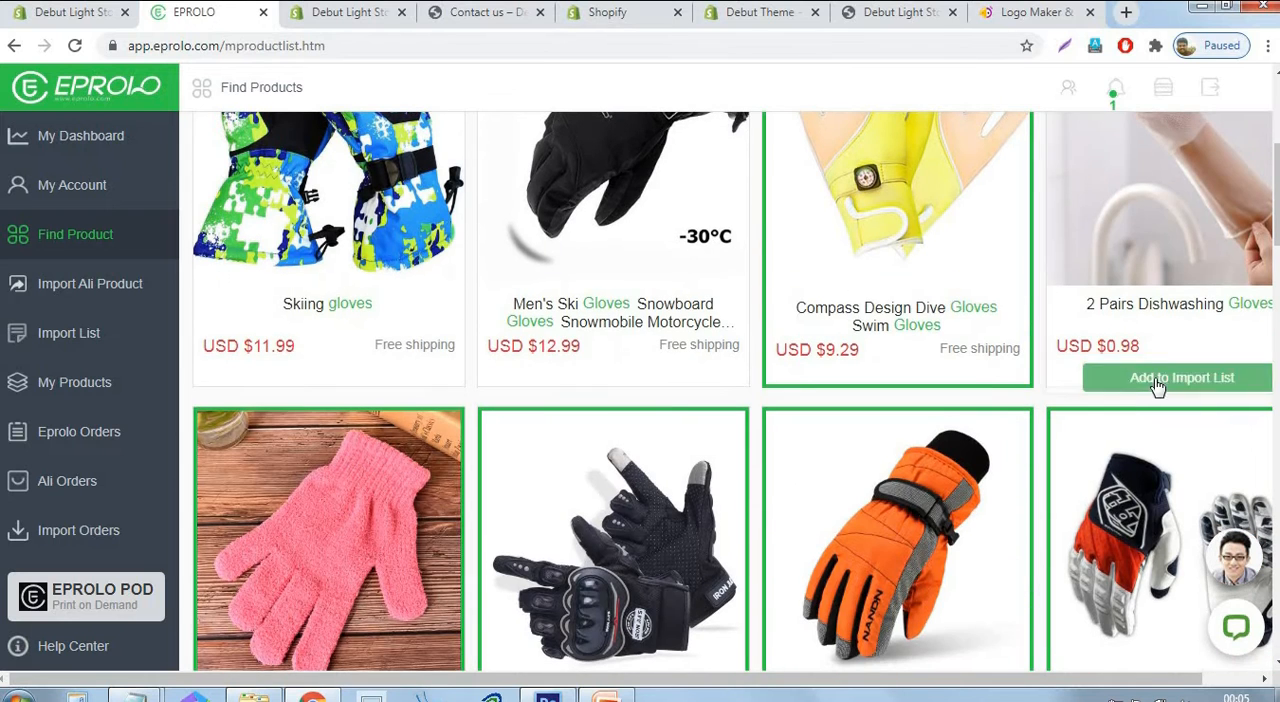
{"action": "left_click", "coordinate": [1157, 380]}
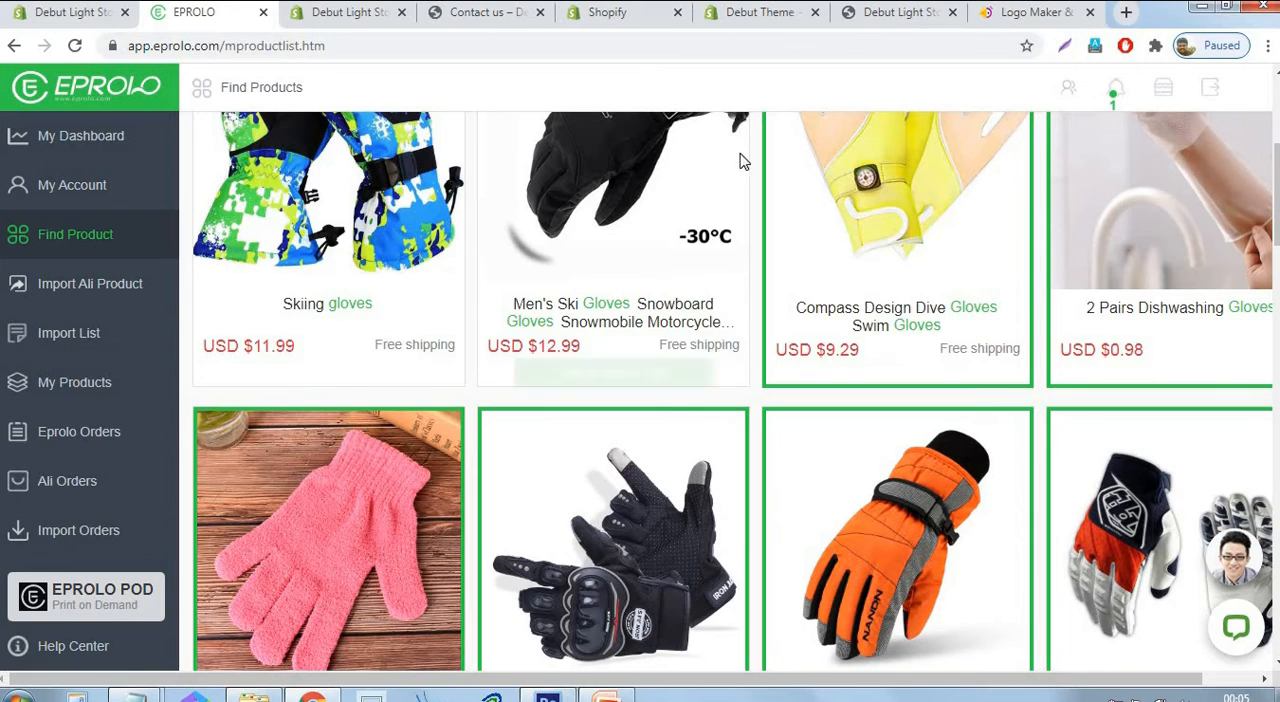
Open the import list, tag the 2 Pairs Dishwashing Gloves as "gloves" and push the product to the store.
{"action": "left_click", "coordinate": [78, 344]}
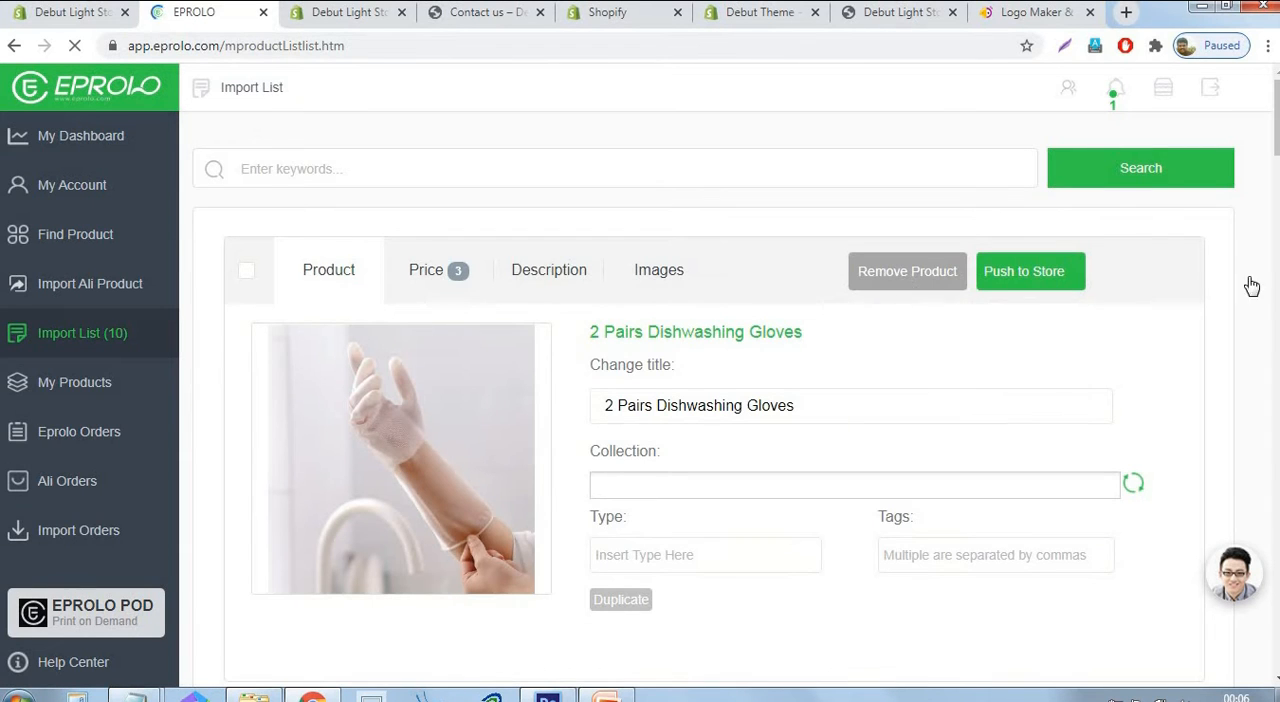
{"action": "scroll", "coordinate": [1248, 284], "scroll_direction": "down", "scroll_amount": 1}
{"action": "scroll", "coordinate": [1248, 284], "scroll_direction": "up", "scroll_amount": 4}
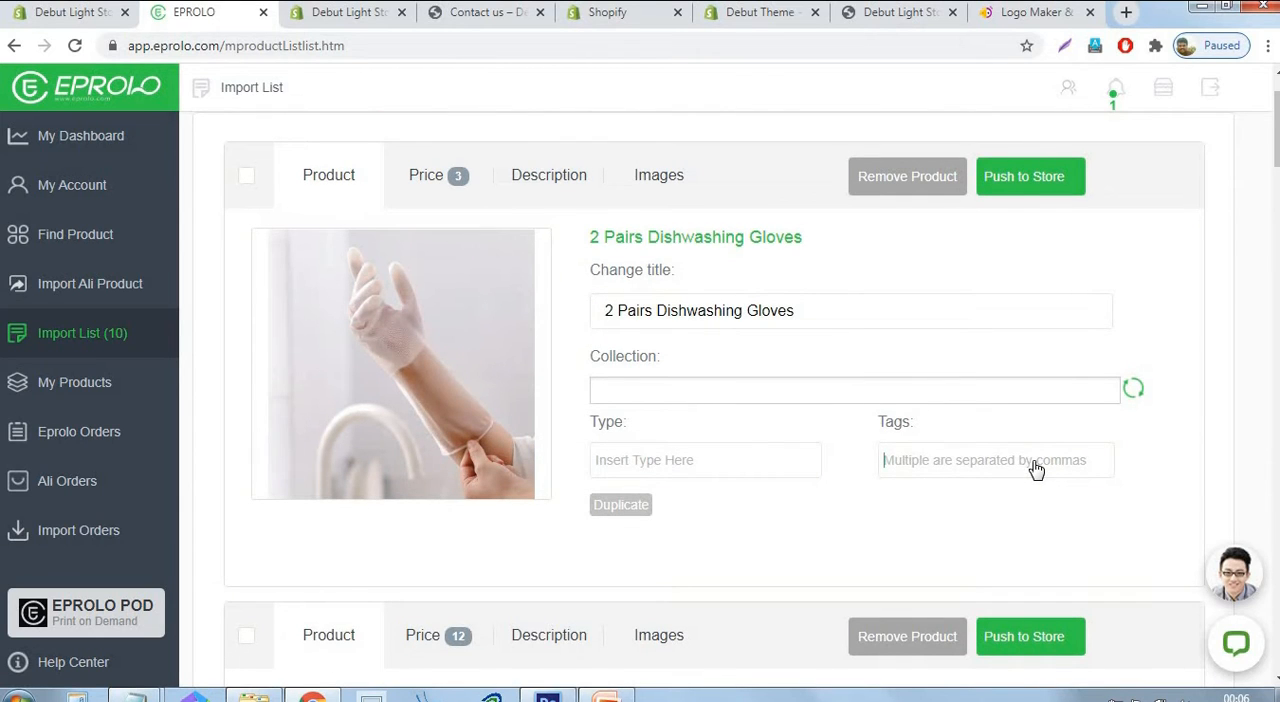
{"action": "type", "text": "gloves"}
{"action": "left_click_drag", "start_coordinate": [928, 462], "coordinate": [826, 466]}
{"action": "key", "text": "ctrl+c"}
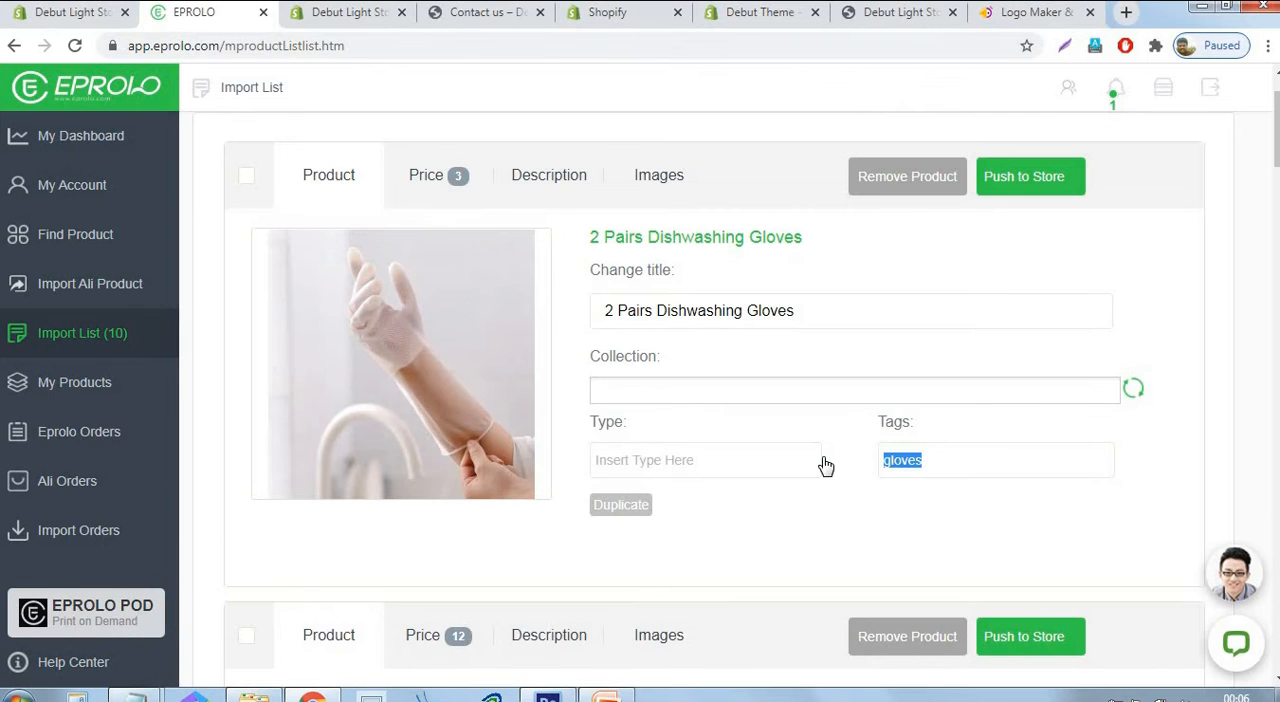
{"action": "left_click", "coordinate": [247, 180]}
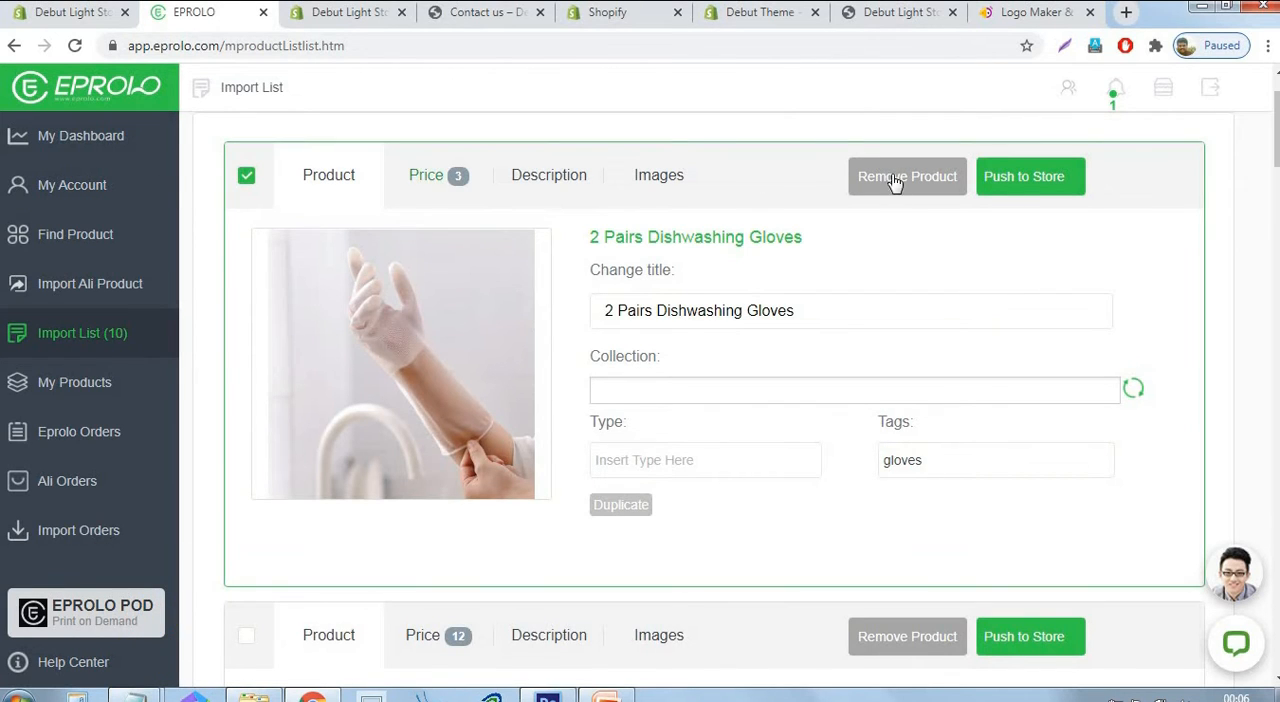
{"action": "left_click", "coordinate": [1022, 180]}
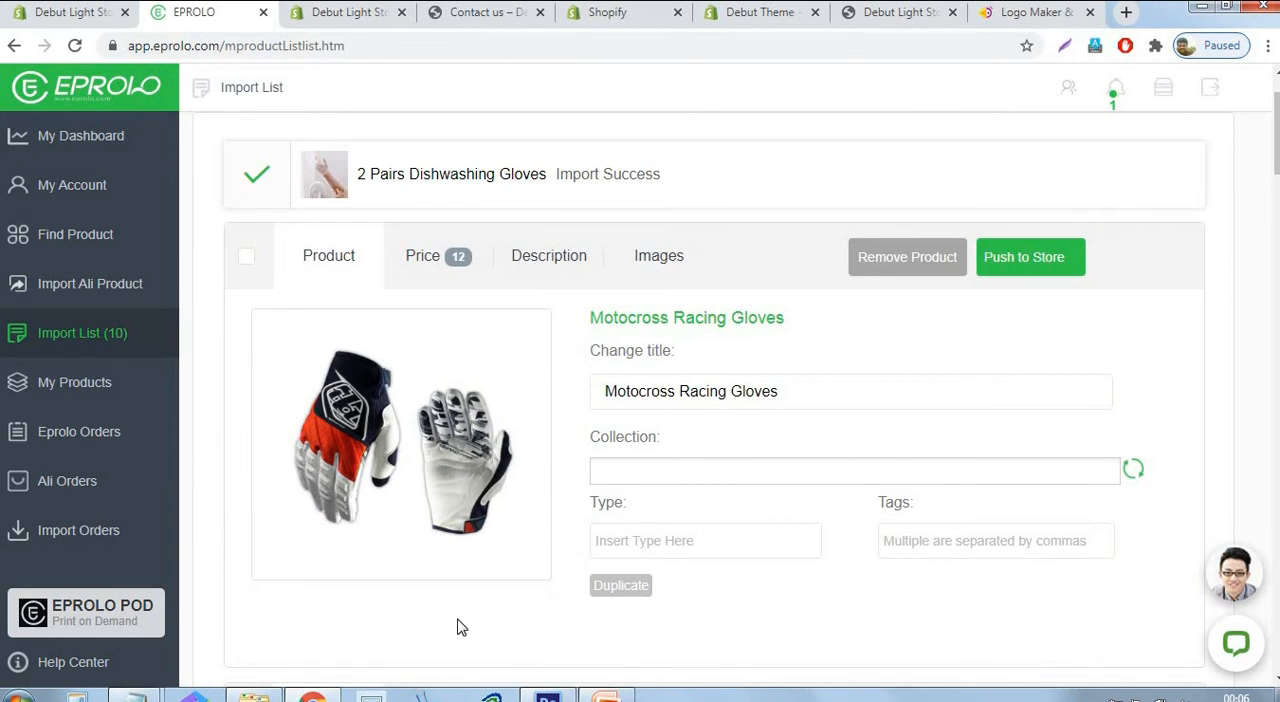
Select the Motocross Racing Gloves, tag them "gloves" and push the product to the store.
{"action": "left_click", "coordinate": [245, 262]}
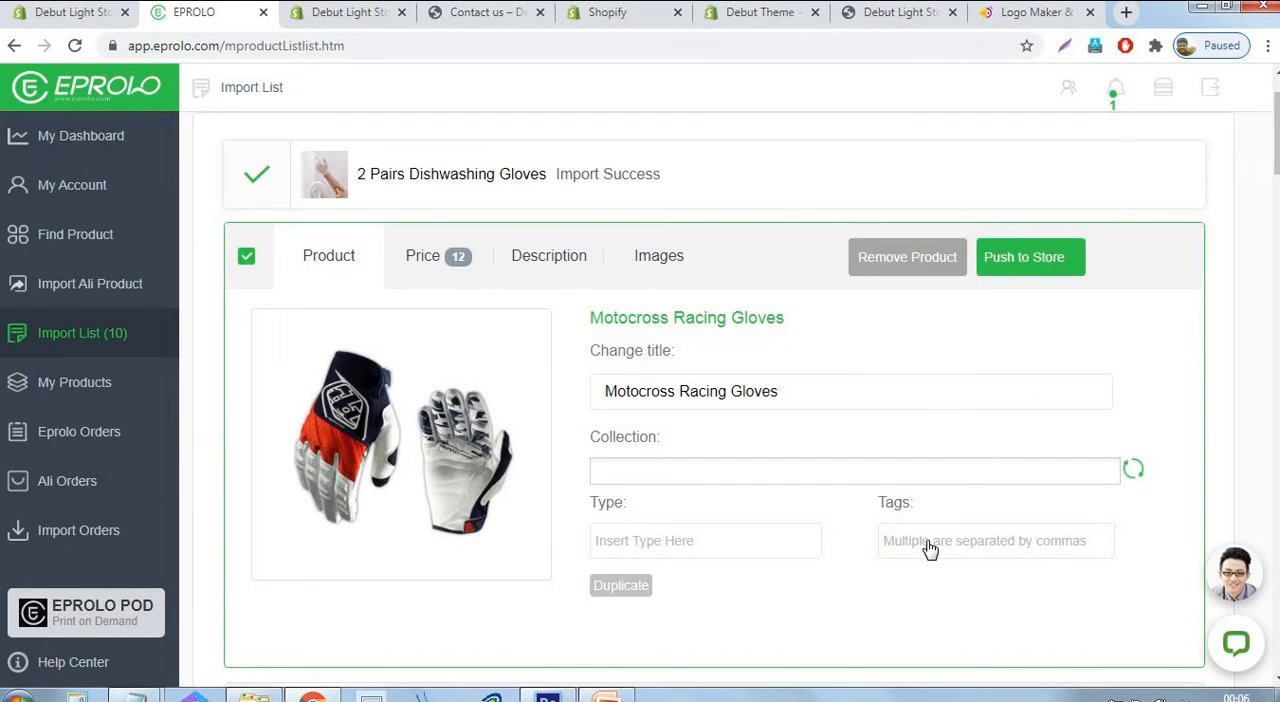
{"action": "type", "text": "gloves"}
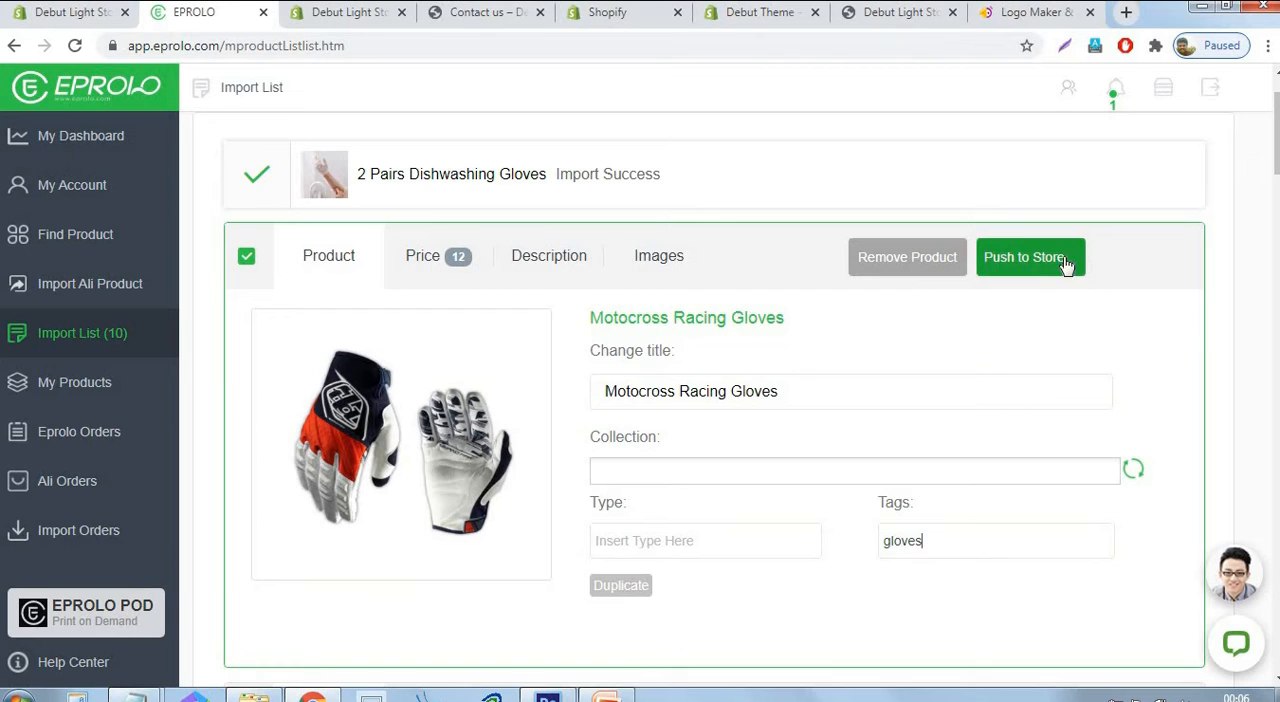
{"action": "left_click", "coordinate": [1022, 250]}
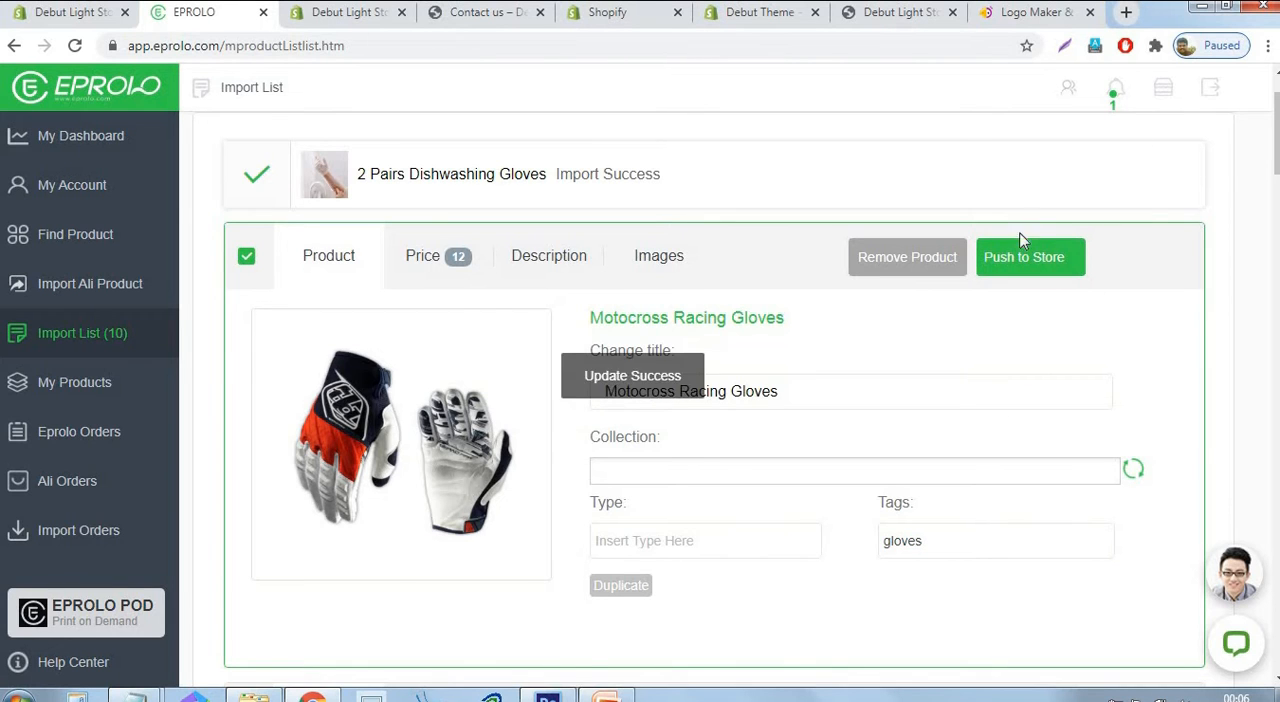
Select the Boxing Gloves Pads, tag them "gloves" and push the product to the store.
{"action": "left_click", "coordinate": [247, 339]}
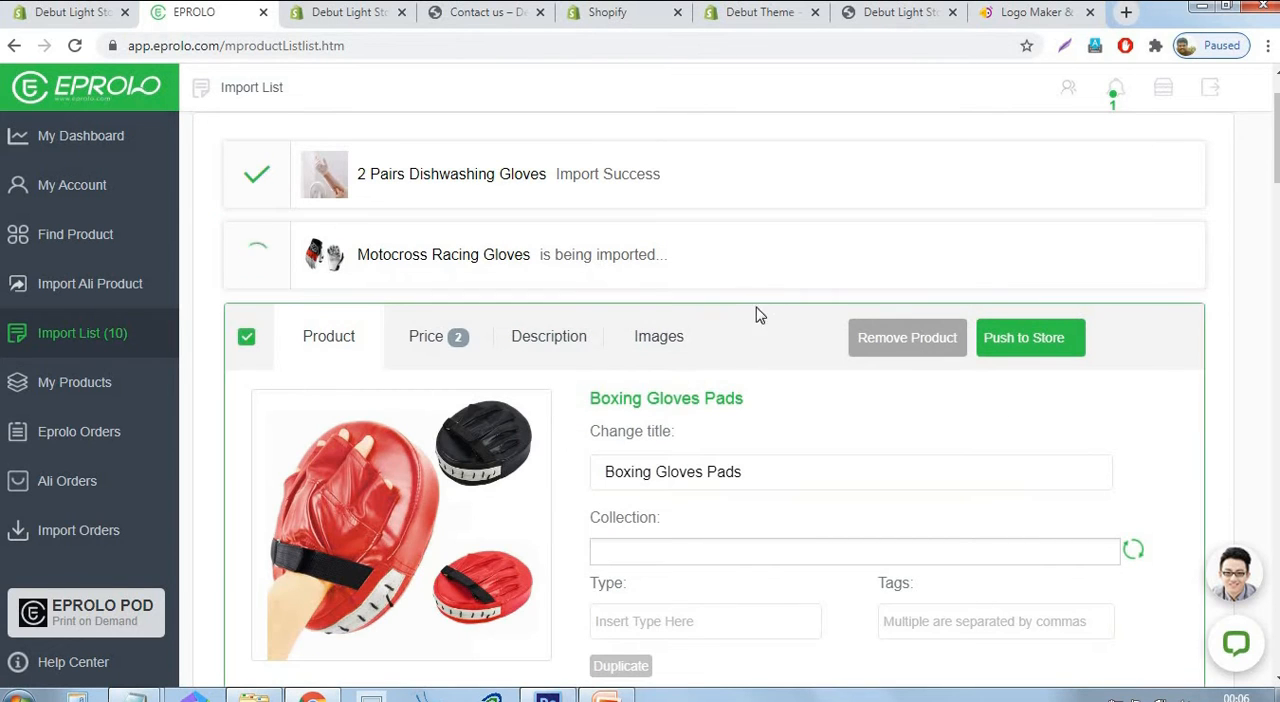
{"action": "scroll", "coordinate": [930, 434], "scroll_direction": "down", "scroll_amount": 2}
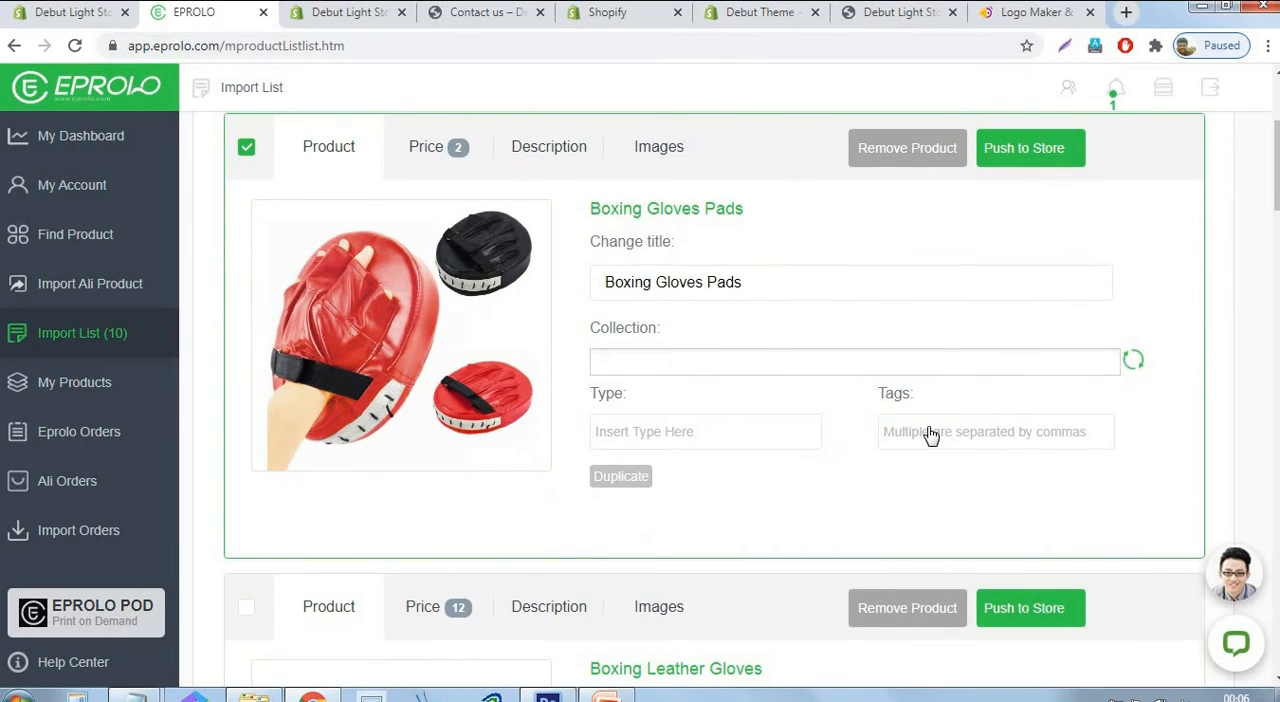
{"action": "type", "text": "gloves"}
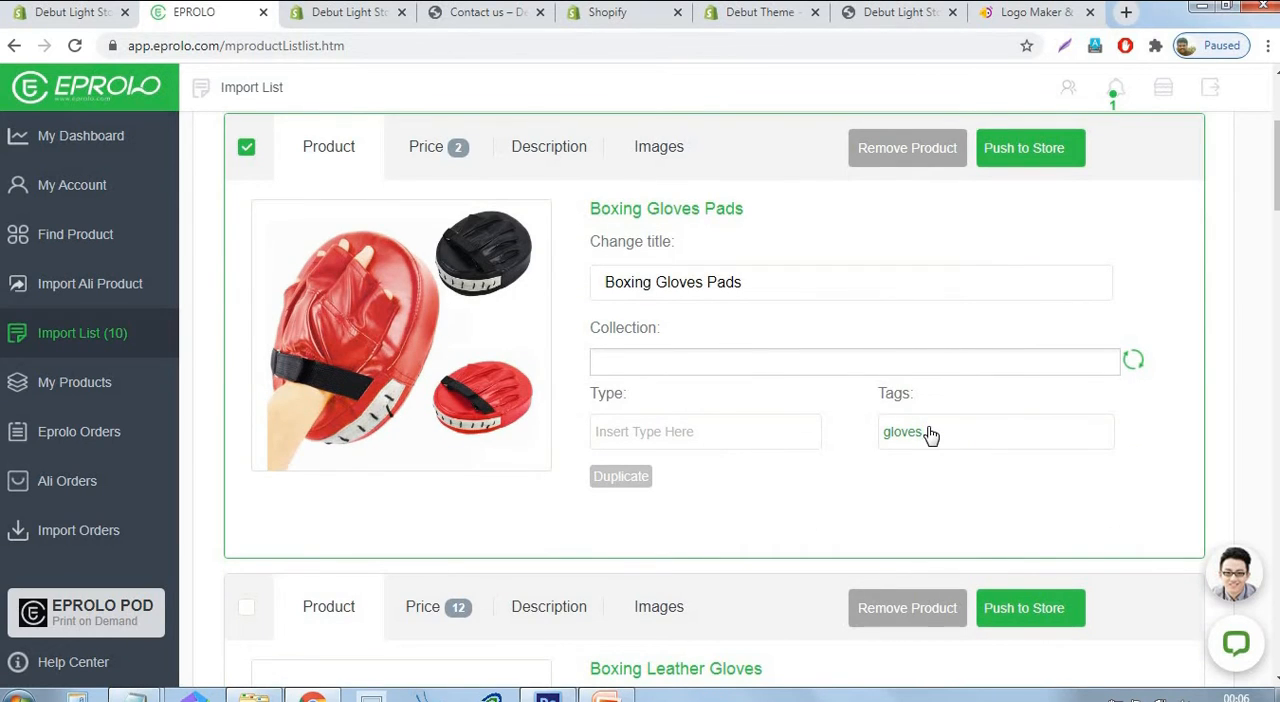
{"action": "left_click", "coordinate": [1050, 158]}
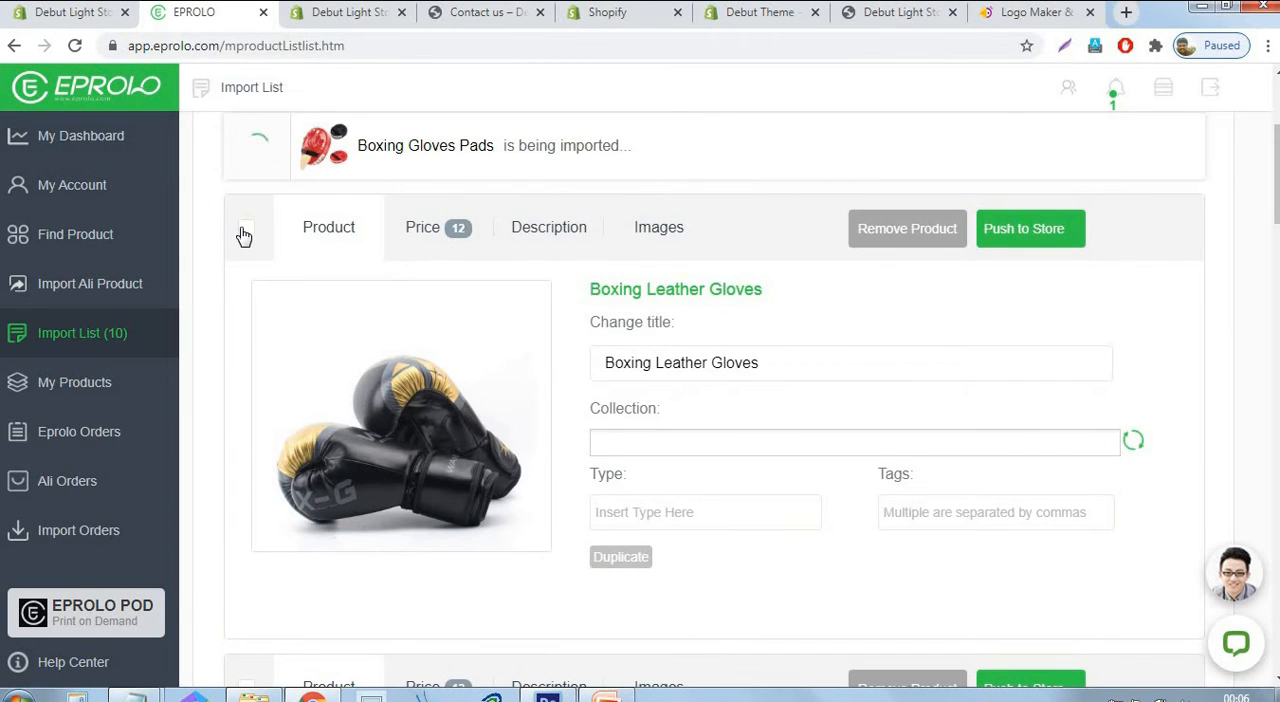
Select the Boxing Leather Gloves, tag them "gloves" and push the product to the store.
{"action": "left_click", "coordinate": [244, 236]}
{"action": "scroll", "coordinate": [1043, 326], "scroll_direction": "down", "scroll_amount": 3}
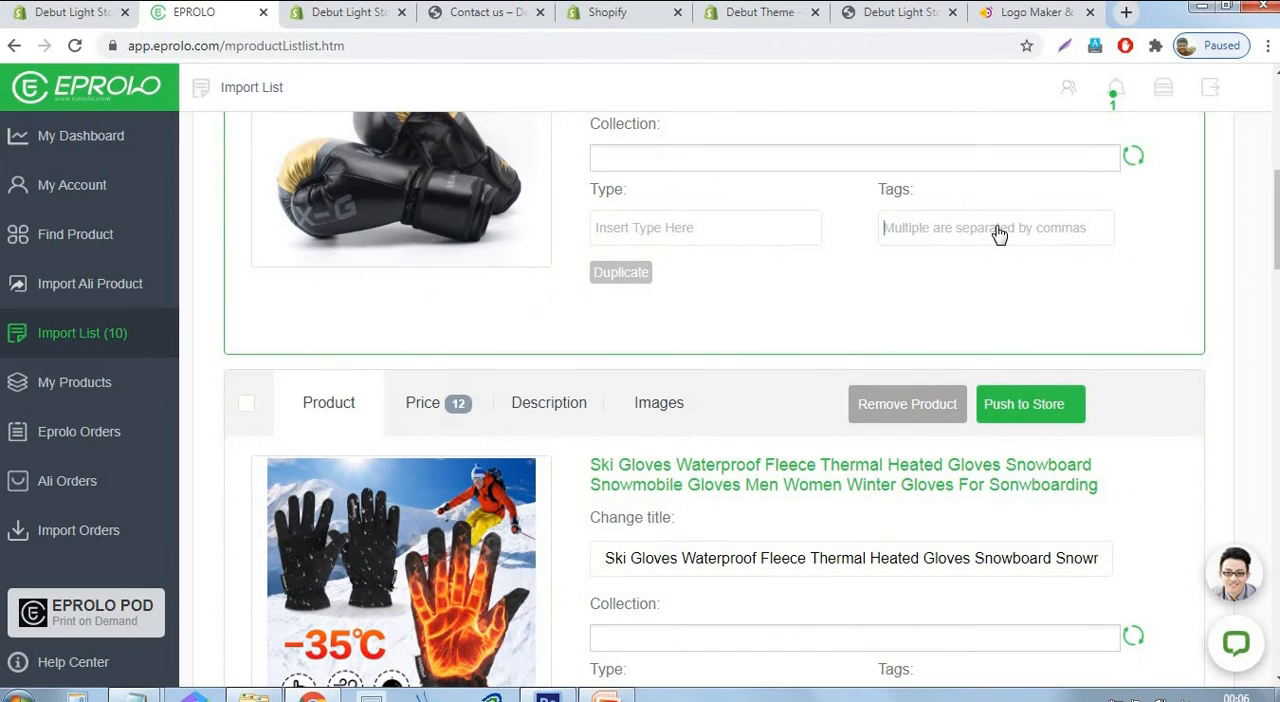
{"action": "left_click", "coordinate": [998, 233]}
{"action": "key", "text": "ctrl+v"}
{"action": "scroll", "coordinate": [998, 233], "scroll_direction": "up", "scroll_amount": 3}
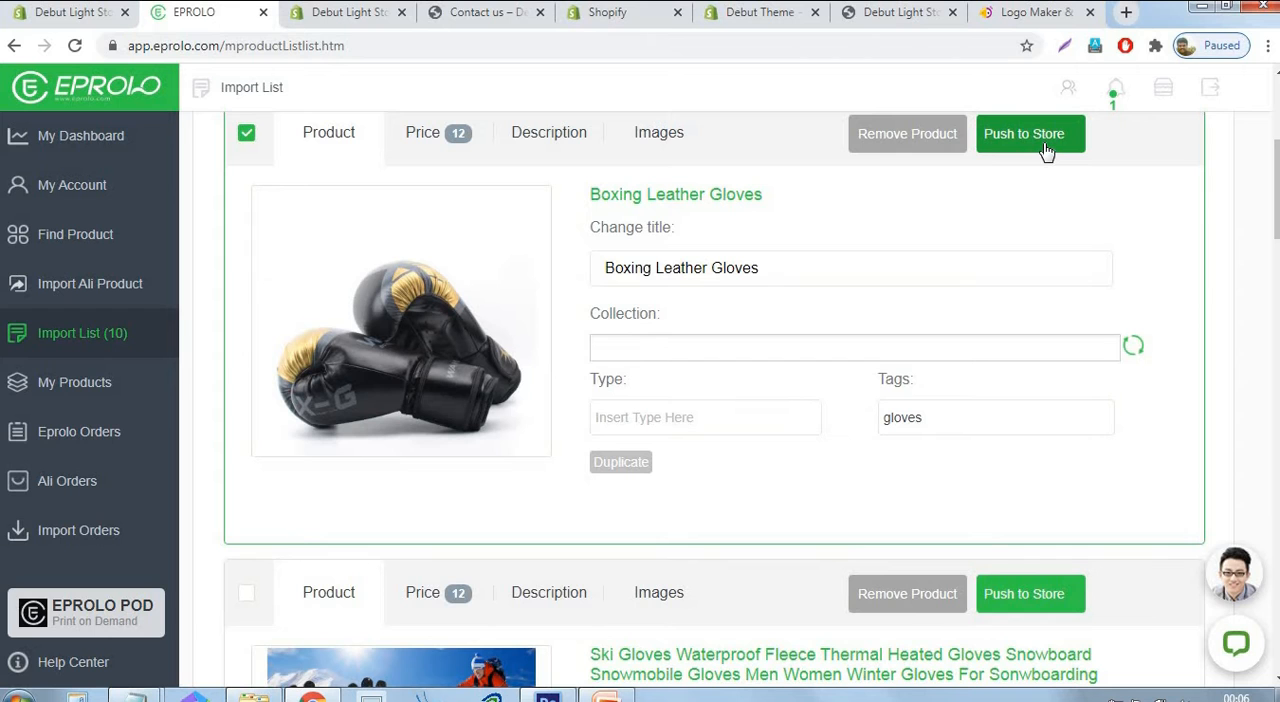
{"action": "left_click", "coordinate": [1045, 150]}
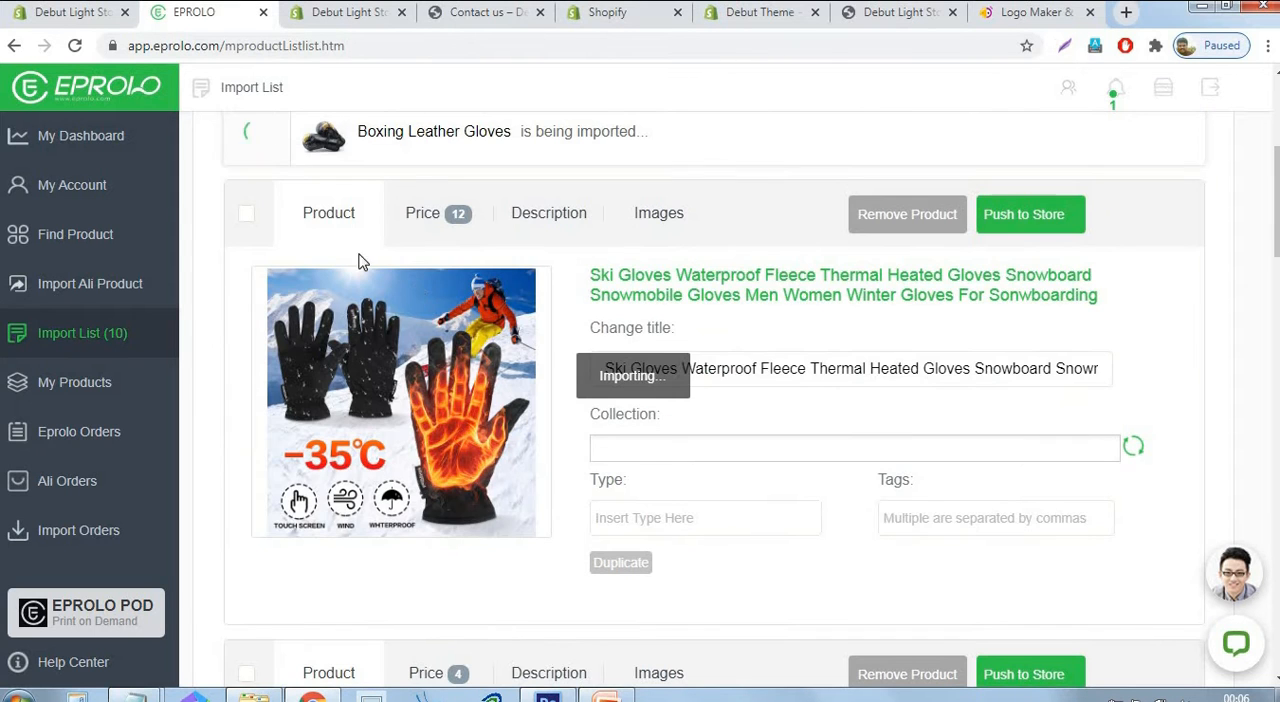
Select the Ski Gloves Waterproof Fleece Thermal Heated Gloves, tag them "gloves" and push the product to the store.
{"action": "left_click", "coordinate": [247, 214]}
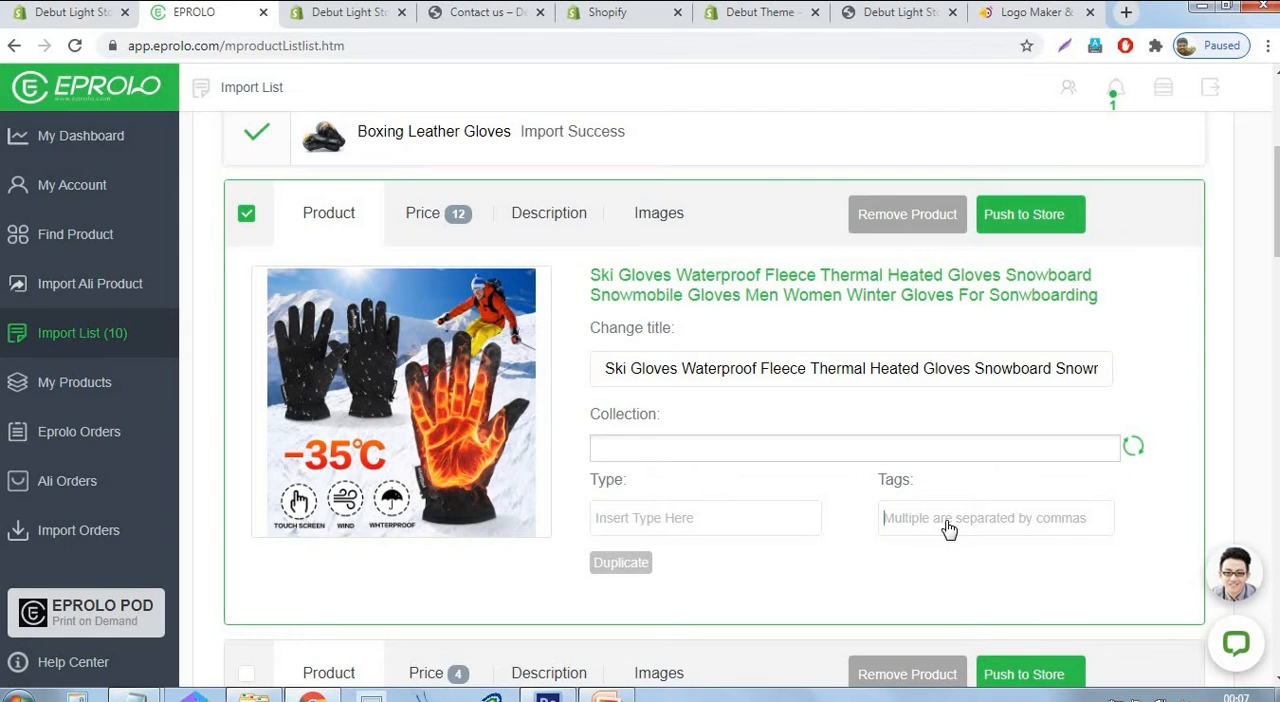
{"action": "type", "text": "gloves"}
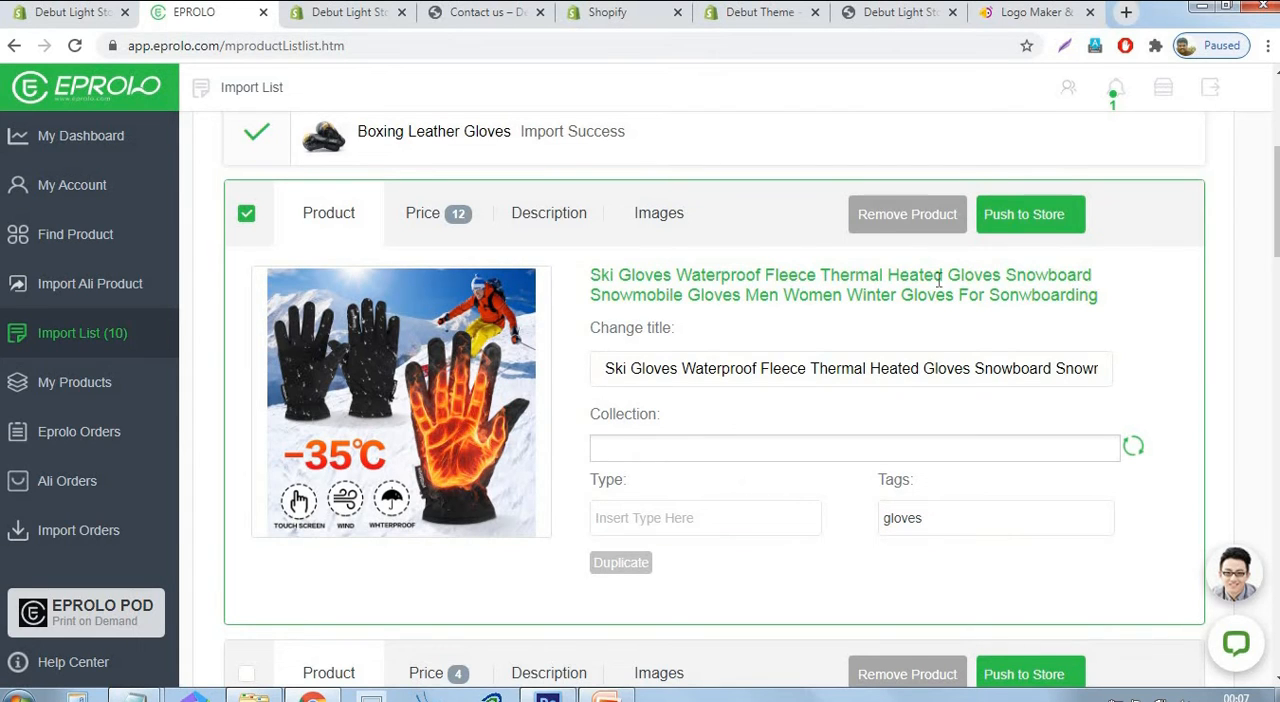
{"action": "left_click", "coordinate": [1047, 225]}
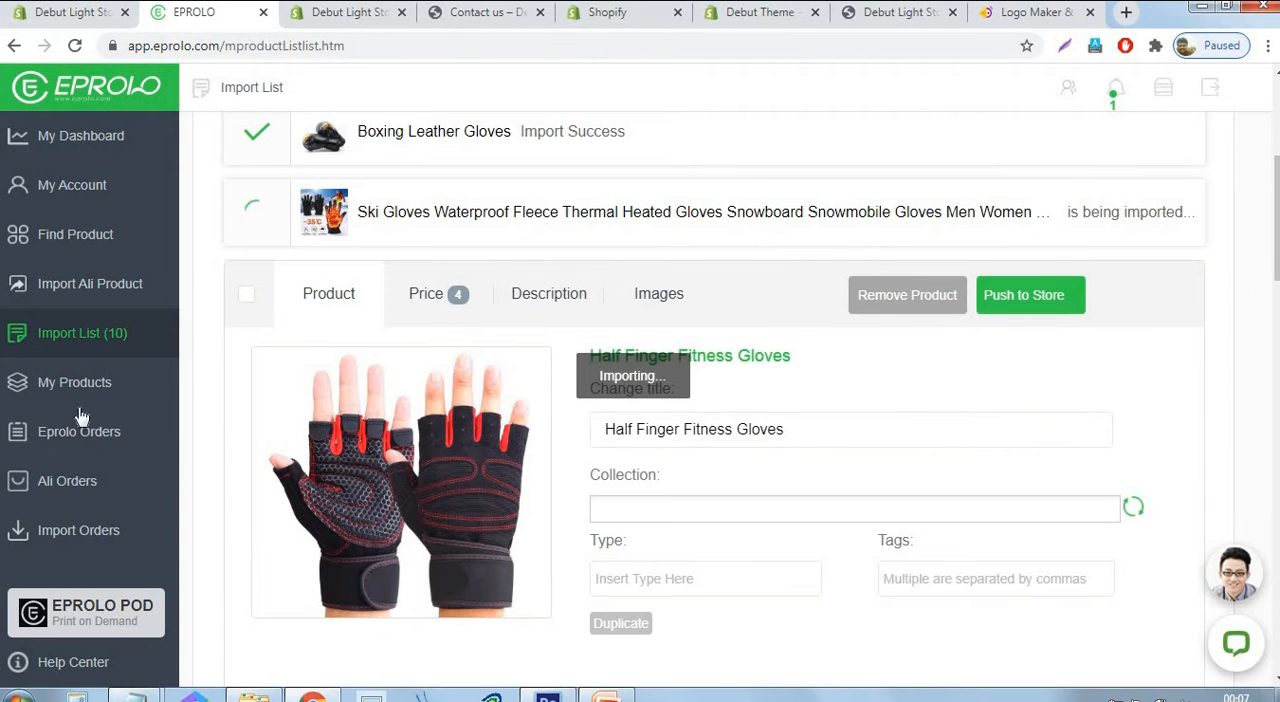
Select the Half Finger Fitness Gloves, tag them "gloves" and push the product to the store.
{"action": "left_click", "coordinate": [247, 296]}
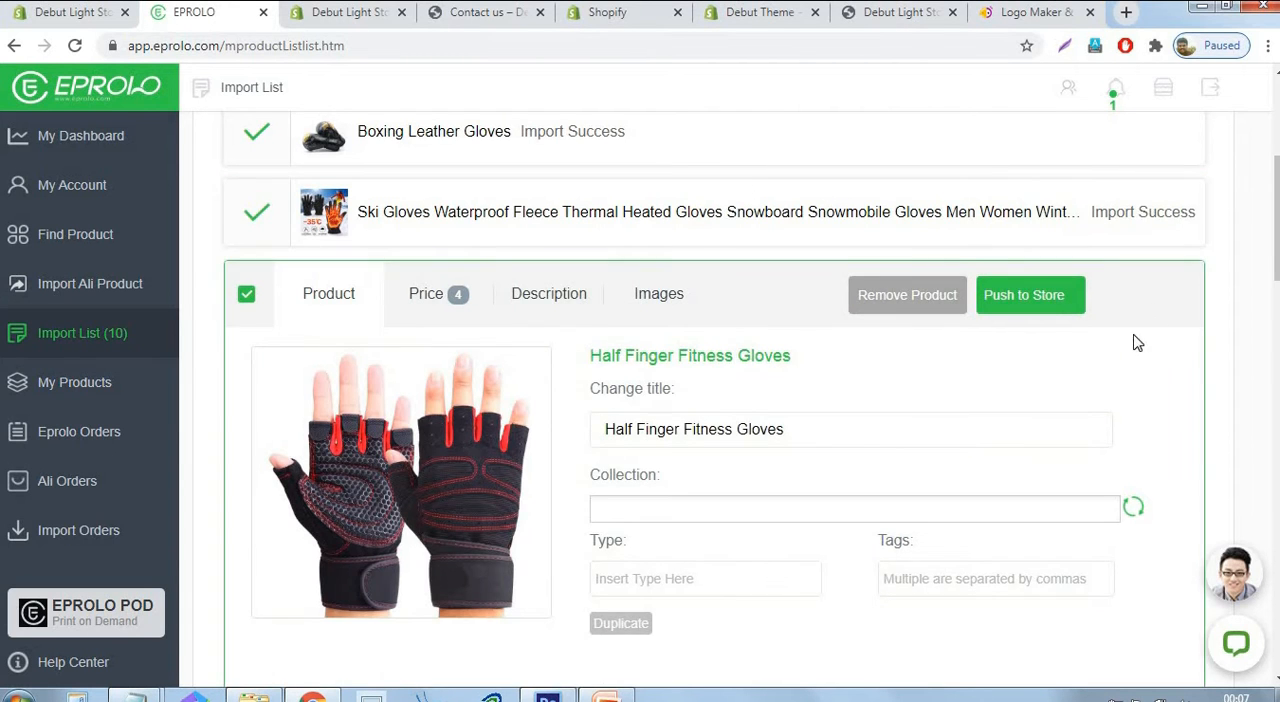
{"action": "scroll", "coordinate": [1137, 343], "scroll_direction": "down", "scroll_amount": 2}
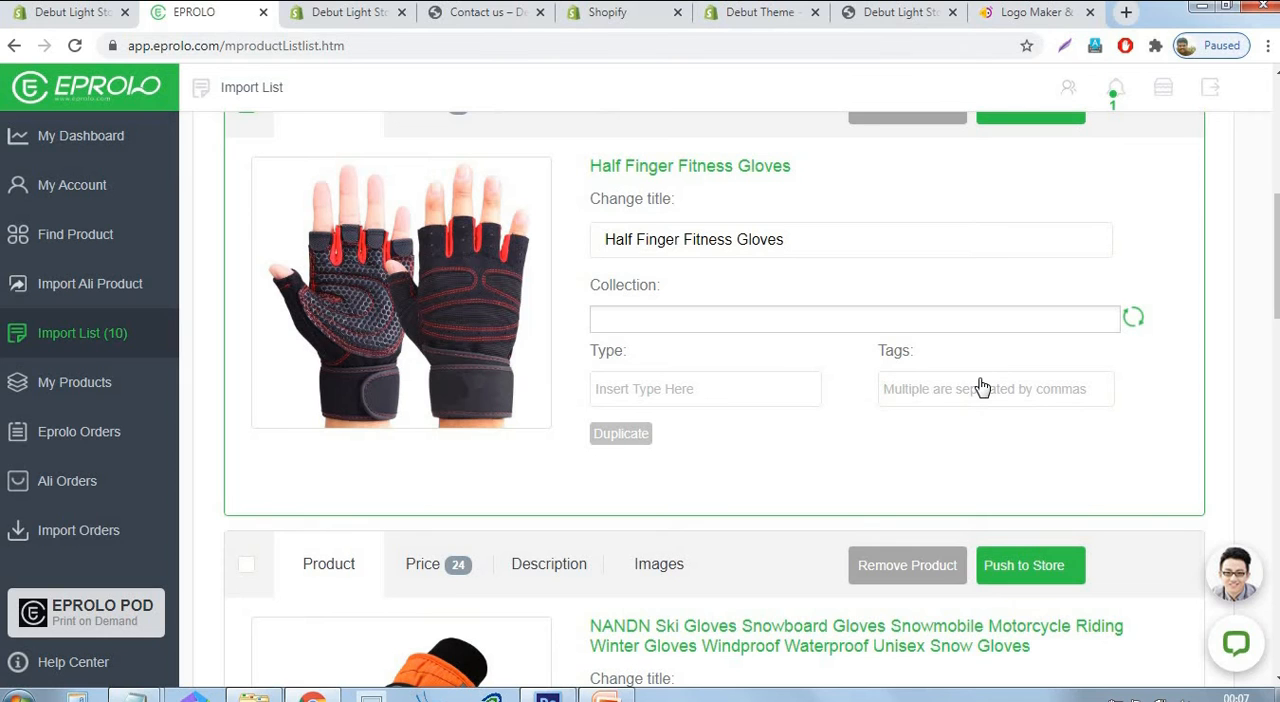
{"action": "type", "text": "gloves"}
{"action": "scroll", "coordinate": [1074, 398], "scroll_direction": "up", "scroll_amount": 2}
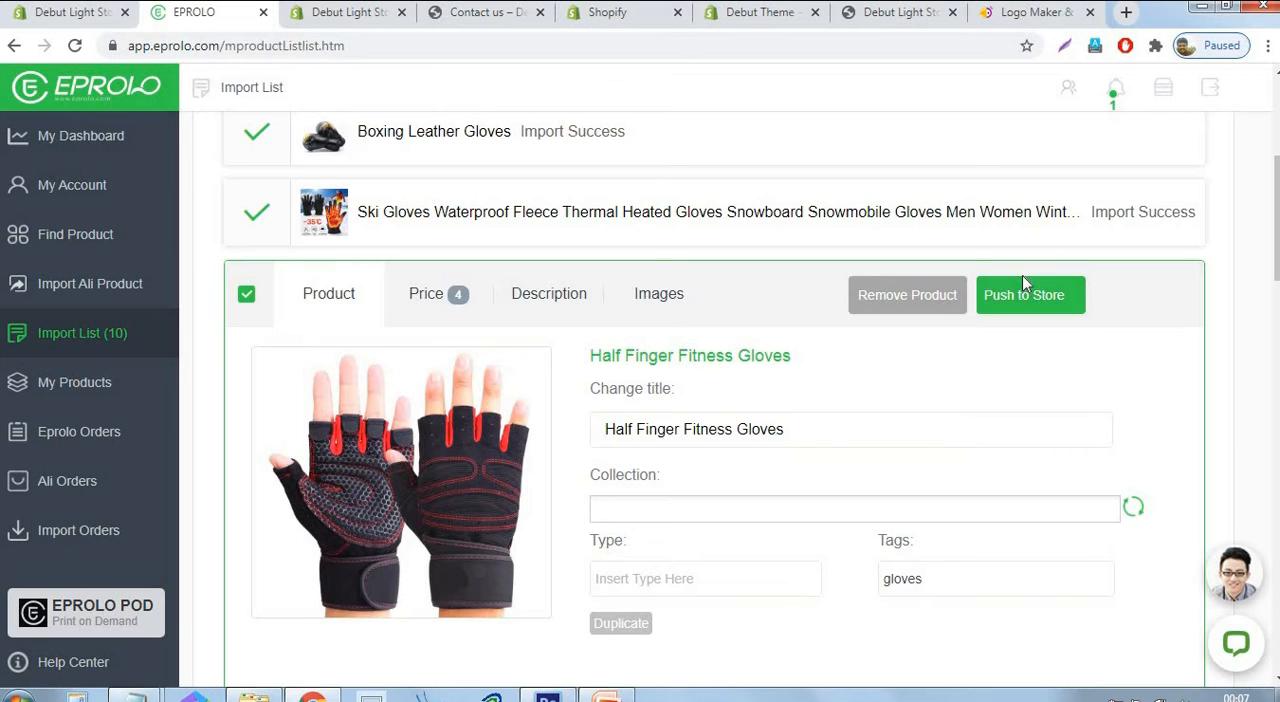
{"action": "left_click", "coordinate": [1024, 290]}
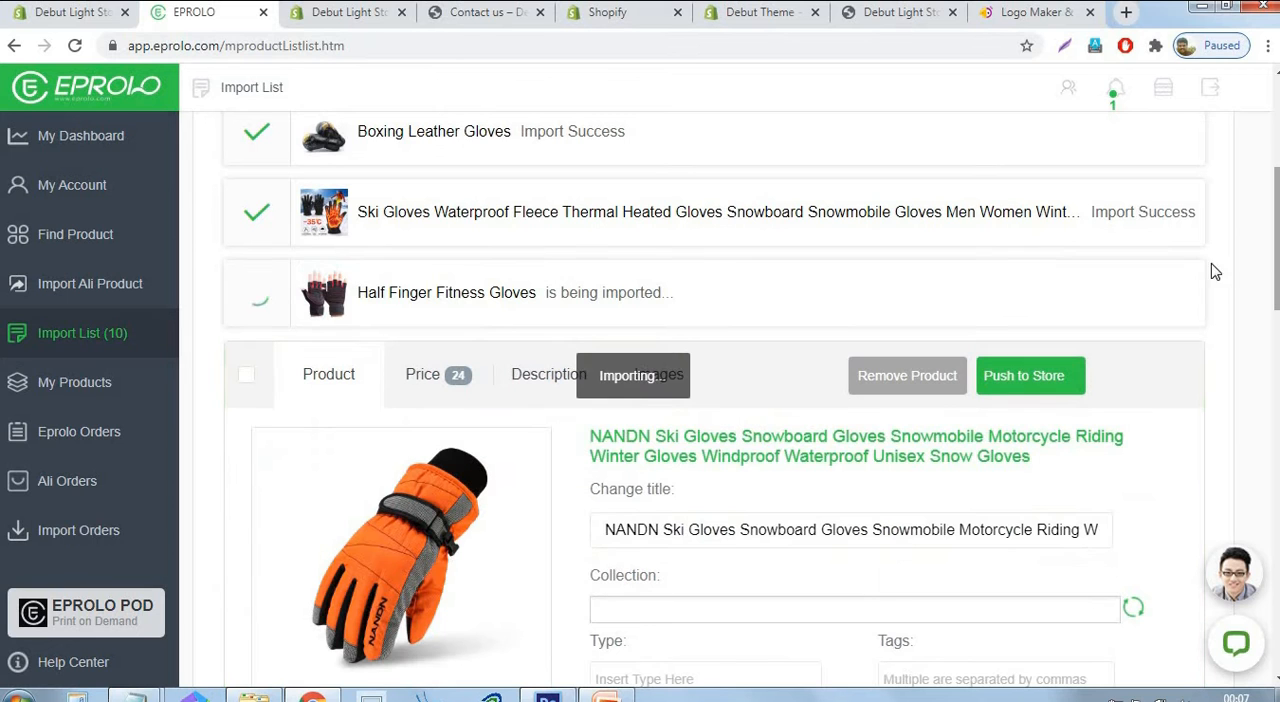
Select the NANDN Ski Gloves, tag them "gloves" and push the product to the store.
{"action": "left_click", "coordinate": [249, 377]}
{"action": "scroll", "coordinate": [1068, 275], "scroll_direction": "down", "scroll_amount": 3}
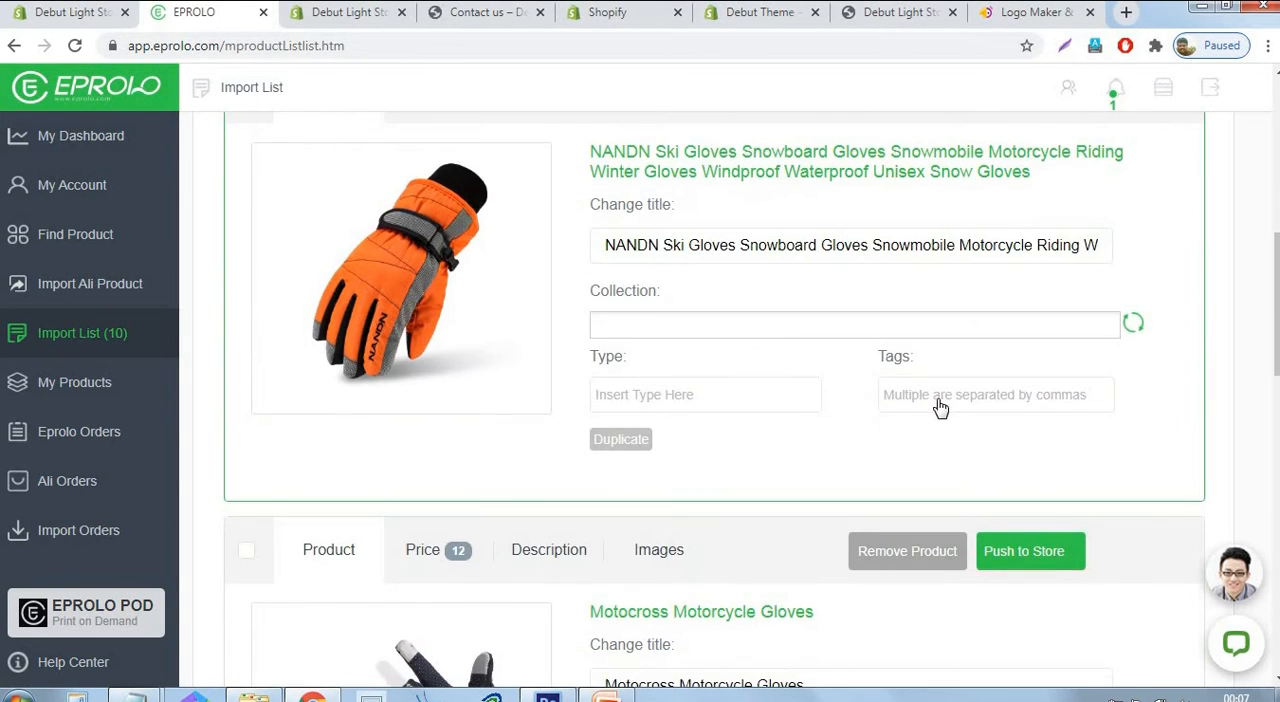
{"action": "left_click", "coordinate": [940, 404]}
{"action": "type", "text": "gloves"}
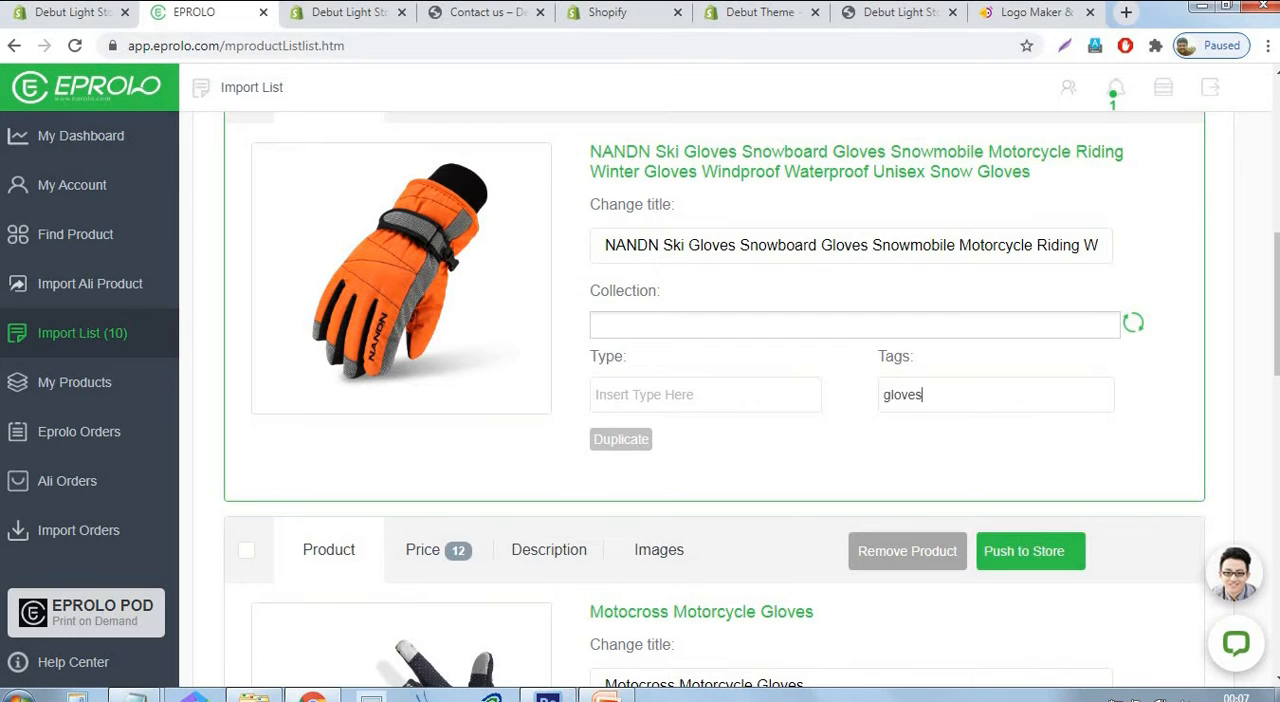
{"action": "scroll", "coordinate": [1120, 330], "scroll_direction": "up", "scroll_amount": 2}
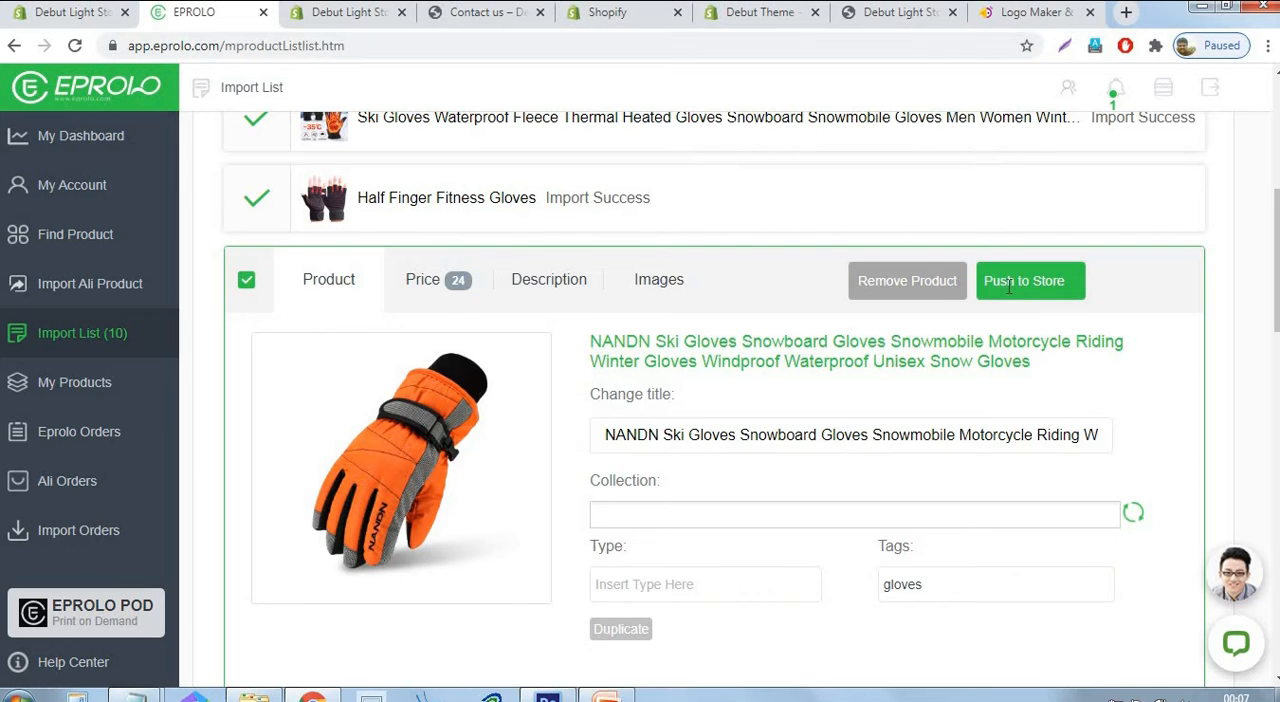
{"action": "left_click", "coordinate": [1010, 288]}
Select the Motocross Motorcycle Gloves, tag them "gloves" and push the product to the store.
{"action": "left_click", "coordinate": [246, 367]}
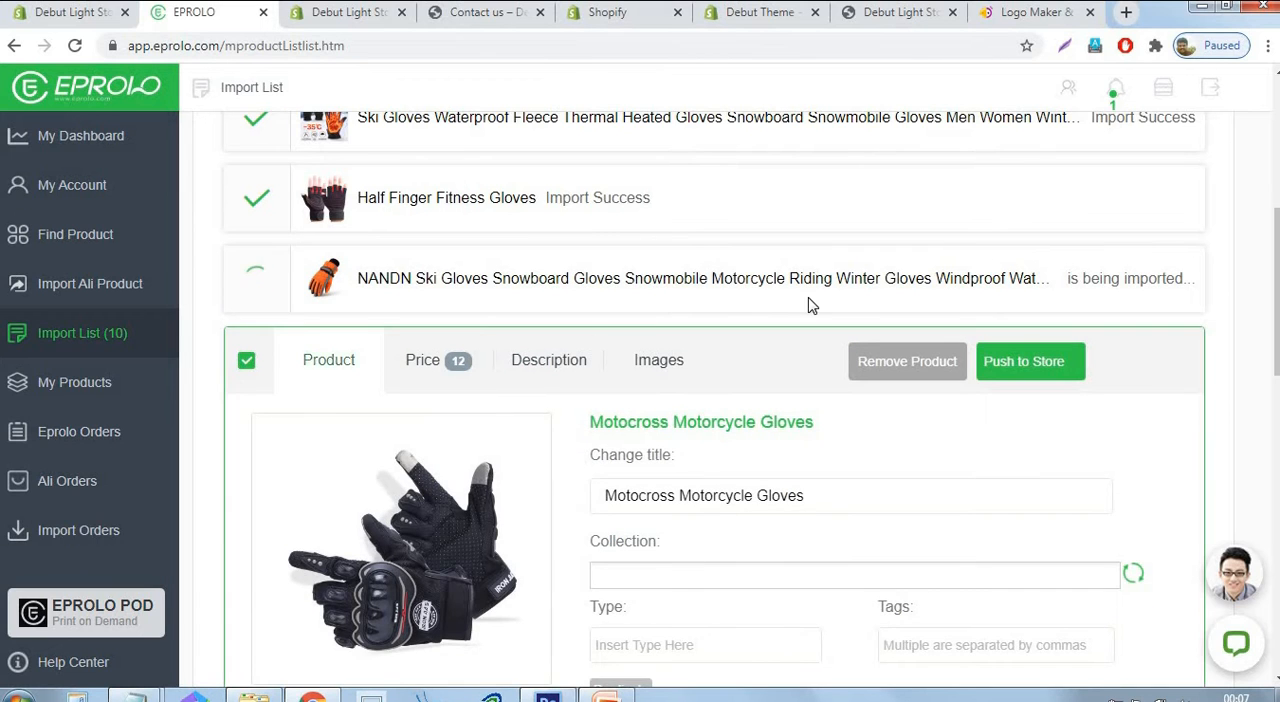
{"action": "scroll", "coordinate": [808, 305], "scroll_direction": "down", "scroll_amount": 3}
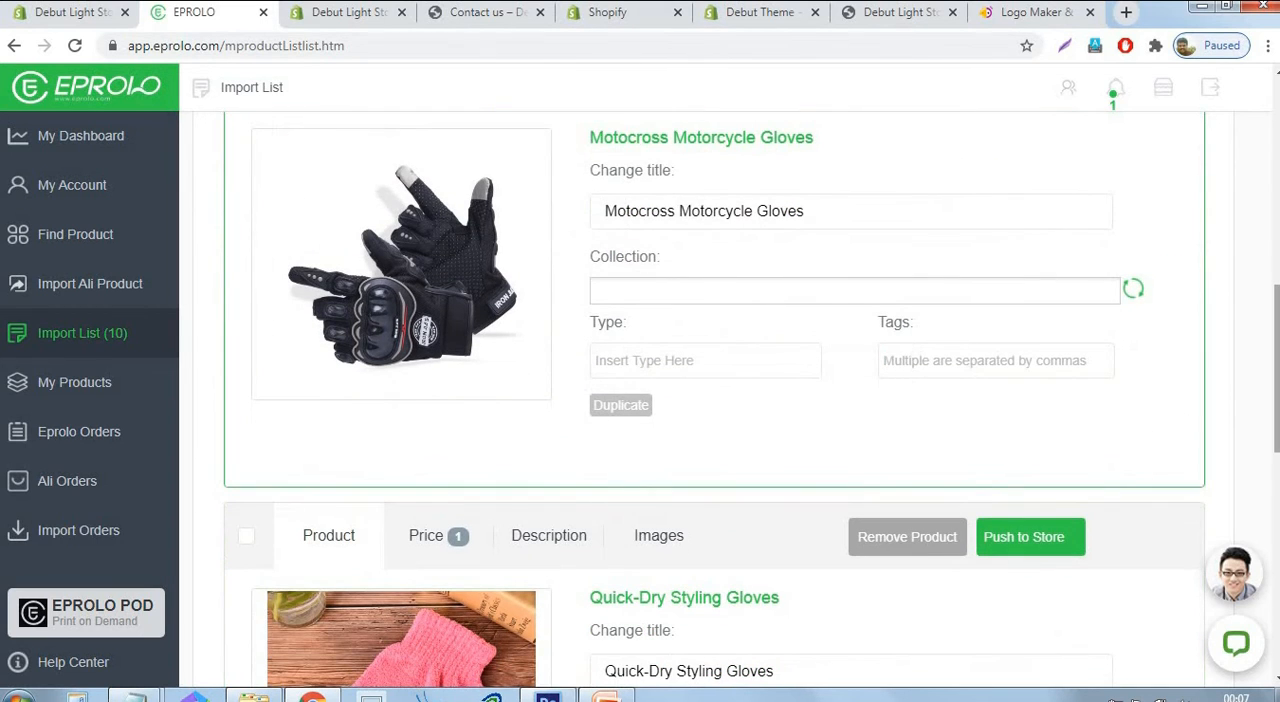
{"action": "type", "text": "gloves"}
{"action": "scroll", "coordinate": [1149, 526], "scroll_direction": "up", "scroll_amount": 3}
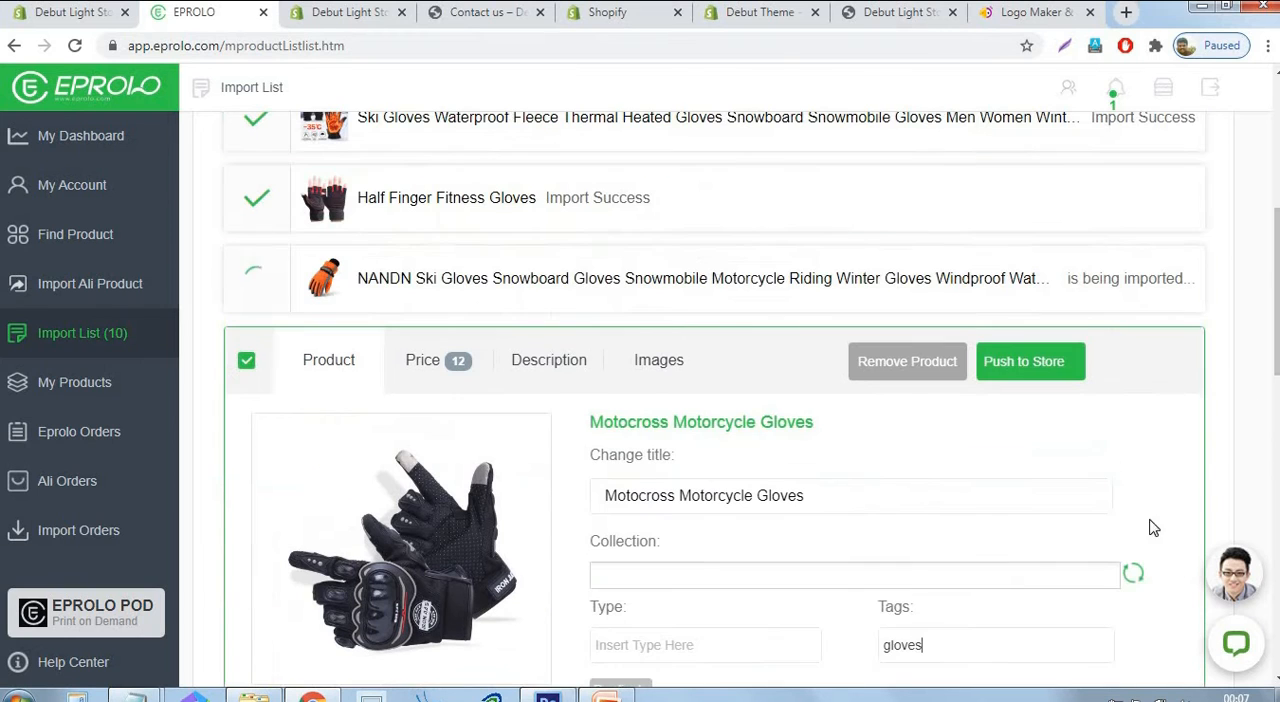
{"action": "left_click", "coordinate": [1024, 366]}
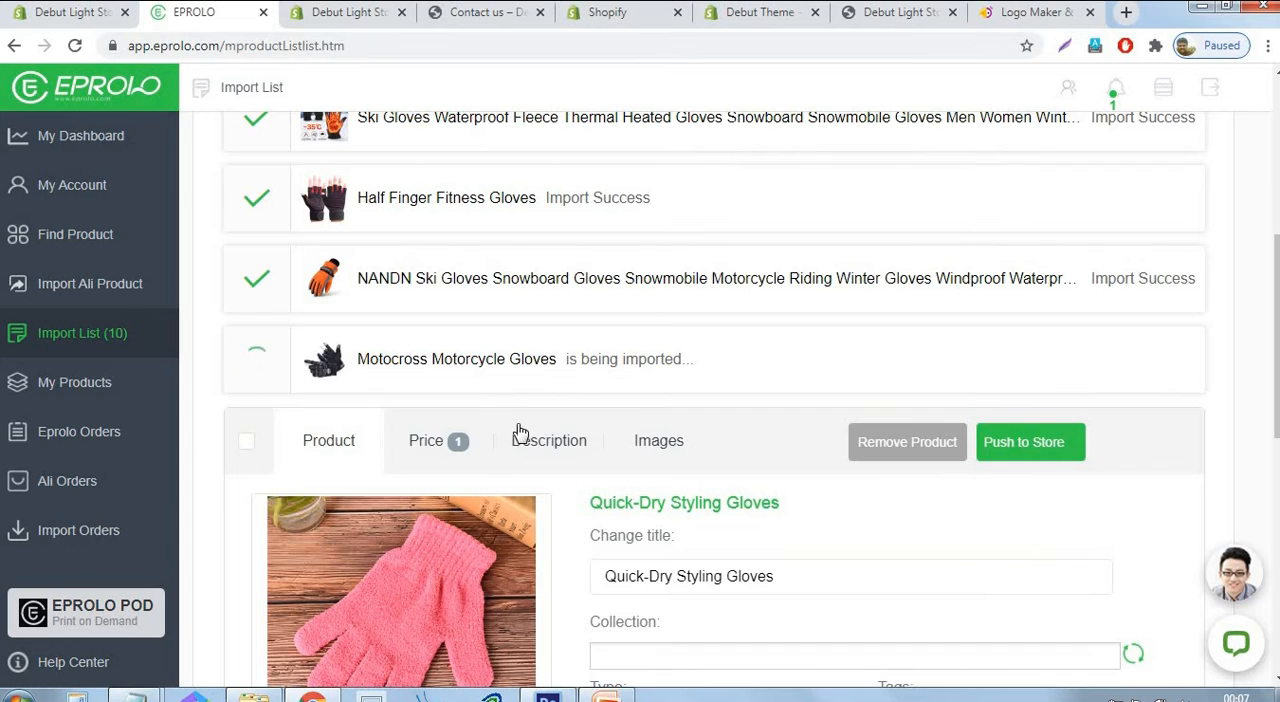
Select the Quick-Dry Styling Gloves, tag them "gloves" and push the product to the store.
{"action": "scroll", "coordinate": [871, 400], "scroll_direction": "down", "scroll_amount": 3}
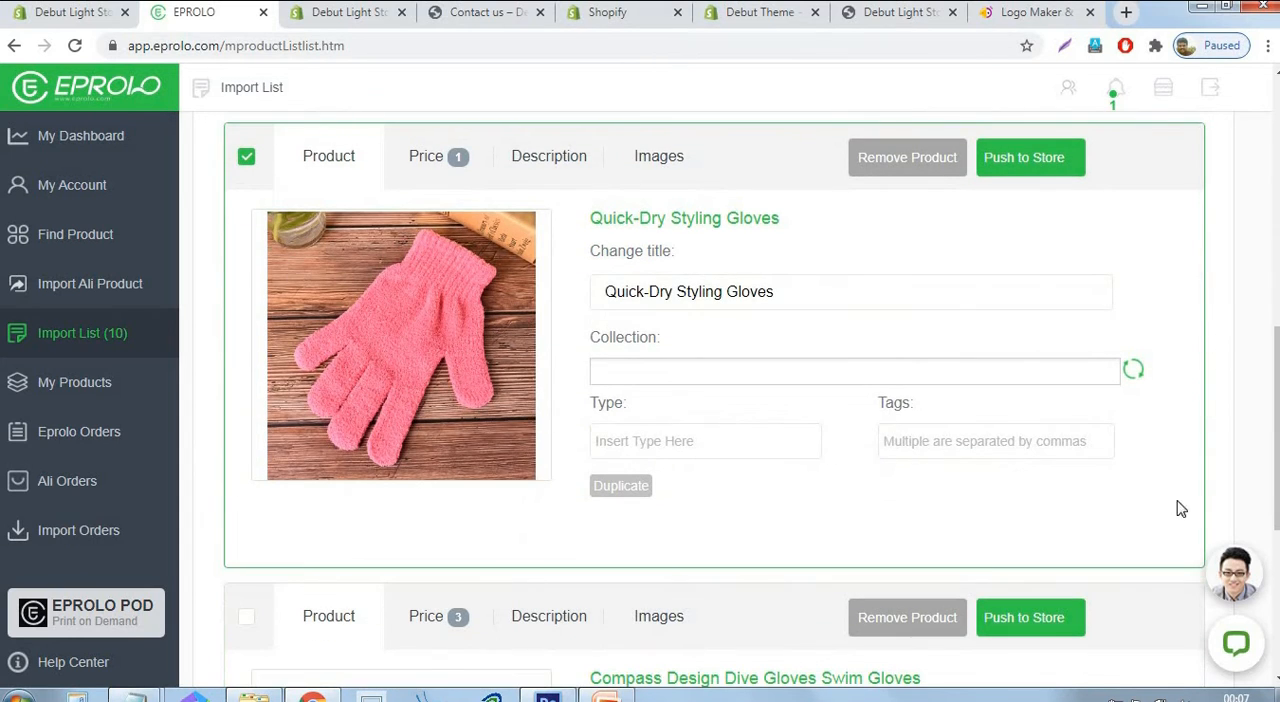
{"action": "type", "text": "gloves"}
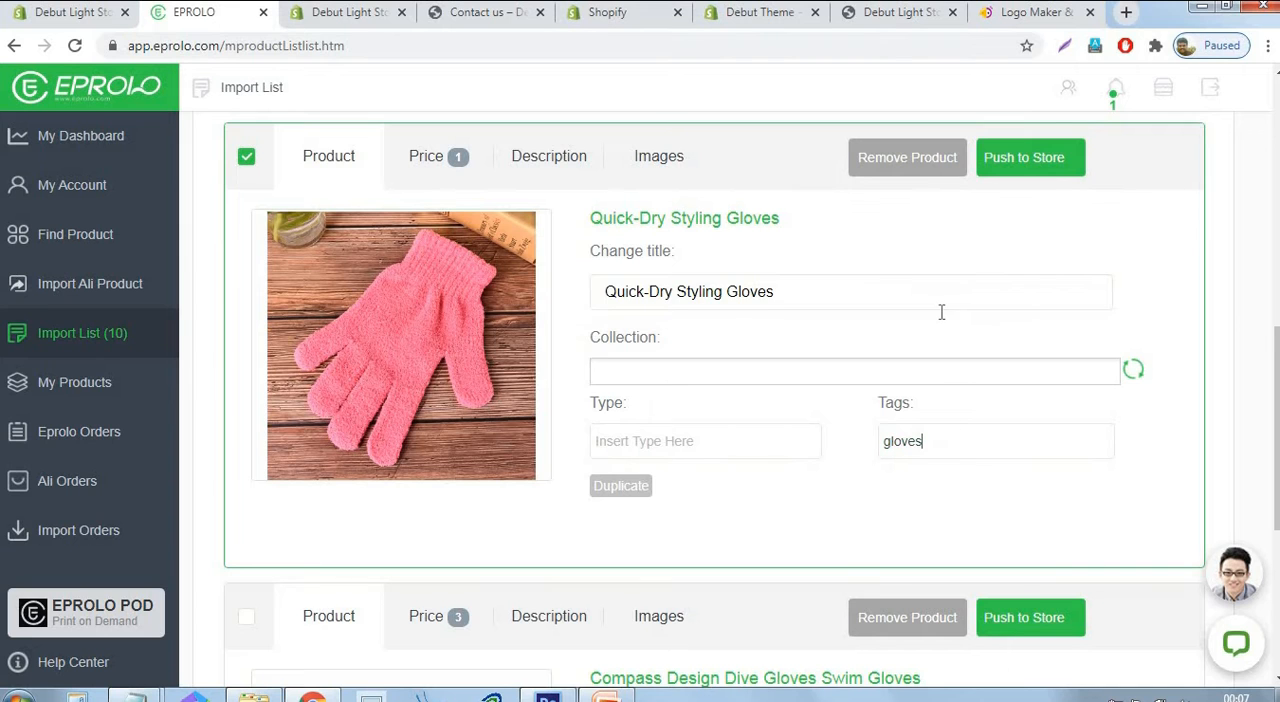
{"action": "scroll", "coordinate": [895, 285], "scroll_direction": "up", "scroll_amount": 1}
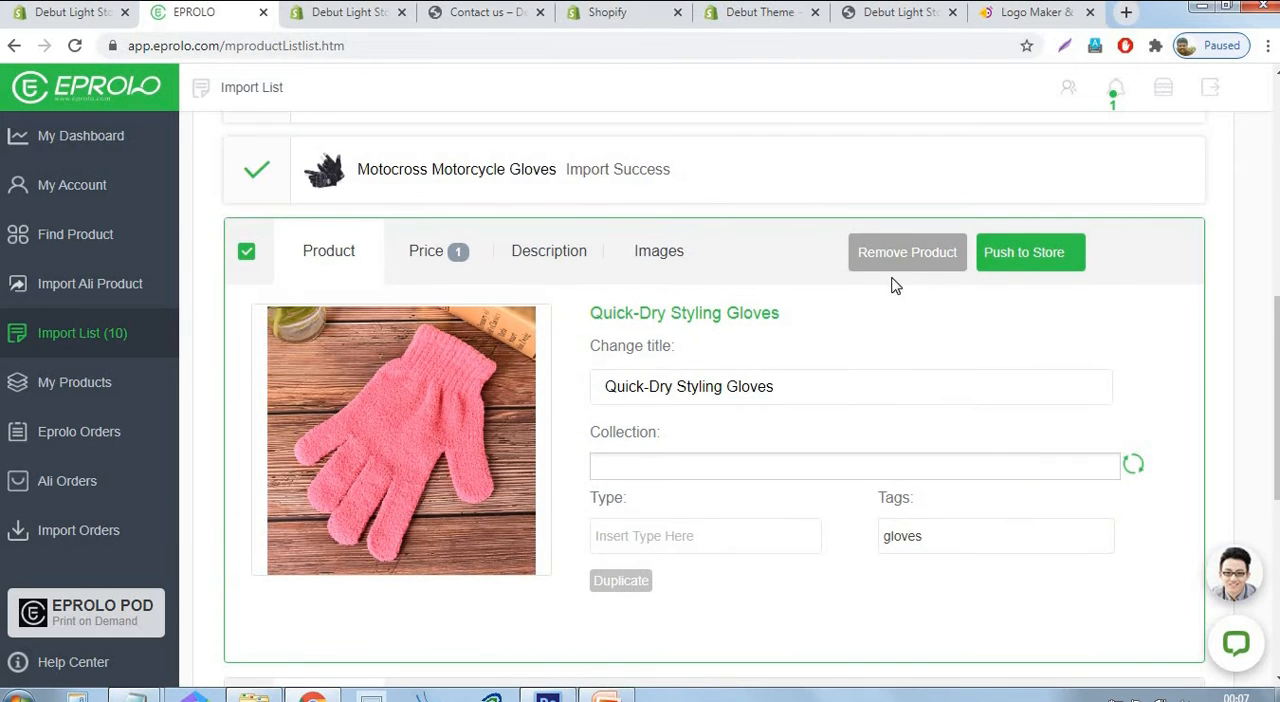
{"action": "left_click", "coordinate": [1030, 256]}
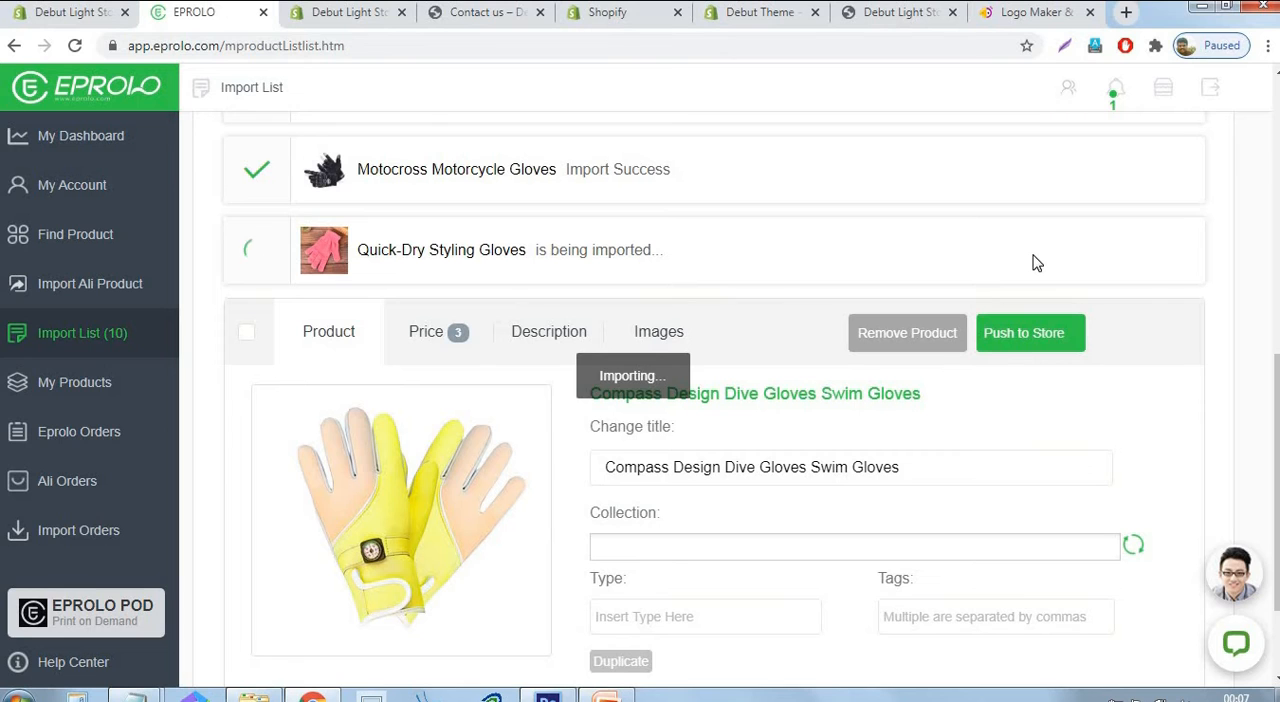
Select the Compass Design Dive Gloves Swim Gloves, tag them "gloves" and push the product to the store.
{"action": "left_click", "coordinate": [246, 334]}
{"action": "scroll", "coordinate": [1124, 429], "scroll_direction": "down", "scroll_amount": 2}
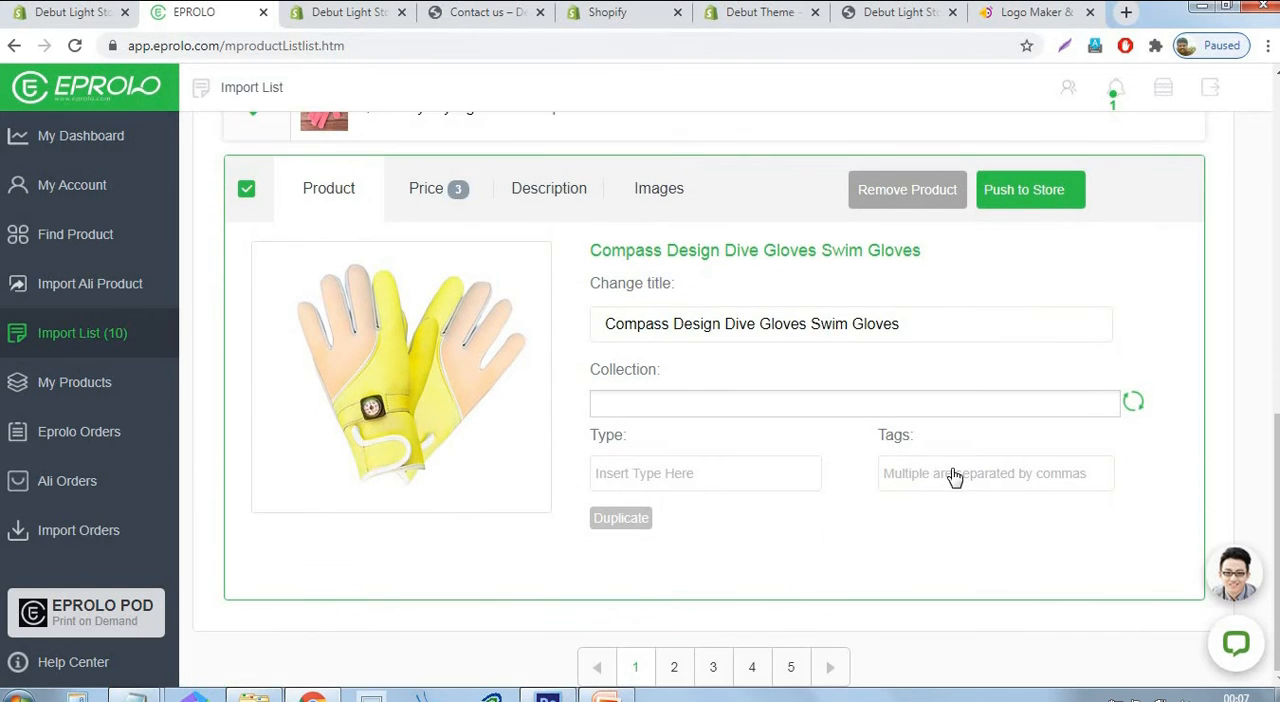
{"action": "left_click", "coordinate": [958, 476]}
{"action": "type", "text": "gloves"}
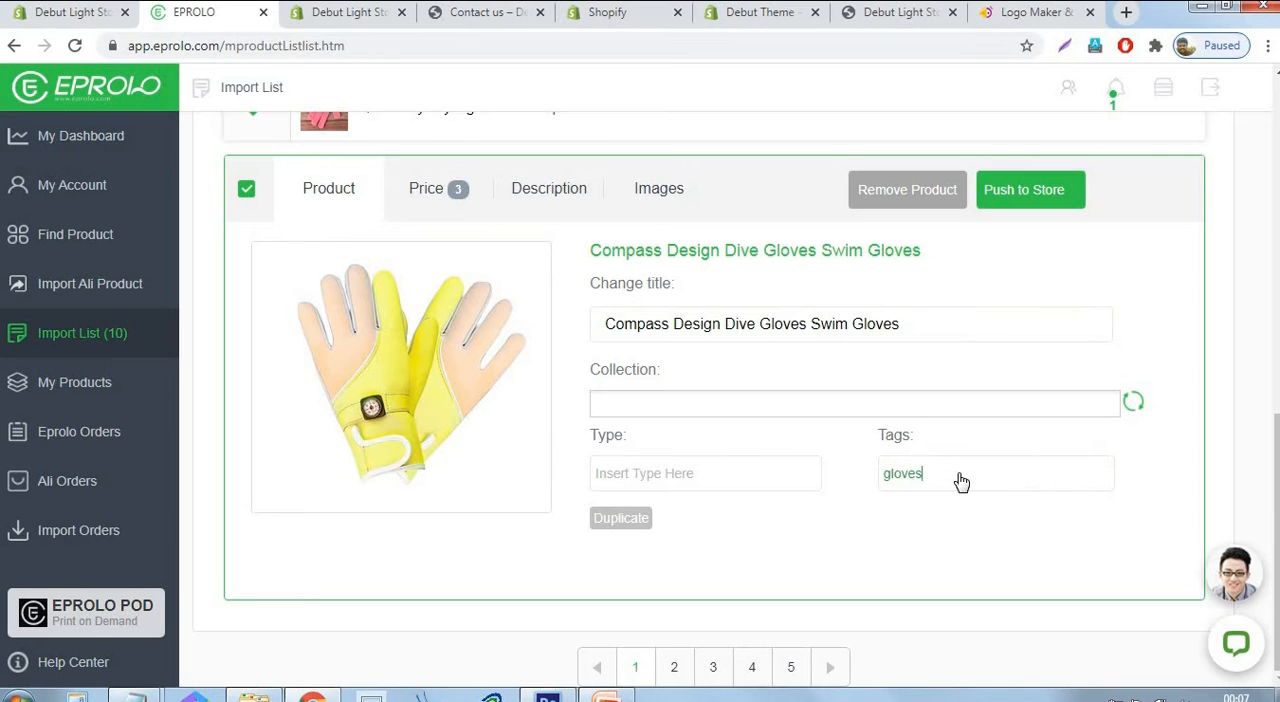
{"action": "left_click", "coordinate": [1038, 198]}
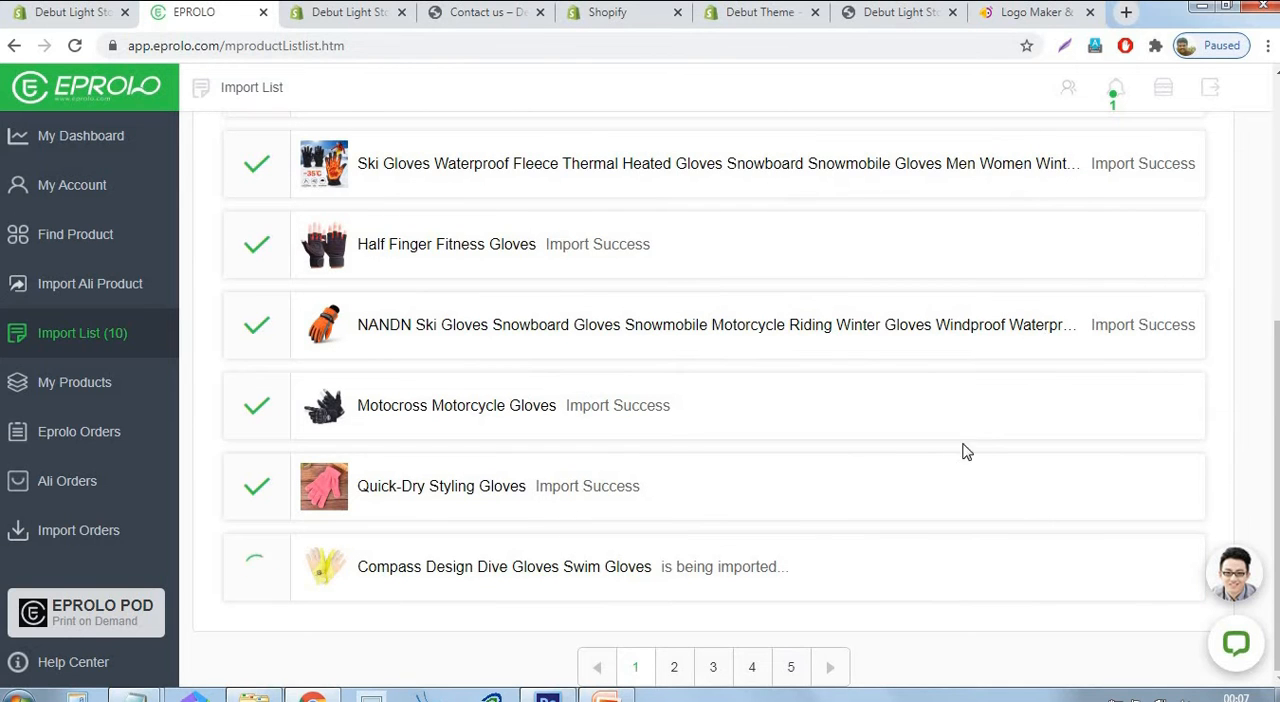
Review the import status of all the pushed glove products in the import list.
{"action": "scroll", "coordinate": [814, 470], "scroll_direction": "up", "scroll_amount": 5}
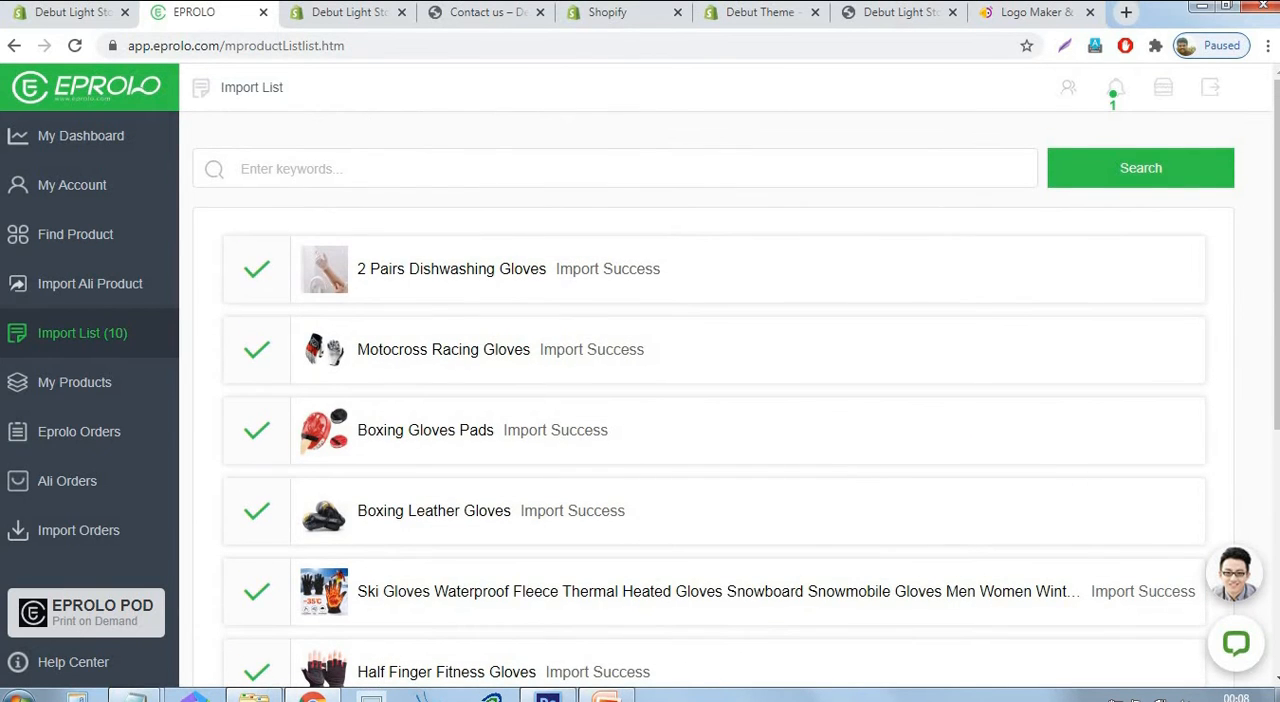
{"action": "scroll", "coordinate": [572, 237], "scroll_direction": "down", "scroll_amount": 4}
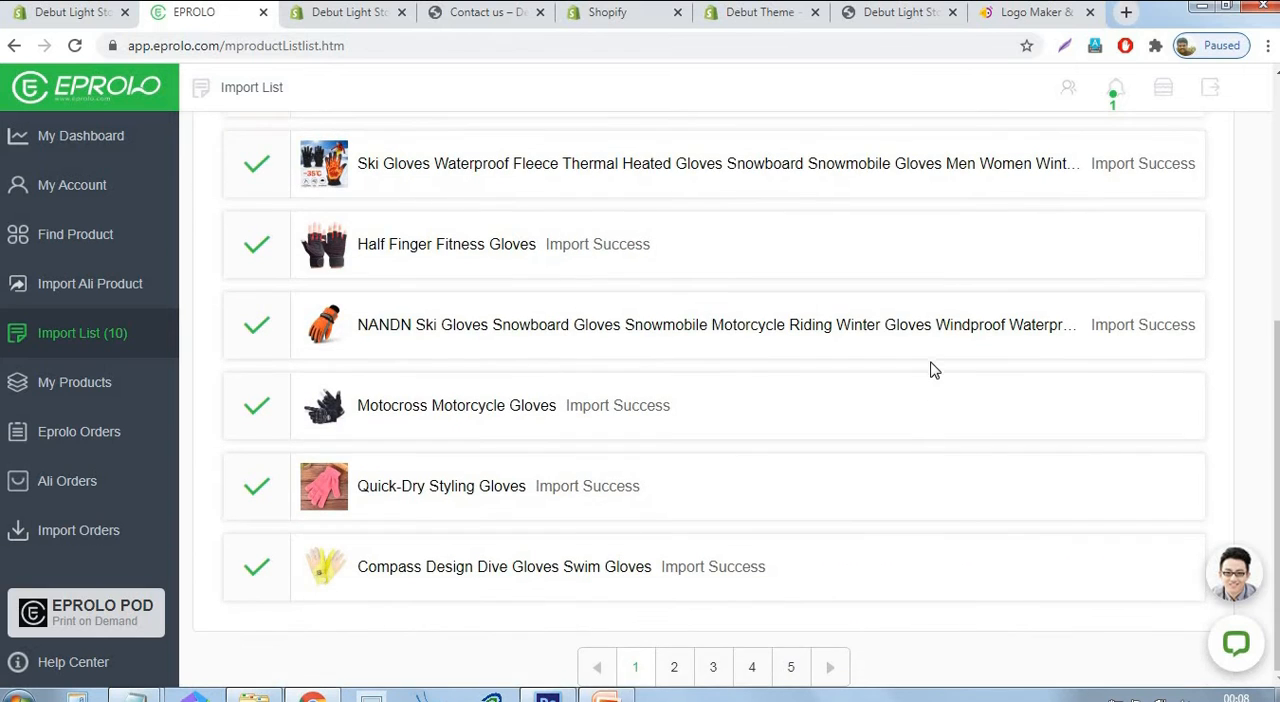
{"action": "scroll", "coordinate": [930, 370], "scroll_direction": "up", "scroll_amount": 4}
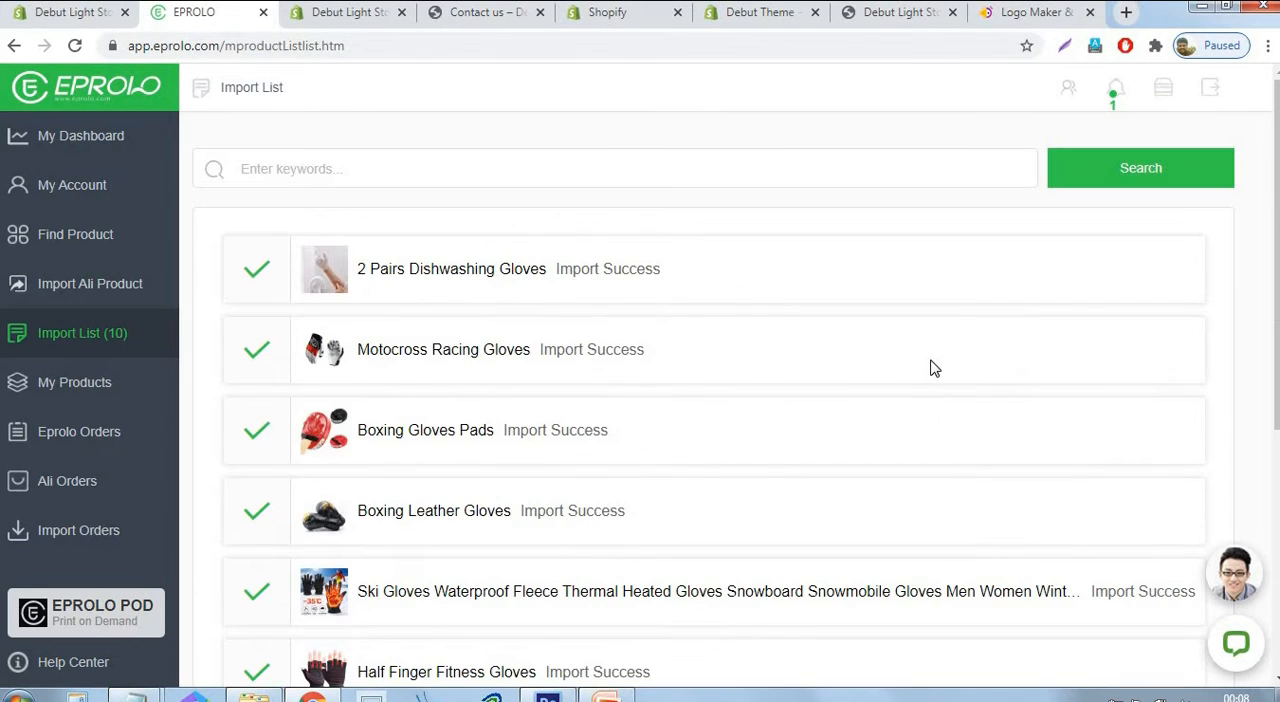
Switch to the Shopify admin and check the imported gloves in the product list and the collections overview.
{"action": "left_click", "coordinate": [68, 14]}
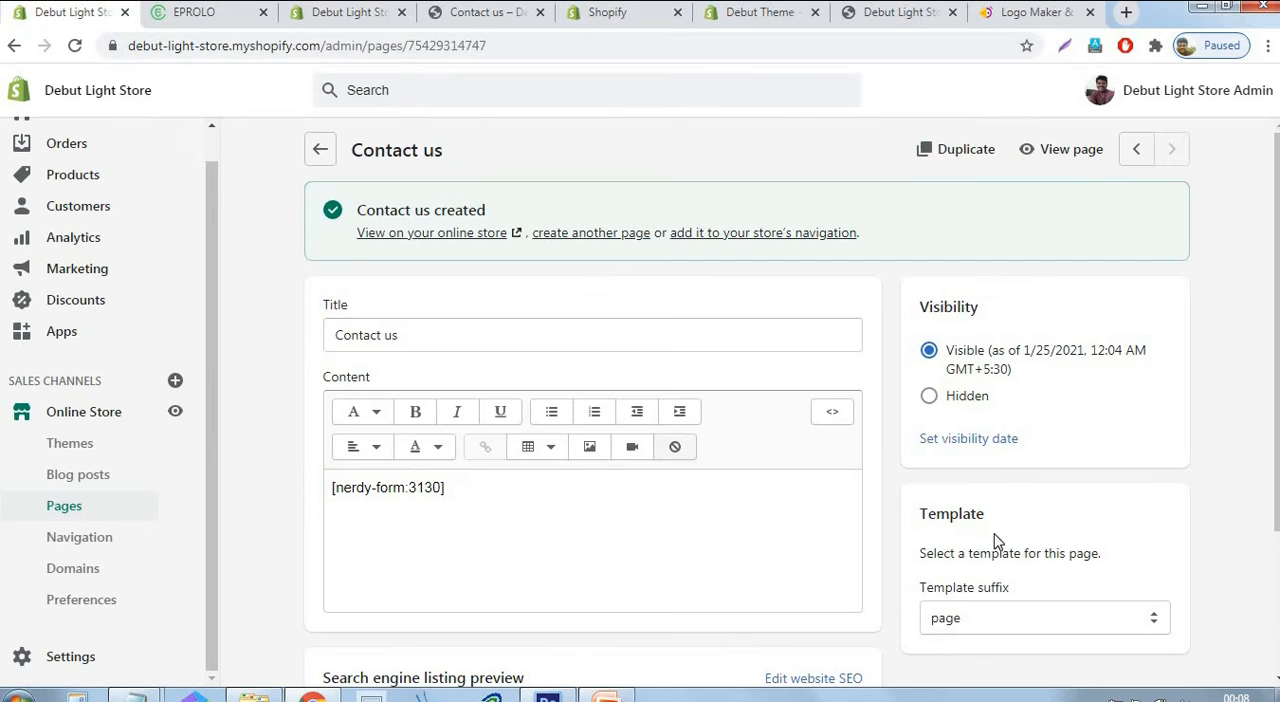
{"action": "left_click", "coordinate": [77, 176]}
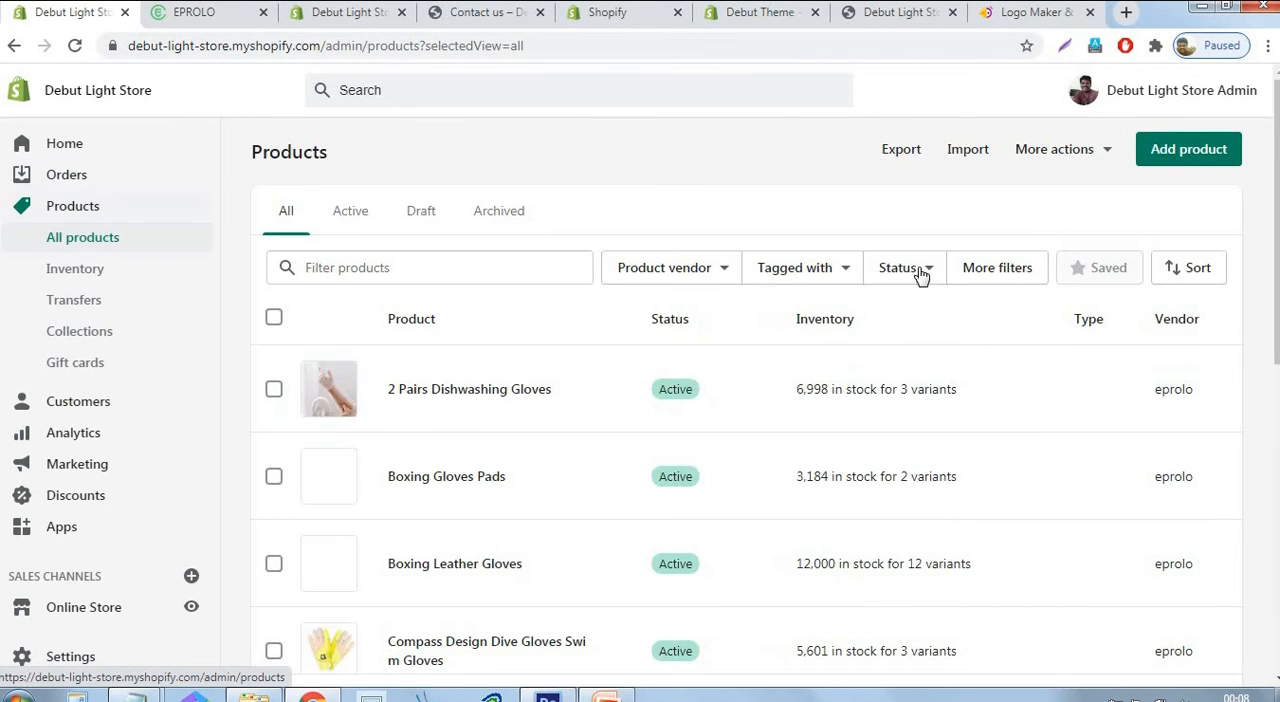
{"action": "scroll", "coordinate": [1020, 397], "scroll_direction": "down", "scroll_amount": 5}
{"action": "scroll", "coordinate": [1020, 408], "scroll_direction": "down", "scroll_amount": 2}
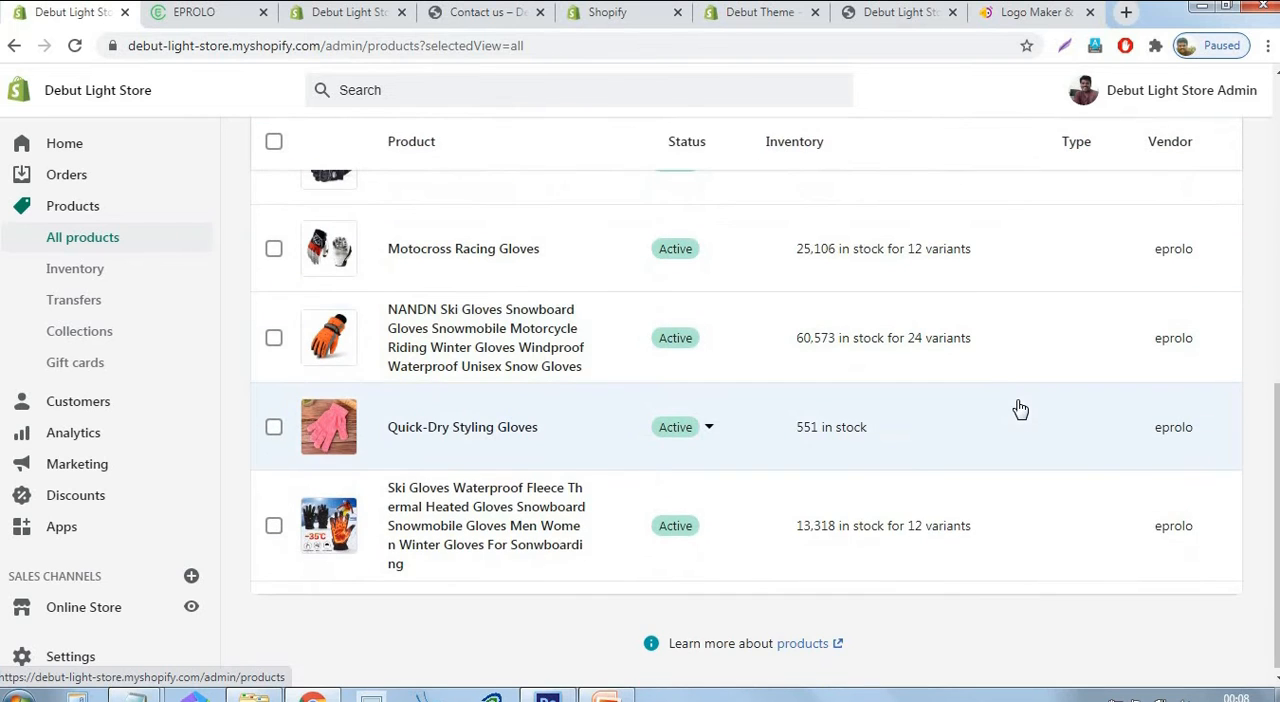
{"action": "scroll", "coordinate": [1009, 437], "scroll_direction": "up", "scroll_amount": 7}
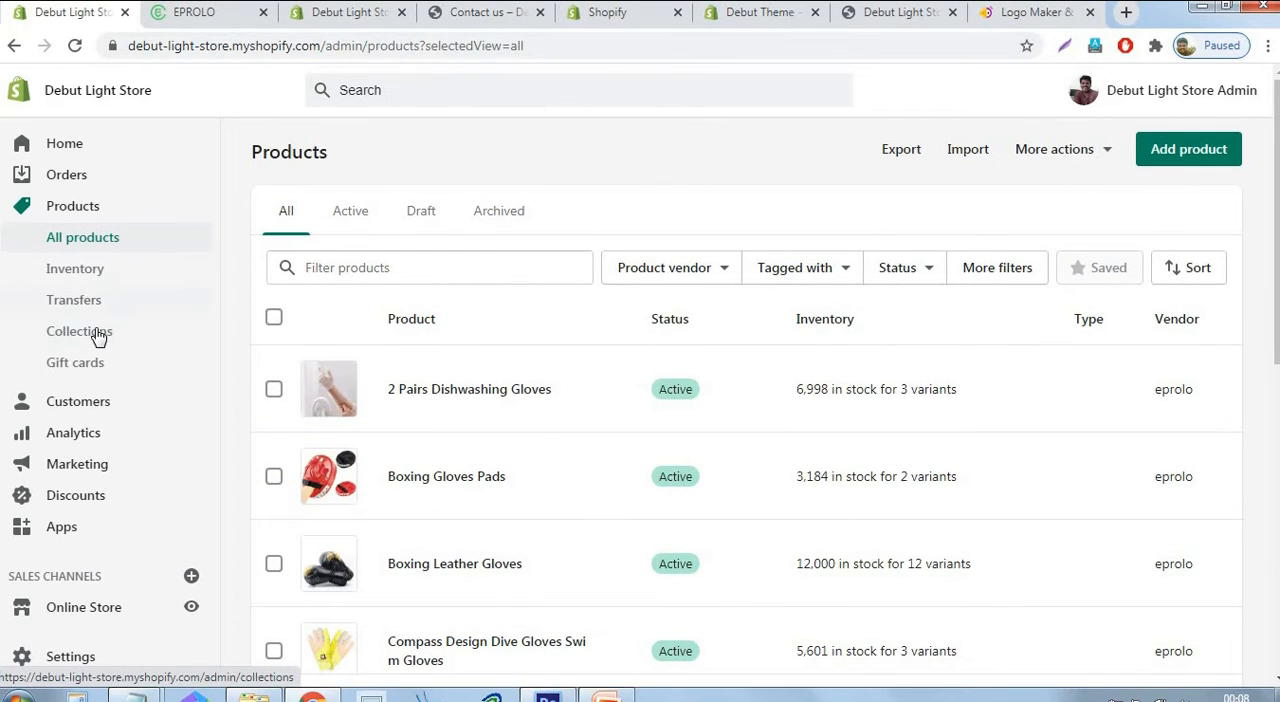
{"action": "left_click", "coordinate": [98, 337]}
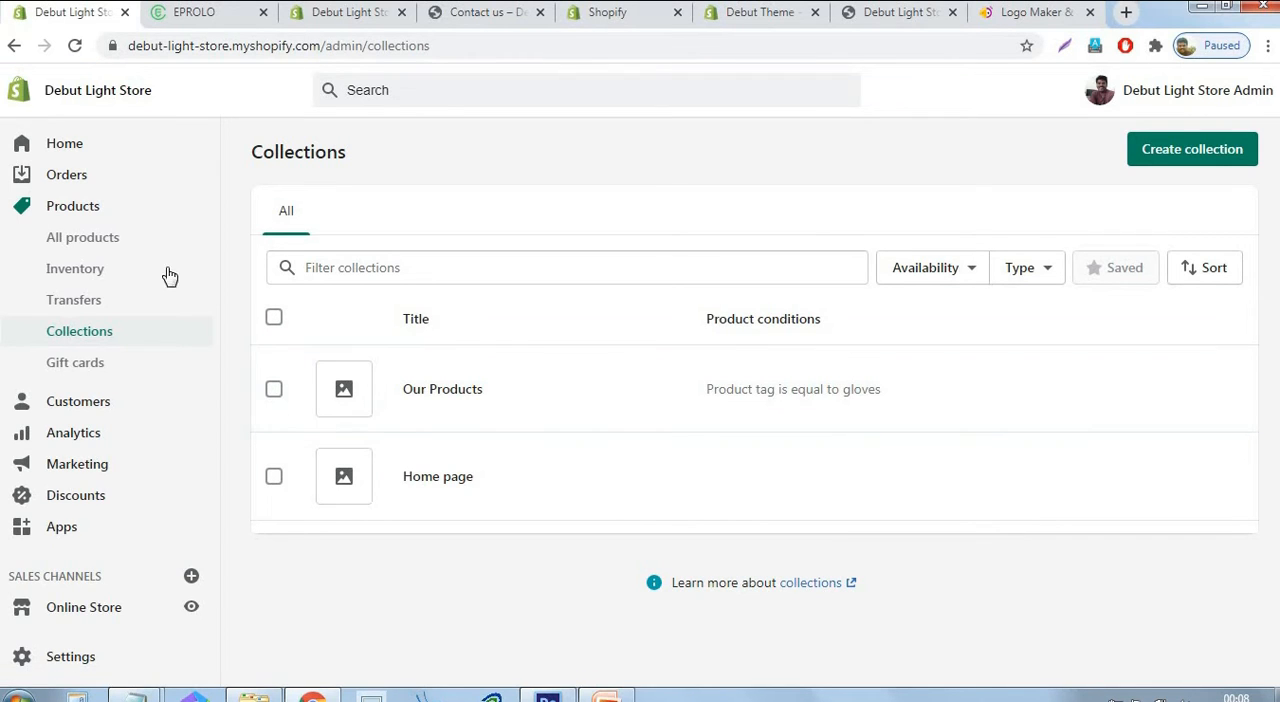
{"action": "left_click", "coordinate": [68, 246]}
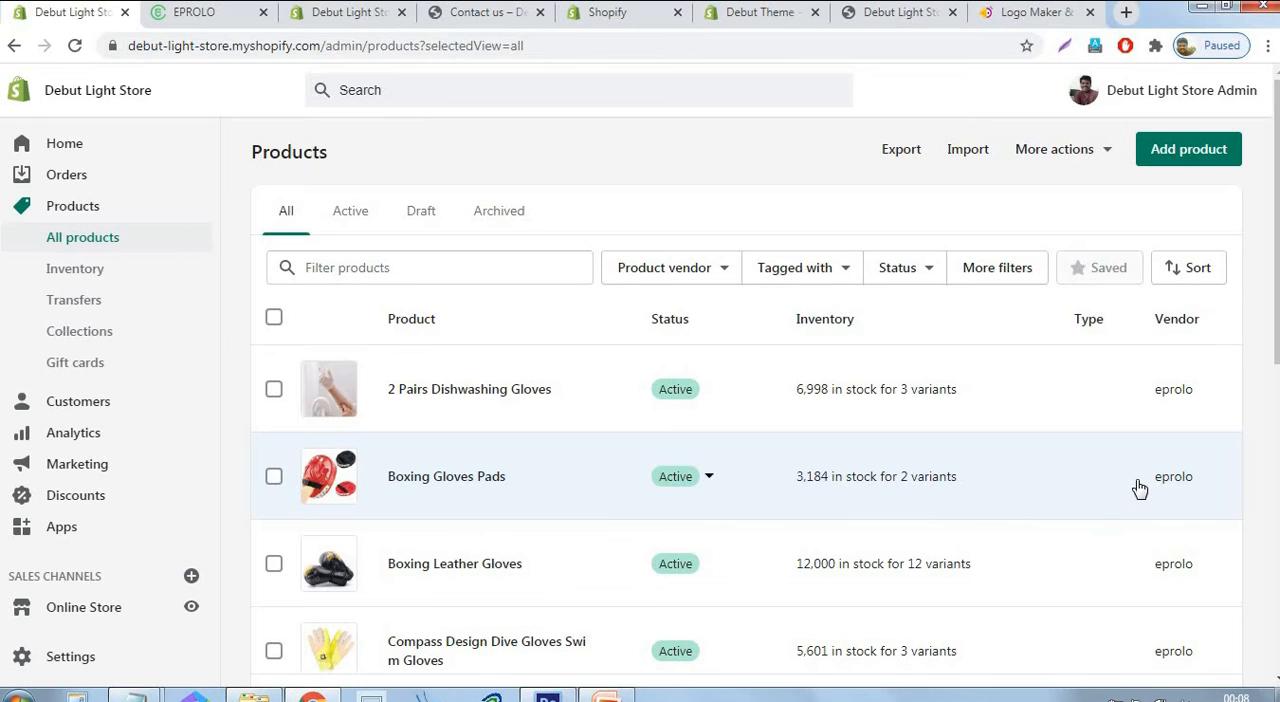
{"action": "scroll", "coordinate": [934, 445], "scroll_direction": "down", "scroll_amount": 3}
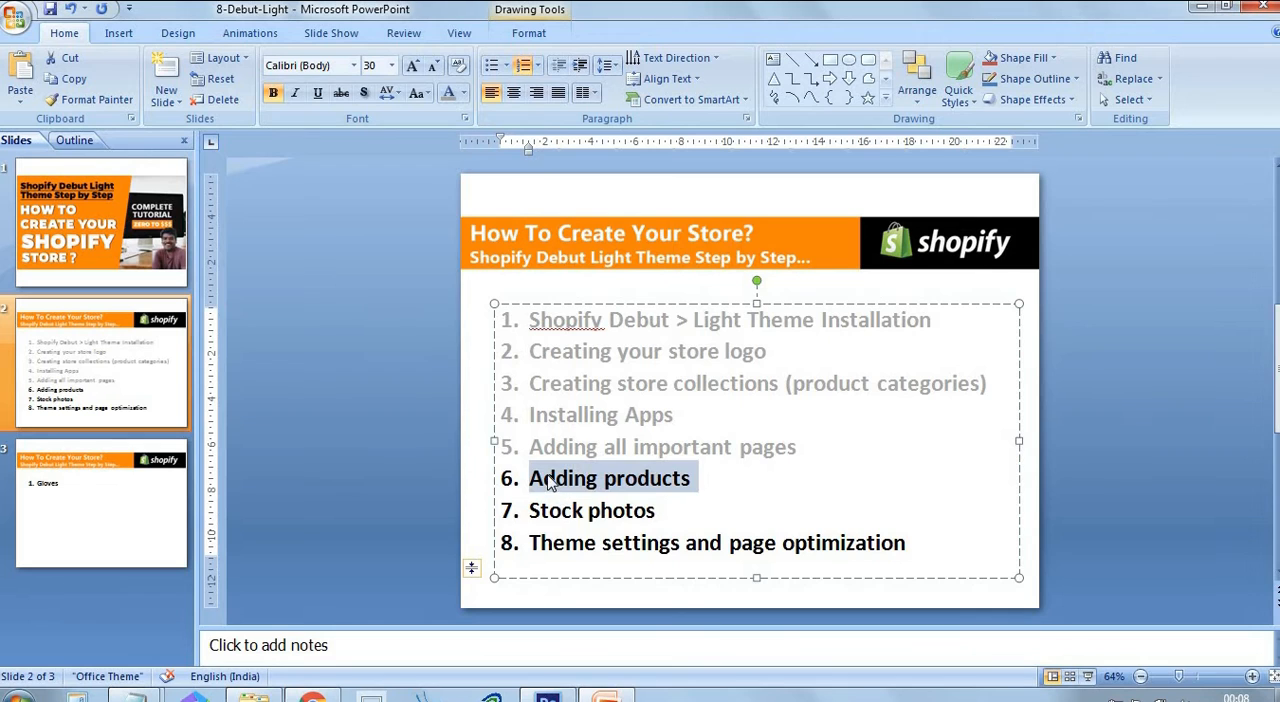
Switch to PowerPoint and grey out the "Adding products" item in the store-creation agenda on slide 2.
{"action": "left_click", "coordinate": [626, 483]}
{"action": "left_click_drag", "start_coordinate": [696, 478], "coordinate": [553, 478]}
{"action": "left_click", "coordinate": [448, 93]}
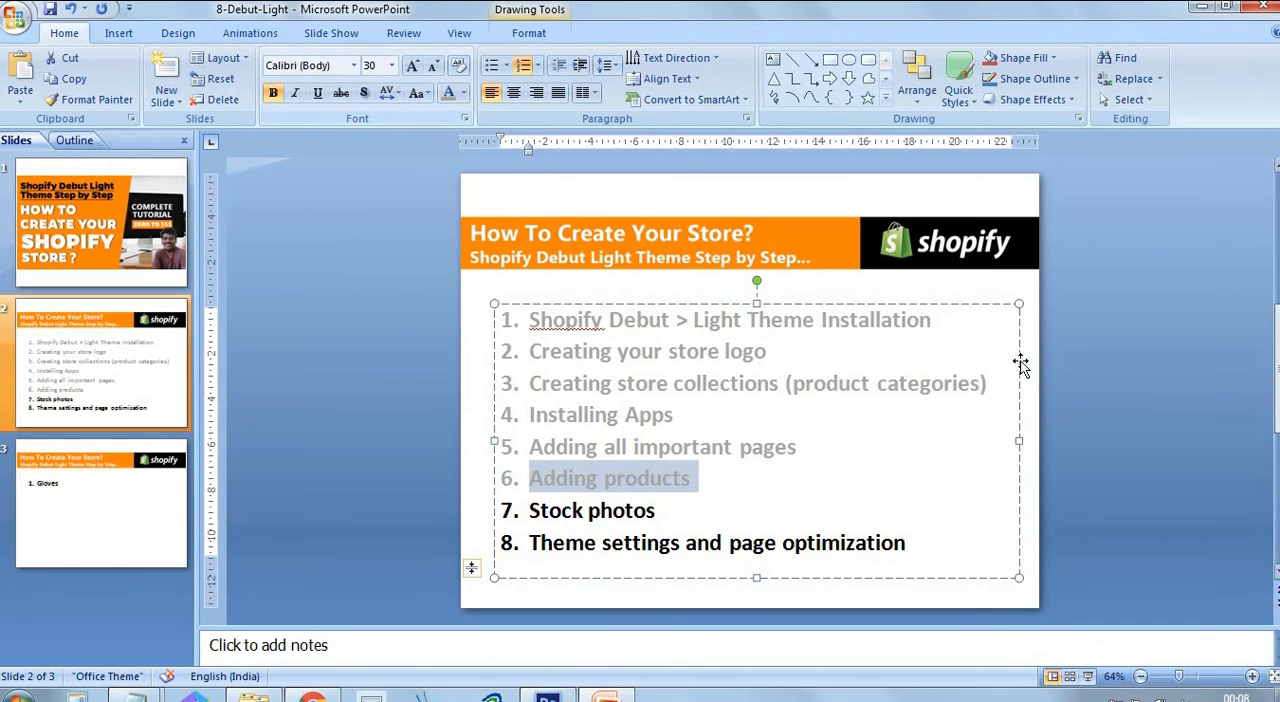
{"action": "left_click", "coordinate": [1132, 361]}
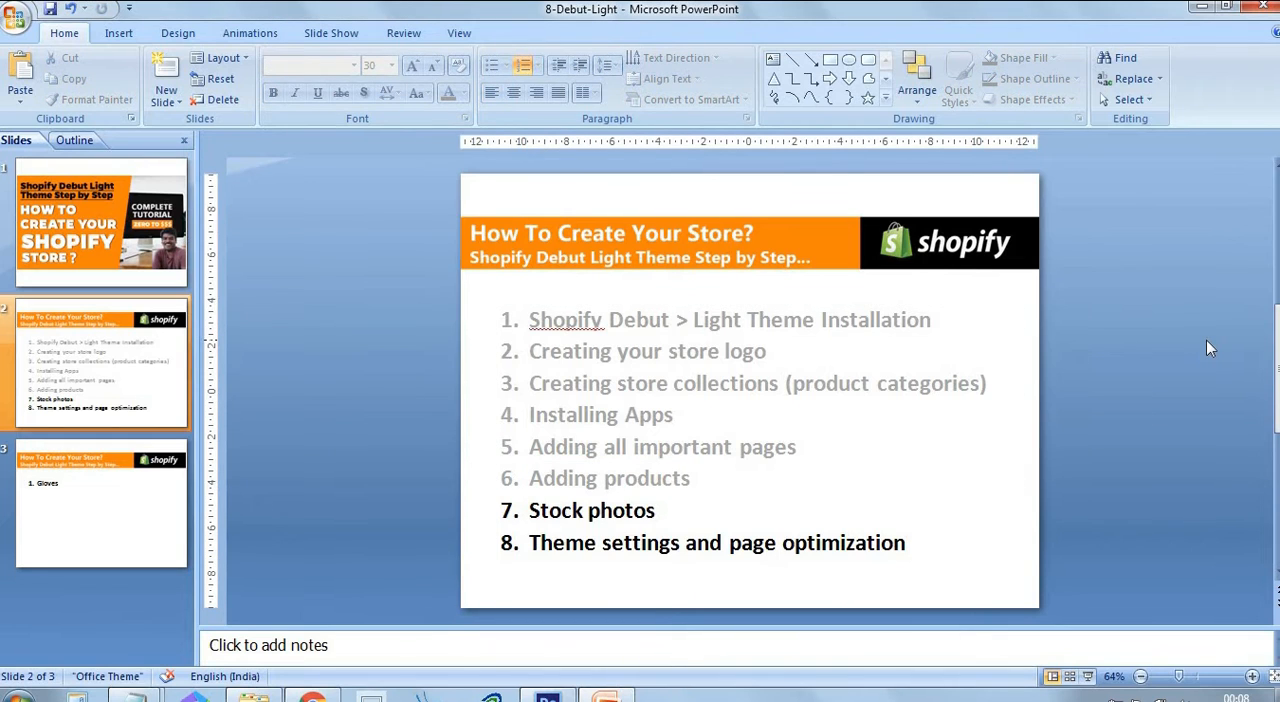
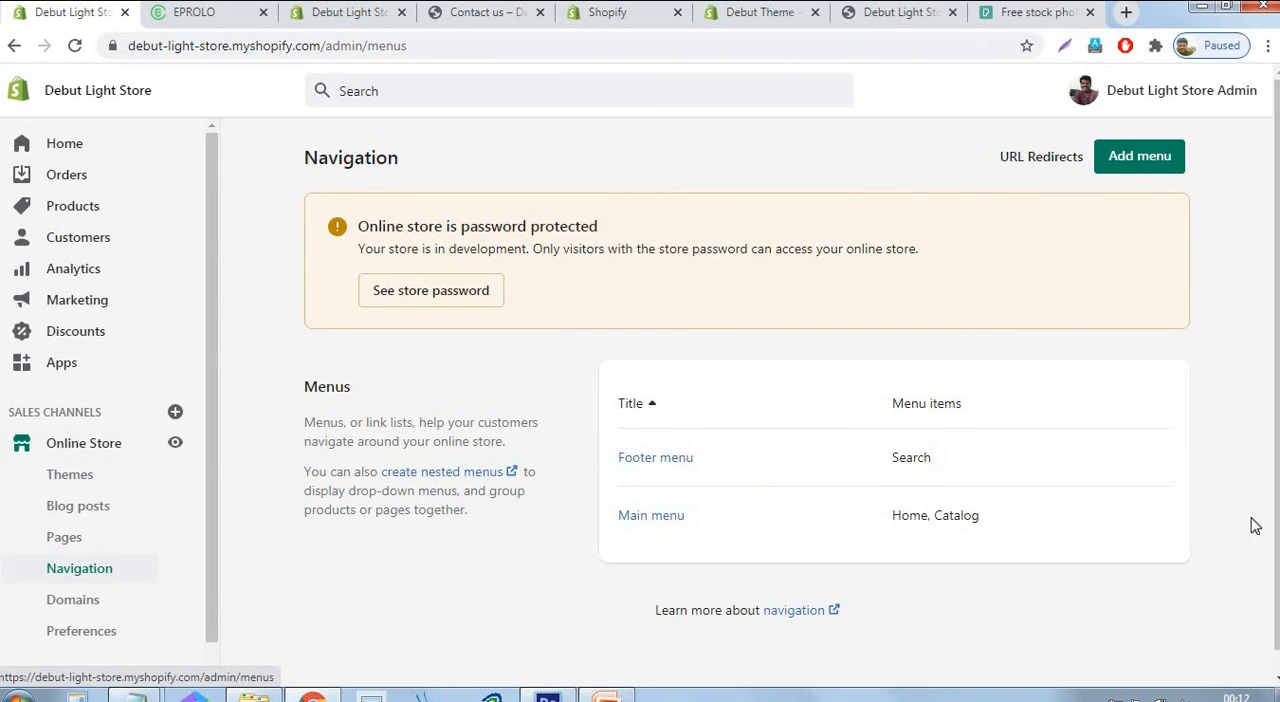
Open the main menu for editing and remove its Catalog item.
{"action": "scroll", "coordinate": [1221, 377], "scroll_direction": "down", "scroll_amount": 1}
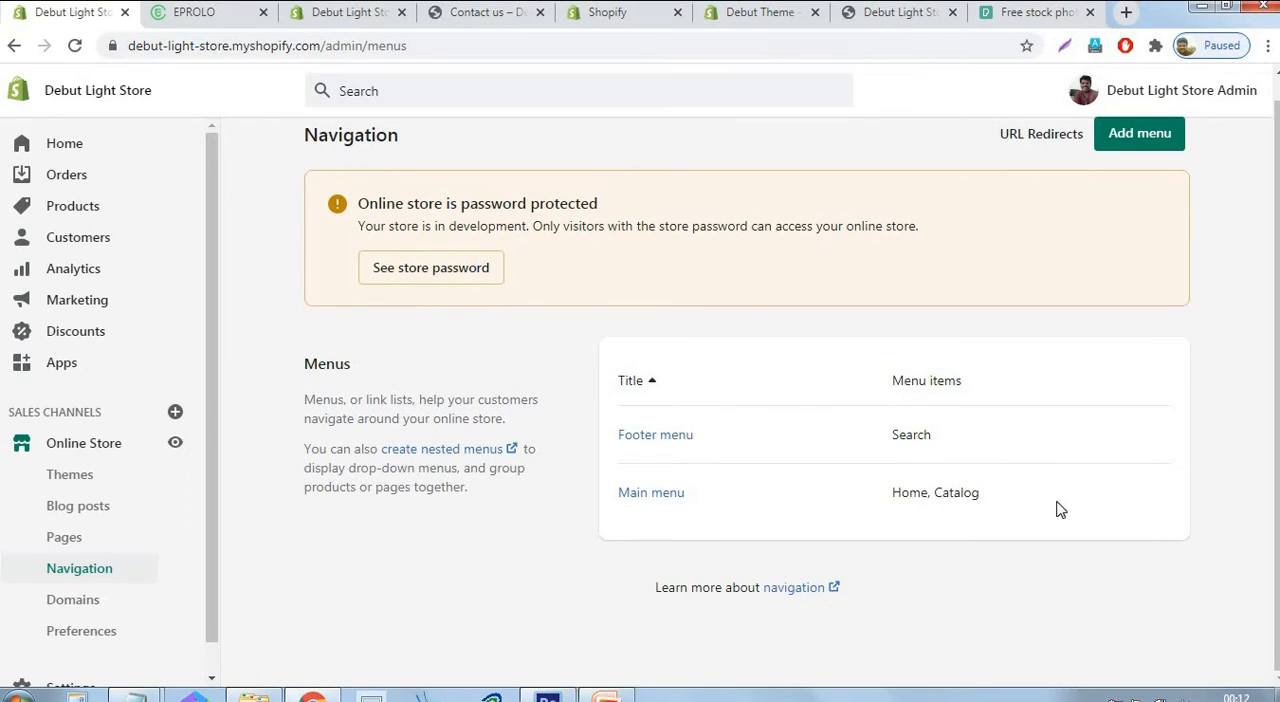
{"action": "left_click", "coordinate": [657, 500]}
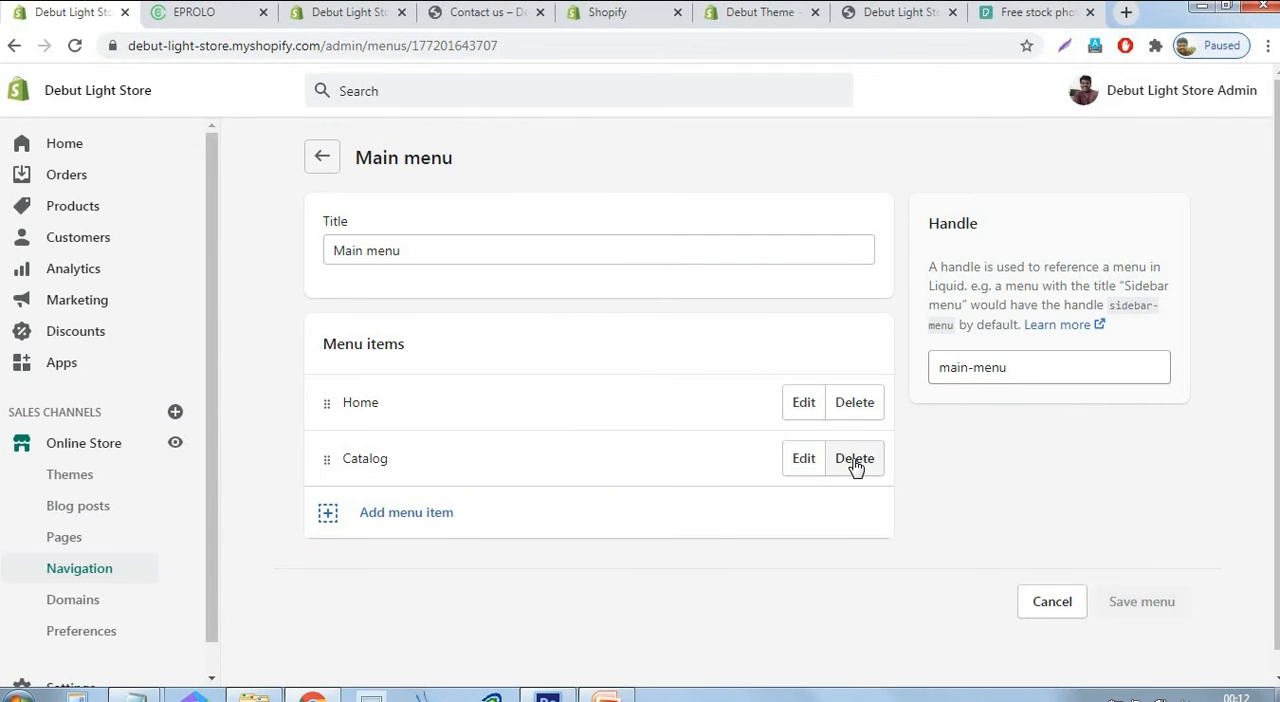
{"action": "left_click", "coordinate": [855, 462]}
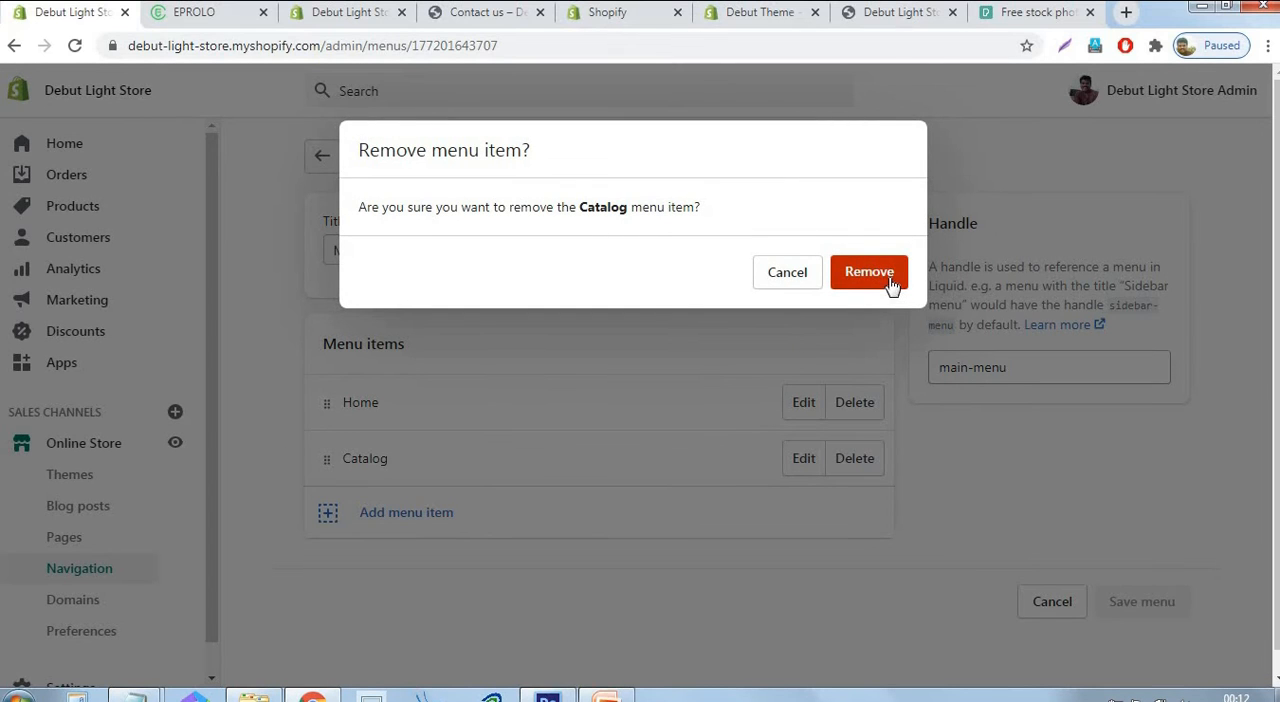
{"action": "left_click", "coordinate": [888, 283]}
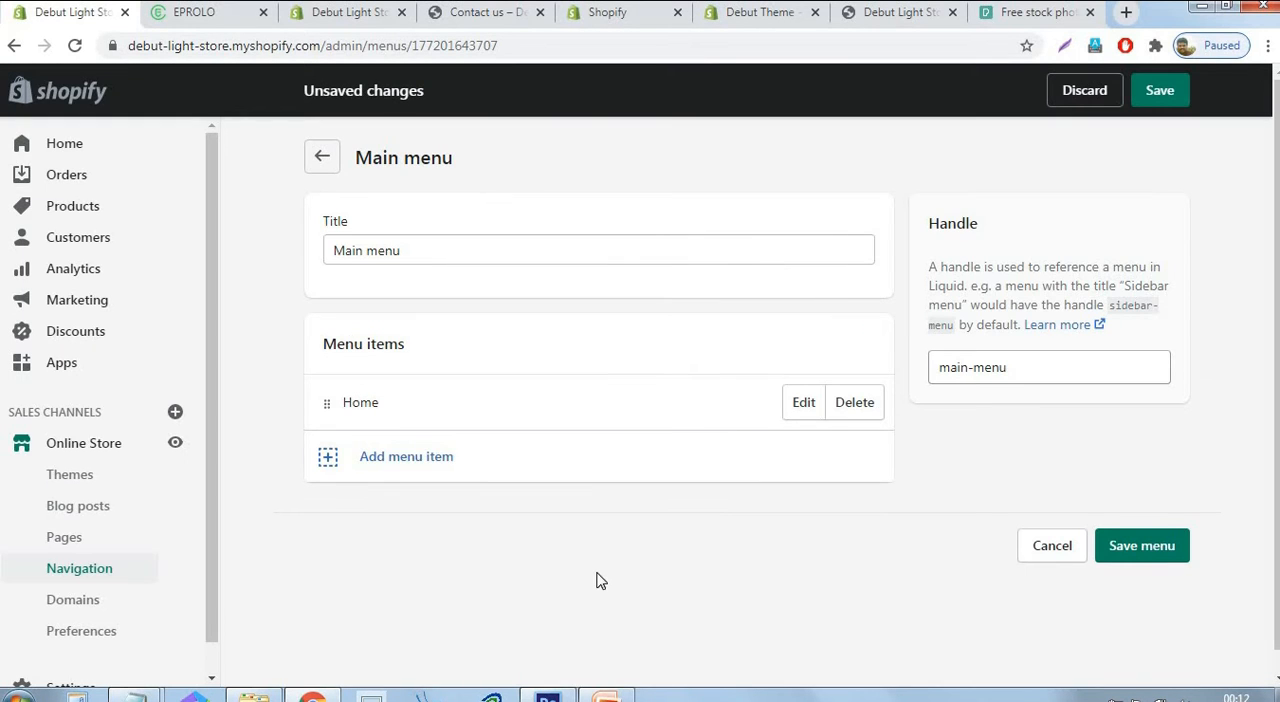
Add an "Our Products" item to the main menu, linked to the Our Products collection.
{"action": "left_click", "coordinate": [370, 464]}
{"action": "left_click", "coordinate": [526, 451]}
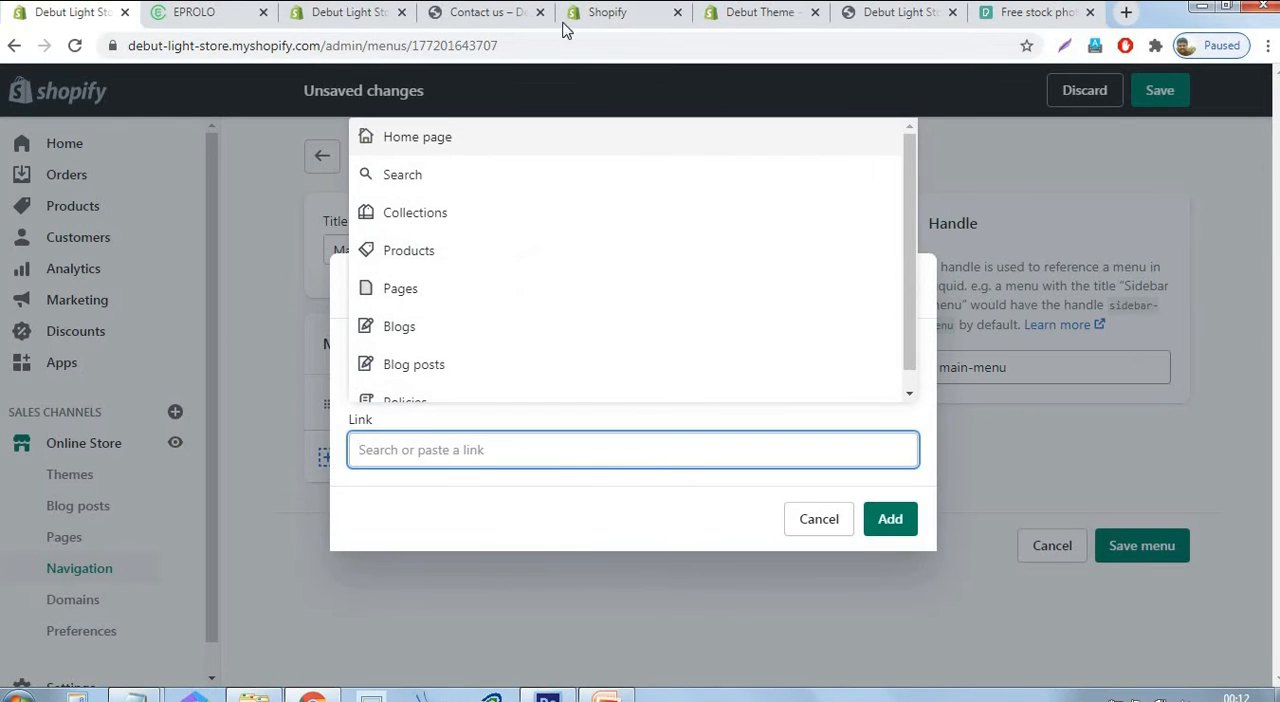
{"action": "left_click", "coordinate": [400, 220]}
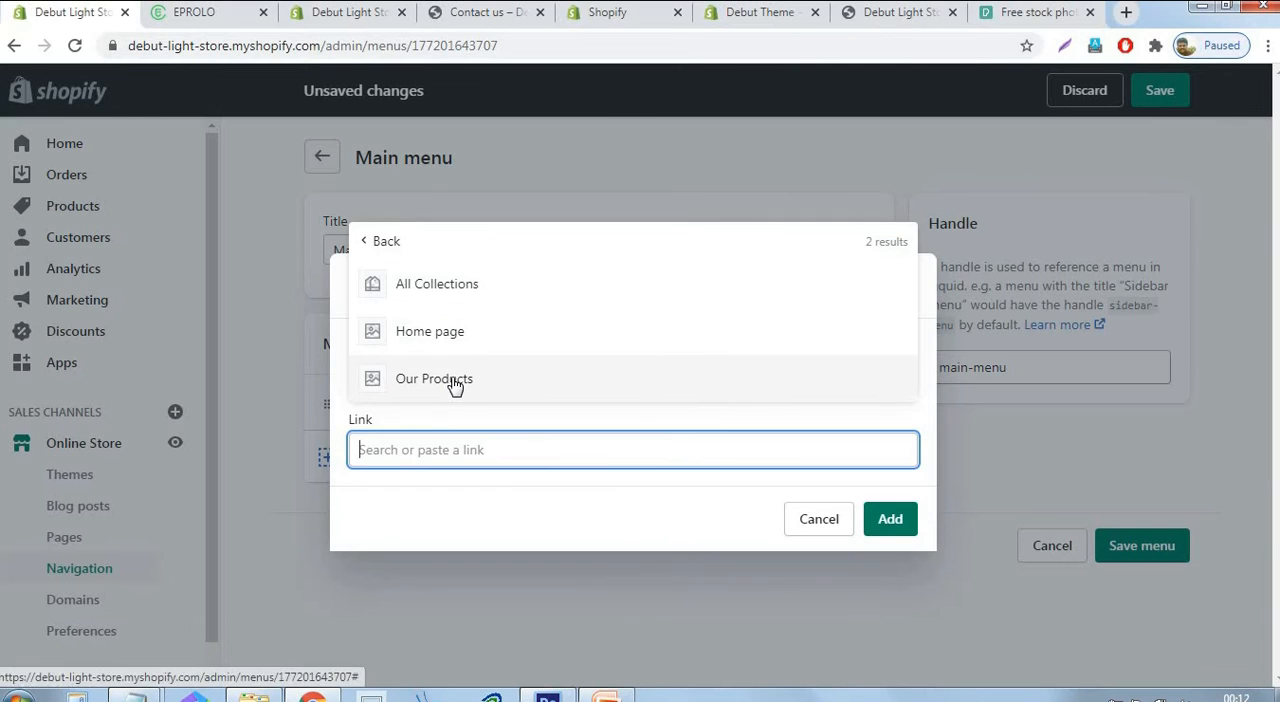
{"action": "left_click", "coordinate": [531, 381]}
{"action": "left_click", "coordinate": [496, 562]}
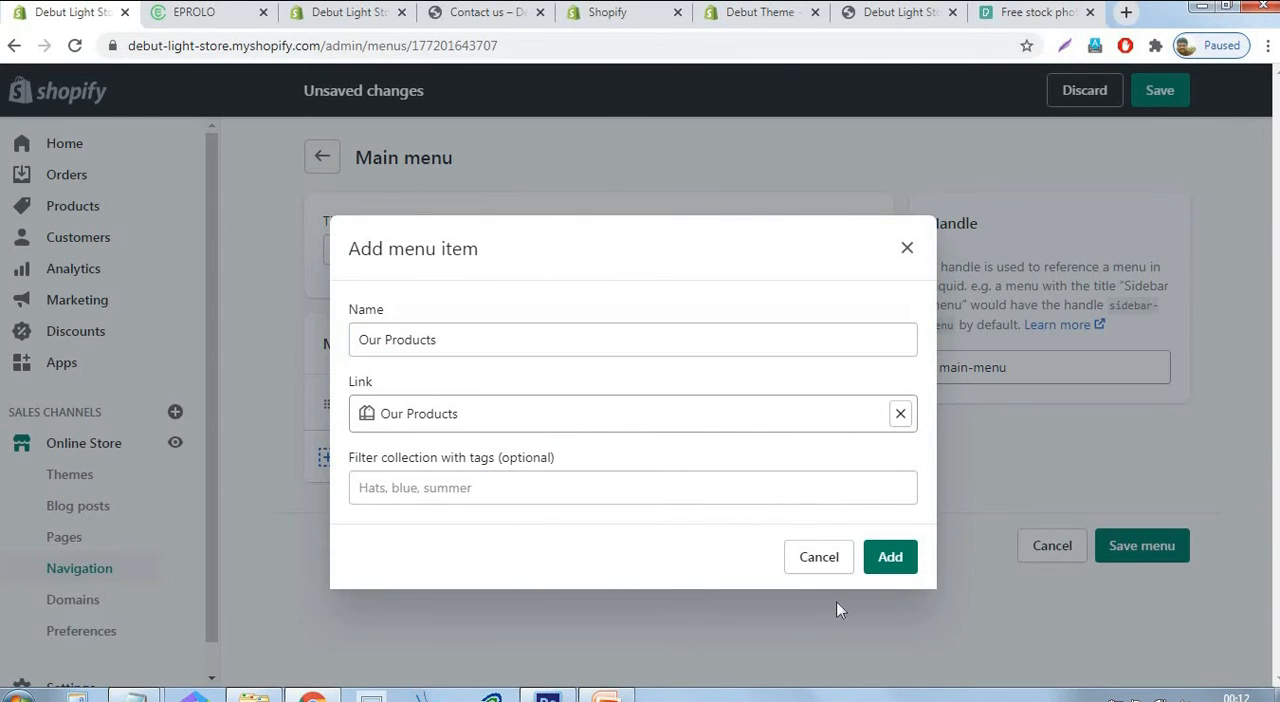
{"action": "left_click", "coordinate": [891, 561]}
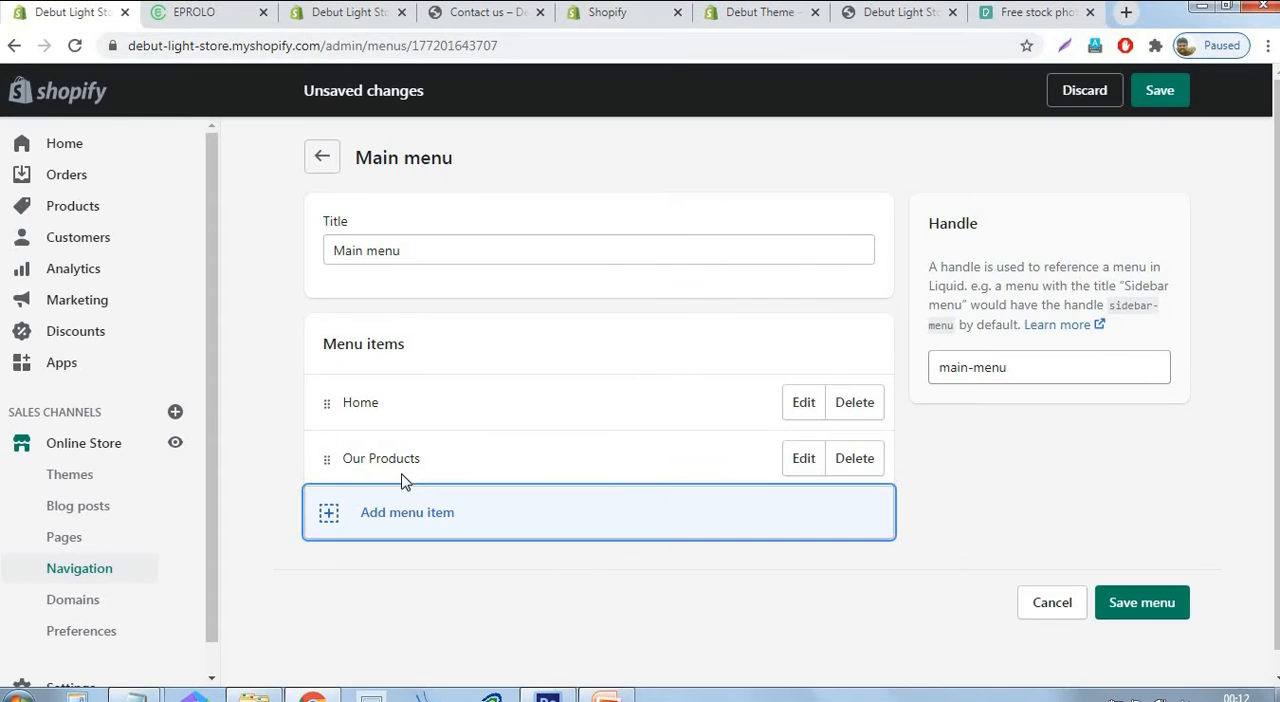
Add a "Contact us" item linked to the Contact us page and save the main menu.
{"action": "left_click", "coordinate": [392, 521]}
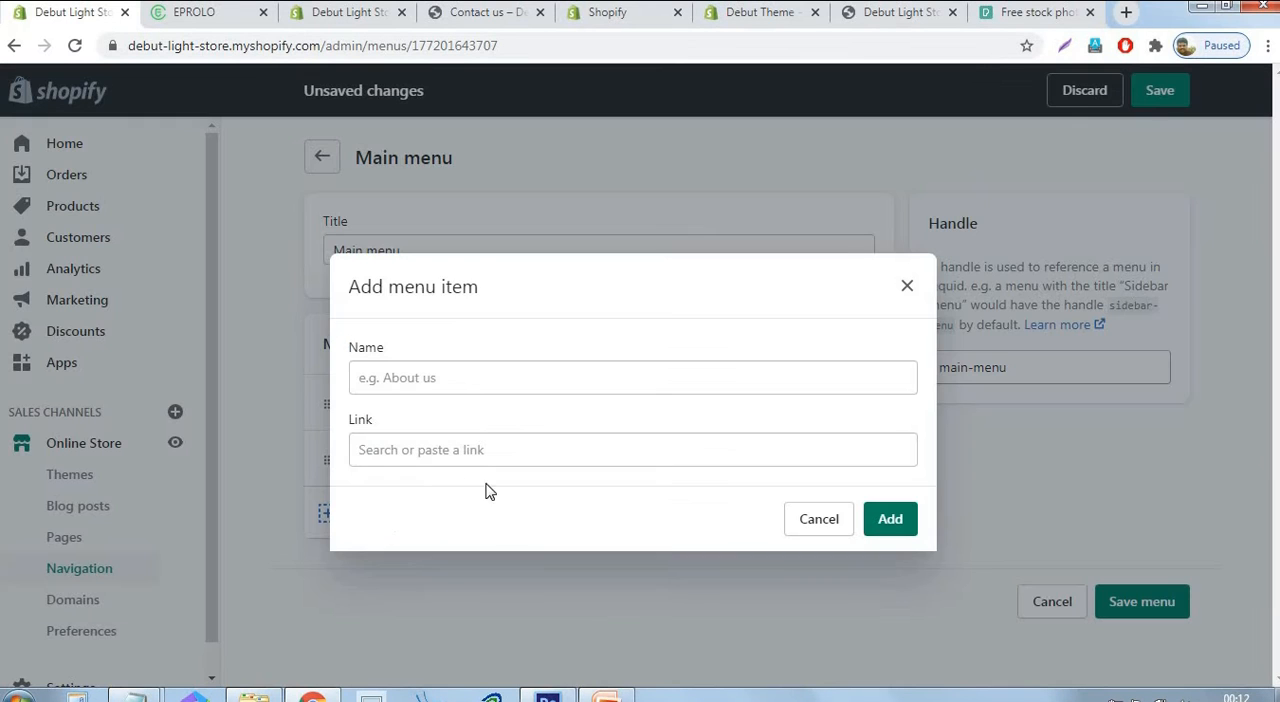
{"action": "left_click", "coordinate": [460, 446]}
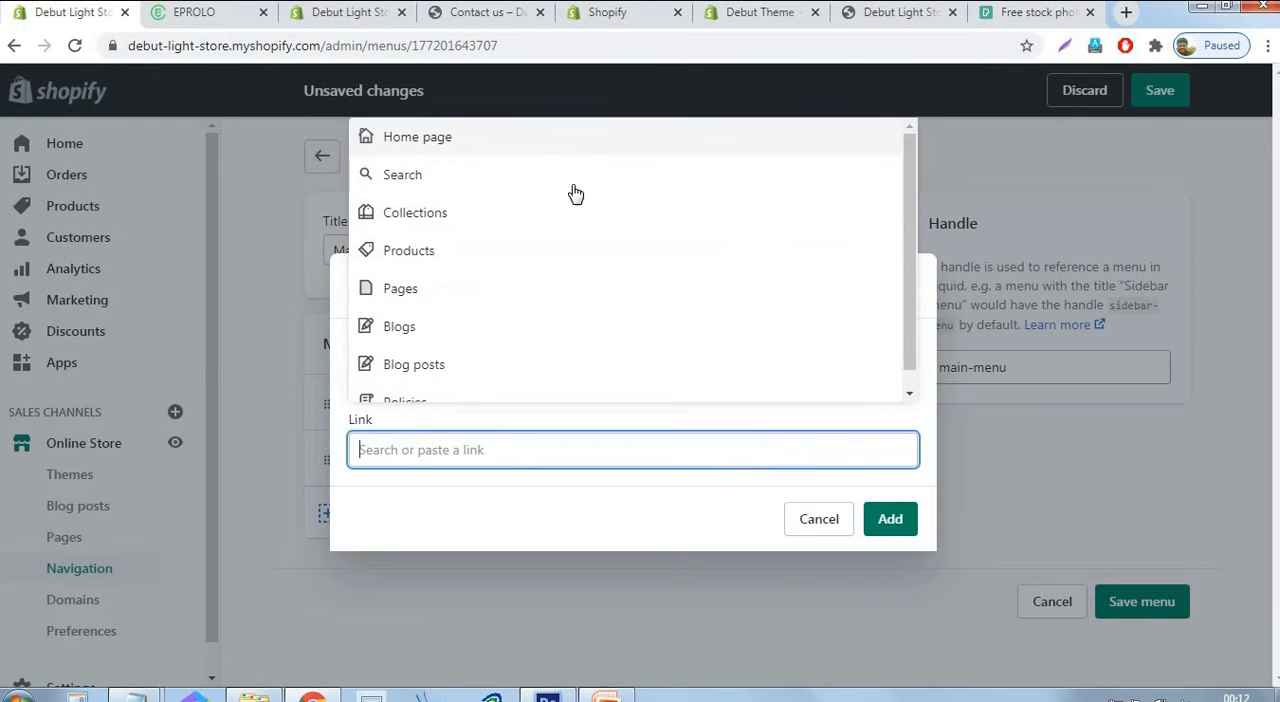
{"action": "left_click", "coordinate": [476, 222]}
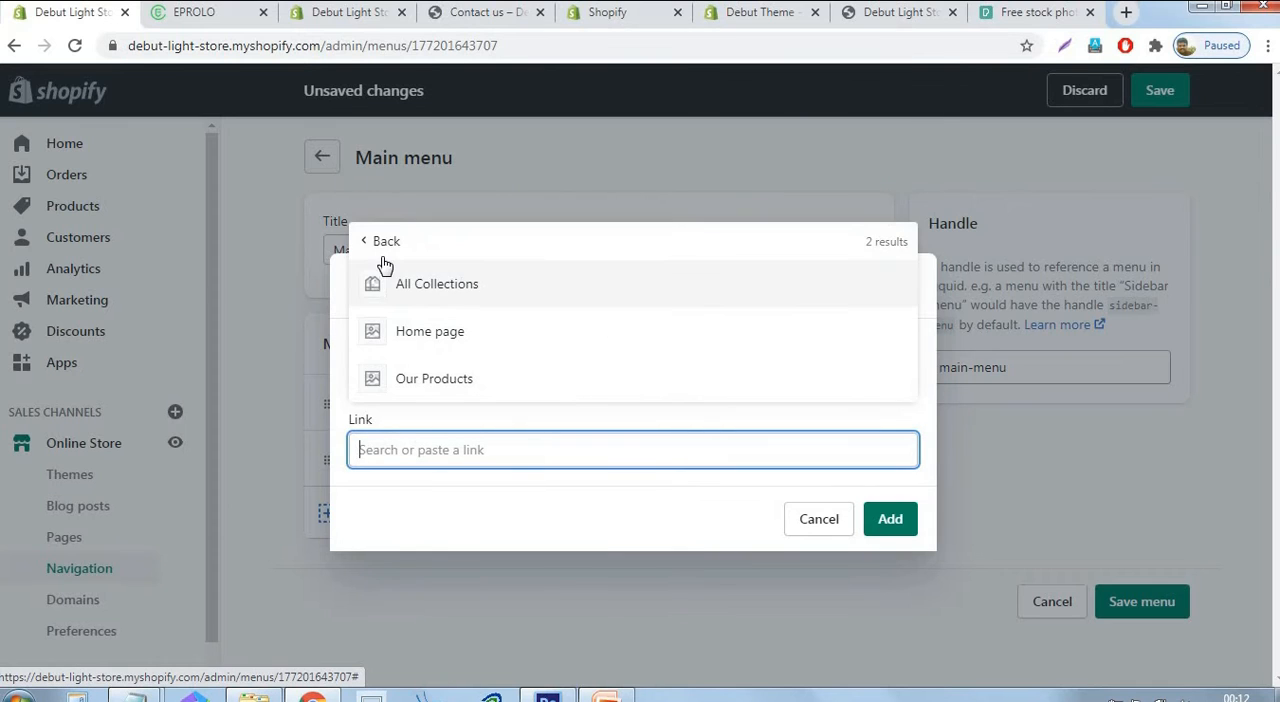
{"action": "left_click", "coordinate": [367, 245]}
{"action": "left_click", "coordinate": [410, 294]}
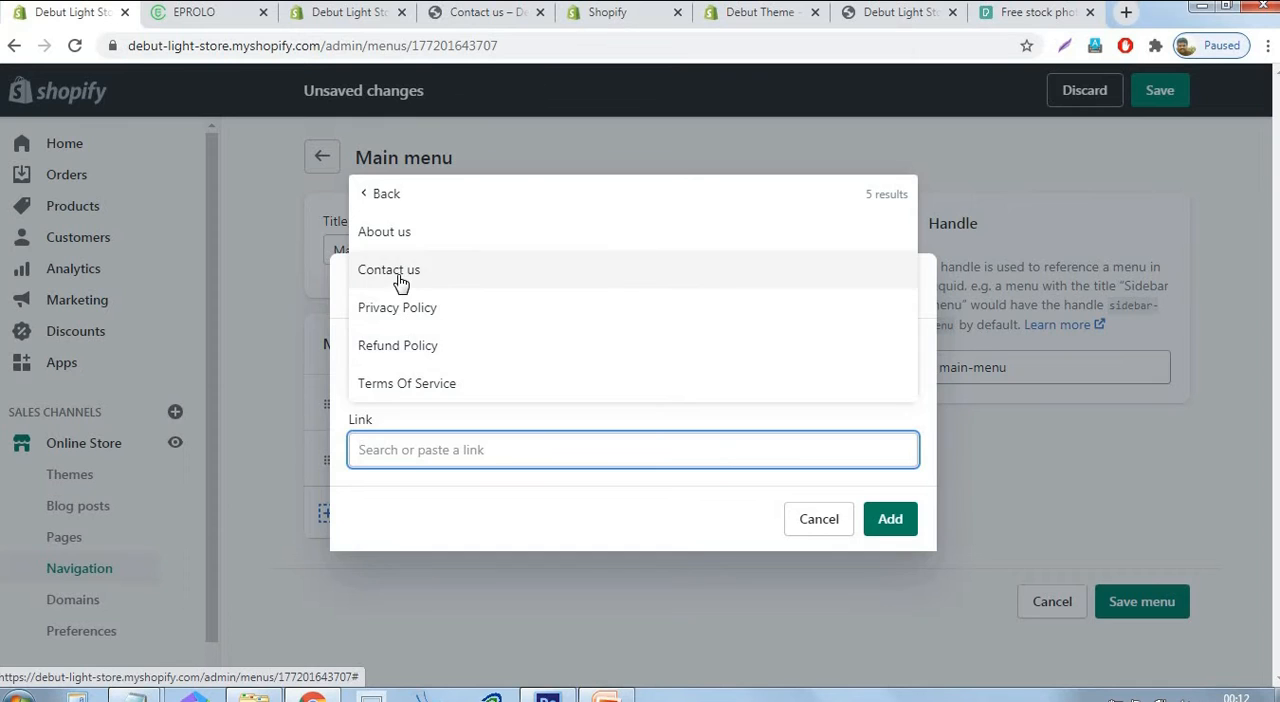
{"action": "left_click", "coordinate": [414, 268]}
{"action": "left_click", "coordinate": [909, 530]}
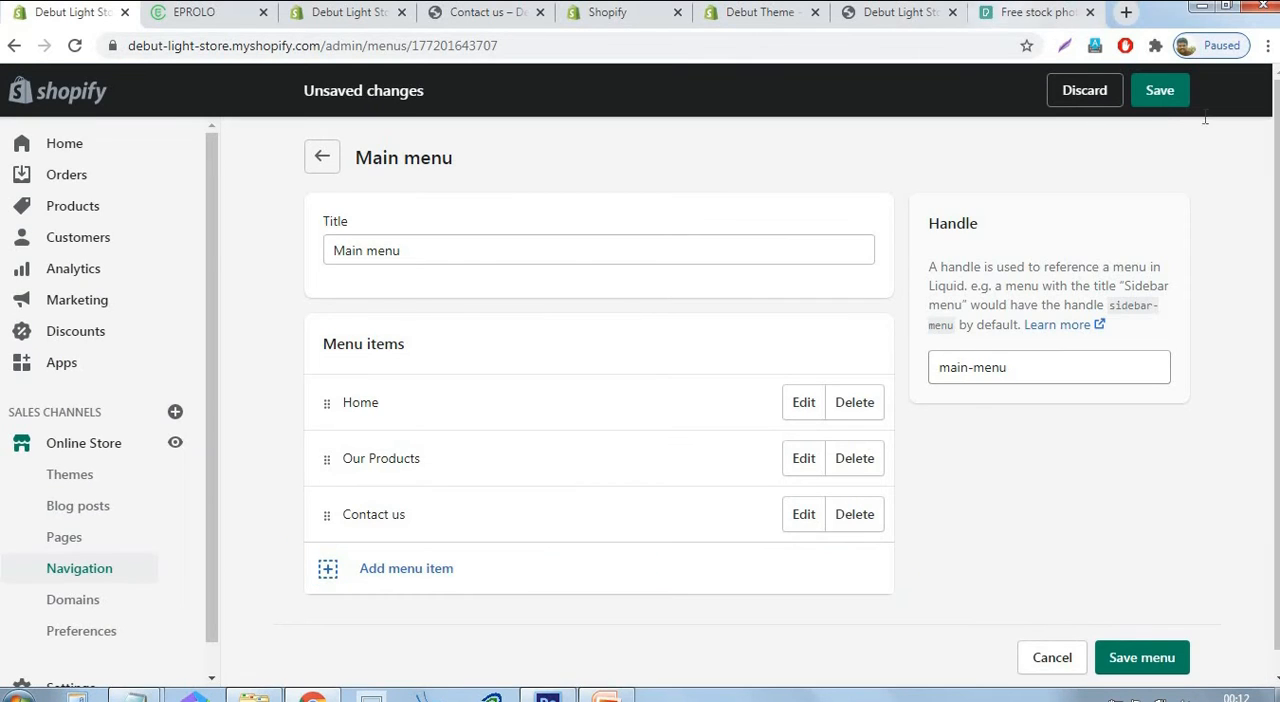
{"action": "left_click", "coordinate": [1160, 92]}
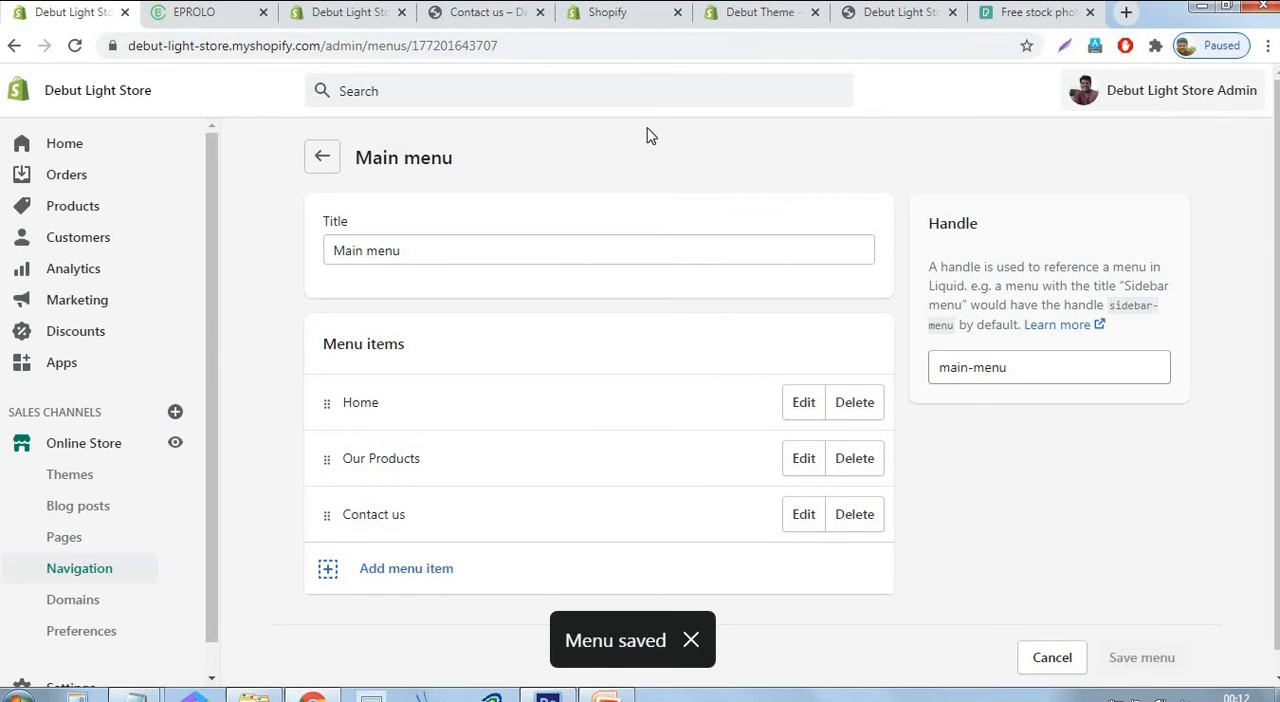
Try nesting Contact us under Our Products, return it to the top level and save the main menu.
{"action": "scroll", "coordinate": [1033, 544], "scroll_direction": "down", "scroll_amount": 1}
{"action": "scroll", "coordinate": [1033, 544], "scroll_direction": "down", "scroll_amount": 1}
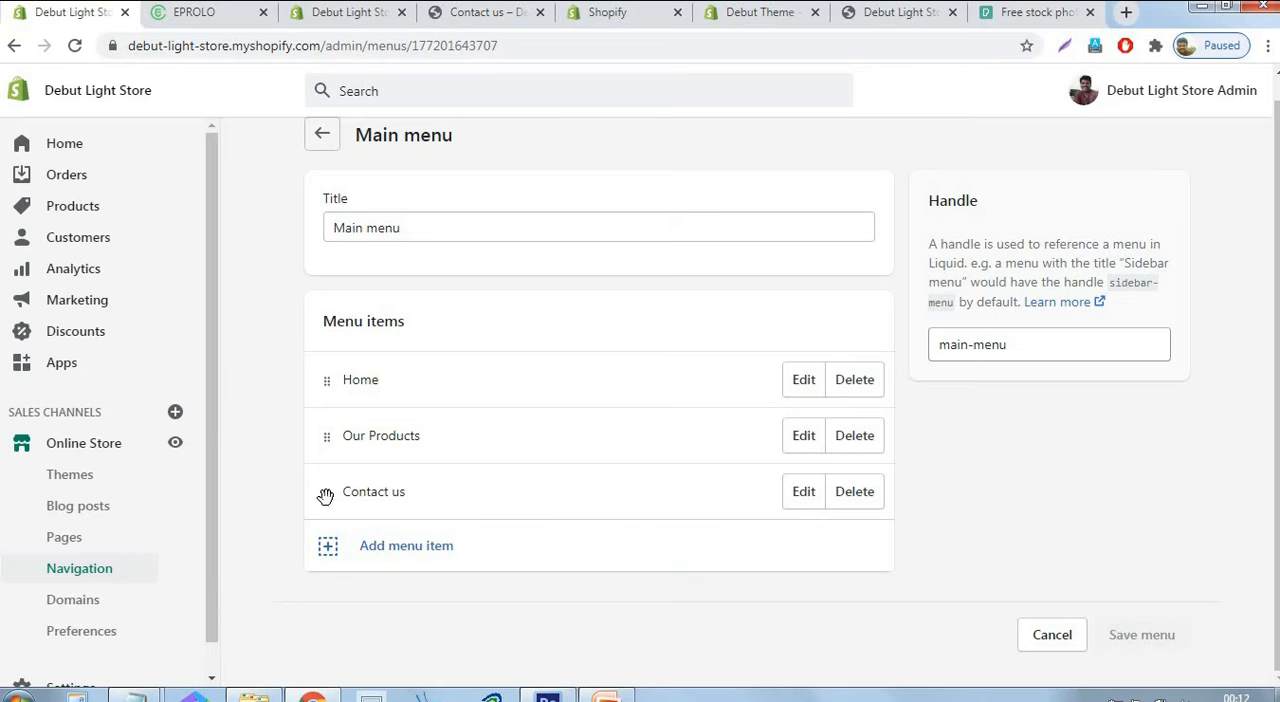
{"action": "left_click_drag", "start_coordinate": [325, 497], "coordinate": [397, 545]}
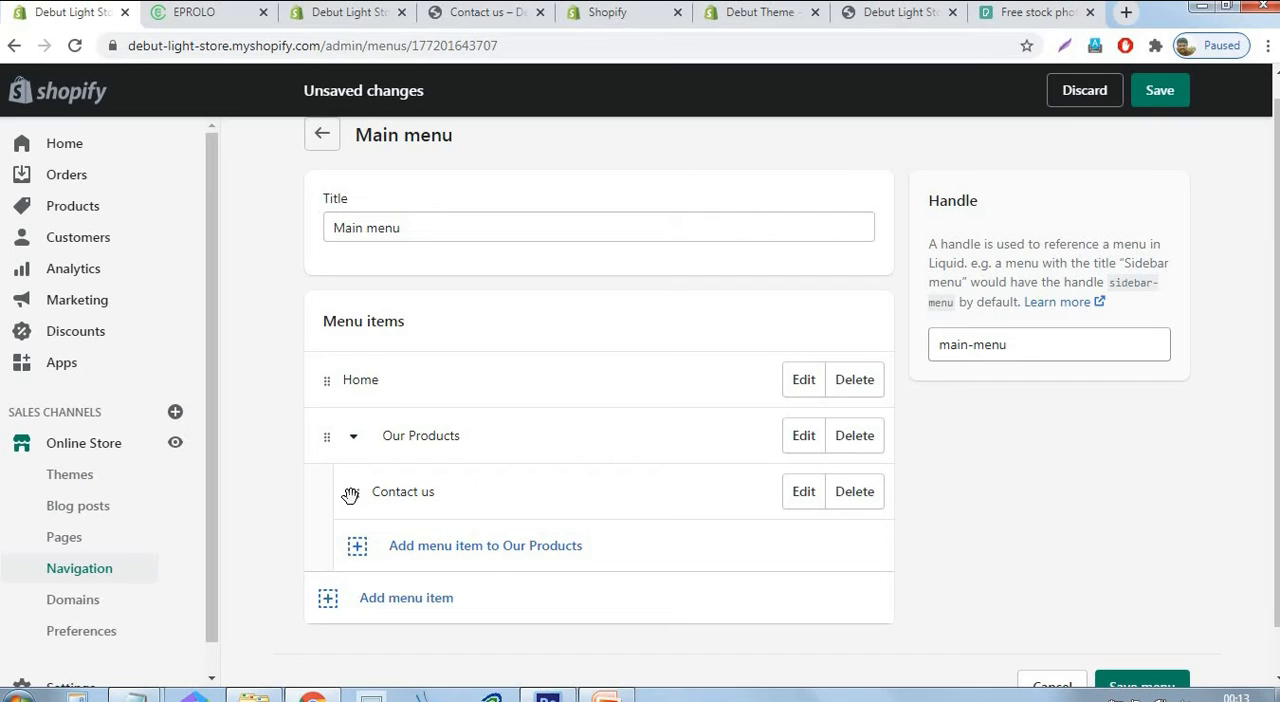
{"action": "left_click_drag", "start_coordinate": [340, 506], "coordinate": [306, 488]}
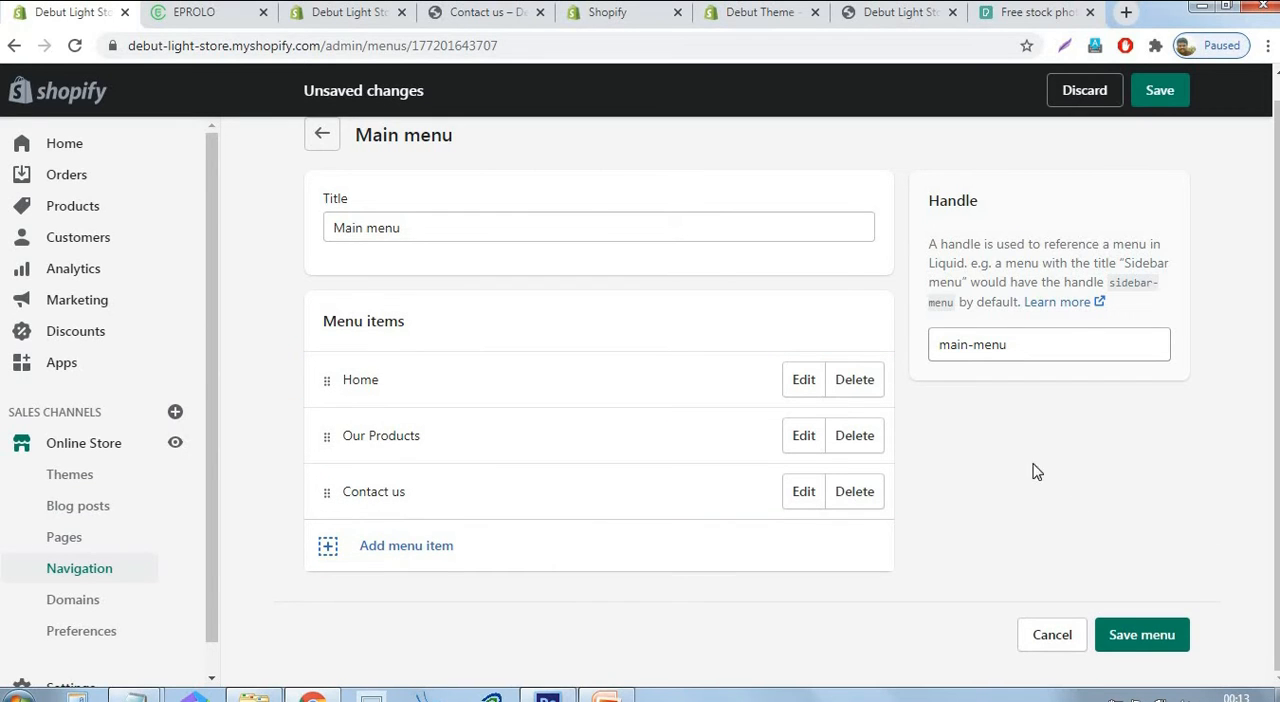
{"action": "left_click", "coordinate": [1149, 634]}
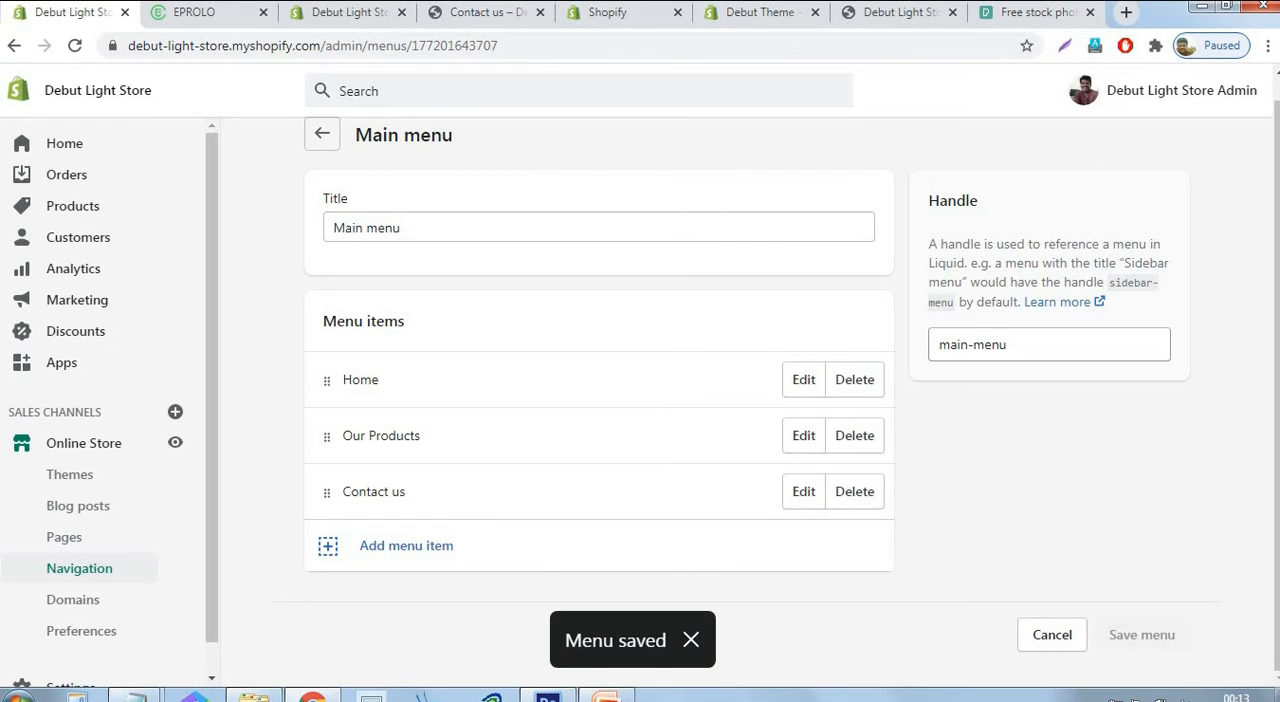
Return to the menu list, open the footer menu and remove its Search item.
{"action": "left_click", "coordinate": [322, 134]}
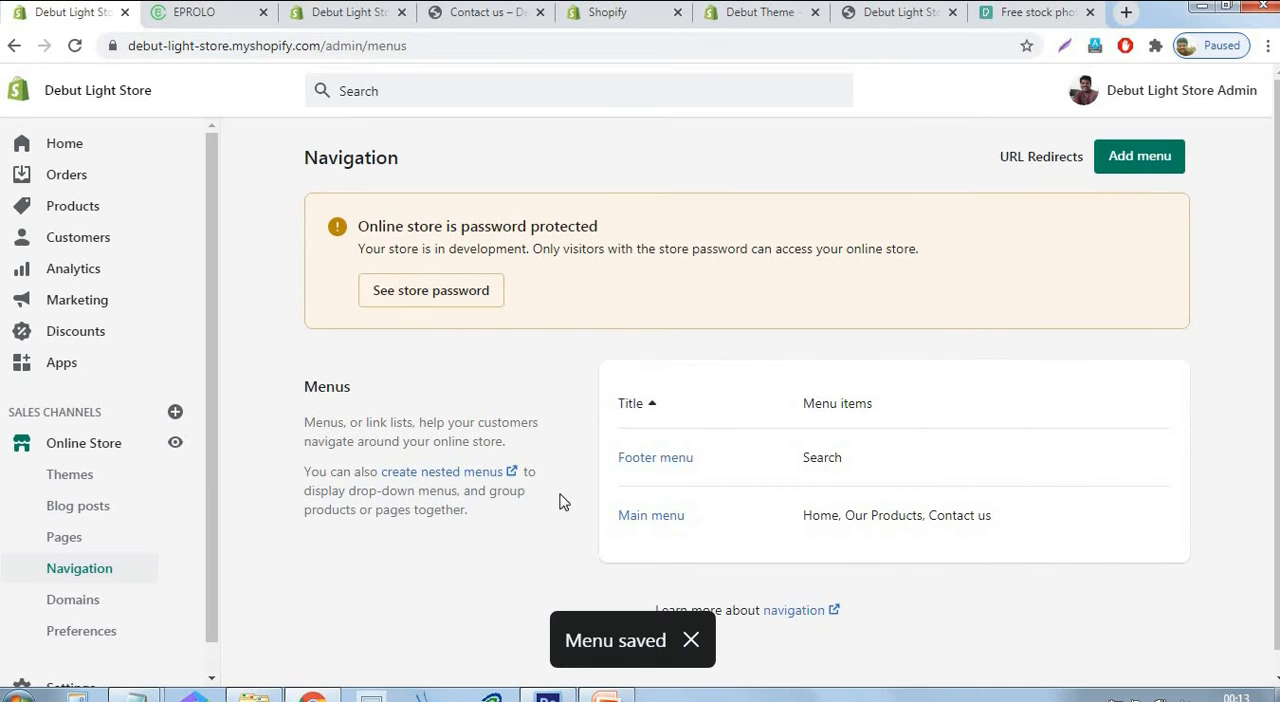
{"action": "left_click", "coordinate": [668, 465]}
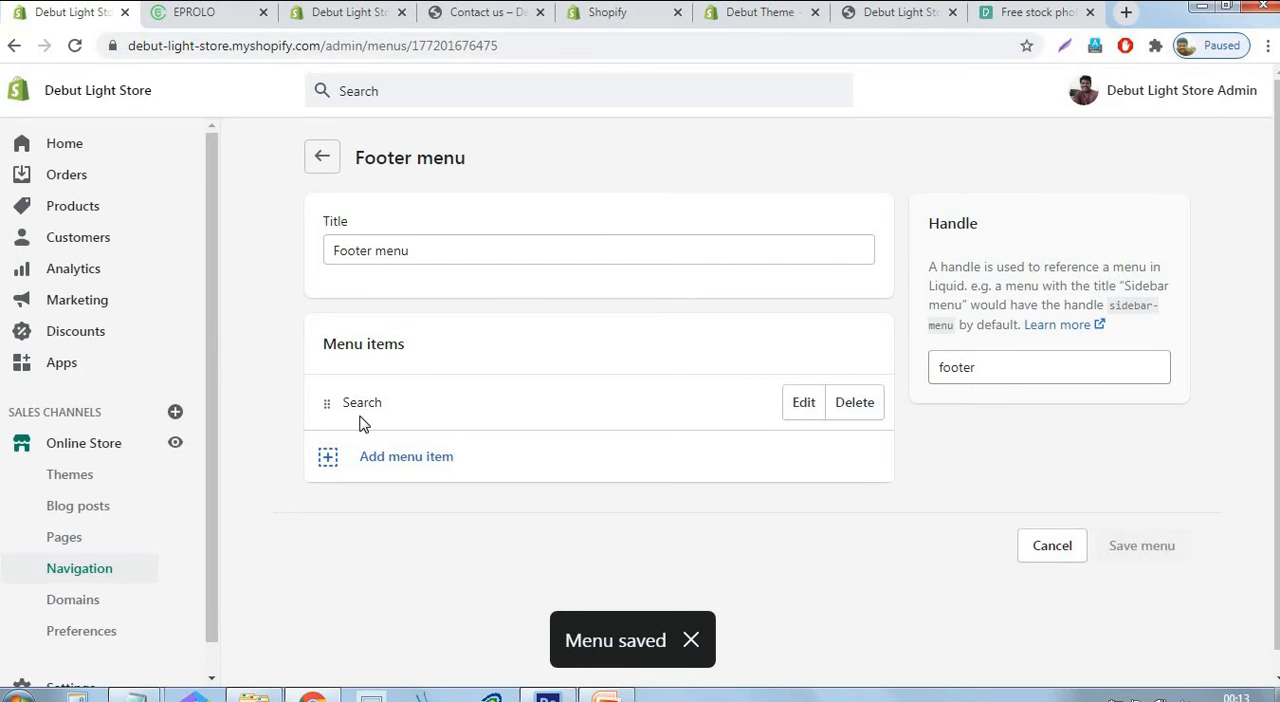
{"action": "left_click", "coordinate": [866, 410]}
{"action": "left_click", "coordinate": [897, 283]}
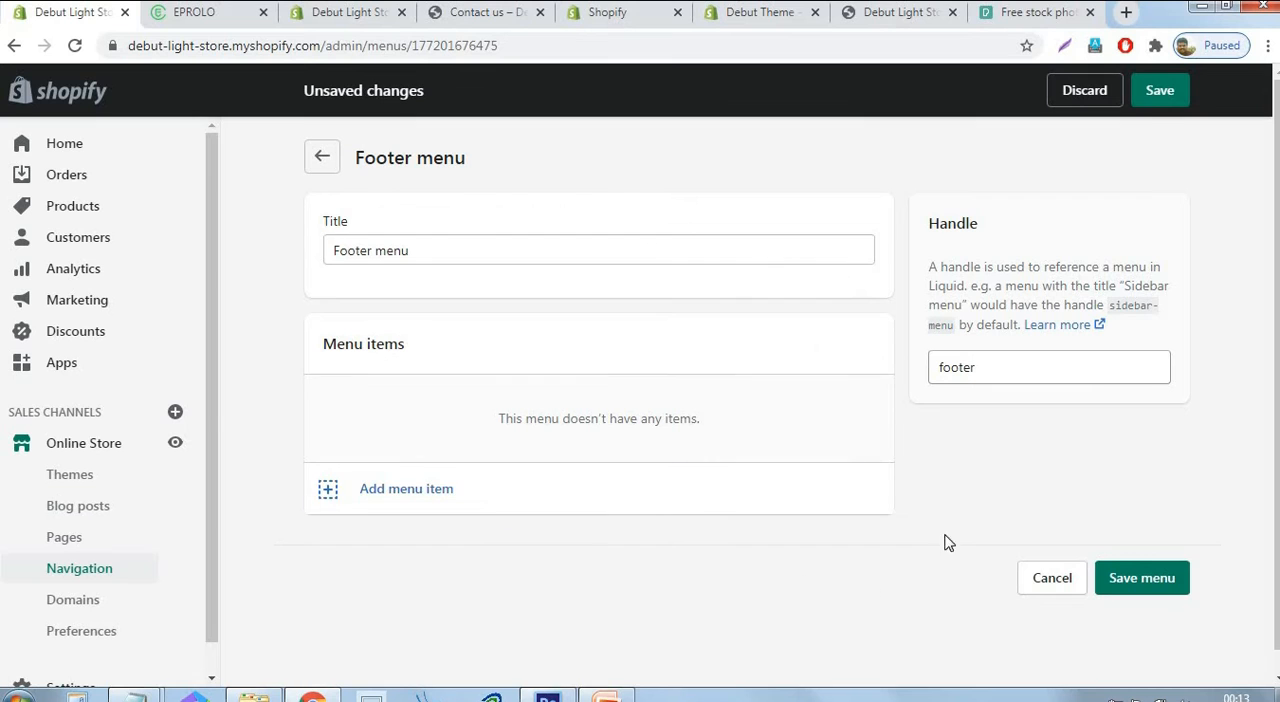
Add an "About us" item to the footer menu, linked to the About us page.
{"action": "left_click", "coordinate": [393, 503]}
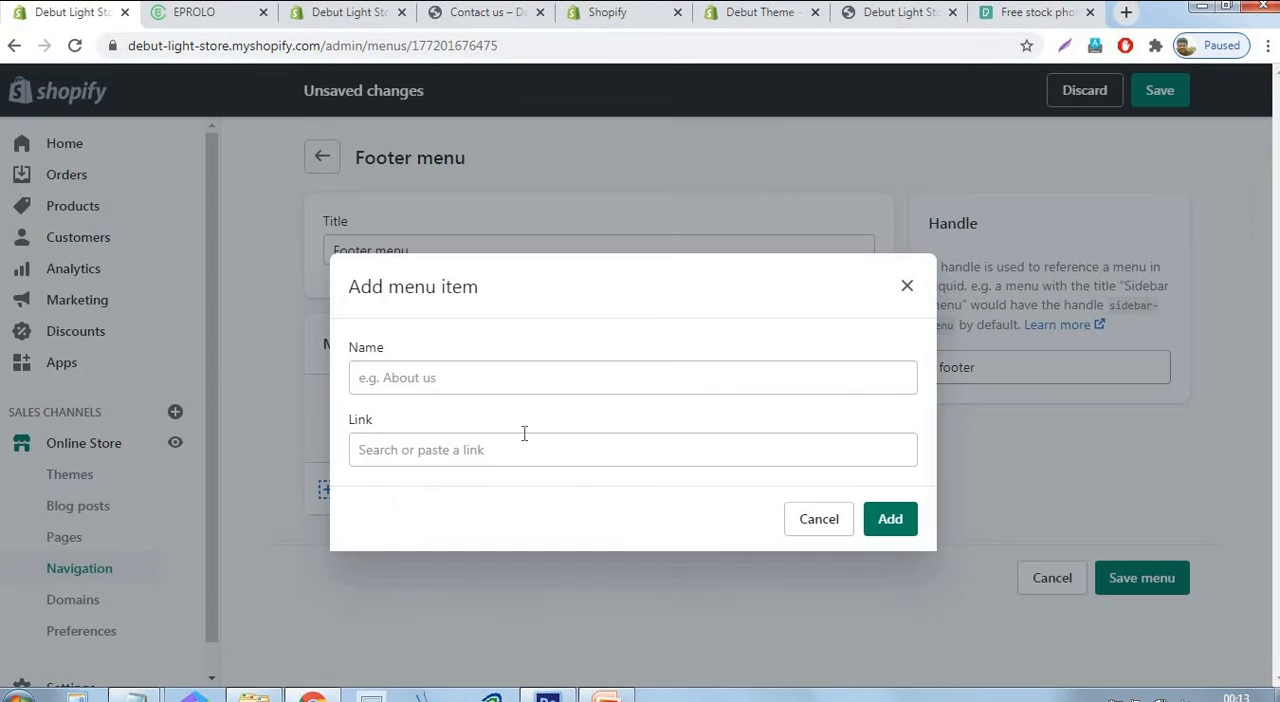
{"action": "left_click", "coordinate": [510, 449]}
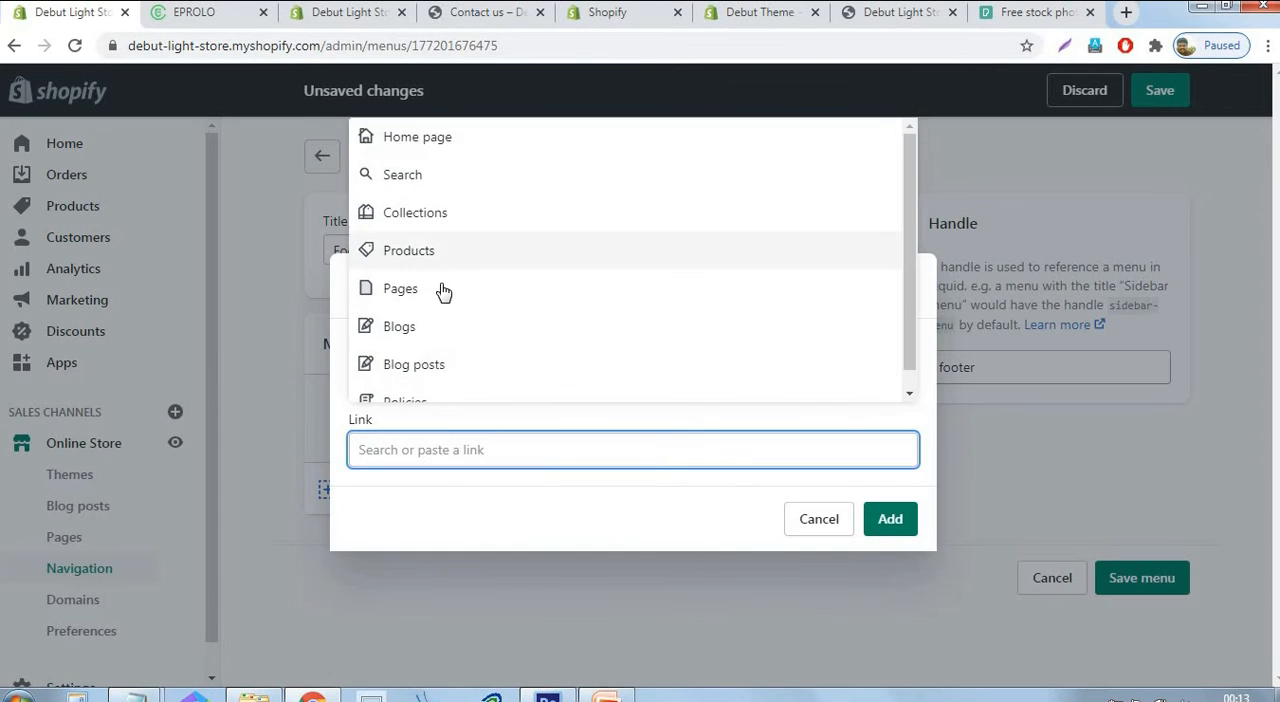
{"action": "left_click", "coordinate": [400, 289]}
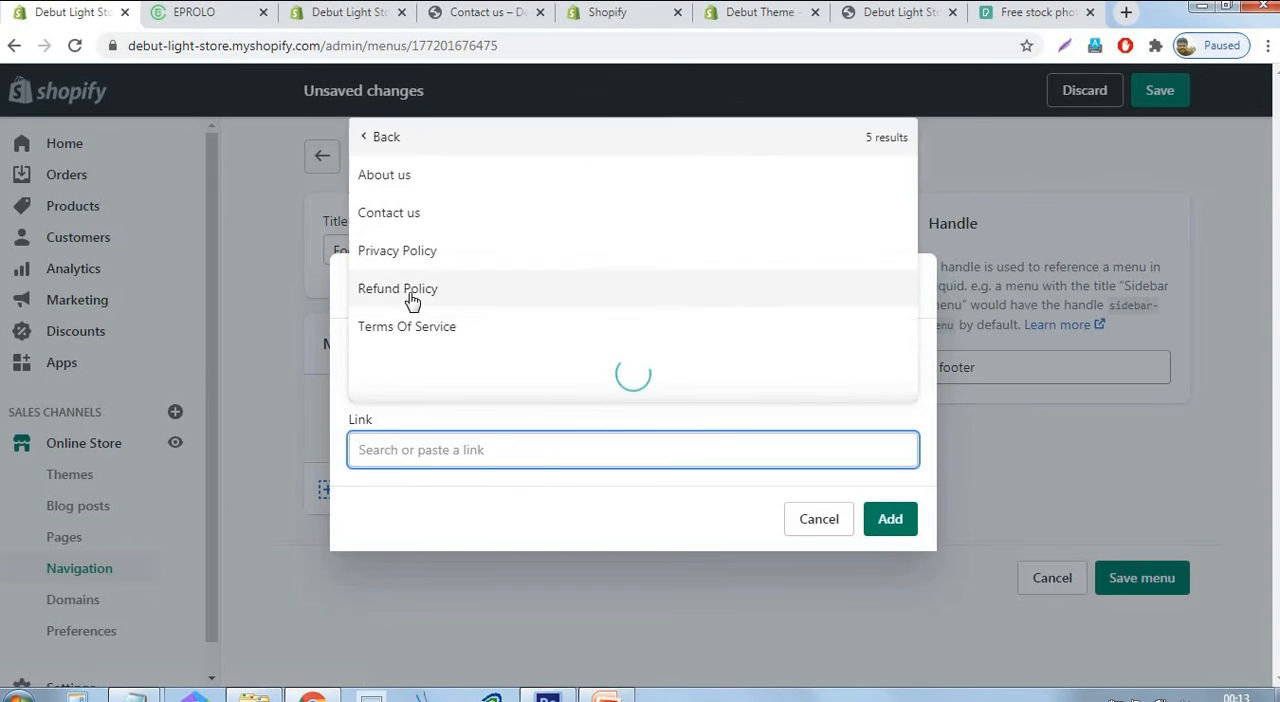
{"action": "left_click", "coordinate": [409, 238]}
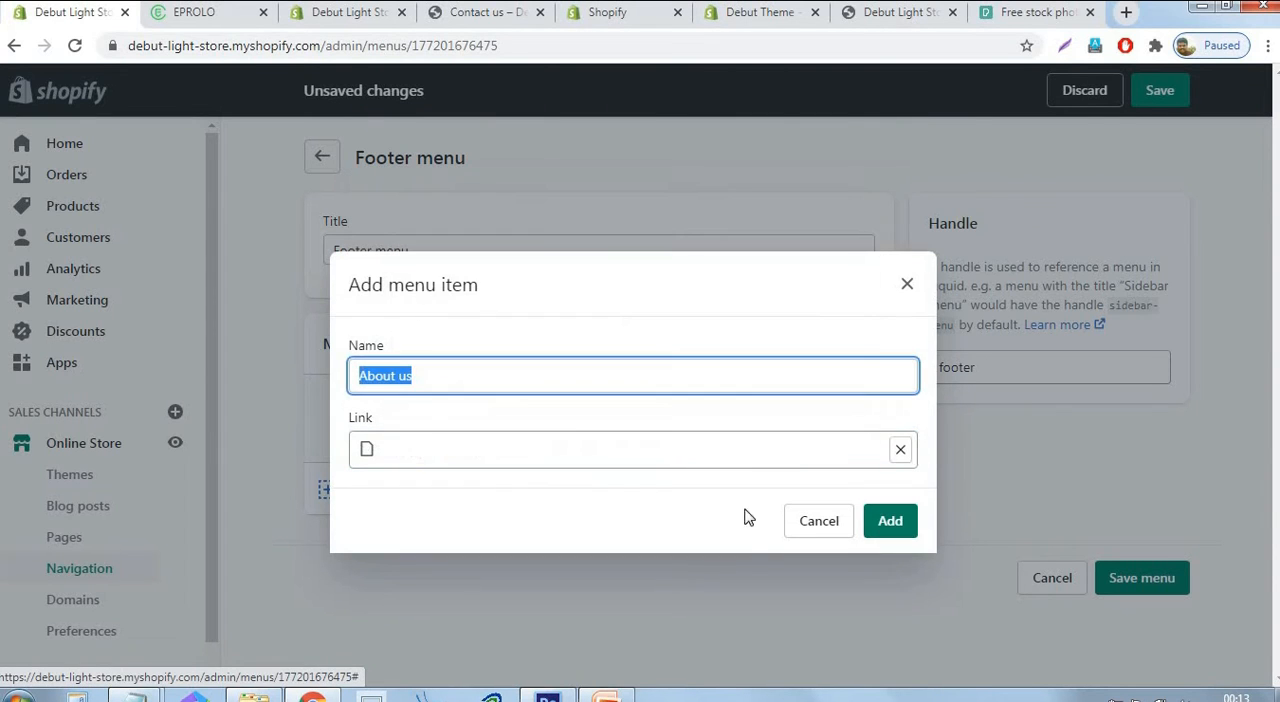
{"action": "left_click", "coordinate": [896, 533]}
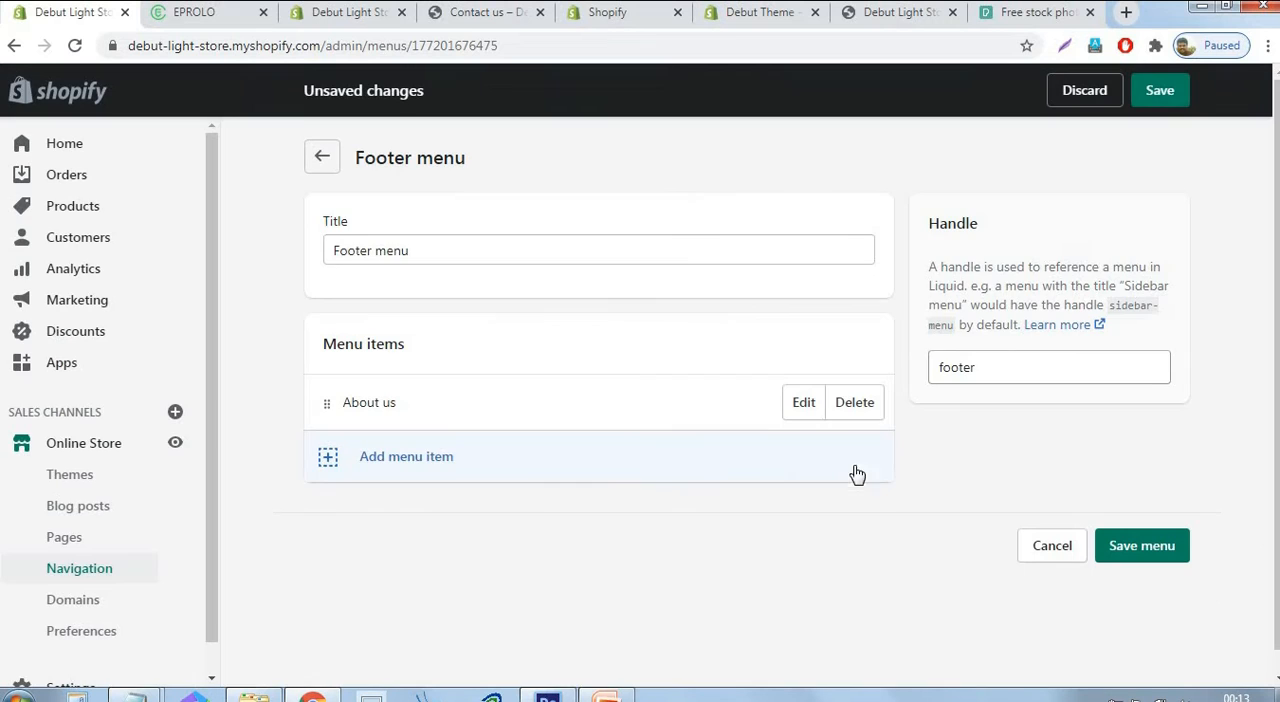
Add a "Privacy Policy" item to the footer menu, linked to the Privacy Policy page.
{"action": "left_click", "coordinate": [420, 456]}
{"action": "left_click", "coordinate": [446, 441]}
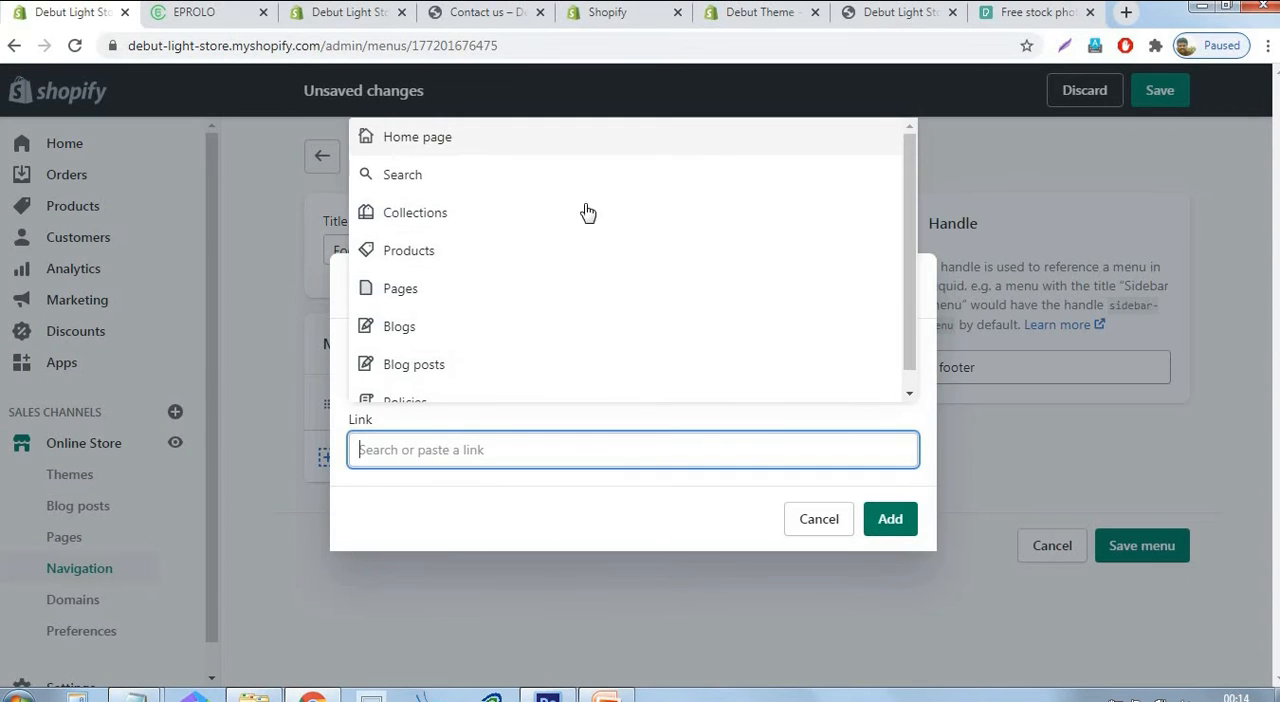
{"action": "left_click", "coordinate": [389, 294]}
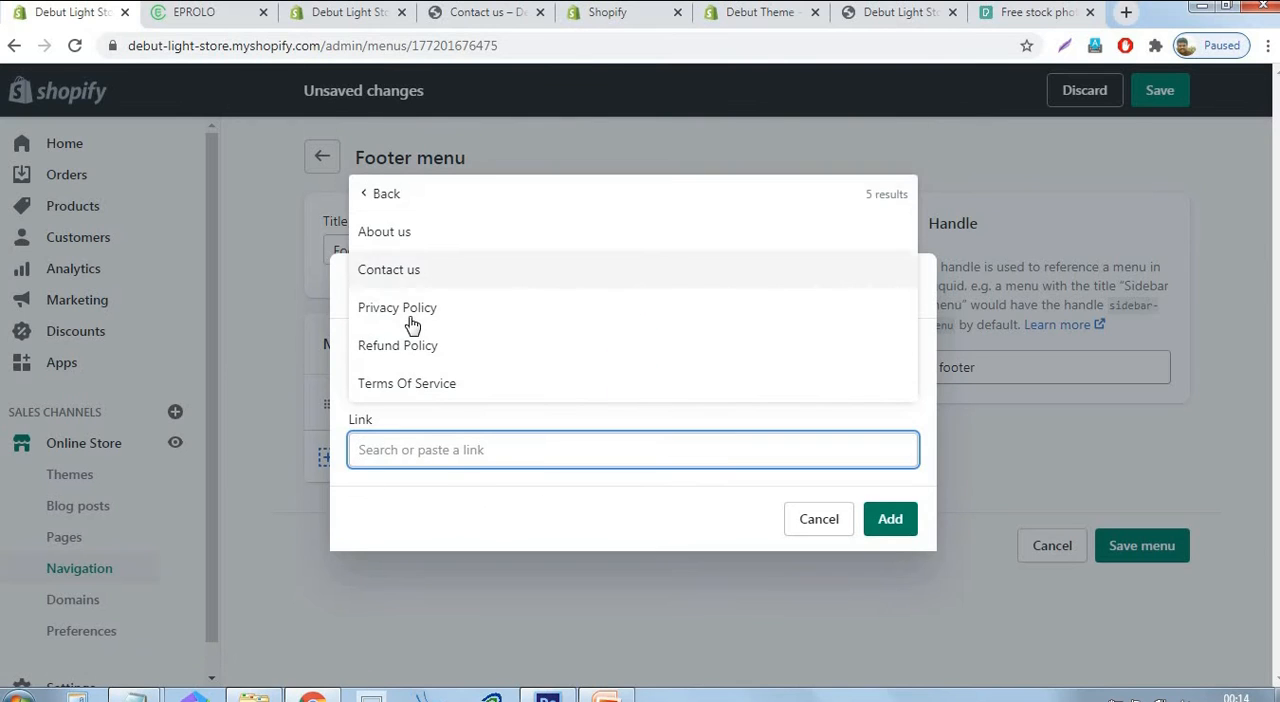
{"action": "left_click", "coordinate": [414, 308]}
{"action": "left_click", "coordinate": [889, 522]}
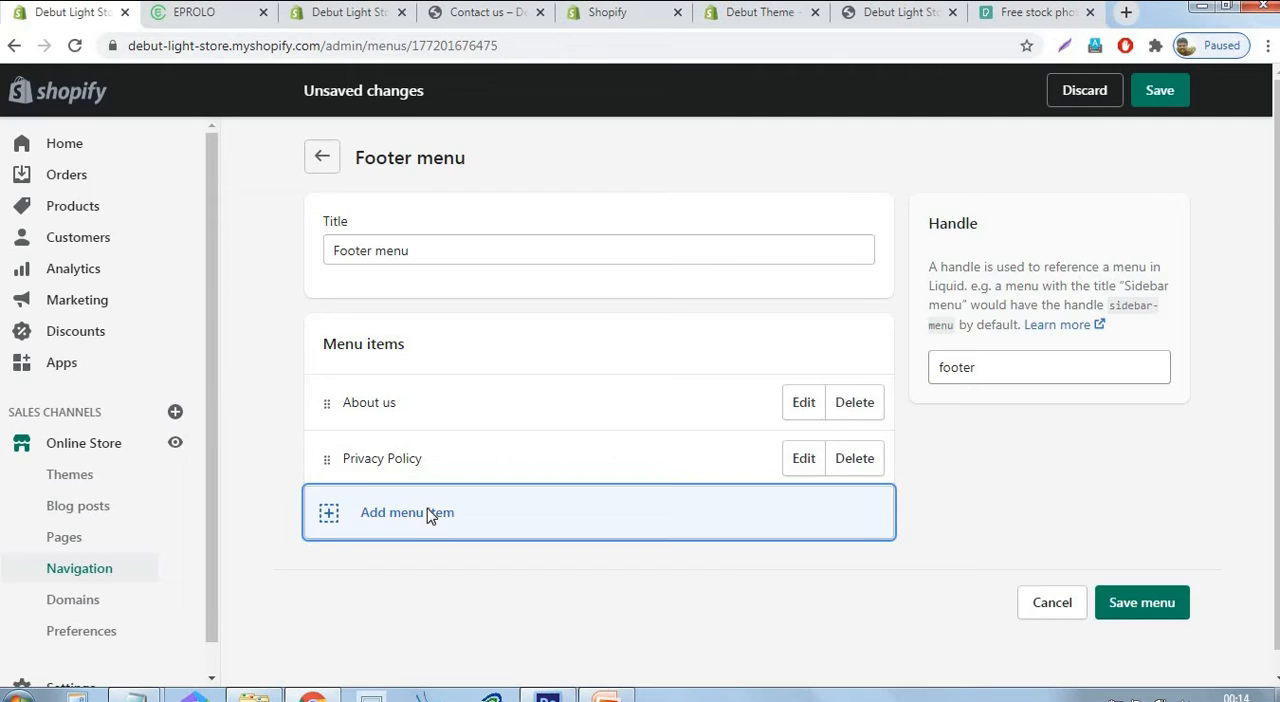
Add a "Refund Policy" item to the footer menu, linked to the Refund Policy page.
{"action": "left_click", "coordinate": [427, 510]}
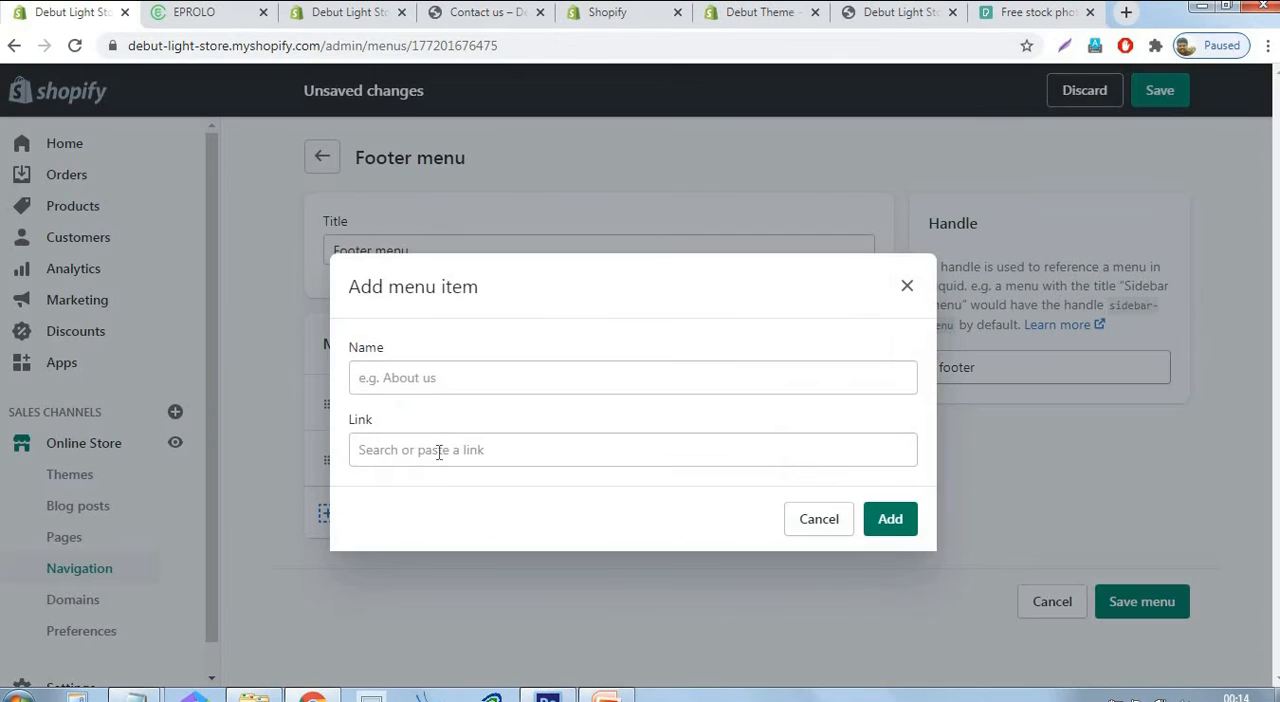
{"action": "left_click", "coordinate": [437, 450]}
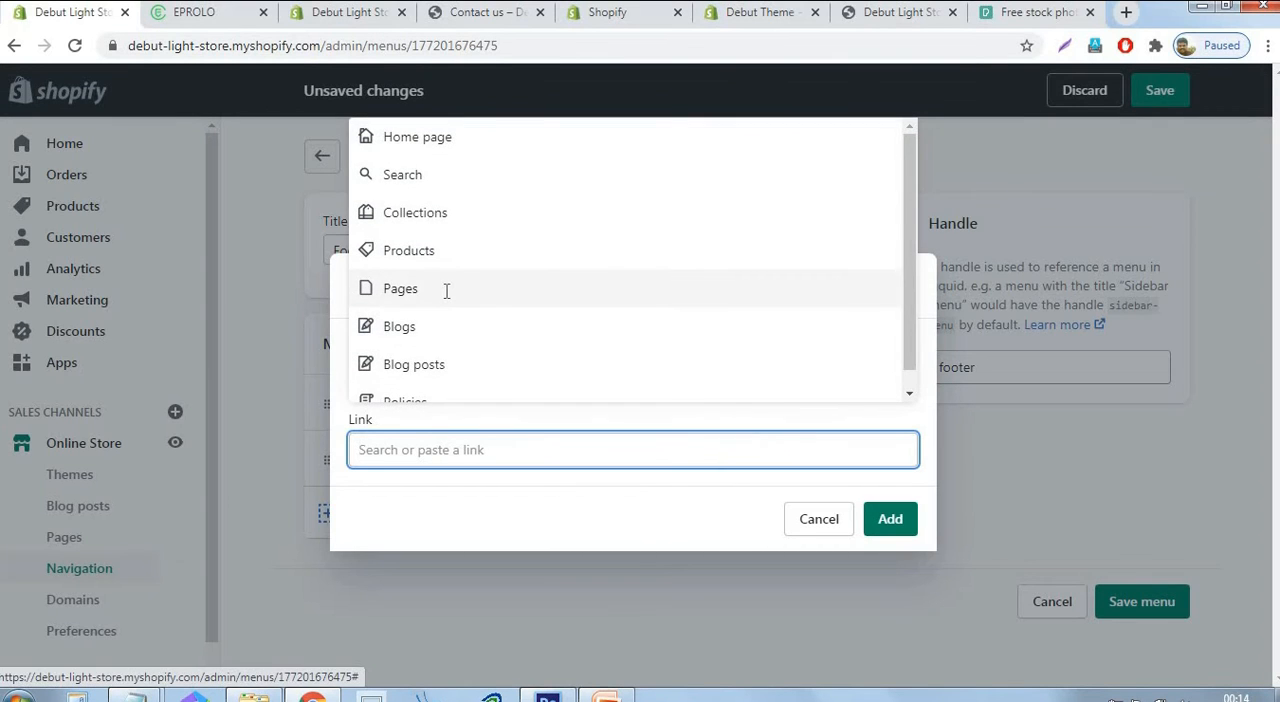
{"action": "left_click", "coordinate": [446, 289]}
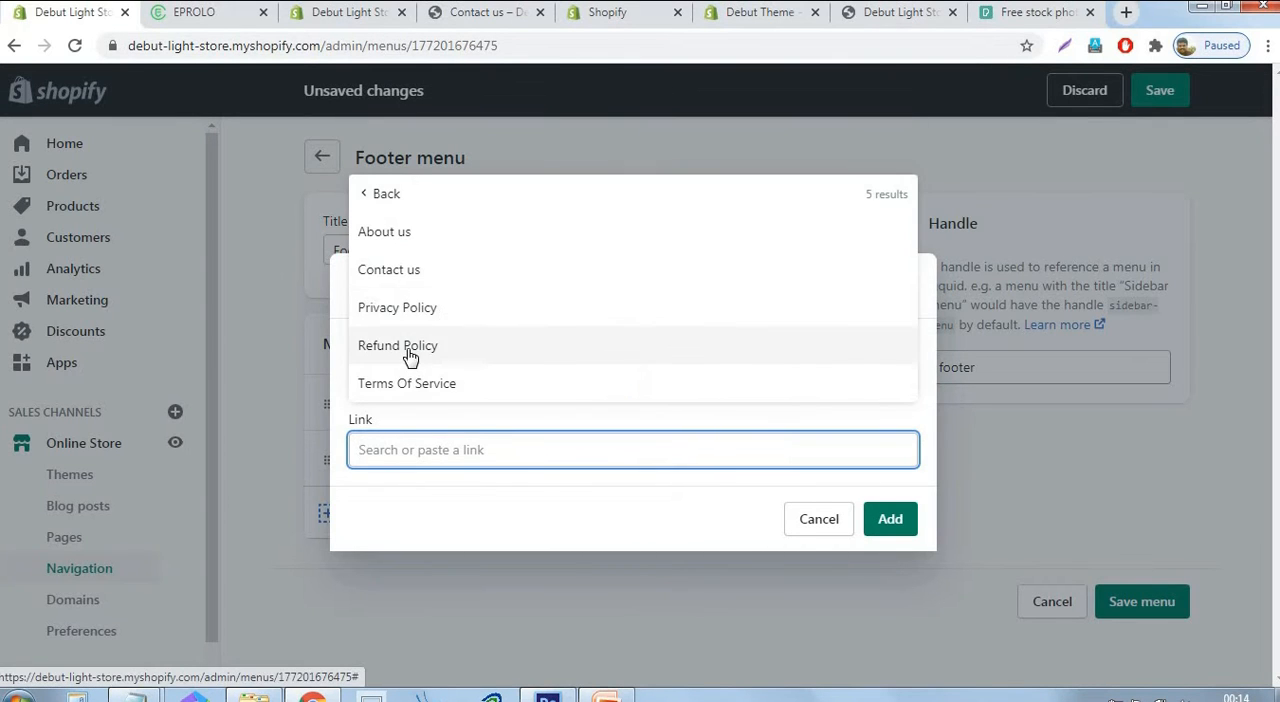
{"action": "left_click", "coordinate": [409, 347]}
{"action": "left_click", "coordinate": [900, 522]}
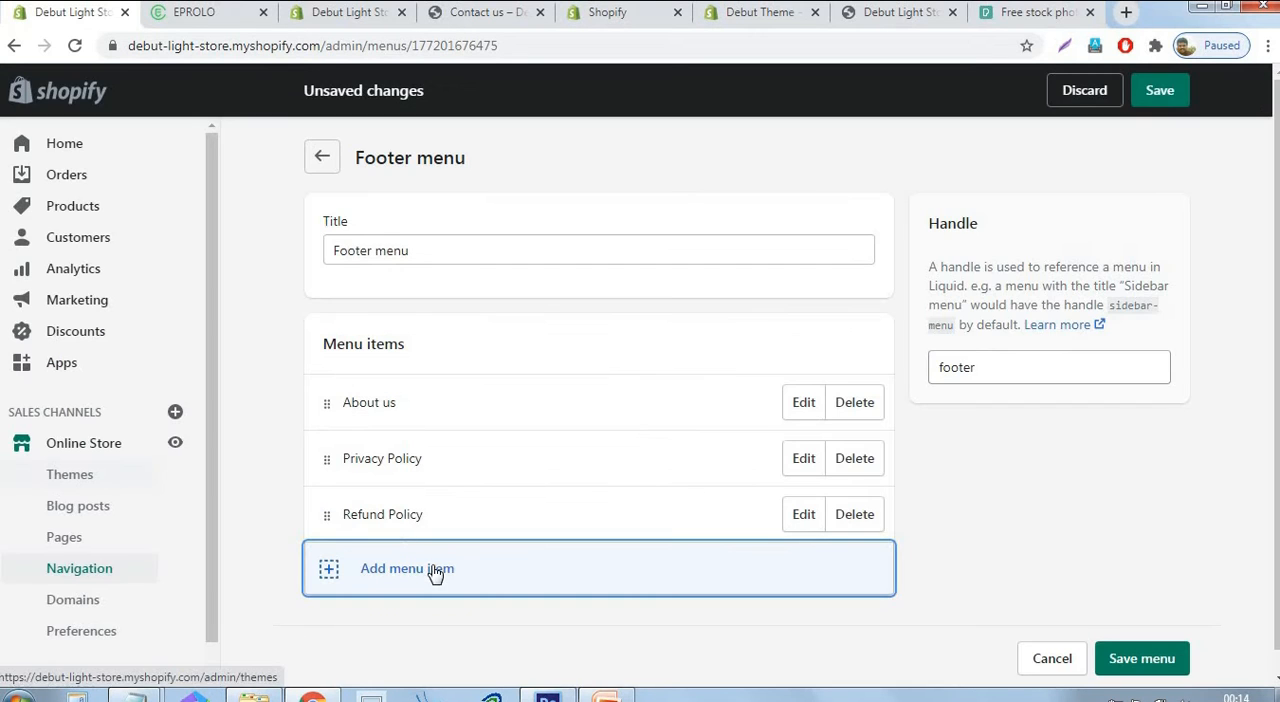
Add a "Terms Of Service" item to the footer menu, linked to the Terms Of Service page.
{"action": "left_click", "coordinate": [436, 570]}
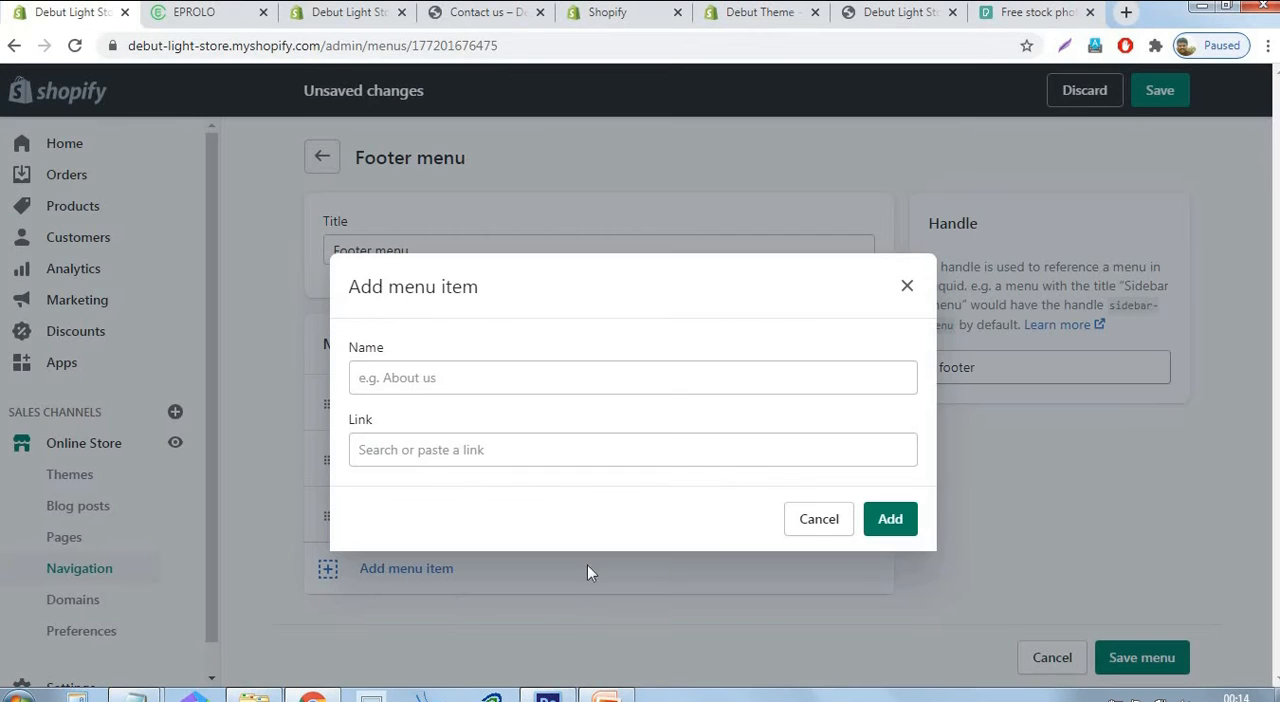
{"action": "left_click", "coordinate": [436, 447]}
{"action": "left_click", "coordinate": [440, 294]}
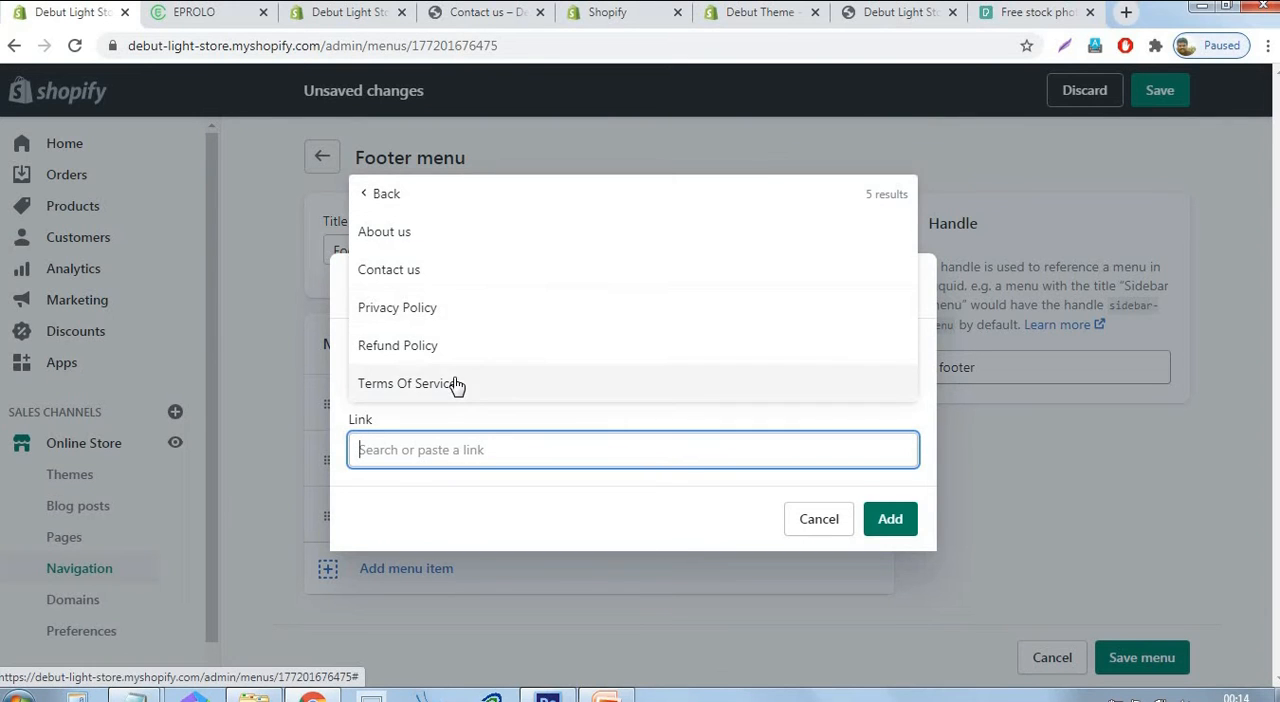
{"action": "left_click", "coordinate": [455, 385]}
{"action": "left_click", "coordinate": [882, 522]}
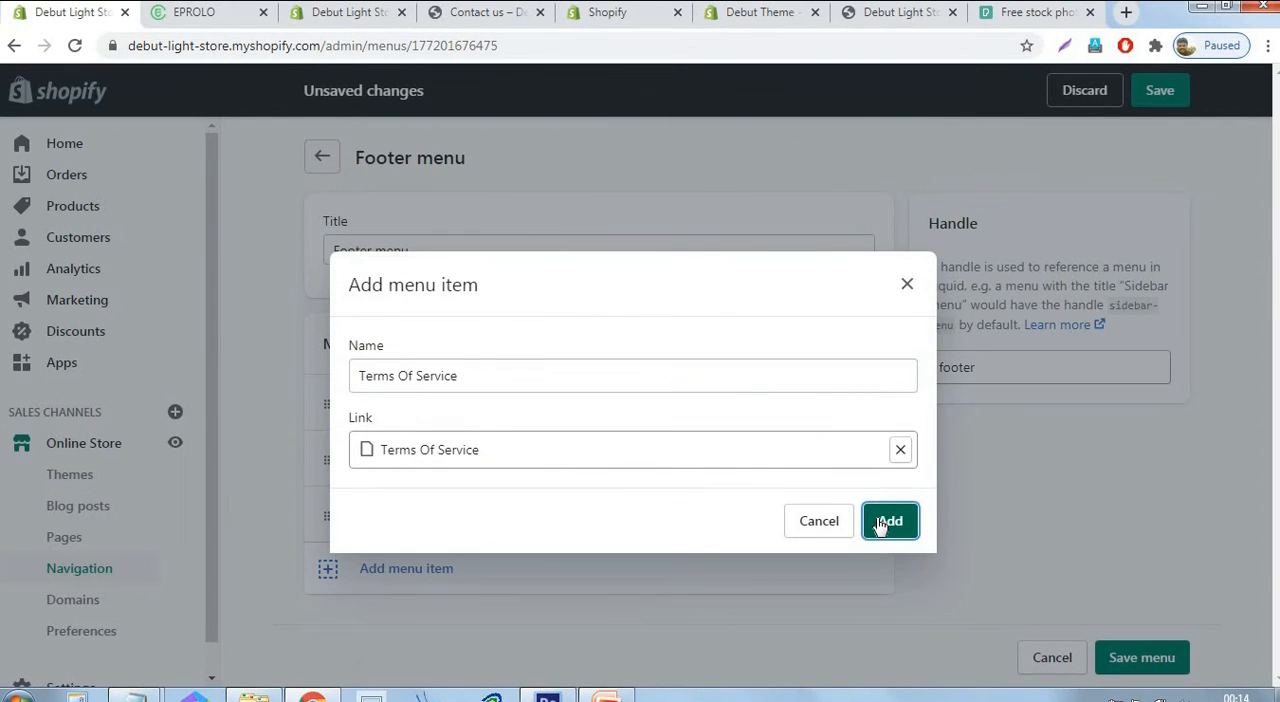
Add a "Contact us" item linked to the Contact us page, and save the footer menu.
{"action": "scroll", "coordinate": [441, 578], "scroll_direction": "down", "scroll_amount": 1}
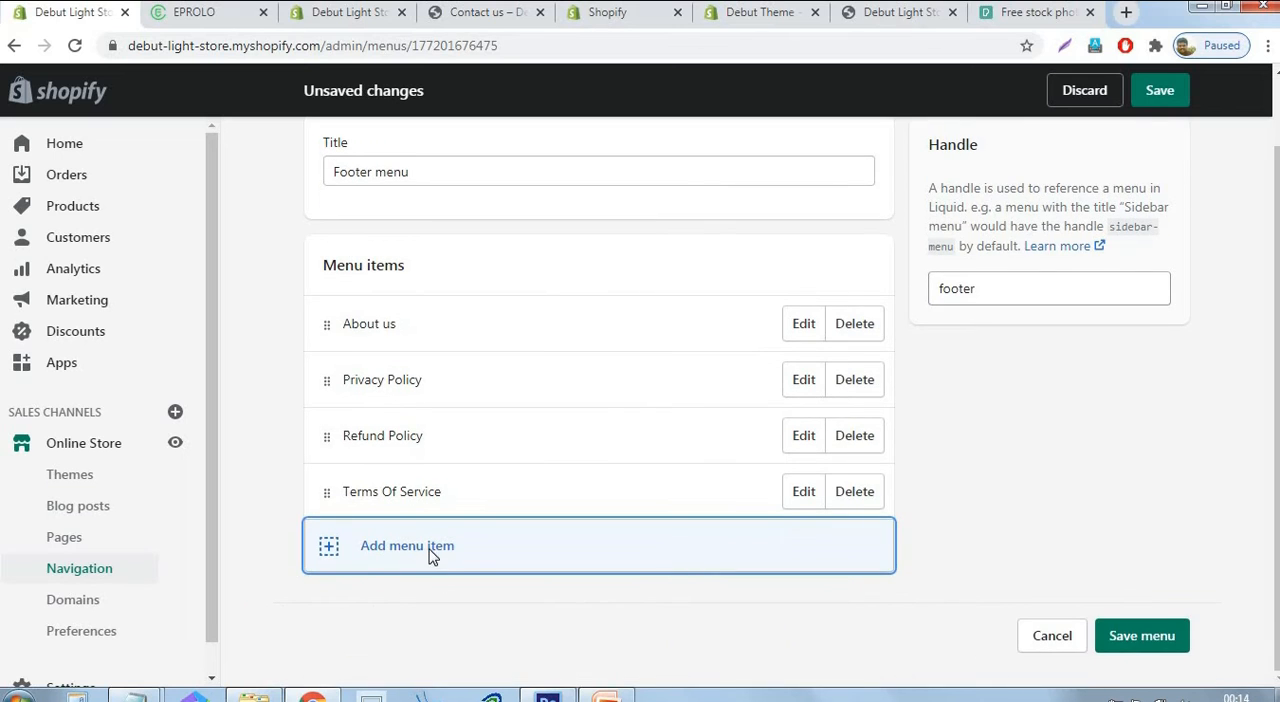
{"action": "left_click", "coordinate": [431, 556]}
{"action": "left_click", "coordinate": [370, 456]}
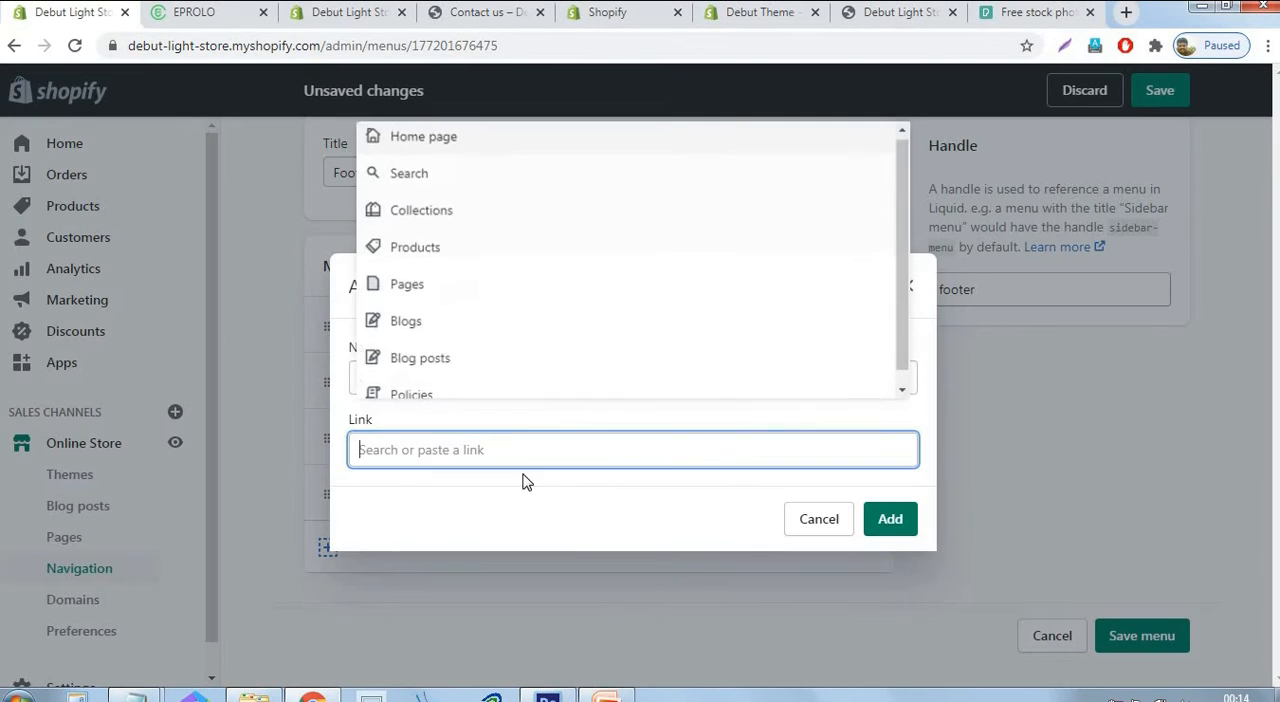
{"action": "left_click", "coordinate": [418, 306]}
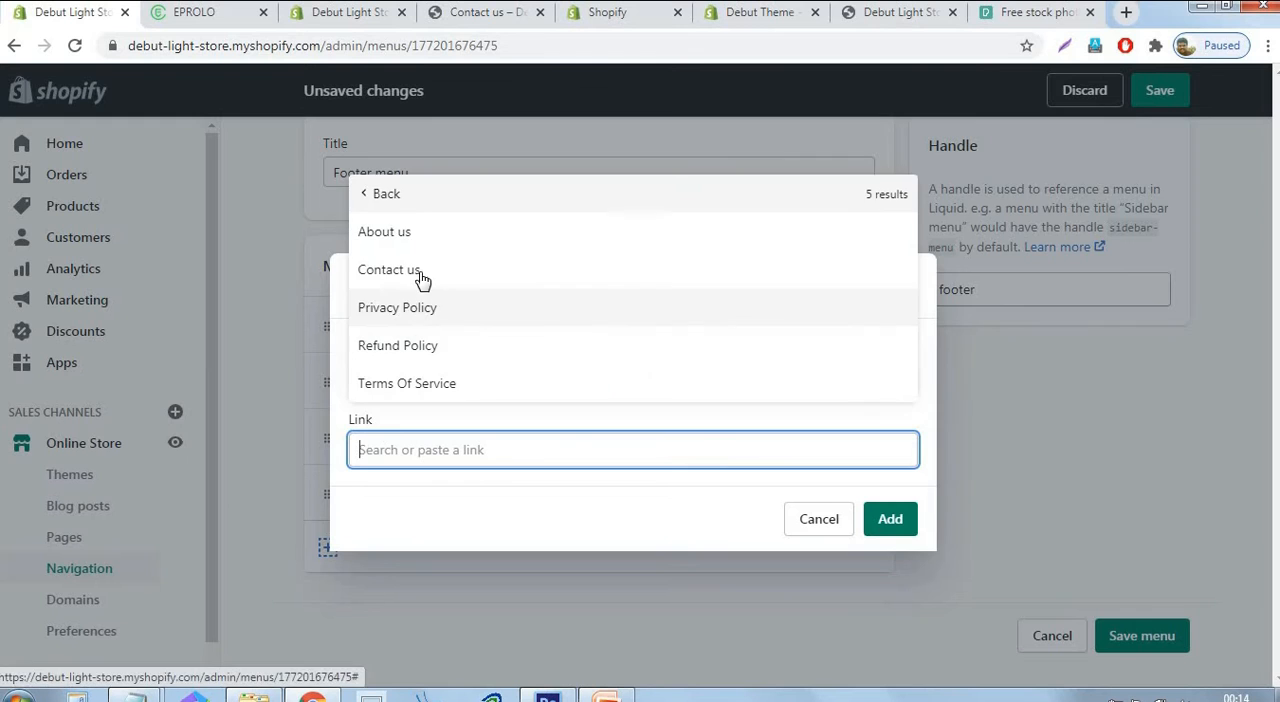
{"action": "left_click", "coordinate": [389, 273]}
{"action": "left_click", "coordinate": [900, 520]}
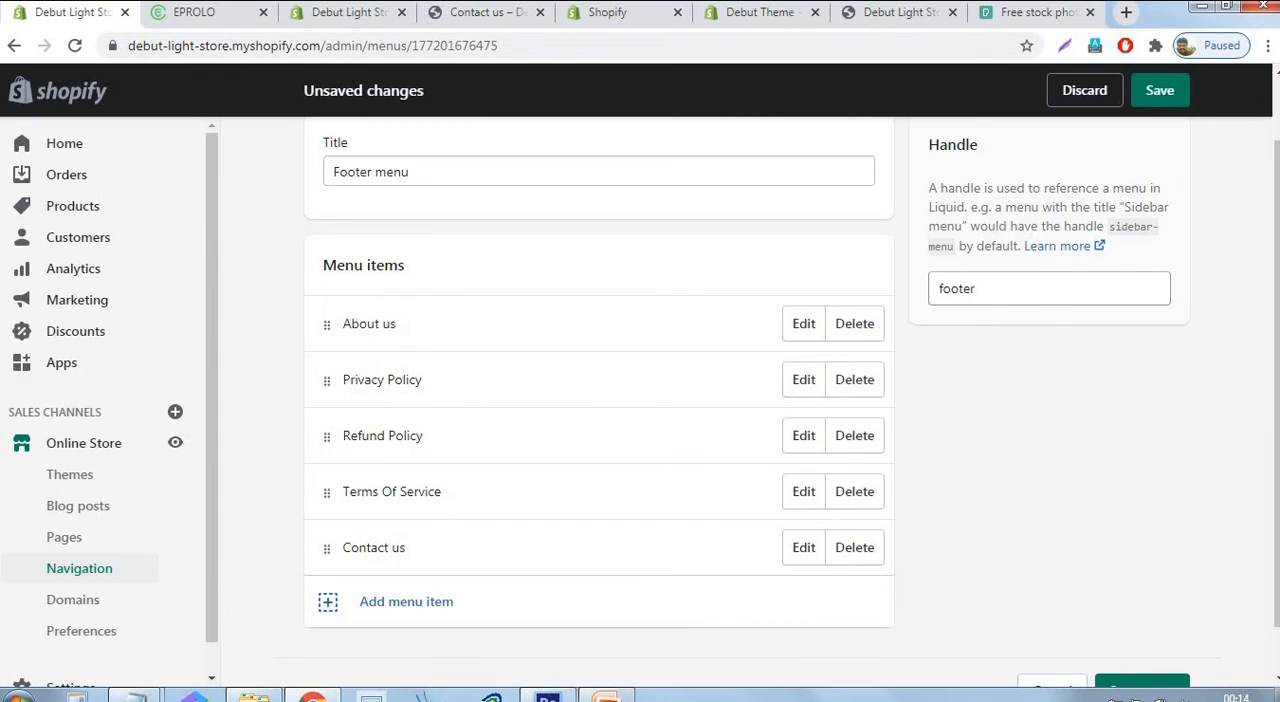
{"action": "left_click", "coordinate": [1176, 94]}
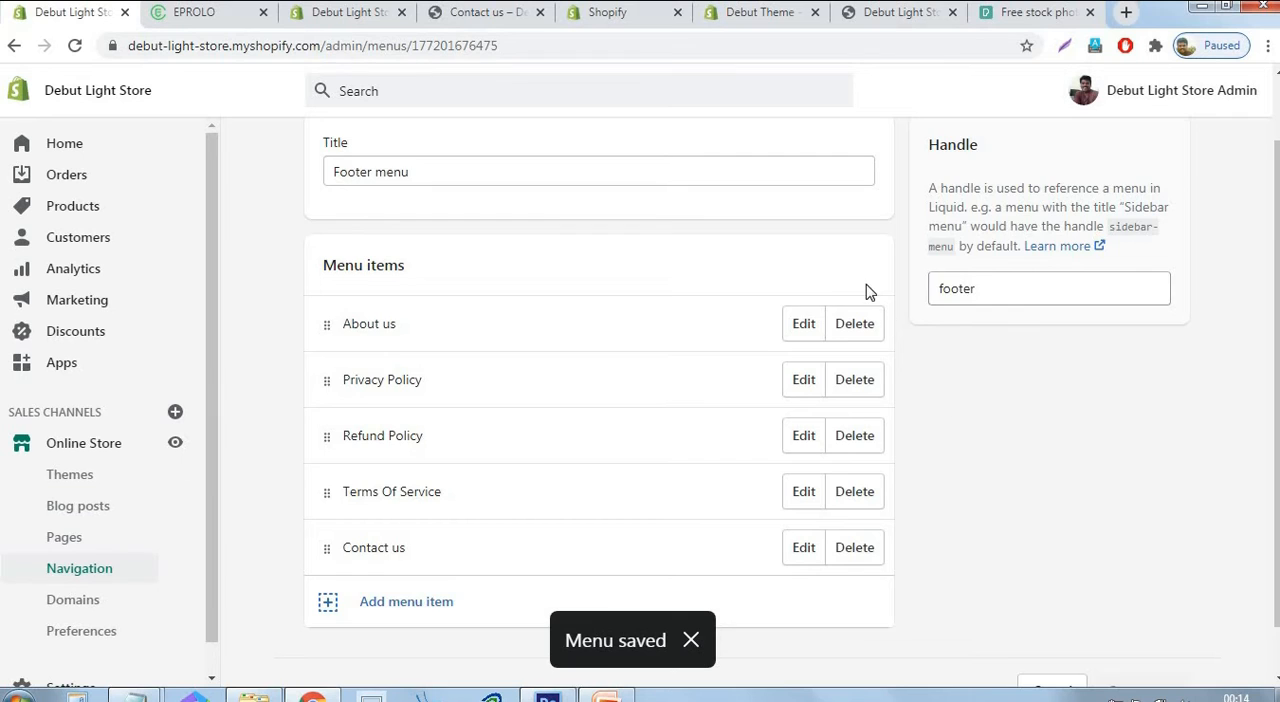
{"action": "scroll", "coordinate": [866, 284], "scroll_direction": "up", "scroll_amount": 1}
{"action": "left_click", "coordinate": [321, 156]}
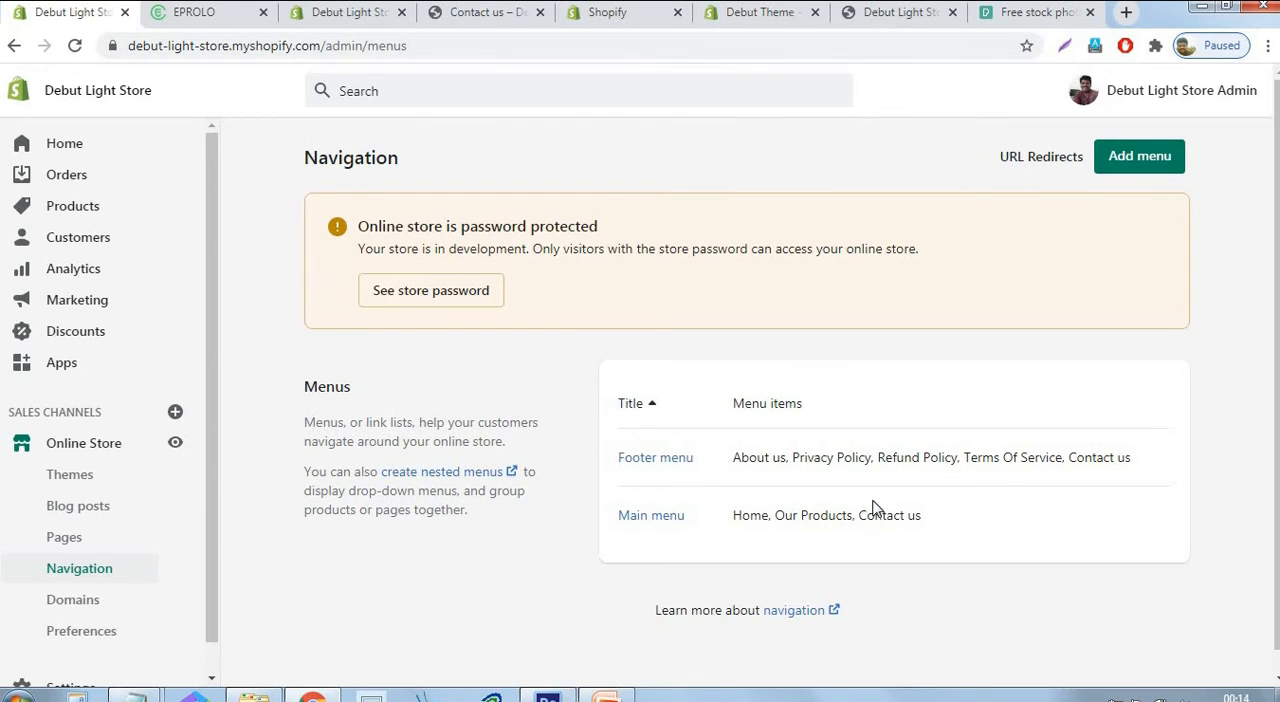
Set the homepage title in the online store preferences to "Debut Light - Online Store for Gloves" and save it.
{"action": "scroll", "coordinate": [180, 606], "scroll_direction": "down", "scroll_amount": 2}
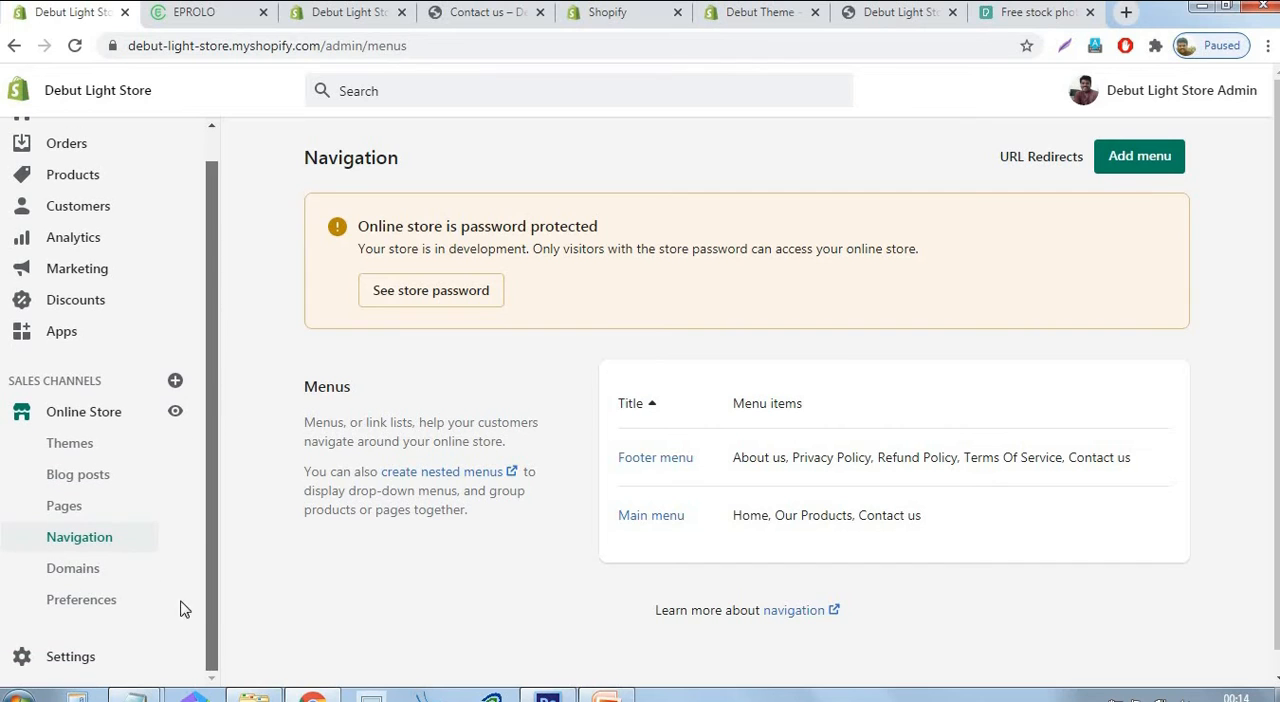
{"action": "left_click", "coordinate": [82, 602]}
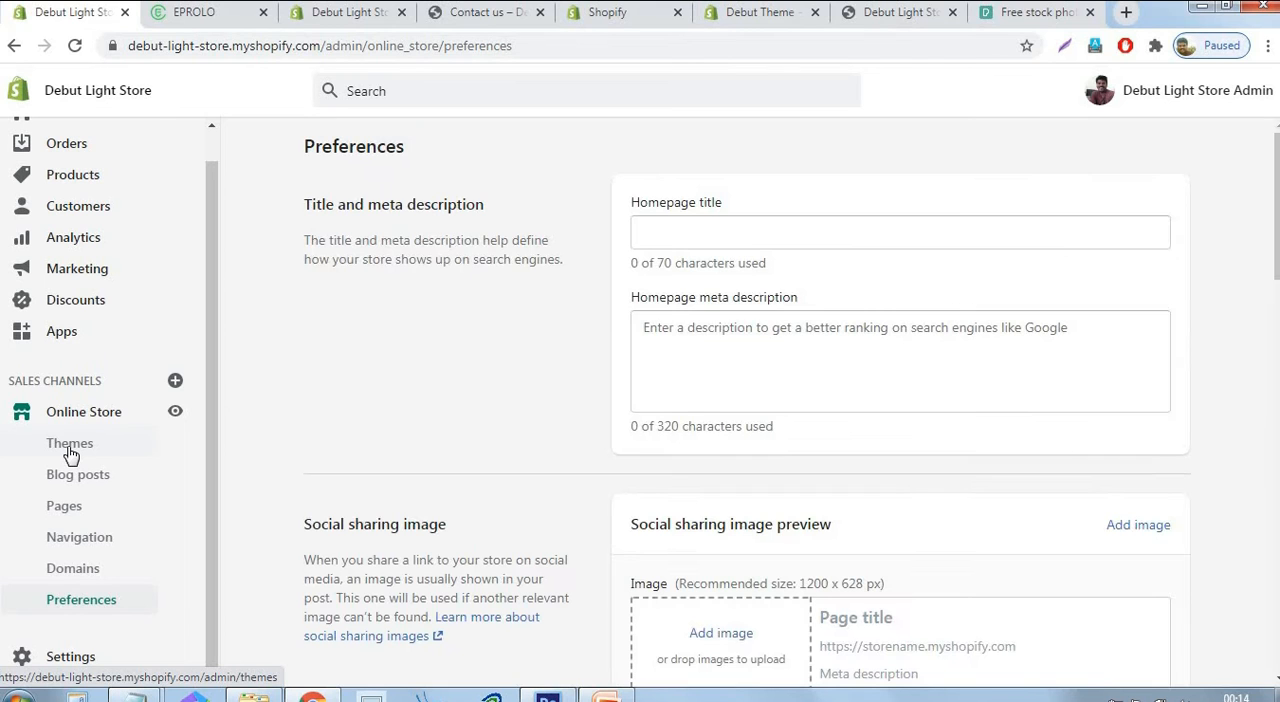
{"action": "left_click", "coordinate": [666, 228]}
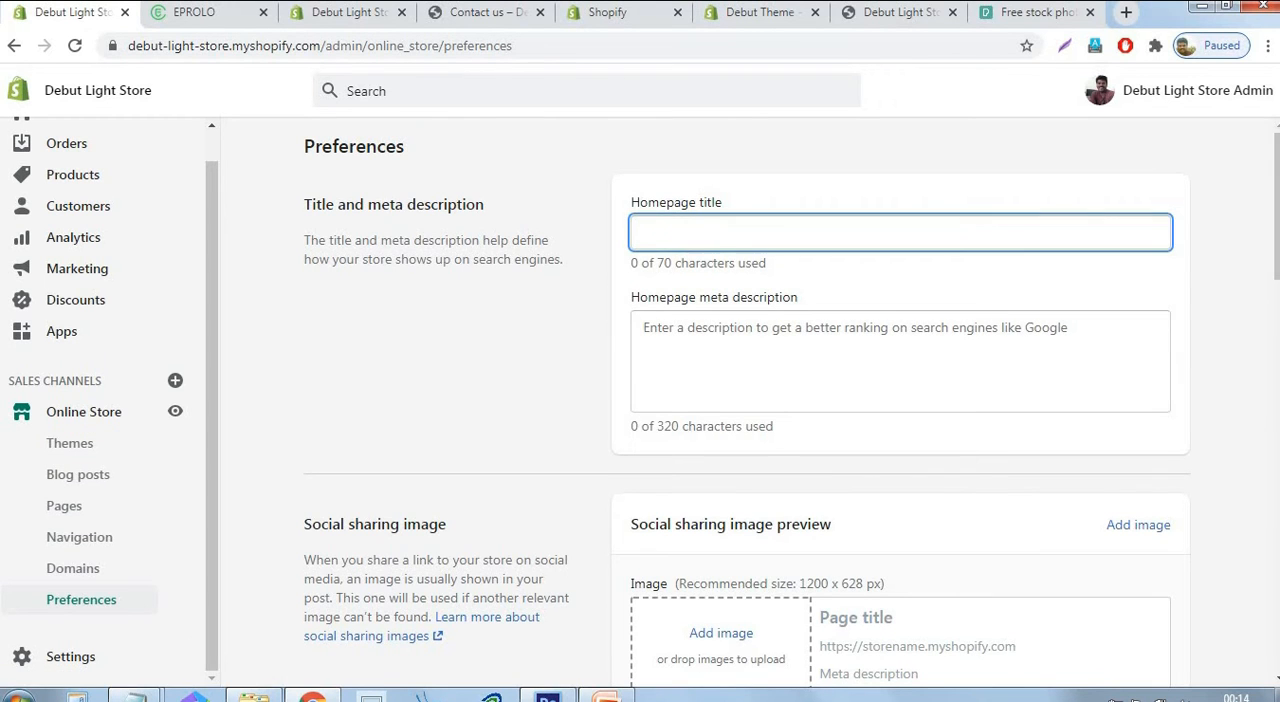
{"action": "left_click", "coordinate": [1258, 90]}
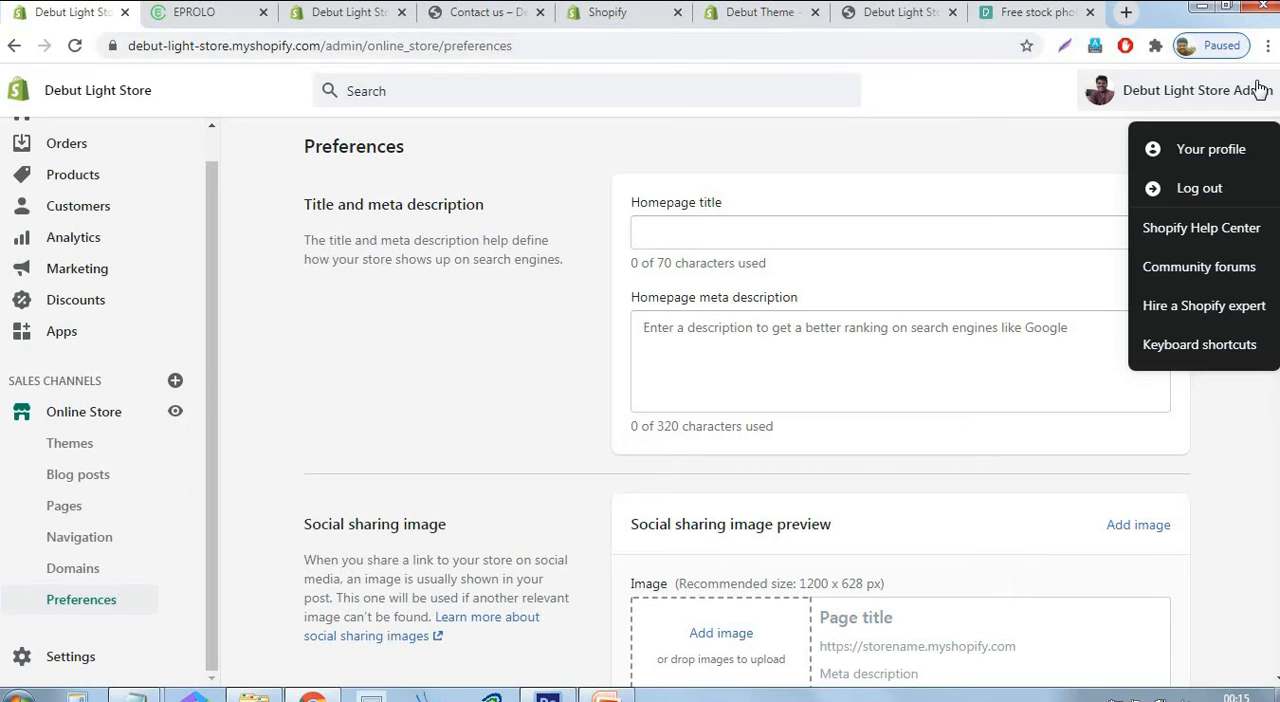
{"action": "left_click", "coordinate": [908, 219]}
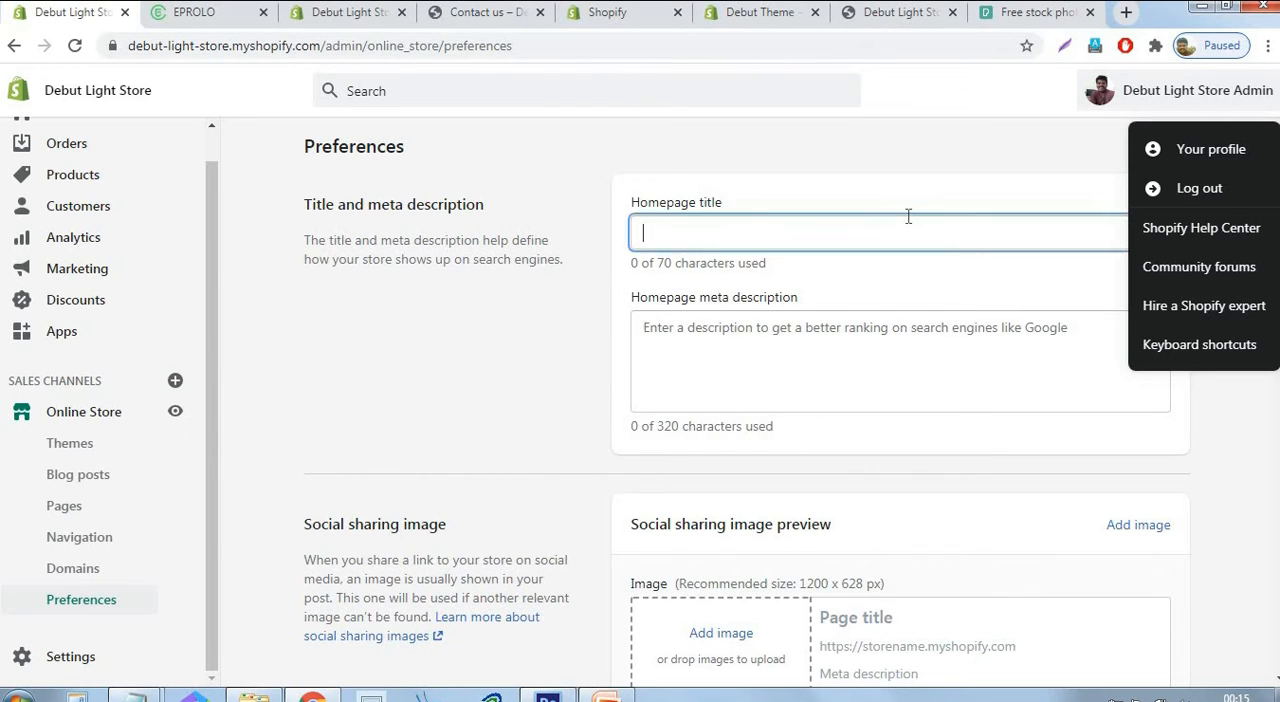
{"action": "type", "text": "Onl"}
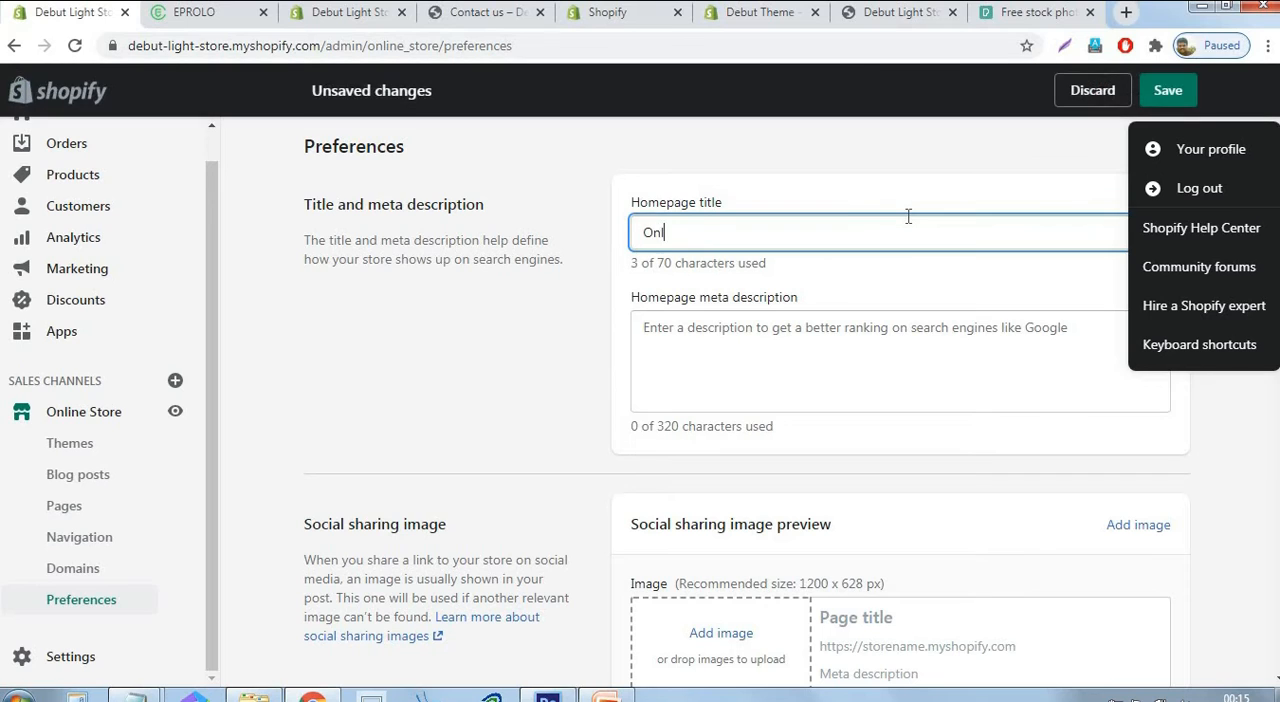
{"action": "type", "text": "ine Store for Gloves"}
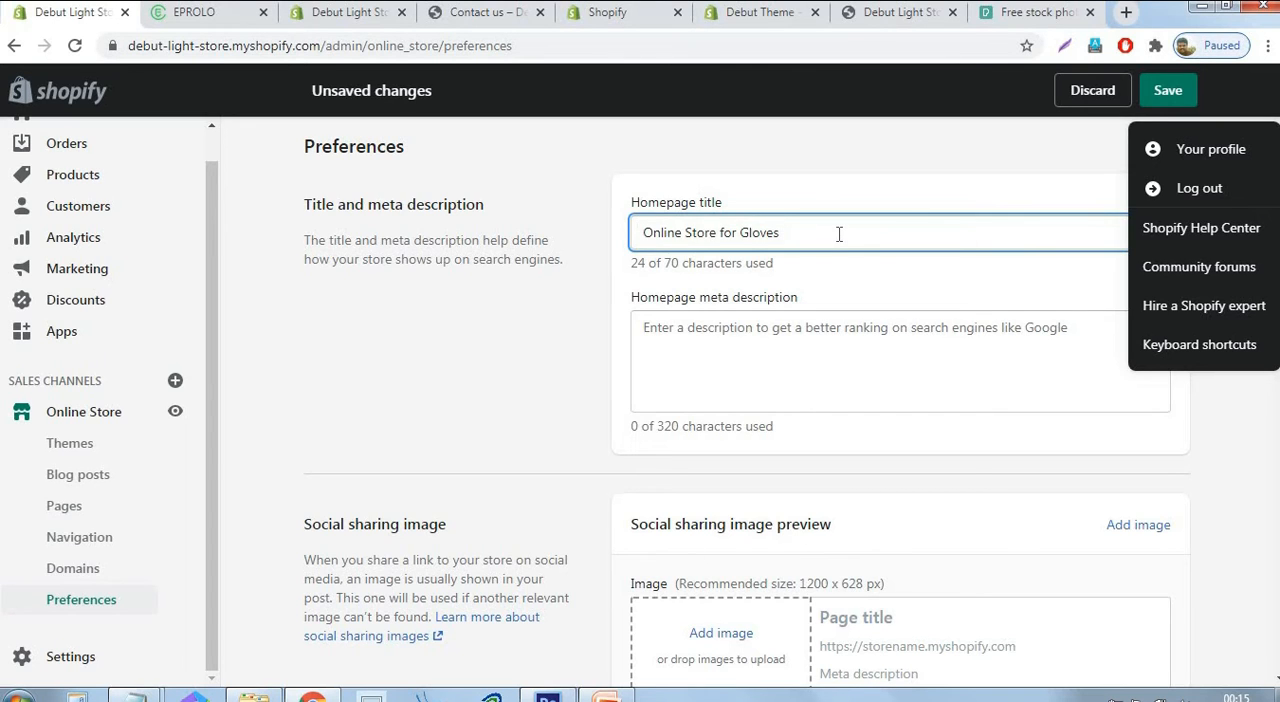
{"action": "type", "text": "Debut"}
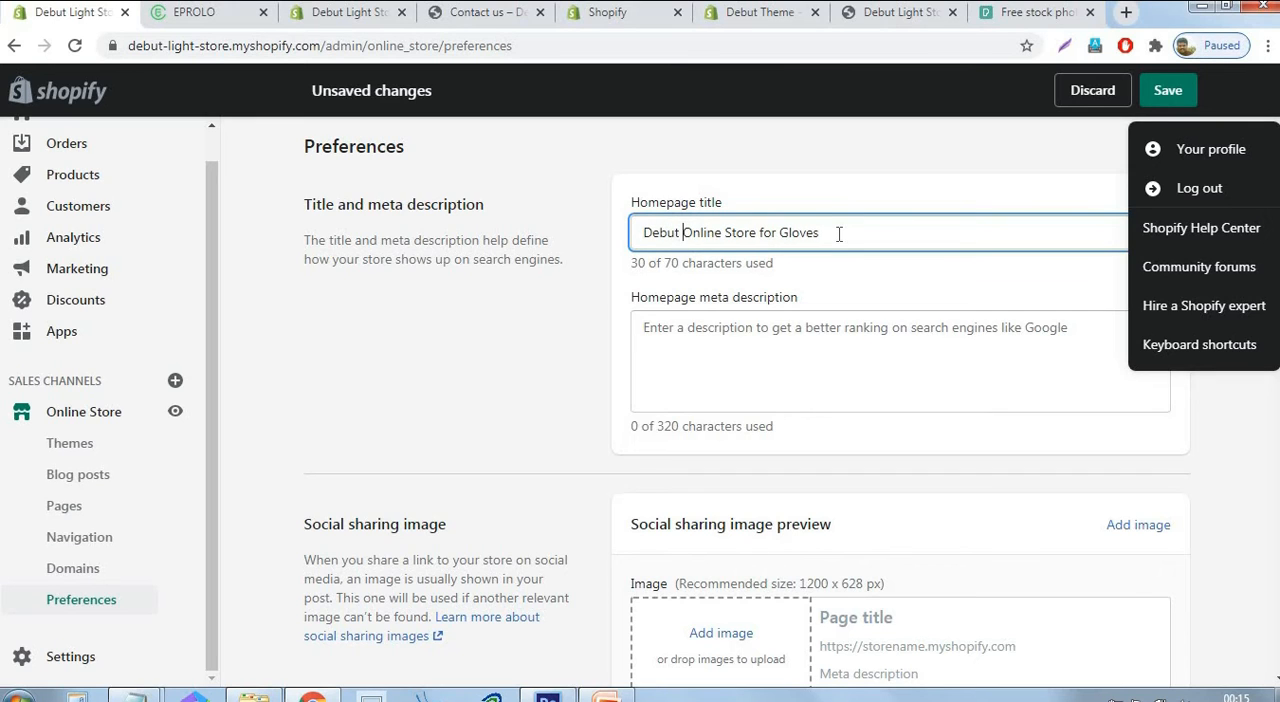
{"action": "type", "text": " Light -"}
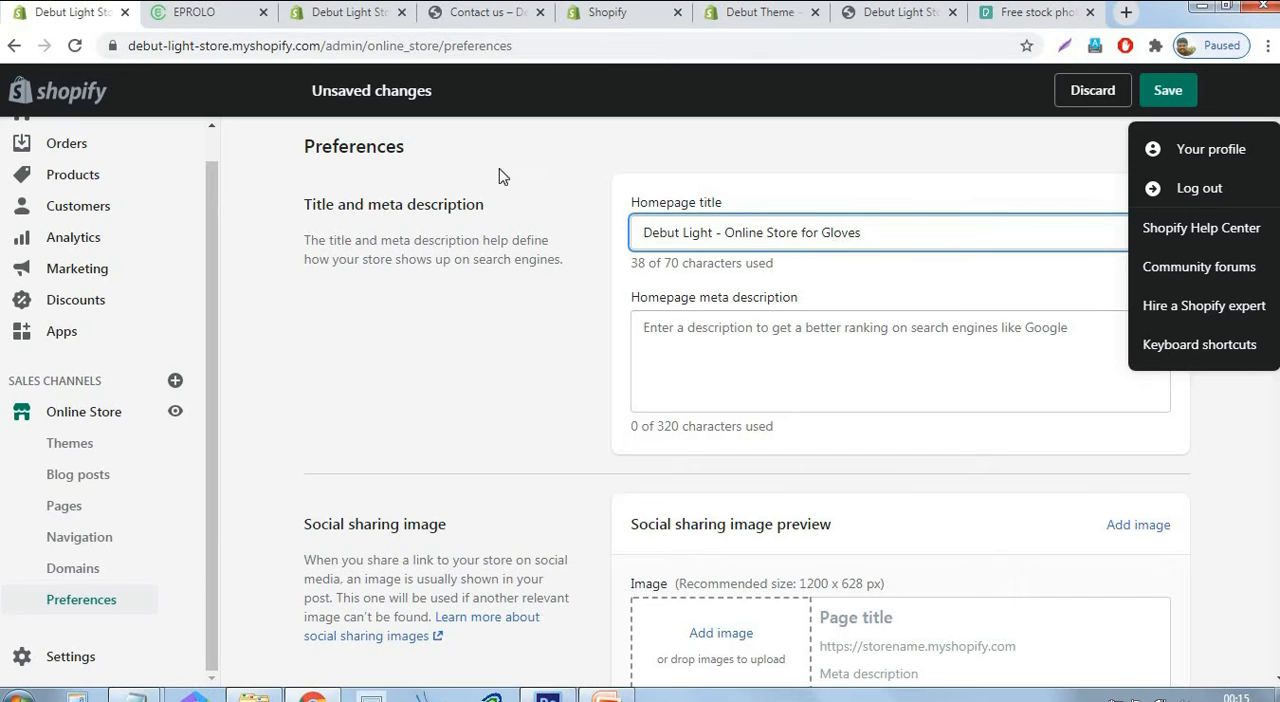
{"action": "left_click", "coordinate": [1184, 92]}
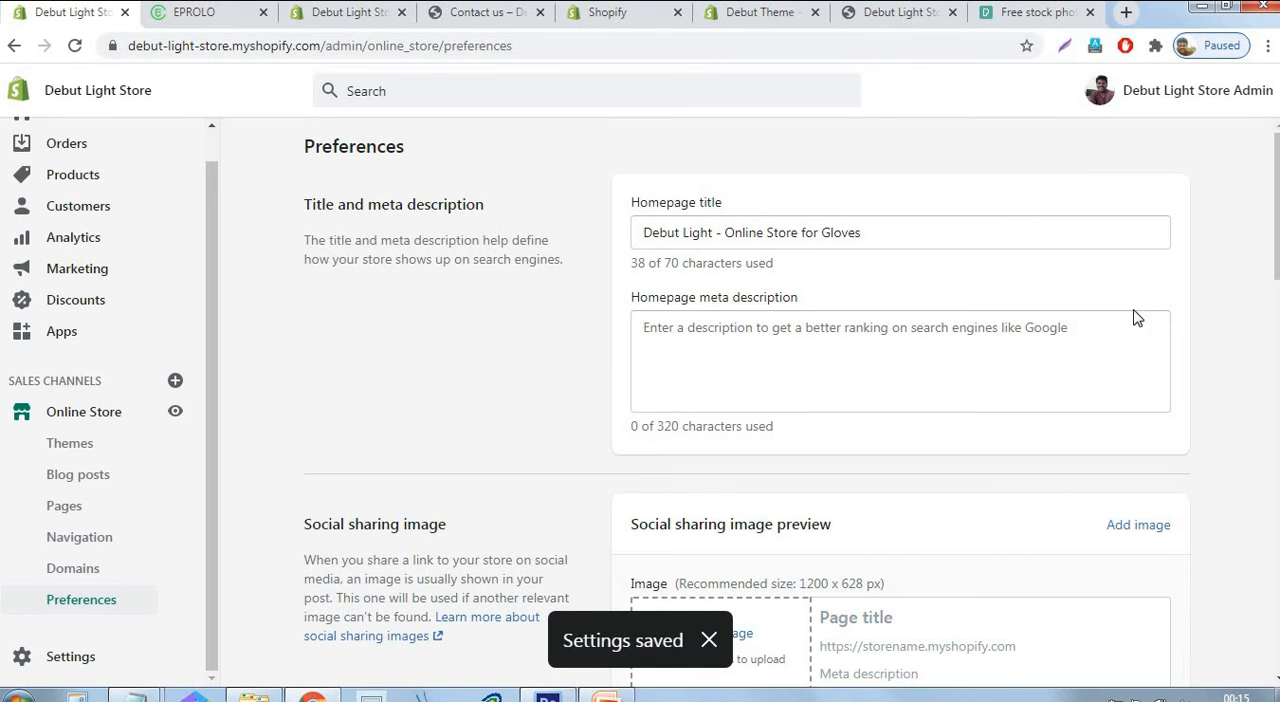
Look over the Google Analytics, Facebook Pixel and customer privacy sections of the store preferences.
{"action": "scroll", "coordinate": [1106, 366], "scroll_direction": "down", "scroll_amount": 9}
{"action": "scroll", "coordinate": [1107, 366], "scroll_direction": "up", "scroll_amount": 2}
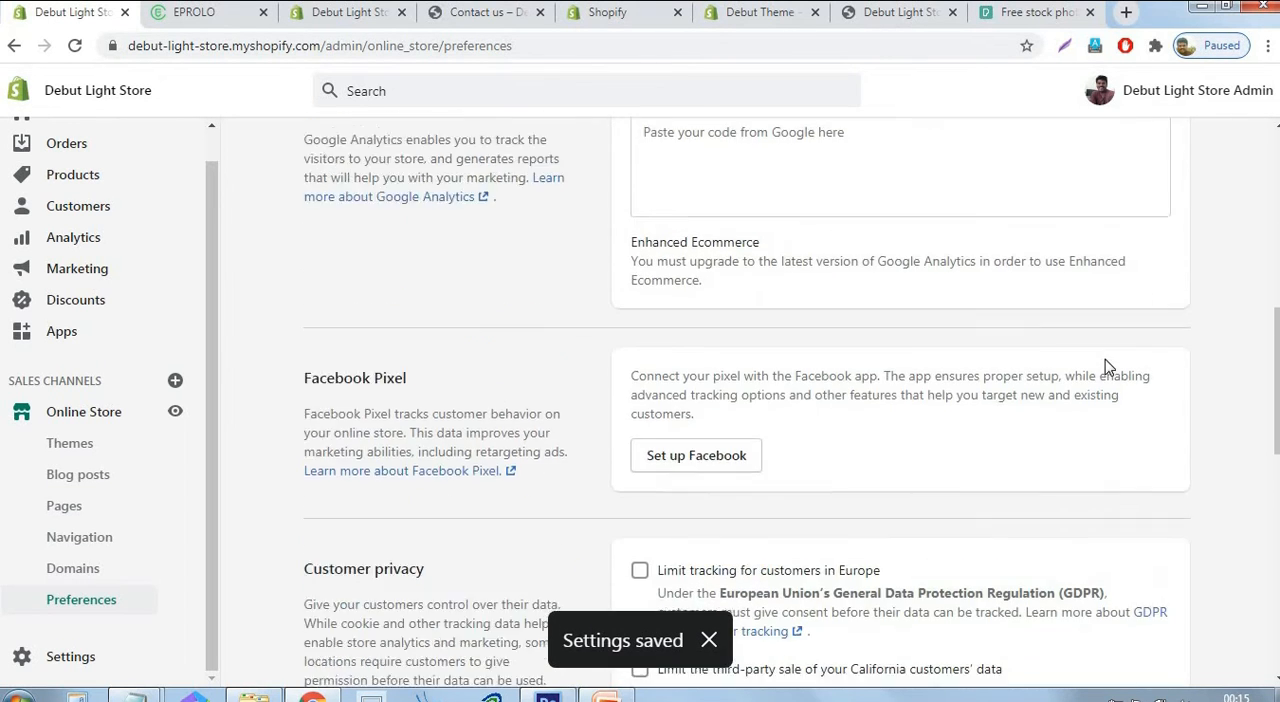
{"action": "scroll", "coordinate": [1106, 366], "scroll_direction": "up", "scroll_amount": 2}
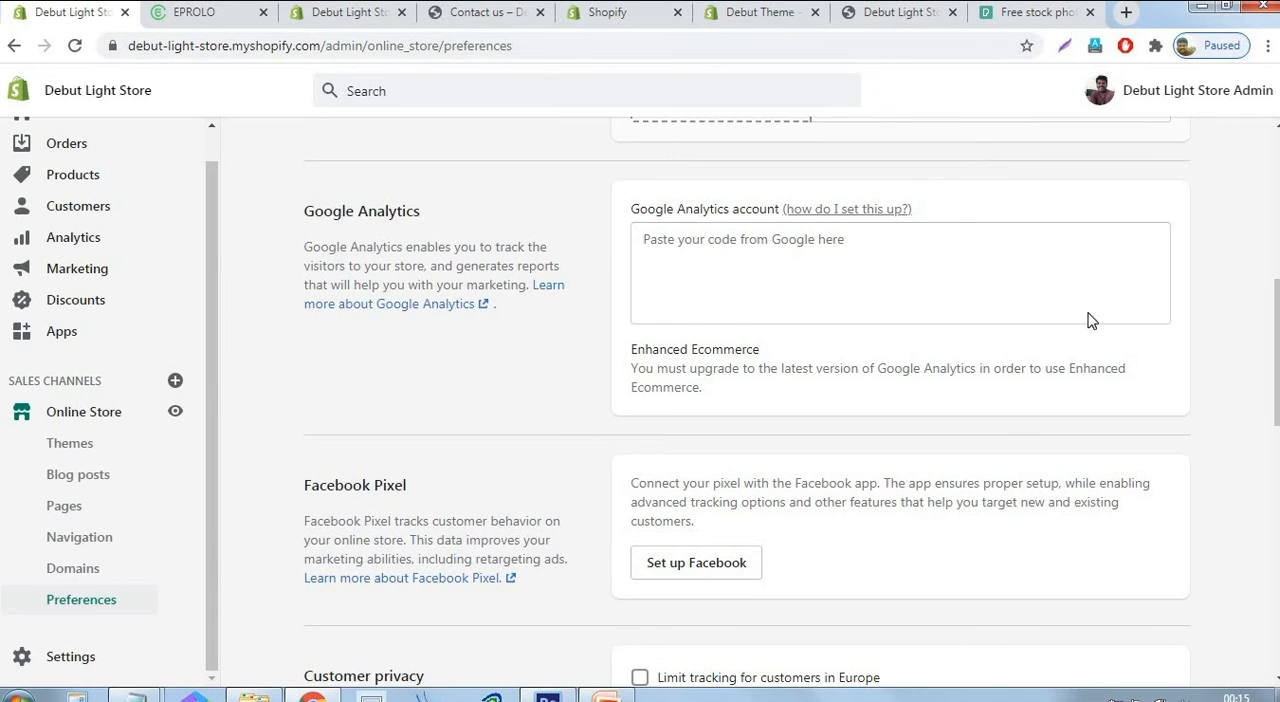
{"action": "scroll", "coordinate": [1000, 355], "scroll_direction": "down", "scroll_amount": 2}
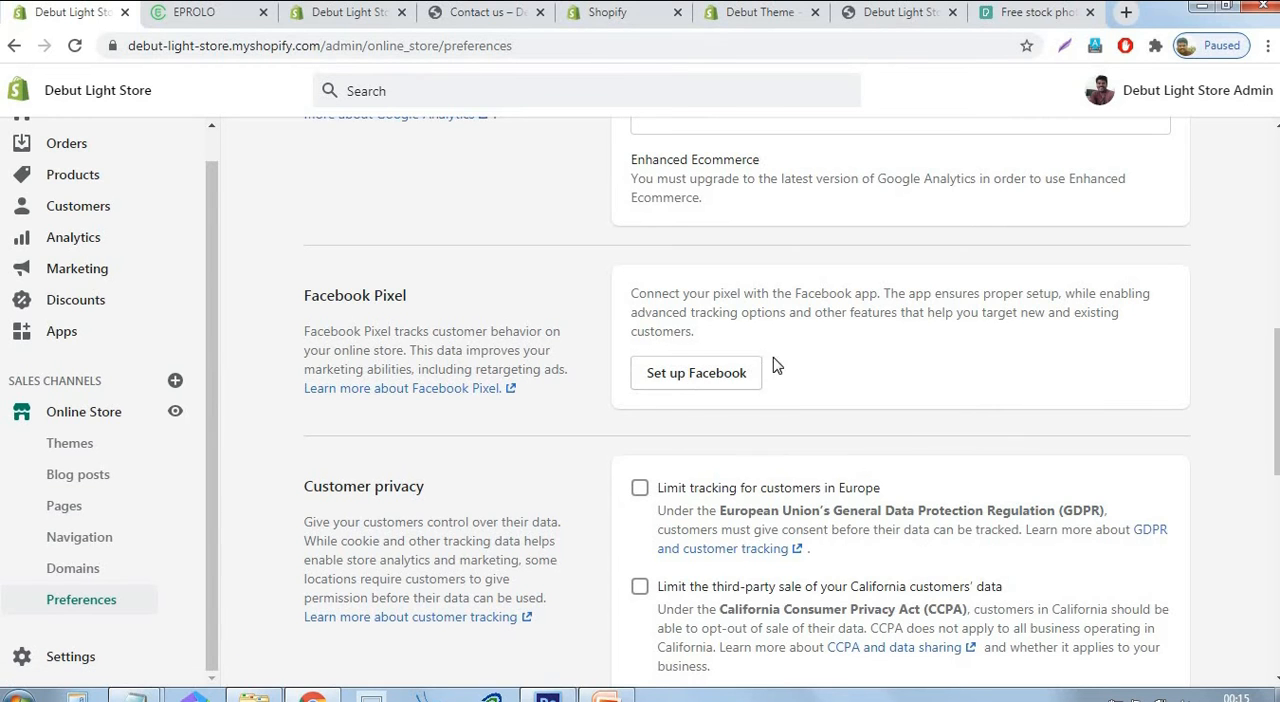
{"action": "scroll", "coordinate": [912, 398], "scroll_direction": "up", "scroll_amount": 7}
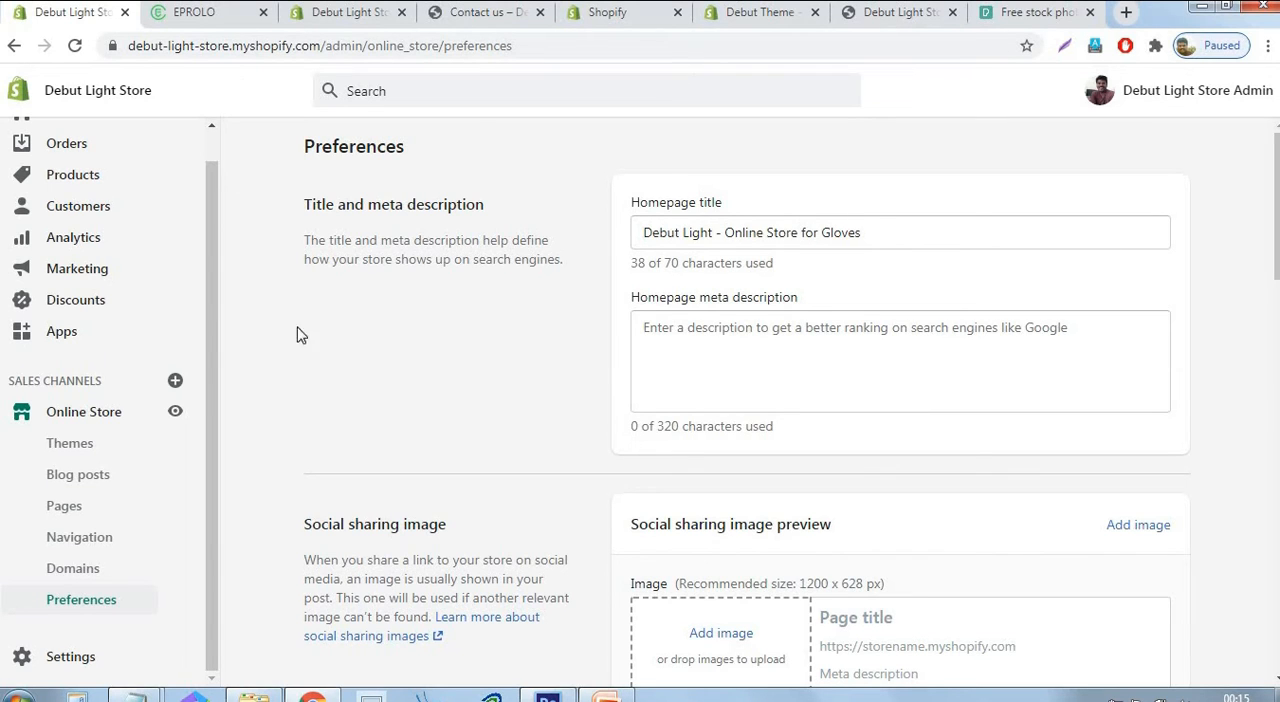
Open the current Debut theme for customization and go to the social media section of its theme settings.
{"action": "left_click", "coordinate": [80, 448]}
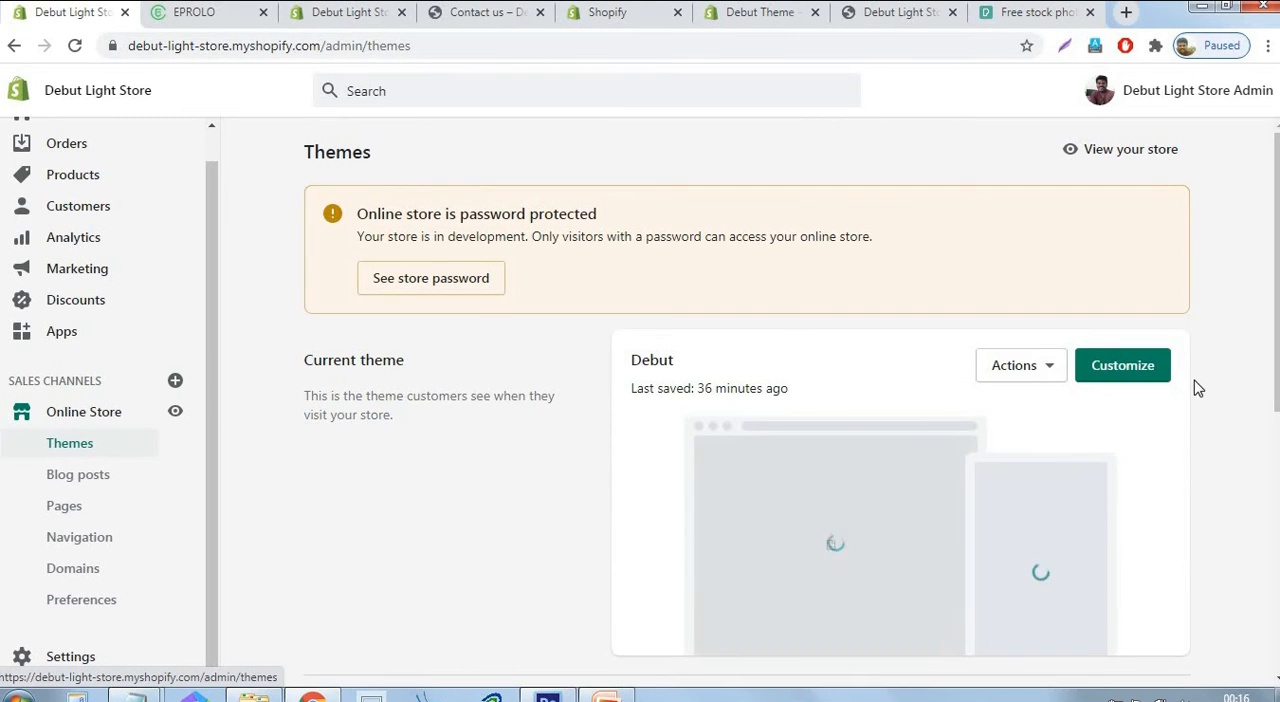
{"action": "left_click", "coordinate": [1147, 378]}
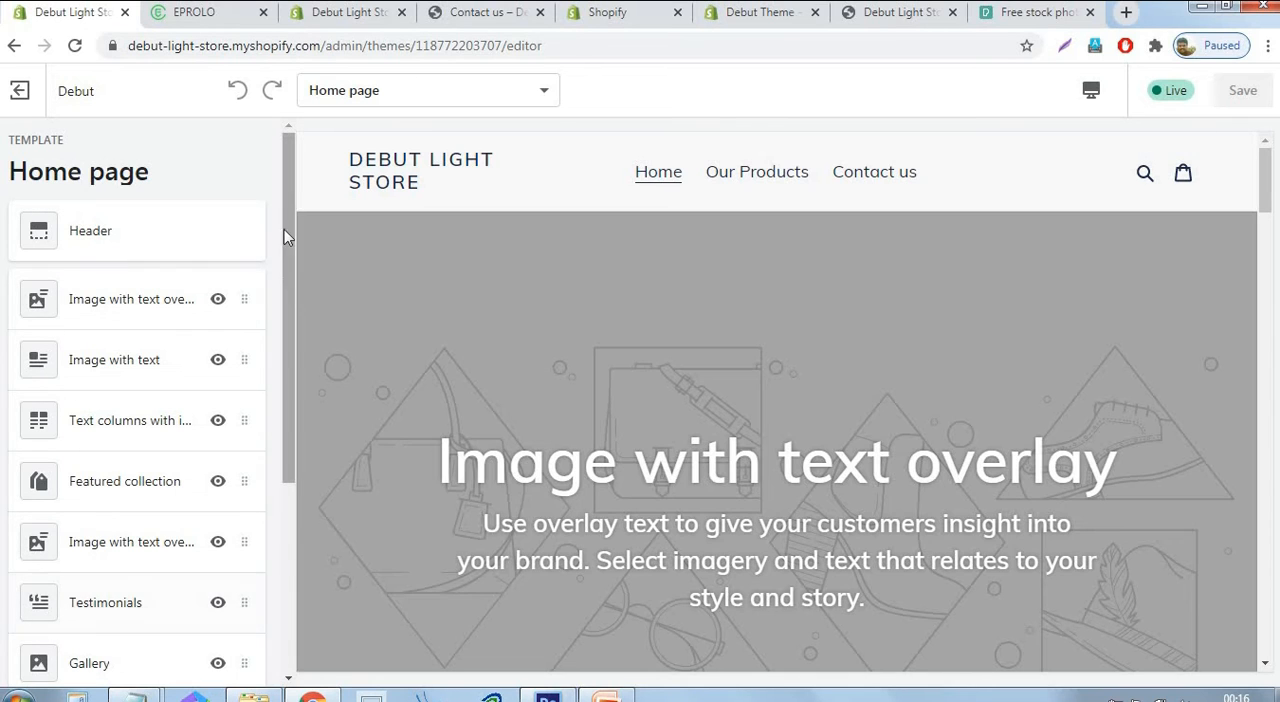
{"action": "left_click_drag", "start_coordinate": [284, 215], "coordinate": [288, 450]}
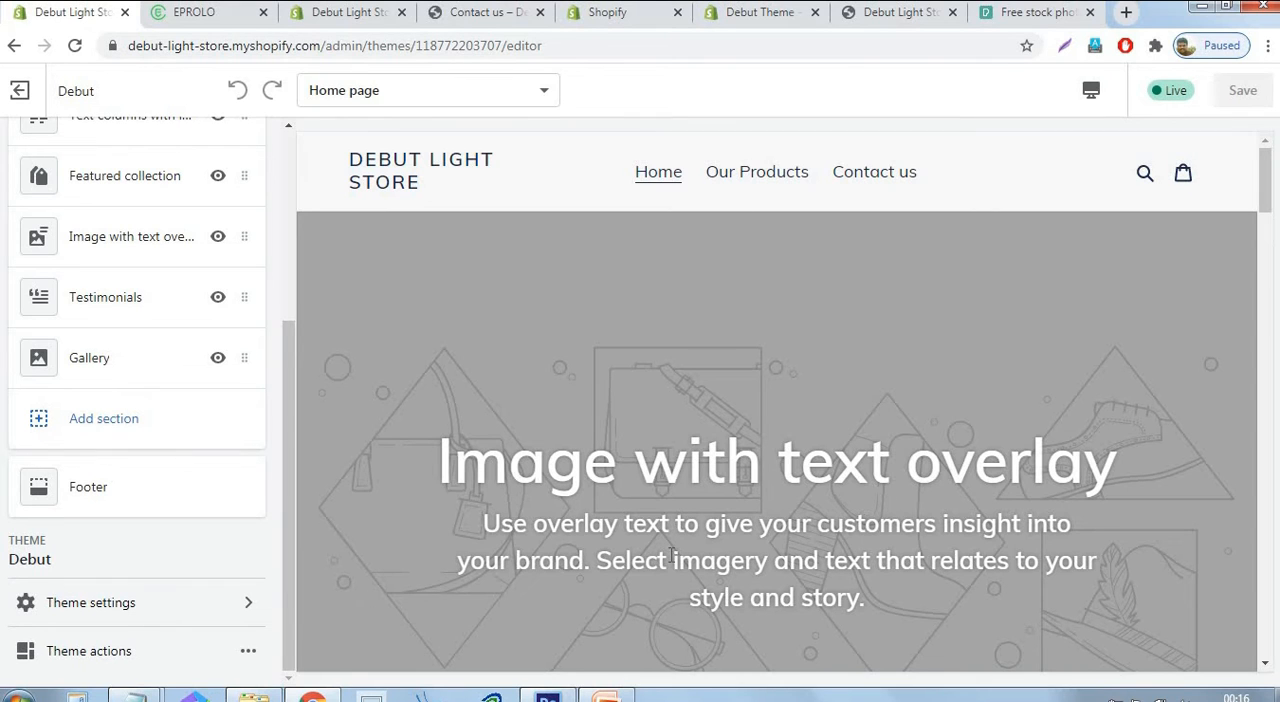
{"action": "left_click", "coordinate": [136, 606]}
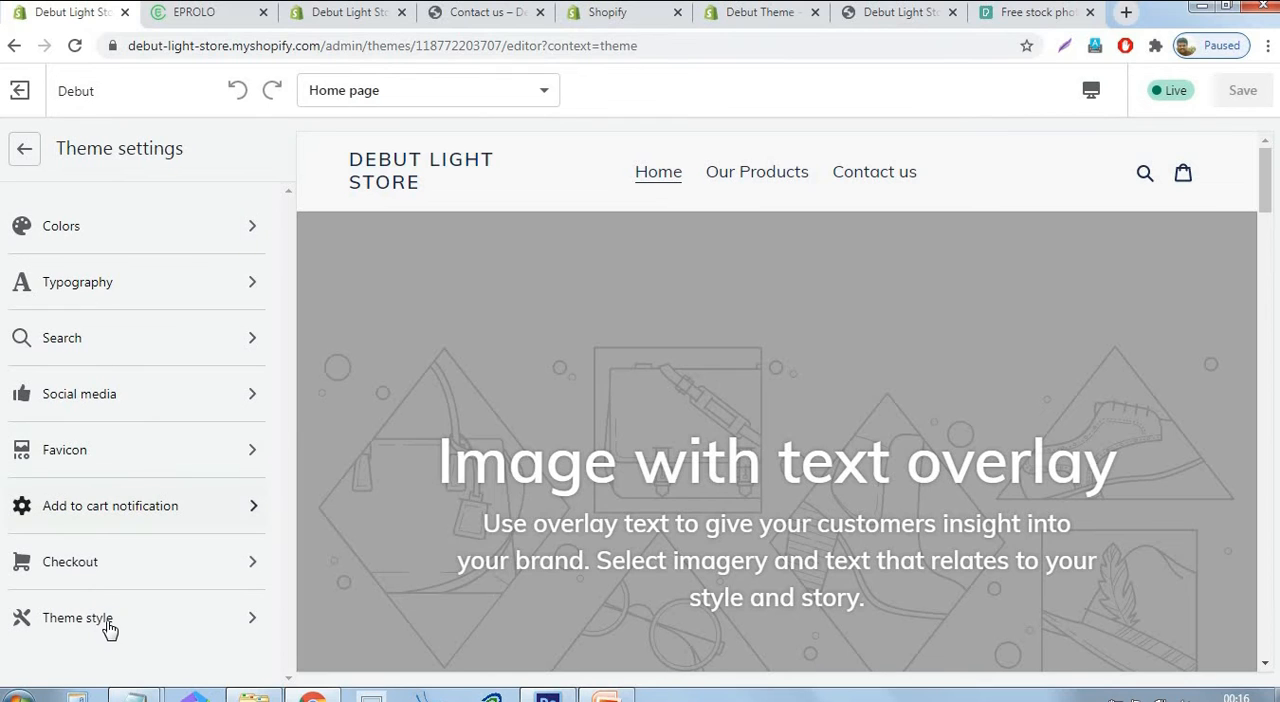
{"action": "left_click", "coordinate": [135, 396]}
Enter "#" as the account link for Twitter, Facebook, Instagram and YouTube in the social media settings.
{"action": "left_click", "coordinate": [177, 464]}
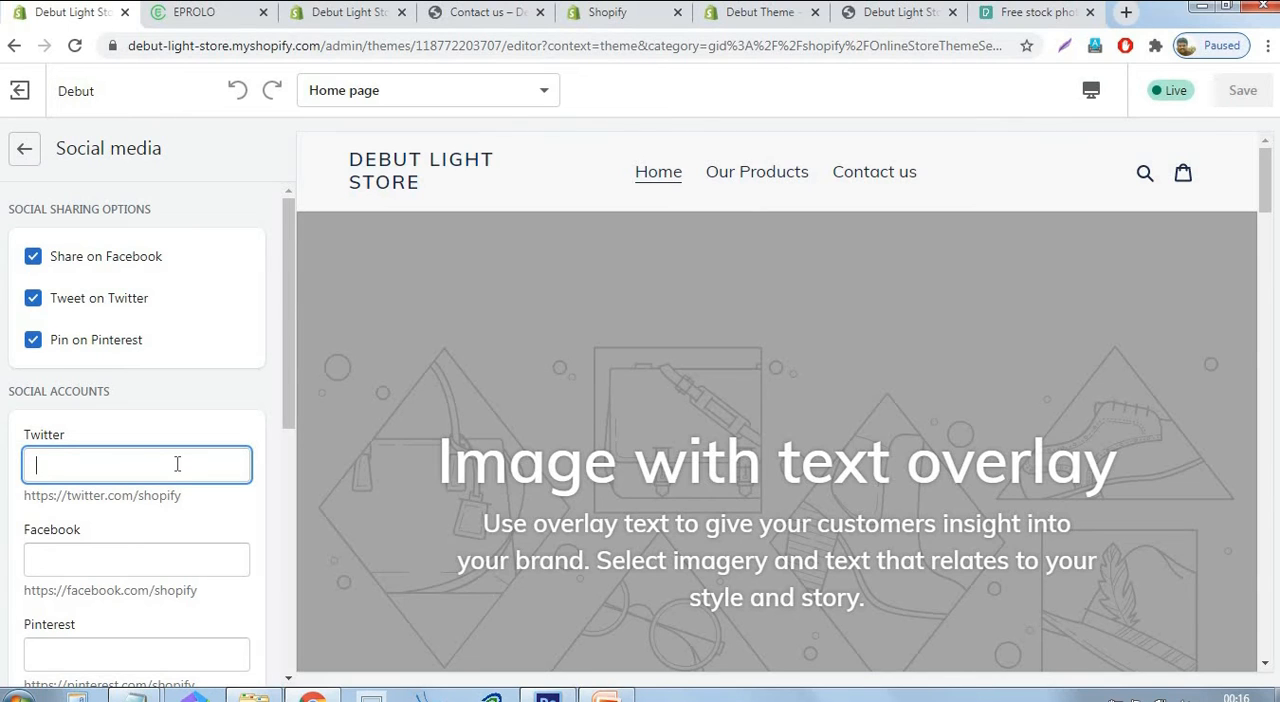
{"action": "type", "text": "#"}
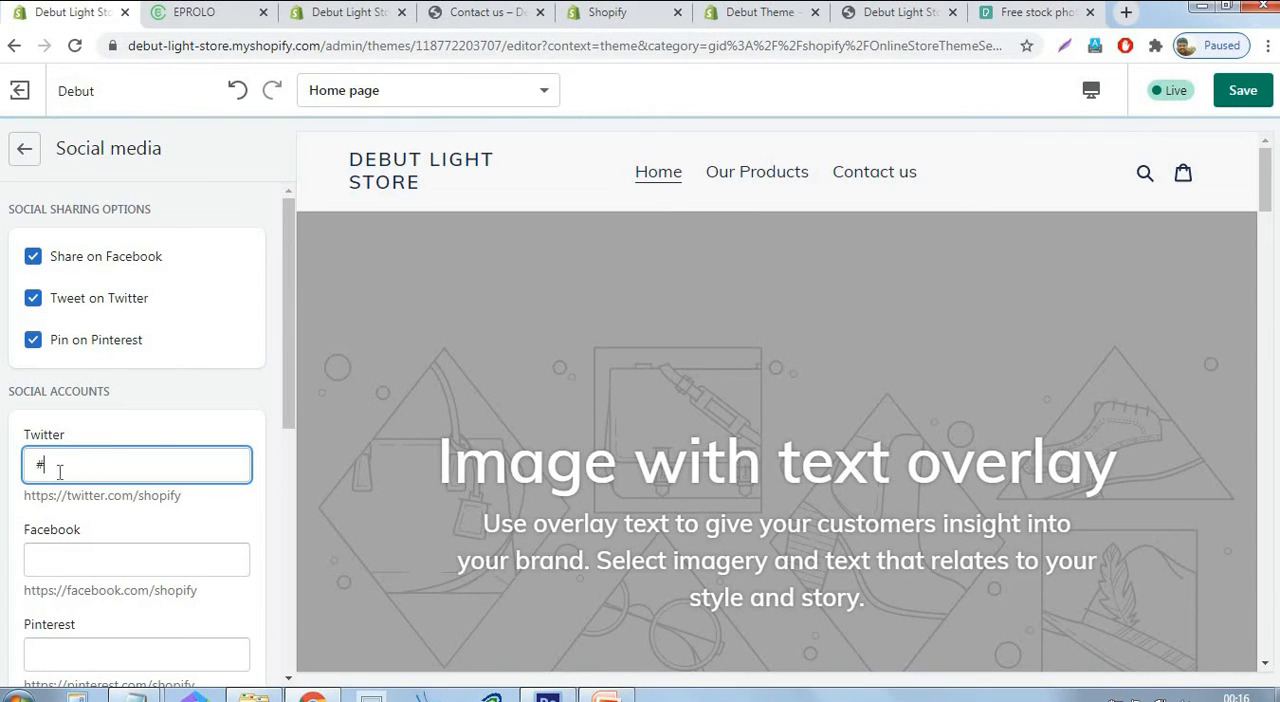
{"action": "left_click", "coordinate": [277, 358]}
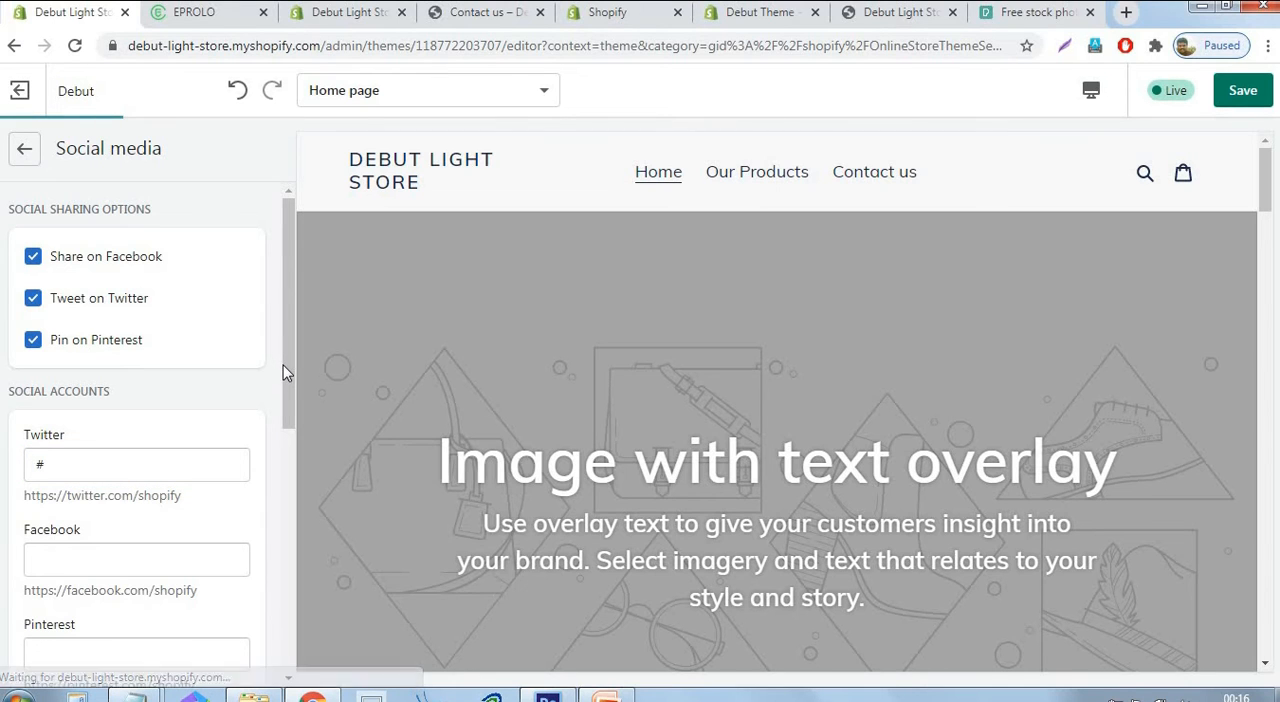
{"action": "scroll", "coordinate": [287, 400], "scroll_direction": "down", "scroll_amount": 2}
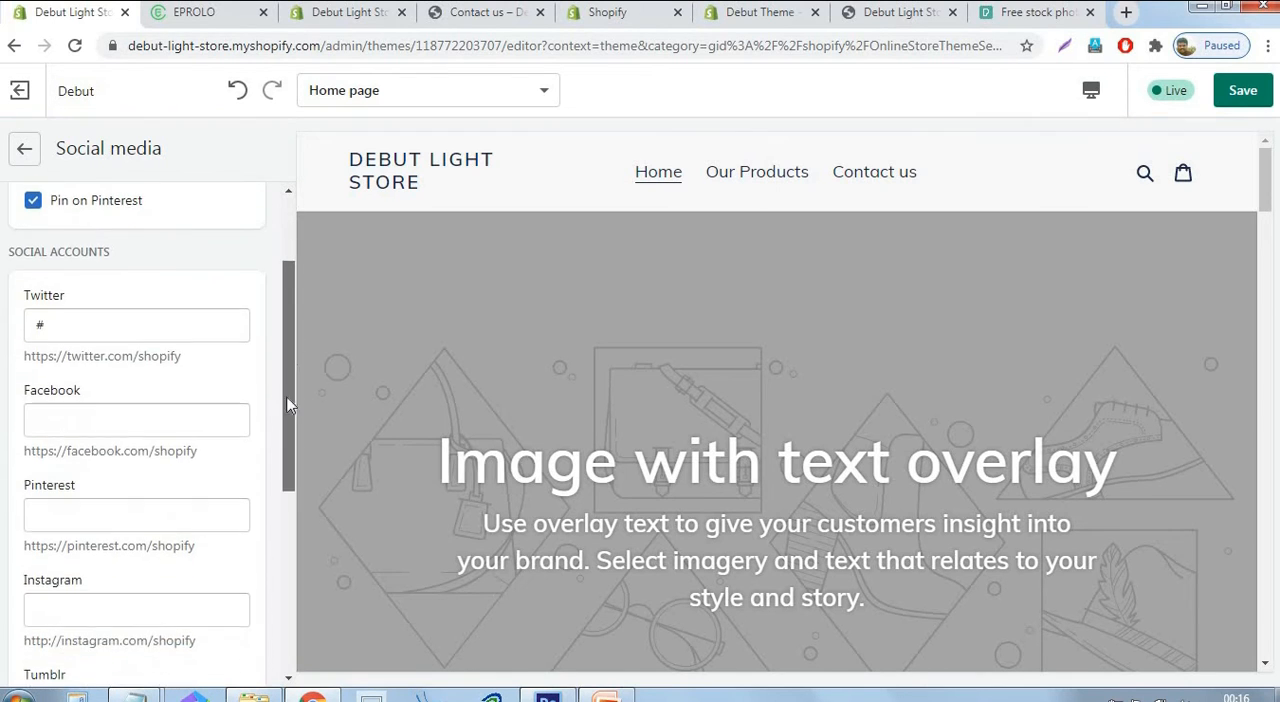
{"action": "left_click", "coordinate": [150, 417]}
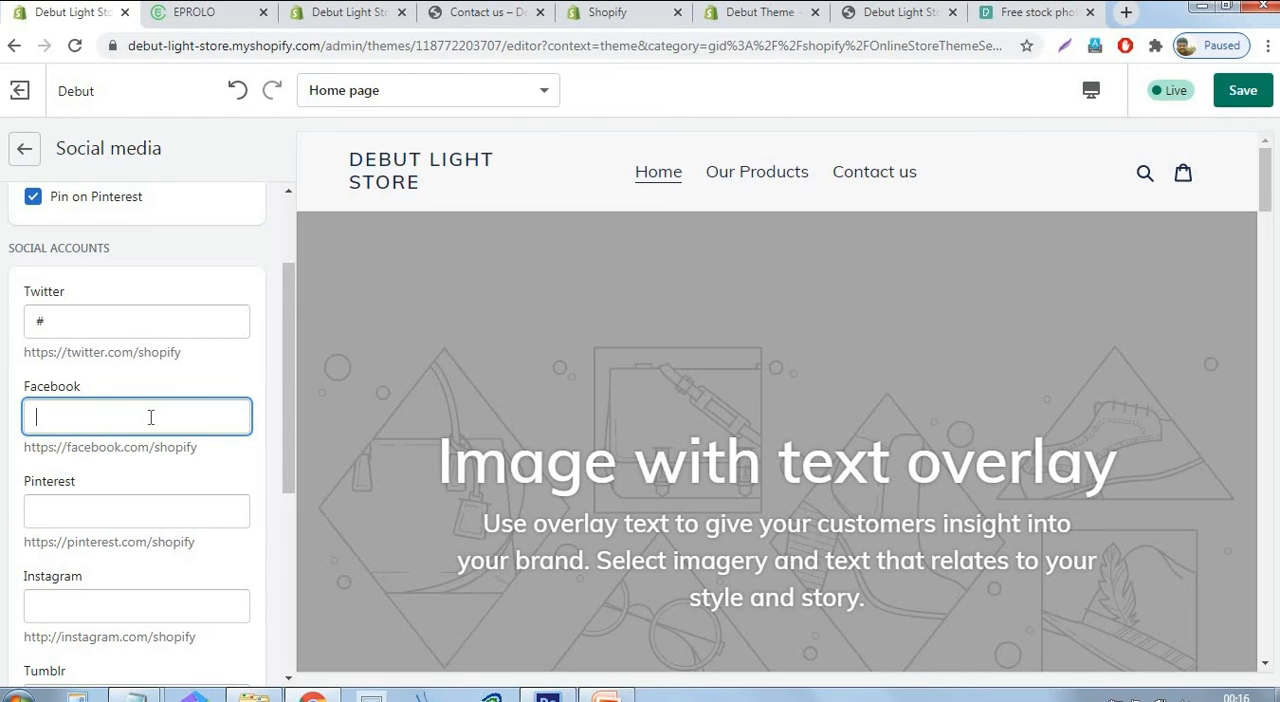
{"action": "left_click", "coordinate": [84, 602]}
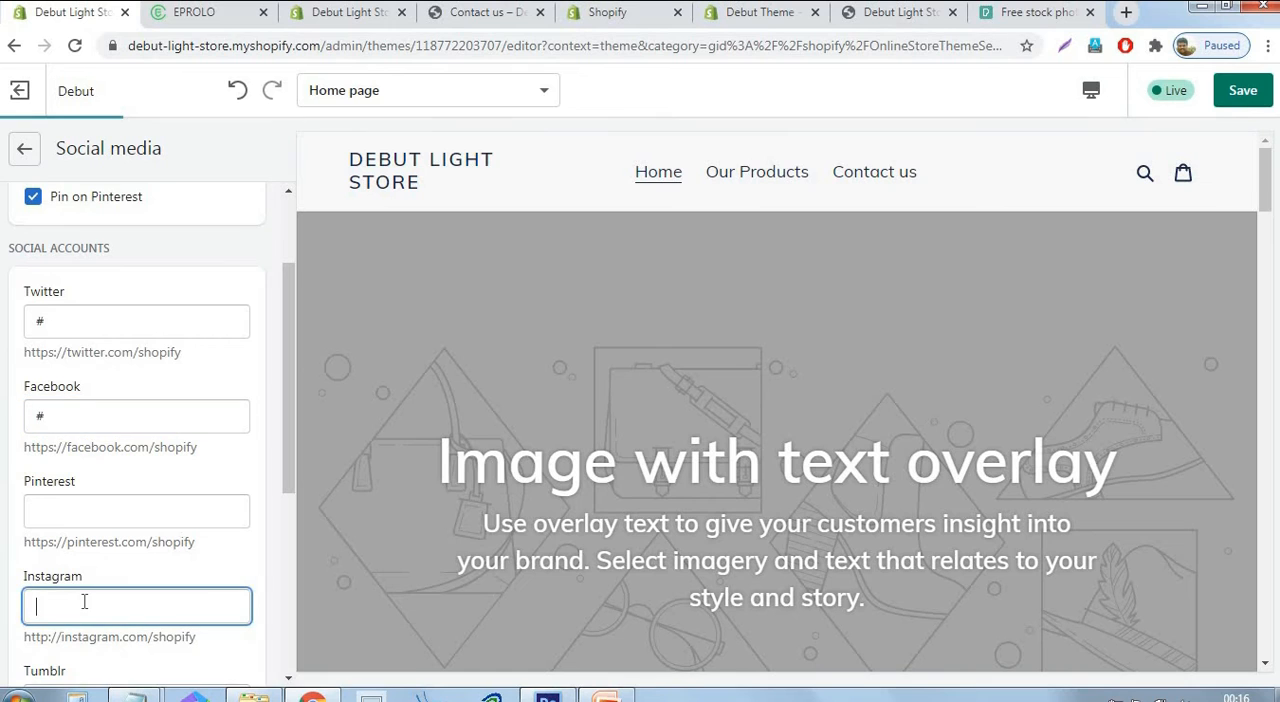
{"action": "type", "text": "#"}
{"action": "scroll", "coordinate": [84, 600], "scroll_direction": "down", "scroll_amount": 5}
{"action": "left_click", "coordinate": [80, 521]}
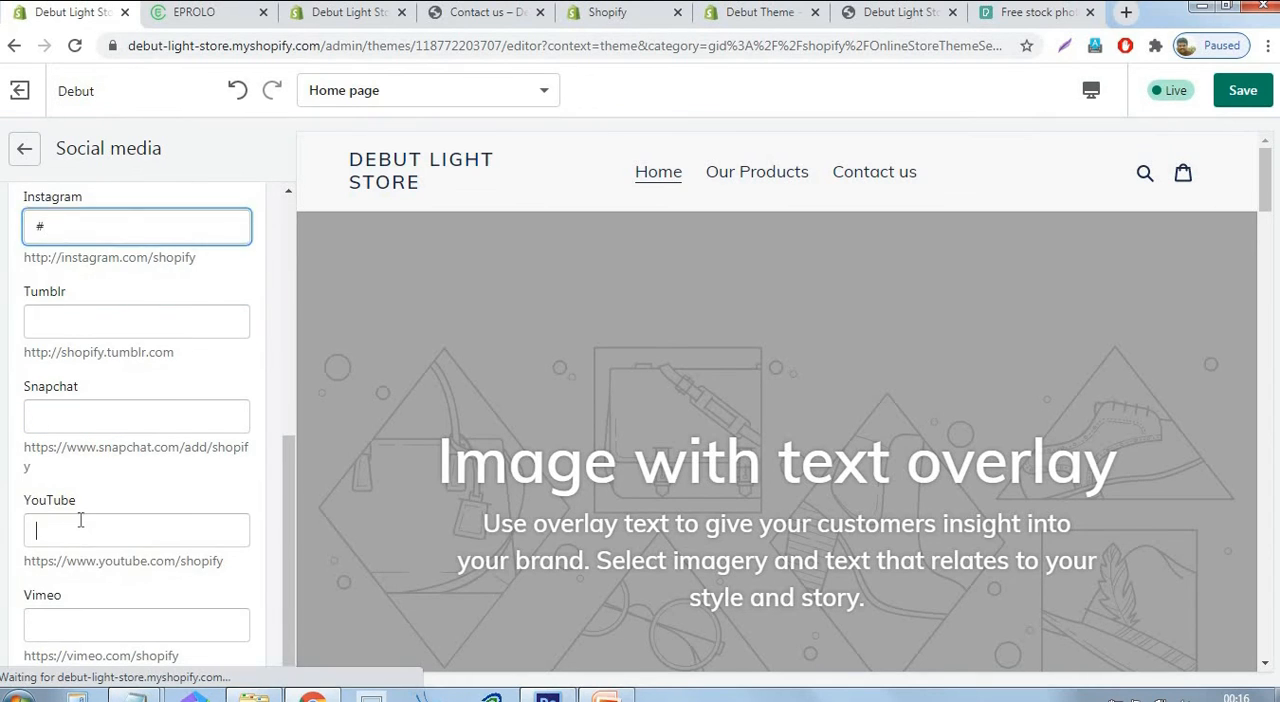
{"action": "type", "text": "#"}
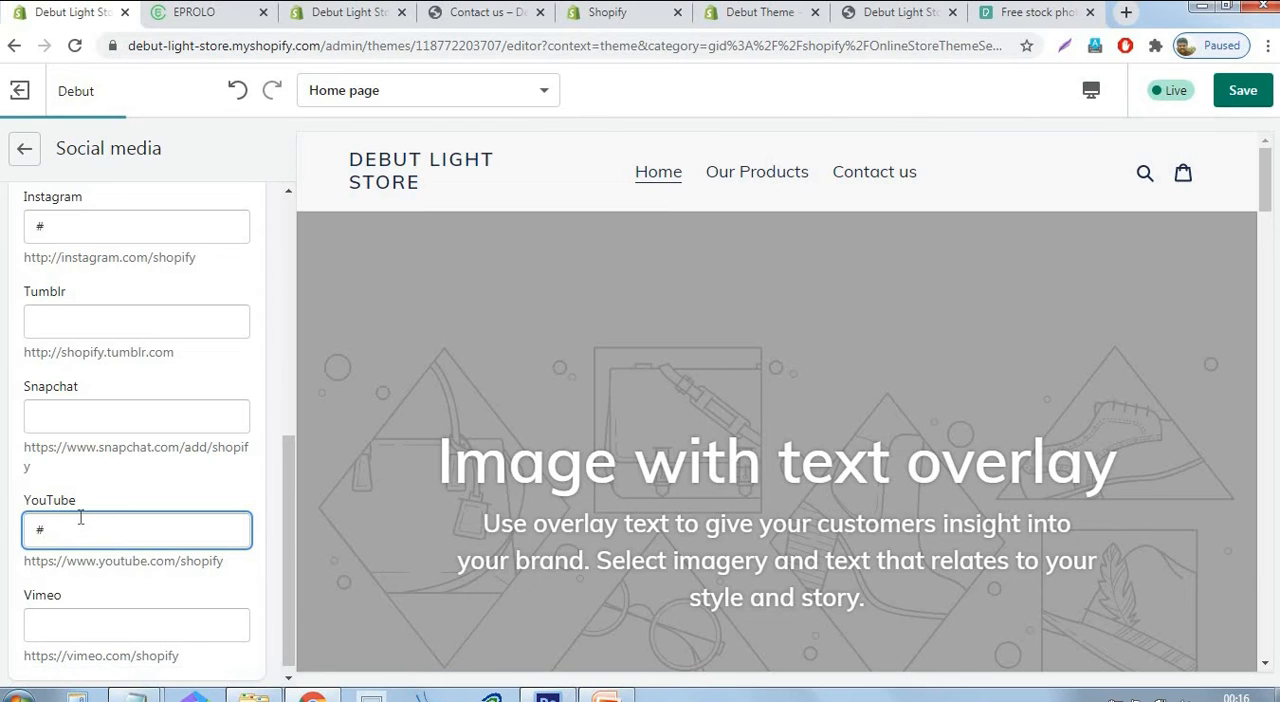
Enter "#" as the Pinterest account link in the social media settings and save the theme changes.
{"action": "scroll", "coordinate": [134, 376], "scroll_direction": "up", "scroll_amount": 1}
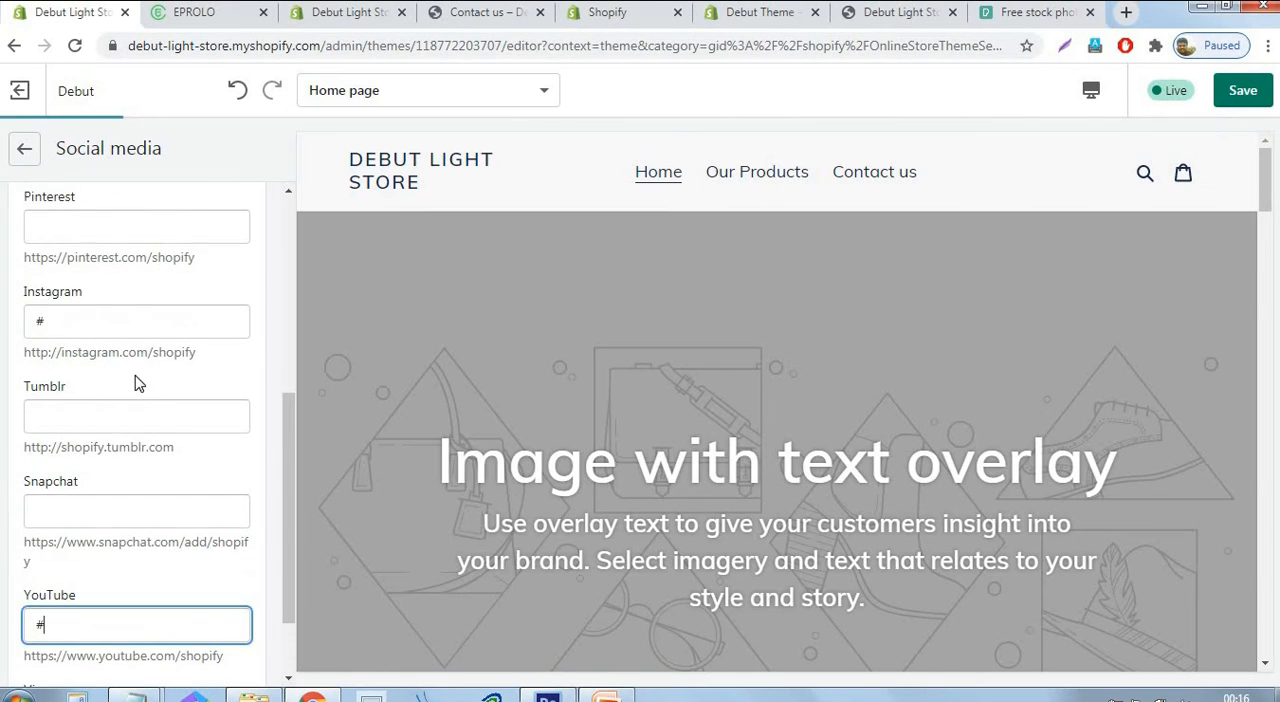
{"action": "scroll", "coordinate": [135, 376], "scroll_direction": "down", "scroll_amount": 1}
{"action": "scroll", "coordinate": [138, 390], "scroll_direction": "up", "scroll_amount": 5}
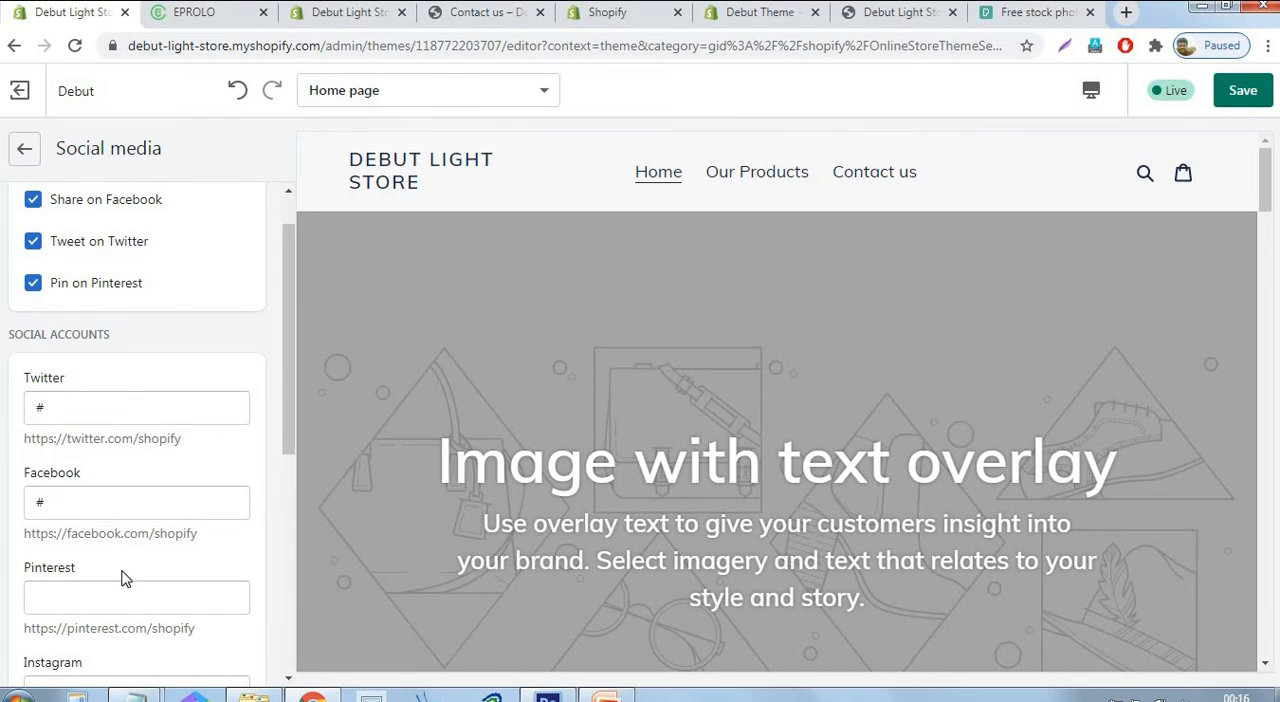
{"action": "left_click", "coordinate": [100, 593]}
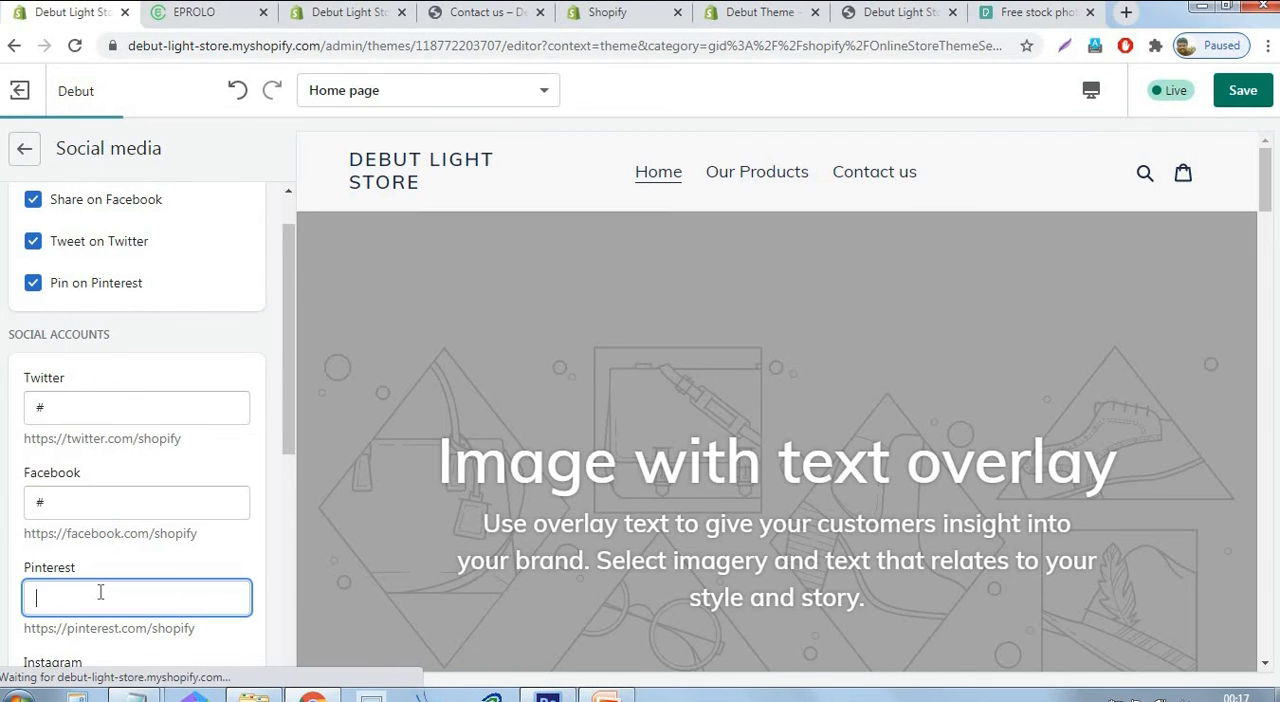
{"action": "type", "text": "#"}
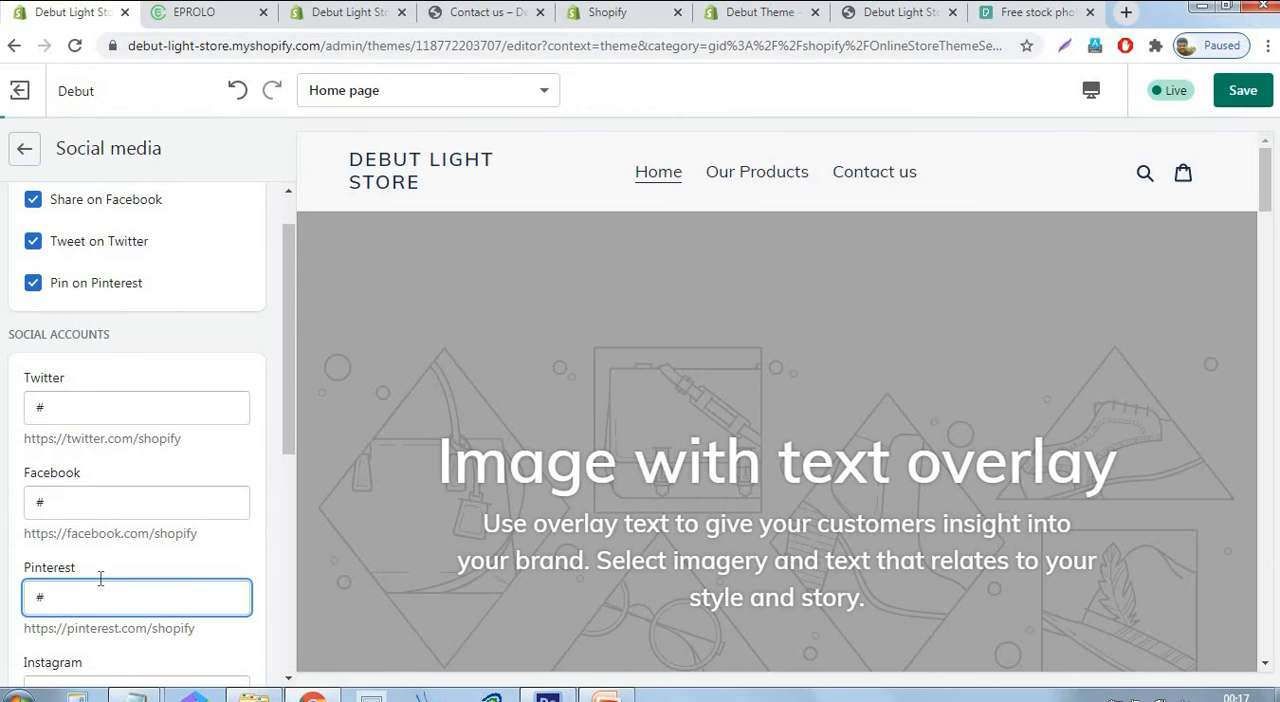
{"action": "left_click", "coordinate": [1244, 96]}
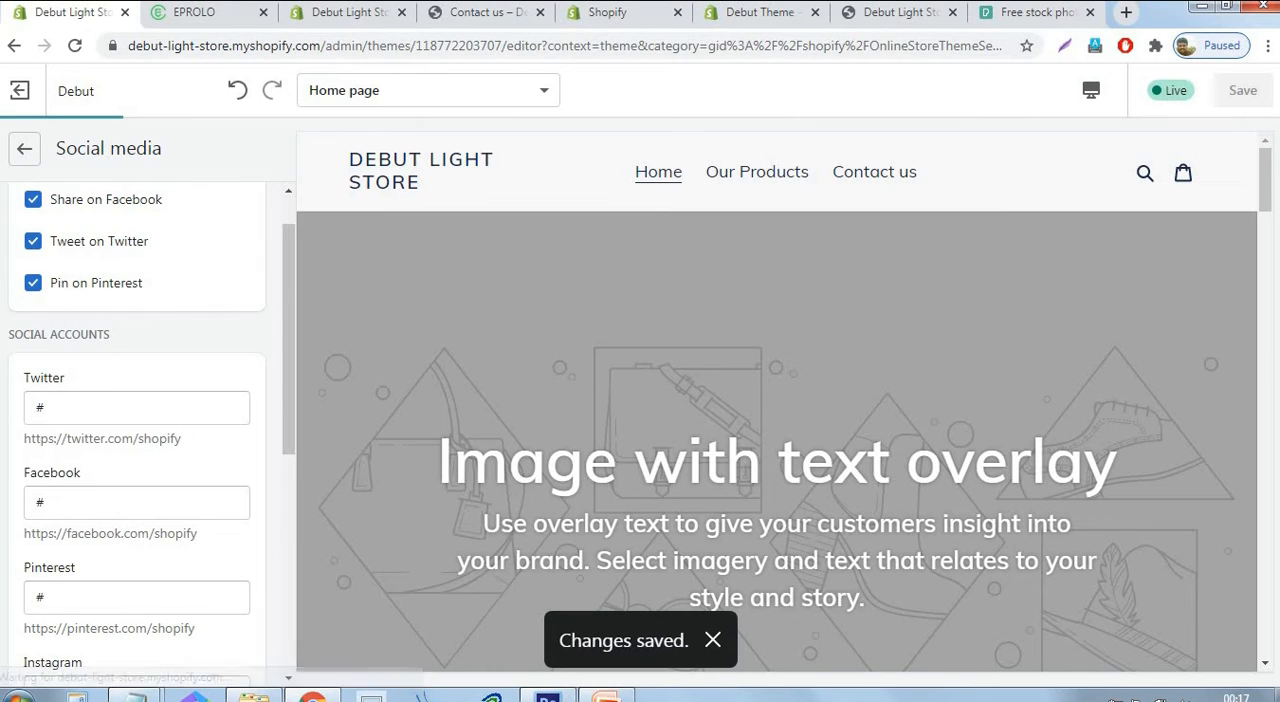
Look at the favicon image option in the theme settings and return to the home page section list.
{"action": "left_click", "coordinate": [24, 148]}
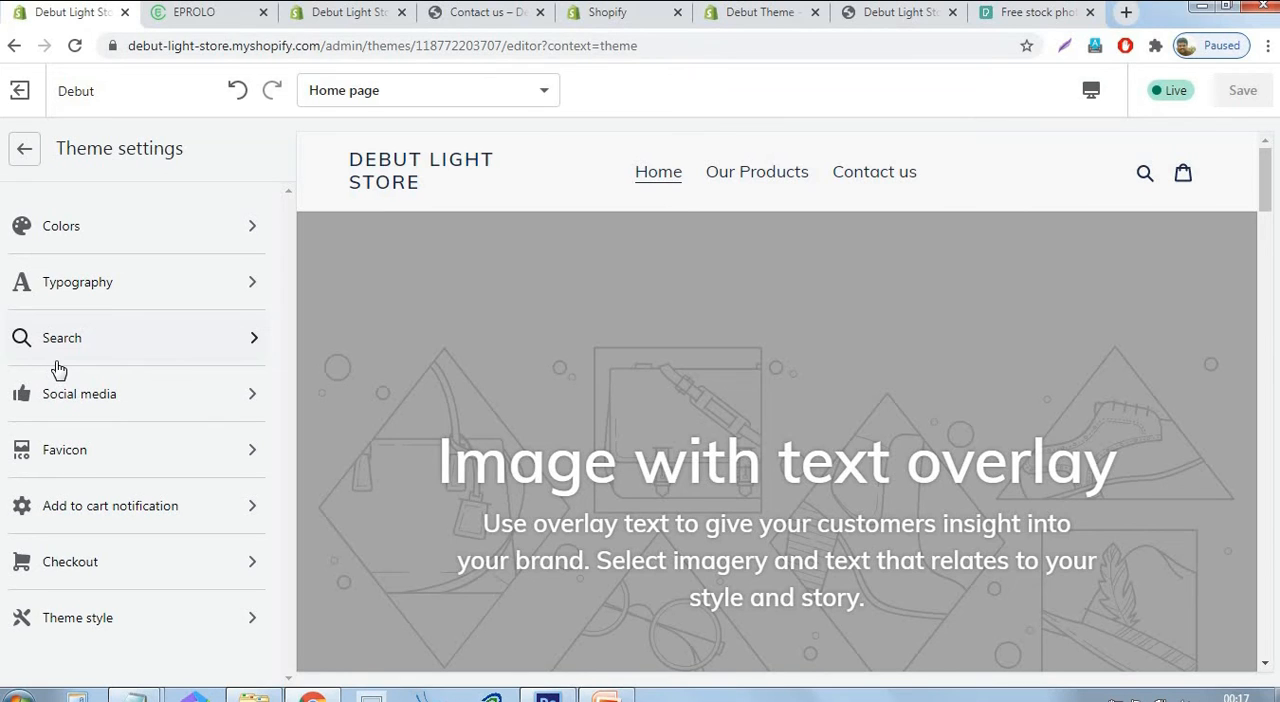
{"action": "left_click", "coordinate": [78, 456]}
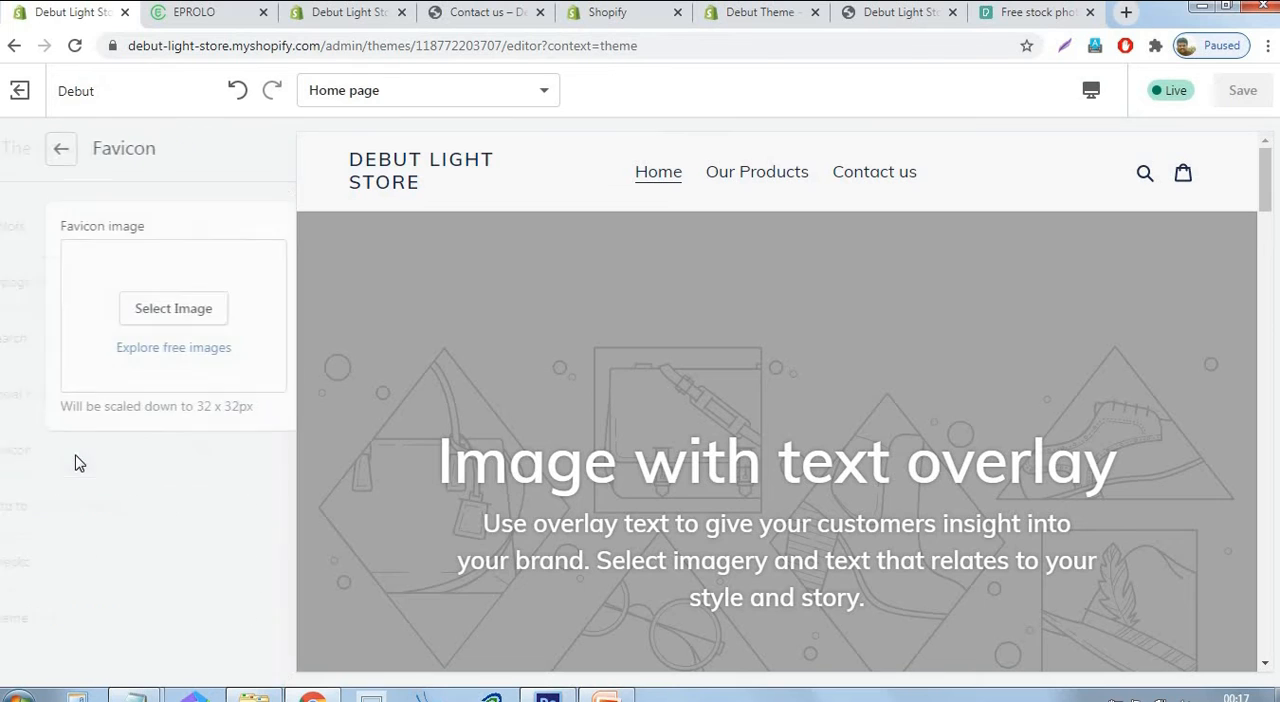
{"action": "left_click", "coordinate": [24, 149]}
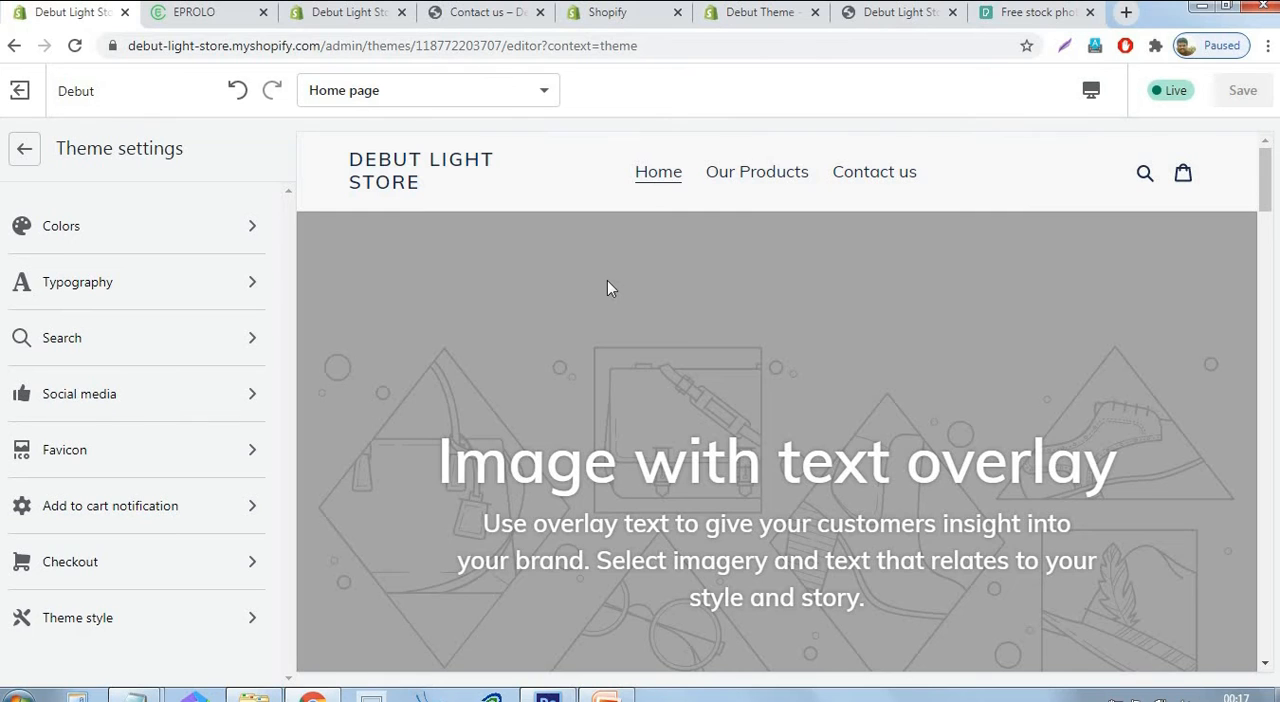
{"action": "left_click", "coordinate": [22, 152]}
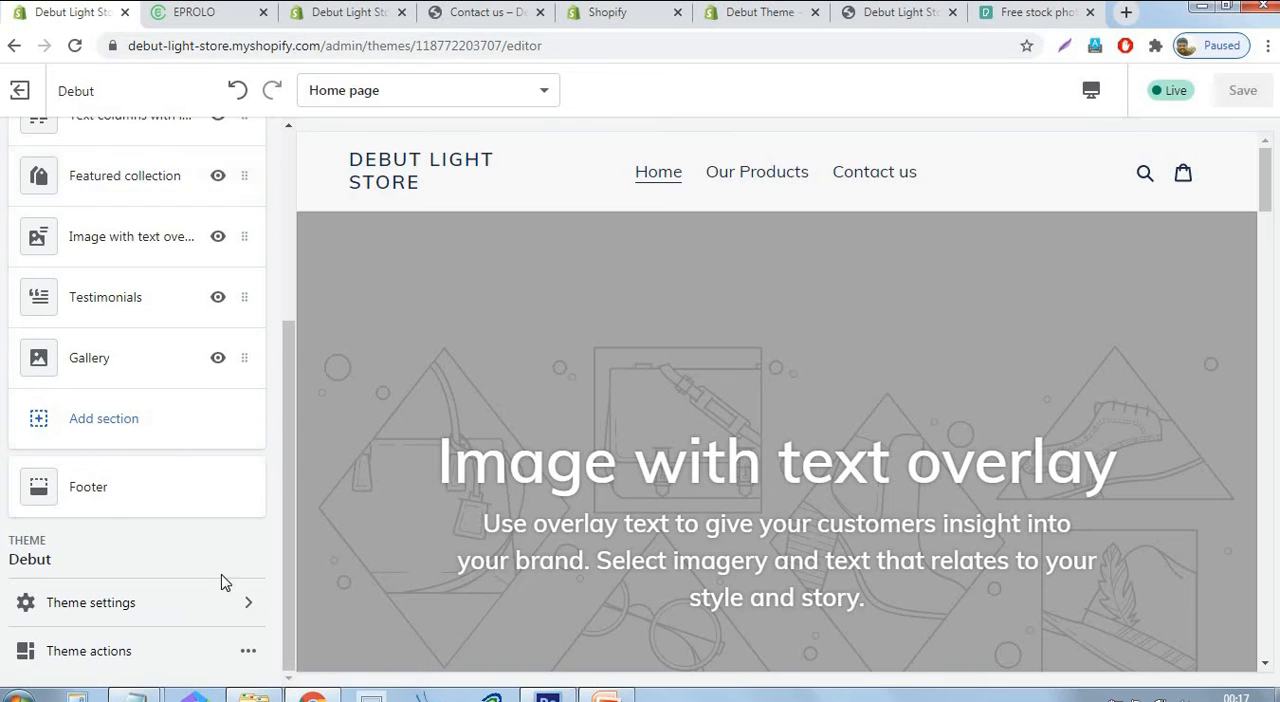
Upload the "logo" file from the Logo2 folder as the header's logo image and set the custom logo width to 250px.
{"action": "scroll", "coordinate": [202, 545], "scroll_direction": "up", "scroll_amount": 2}
{"action": "scroll", "coordinate": [202, 545], "scroll_direction": "up", "scroll_amount": 1}
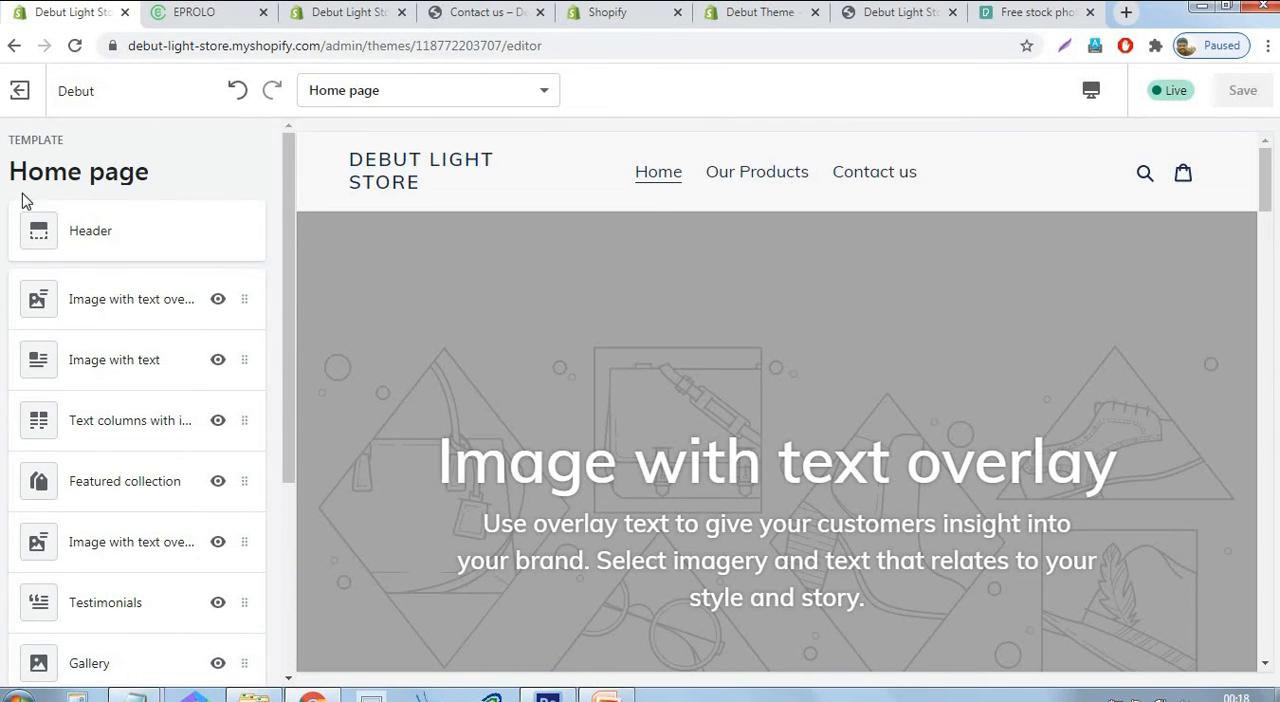
{"action": "left_click", "coordinate": [91, 236]}
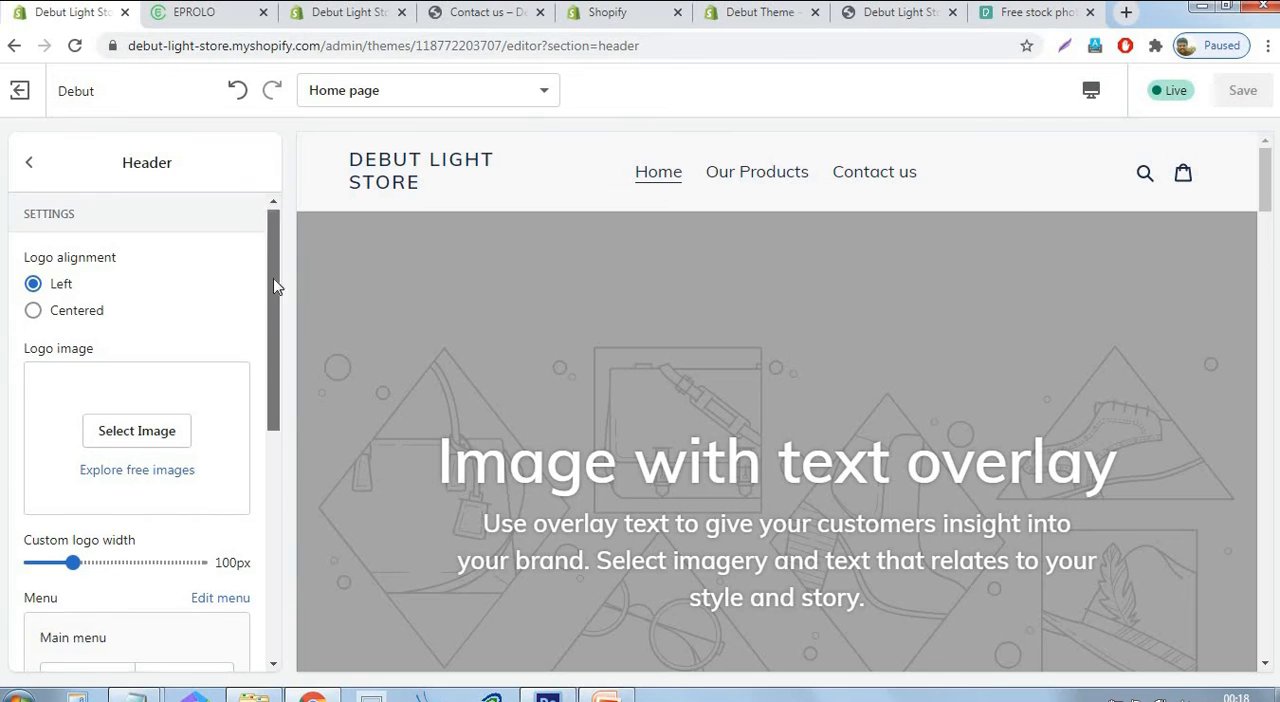
{"action": "scroll", "coordinate": [26, 291], "scroll_direction": "down", "scroll_amount": 1}
{"action": "left_click", "coordinate": [131, 313]}
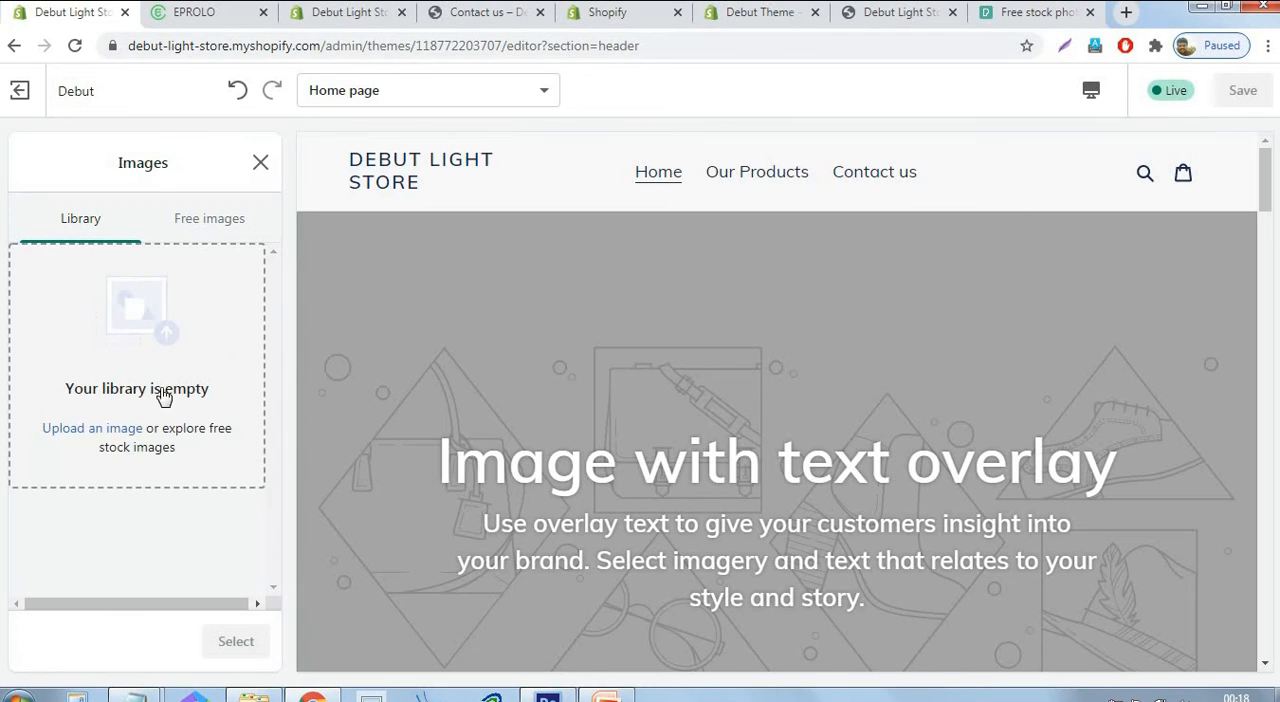
{"action": "left_click", "coordinate": [84, 428]}
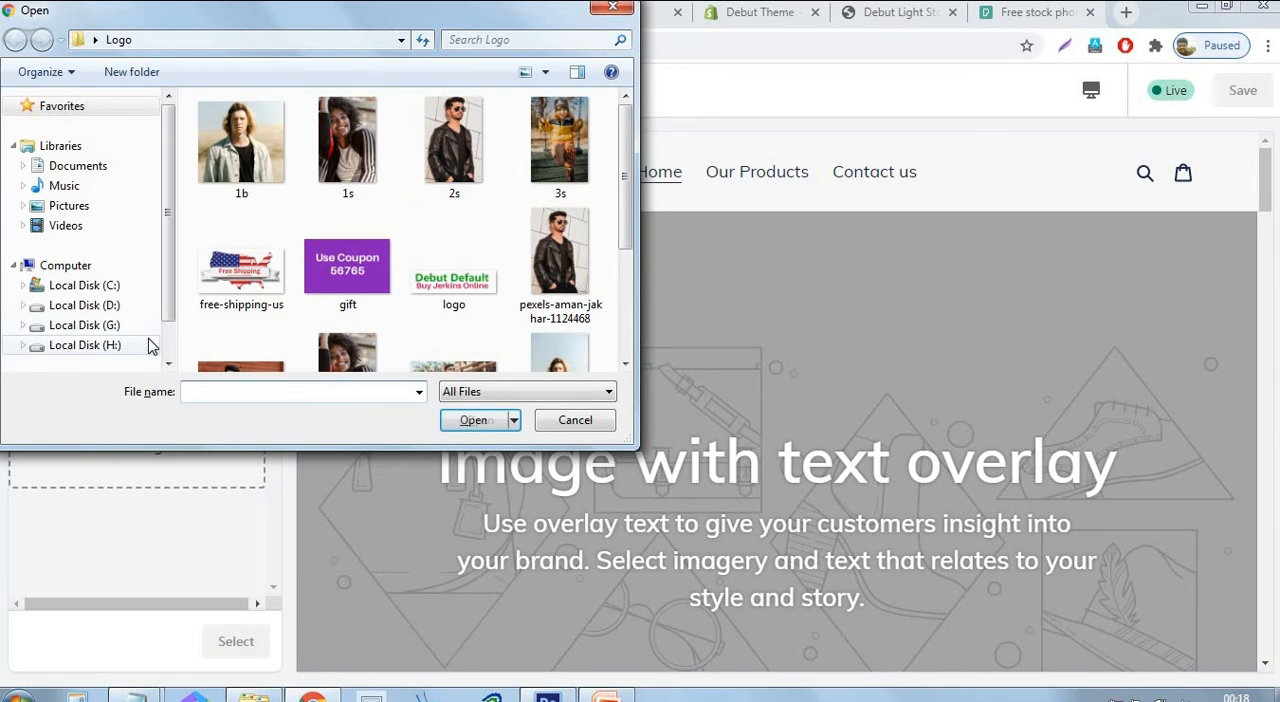
{"action": "left_click", "coordinate": [96, 42]}
{"action": "left_click", "coordinate": [130, 270]}
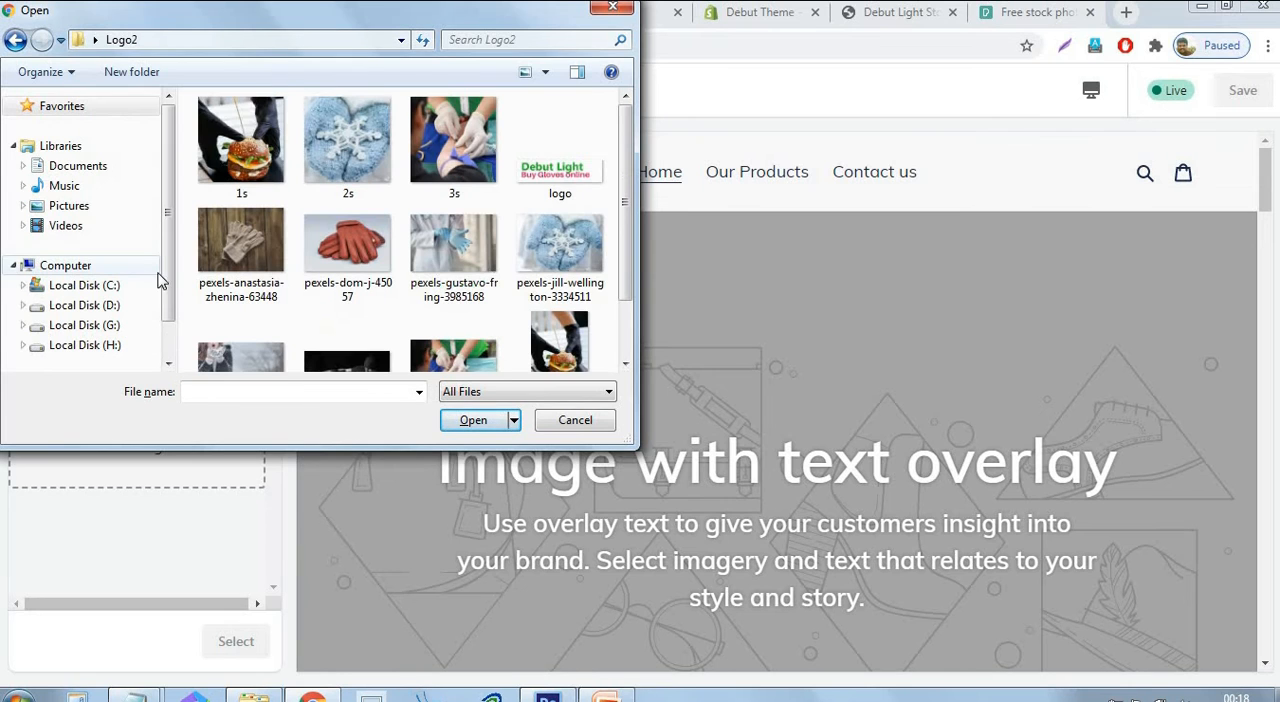
{"action": "left_click", "coordinate": [572, 160]}
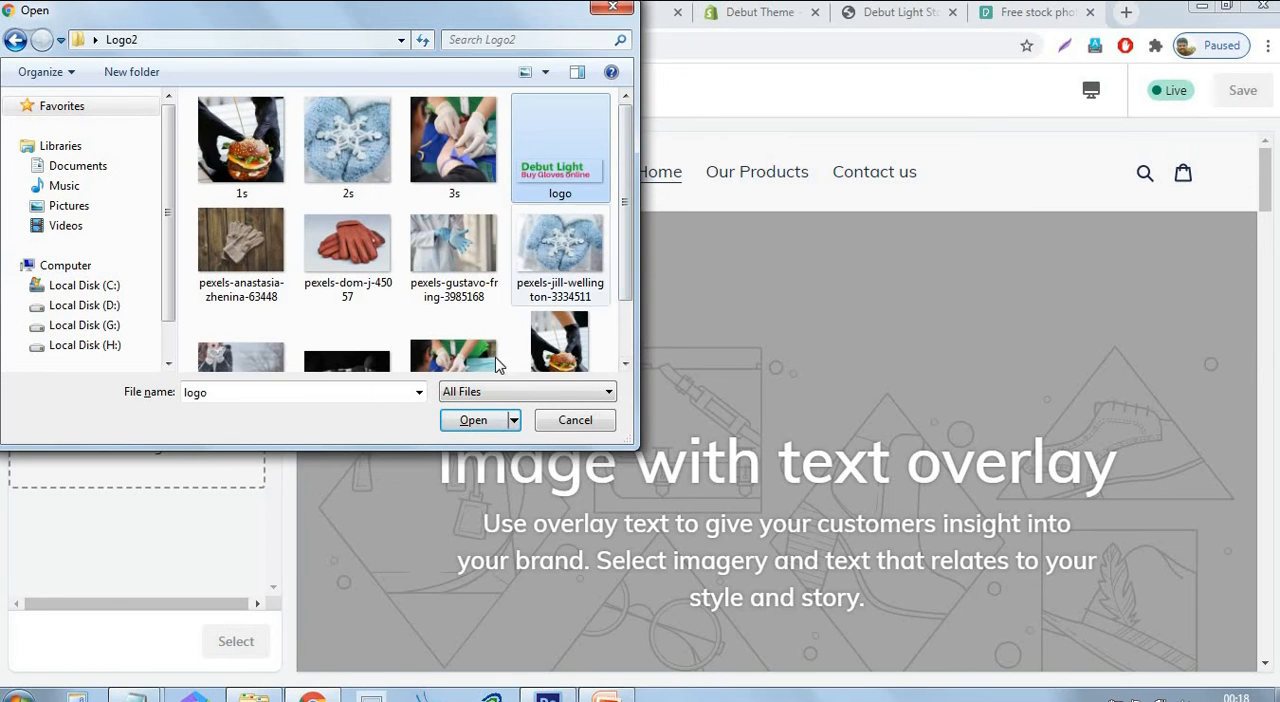
{"action": "left_click", "coordinate": [470, 420]}
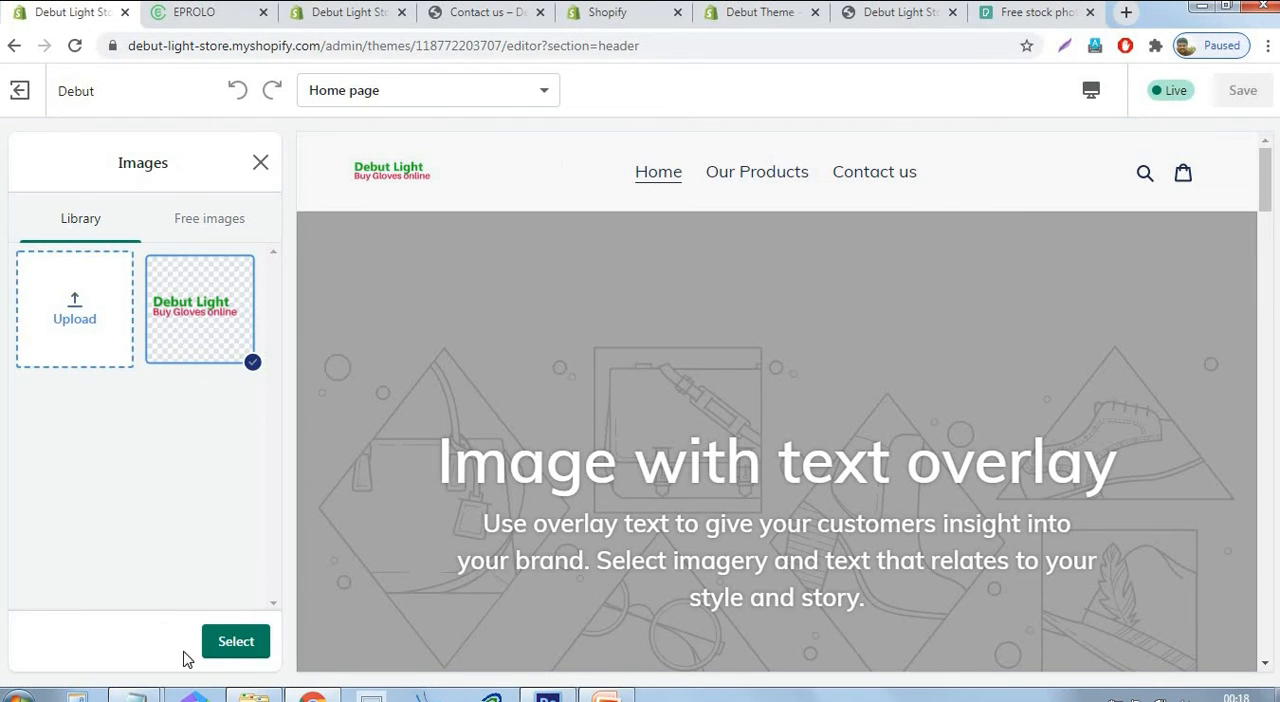
{"action": "left_click", "coordinate": [237, 647]}
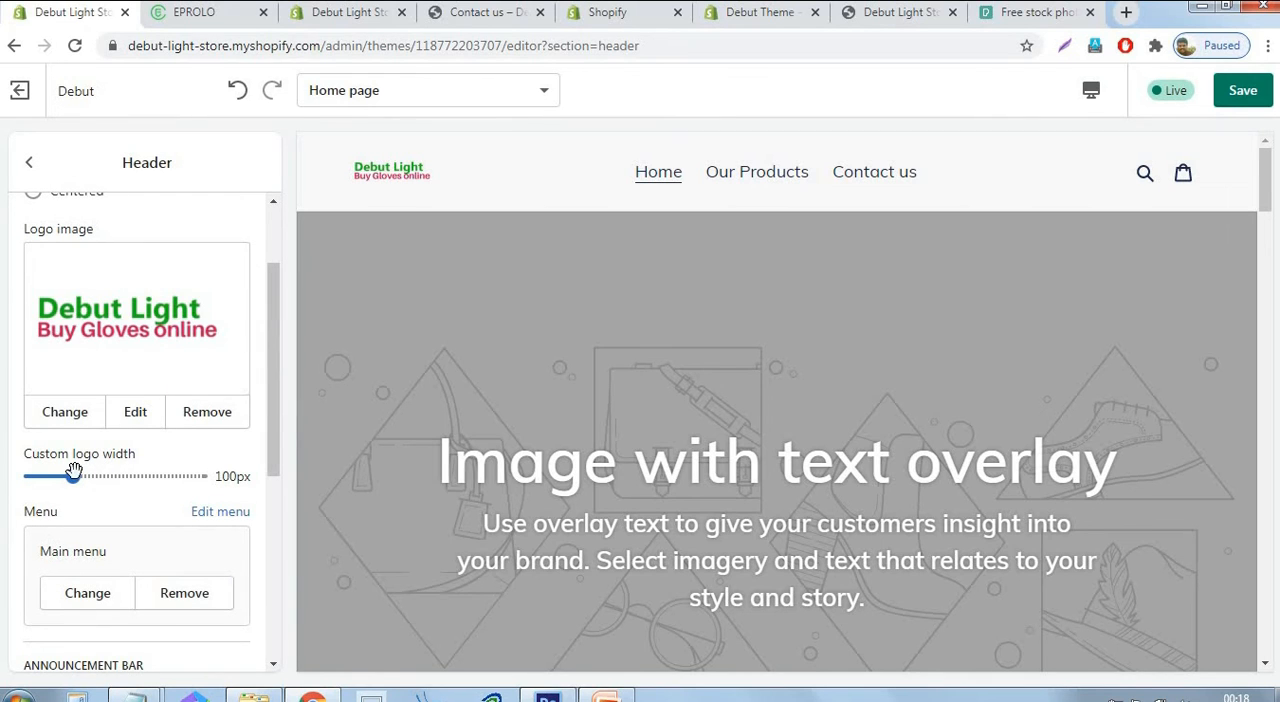
{"action": "left_click_drag", "start_coordinate": [73, 471], "coordinate": [205, 476]}
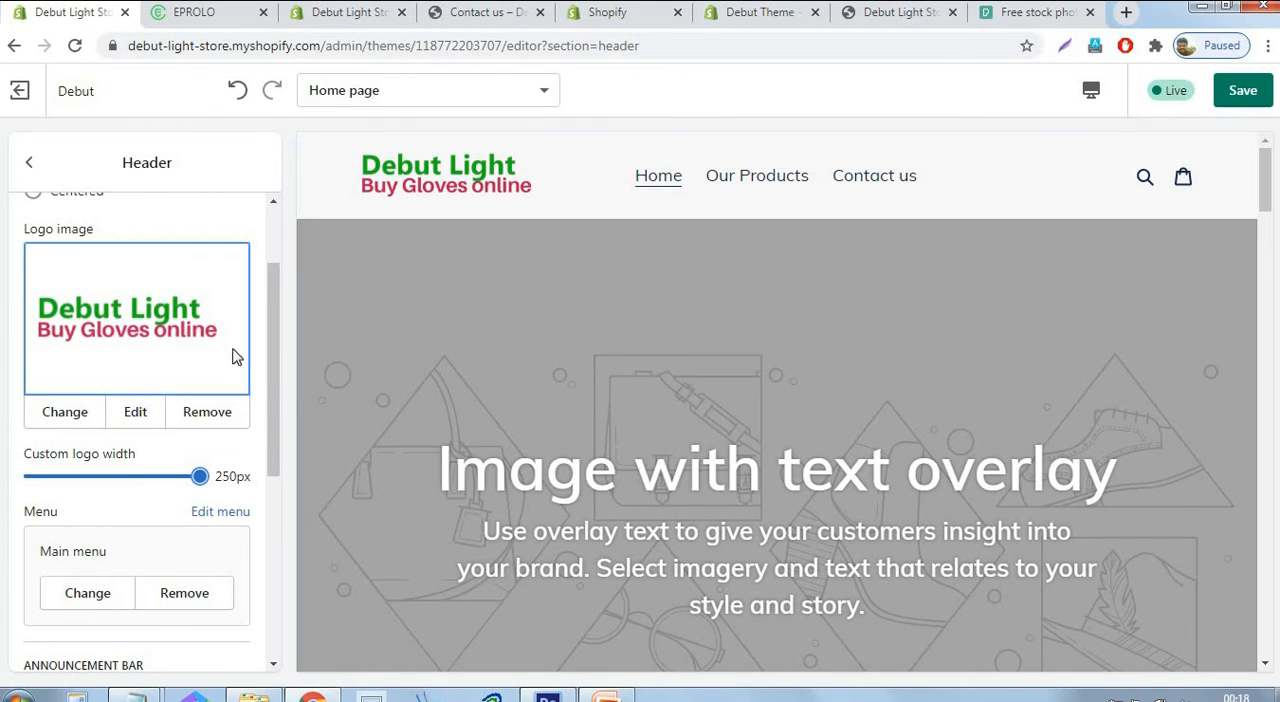
Turn on the announcement bar in the header settings.
{"action": "scroll", "coordinate": [150, 370], "scroll_direction": "down", "scroll_amount": 2}
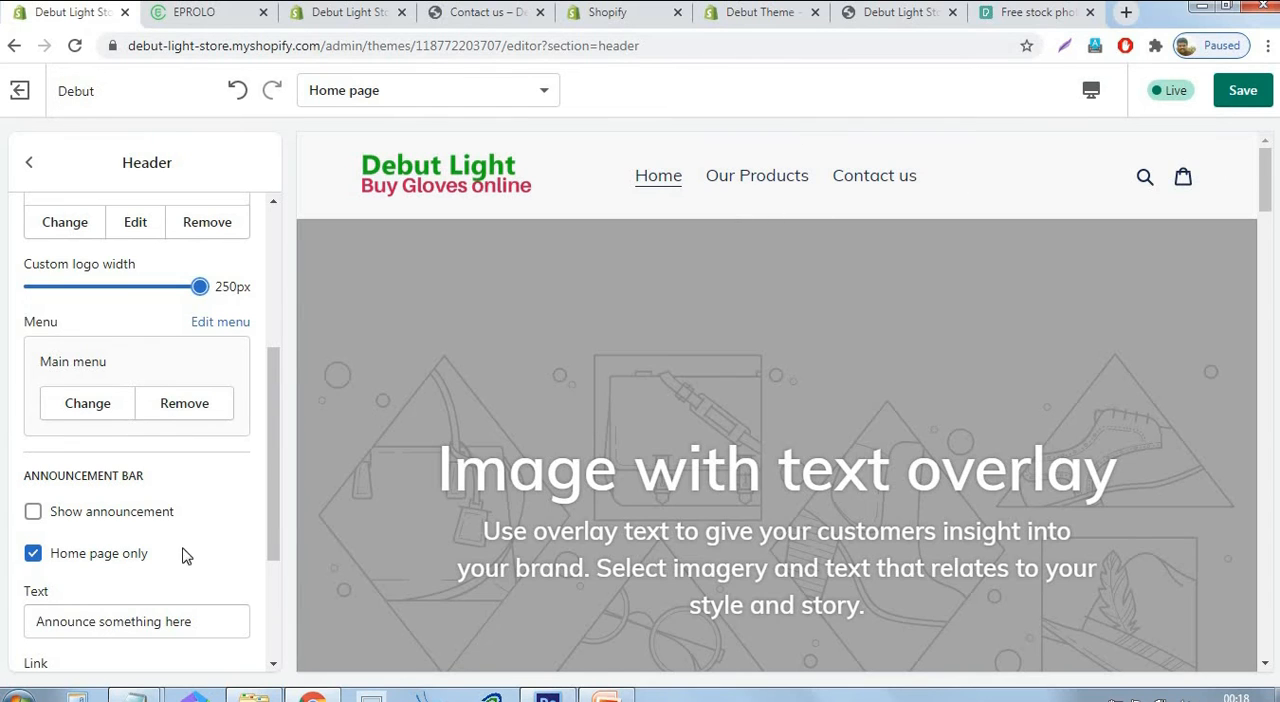
{"action": "scroll", "coordinate": [208, 508], "scroll_direction": "down", "scroll_amount": 1}
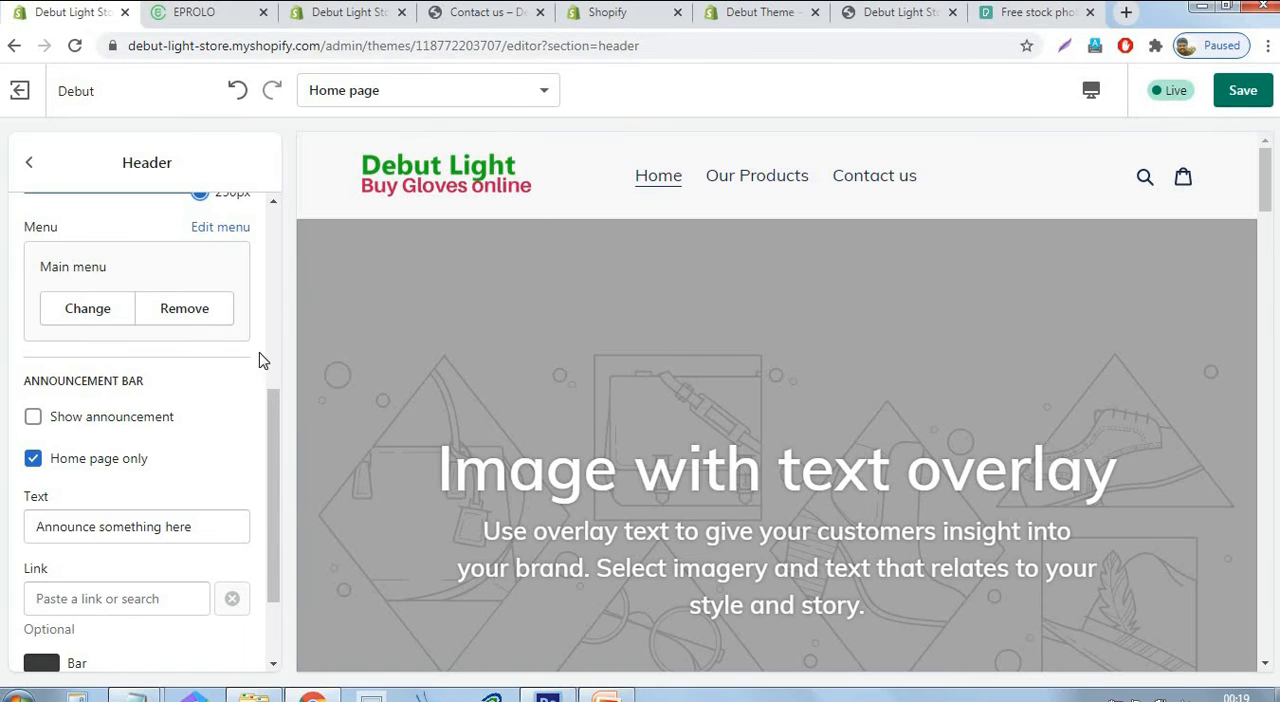
{"action": "left_click", "coordinate": [36, 424]}
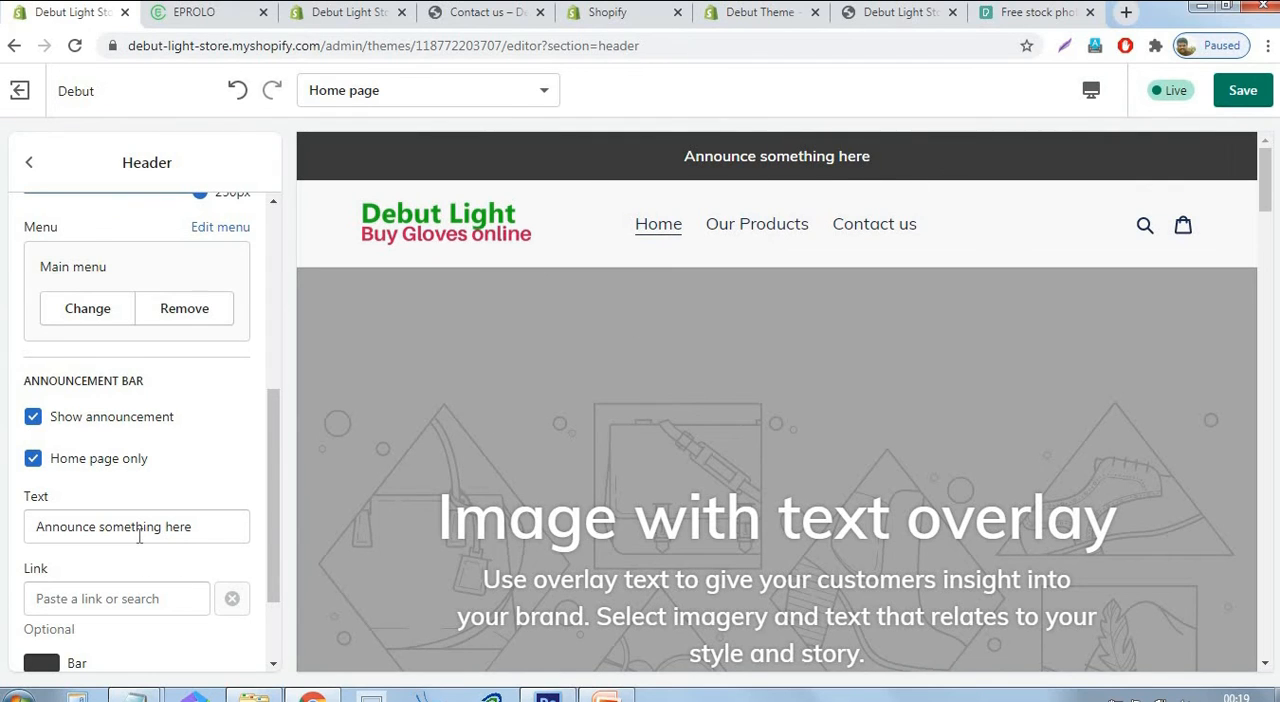
Set the announcement bar text to "FREE Shipping on US for all orders above $75" and save the header changes.
{"action": "left_click", "coordinate": [219, 527]}
{"action": "left_click_drag", "start_coordinate": [219, 527], "coordinate": [36, 537]}
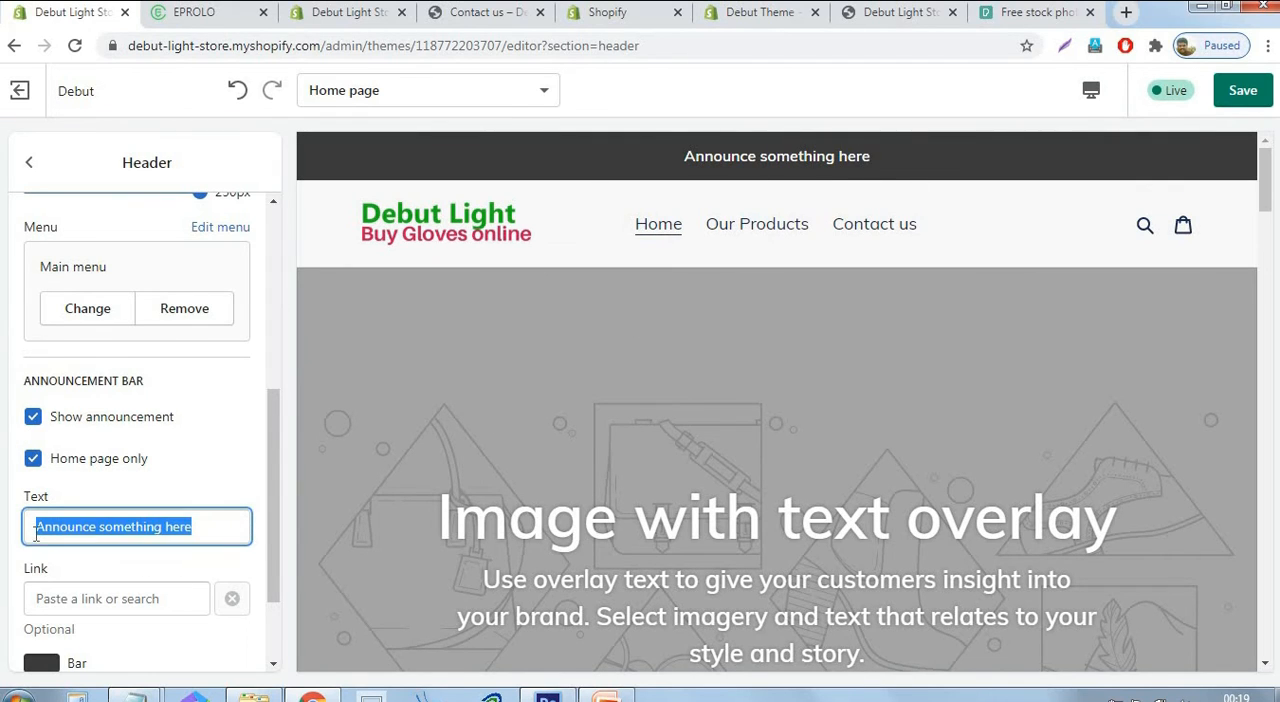
{"action": "type", "text": "F"}
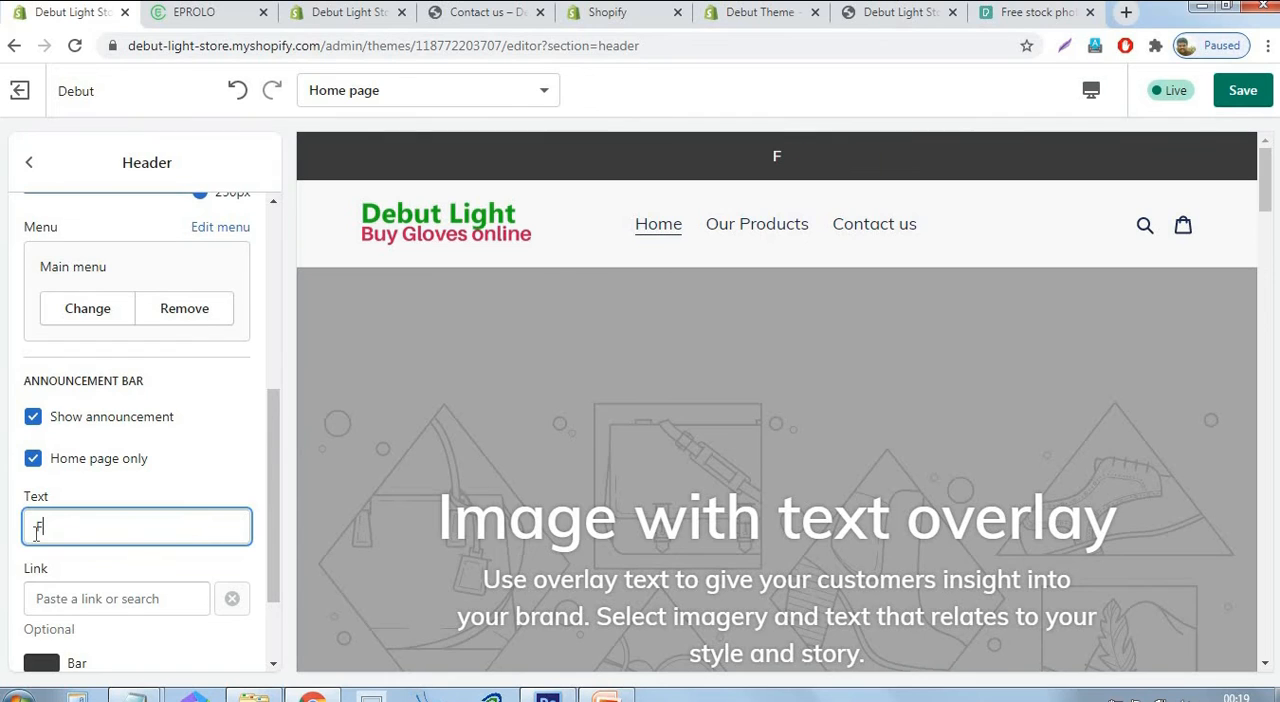
{"action": "type", "text": "REE Shipping"}
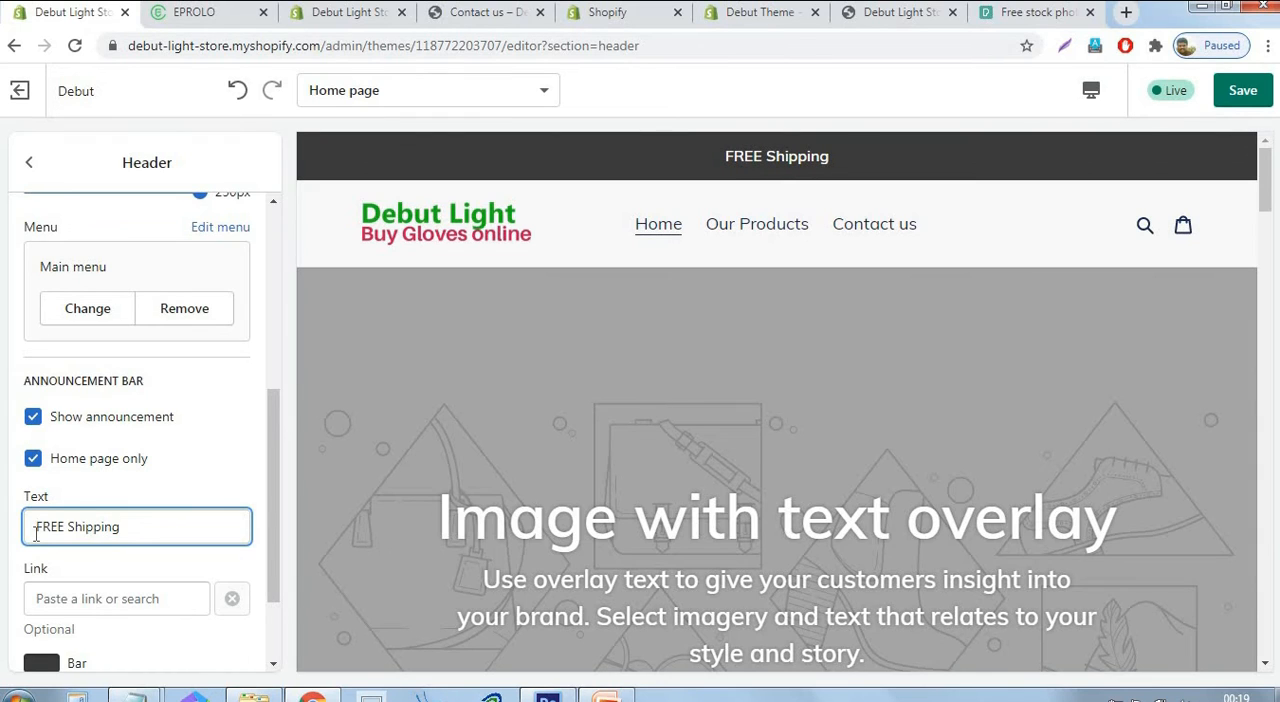
{"action": "type", "text": " on U"}
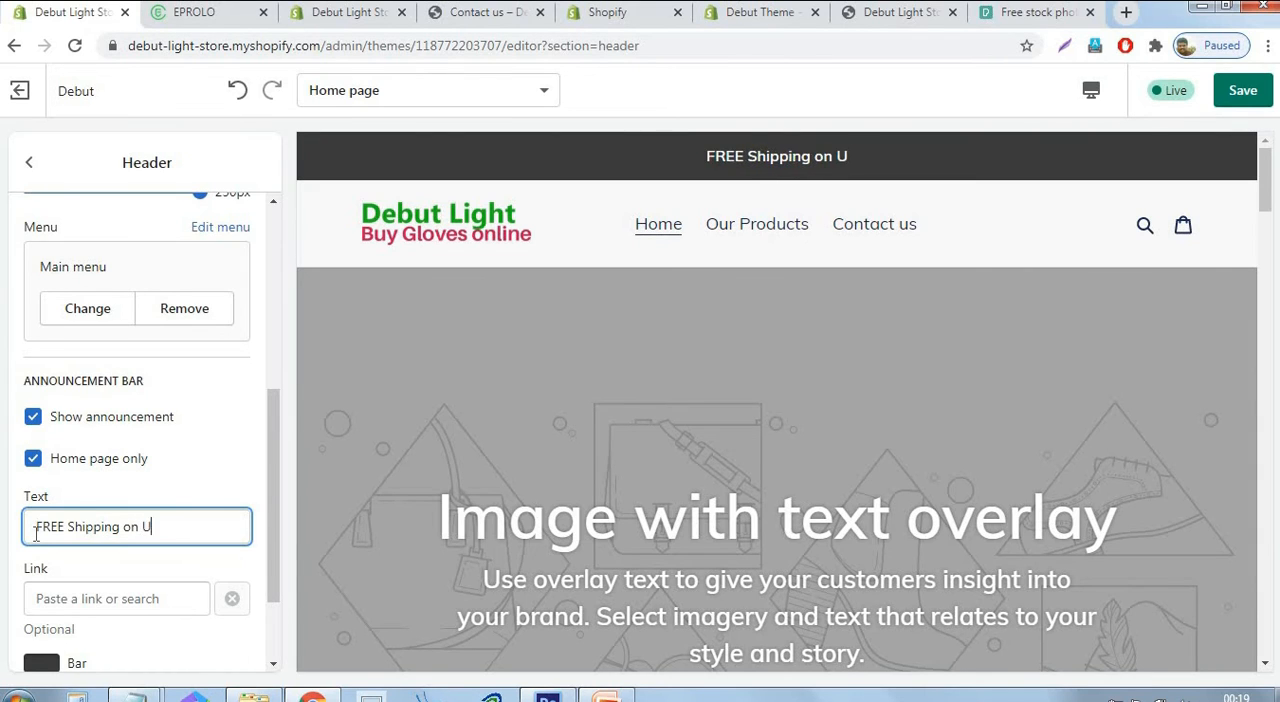
{"action": "type", "text": "S for all"}
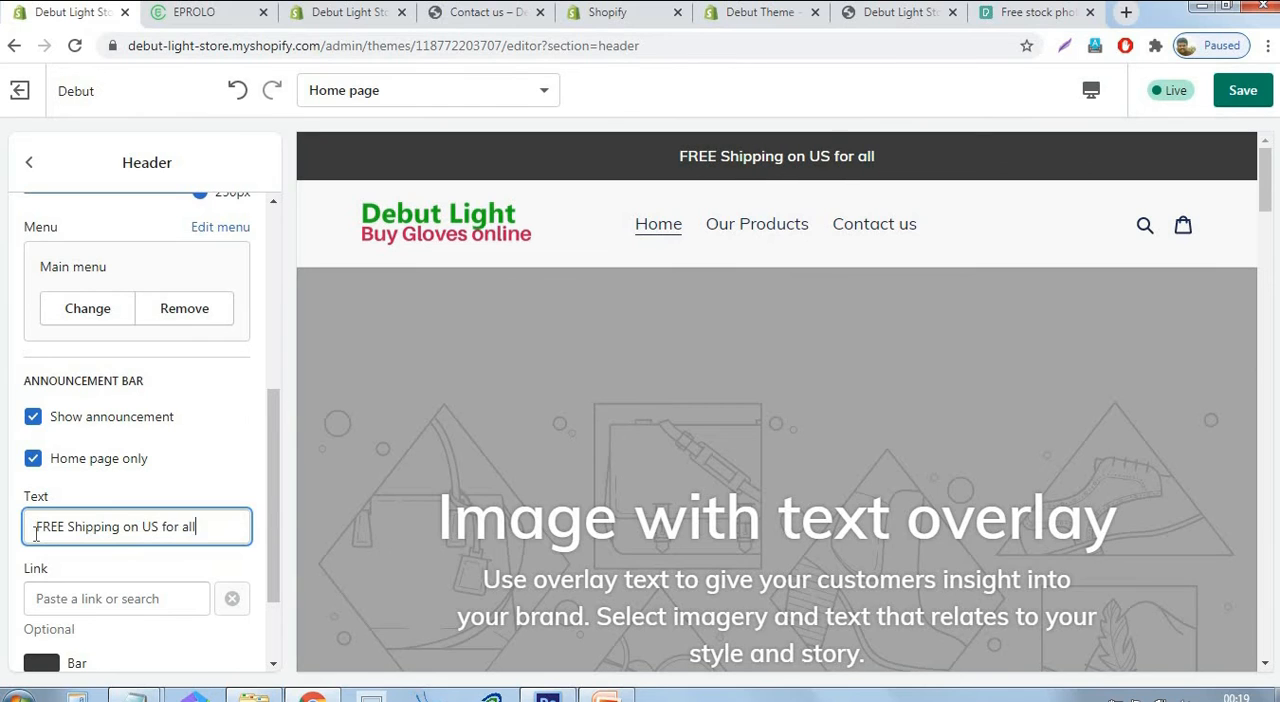
{"action": "type", "text": " orders a"}
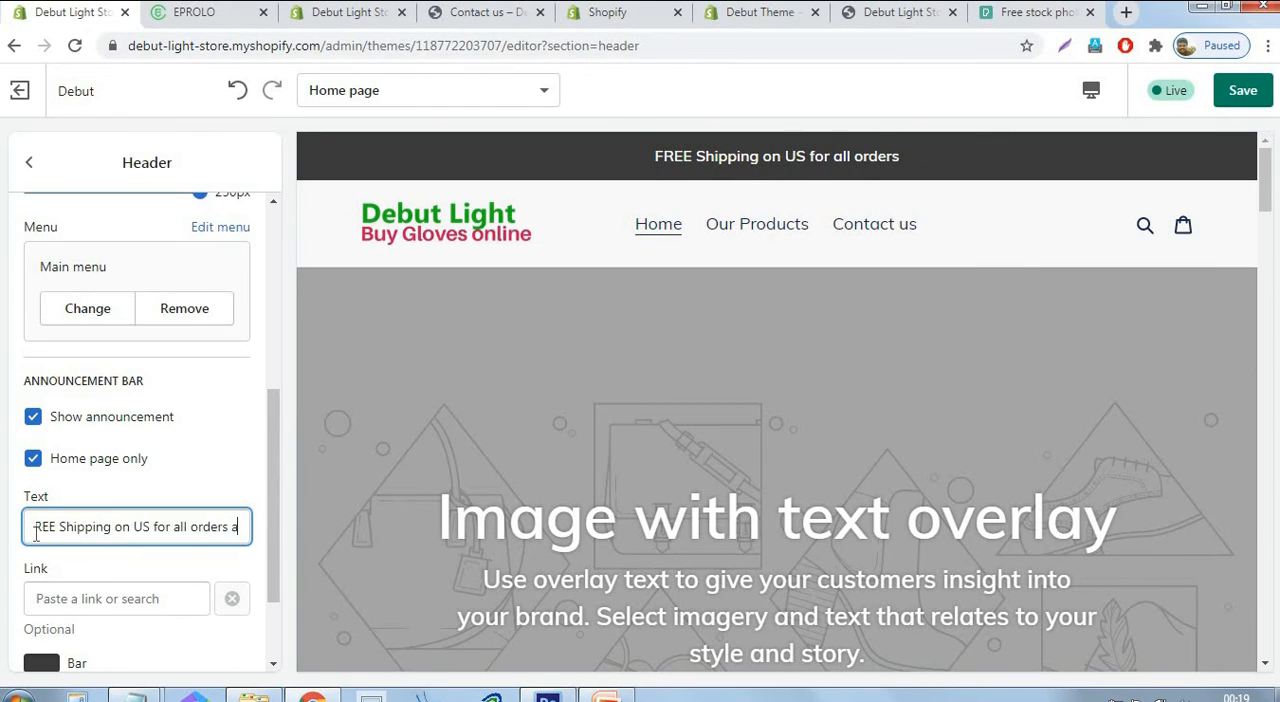
{"action": "type", "text": "bove"}
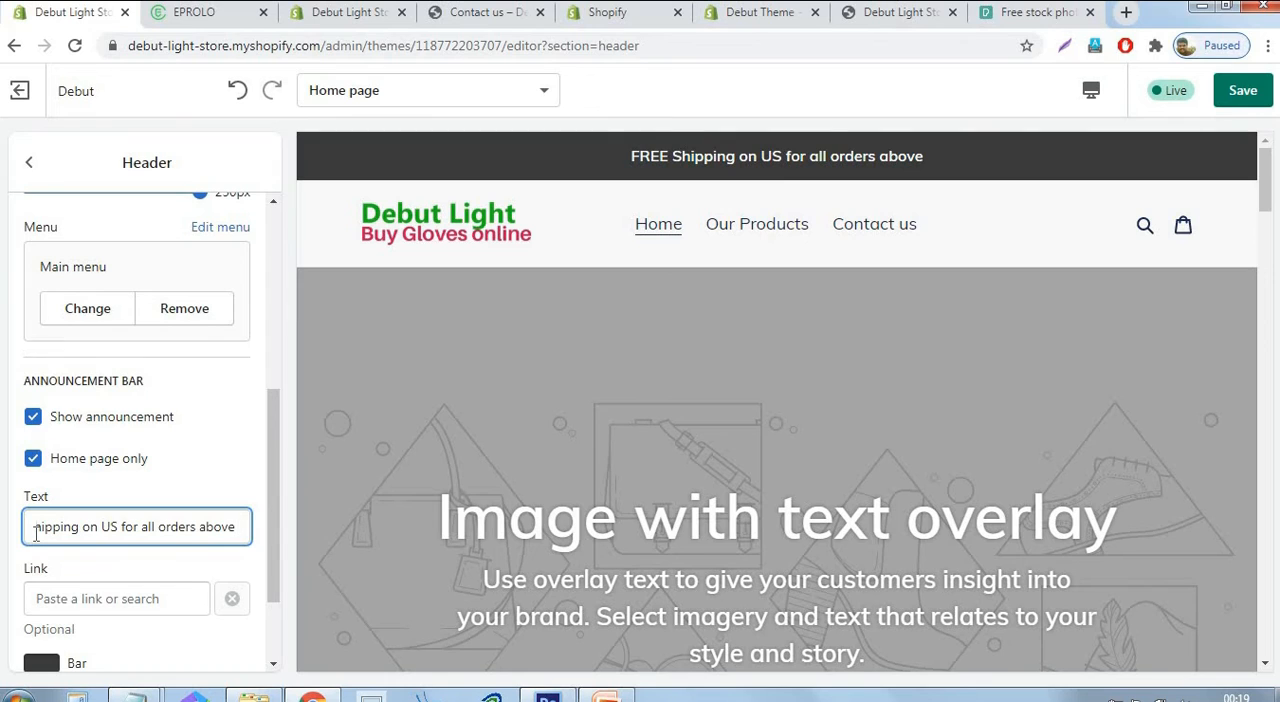
{"action": "type", "text": " $7"}
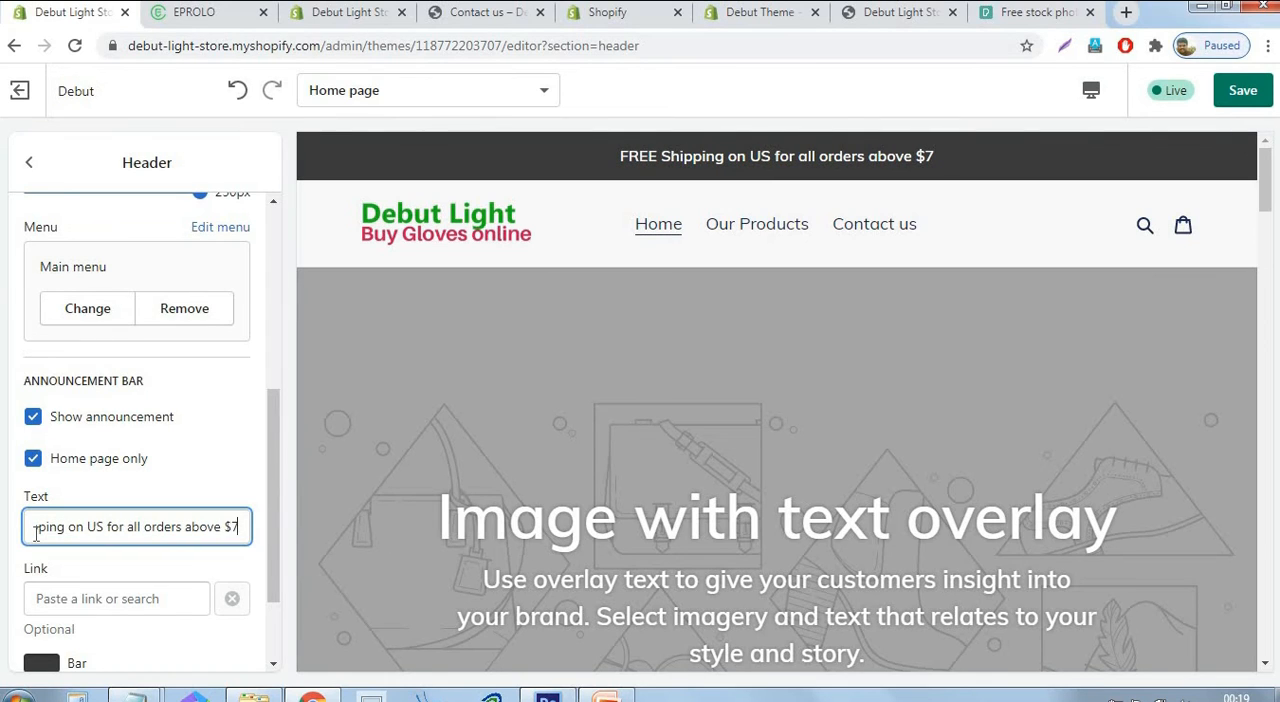
{"action": "type", "text": "5"}
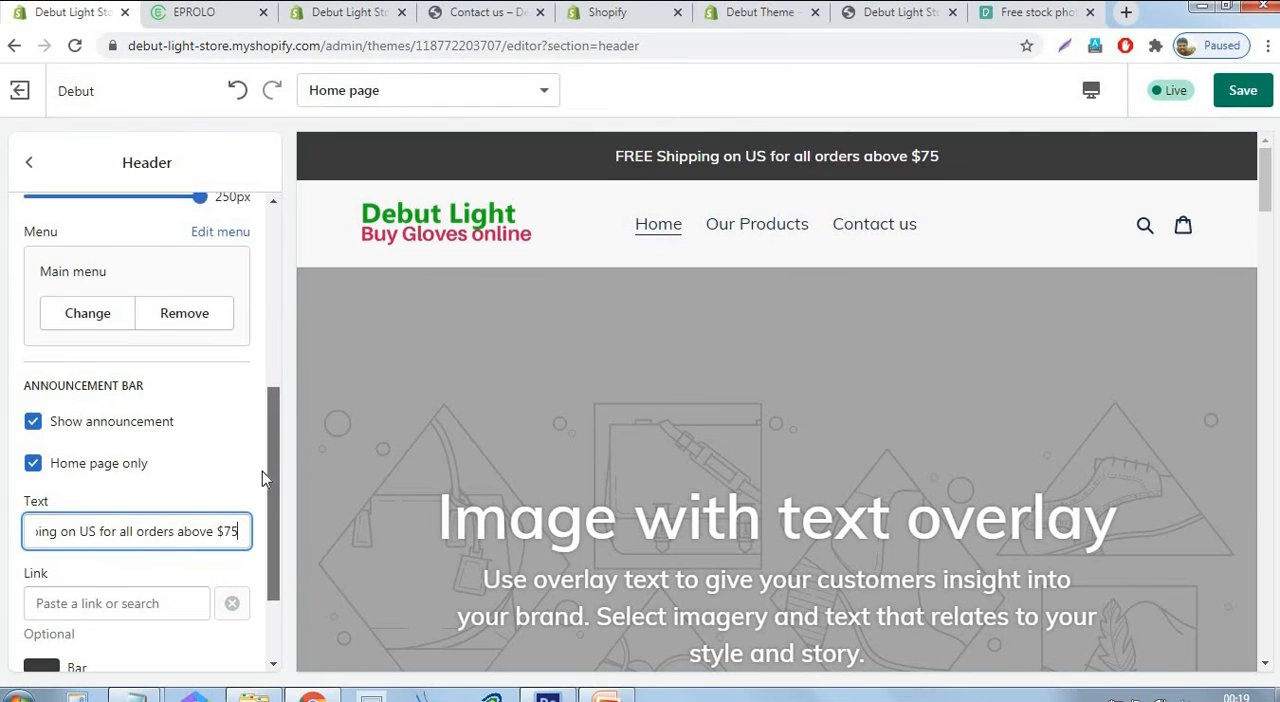
{"action": "scroll", "coordinate": [260, 552], "scroll_direction": "down", "scroll_amount": 2}
{"action": "scroll", "coordinate": [268, 400], "scroll_direction": "up", "scroll_amount": 5}
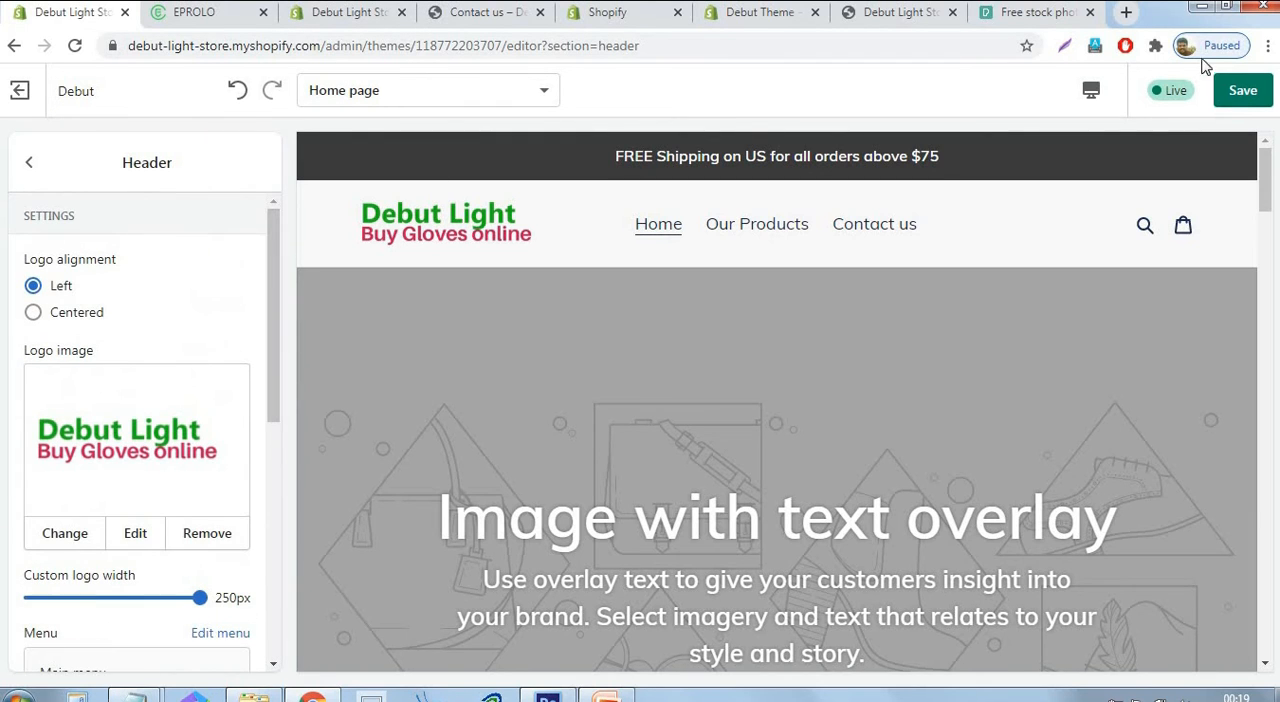
{"action": "left_click", "coordinate": [1240, 100]}
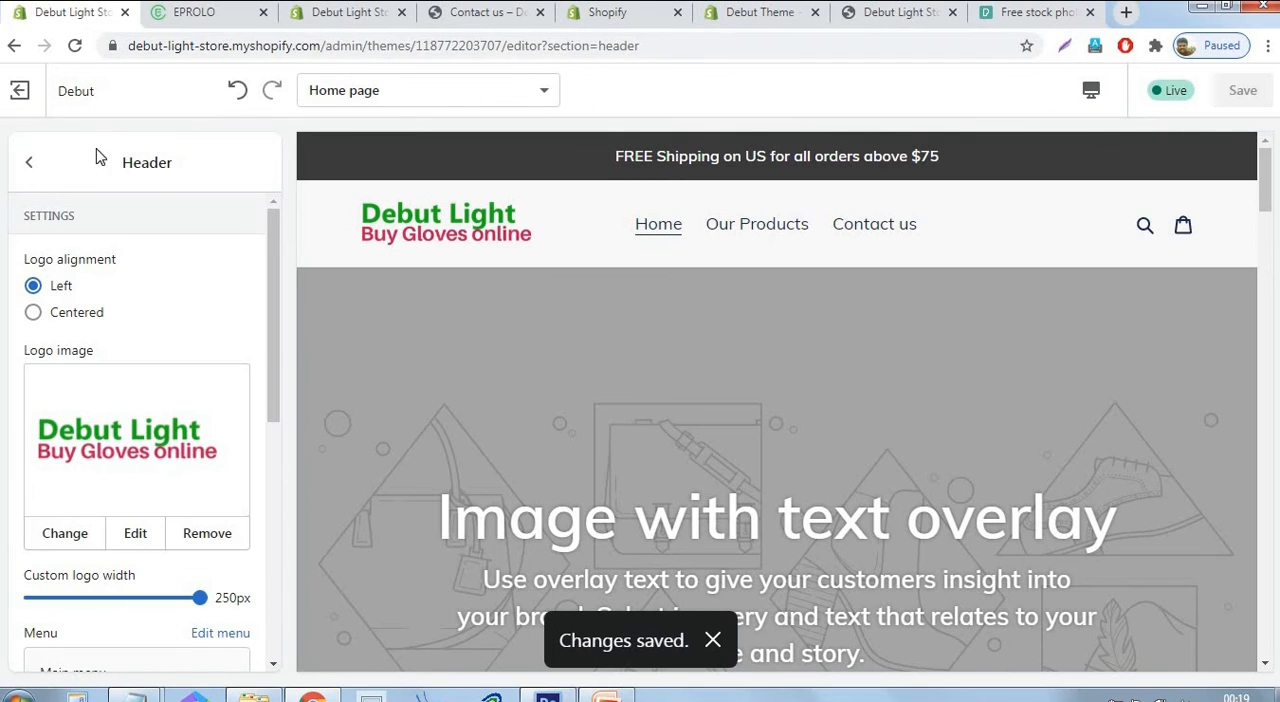
Upload the photo of knitted gloves on wooden planks from the Logo2 folder as the first image with text overlay section's image.
{"action": "left_click", "coordinate": [29, 162]}
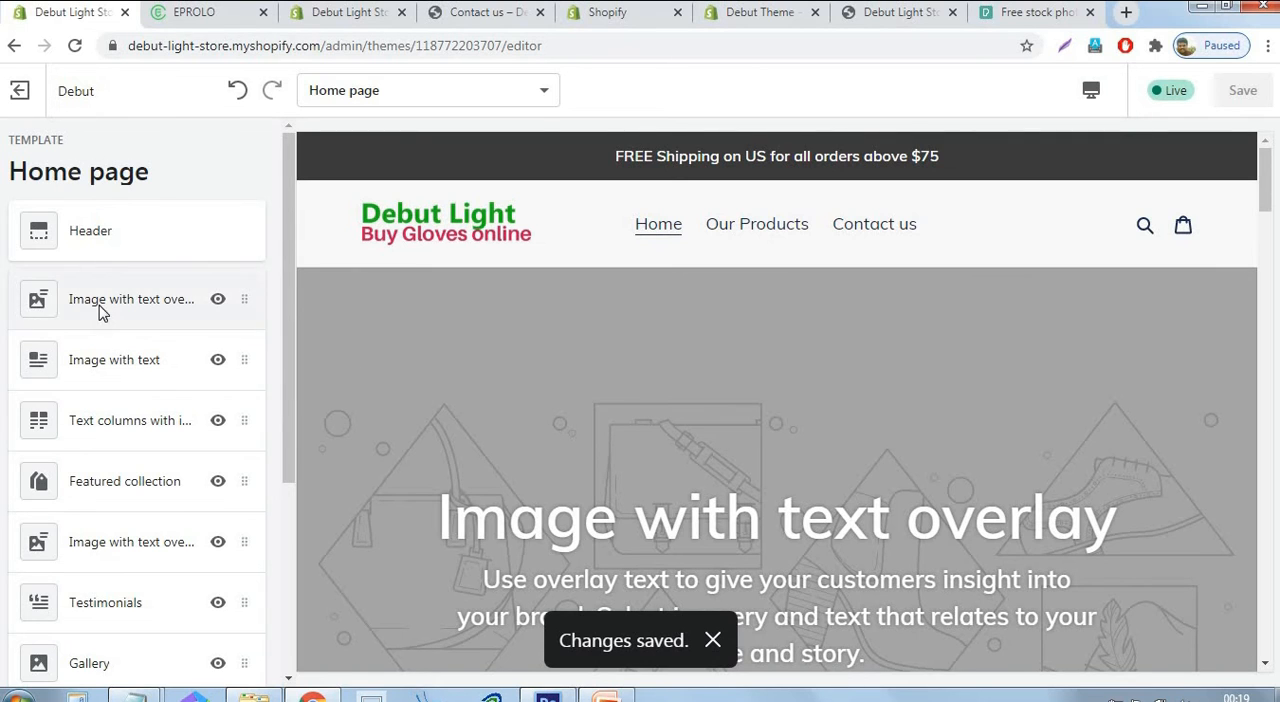
{"action": "left_click", "coordinate": [99, 313]}
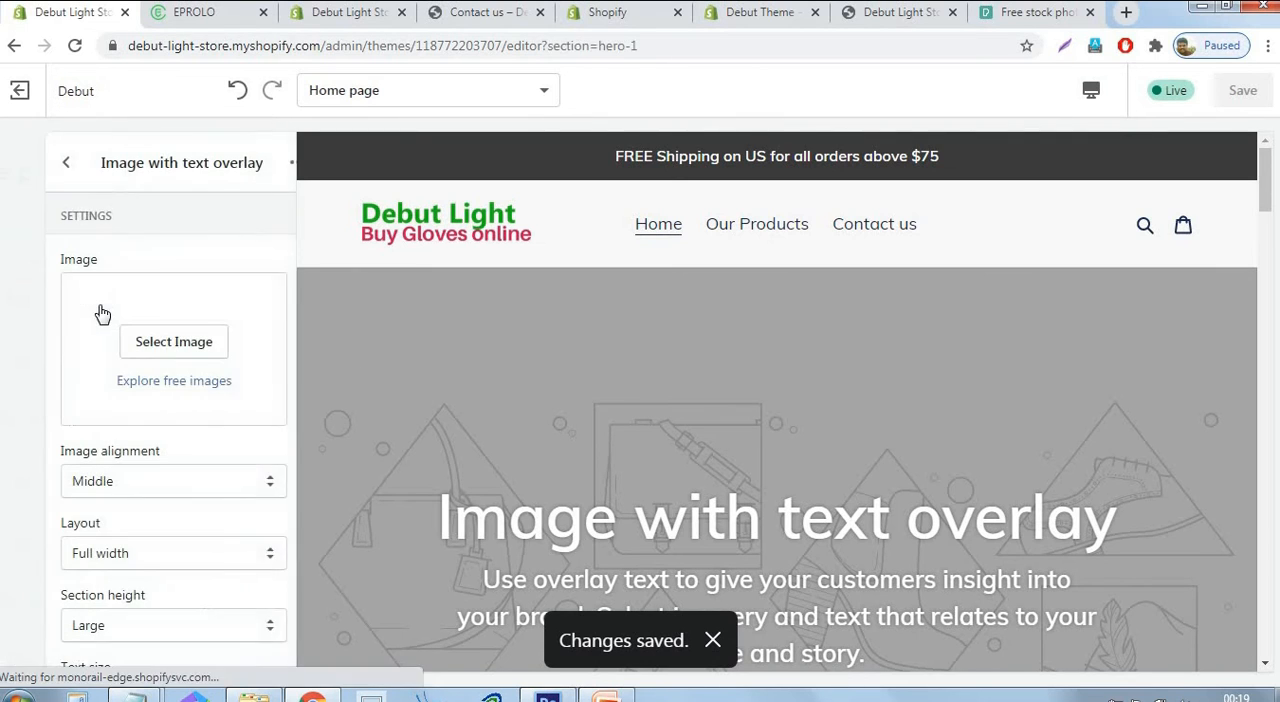
{"action": "left_click", "coordinate": [136, 342]}
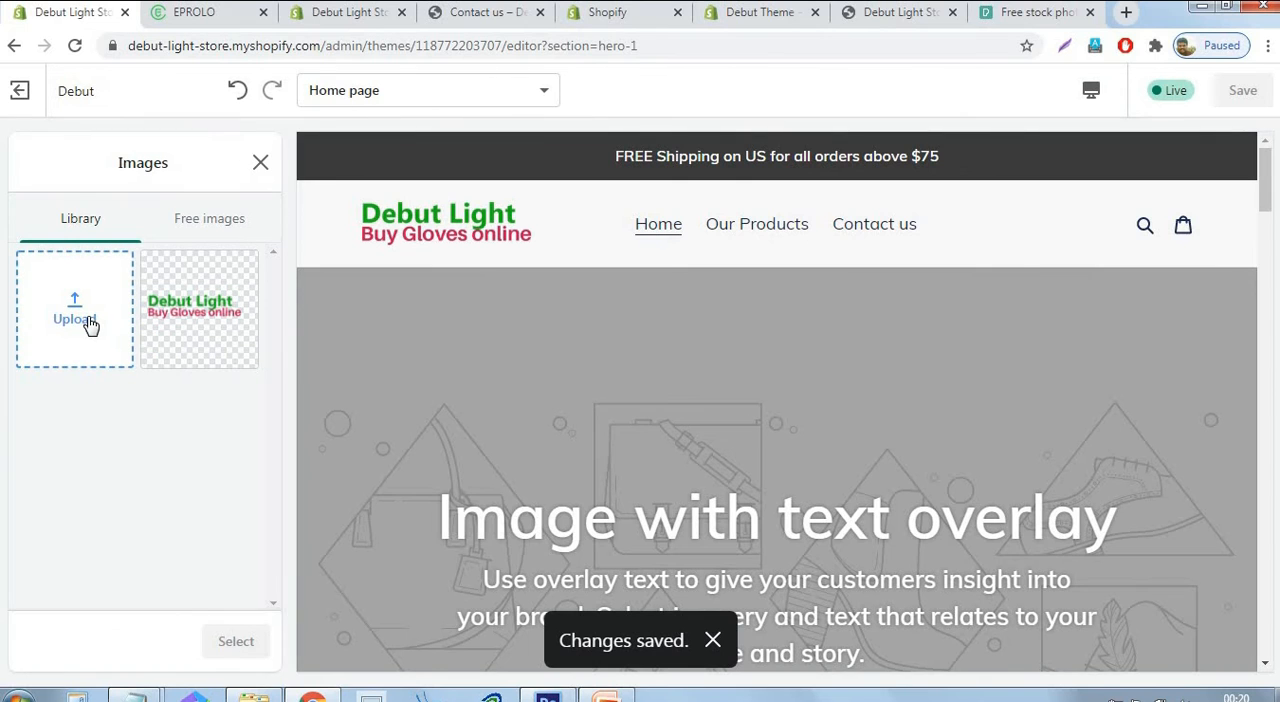
{"action": "left_click", "coordinate": [90, 325]}
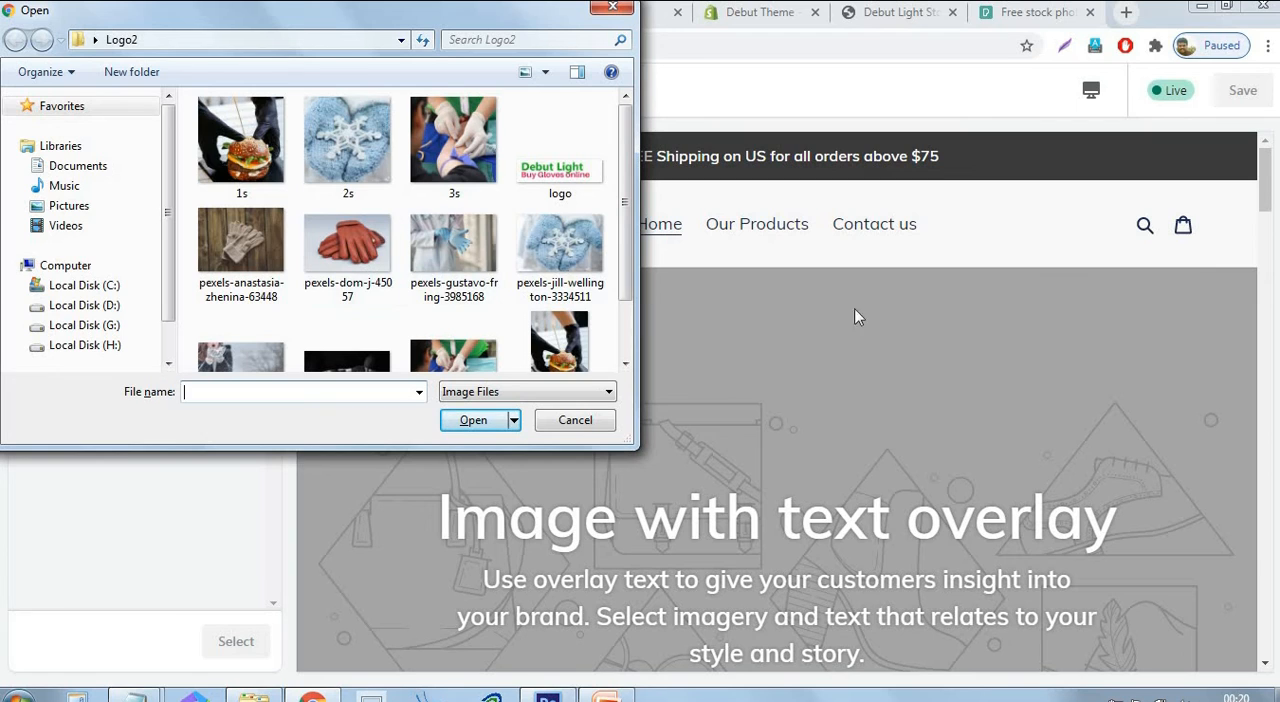
{"action": "left_click", "coordinate": [276, 262]}
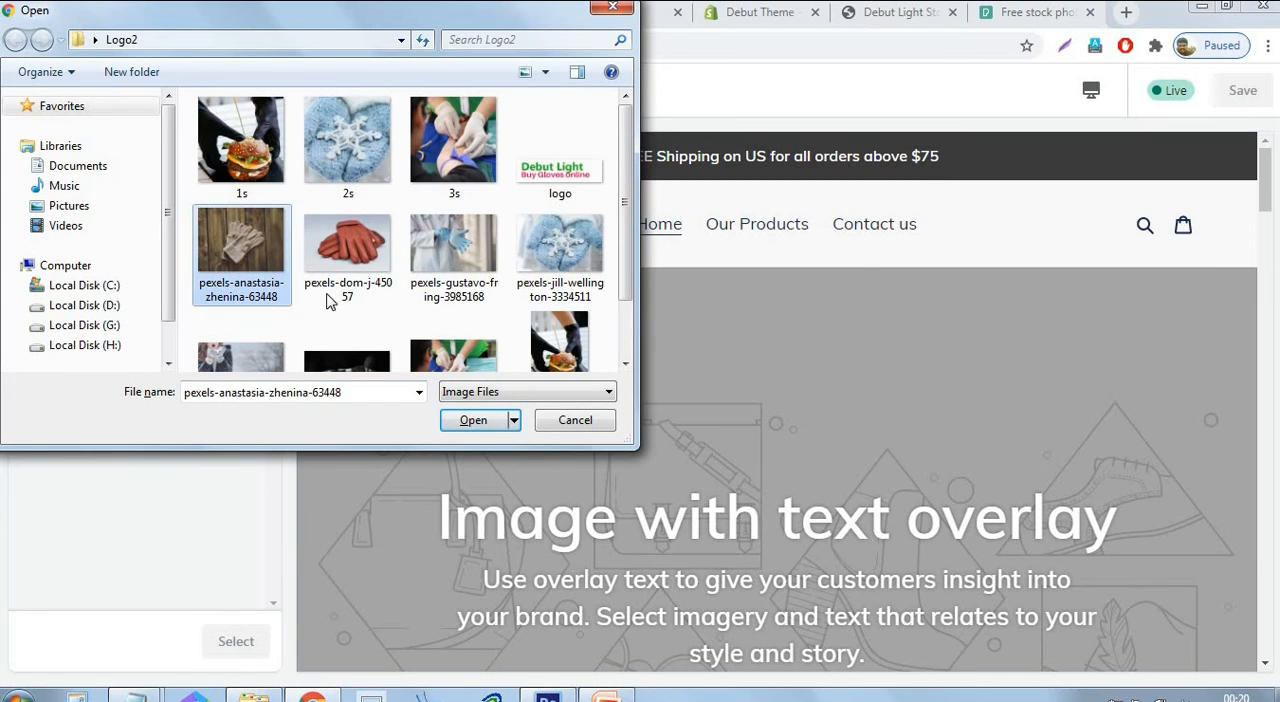
{"action": "left_click", "coordinate": [472, 425]}
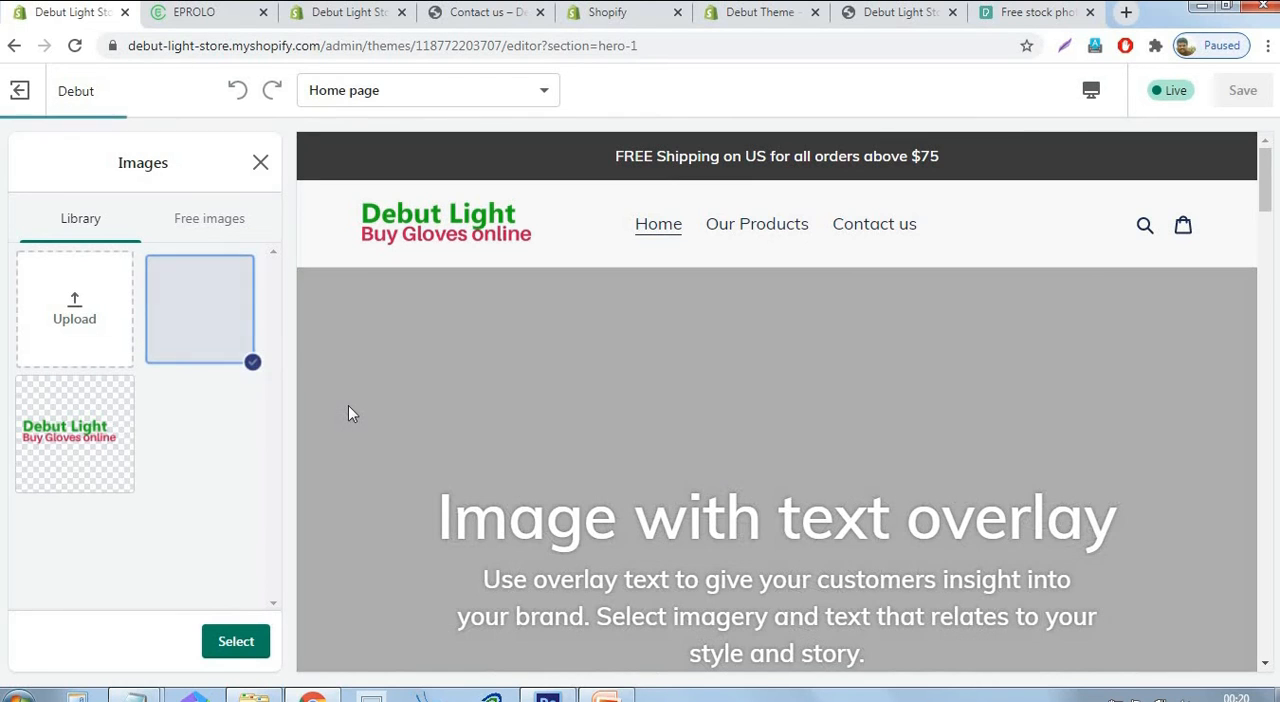
{"action": "left_click", "coordinate": [252, 643]}
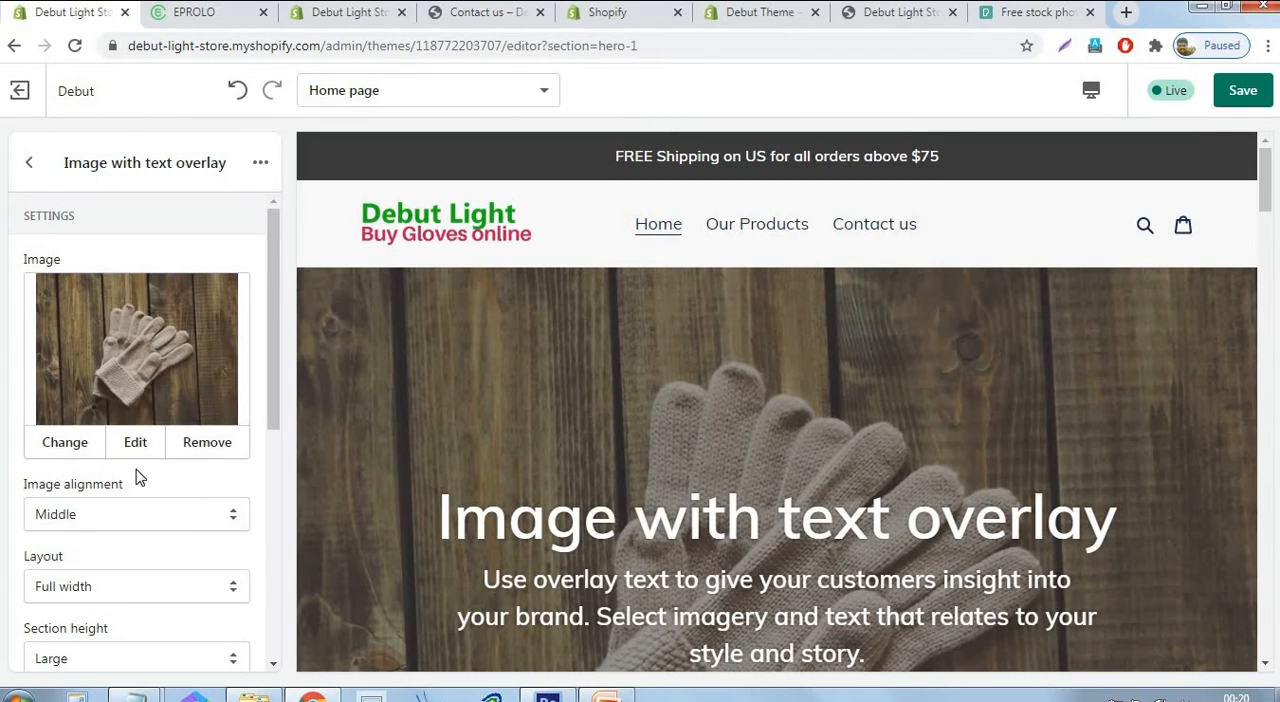
Set the heading of the first image with text overlay section to "Premium Products Store".
{"action": "scroll", "coordinate": [134, 474], "scroll_direction": "down", "scroll_amount": 4}
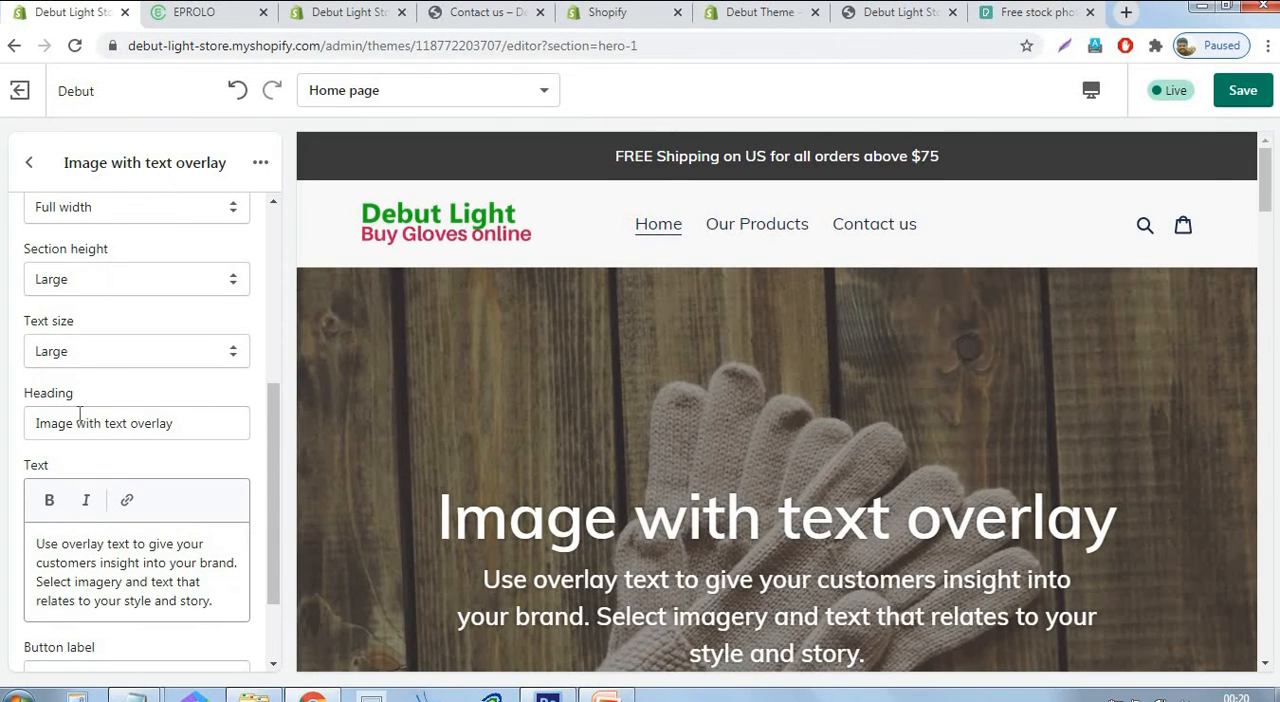
{"action": "left_click_drag", "start_coordinate": [34, 418], "coordinate": [257, 420]}
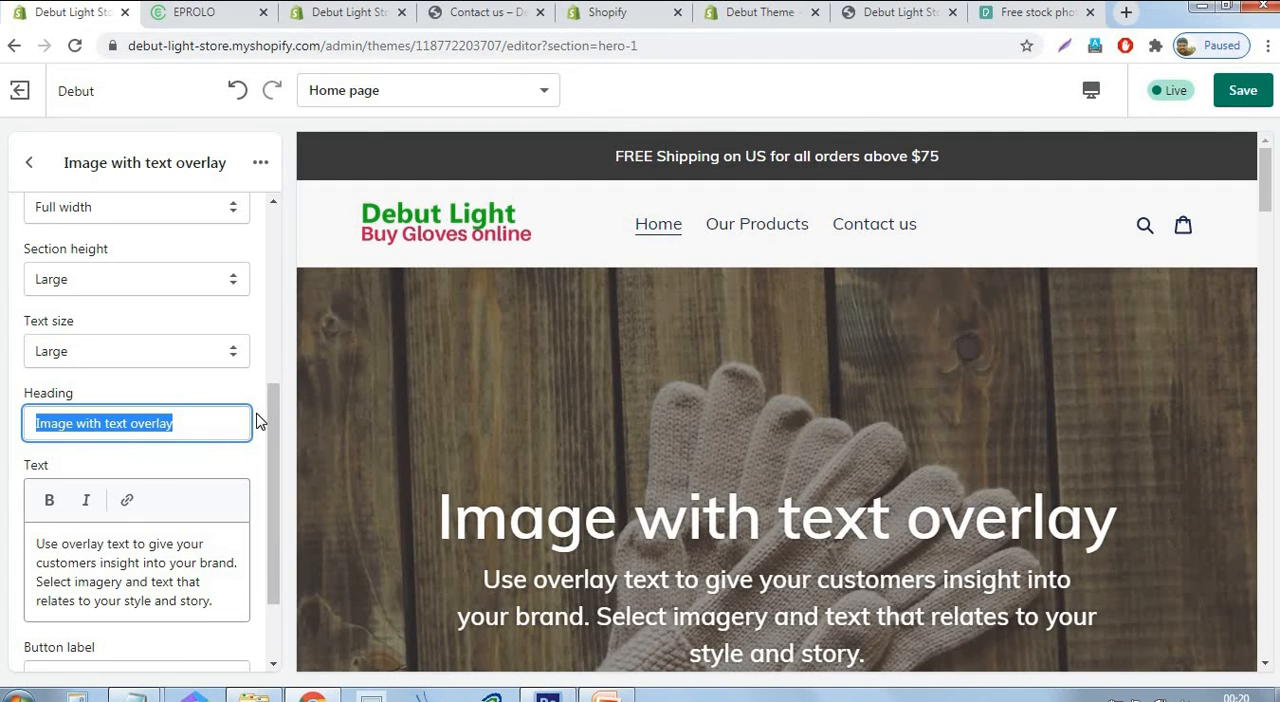
{"action": "type", "text": "Premiu"}
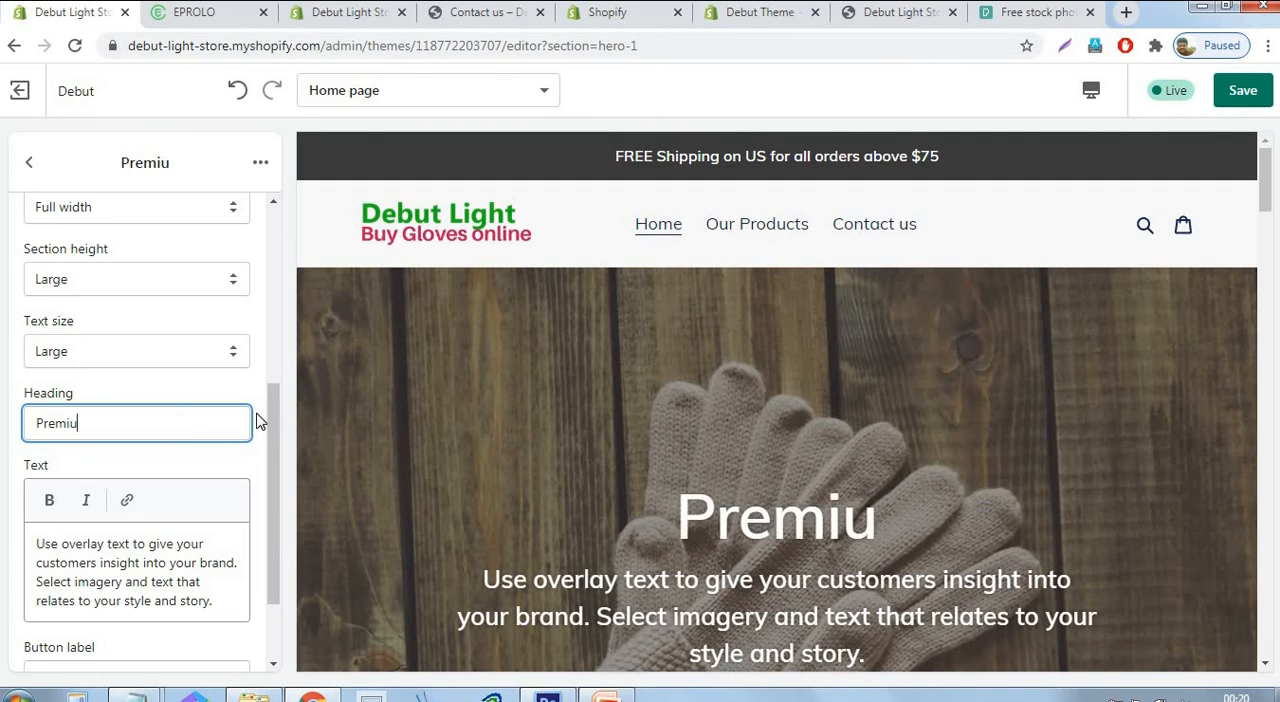
{"action": "type", "text": "m Produc"}
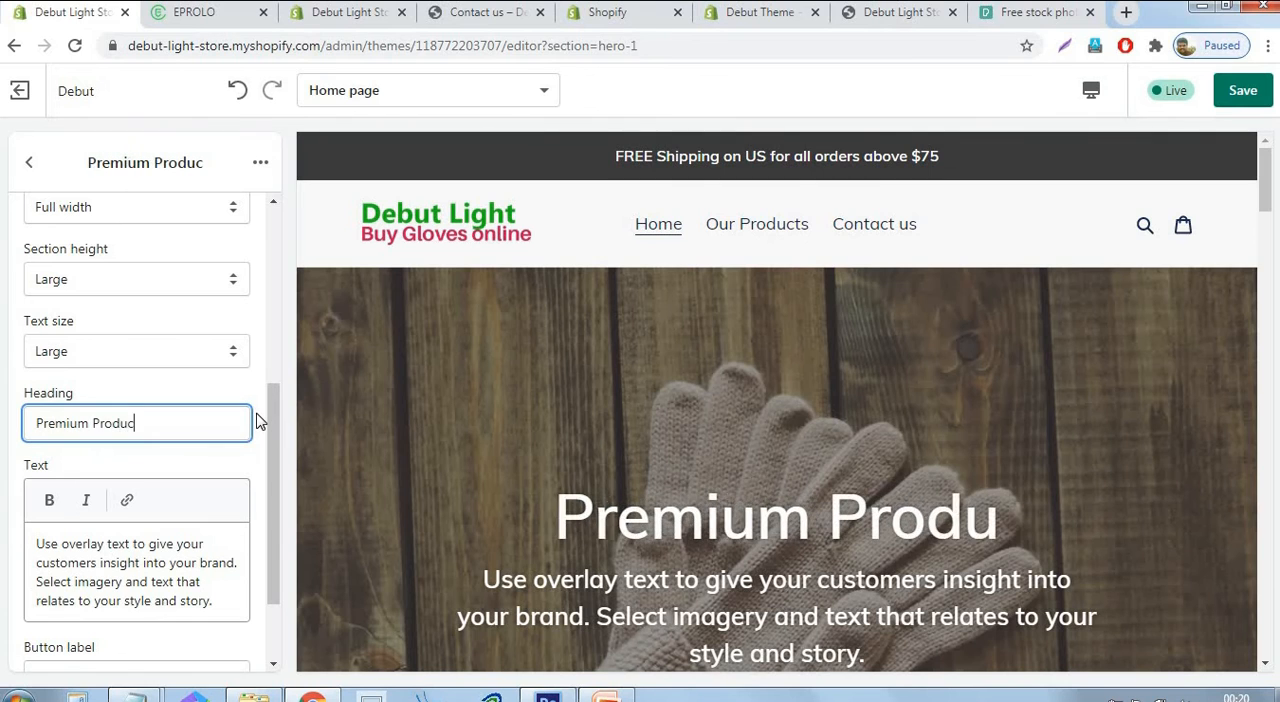
{"action": "type", "text": "ts Store"}
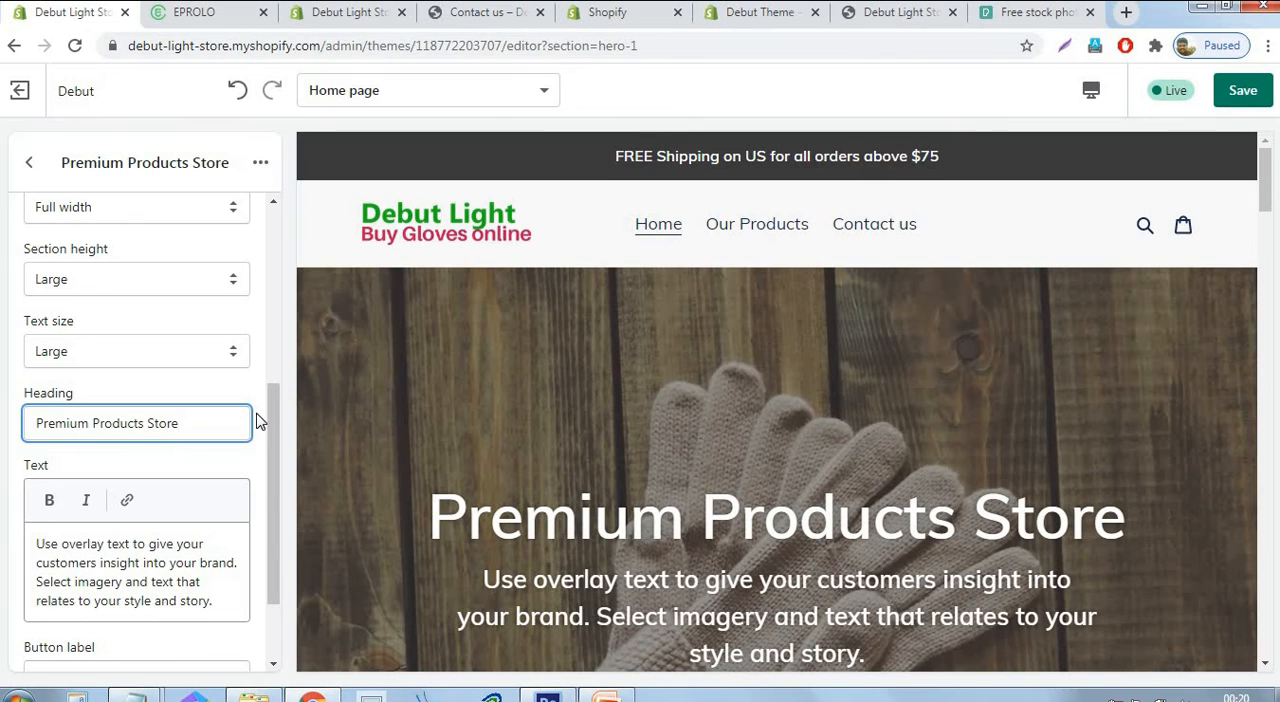
{"action": "left_click", "coordinate": [338, 540]}
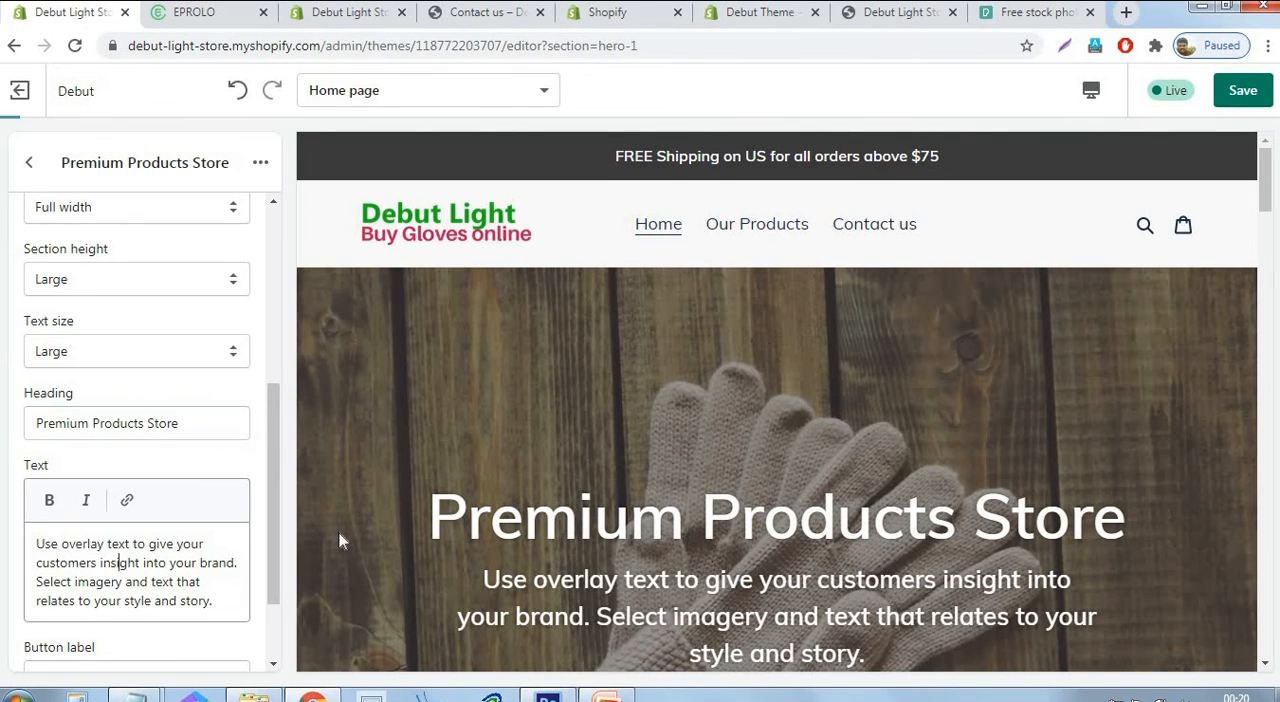
Save the image with text overlay section's changes and return to the home page section list.
{"action": "scroll", "coordinate": [322, 524], "scroll_direction": "down", "scroll_amount": 3}
{"action": "scroll", "coordinate": [278, 531], "scroll_direction": "down", "scroll_amount": 1}
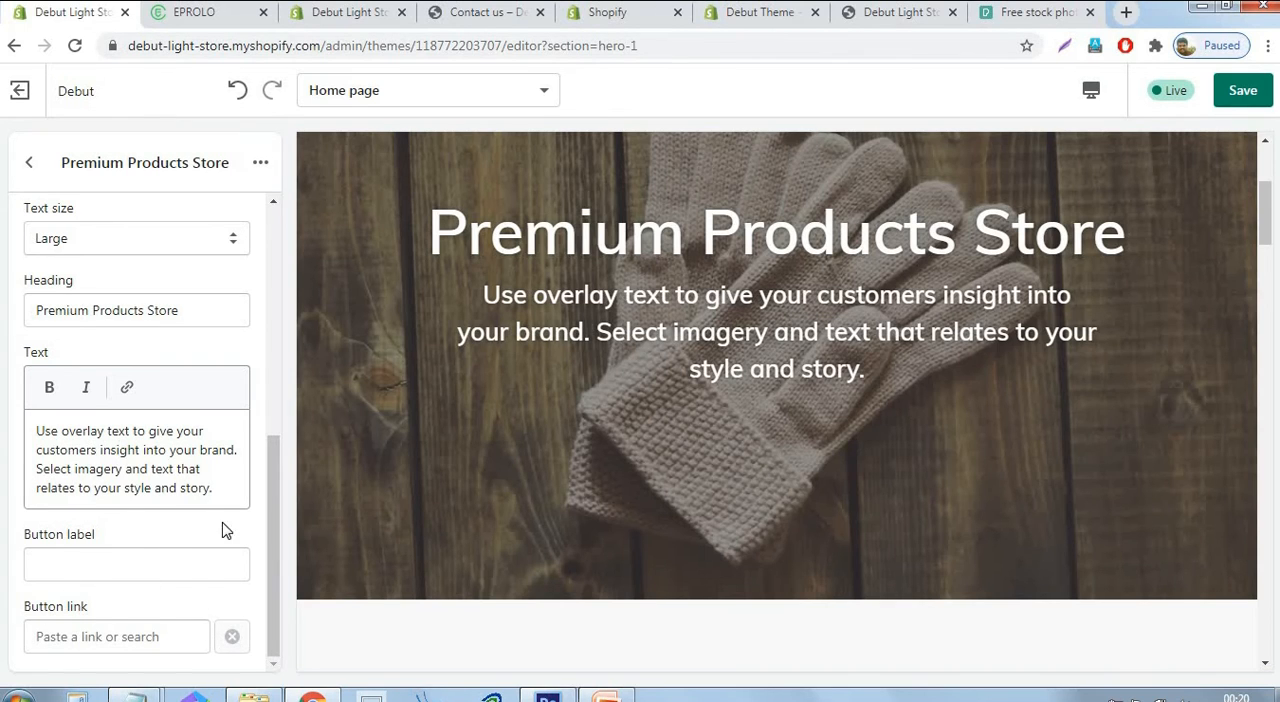
{"action": "scroll", "coordinate": [216, 478], "scroll_direction": "up", "scroll_amount": 1}
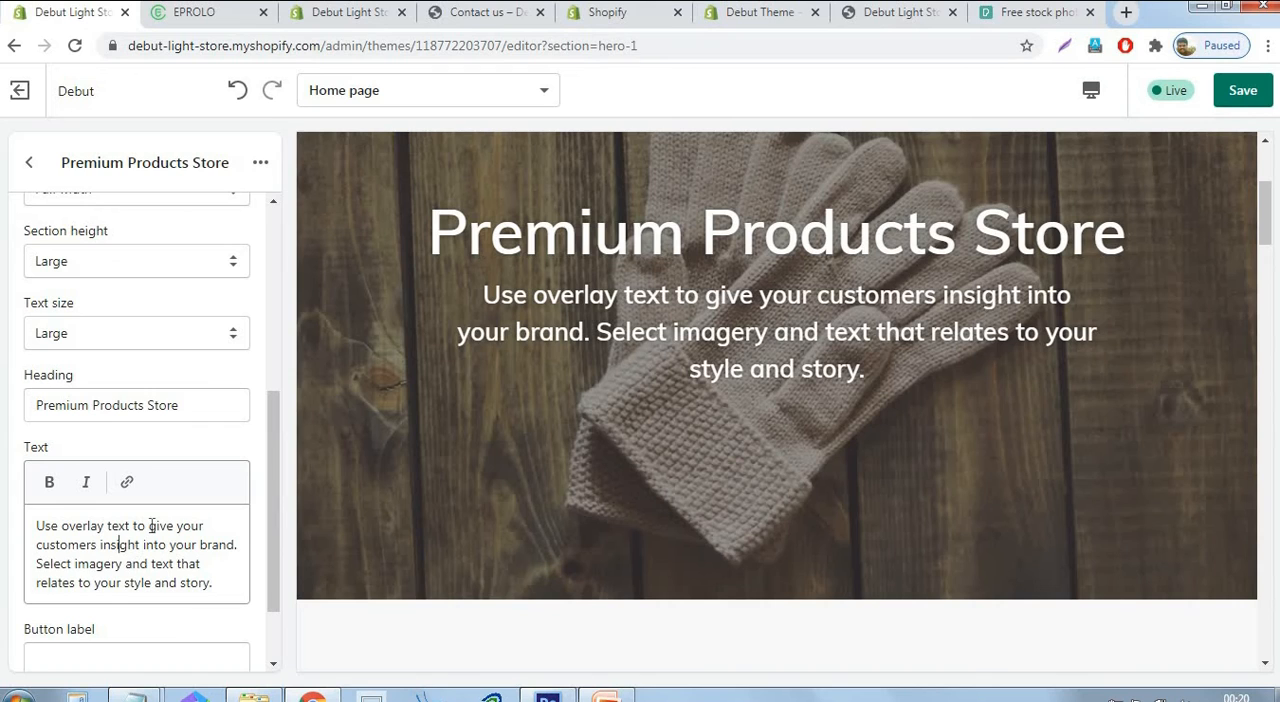
{"action": "scroll", "coordinate": [277, 543], "scroll_direction": "down", "scroll_amount": 1}
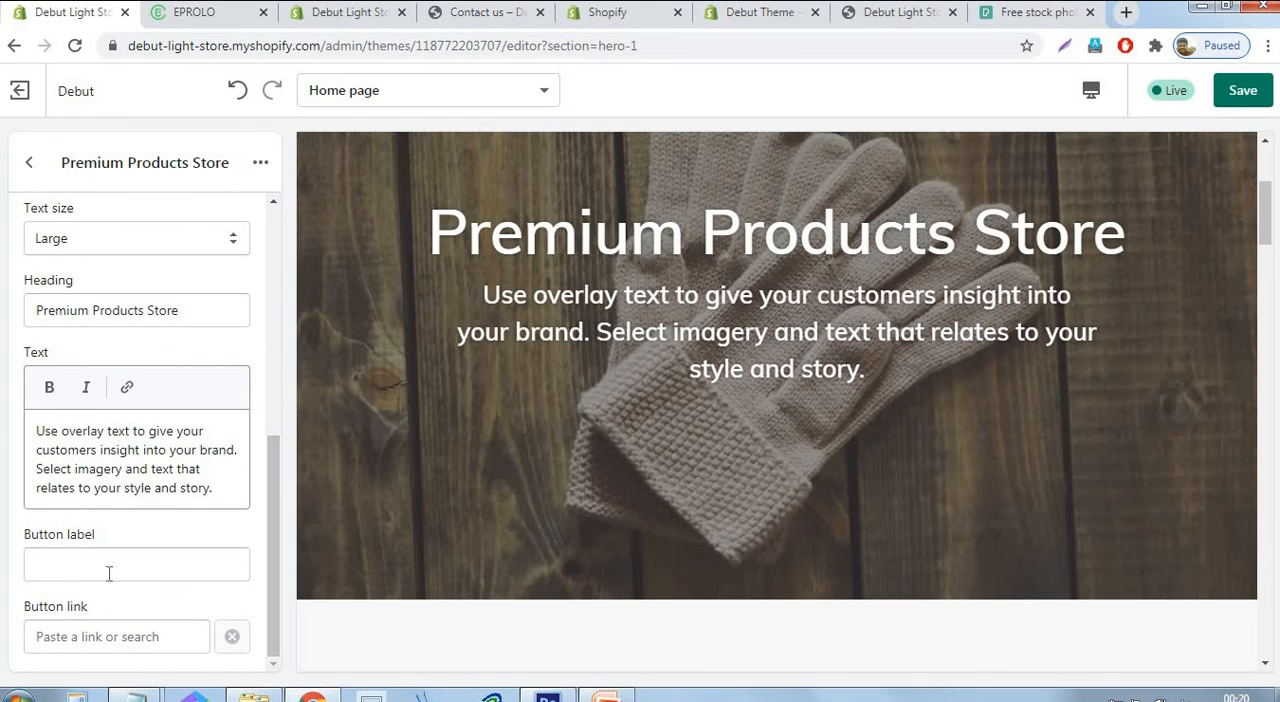
{"action": "left_click", "coordinate": [1250, 93]}
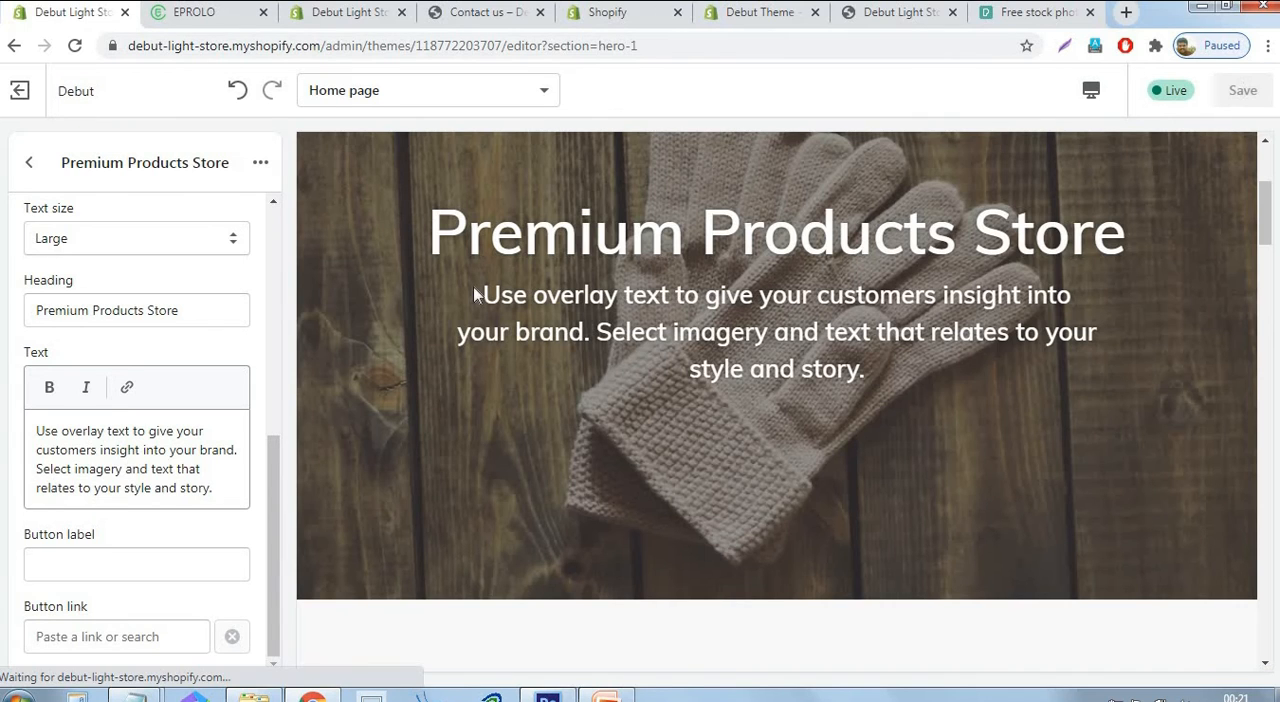
{"action": "scroll", "coordinate": [120, 300], "scroll_direction": "up", "scroll_amount": 5}
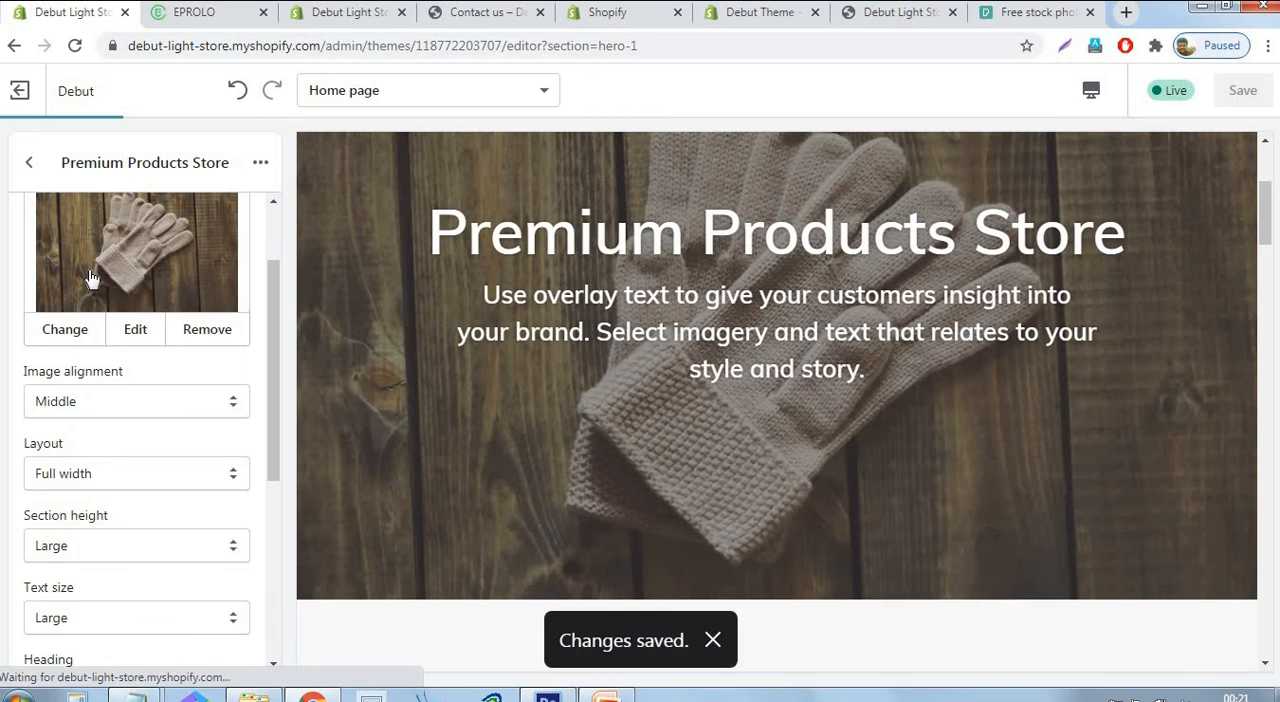
{"action": "left_click", "coordinate": [30, 163]}
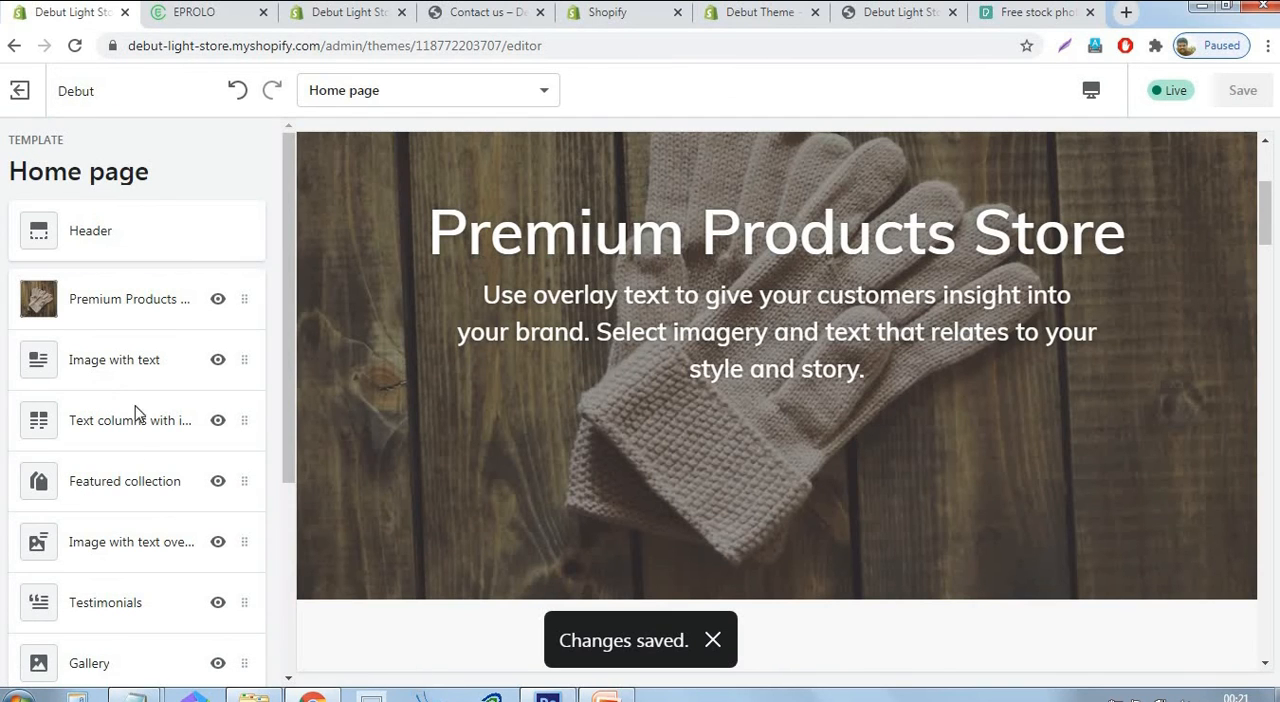
Upload the photo of white-gloved hands treating a patient's arm from the Logo2 folder as the Image with text section's image.
{"action": "left_click", "coordinate": [126, 370]}
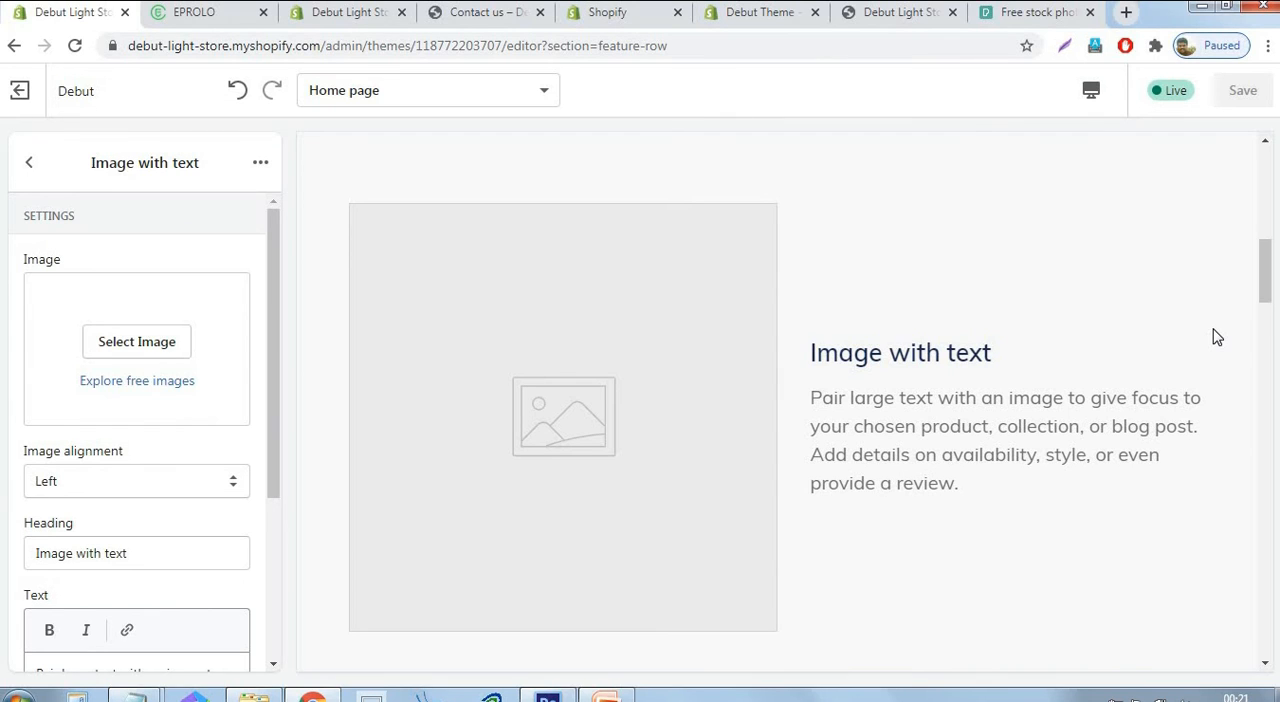
{"action": "left_click", "coordinate": [106, 342]}
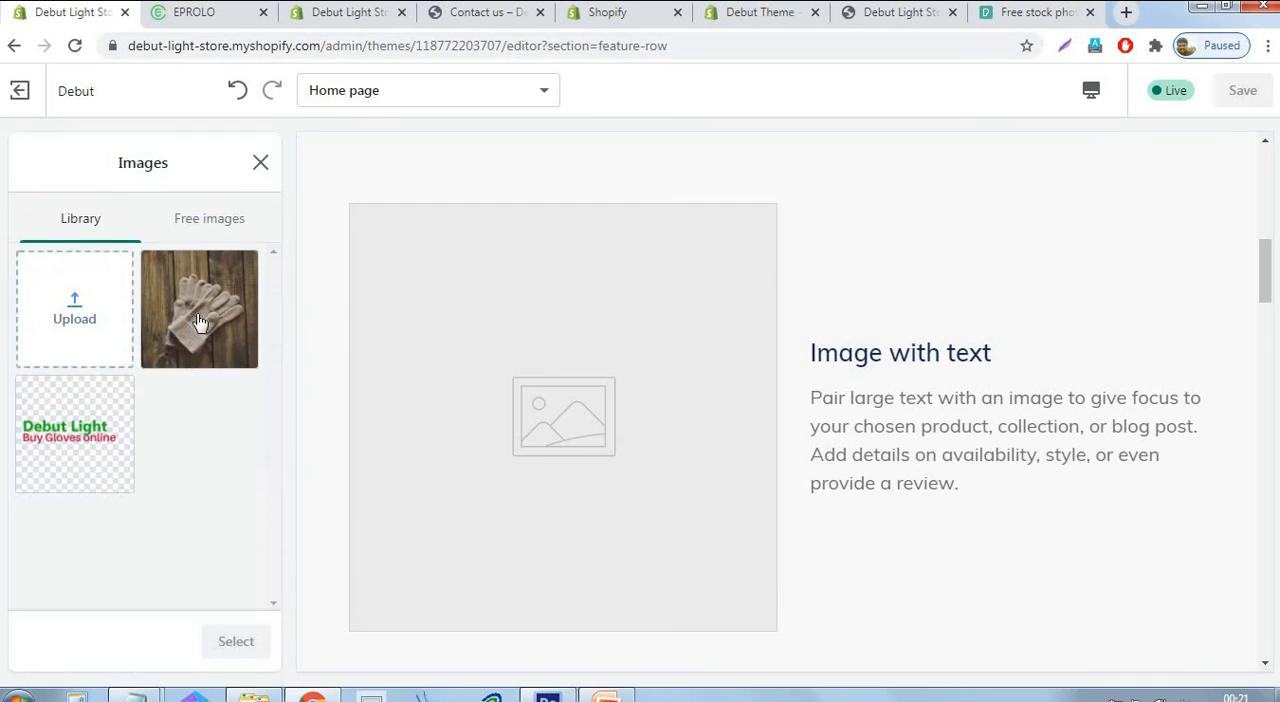
{"action": "left_click", "coordinate": [92, 325]}
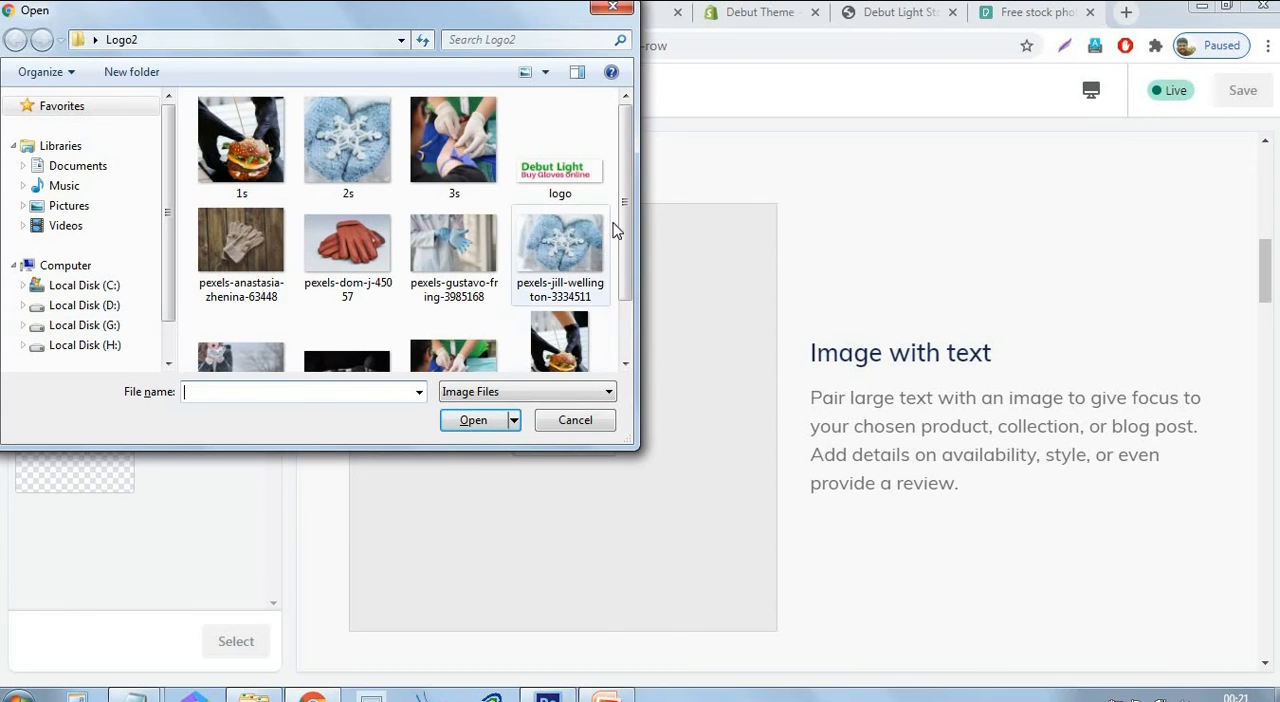
{"action": "mouse_move", "coordinate": [623, 200]}
{"action": "left_mouse_down"}
{"action": "mouse_move", "coordinate": [632, 270]}
{"action": "mouse_move", "coordinate": [631, 191]}
{"action": "left_mouse_up"}
{"action": "scroll", "coordinate": [632, 270], "scroll_direction": "down", "scroll_amount": 1}
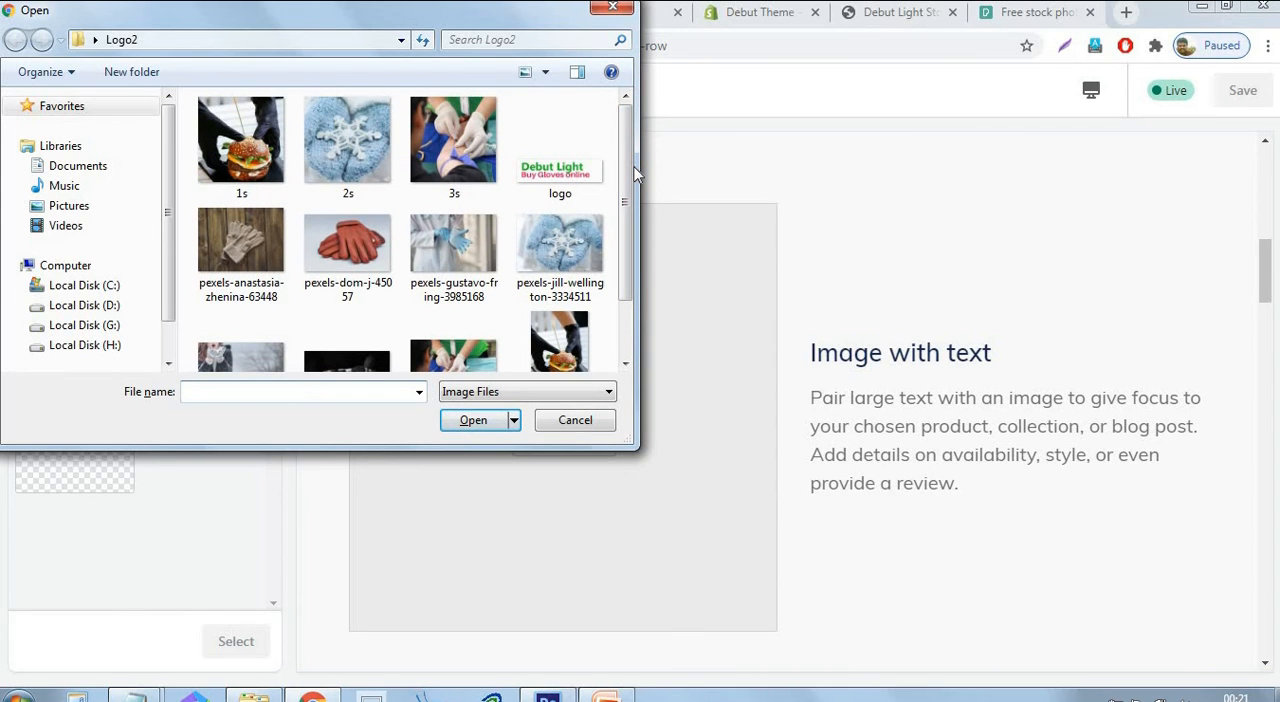
{"action": "left_click_drag", "start_coordinate": [630, 175], "coordinate": [636, 256]}
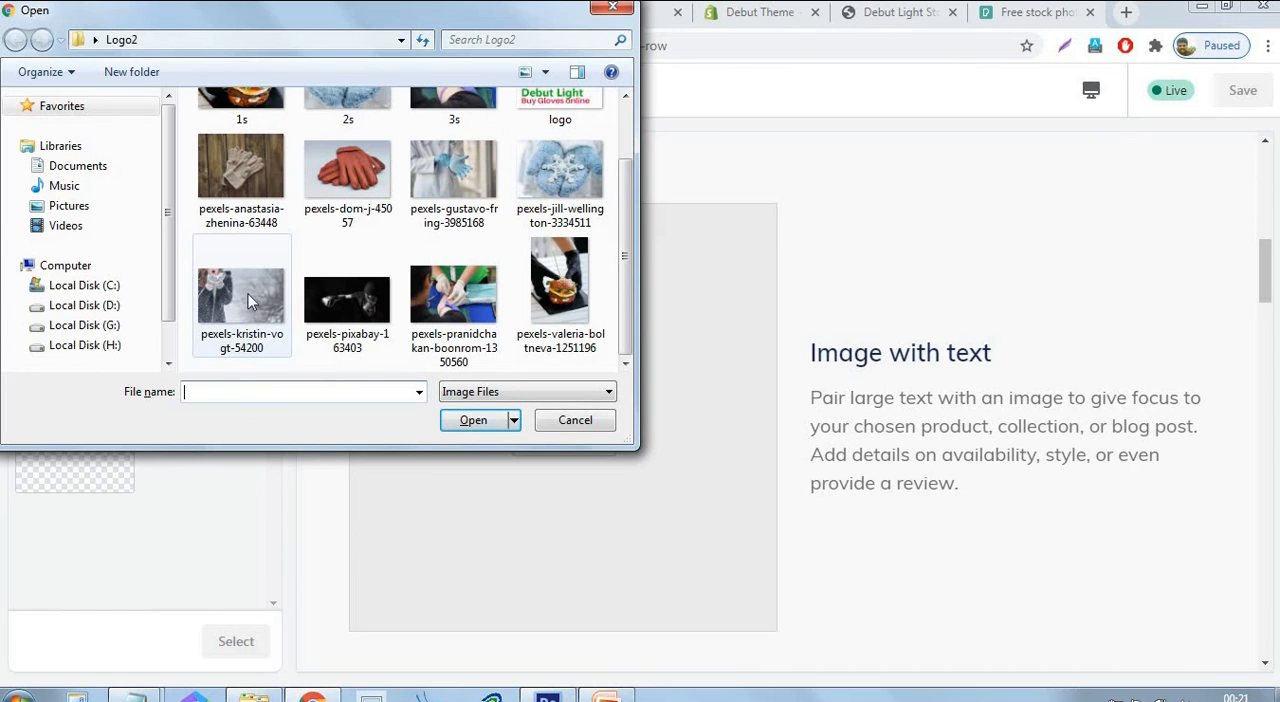
{"action": "left_click", "coordinate": [453, 300]}
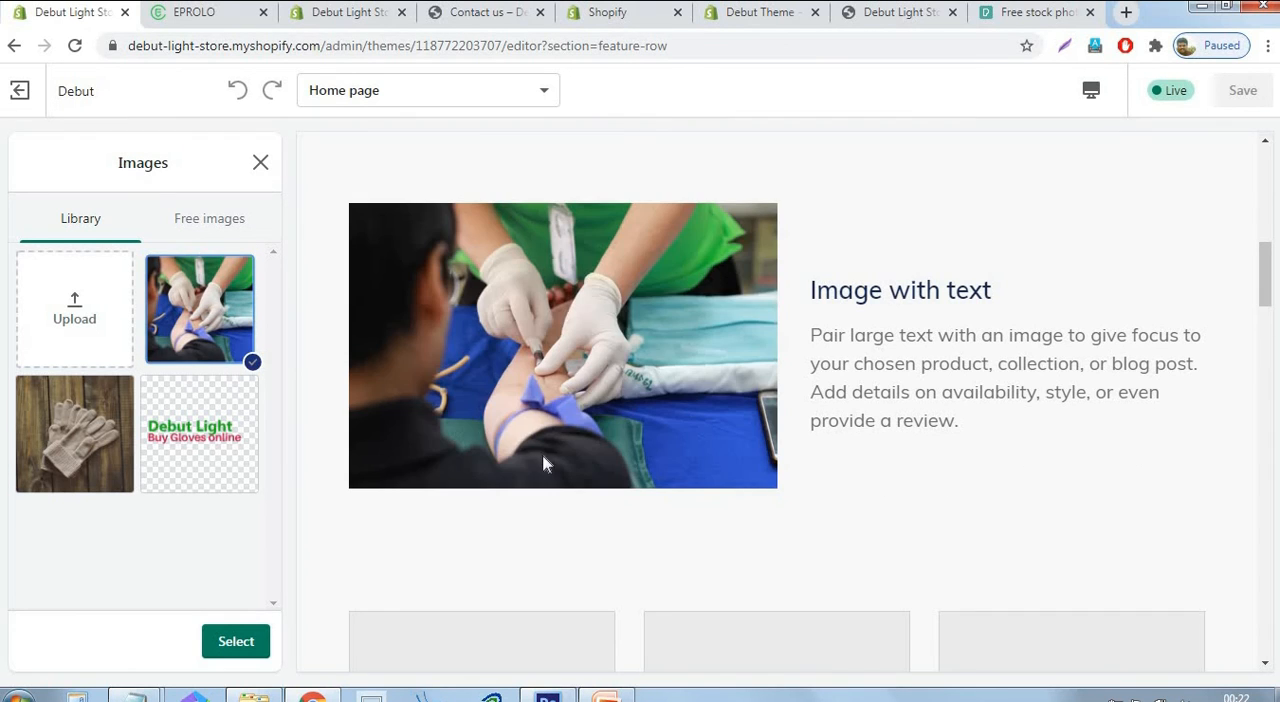
{"action": "left_click", "coordinate": [266, 640]}
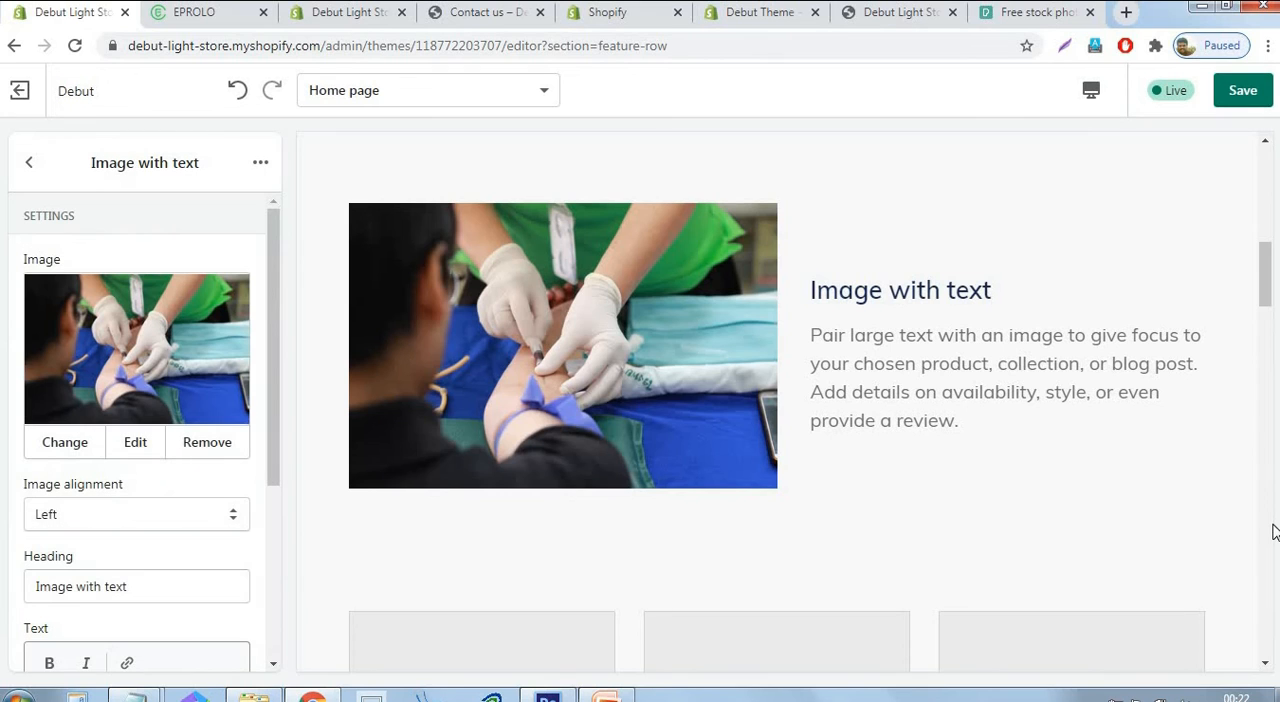
Set the heading of the Image with text section to "Medical Gloves Available".
{"action": "scroll", "coordinate": [277, 437], "scroll_direction": "down", "scroll_amount": 3}
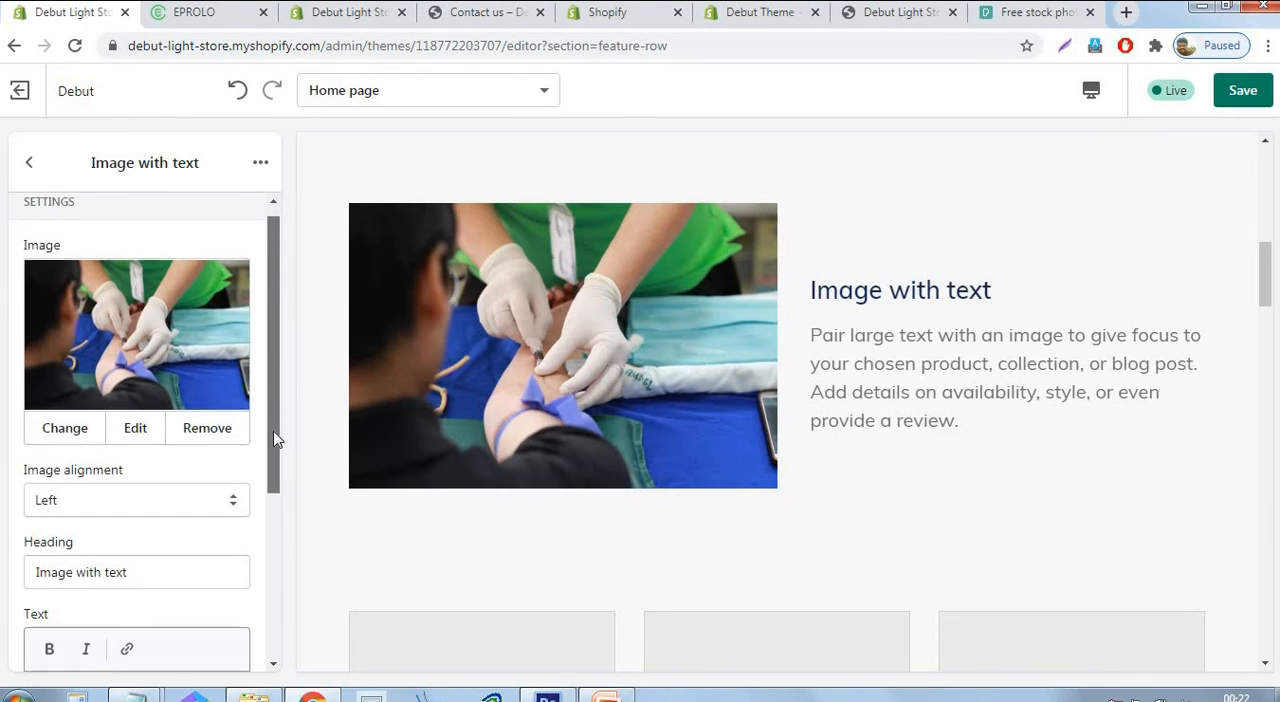
{"action": "left_click", "coordinate": [105, 367]}
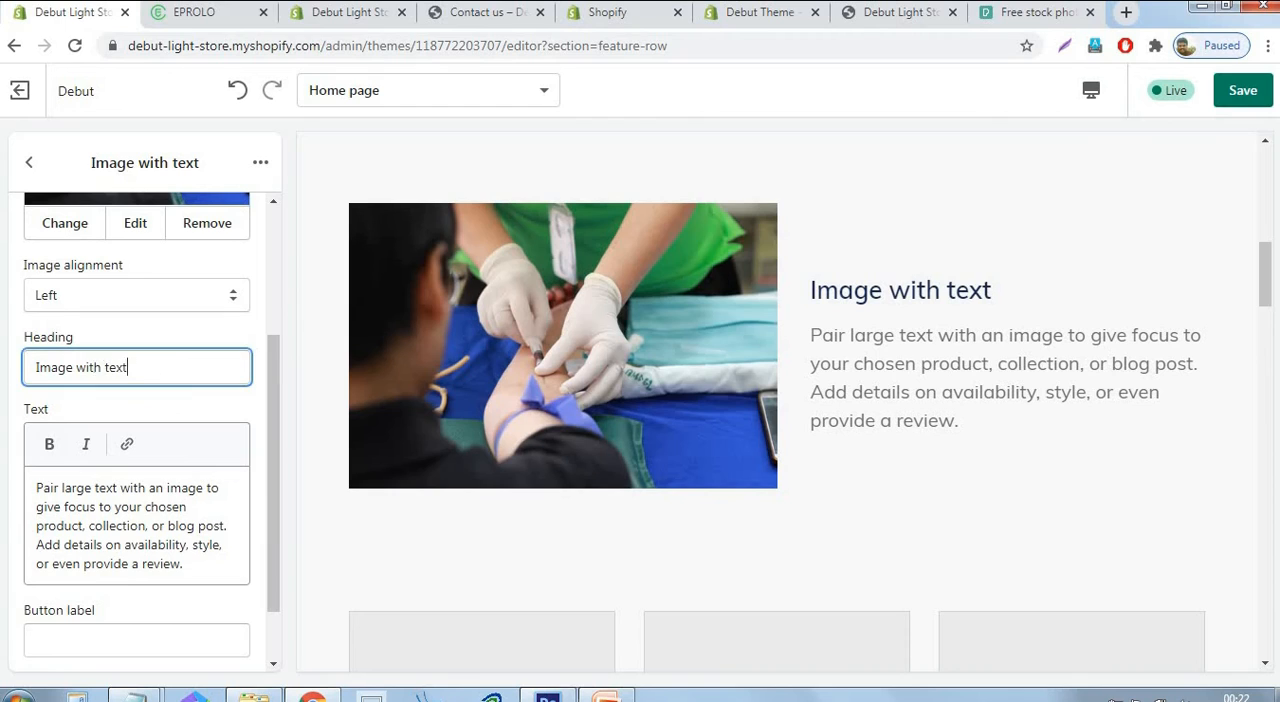
{"action": "key", "text": "ctrl+a"}
{"action": "left_click", "coordinate": [136, 526]}
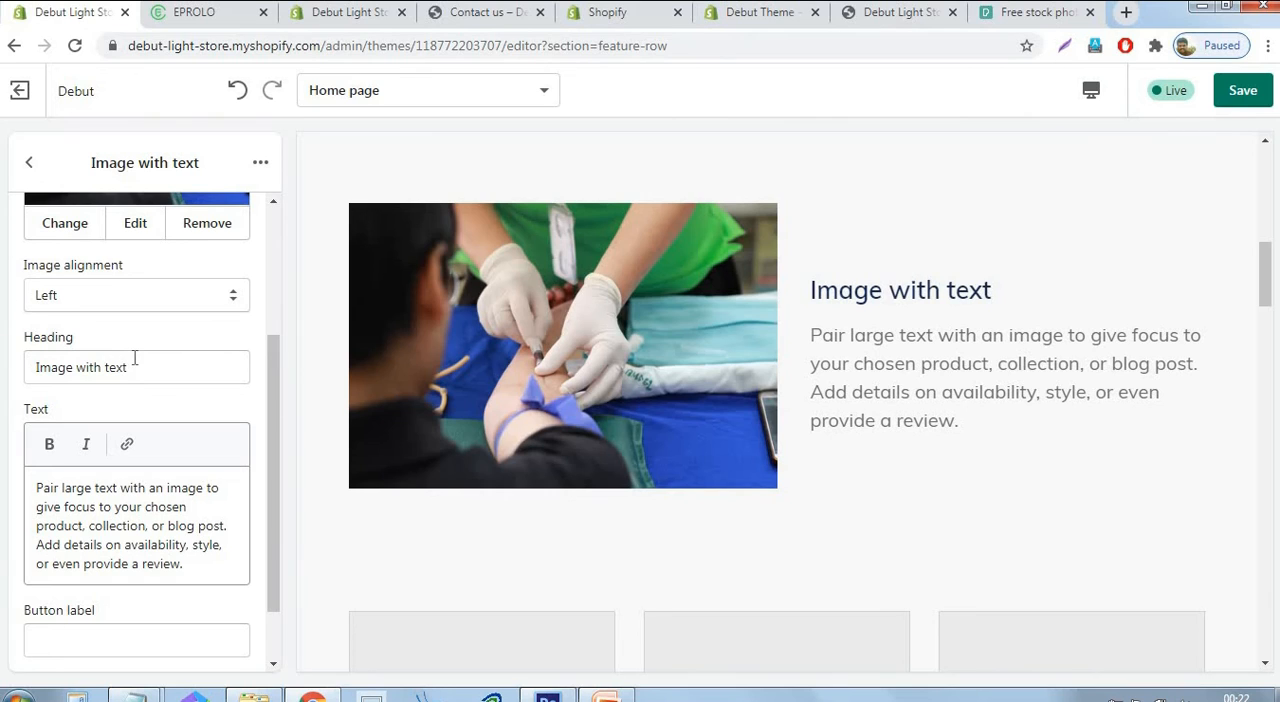
{"action": "key", "text": "ctrl+a"}
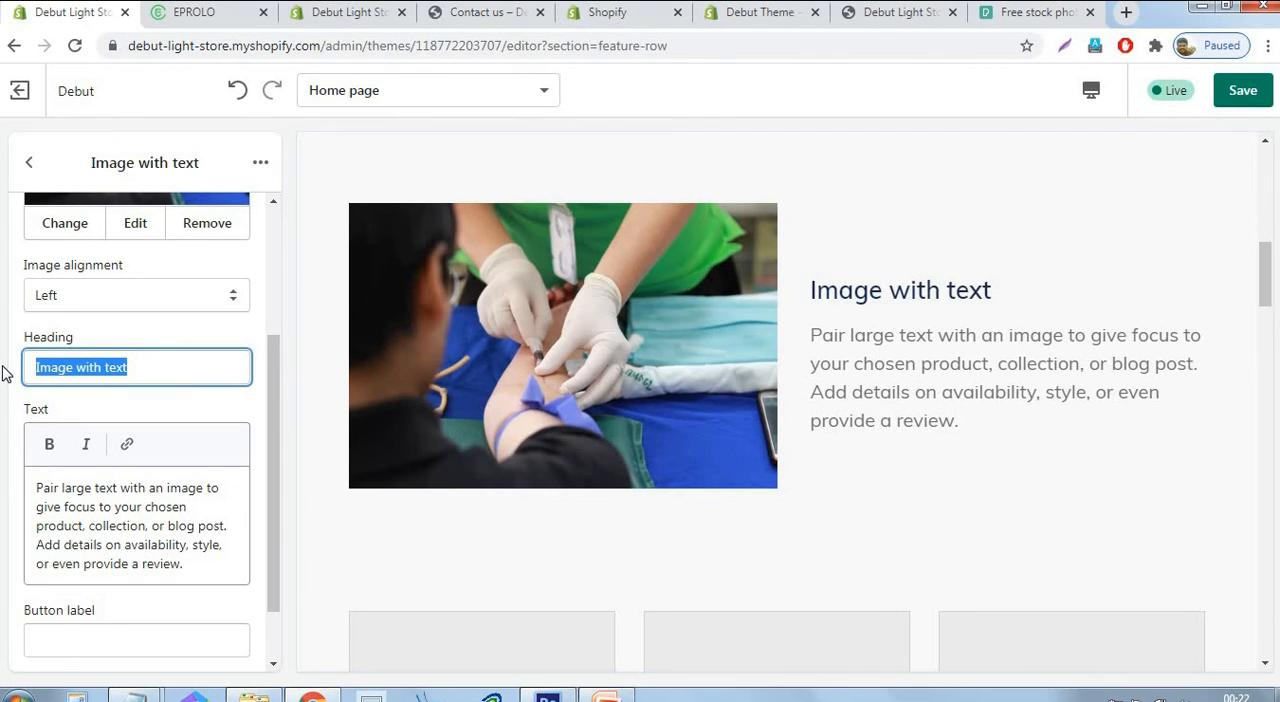
{"action": "type", "text": "Media"}
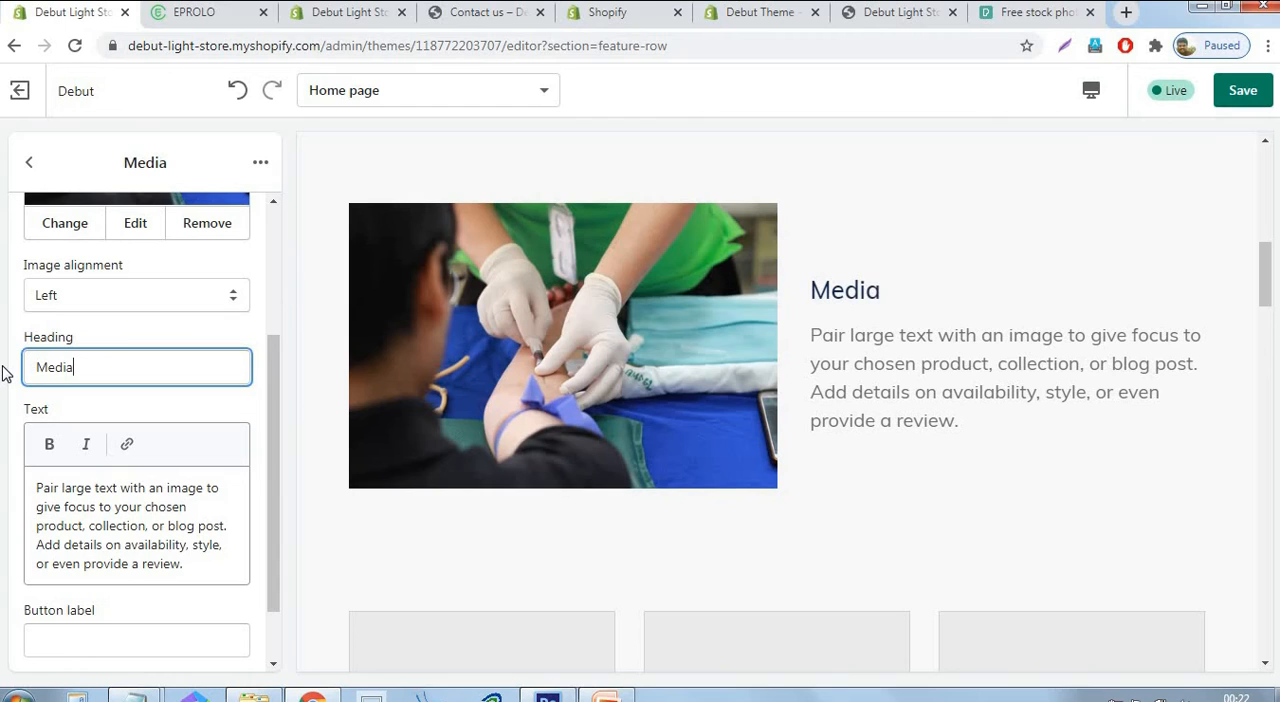
{"action": "key", "text": "BackSpace"}
{"action": "type", "text": "cal "}
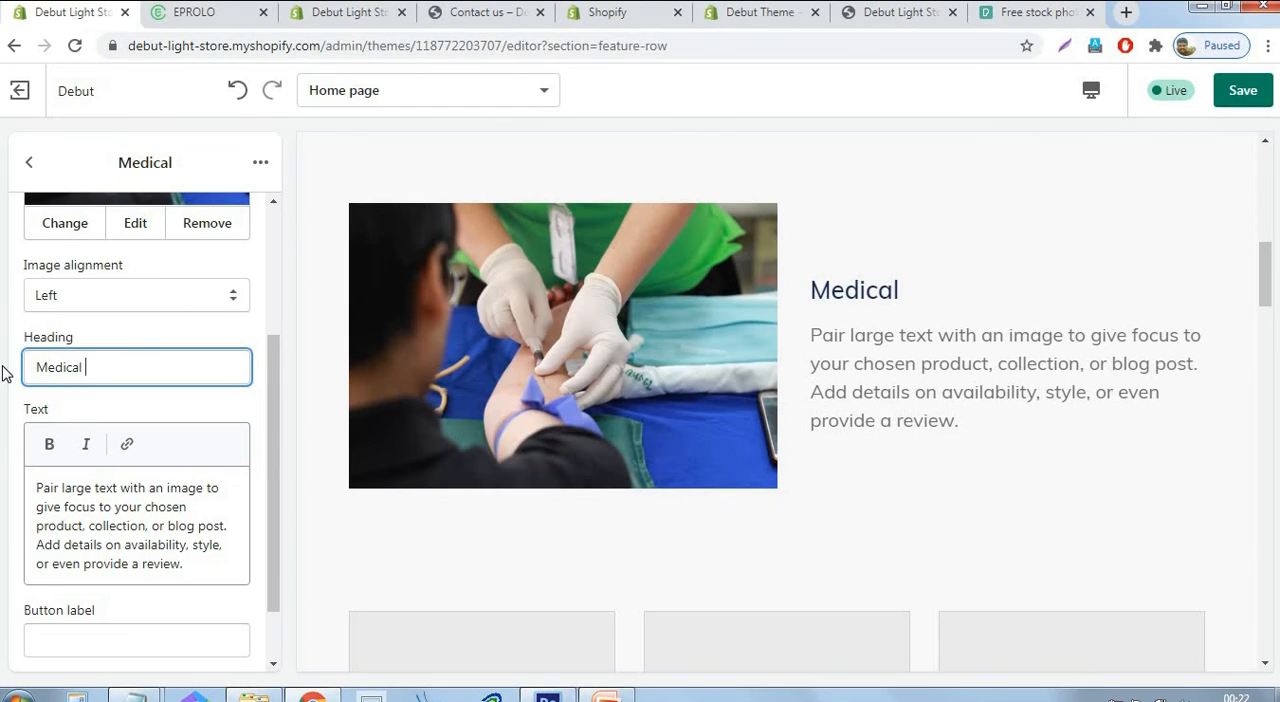
{"action": "type", "text": "Gloves "}
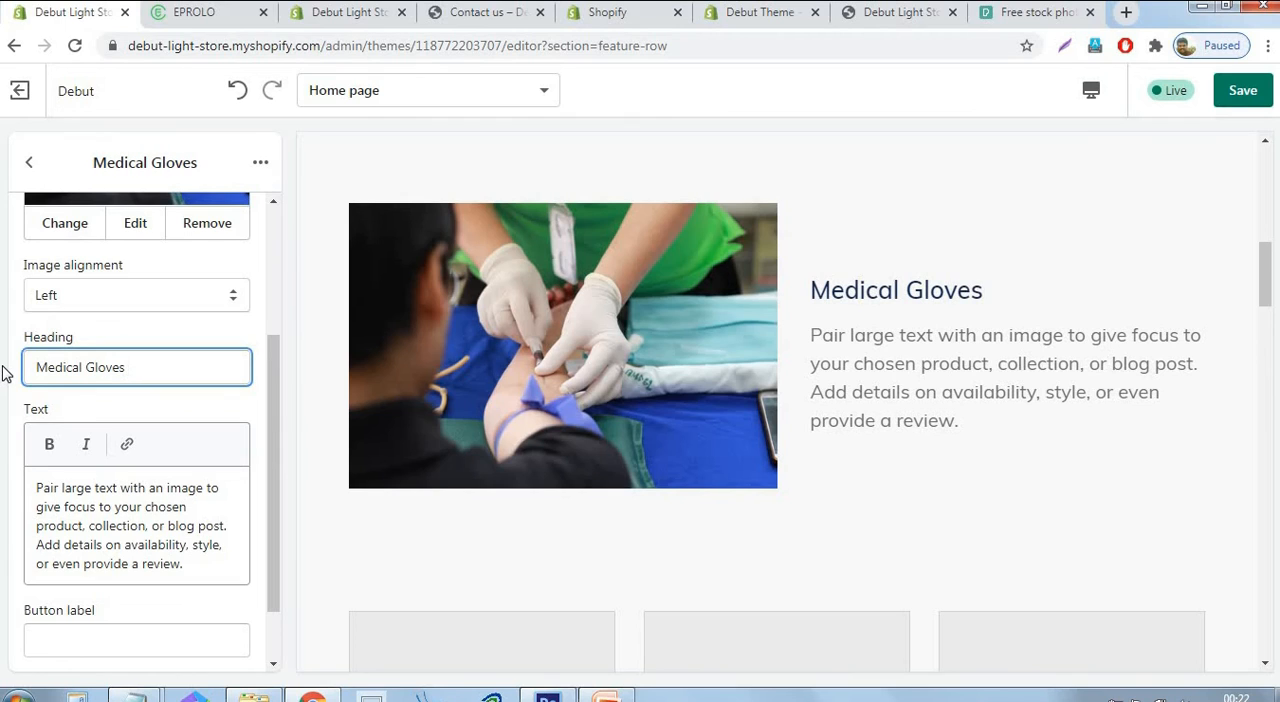
{"action": "type", "text": "Ava"}
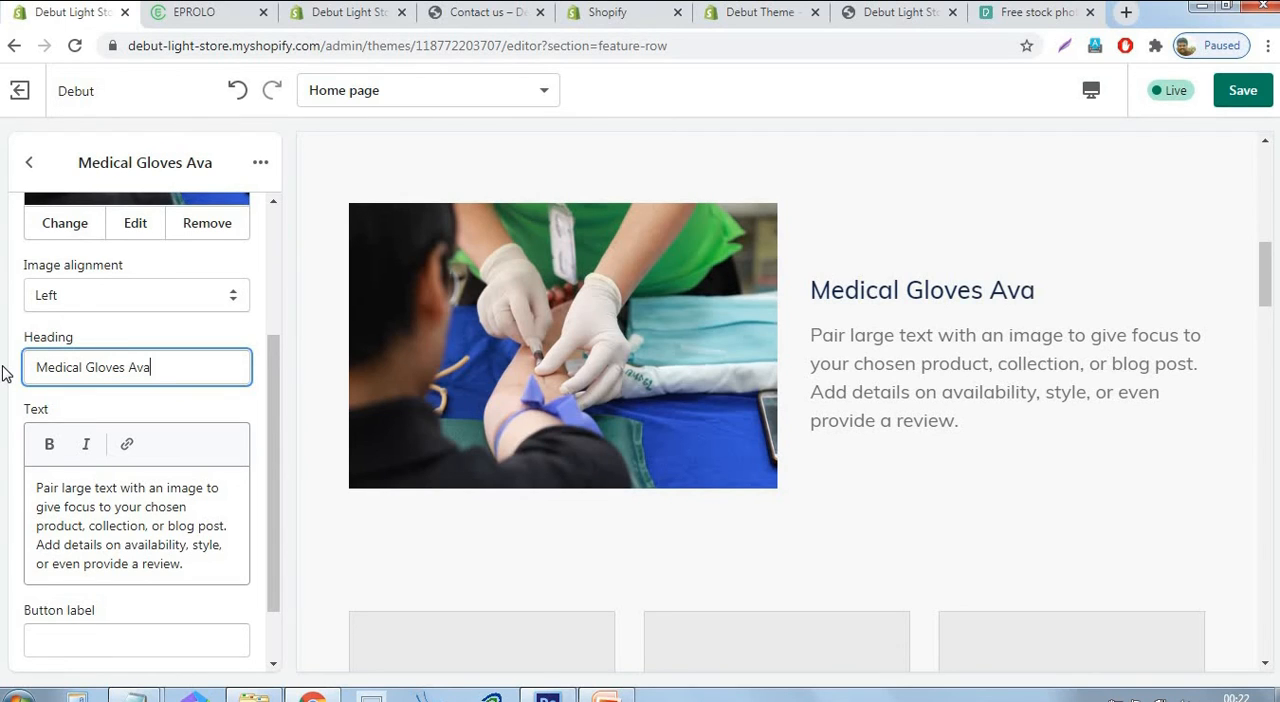
{"action": "type", "text": "ilable"}
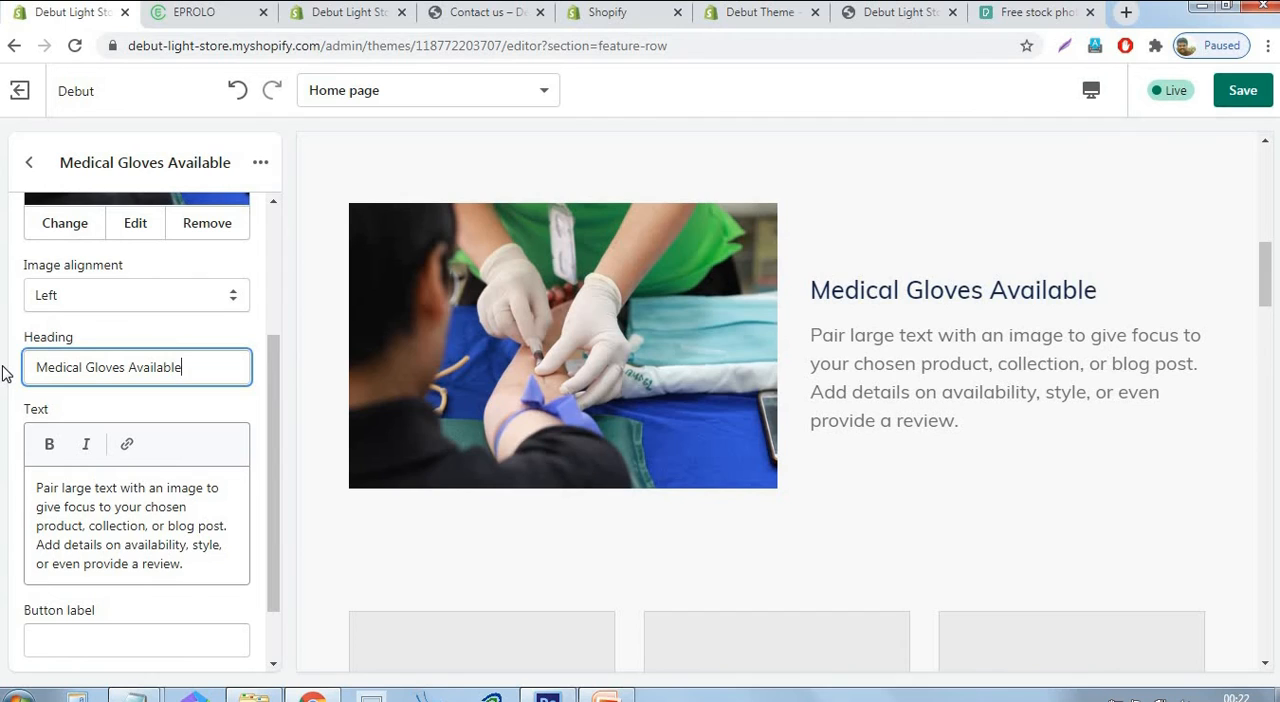
Save the Image with text section's changes and return to the home page section list.
{"action": "left_click", "coordinate": [1245, 92]}
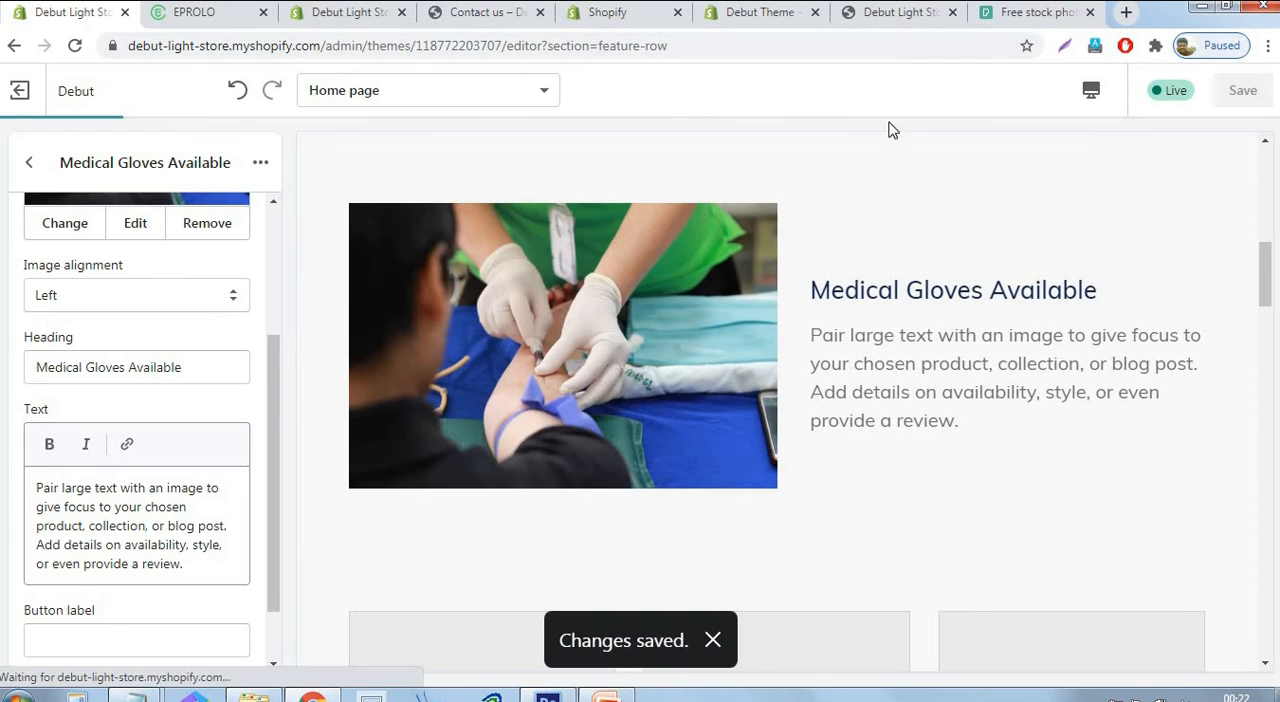
{"action": "left_click", "coordinate": [29, 162]}
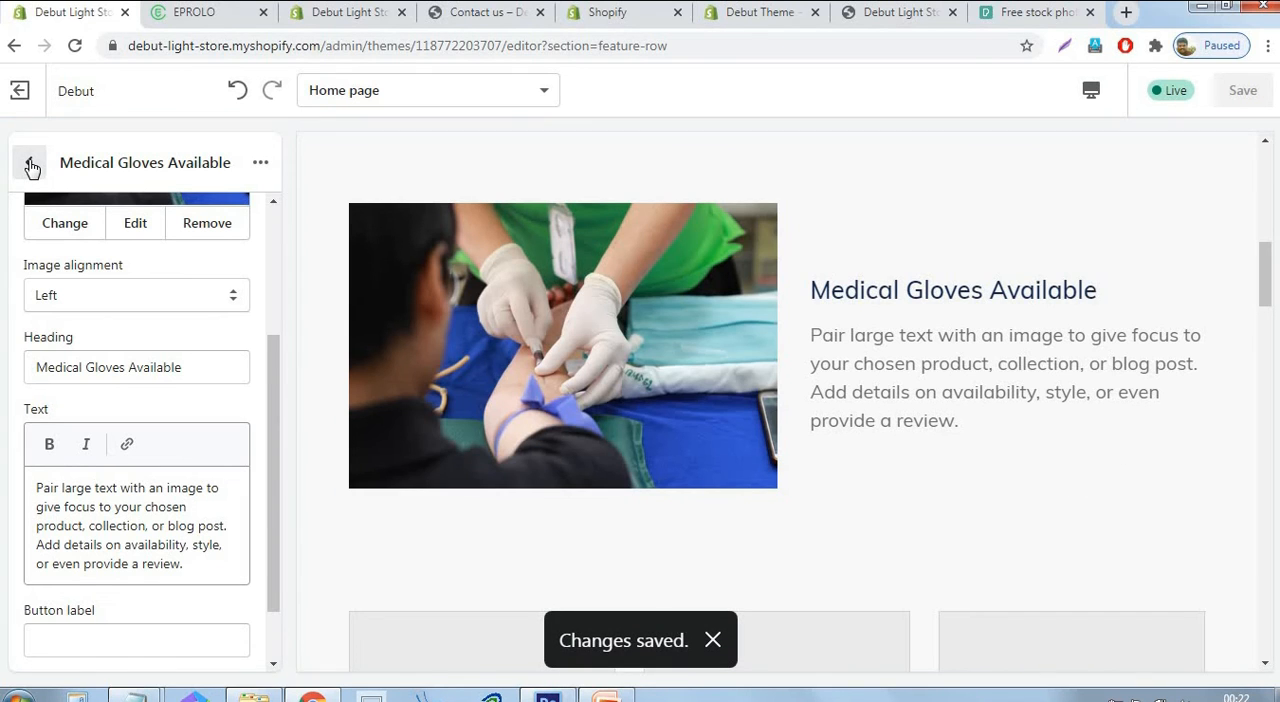
{"action": "scroll", "coordinate": [125, 354], "scroll_direction": "down", "scroll_amount": 3}
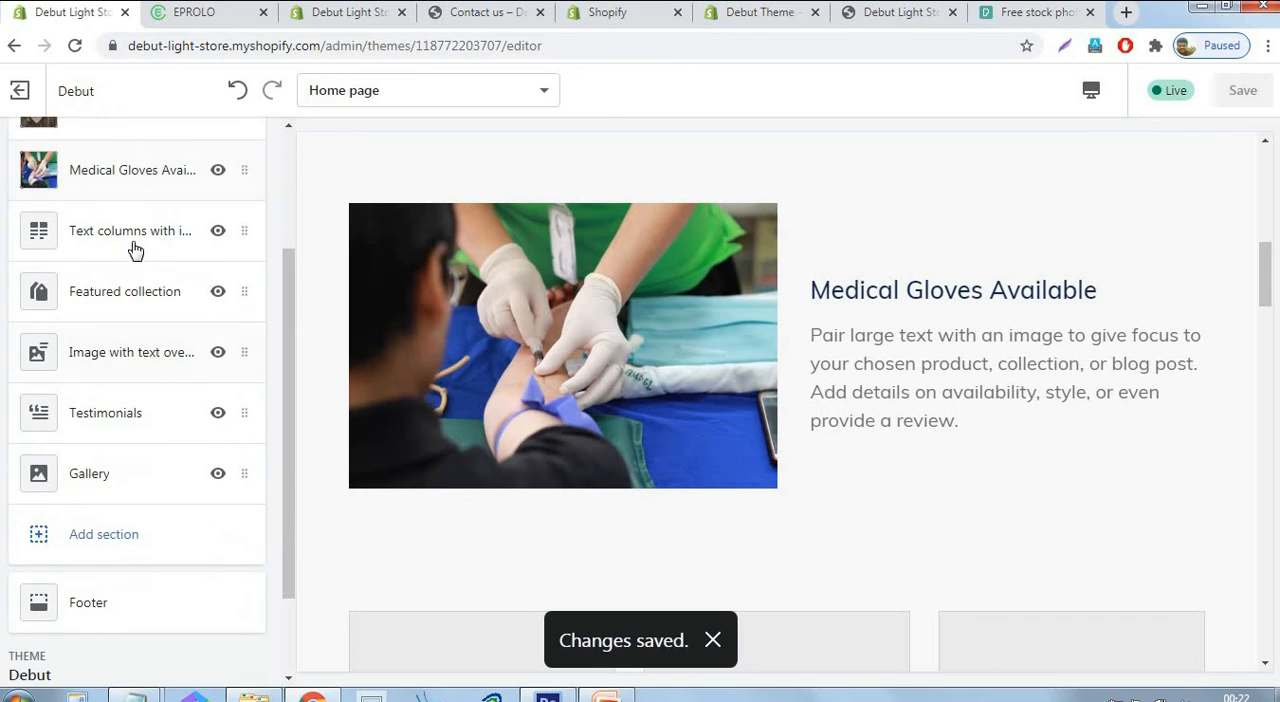
{"action": "scroll", "coordinate": [925, 508], "scroll_direction": "down", "scroll_amount": 4}
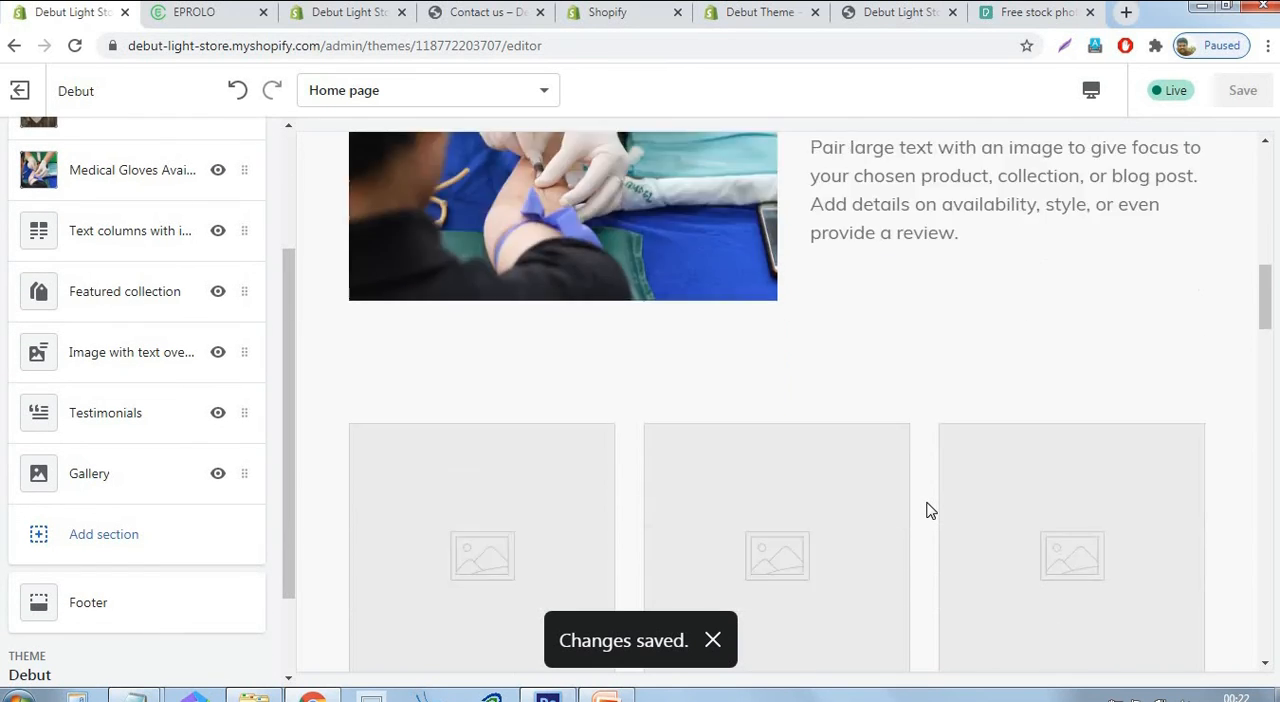
{"action": "scroll", "coordinate": [346, 397], "scroll_direction": "up", "scroll_amount": 2}
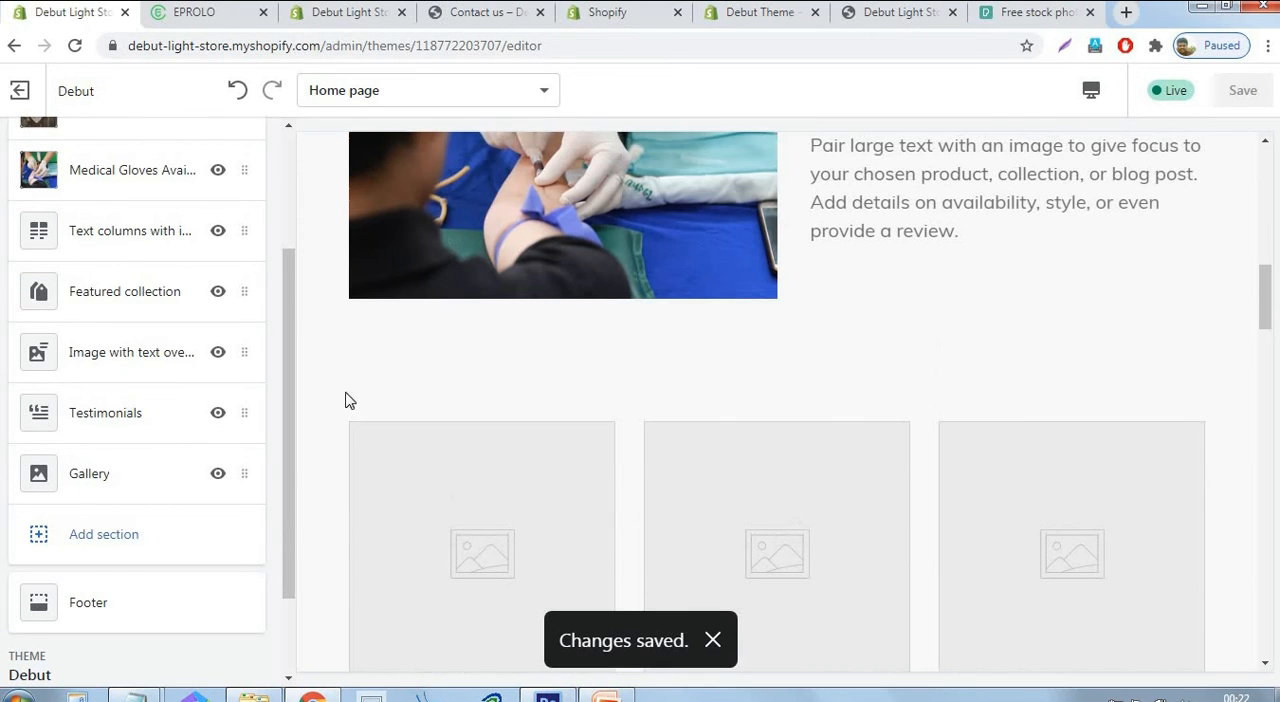
Upload 1s from the Logo2 folder as the first column's image in the Text columns with images section, and save.
{"action": "left_click", "coordinate": [117, 235]}
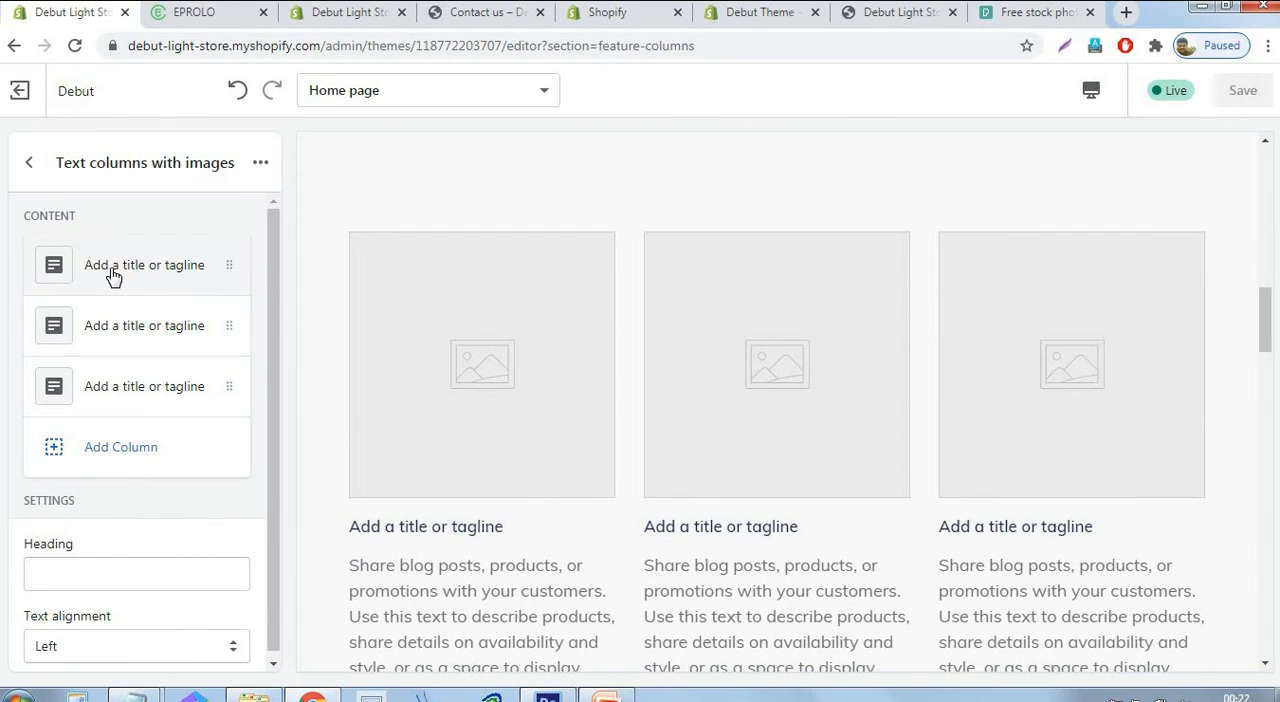
{"action": "left_click", "coordinate": [113, 275]}
{"action": "left_click", "coordinate": [122, 390]}
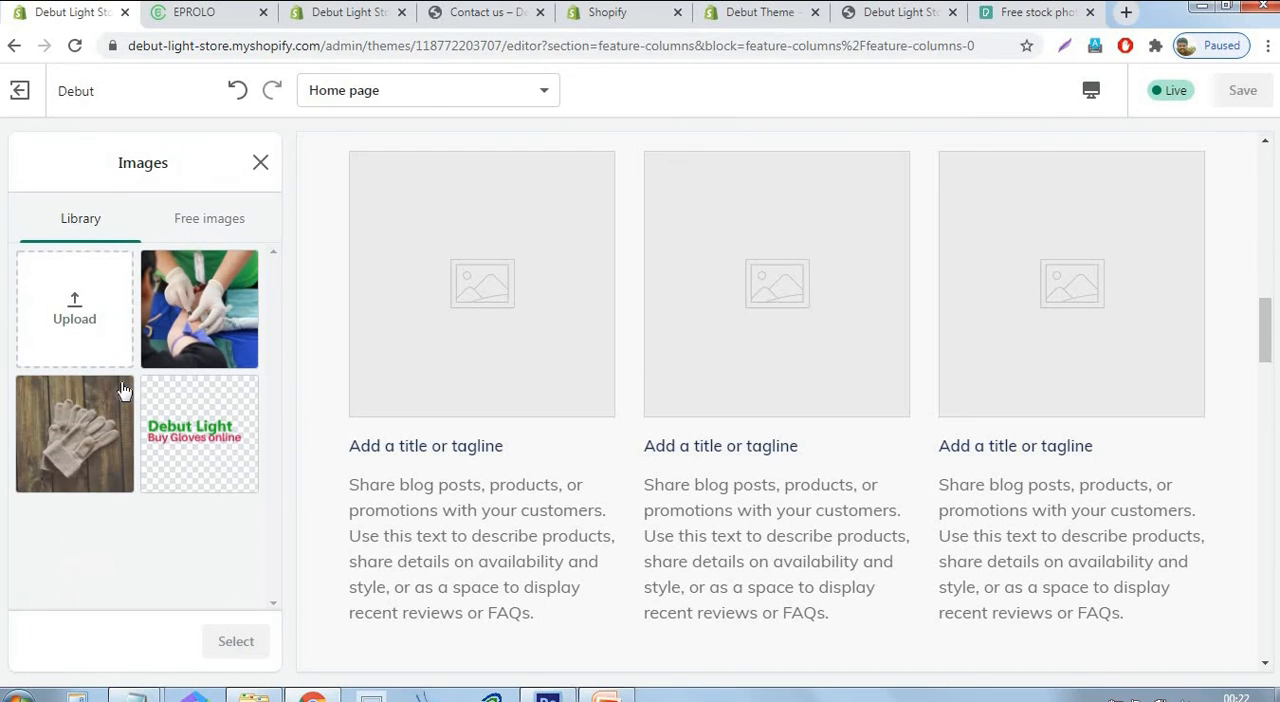
{"action": "left_click", "coordinate": [62, 318]}
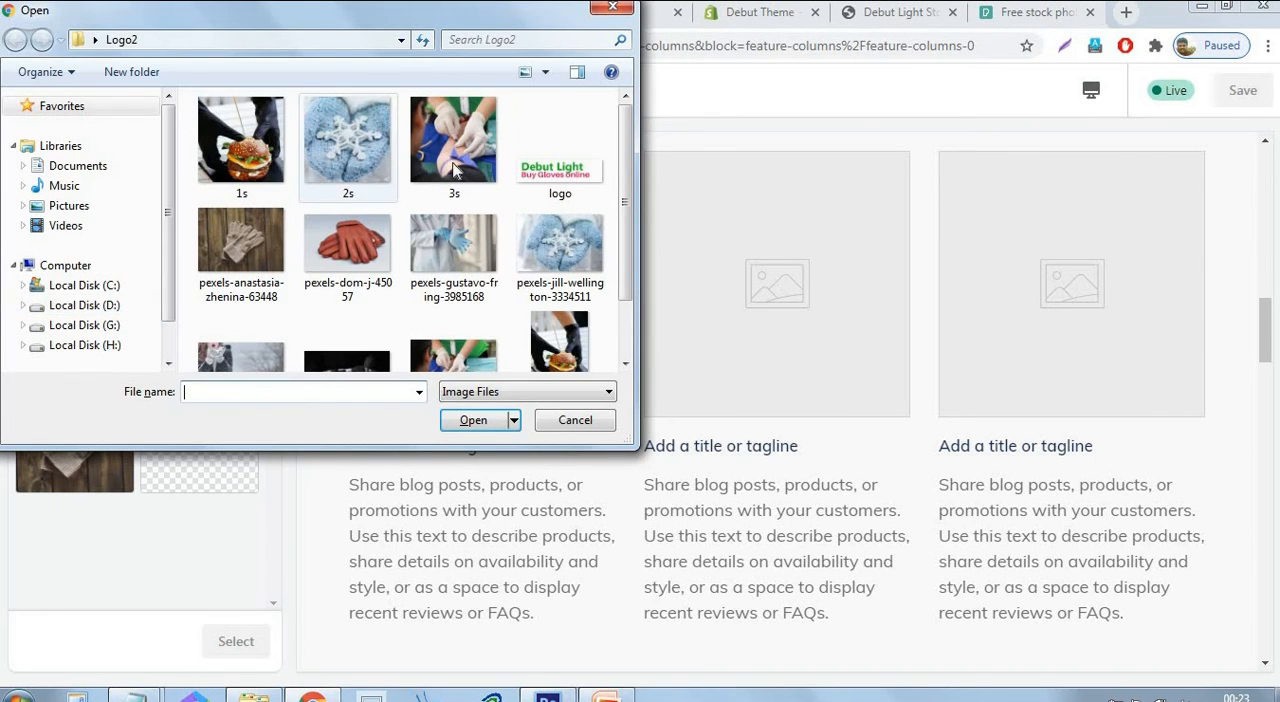
{"action": "left_click", "coordinate": [232, 168]}
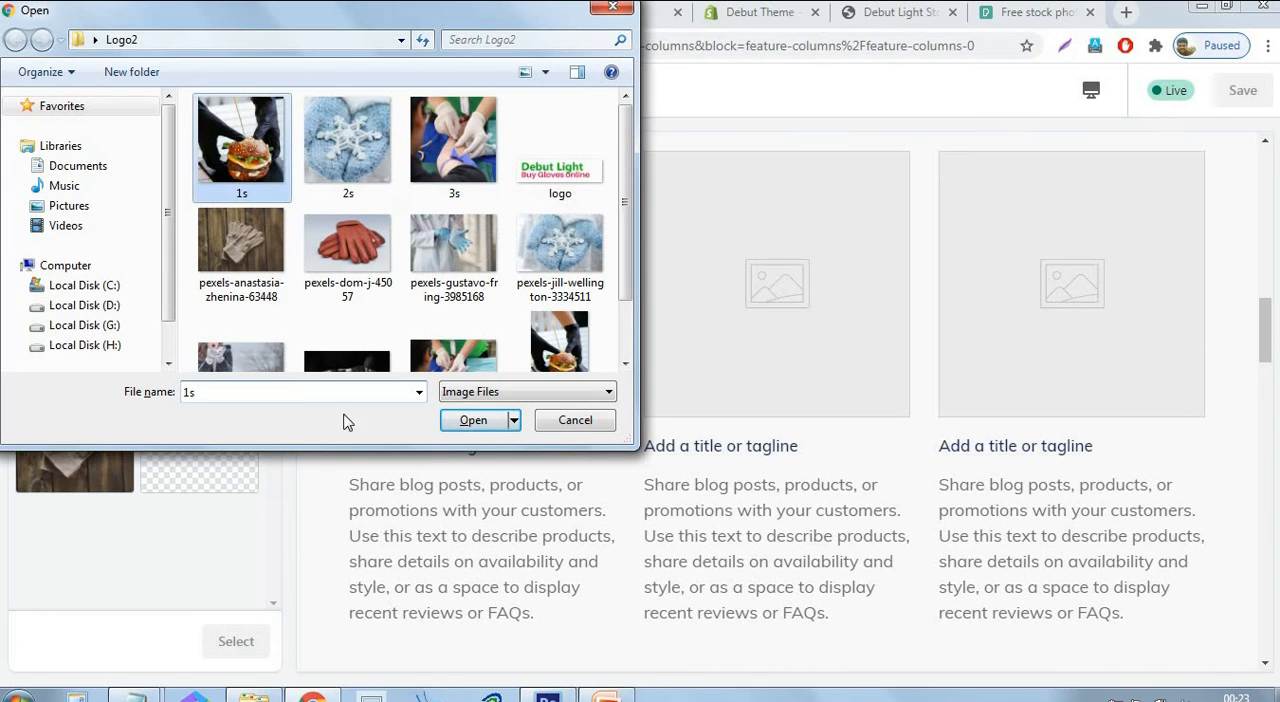
{"action": "left_click", "coordinate": [472, 420]}
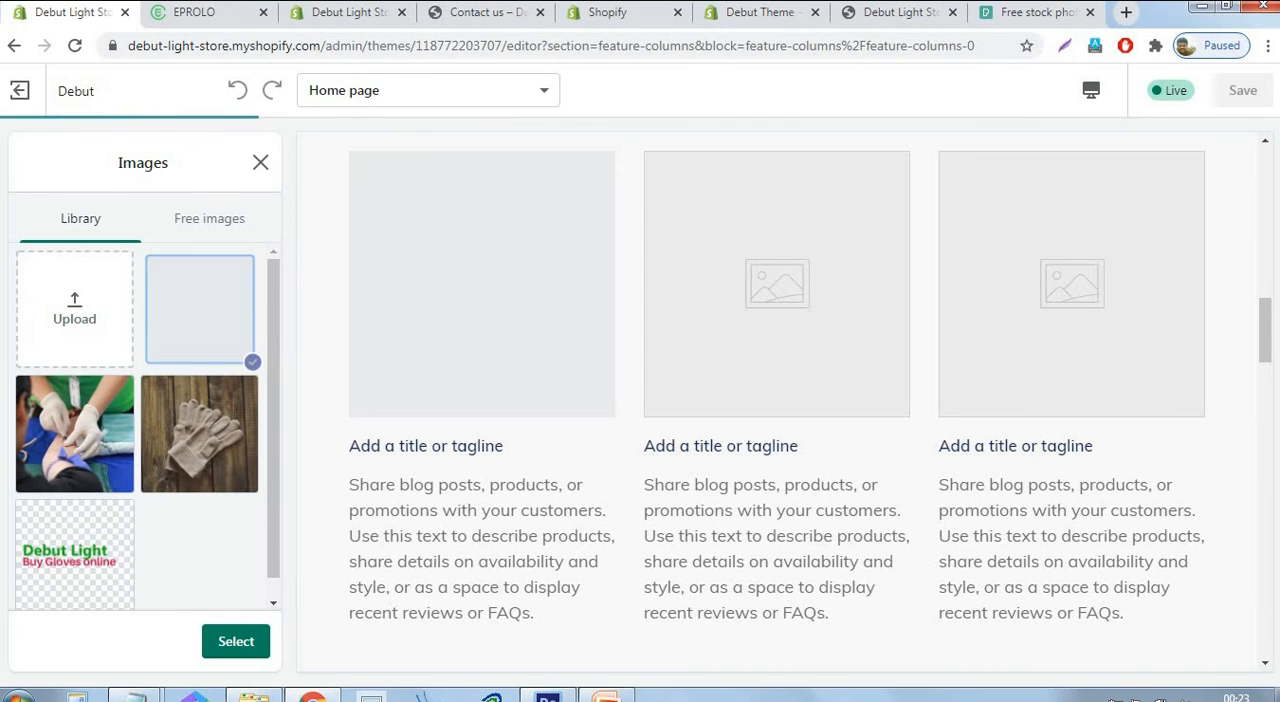
{"action": "left_click", "coordinate": [216, 641]}
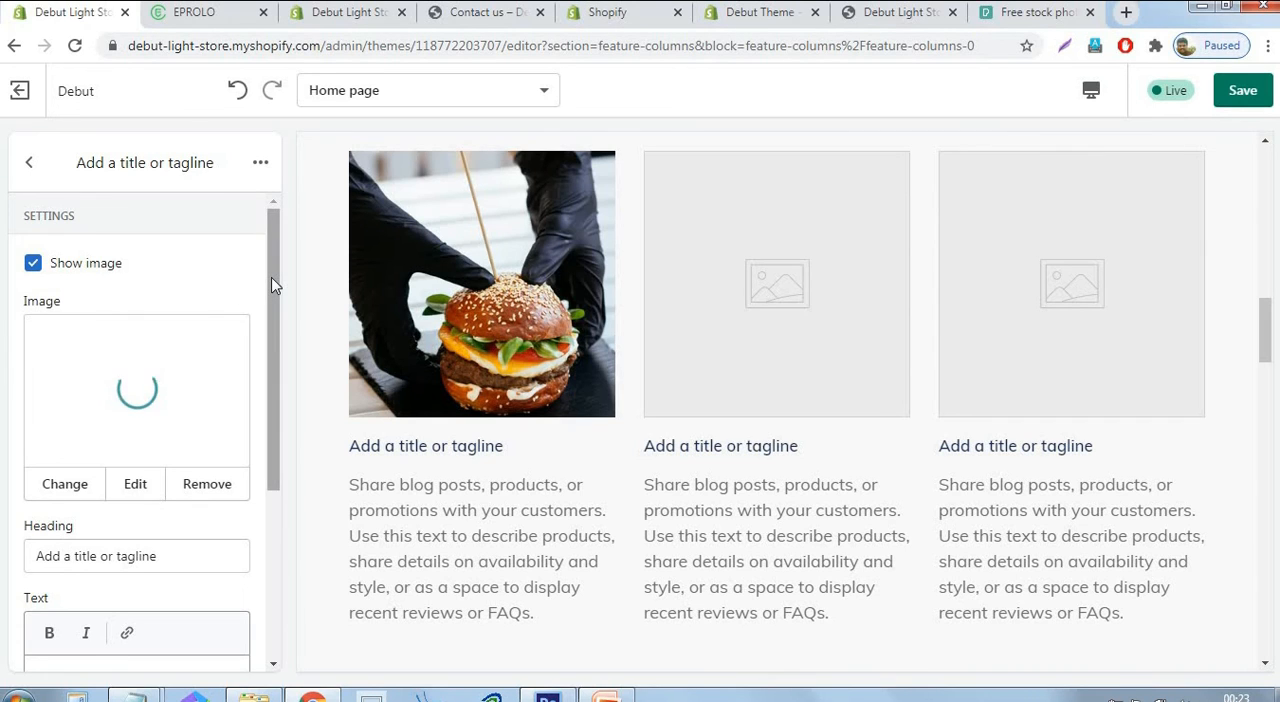
{"action": "left_click_drag", "start_coordinate": [274, 312], "coordinate": [274, 418]}
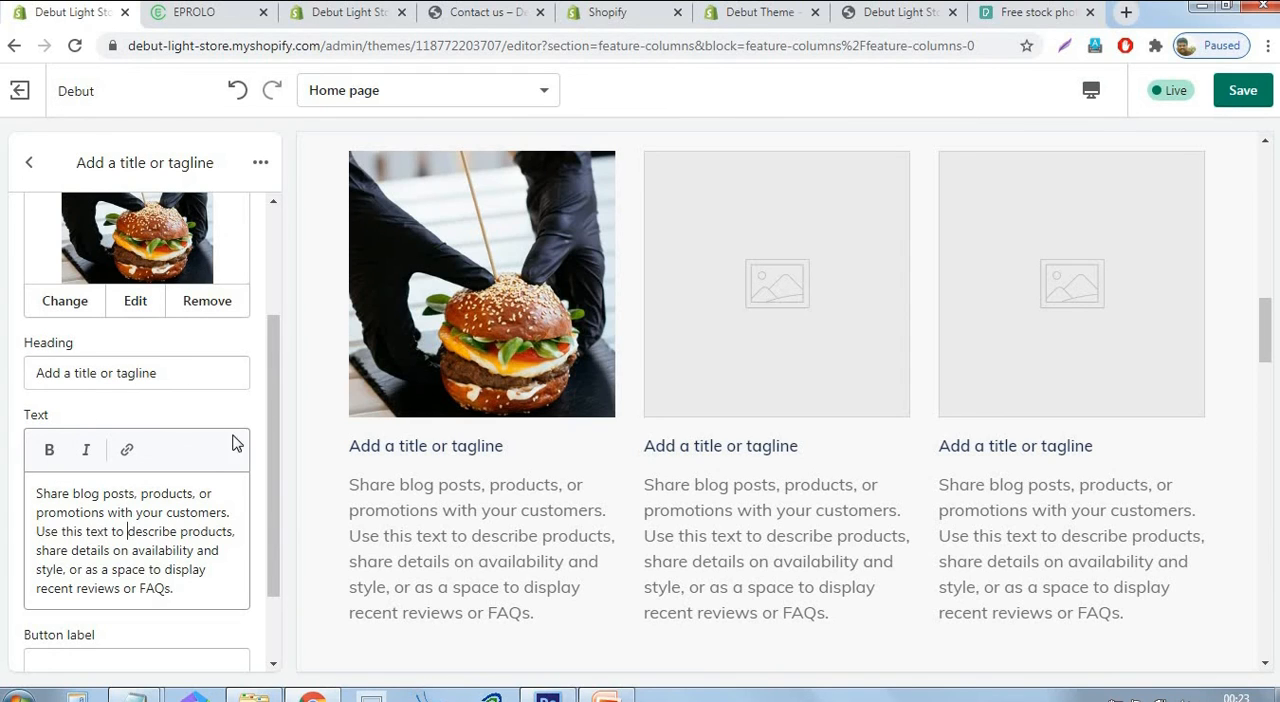
{"action": "left_click", "coordinate": [1264, 91]}
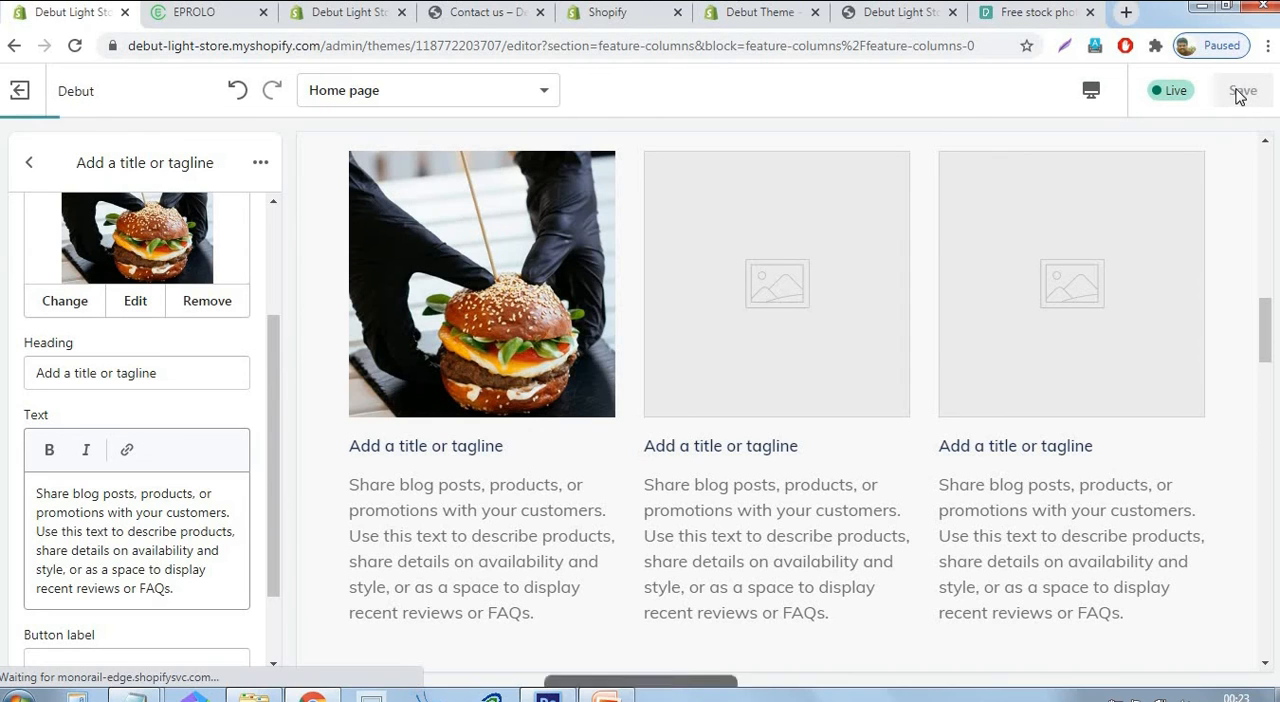
{"action": "left_click", "coordinate": [29, 163]}
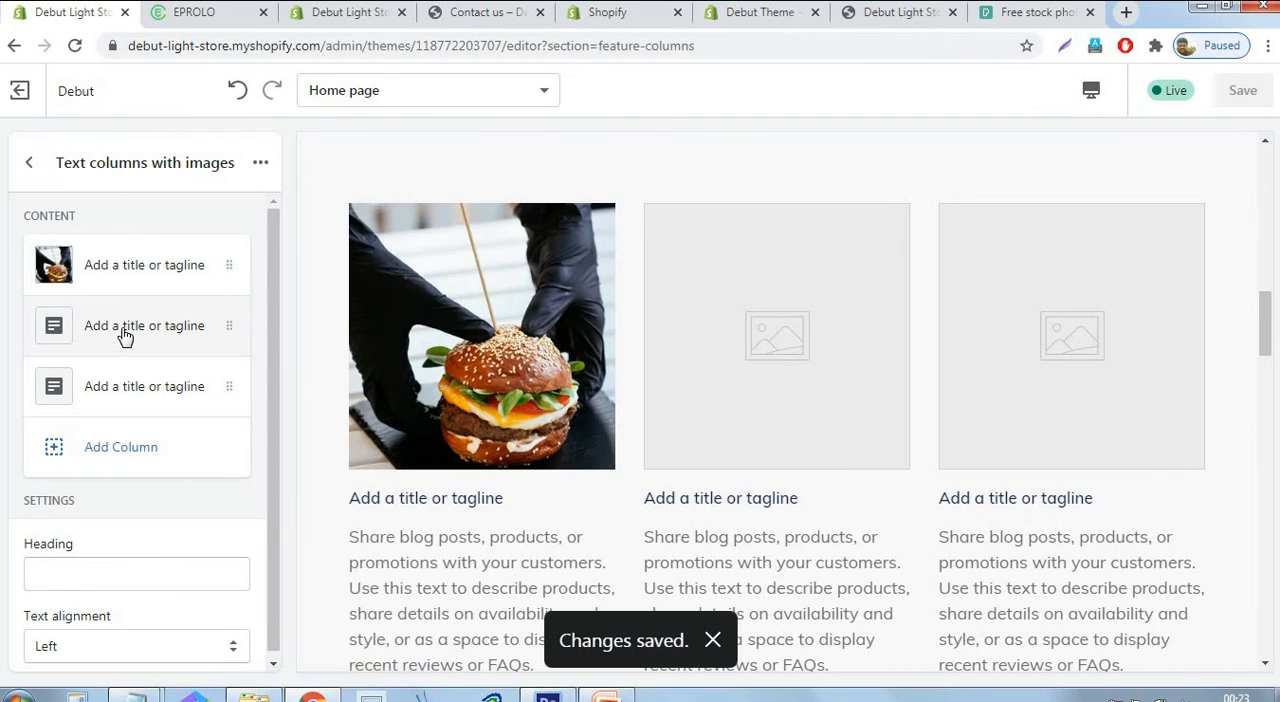
Upload 2s from the Logo2 folder as the second column's image in the Text columns with images section.
{"action": "left_click", "coordinate": [123, 334]}
{"action": "left_click", "coordinate": [123, 380]}
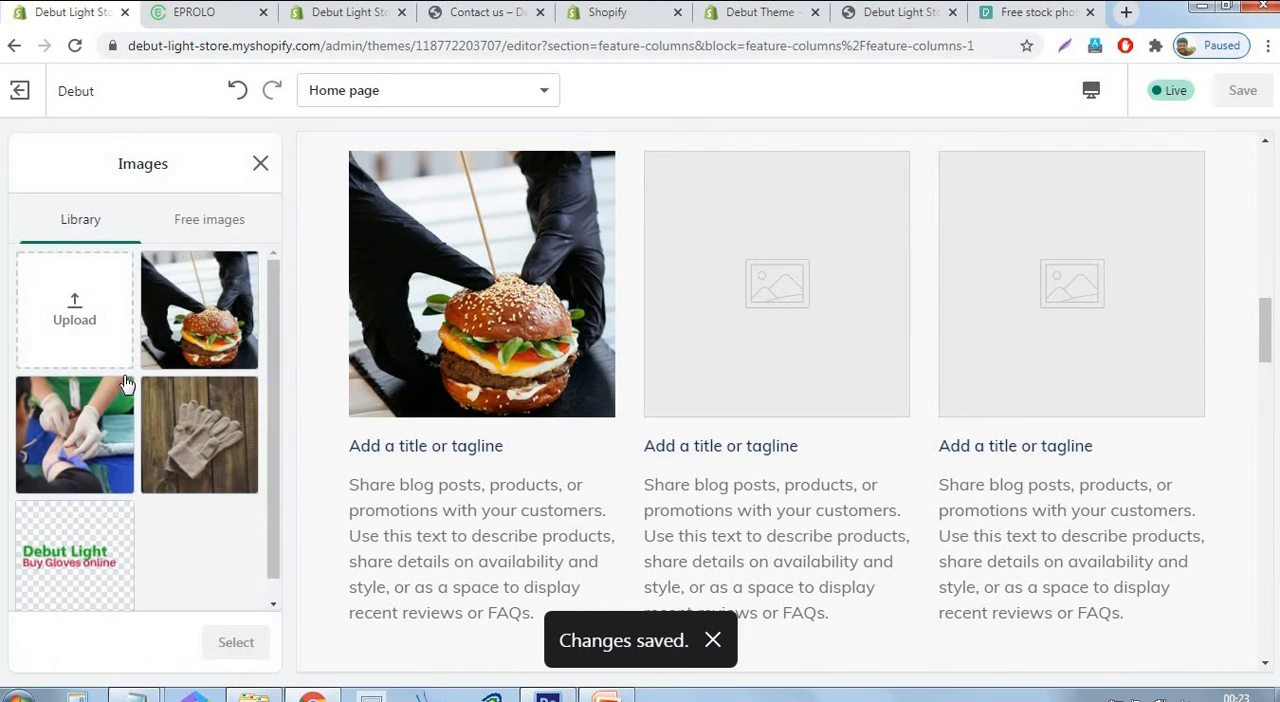
{"action": "left_click", "coordinate": [74, 316]}
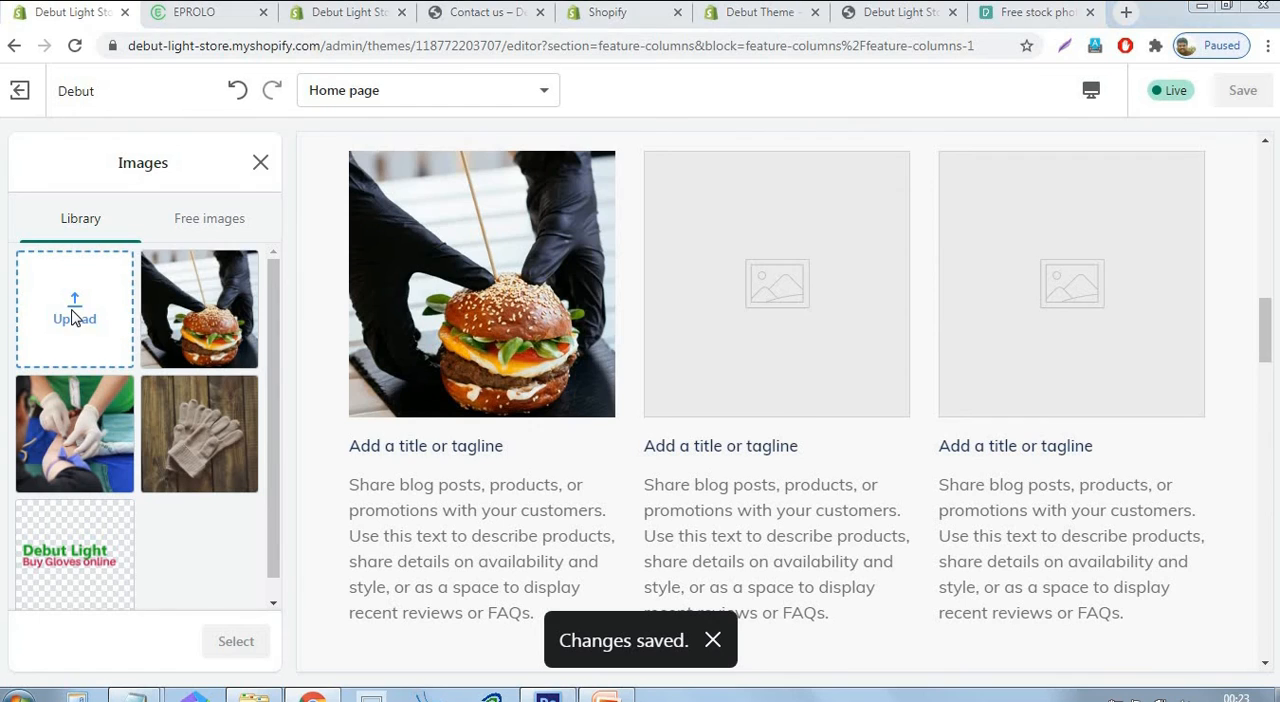
{"action": "left_click", "coordinate": [348, 140]}
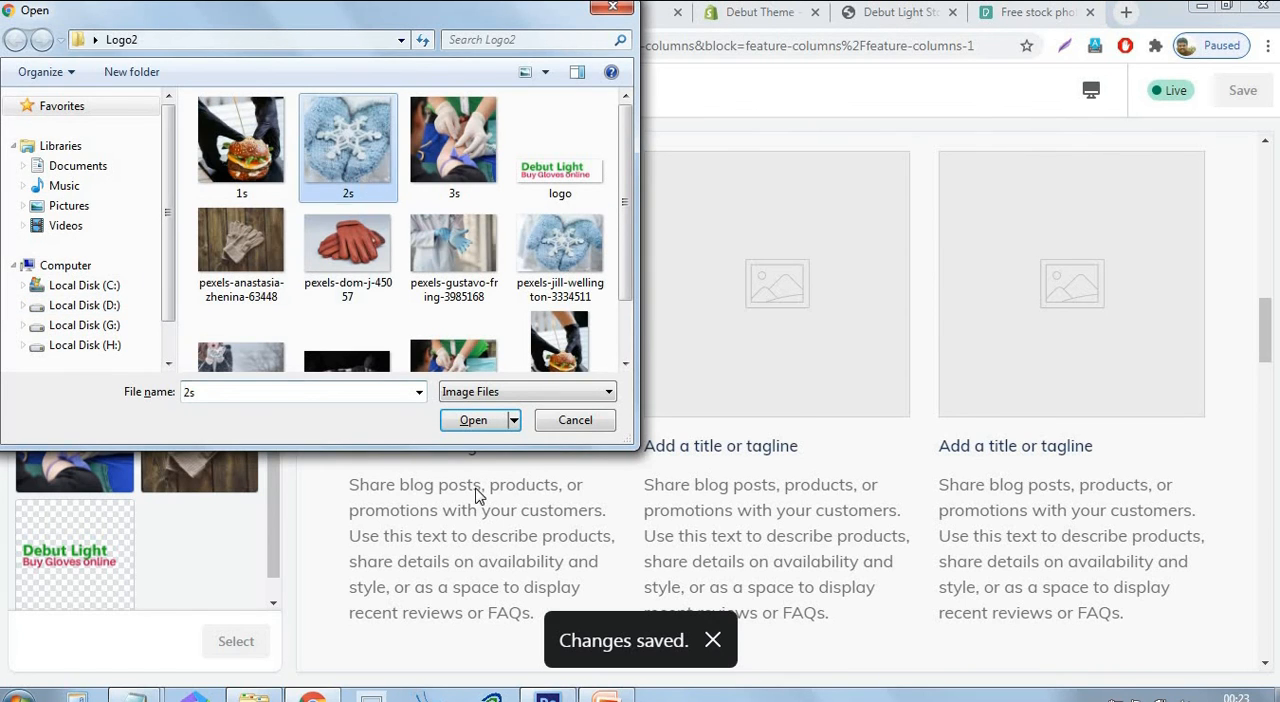
{"action": "left_click", "coordinate": [474, 422]}
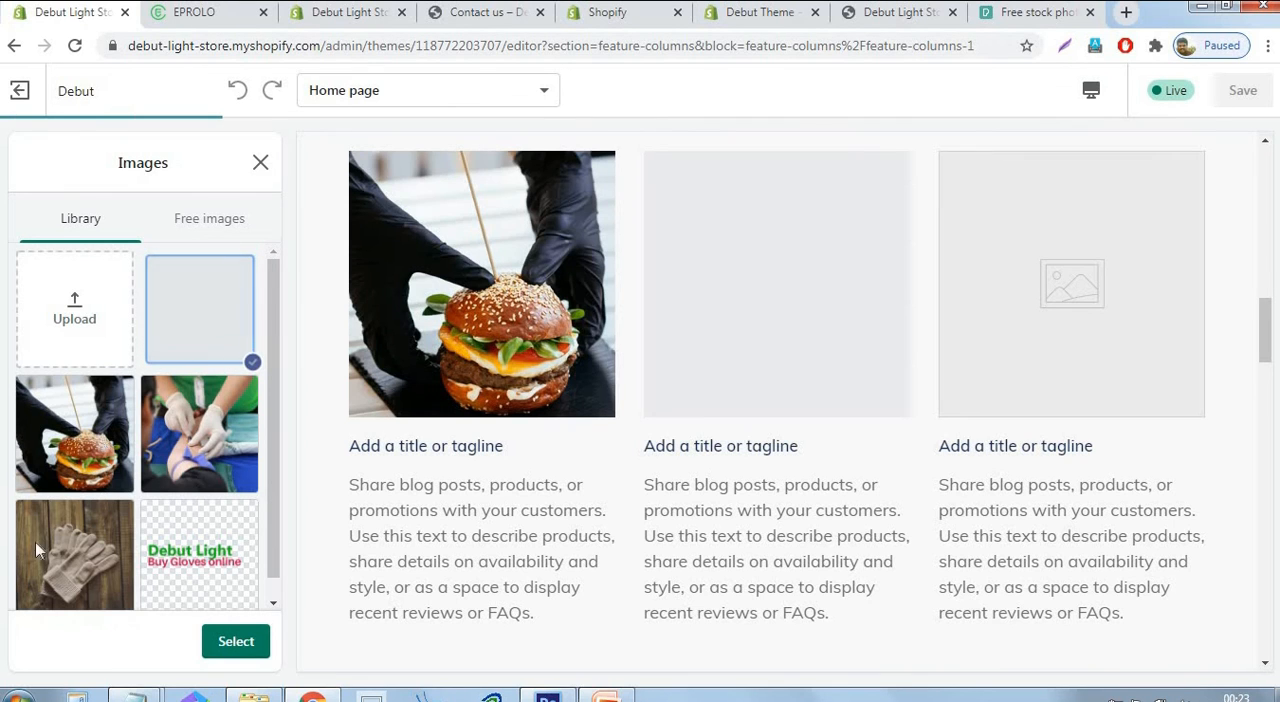
{"action": "left_click", "coordinate": [230, 641]}
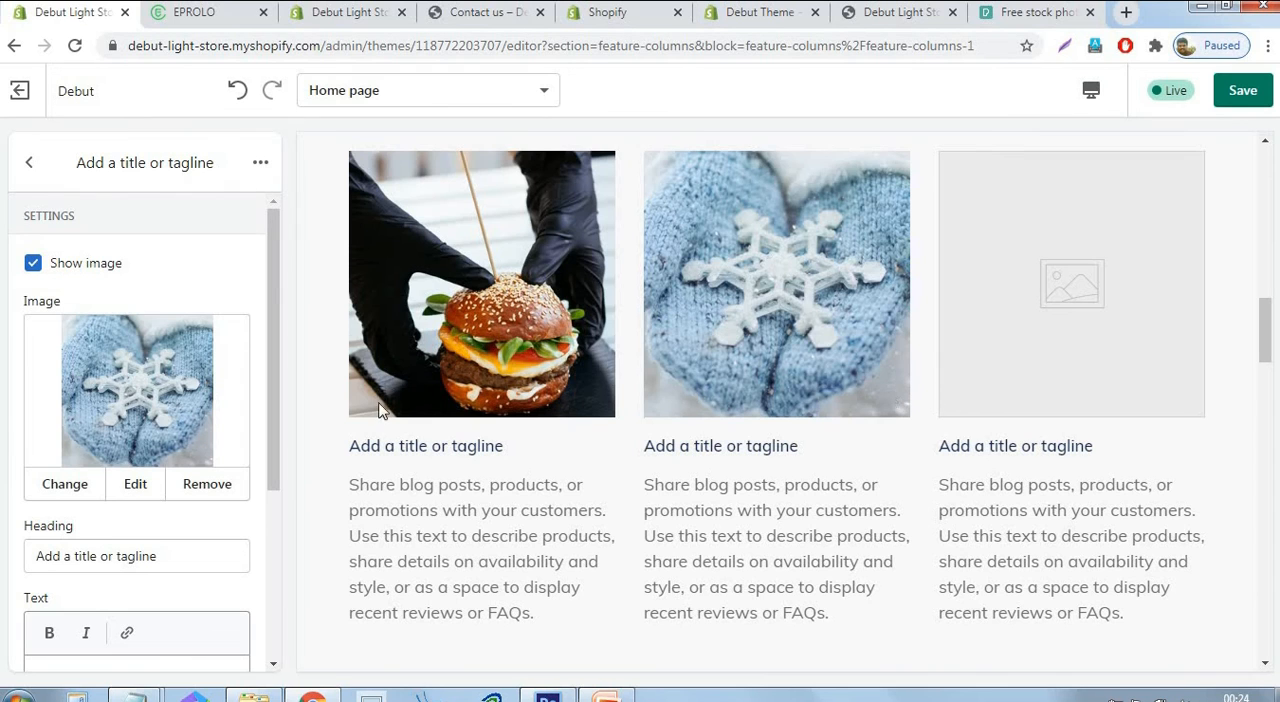
{"action": "left_click_drag", "start_coordinate": [274, 280], "coordinate": [278, 450]}
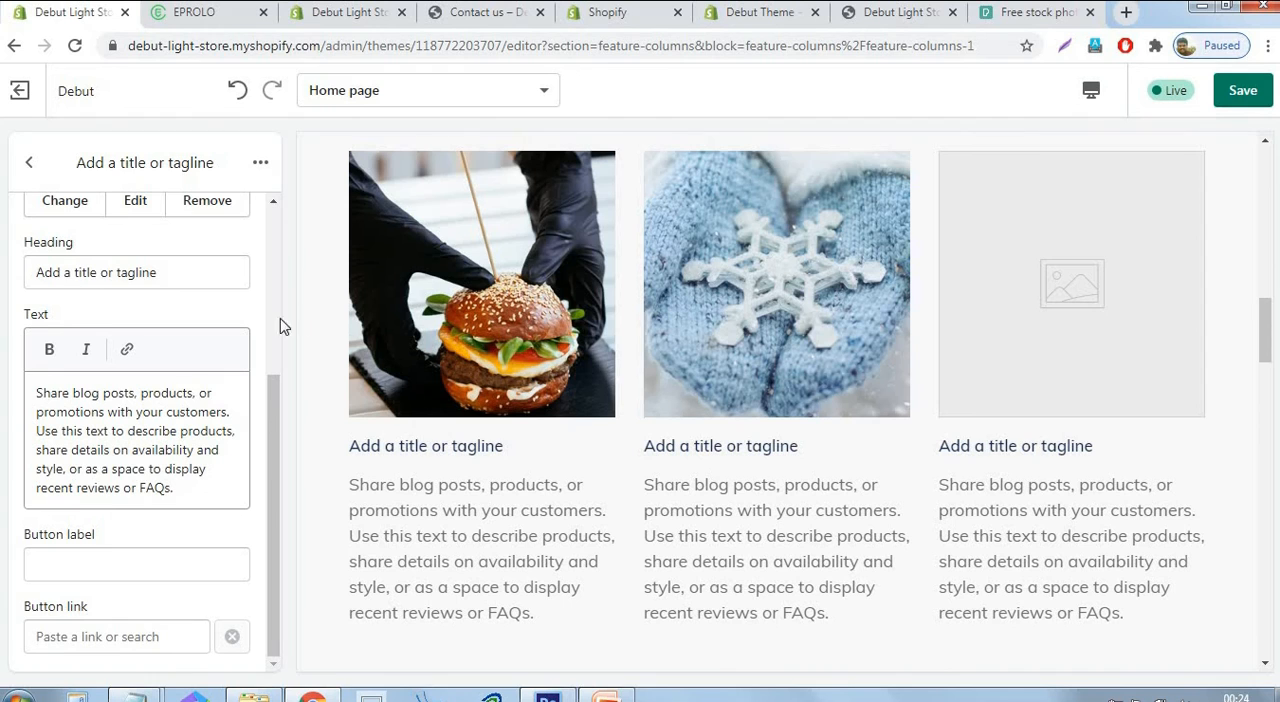
{"action": "left_click", "coordinate": [29, 162]}
Upload 3s from the Logo2 folder as the third column's image, save, and return to the home page section list.
{"action": "left_click", "coordinate": [80, 387]}
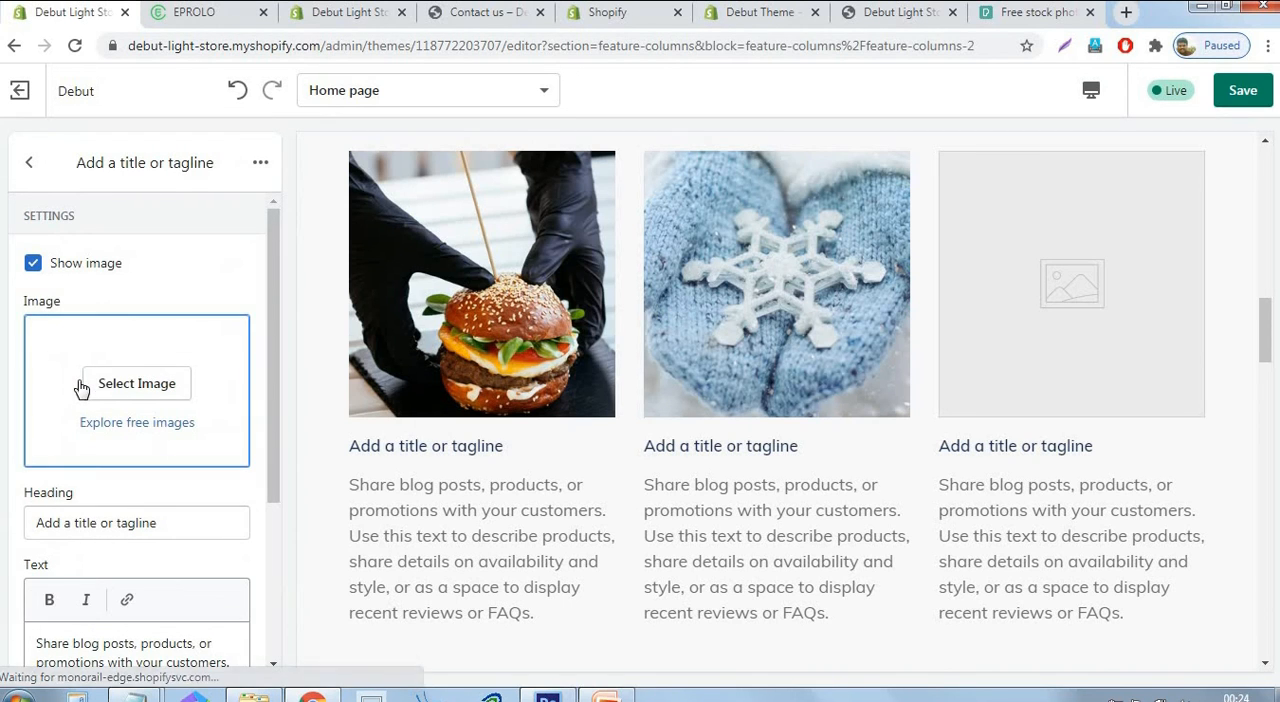
{"action": "left_click", "coordinate": [131, 389]}
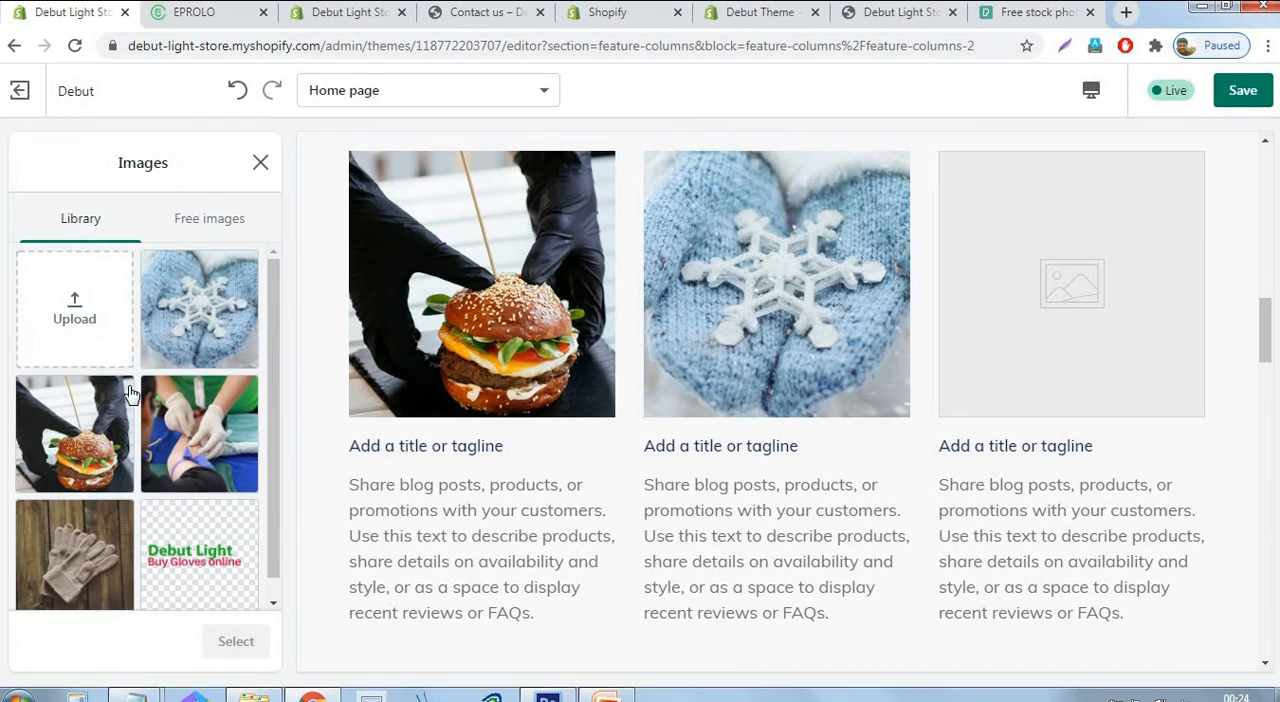
{"action": "left_click", "coordinate": [93, 297]}
{"action": "left_click", "coordinate": [454, 145]}
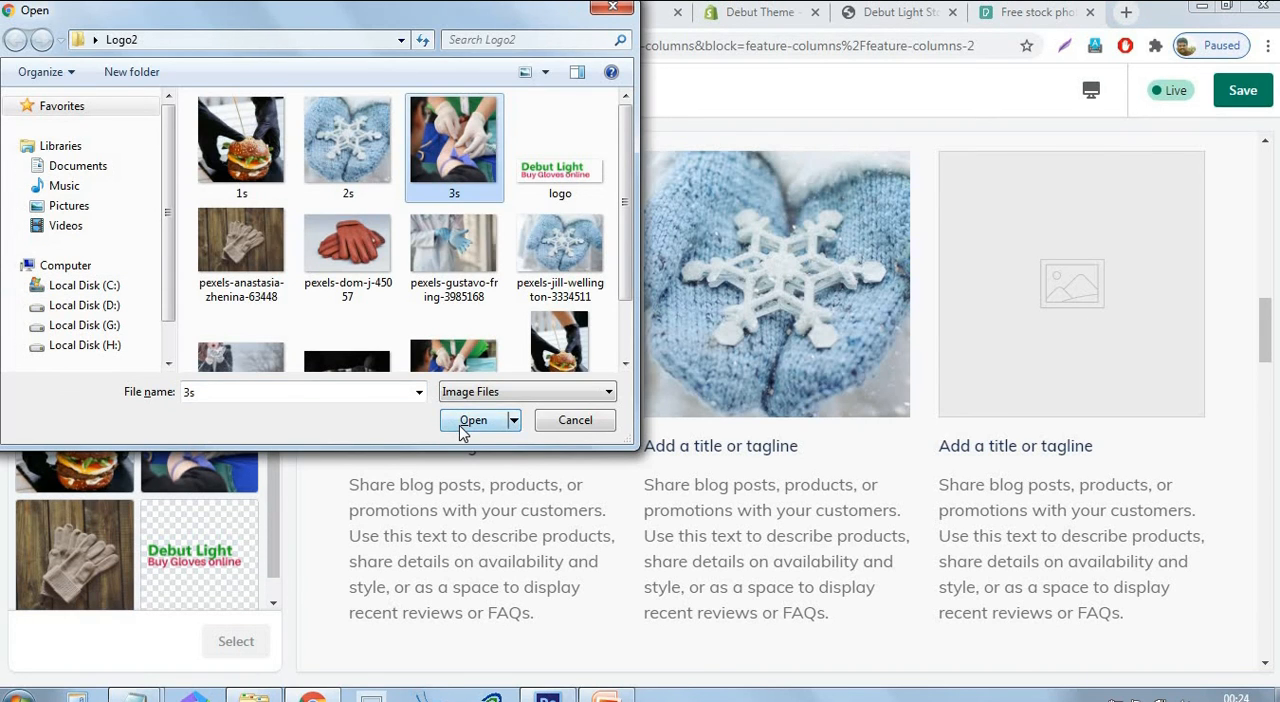
{"action": "left_click", "coordinate": [461, 424]}
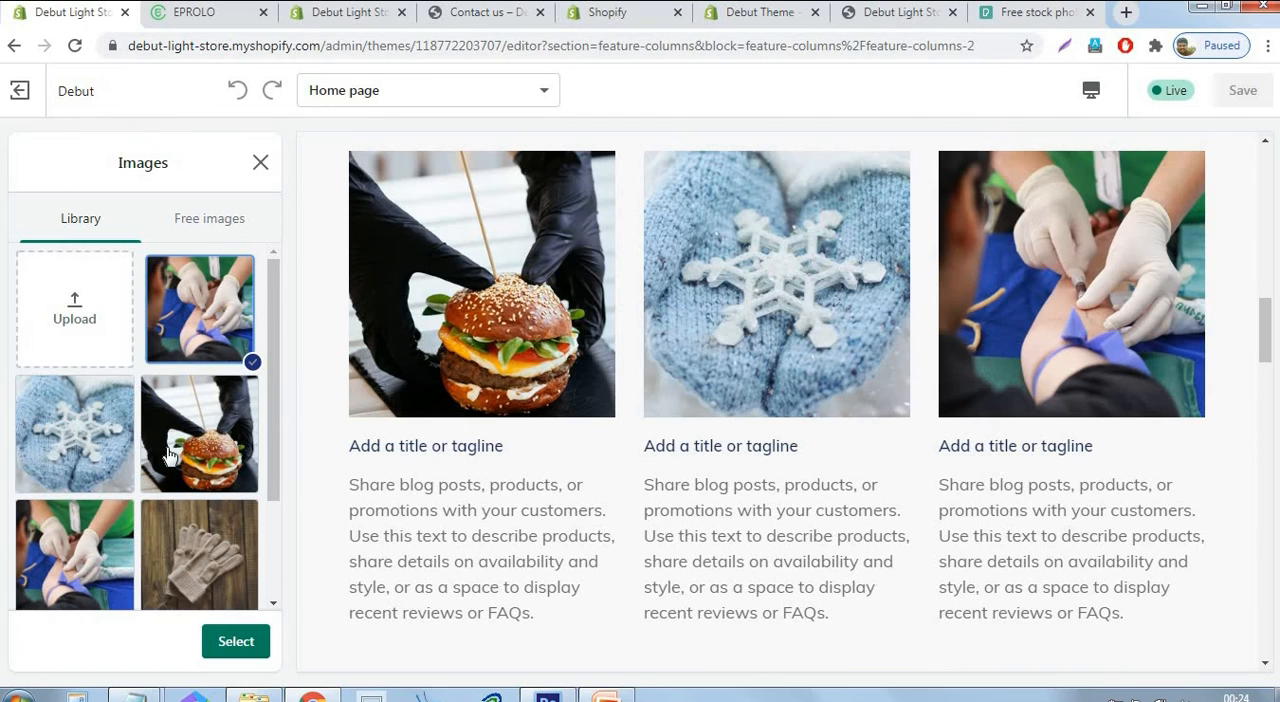
{"action": "left_click", "coordinate": [238, 641]}
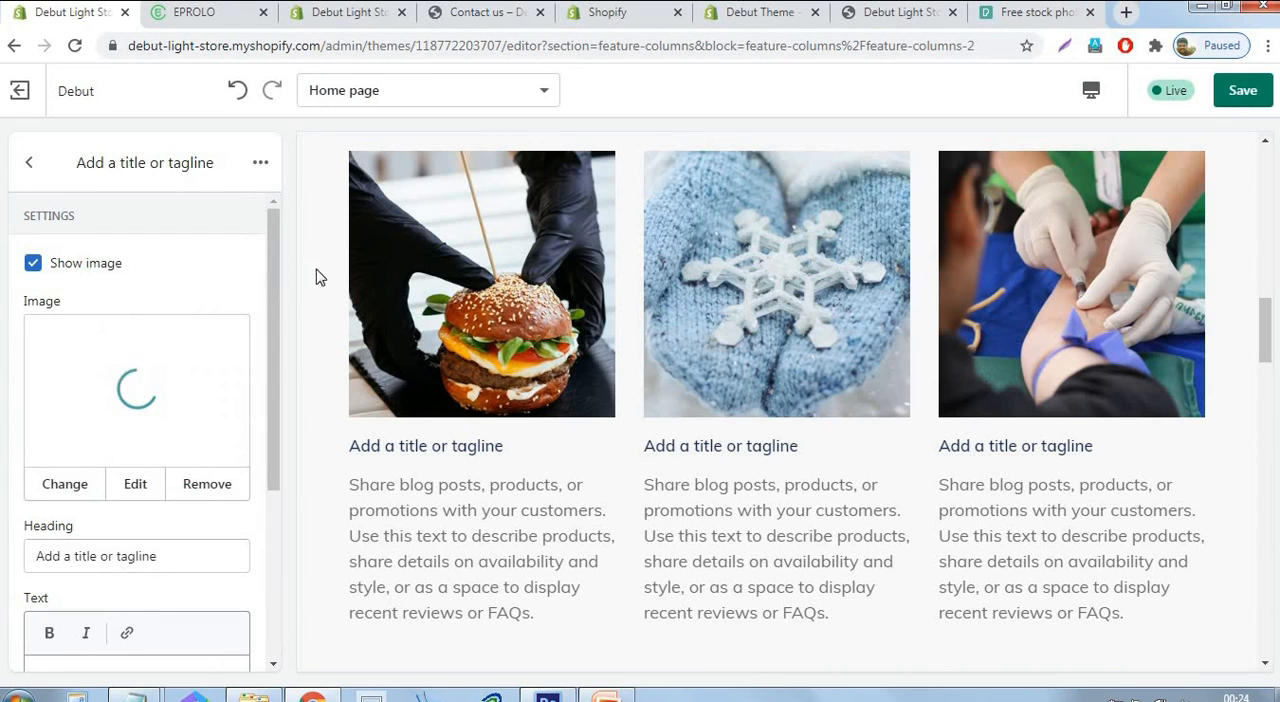
{"action": "left_click", "coordinate": [1240, 92]}
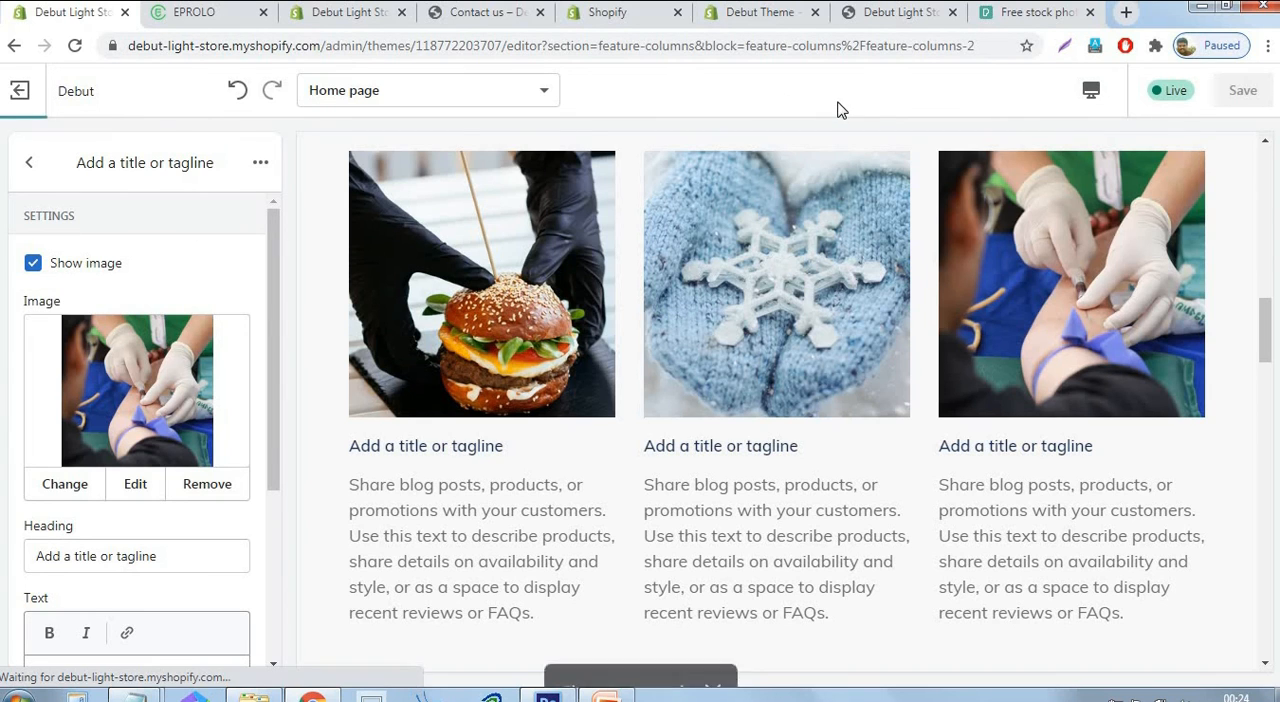
{"action": "left_click", "coordinate": [29, 163]}
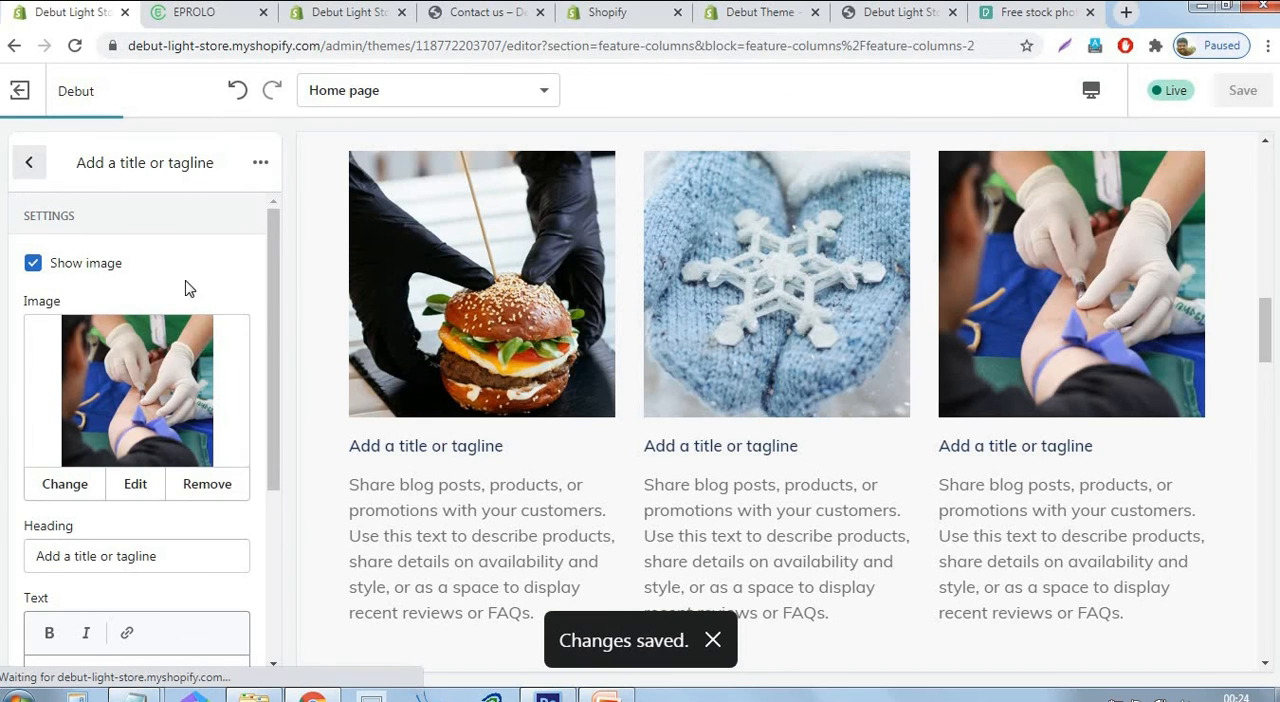
{"action": "scroll", "coordinate": [1051, 429], "scroll_direction": "down", "scroll_amount": 3}
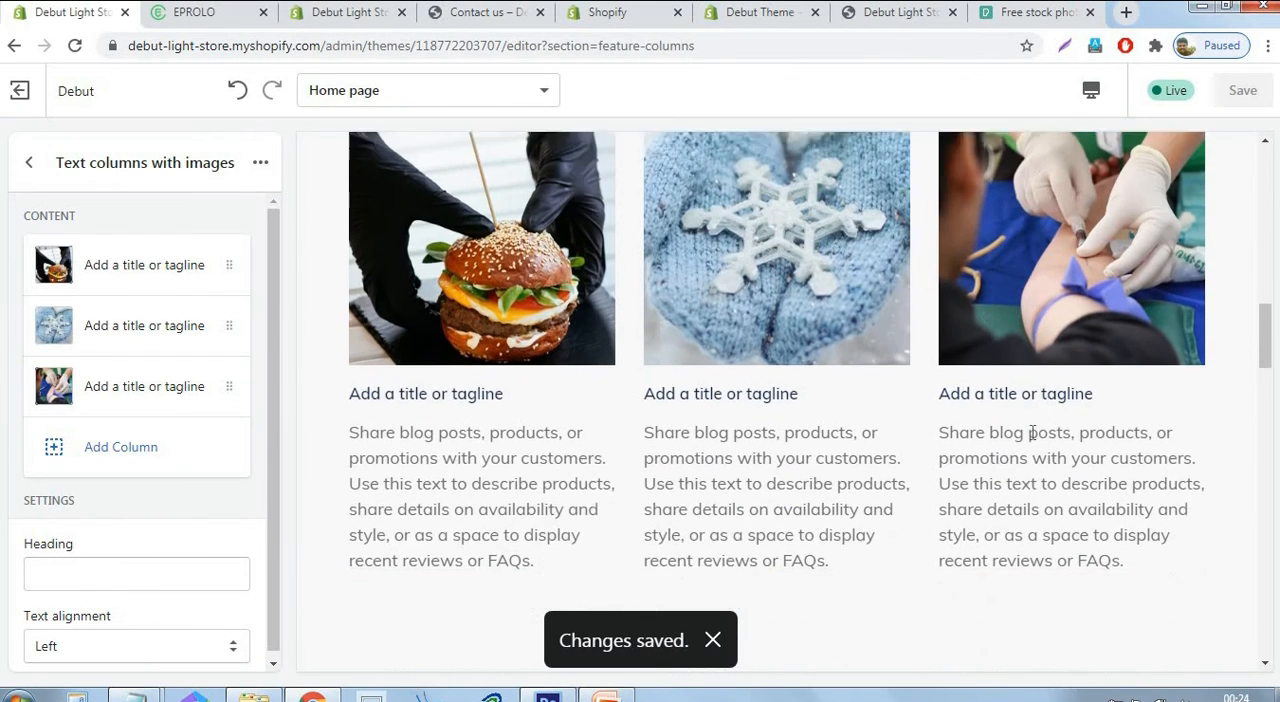
{"action": "left_click", "coordinate": [29, 163]}
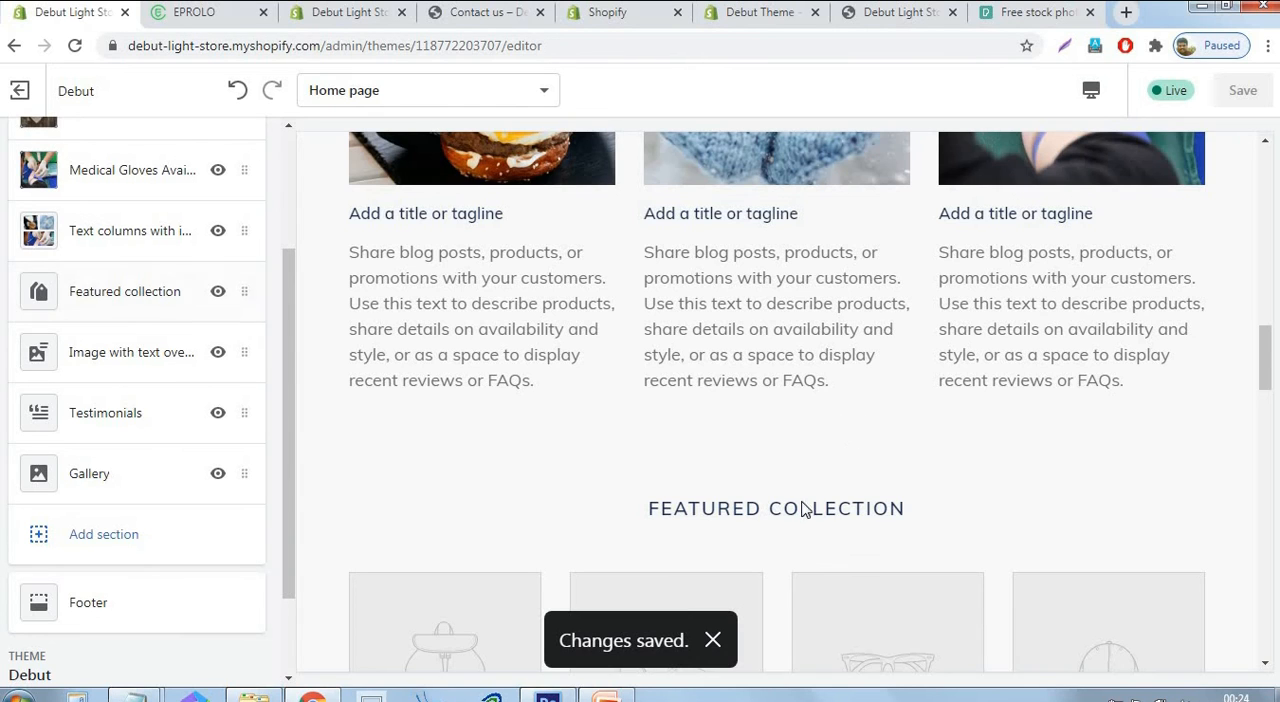
Assign the Our Products collection to the Featured collection section and save.
{"action": "left_click", "coordinate": [125, 291]}
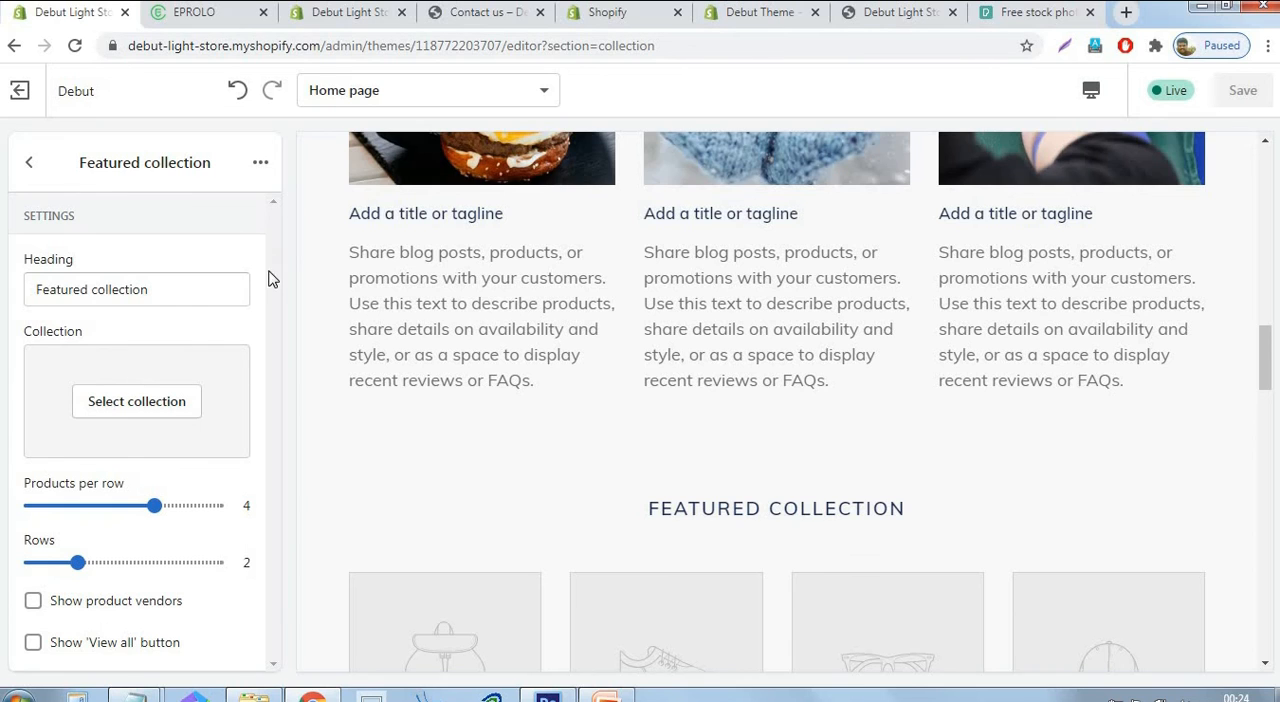
{"action": "left_click", "coordinate": [155, 405]}
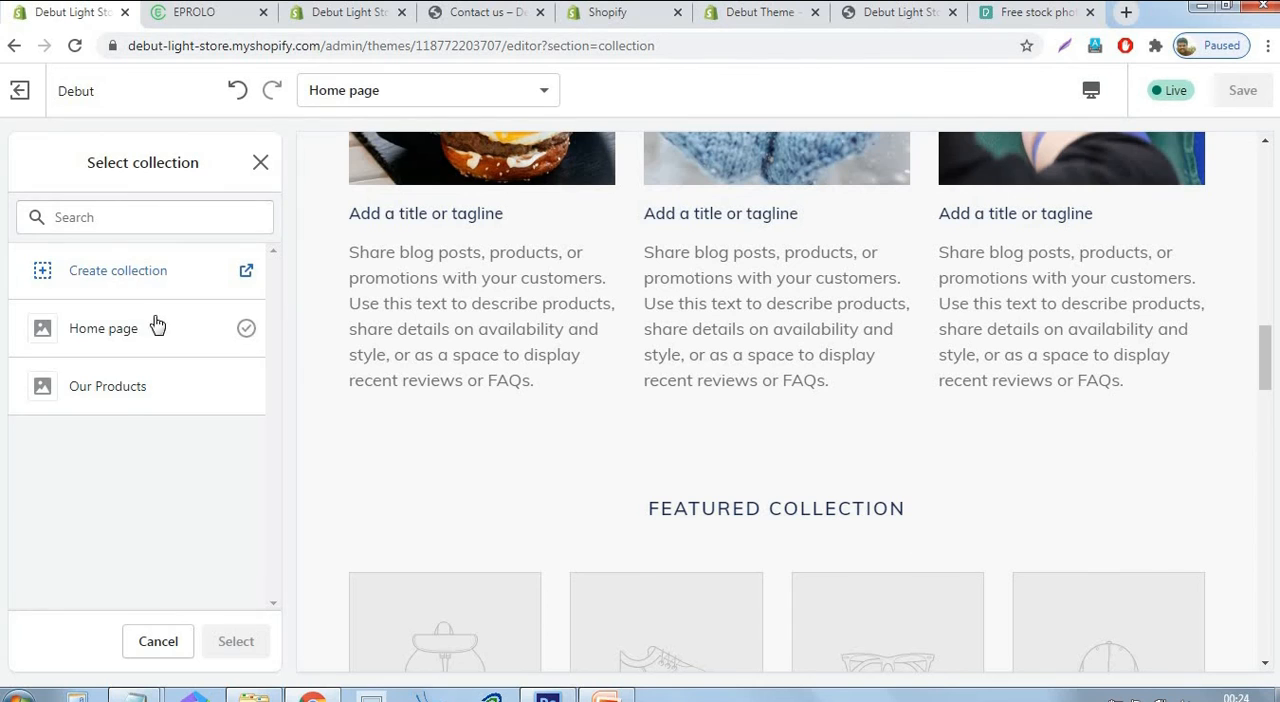
{"action": "left_click", "coordinate": [115, 401]}
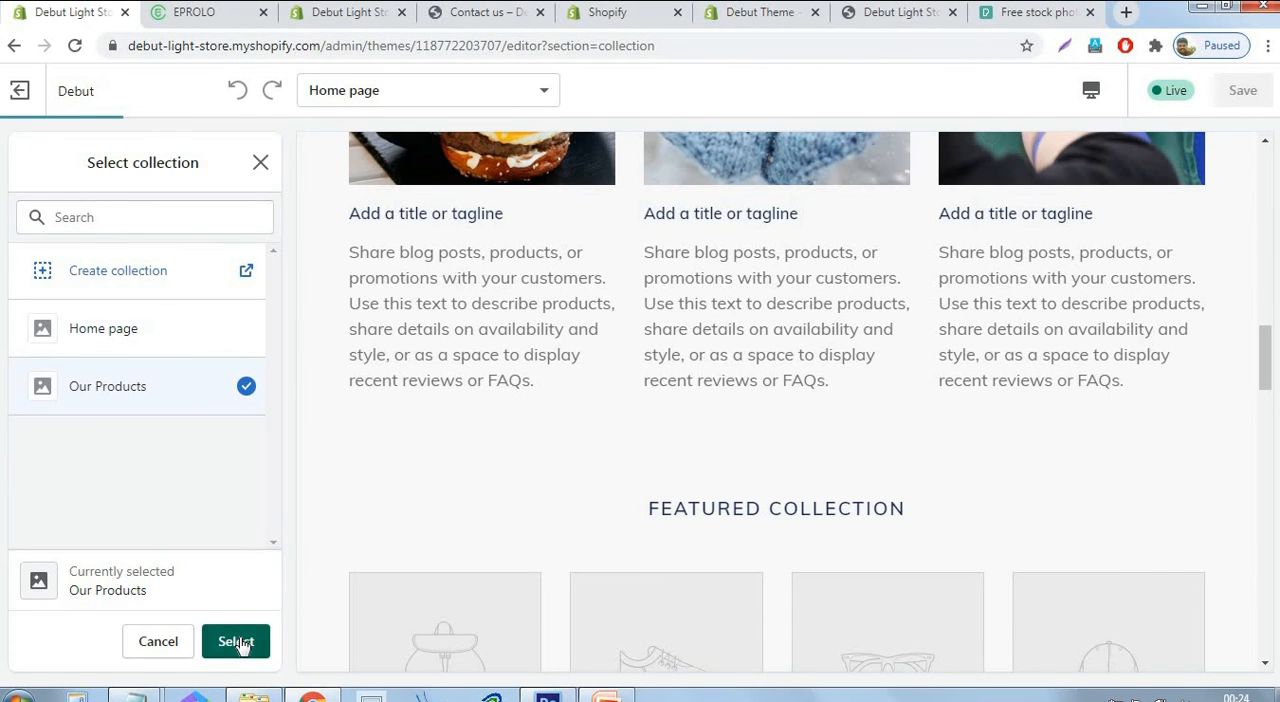
{"action": "left_click", "coordinate": [238, 642]}
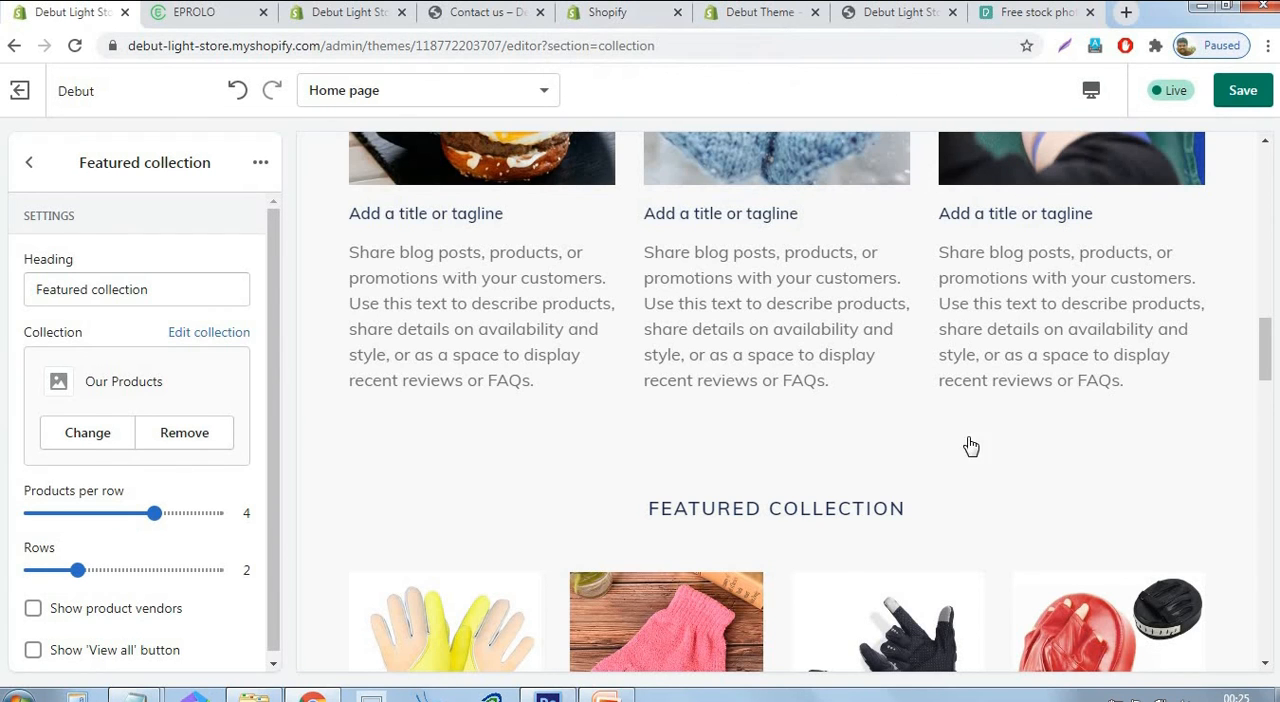
{"action": "scroll", "coordinate": [966, 446], "scroll_direction": "down", "scroll_amount": 4}
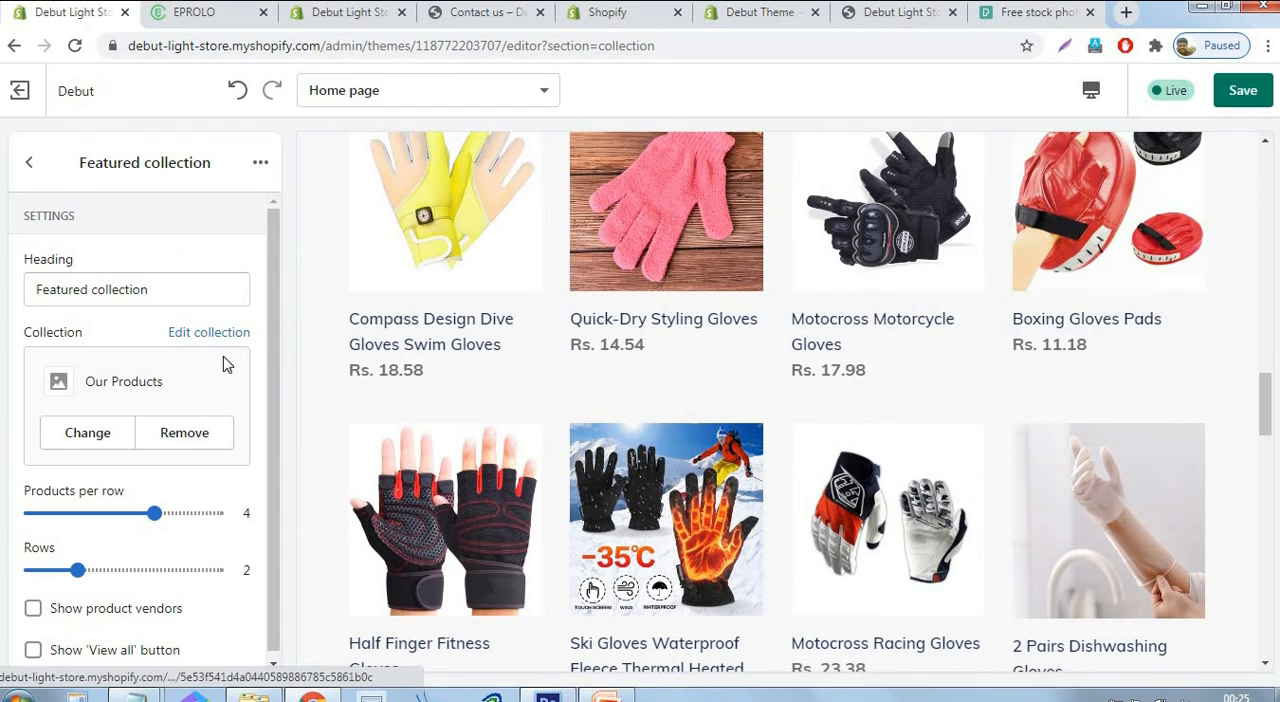
{"action": "left_click", "coordinate": [1256, 98]}
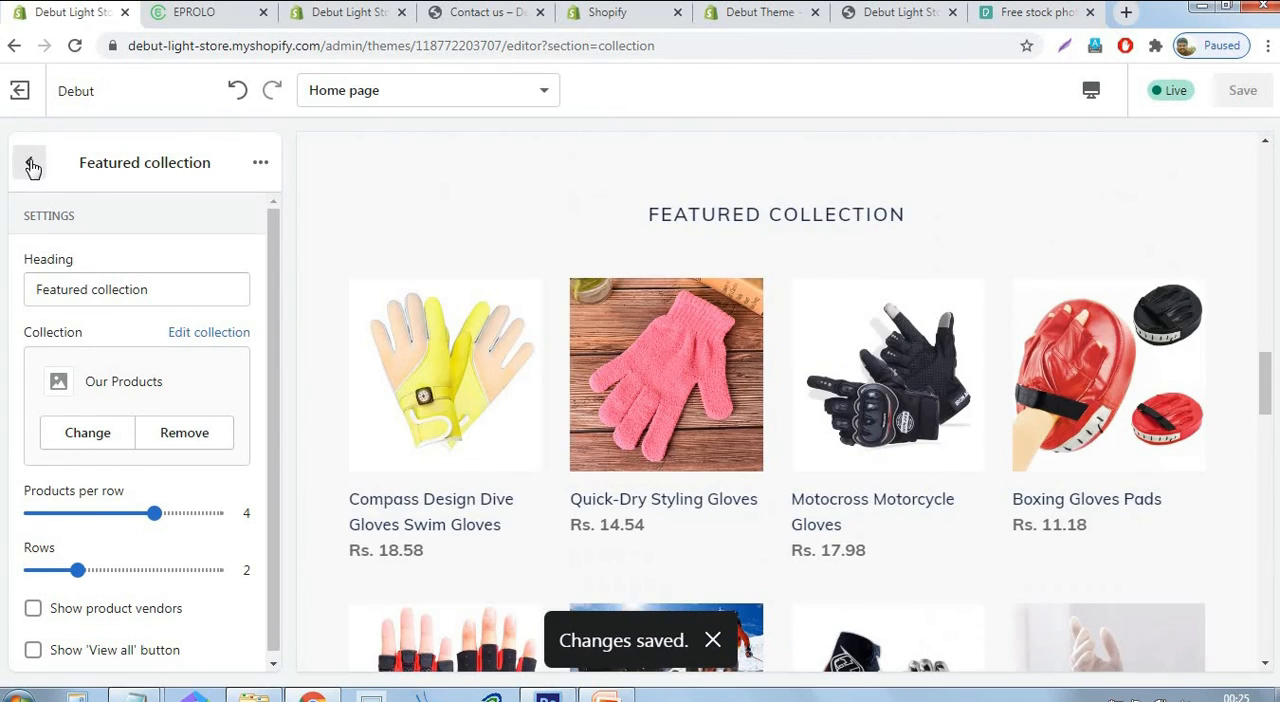
Upload the snowy winter photo of gloved hands from the Logo2 folder as the Image with text overlay section's image.
{"action": "left_click", "coordinate": [32, 166]}
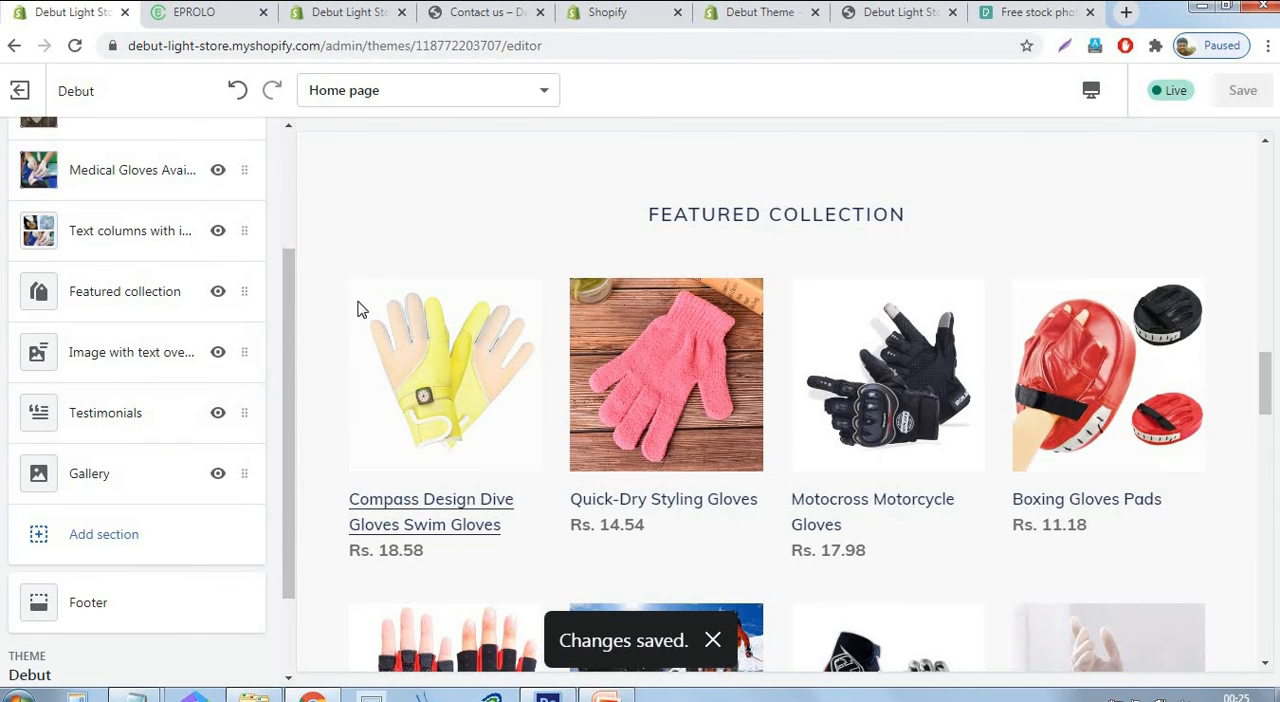
{"action": "scroll", "coordinate": [826, 326], "scroll_direction": "down", "scroll_amount": 5}
{"action": "scroll", "coordinate": [826, 326], "scroll_direction": "down", "scroll_amount": 5}
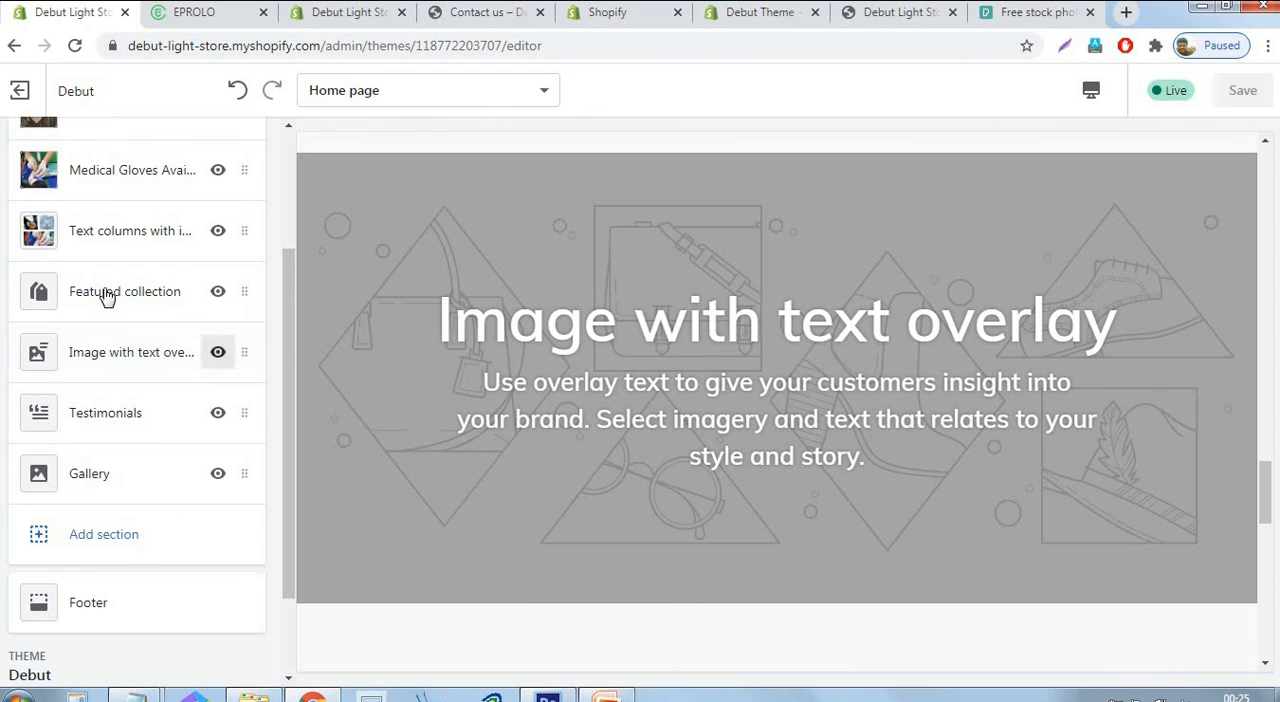
{"action": "left_click", "coordinate": [93, 351]}
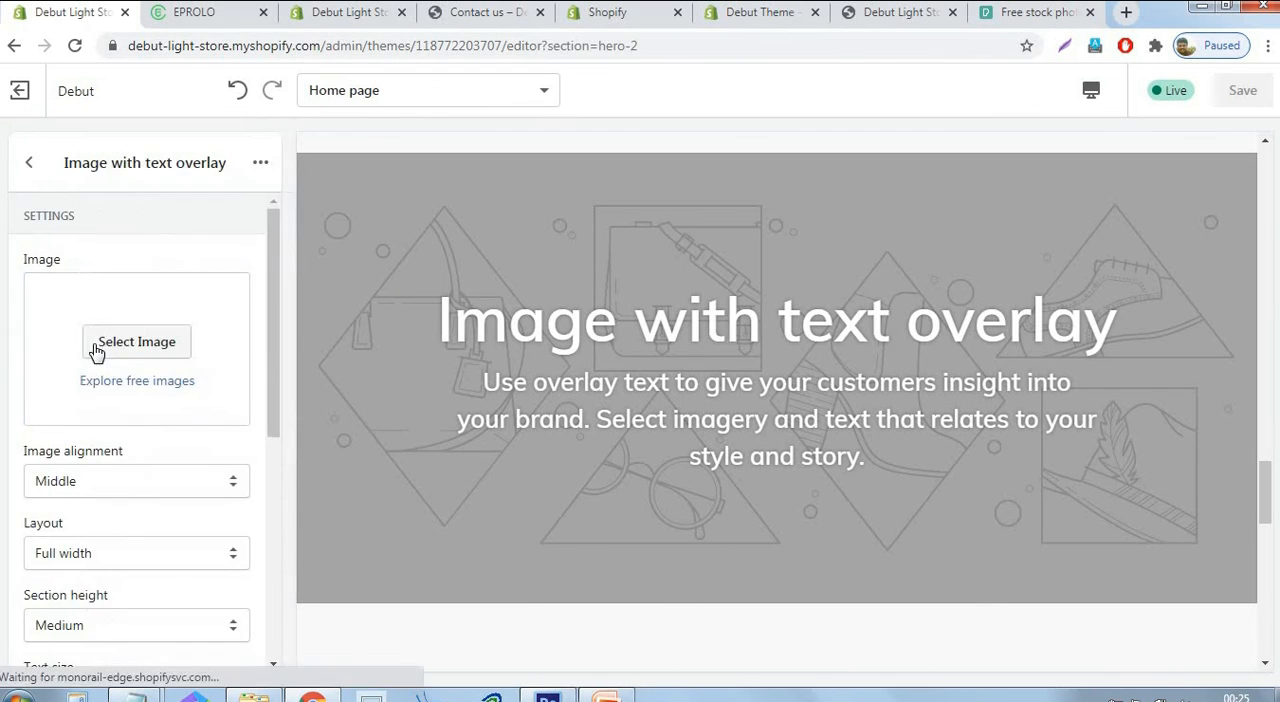
{"action": "left_click", "coordinate": [128, 350]}
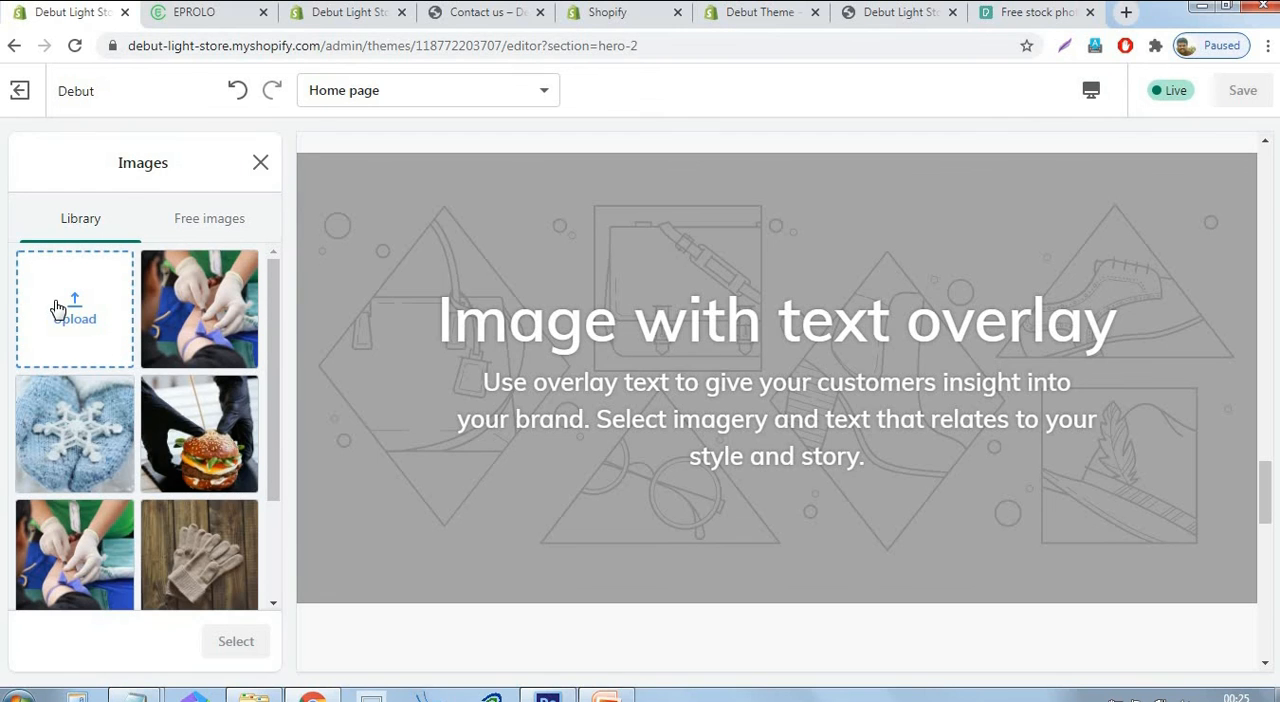
{"action": "left_click", "coordinate": [60, 304]}
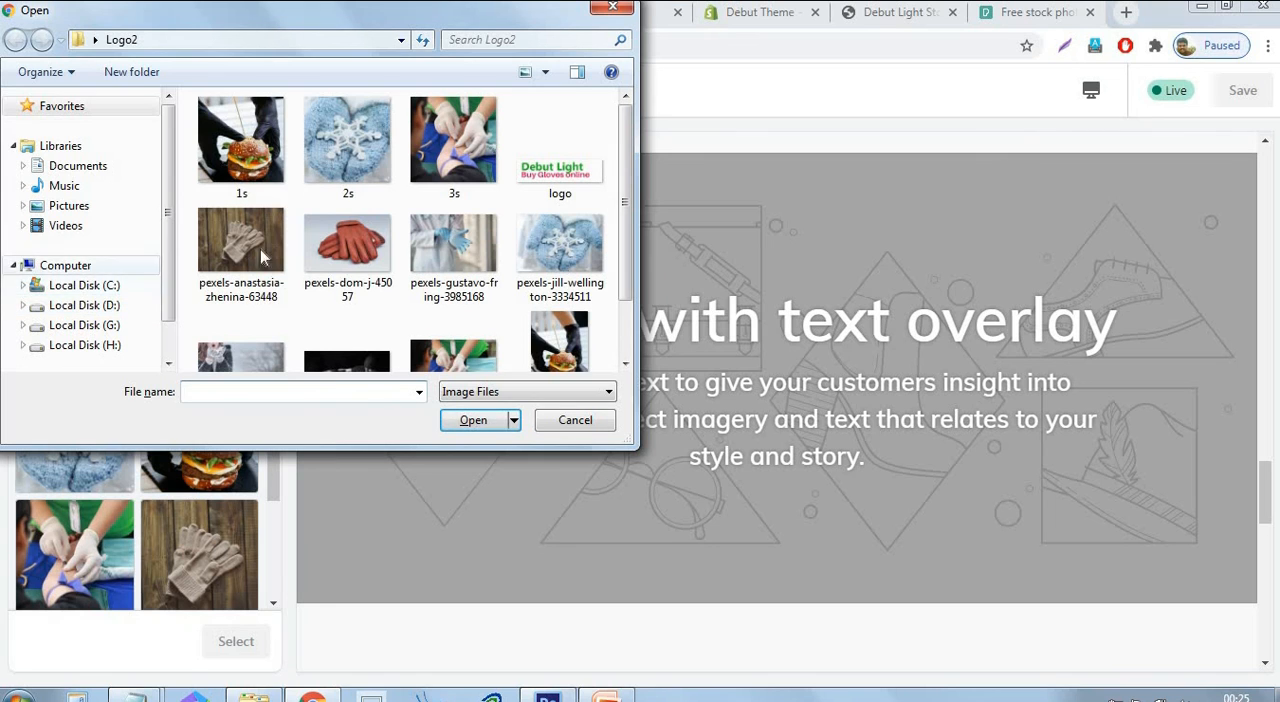
{"action": "left_click", "coordinate": [365, 238]}
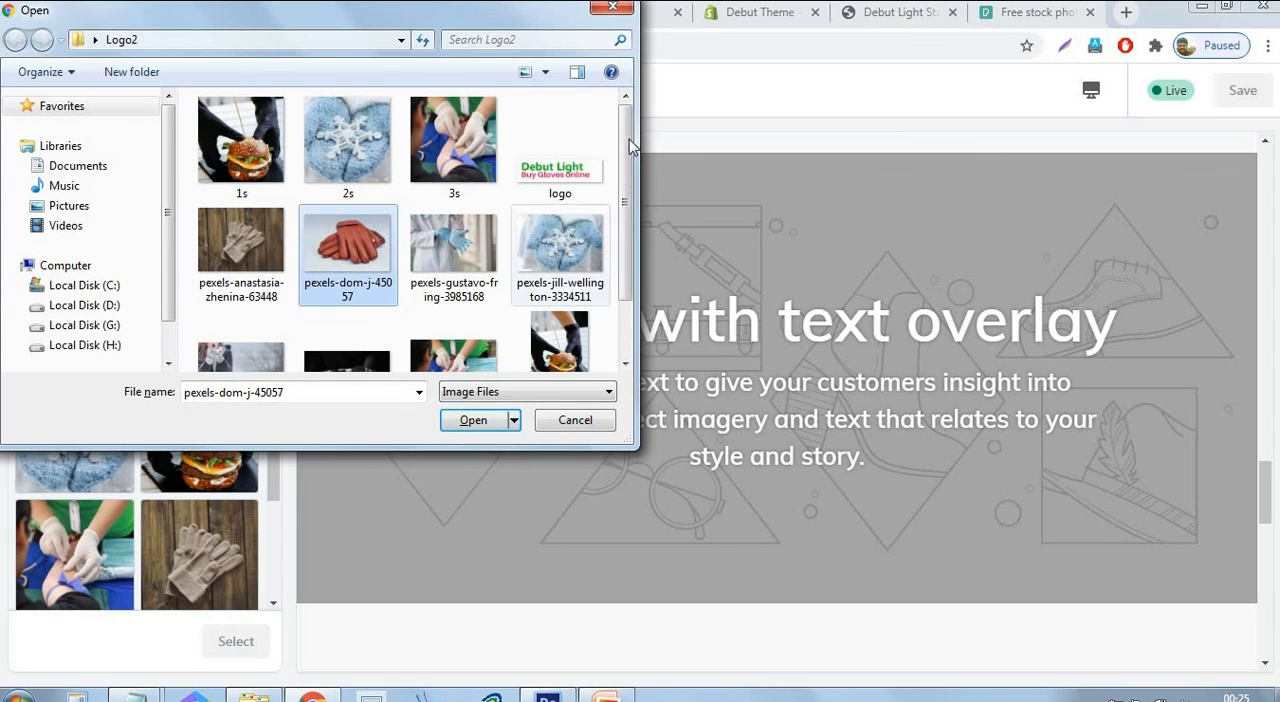
{"action": "left_click_drag", "start_coordinate": [627, 140], "coordinate": [635, 182]}
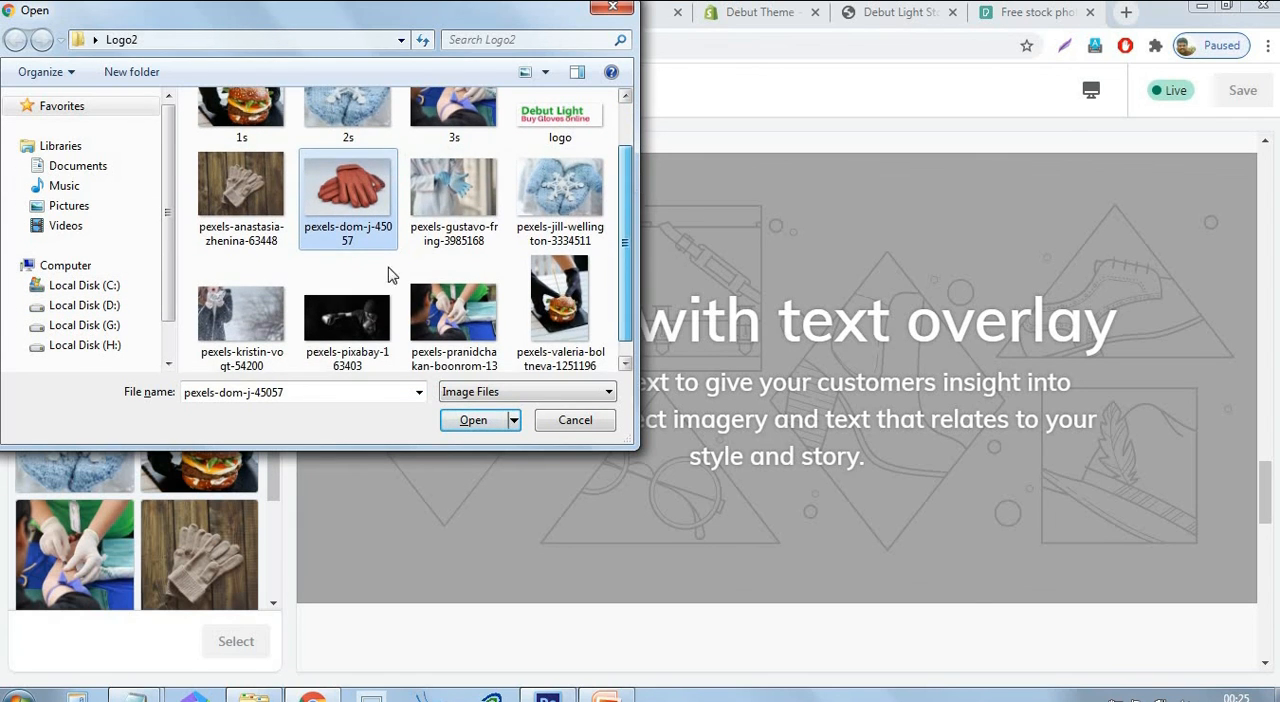
{"action": "left_click", "coordinate": [250, 312]}
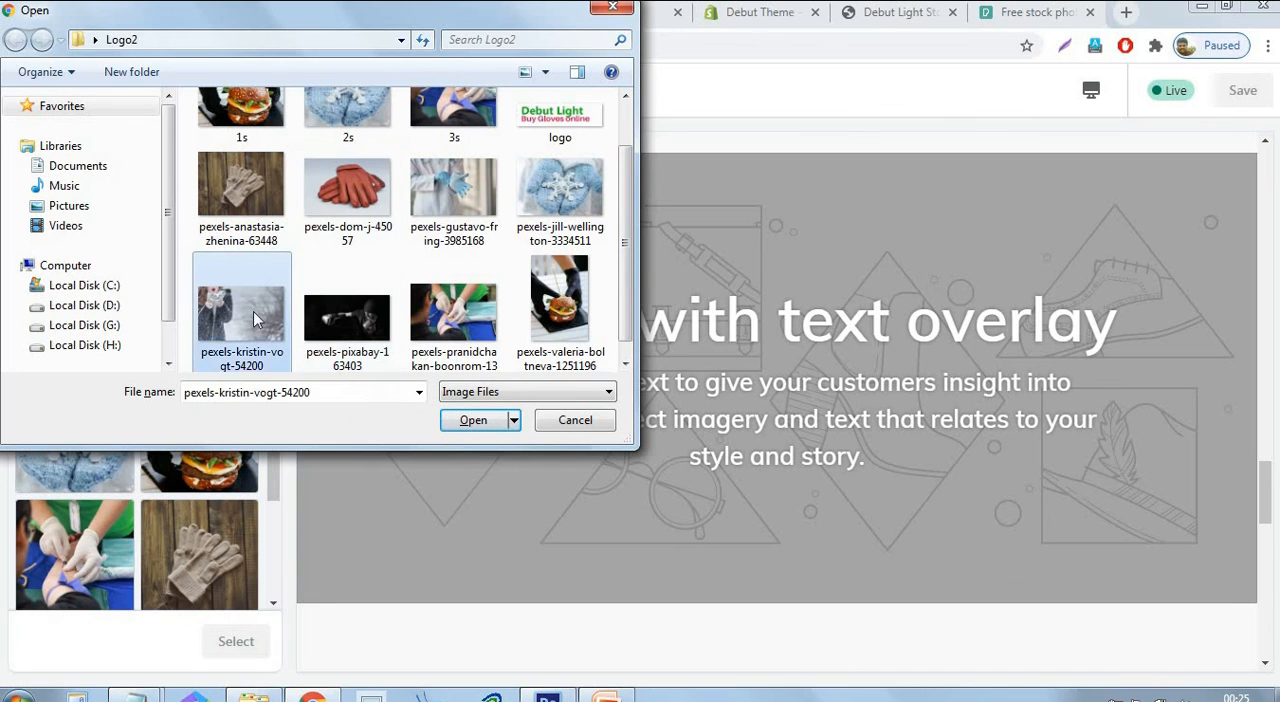
{"action": "left_click", "coordinate": [475, 420]}
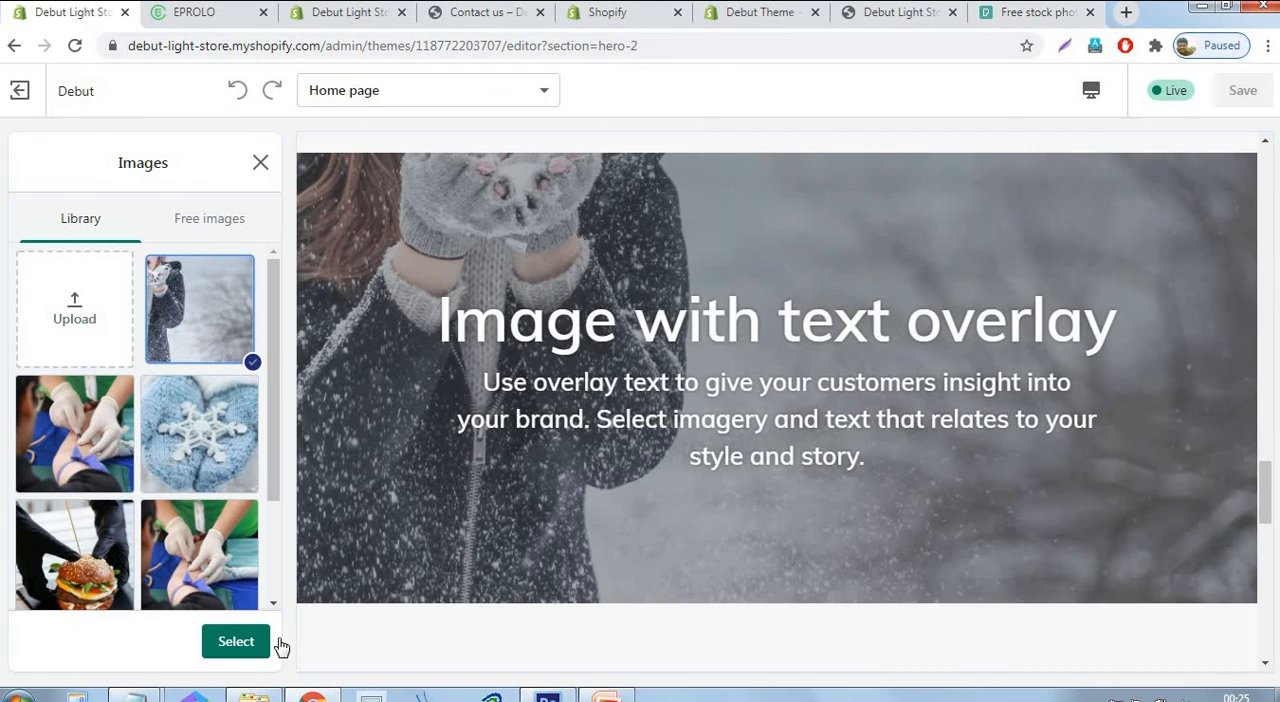
{"action": "left_click", "coordinate": [240, 645]}
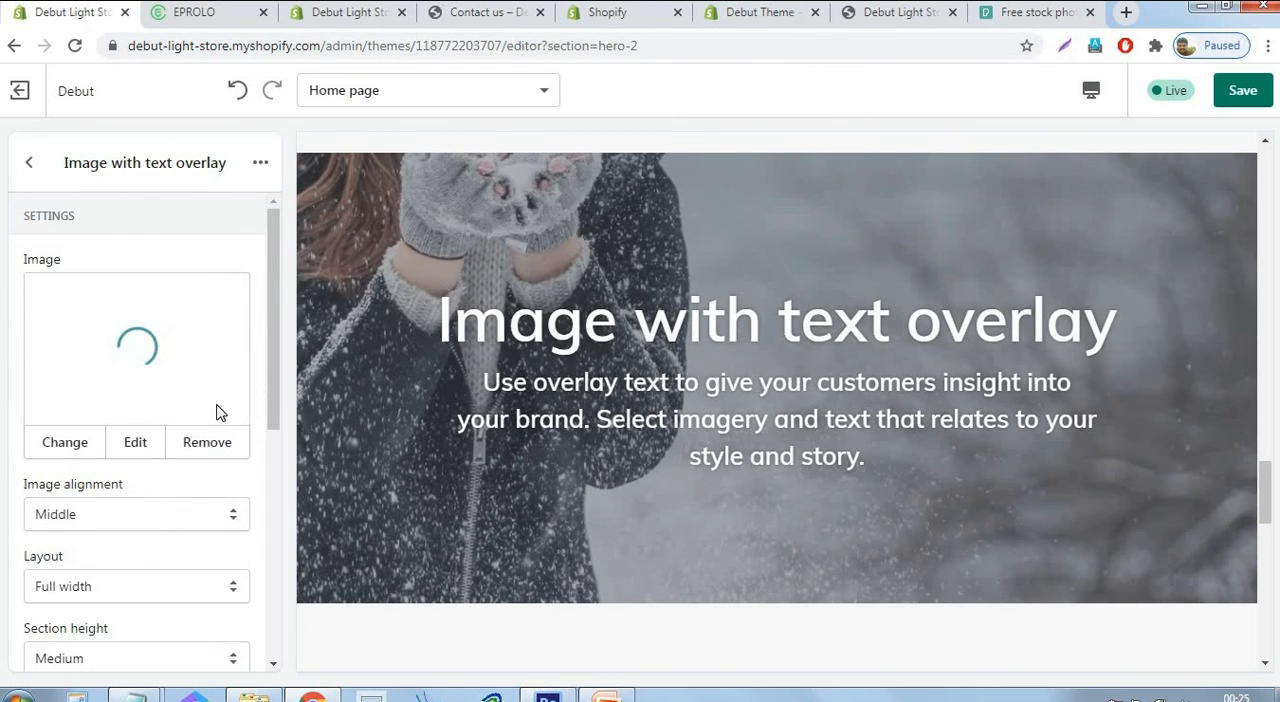
Set the image overlay section's heading to "Fast Delivery & 24/7 Support", save, and return to the section list.
{"action": "scroll", "coordinate": [218, 410], "scroll_direction": "down", "scroll_amount": 1}
{"action": "scroll", "coordinate": [168, 600], "scroll_direction": "down", "scroll_amount": 2}
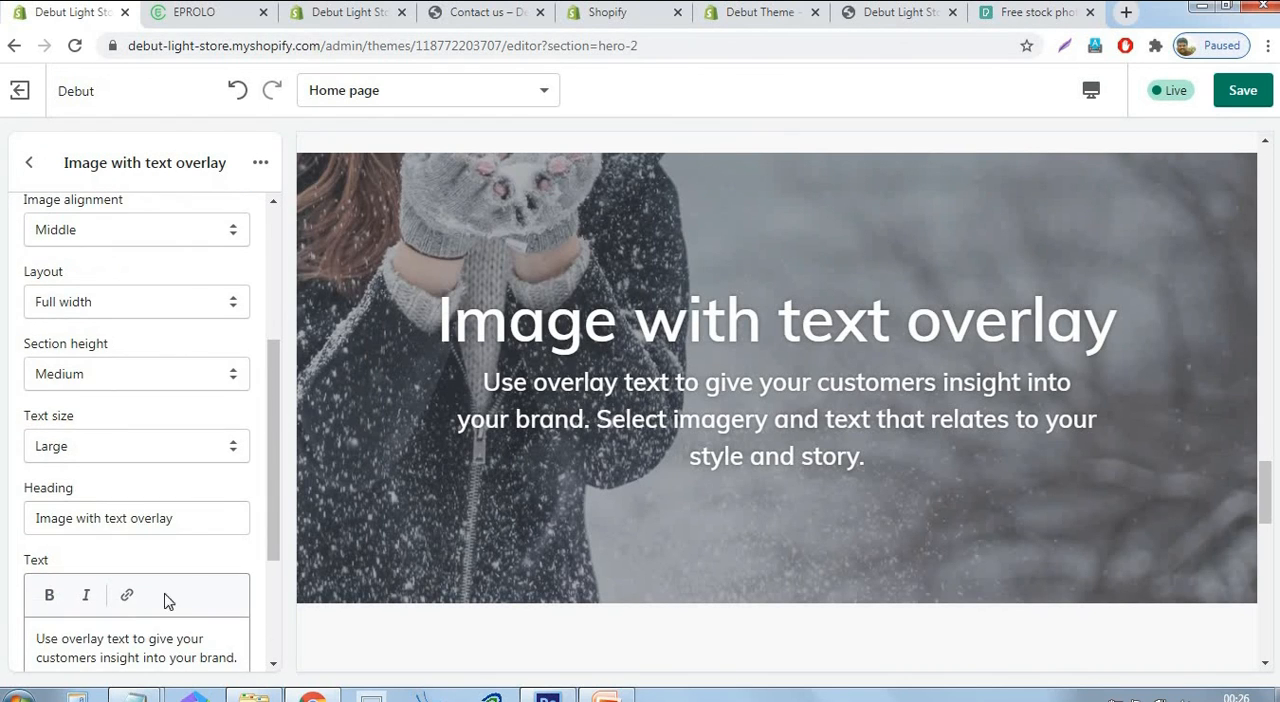
{"action": "left_click_drag", "start_coordinate": [213, 514], "coordinate": [5, 536]}
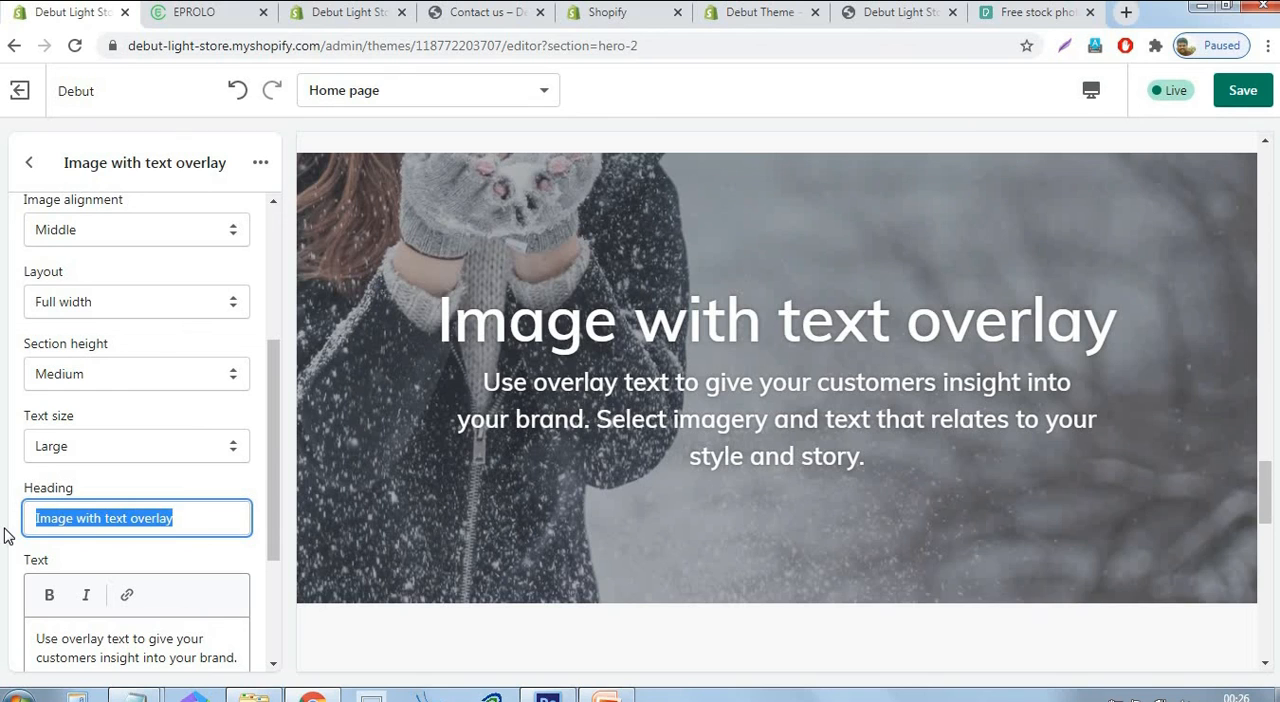
{"action": "type", "text": "Fast"}
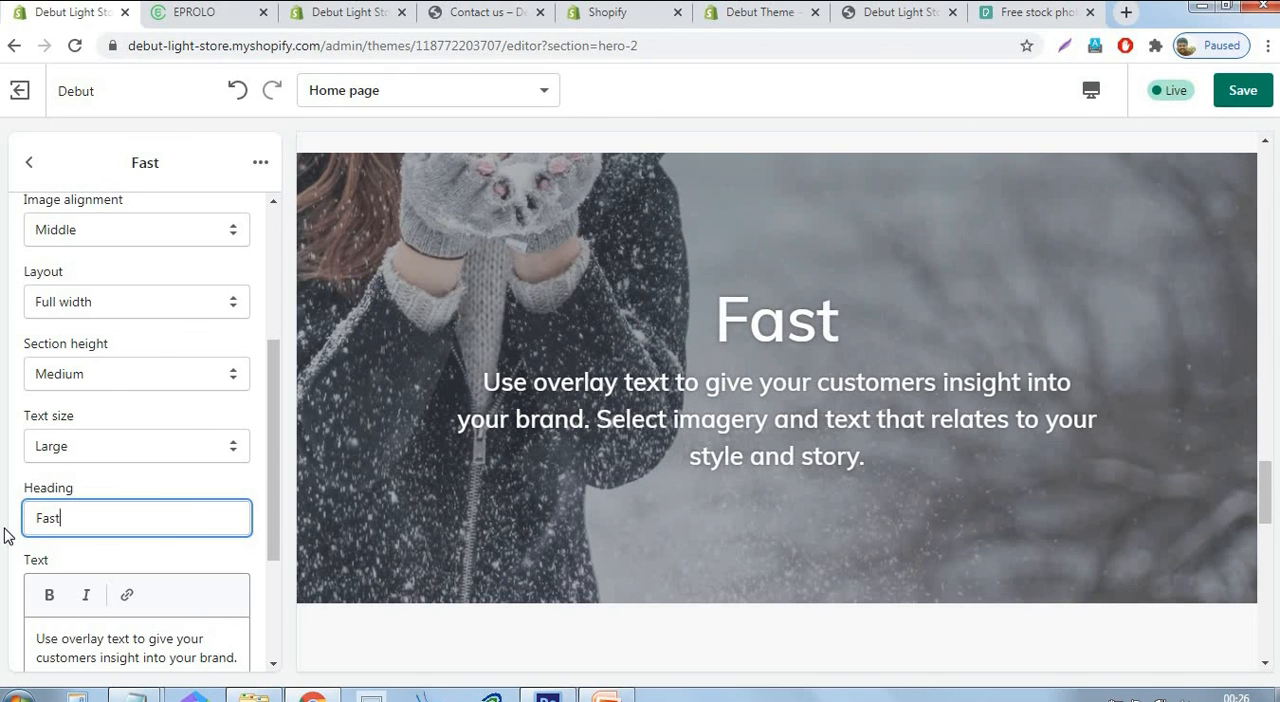
{"action": "type", "text": " Deli"}
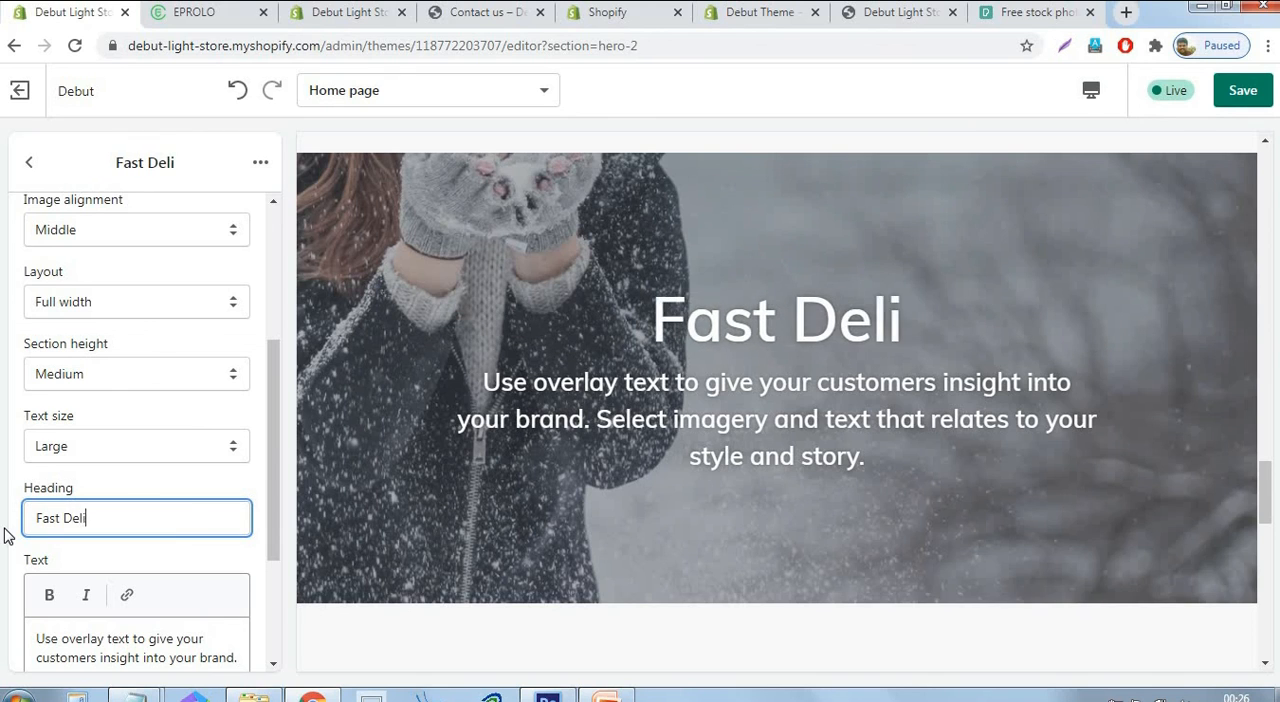
{"action": "type", "text": "very"}
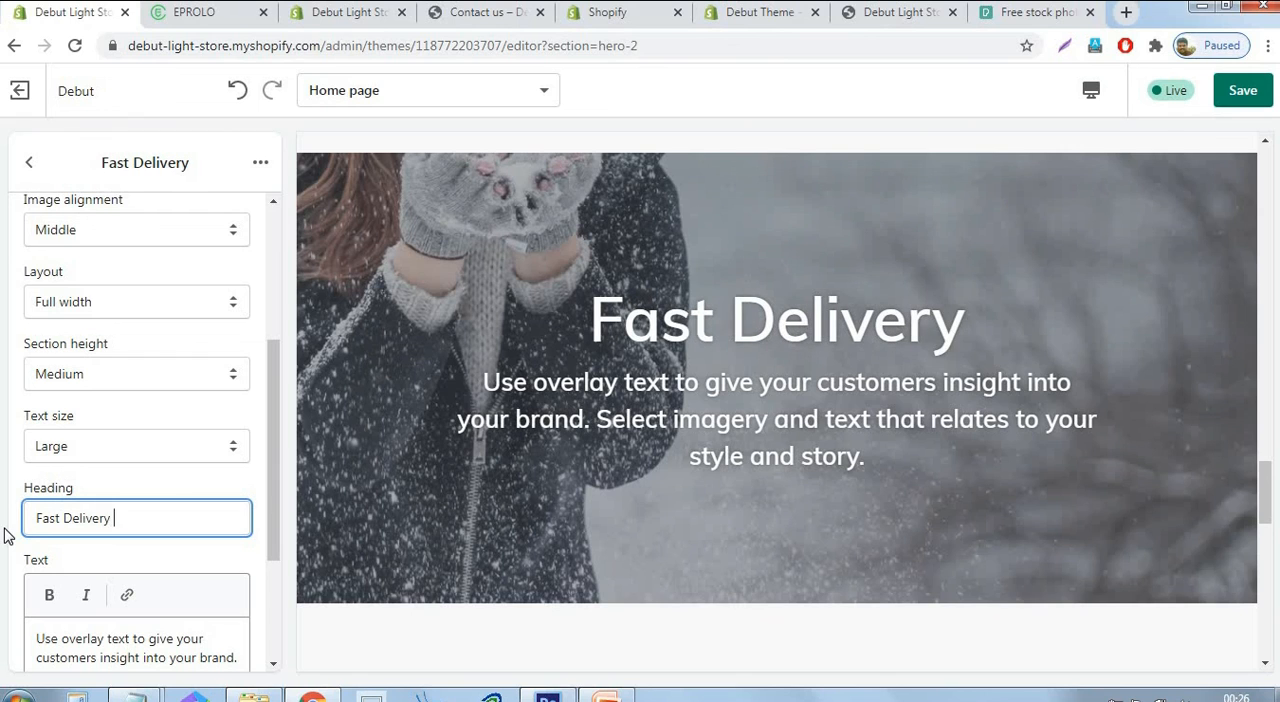
{"action": "type", "text": " & "}
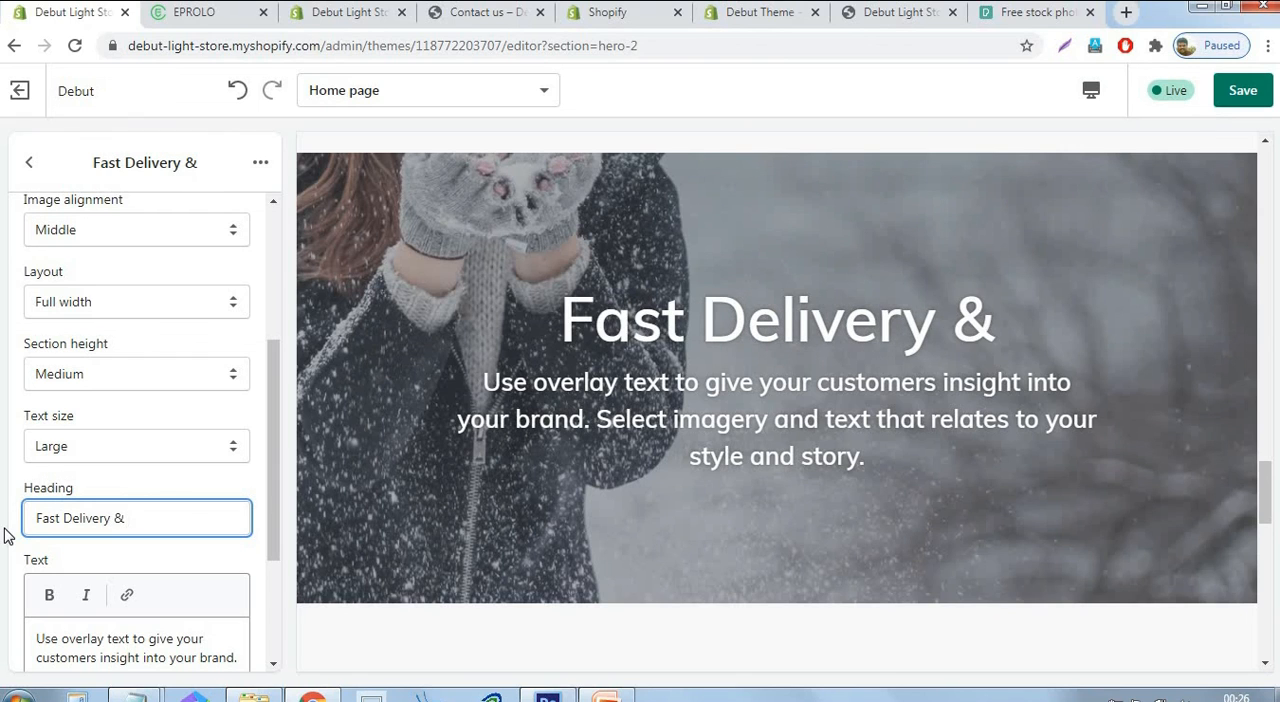
{"action": "type", "text": "24"}
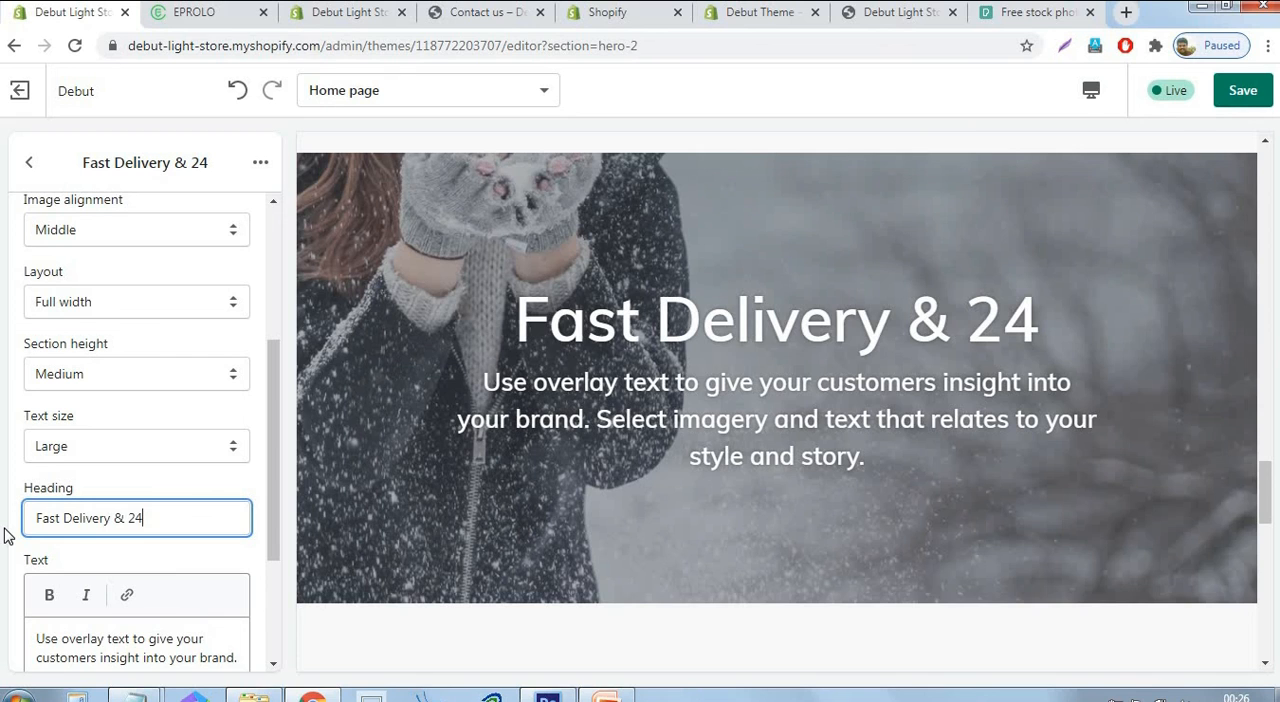
{"action": "type", "text": "/7 "}
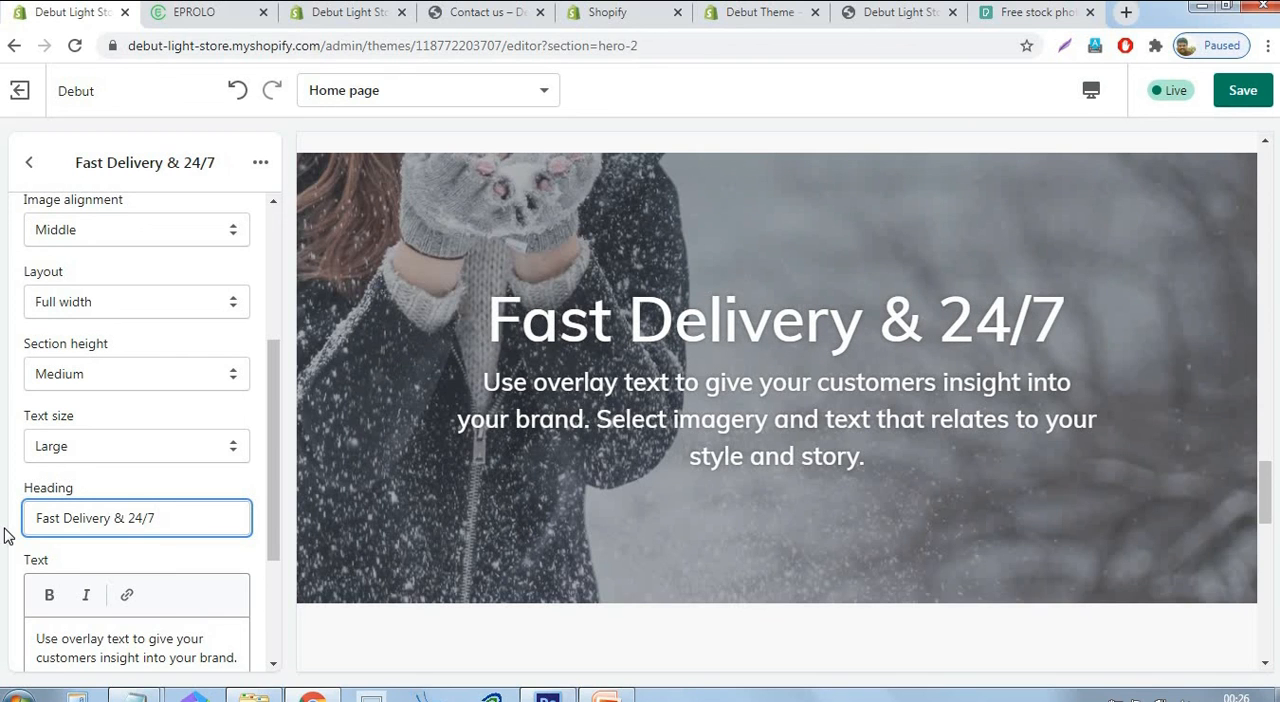
{"action": "type", "text": "Support"}
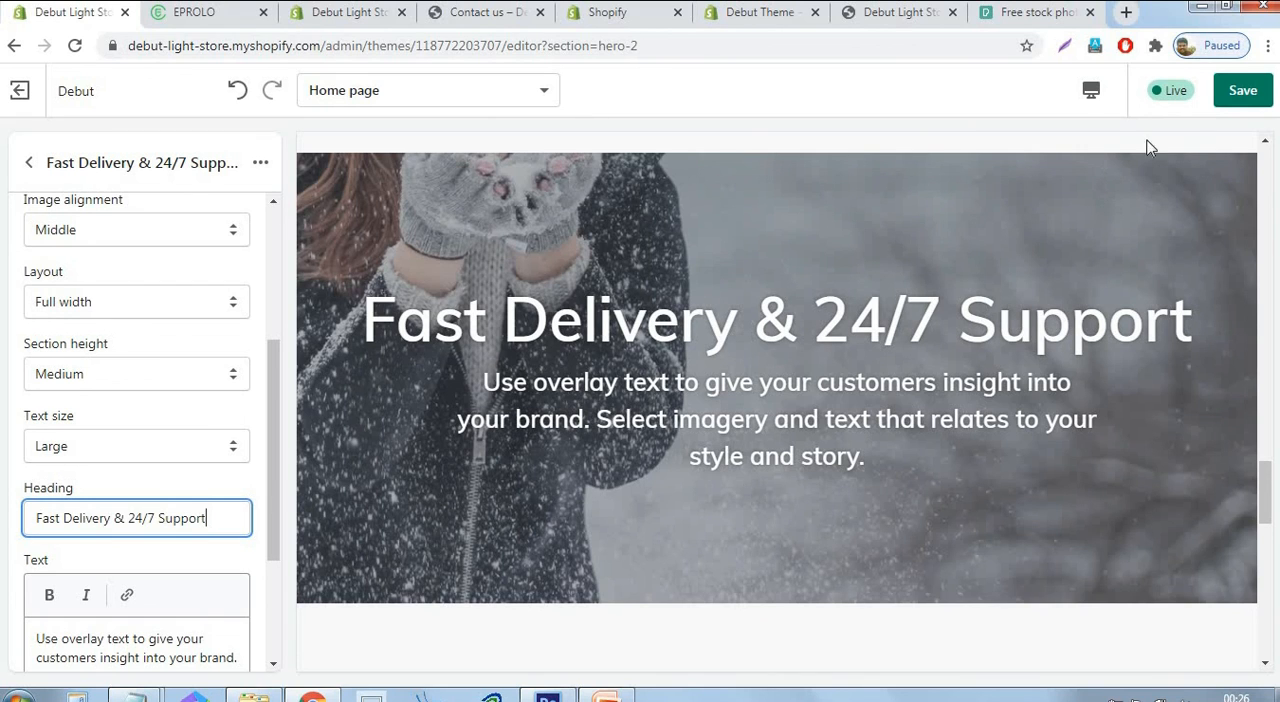
{"action": "left_click", "coordinate": [1243, 90]}
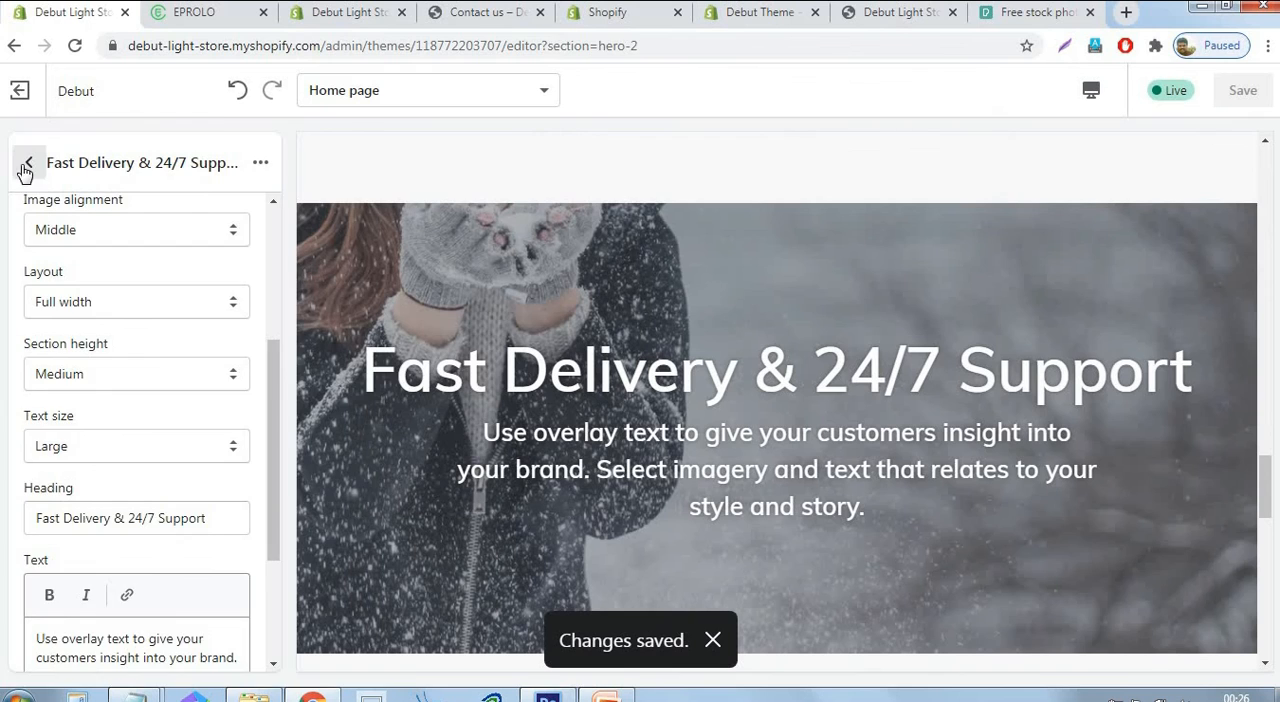
{"action": "left_click", "coordinate": [29, 162]}
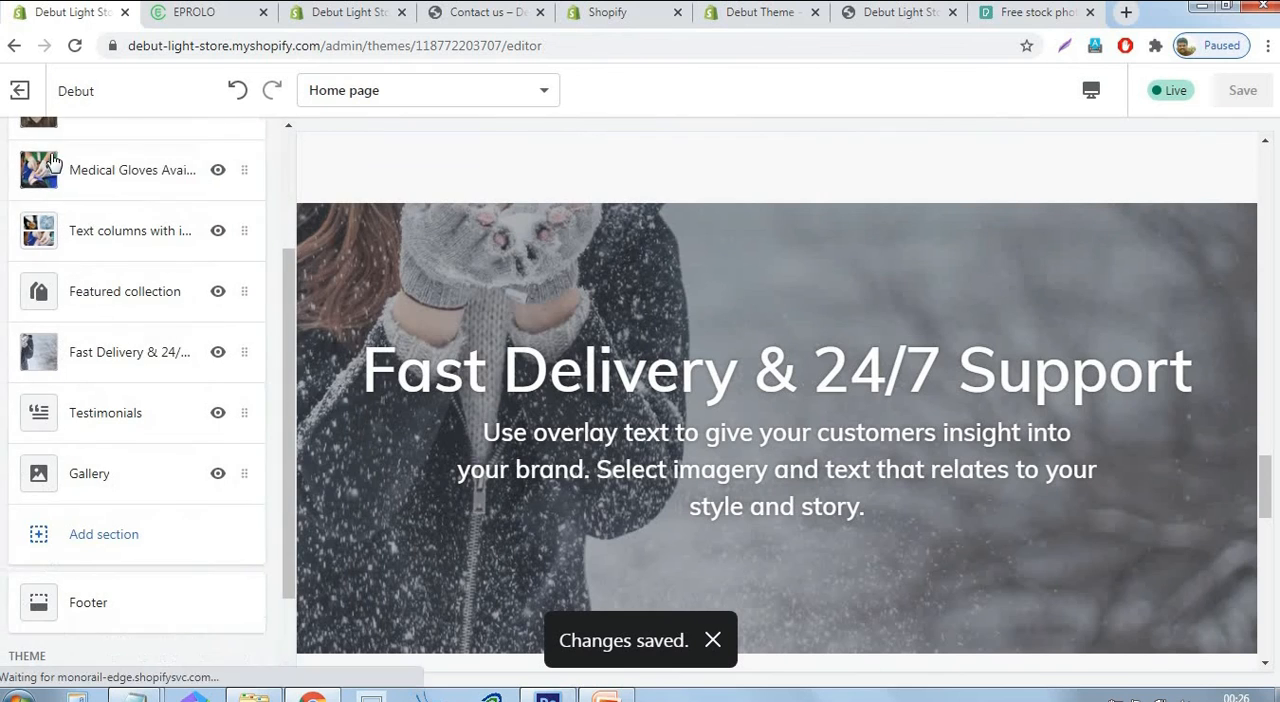
Examine the text and author fields of the first testimonial in the Testimonials section.
{"action": "left_click", "coordinate": [128, 422]}
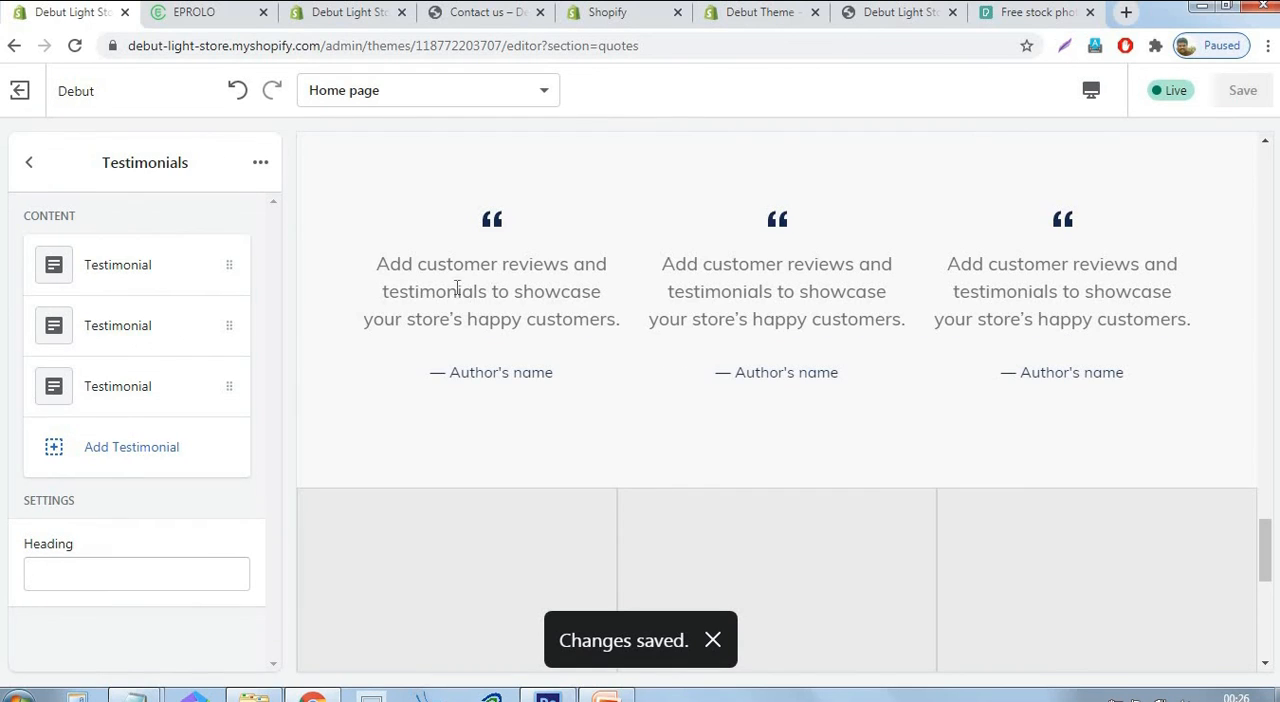
{"action": "left_click", "coordinate": [143, 277]}
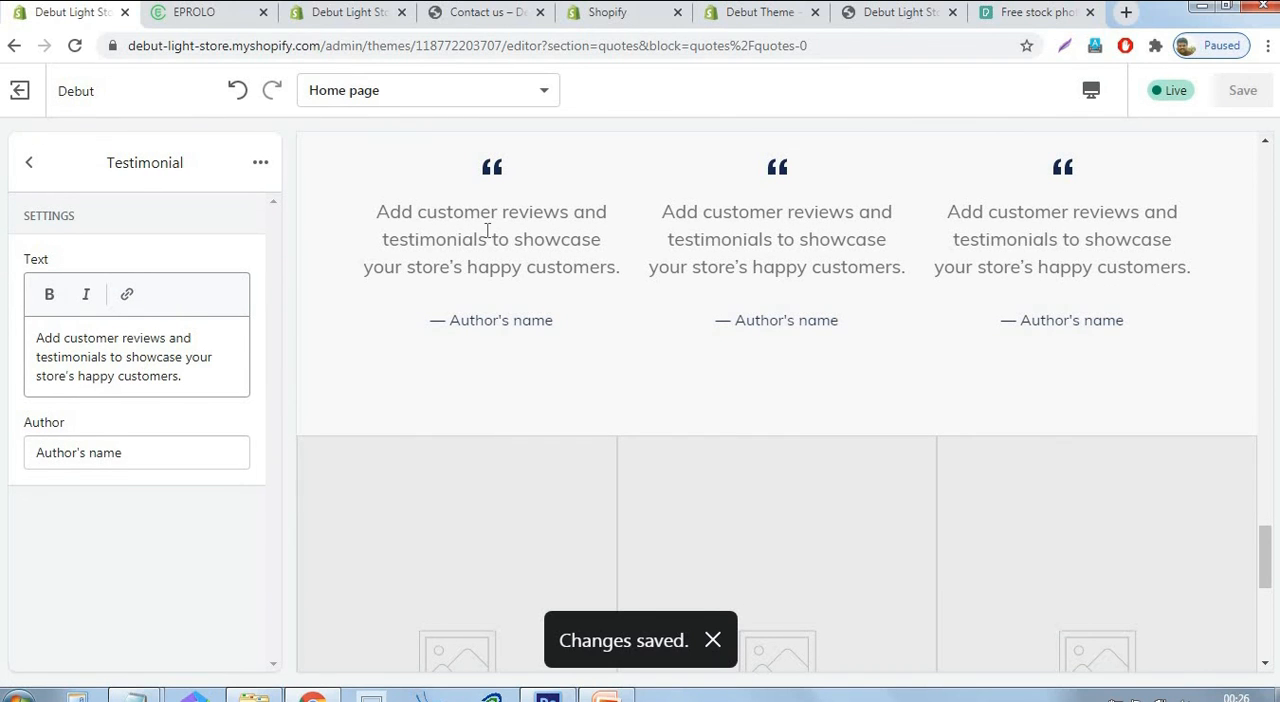
{"action": "left_click", "coordinate": [141, 451]}
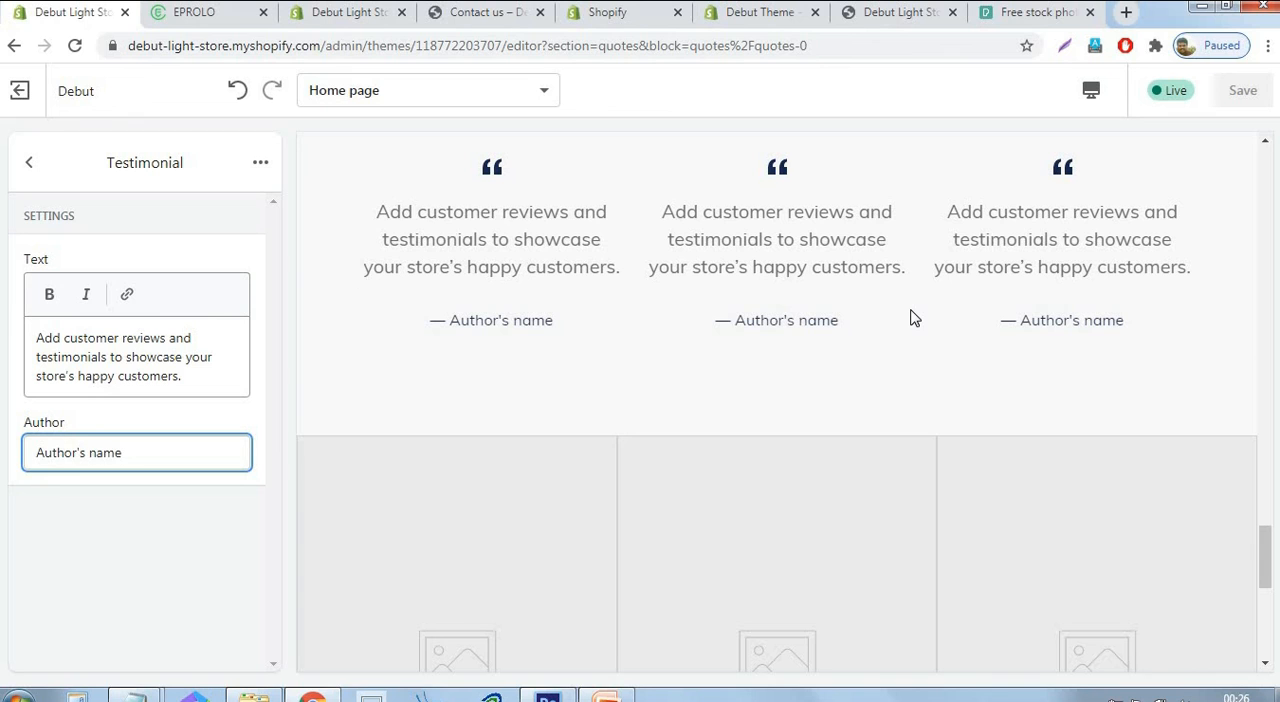
{"action": "left_click", "coordinate": [29, 162]}
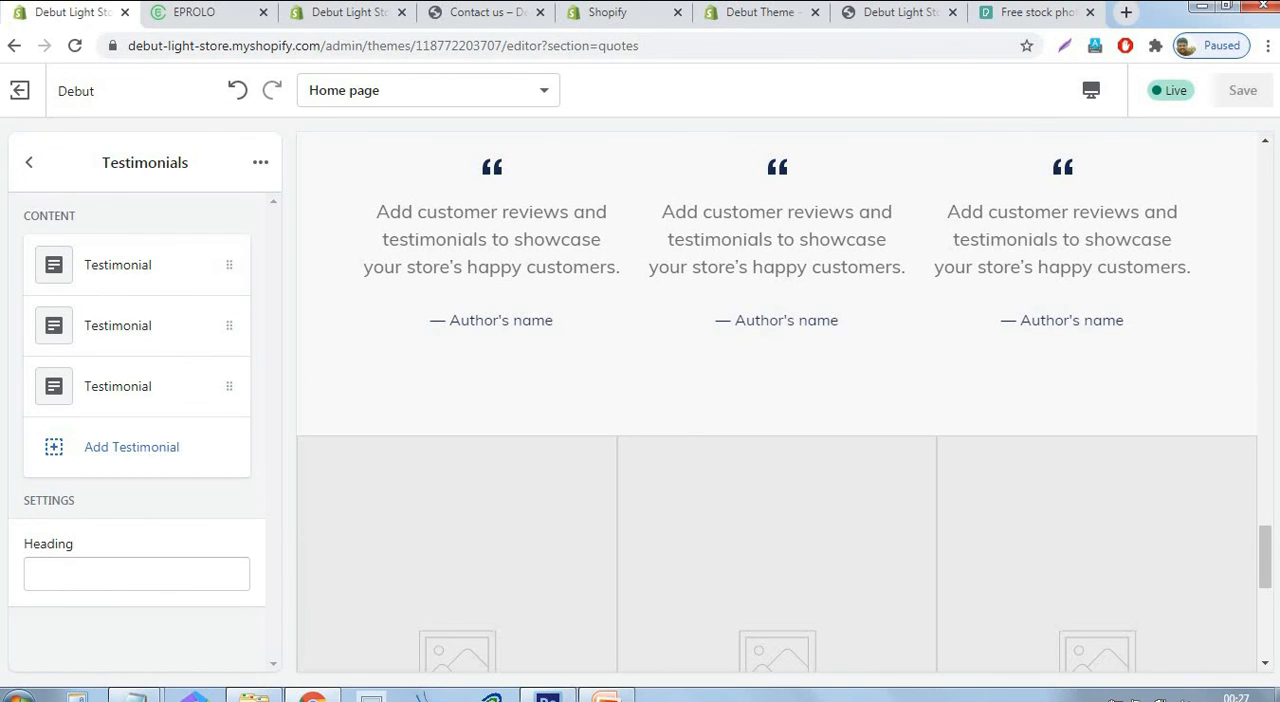
{"action": "left_click", "coordinate": [29, 162]}
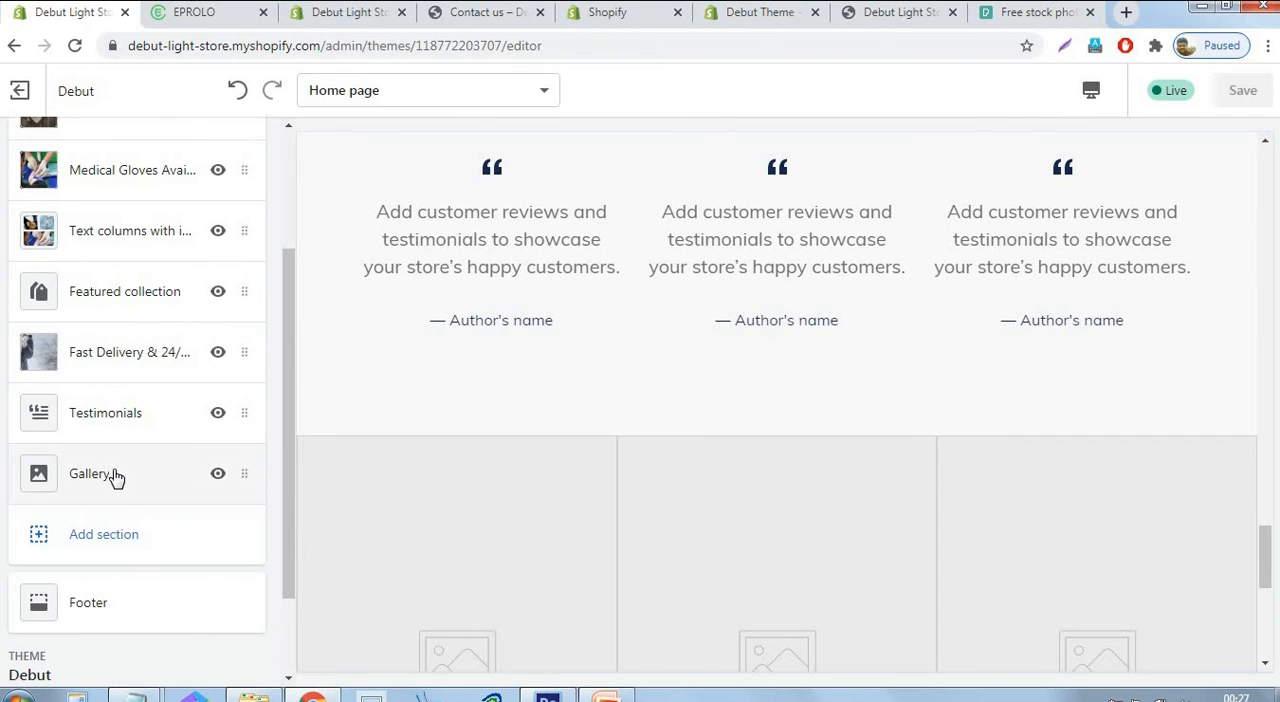
Assign the library photo of black gloves holding a burger to the first image of the Gallery section.
{"action": "left_click", "coordinate": [100, 474]}
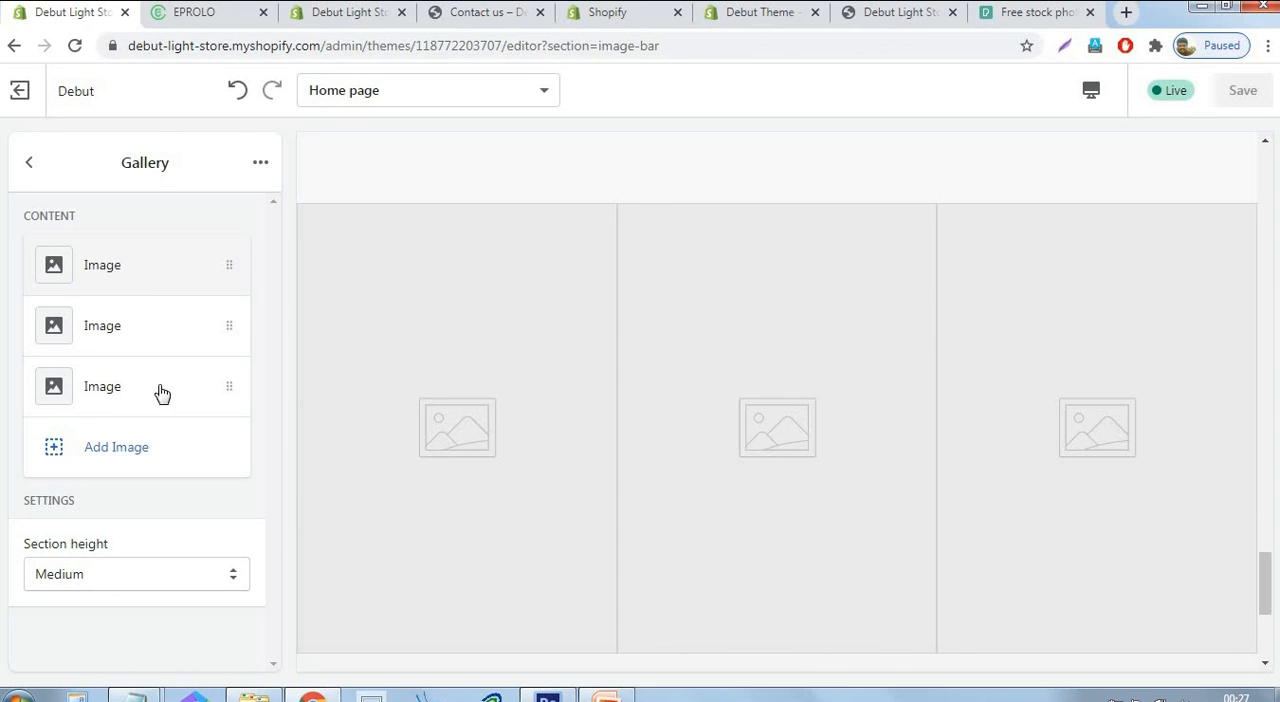
{"action": "left_click", "coordinate": [146, 280]}
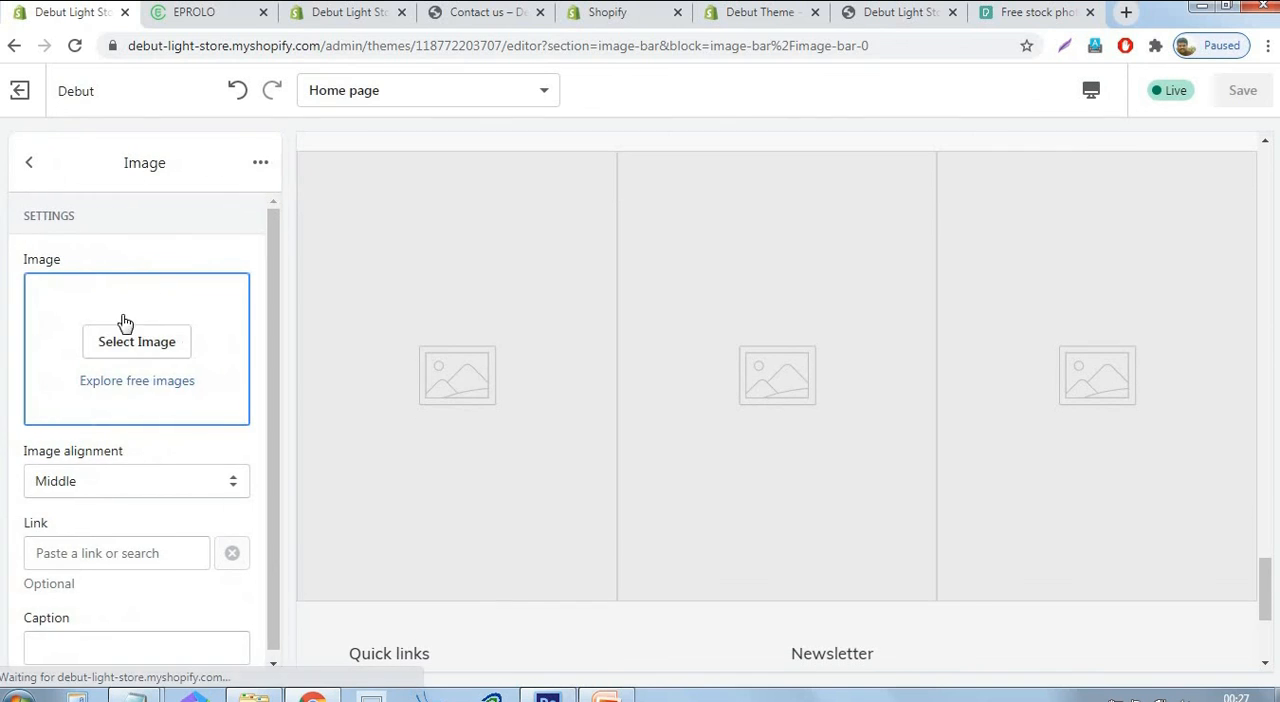
{"action": "left_click", "coordinate": [146, 343]}
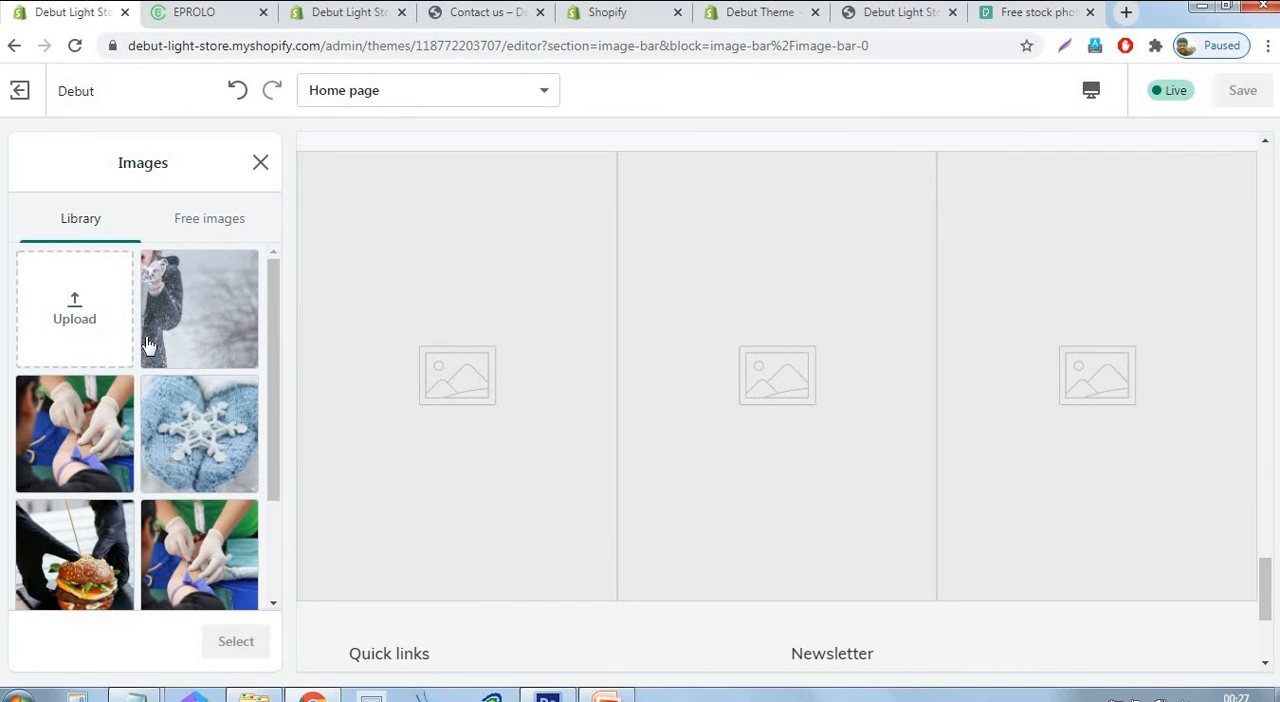
{"action": "left_click", "coordinate": [43, 587]}
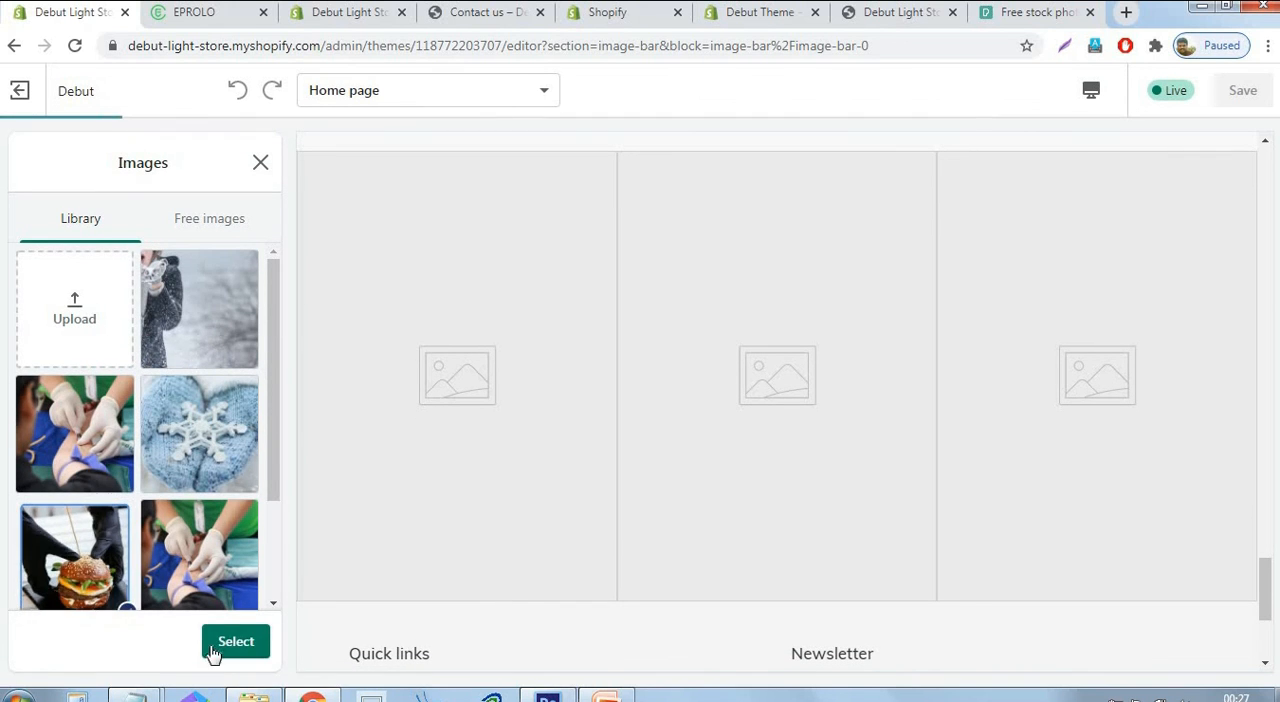
{"action": "left_click", "coordinate": [218, 641]}
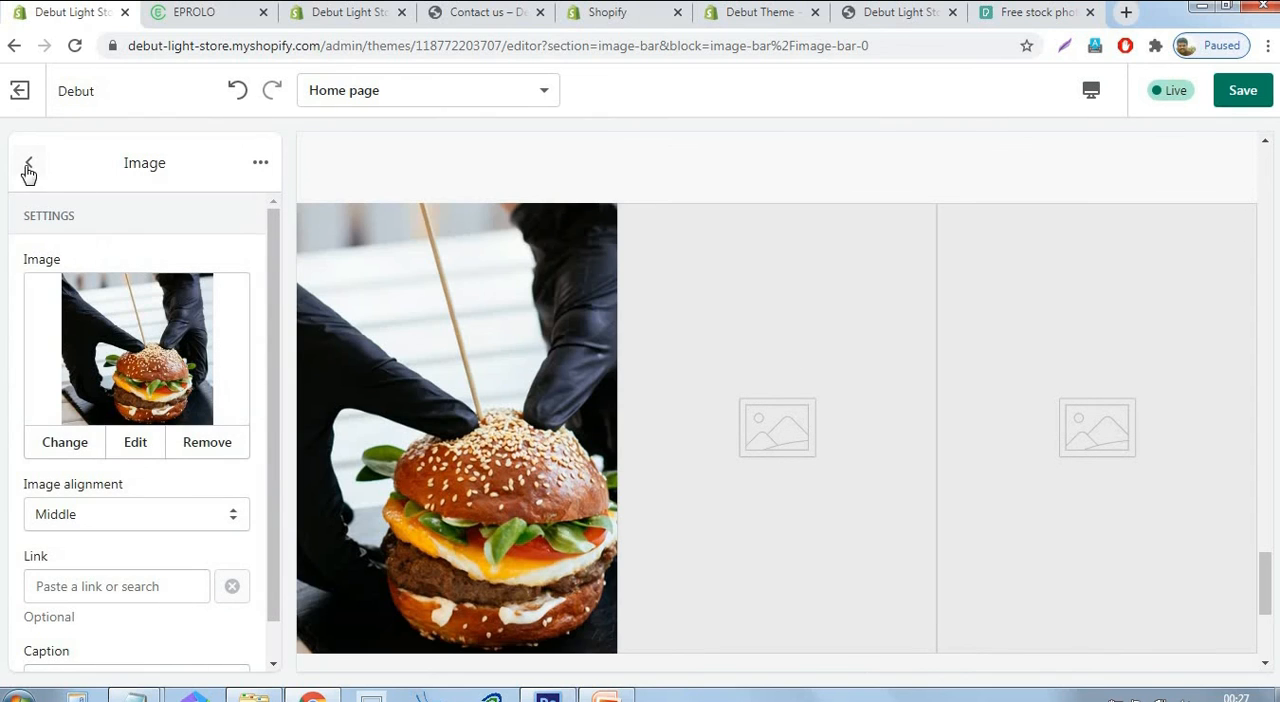
{"action": "left_click", "coordinate": [29, 162]}
Assign the library photo of blue mittens with a snowflake to the Gallery section's second image.
{"action": "left_click", "coordinate": [97, 335]}
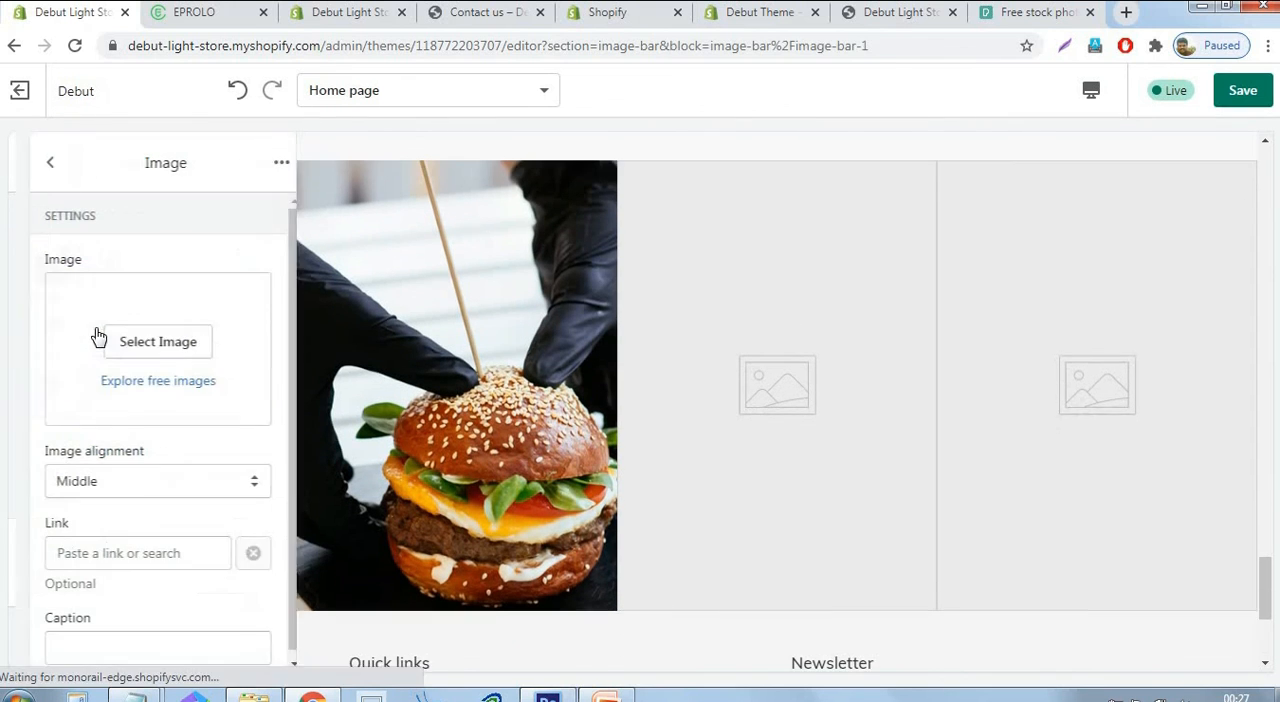
{"action": "left_click", "coordinate": [130, 352]}
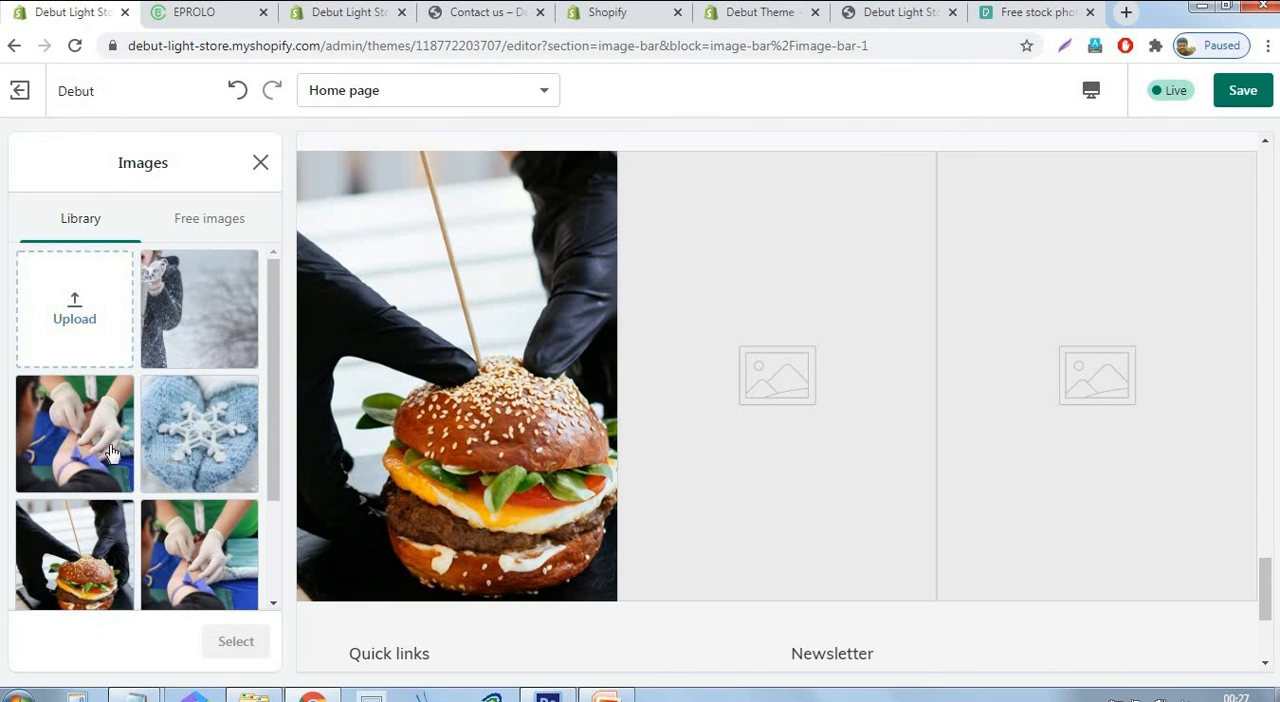
{"action": "left_click", "coordinate": [200, 438]}
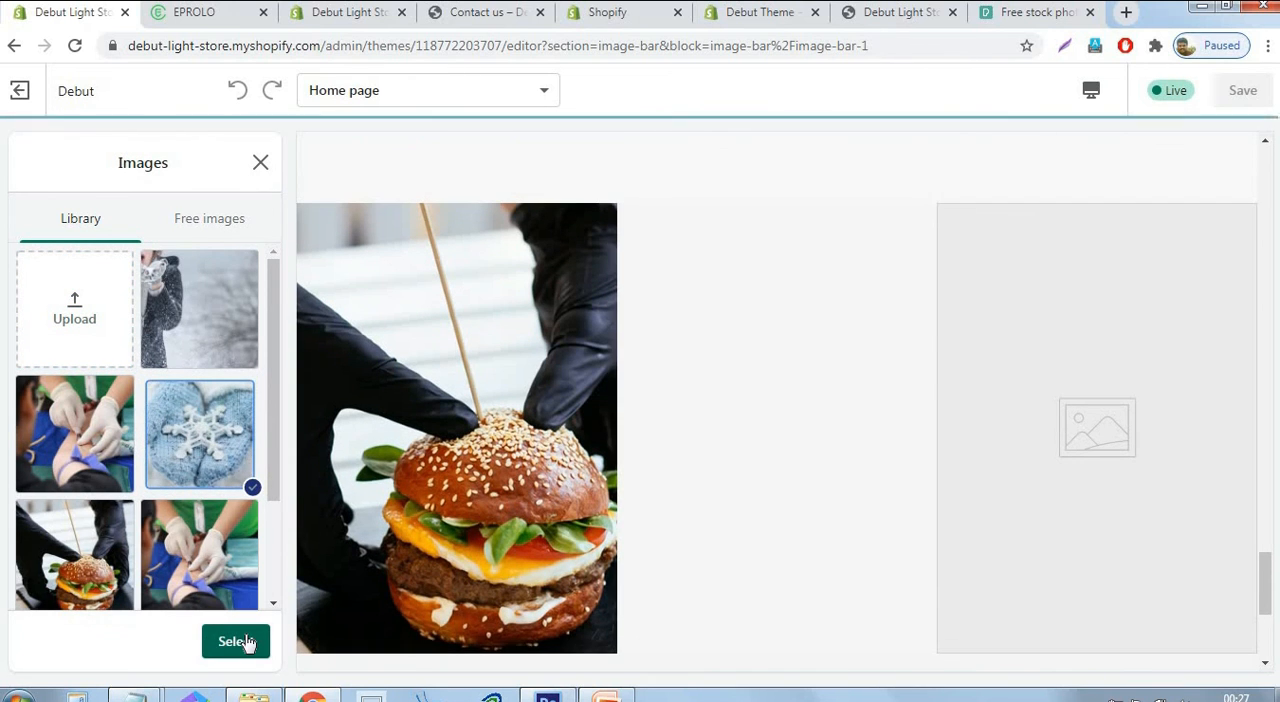
{"action": "left_click", "coordinate": [245, 640]}
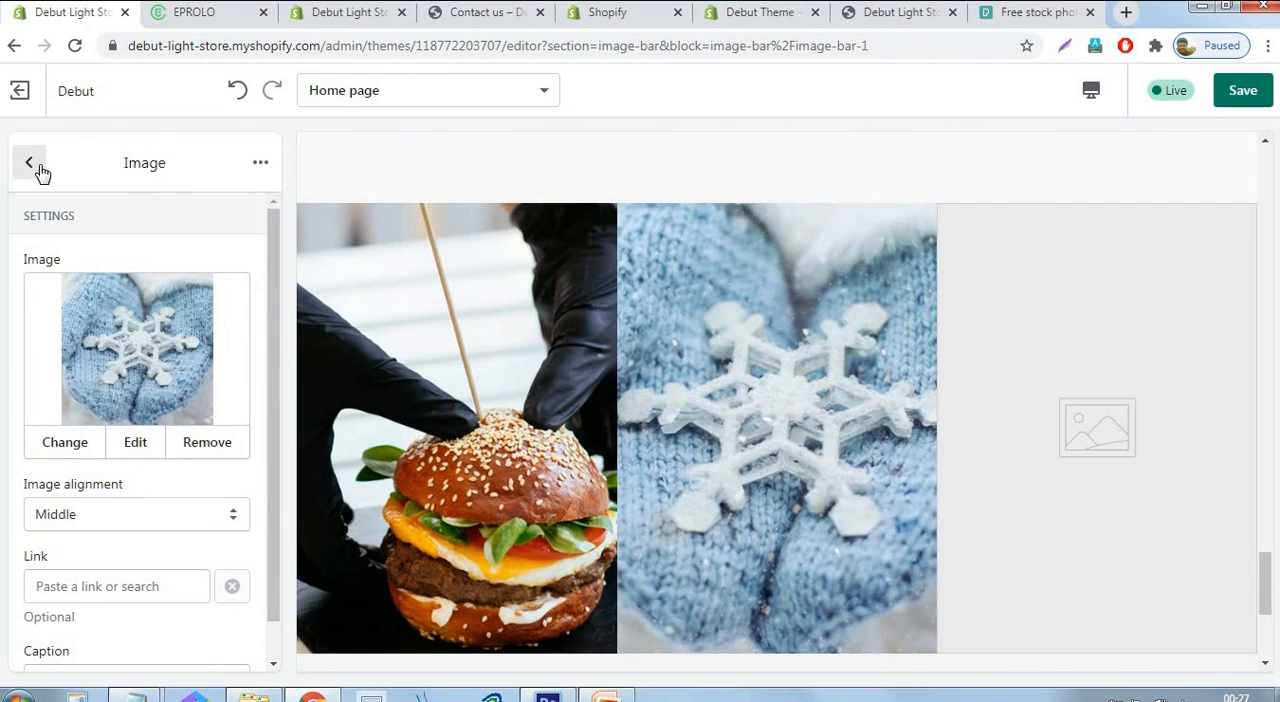
Assign the library photo of white medical gloves to the Gallery section's third image, save, and return to the section list.
{"action": "left_click", "coordinate": [33, 167]}
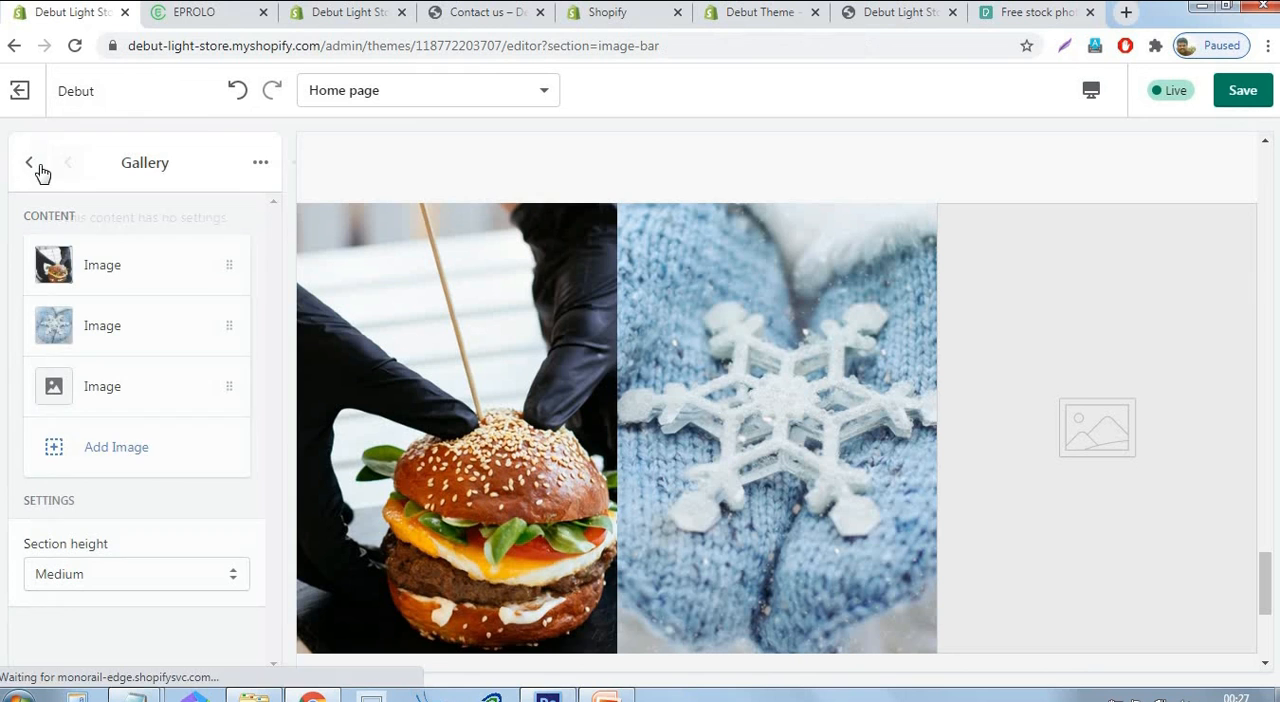
{"action": "left_click", "coordinate": [106, 387]}
{"action": "left_click", "coordinate": [162, 345]}
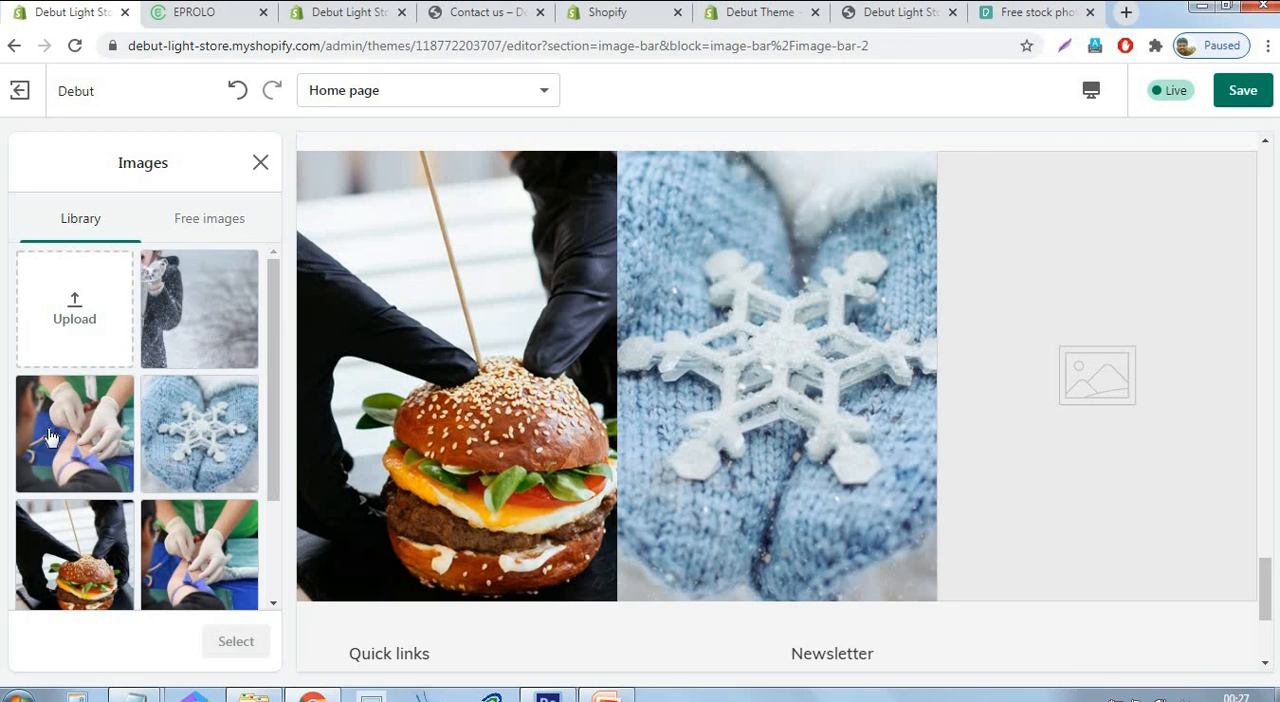
{"action": "left_click", "coordinate": [50, 437]}
{"action": "left_click", "coordinate": [237, 641]}
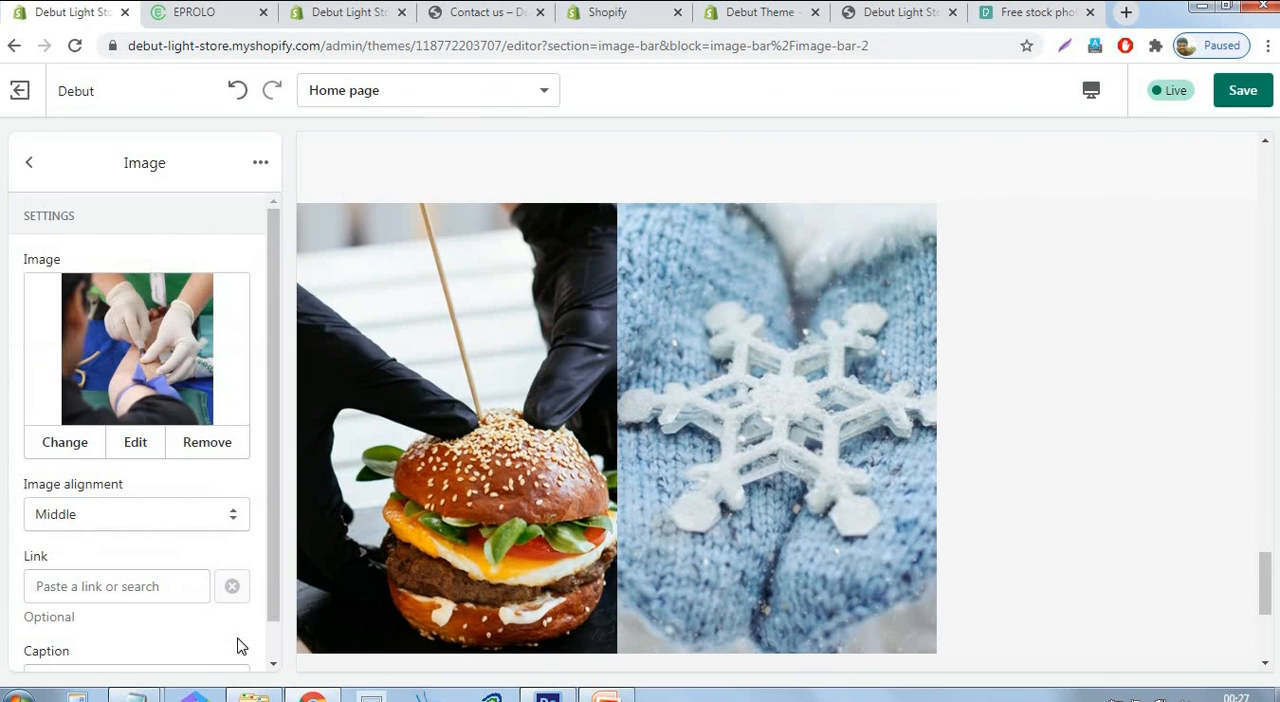
{"action": "left_click", "coordinate": [1243, 90]}
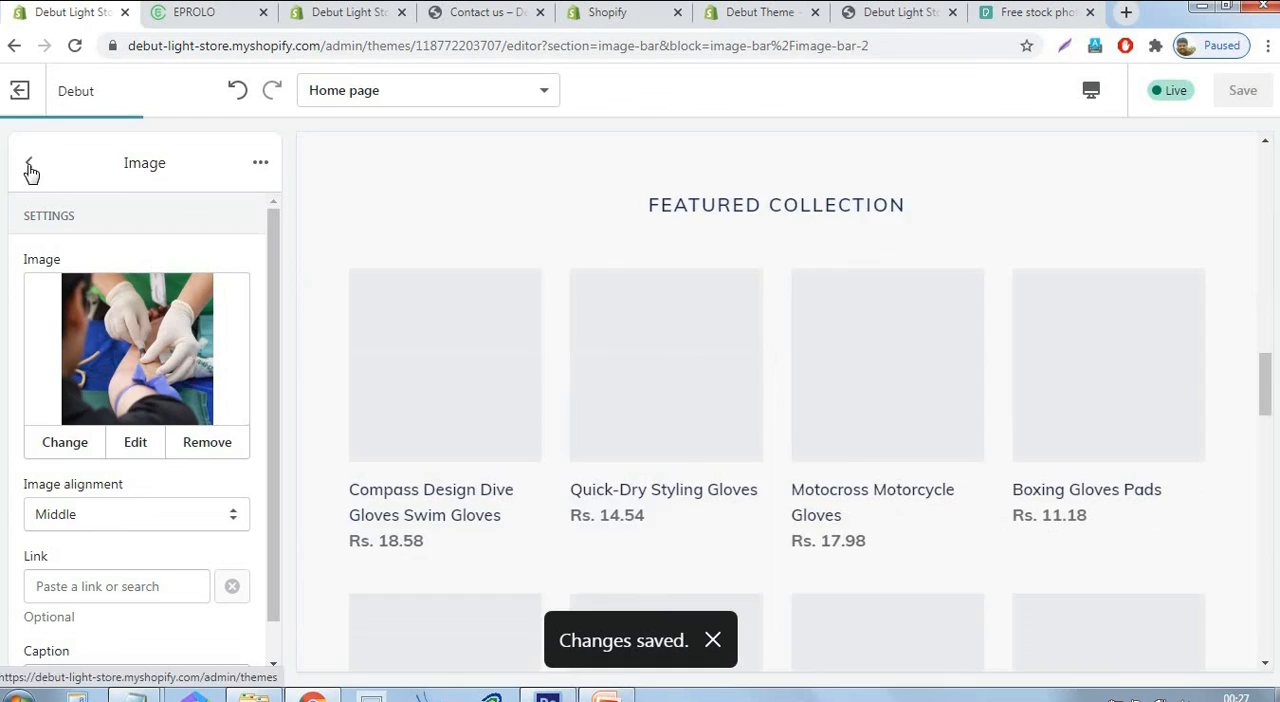
{"action": "left_click", "coordinate": [29, 165]}
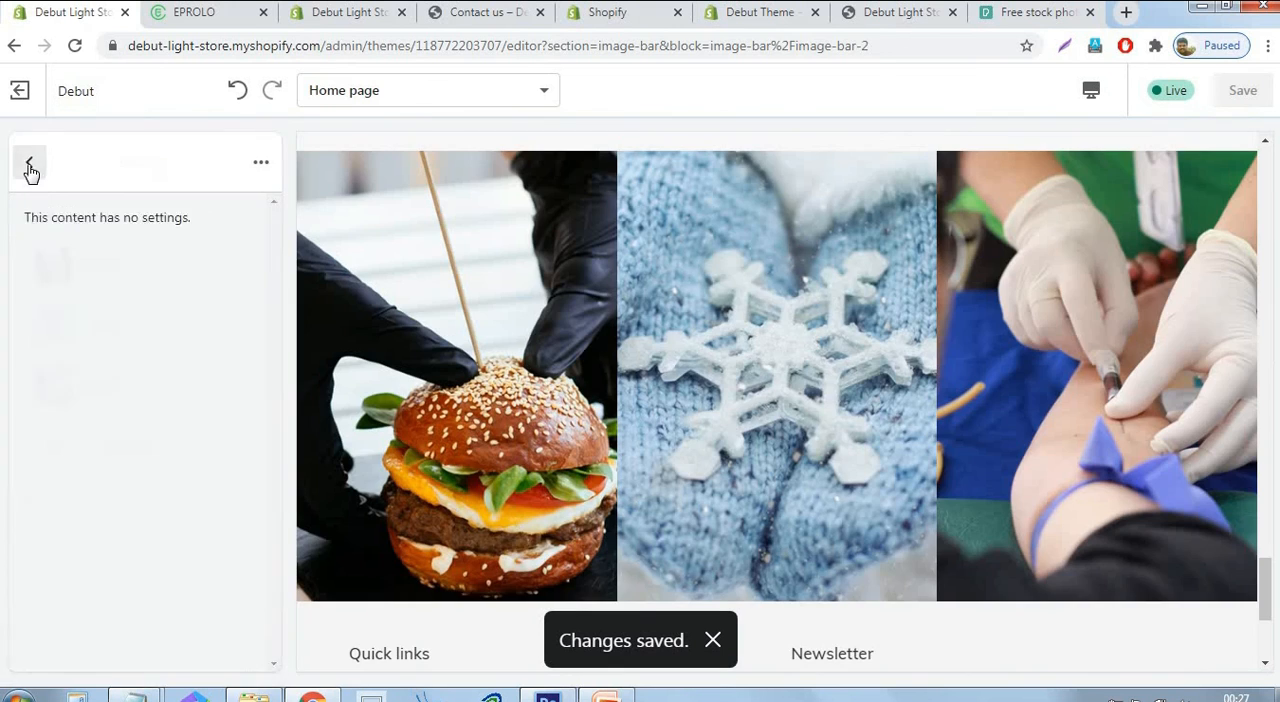
{"action": "scroll", "coordinate": [940, 517], "scroll_direction": "down", "scroll_amount": 3}
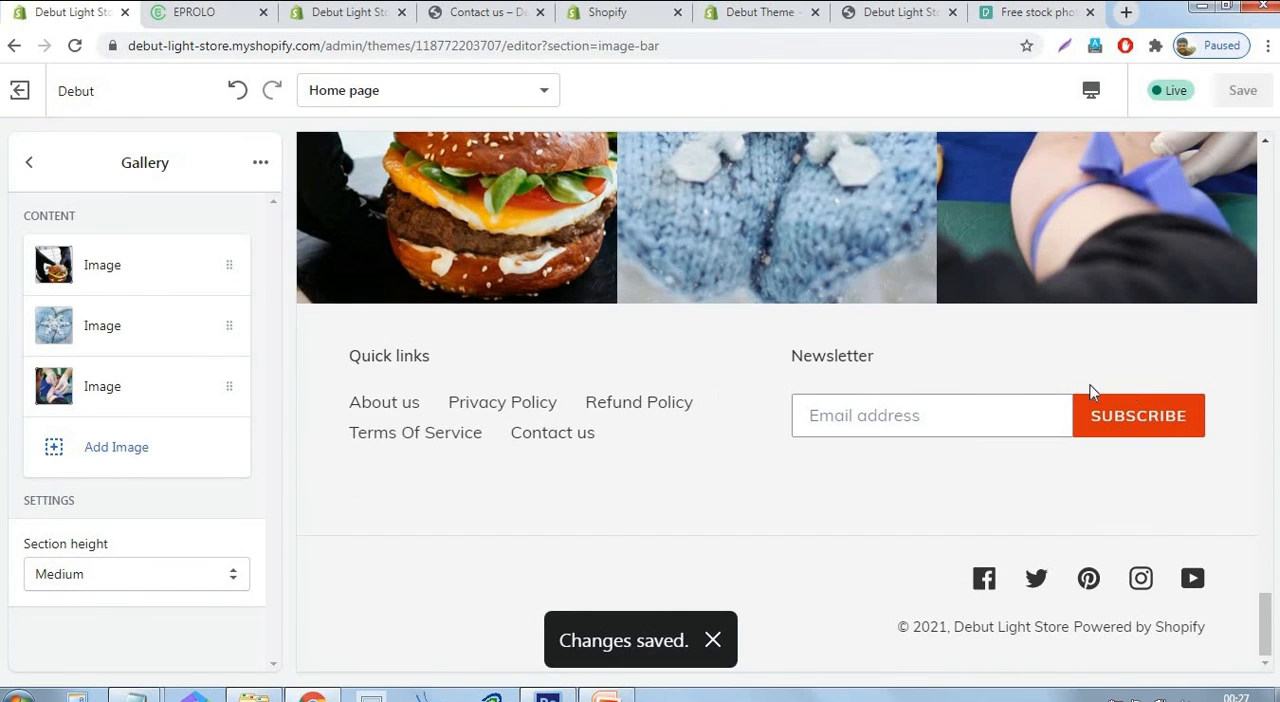
{"action": "left_click", "coordinate": [25, 160]}
Examine the Footer section's Quick links block and its payment, color and language settings.
{"action": "scroll", "coordinate": [132, 470], "scroll_direction": "down", "scroll_amount": 2}
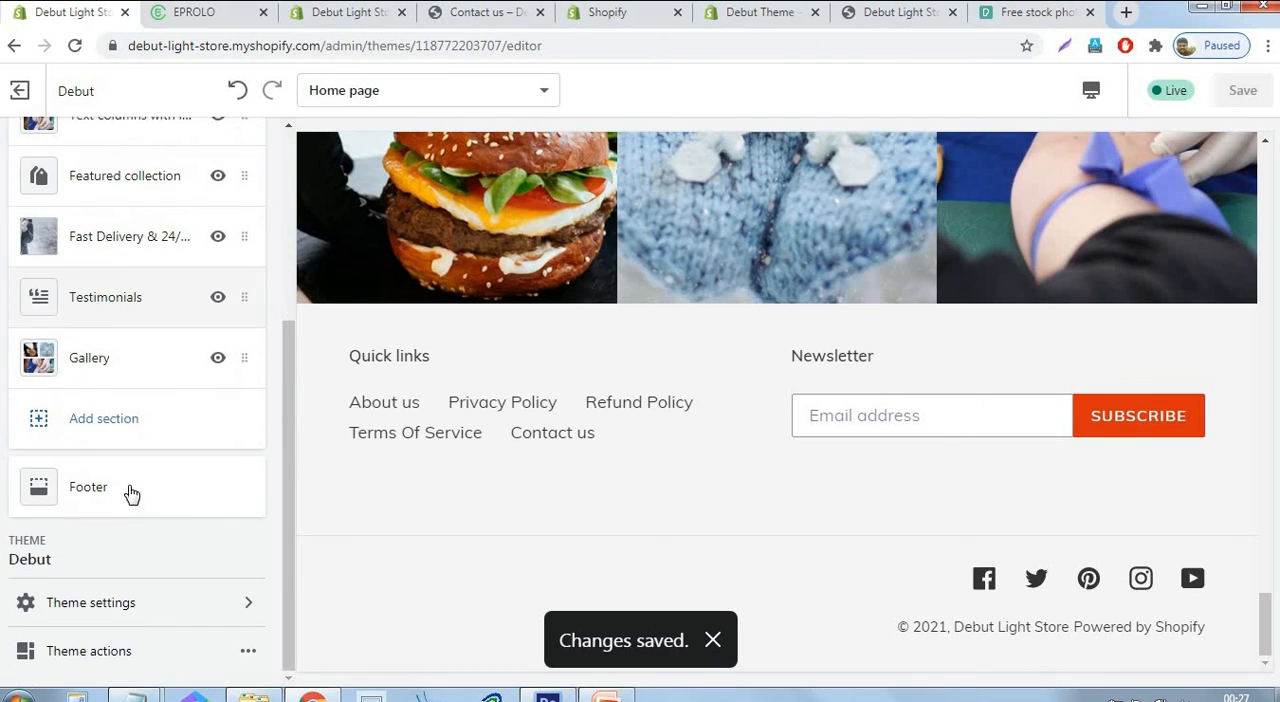
{"action": "left_click", "coordinate": [130, 492]}
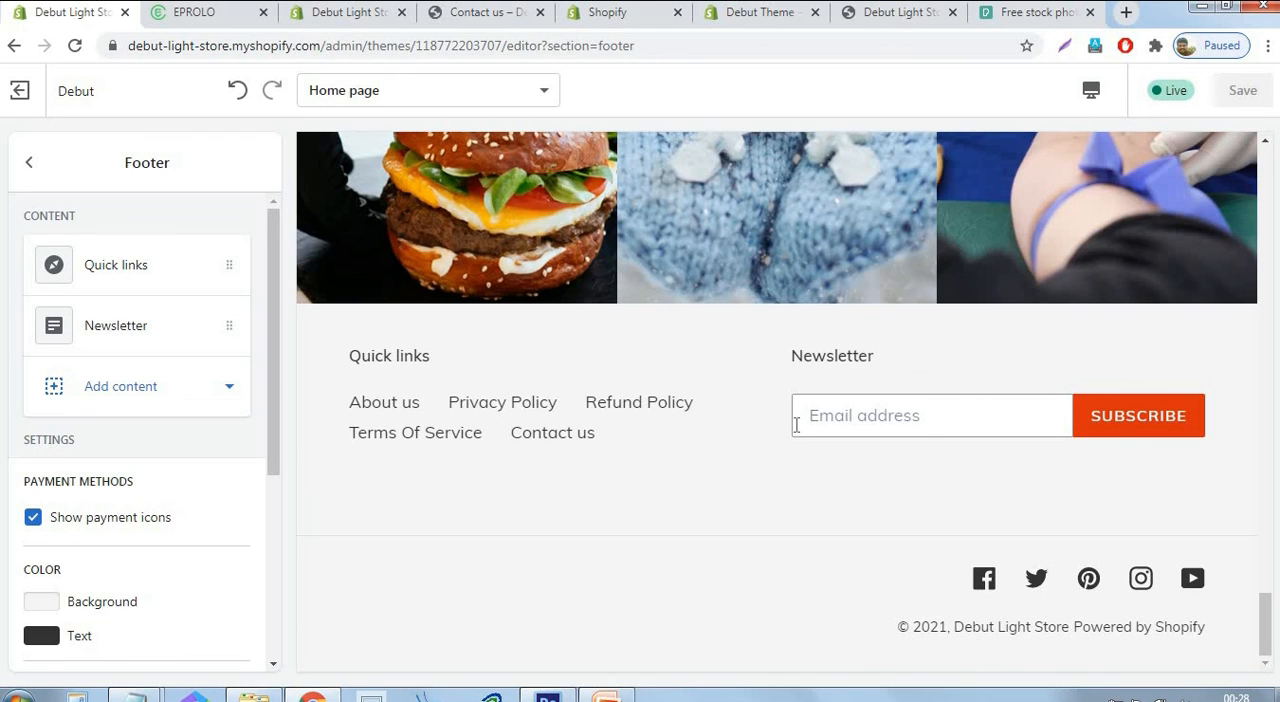
{"action": "left_click", "coordinate": [137, 266]}
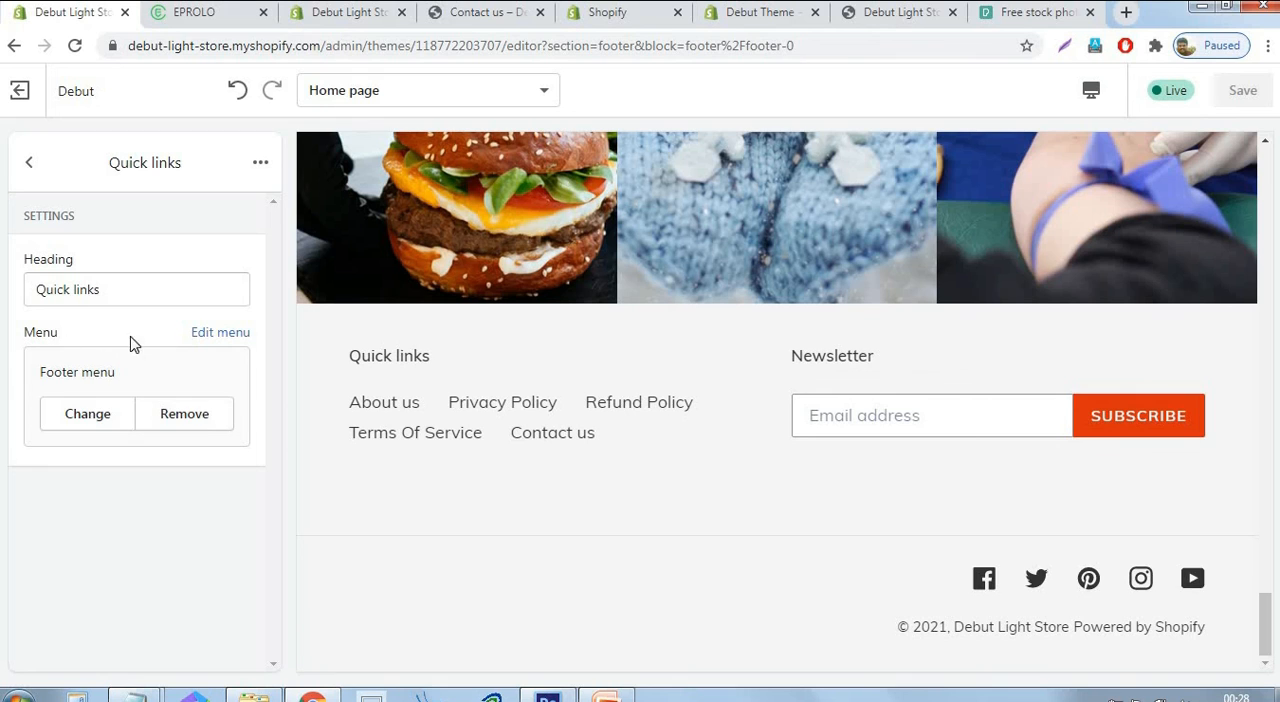
{"action": "left_click", "coordinate": [28, 164]}
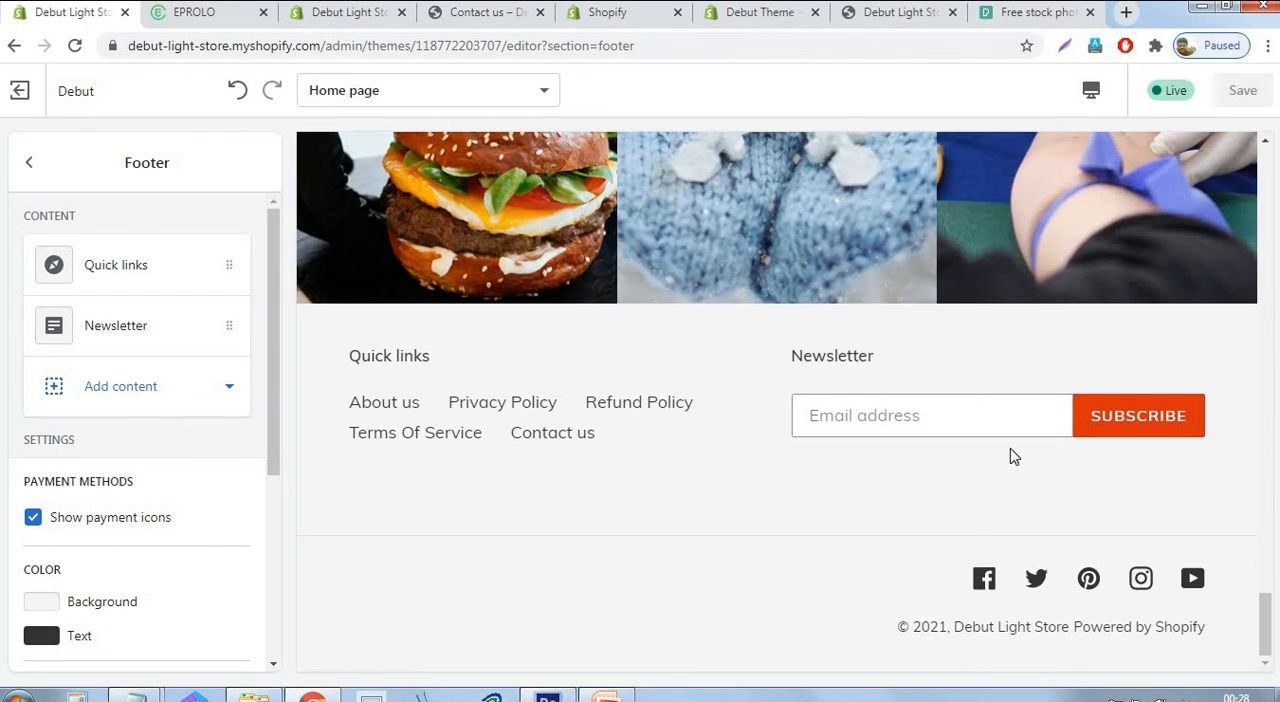
{"action": "scroll", "coordinate": [262, 410], "scroll_direction": "down", "scroll_amount": 2}
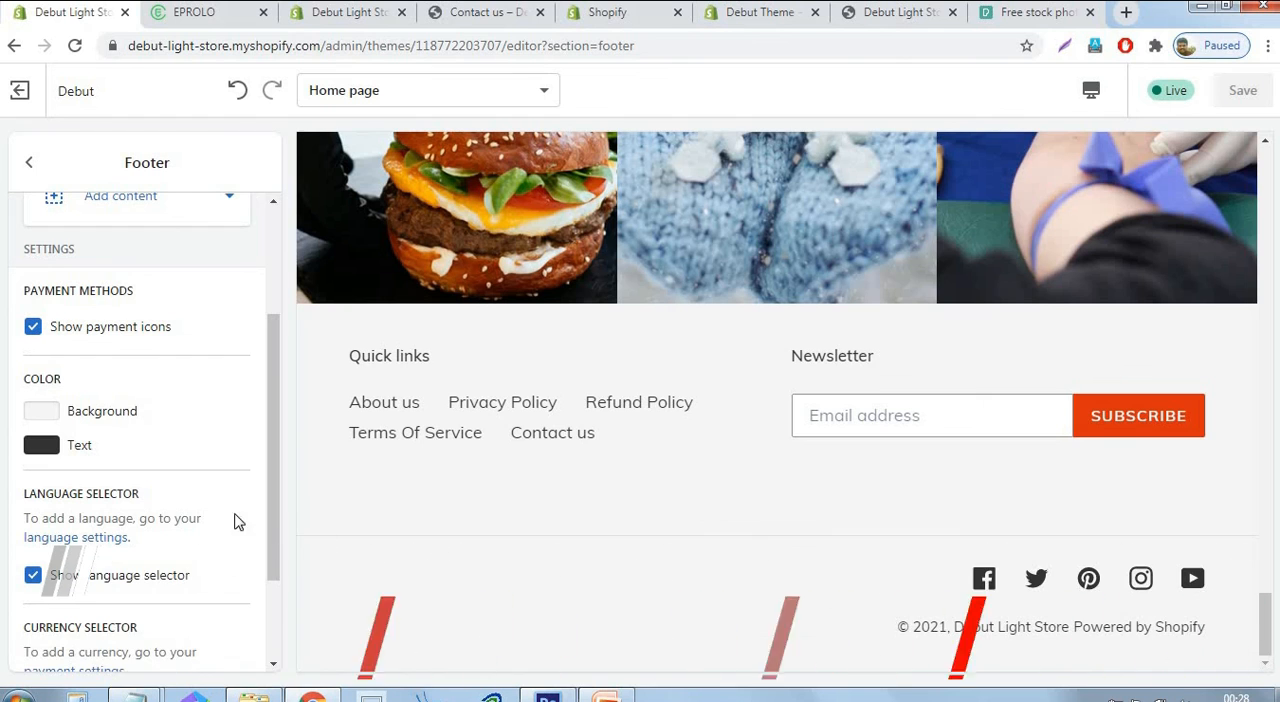
{"action": "left_click_drag", "start_coordinate": [274, 526], "coordinate": [274, 605]}
{"action": "left_click_drag", "start_coordinate": [283, 543], "coordinate": [265, 250]}
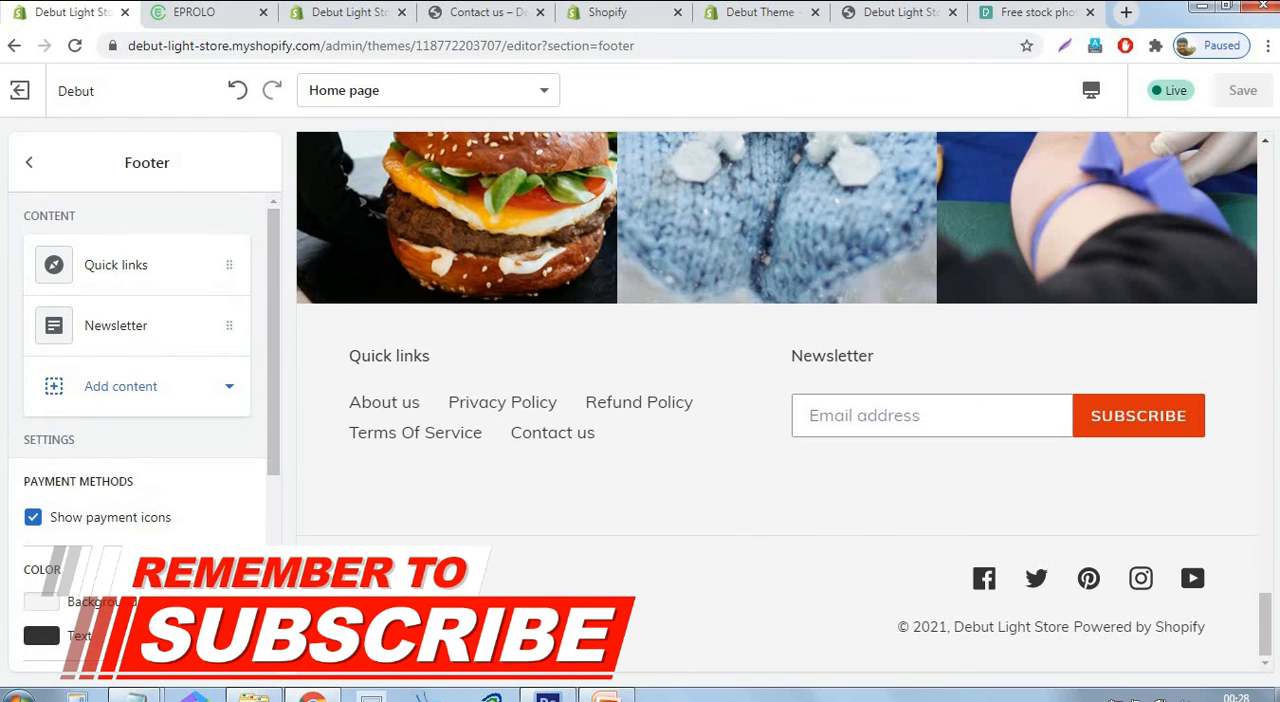
{"action": "scroll", "coordinate": [657, 322], "scroll_direction": "up", "scroll_amount": 5}
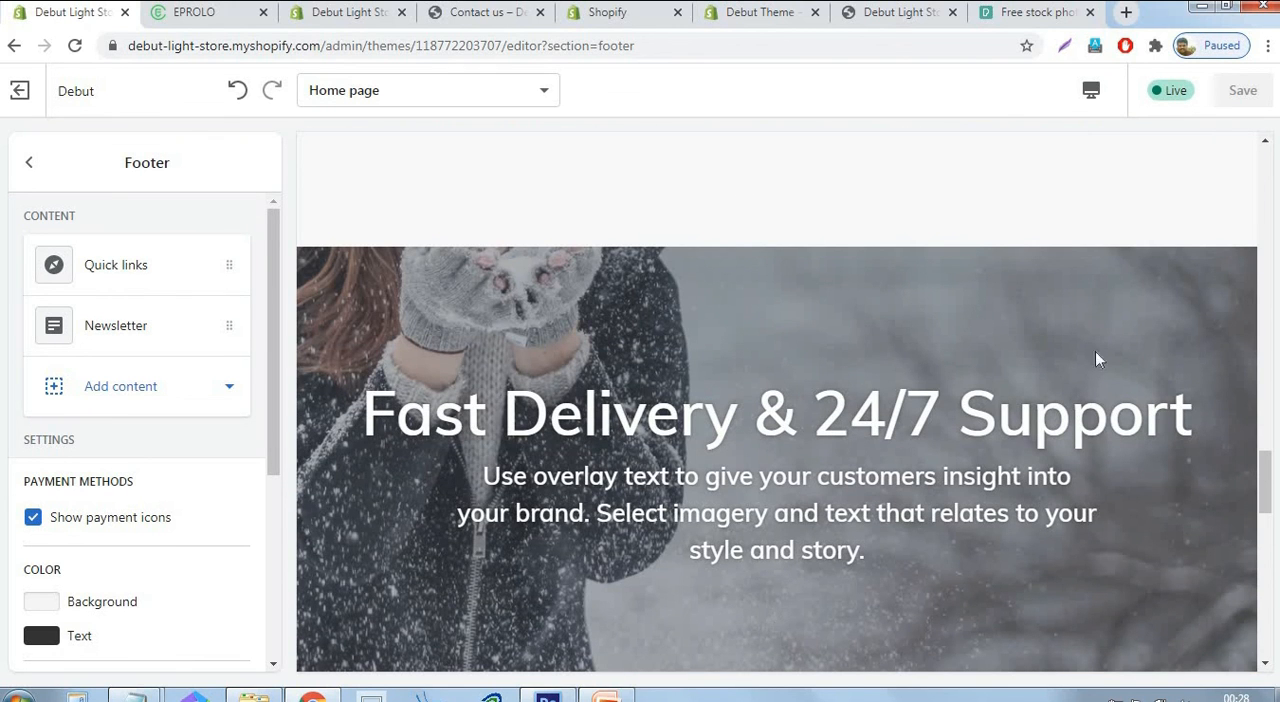
Open the storefront home page in the Contact us browser tab, hide the preview bar, and review all sections down to the footer.
{"action": "left_click", "coordinate": [480, 12]}
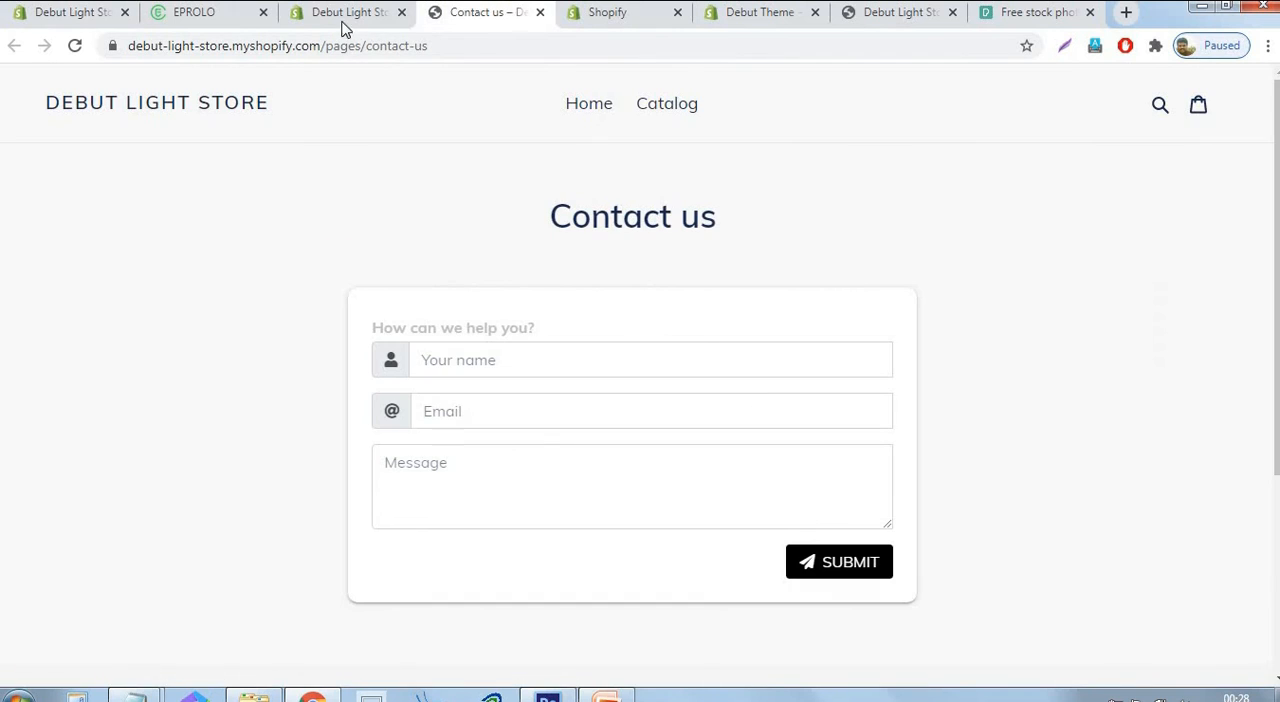
{"action": "left_click", "coordinate": [582, 108]}
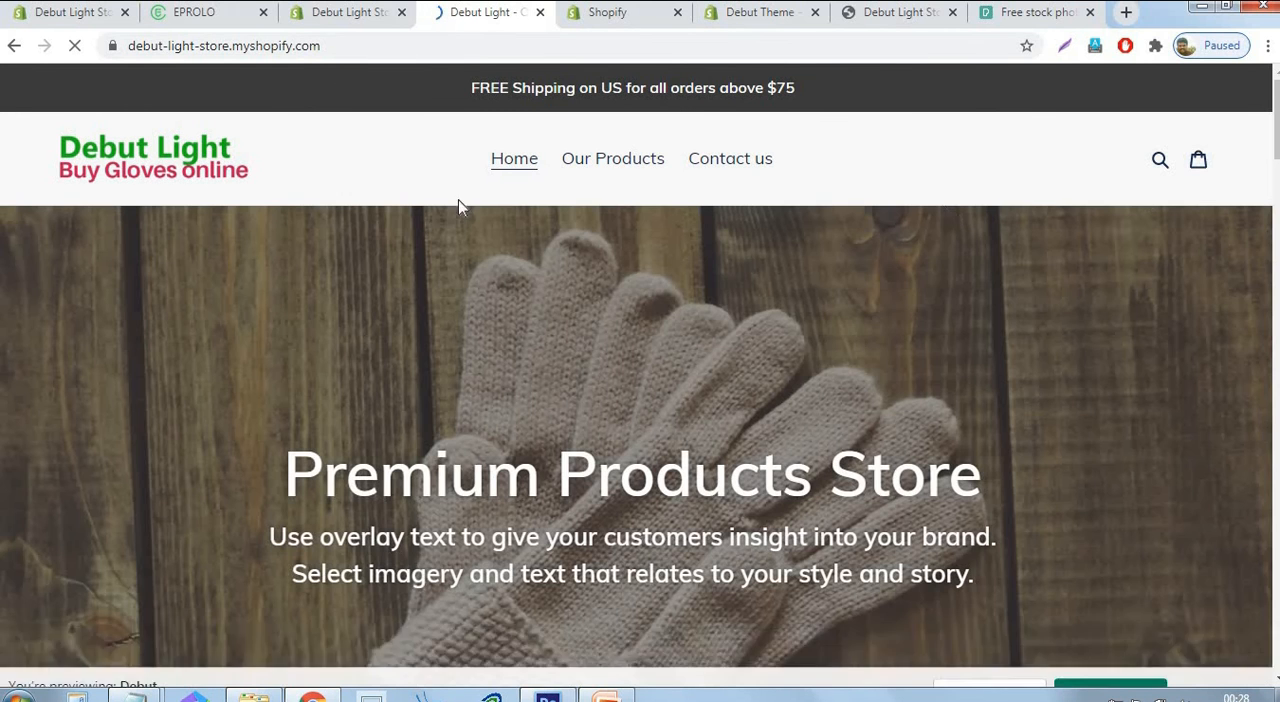
{"action": "left_click", "coordinate": [1214, 662]}
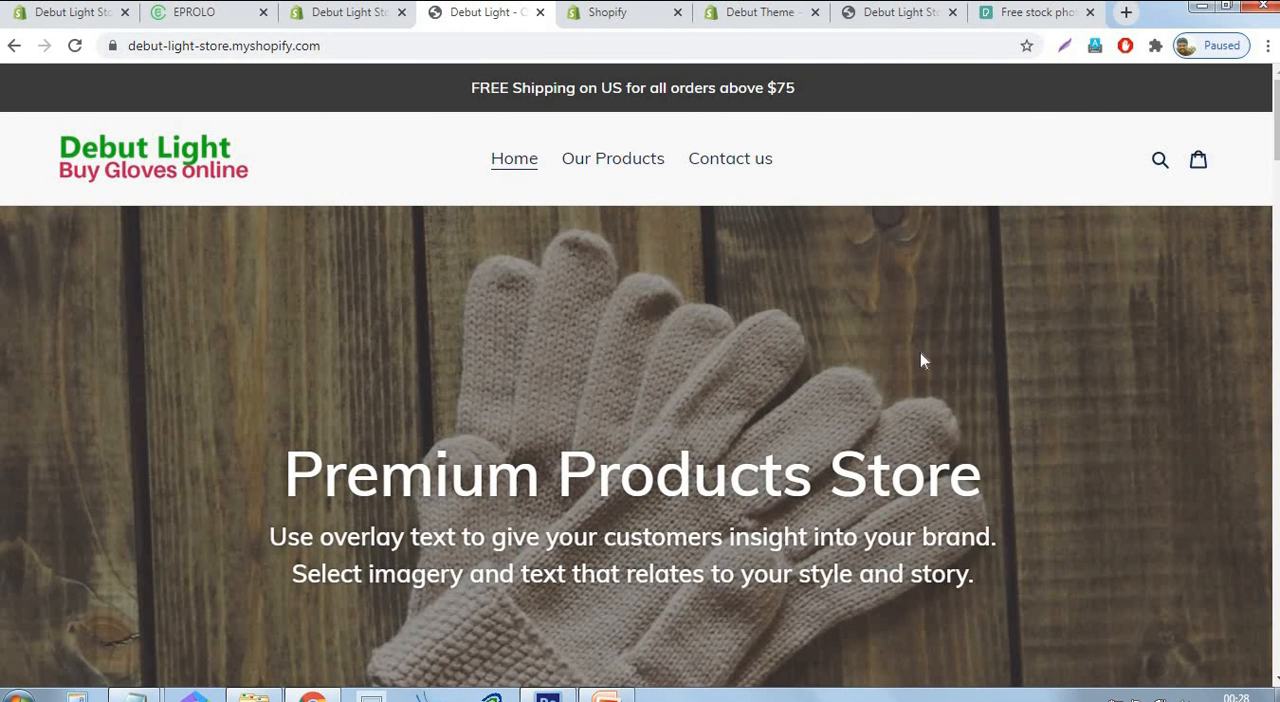
{"action": "scroll", "coordinate": [1007, 264], "scroll_direction": "down", "scroll_amount": 1}
{"action": "scroll", "coordinate": [993, 287], "scroll_direction": "down", "scroll_amount": 5}
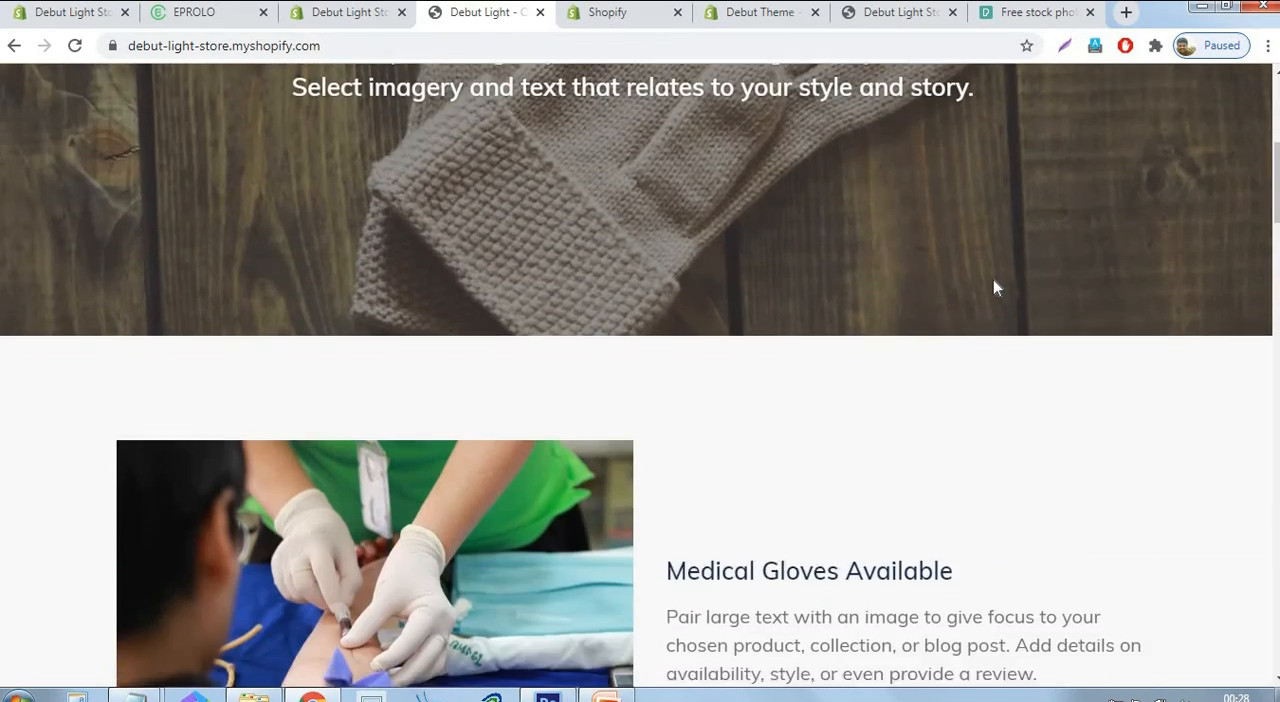
{"action": "scroll", "coordinate": [971, 354], "scroll_direction": "down", "scroll_amount": 5}
{"action": "scroll", "coordinate": [994, 451], "scroll_direction": "down", "scroll_amount": 5}
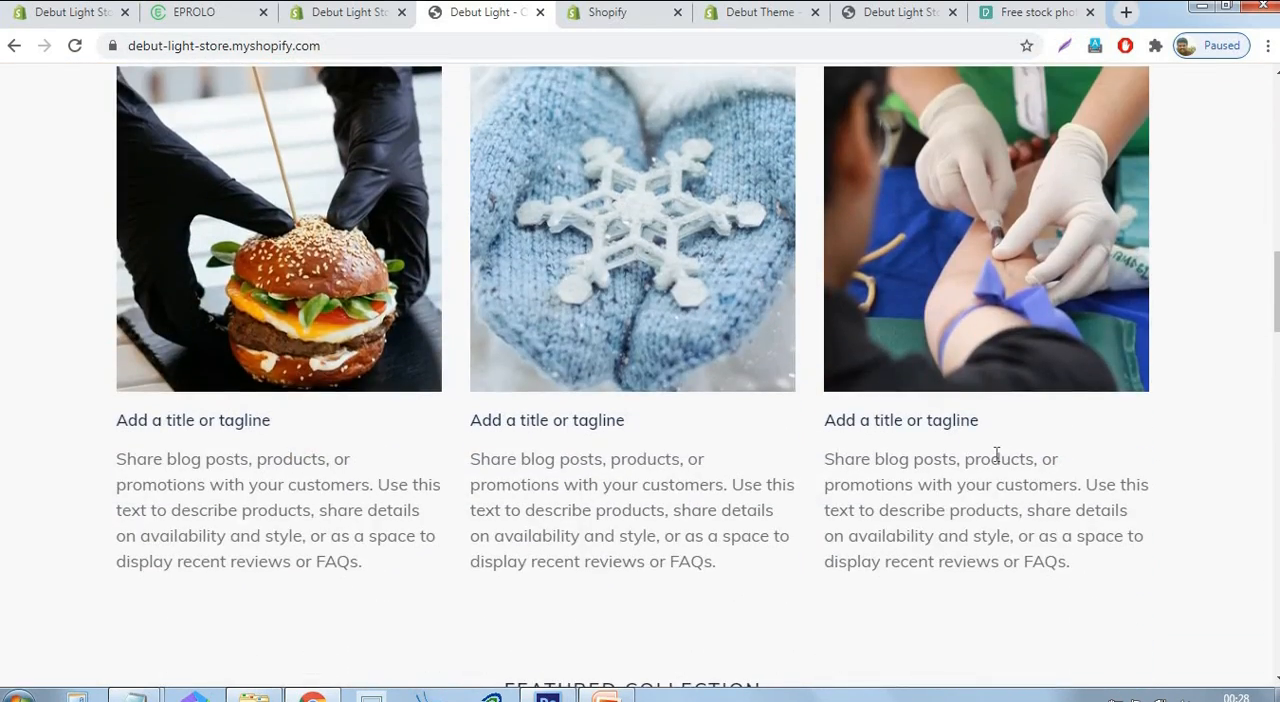
{"action": "scroll", "coordinate": [930, 416], "scroll_direction": "down", "scroll_amount": 10}
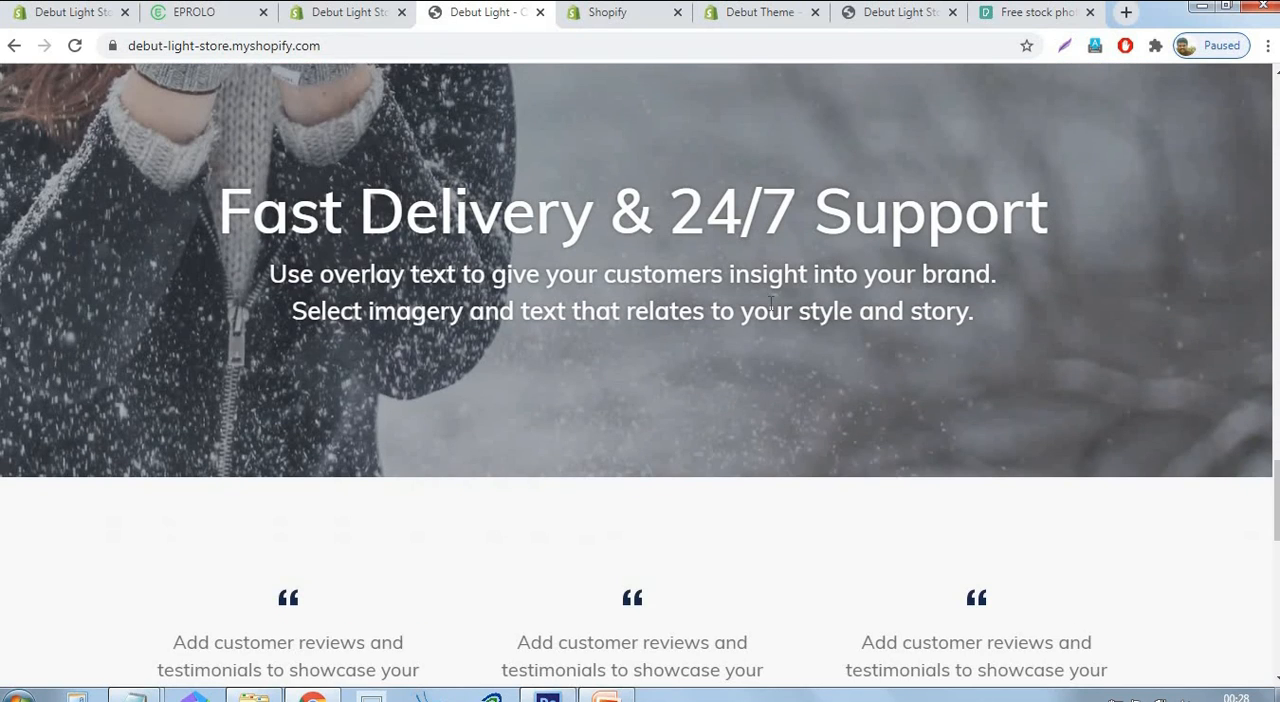
{"action": "scroll", "coordinate": [354, 372], "scroll_direction": "down", "scroll_amount": 3}
{"action": "scroll", "coordinate": [1163, 477], "scroll_direction": "down", "scroll_amount": 6}
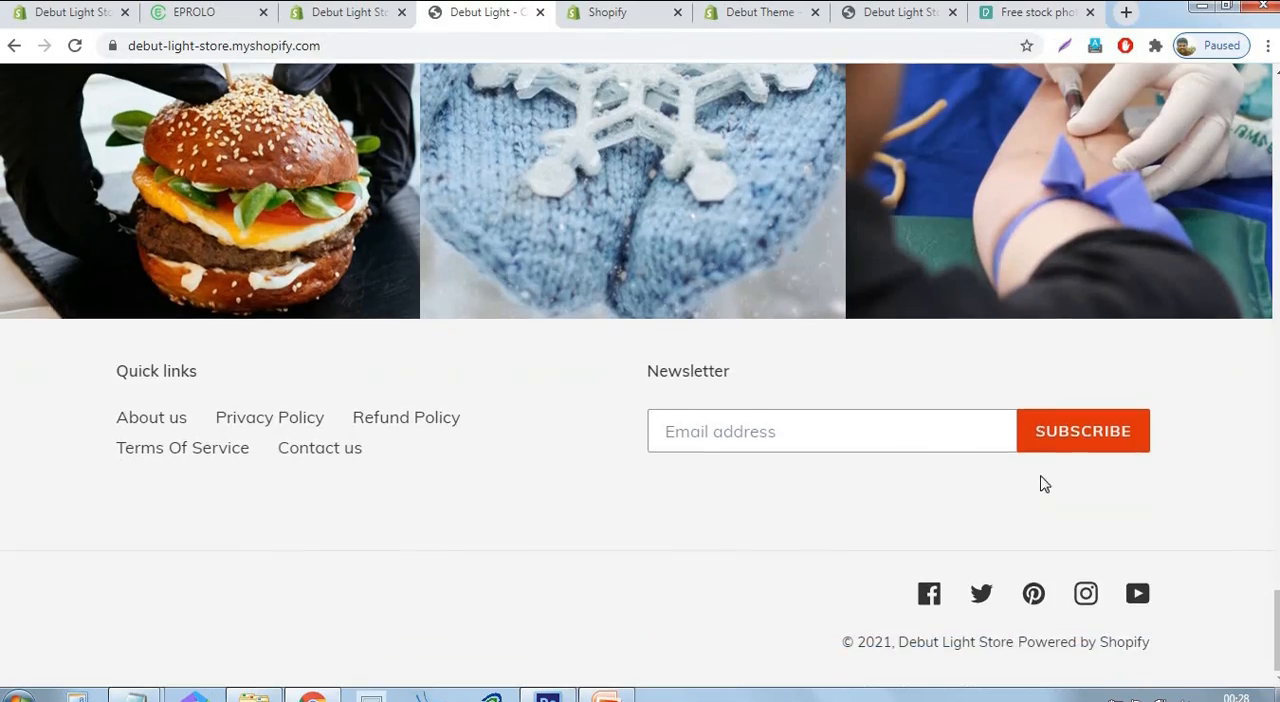
{"action": "scroll", "coordinate": [1043, 437], "scroll_direction": "up", "scroll_amount": 15}
{"action": "scroll", "coordinate": [1043, 437], "scroll_direction": "up", "scroll_amount": 10}
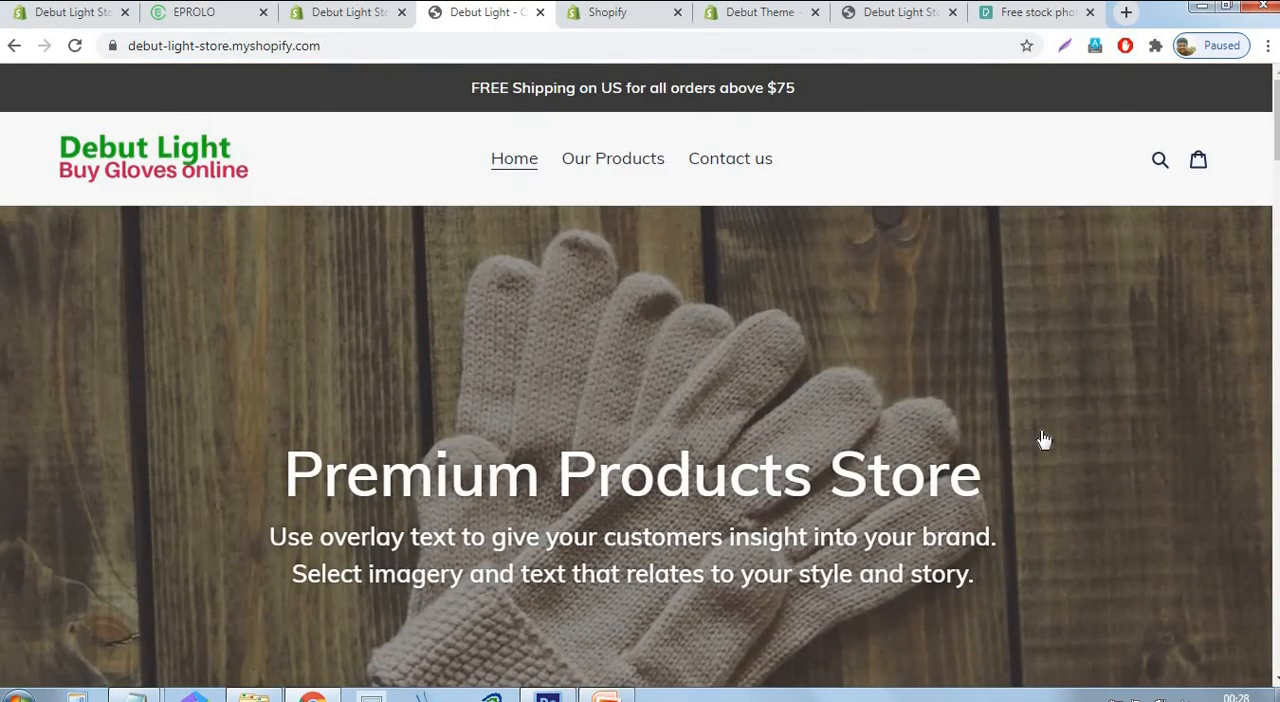
Review the storefront's Our Products collection page and its Contact us page down to the footer.
{"action": "left_click", "coordinate": [643, 162]}
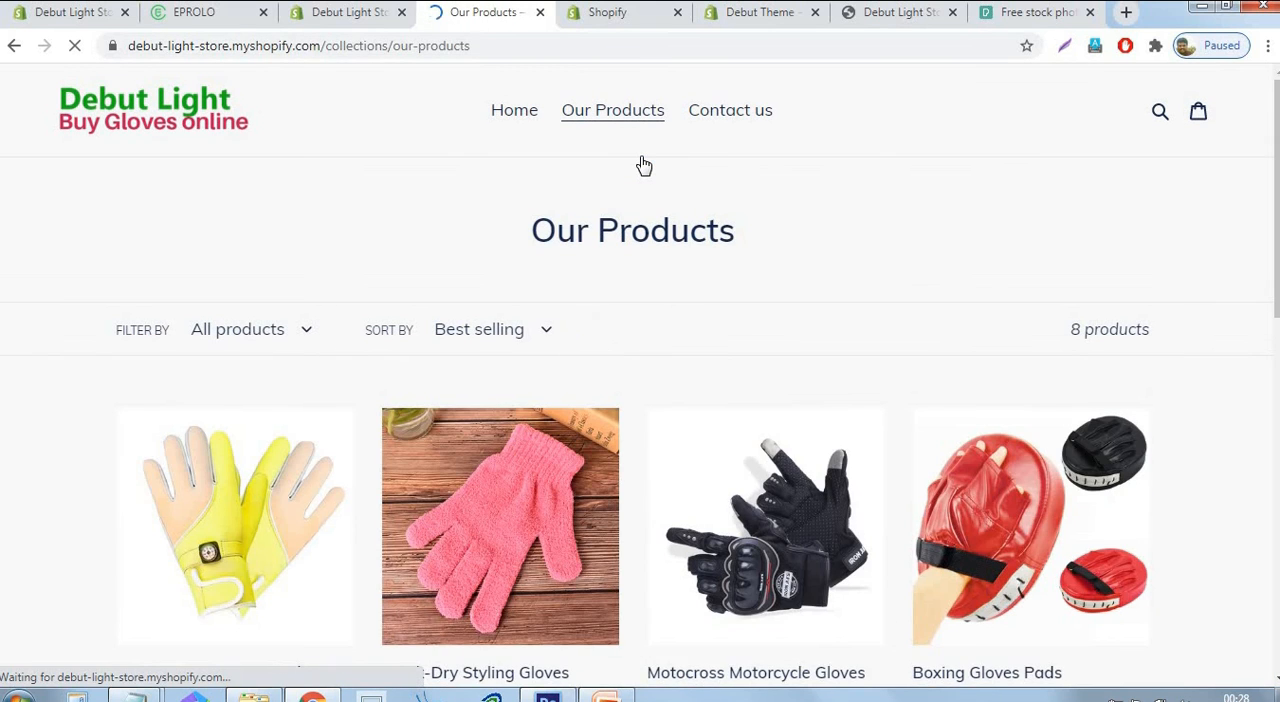
{"action": "scroll", "coordinate": [1064, 305], "scroll_direction": "down", "scroll_amount": 9}
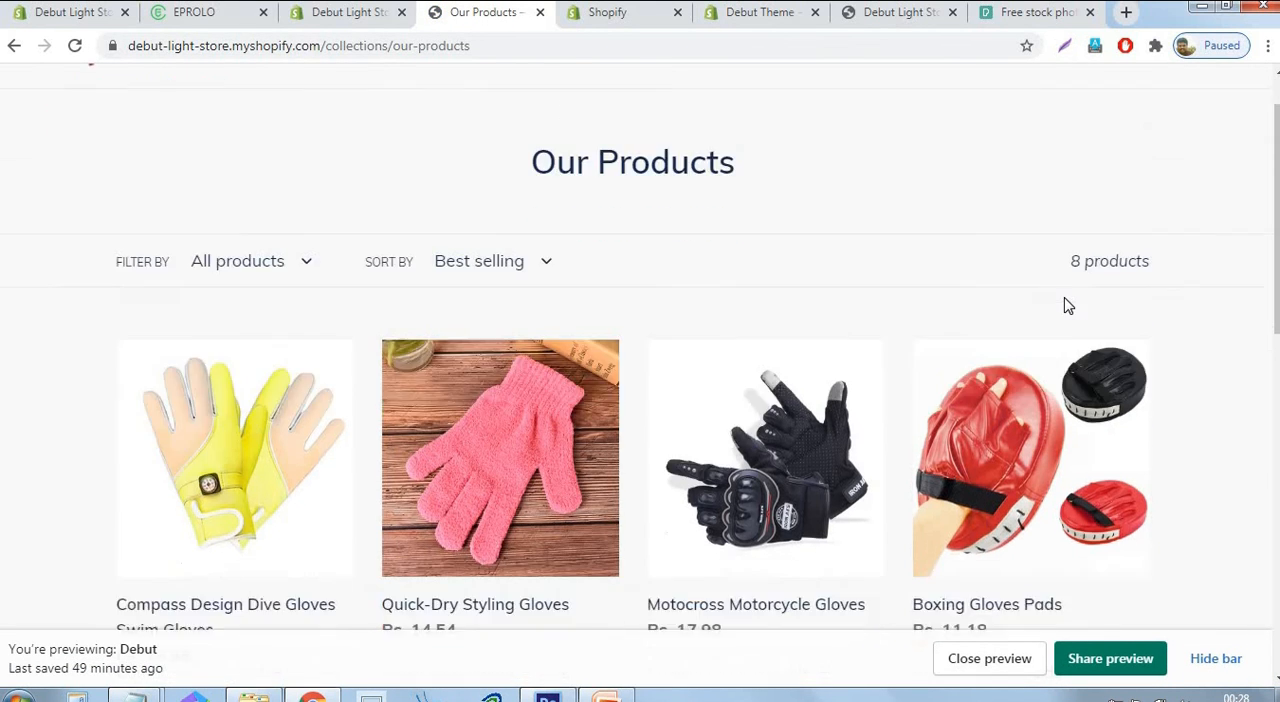
{"action": "scroll", "coordinate": [883, 310], "scroll_direction": "up", "scroll_amount": 9}
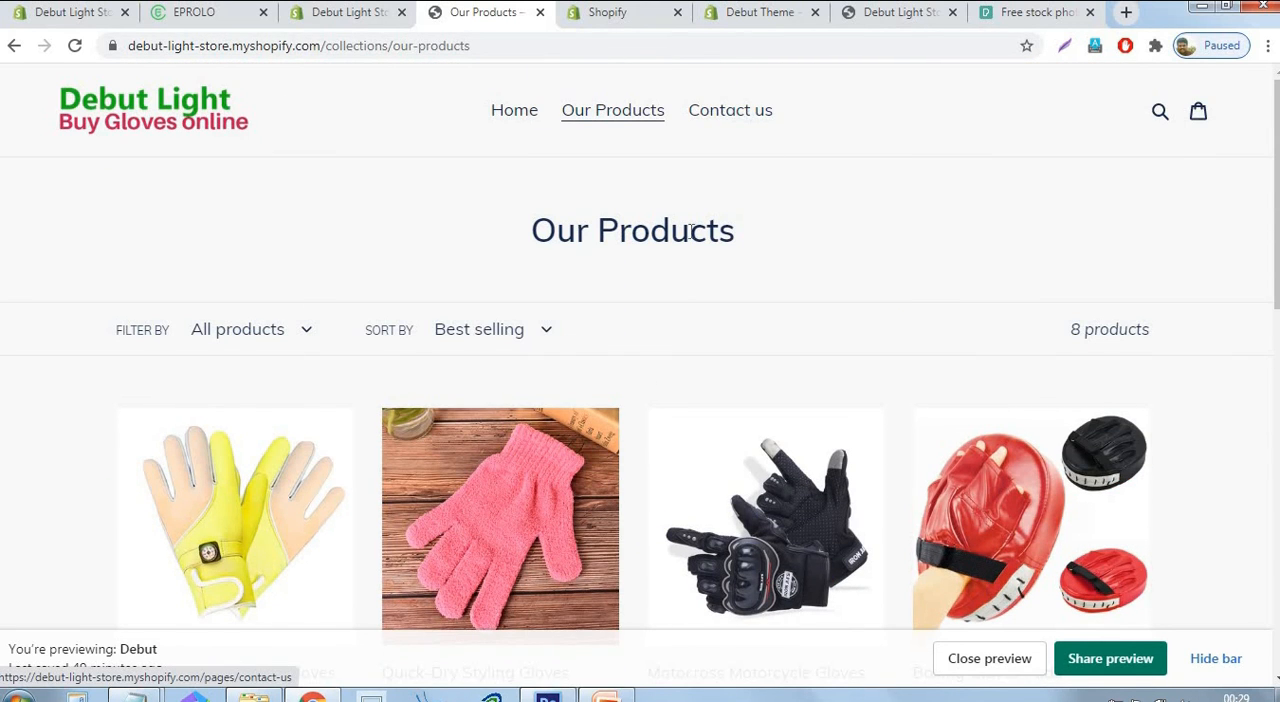
{"action": "left_click", "coordinate": [751, 110]}
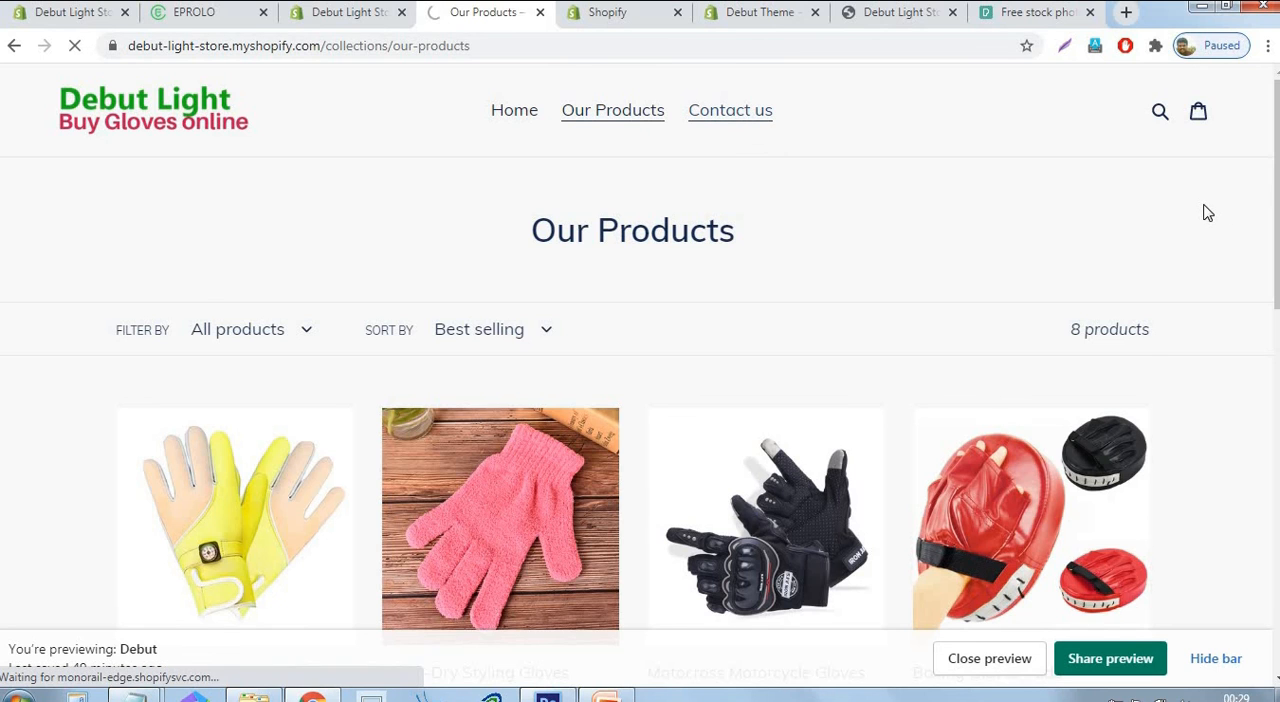
{"action": "scroll", "coordinate": [1148, 346], "scroll_direction": "down", "scroll_amount": 2}
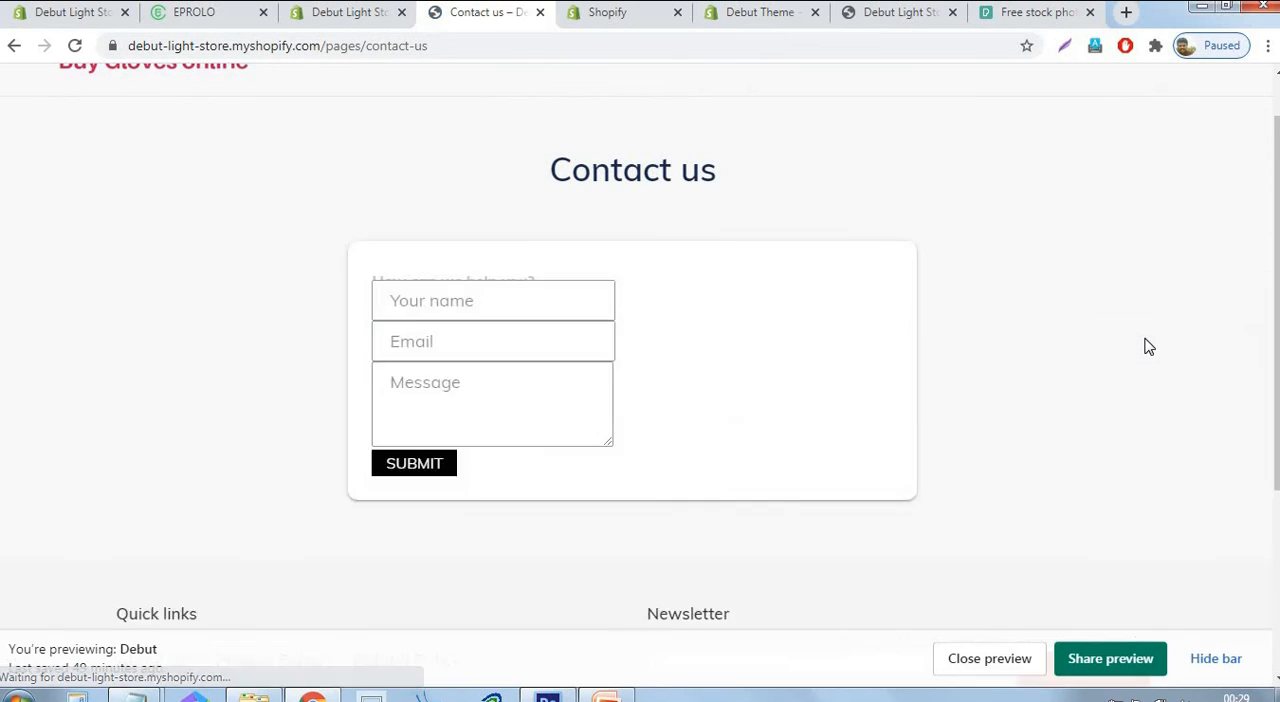
{"action": "scroll", "coordinate": [1146, 346], "scroll_direction": "down", "scroll_amount": 4}
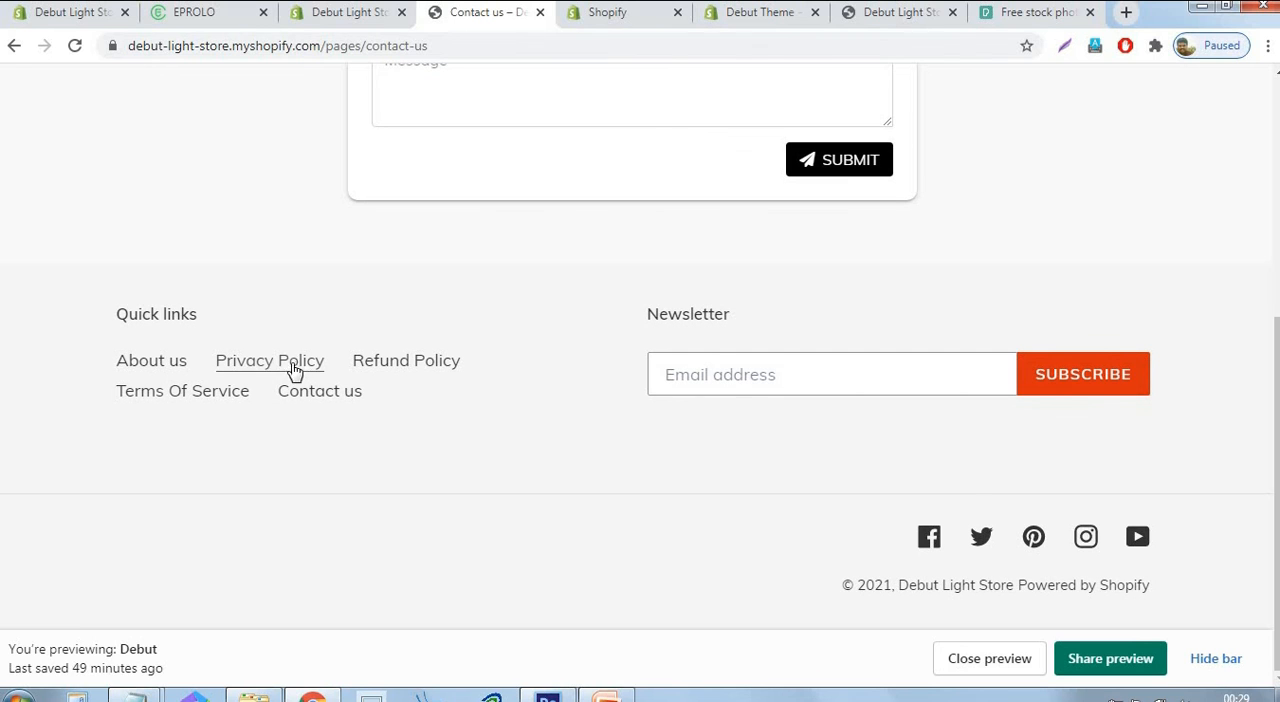
Check the Refund Policy page and open the Terms Of Service page from the storefront's footer quick links.
{"action": "left_click", "coordinate": [408, 363]}
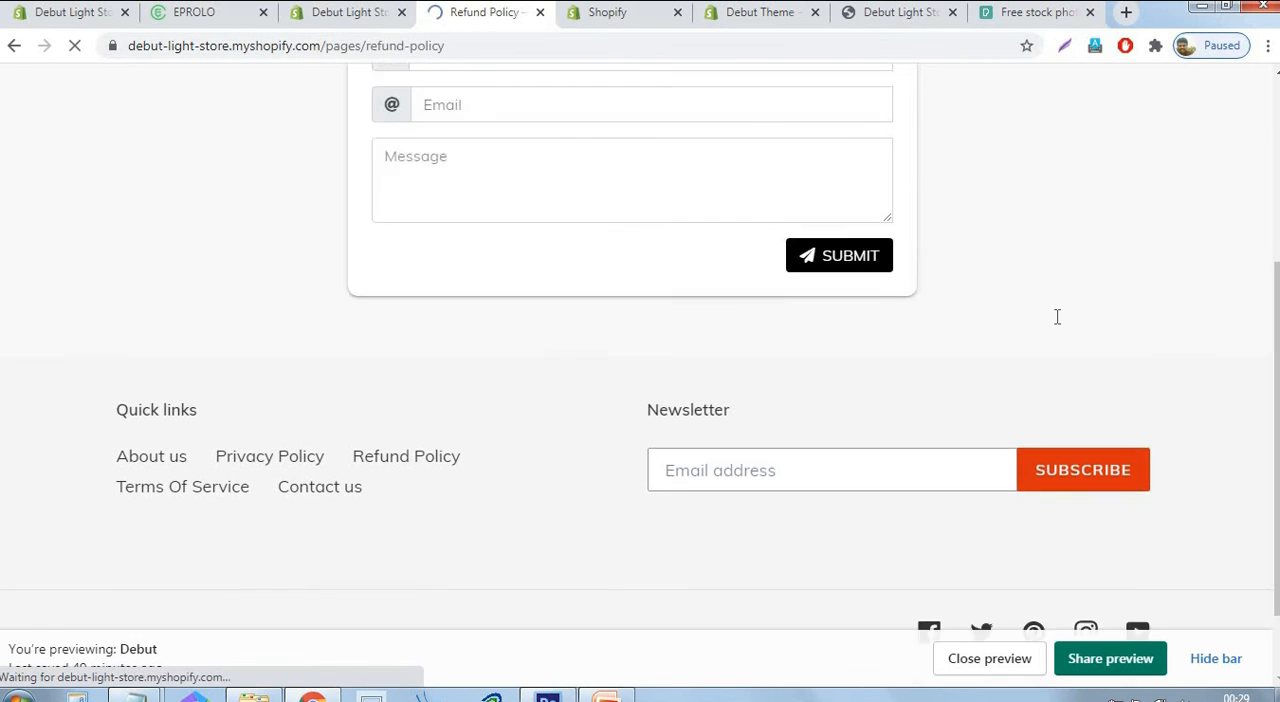
{"action": "scroll", "coordinate": [793, 363], "scroll_direction": "down", "scroll_amount": 9}
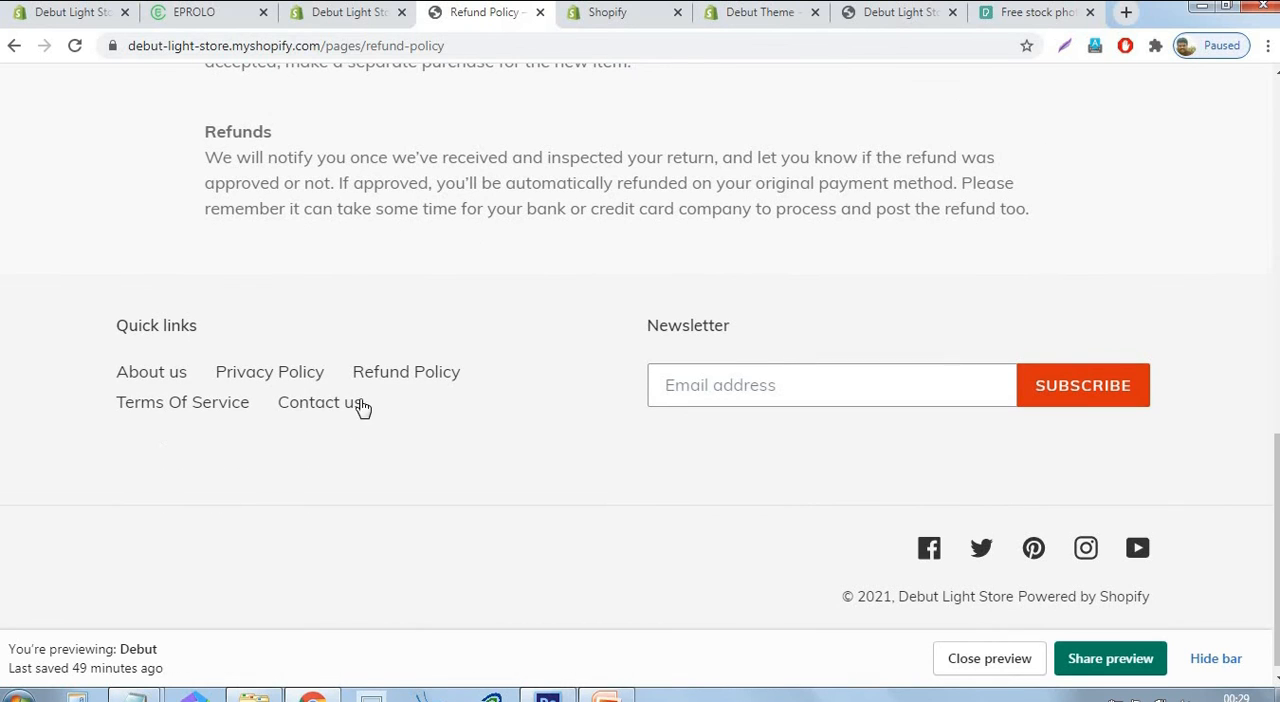
{"action": "left_click", "coordinate": [220, 412]}
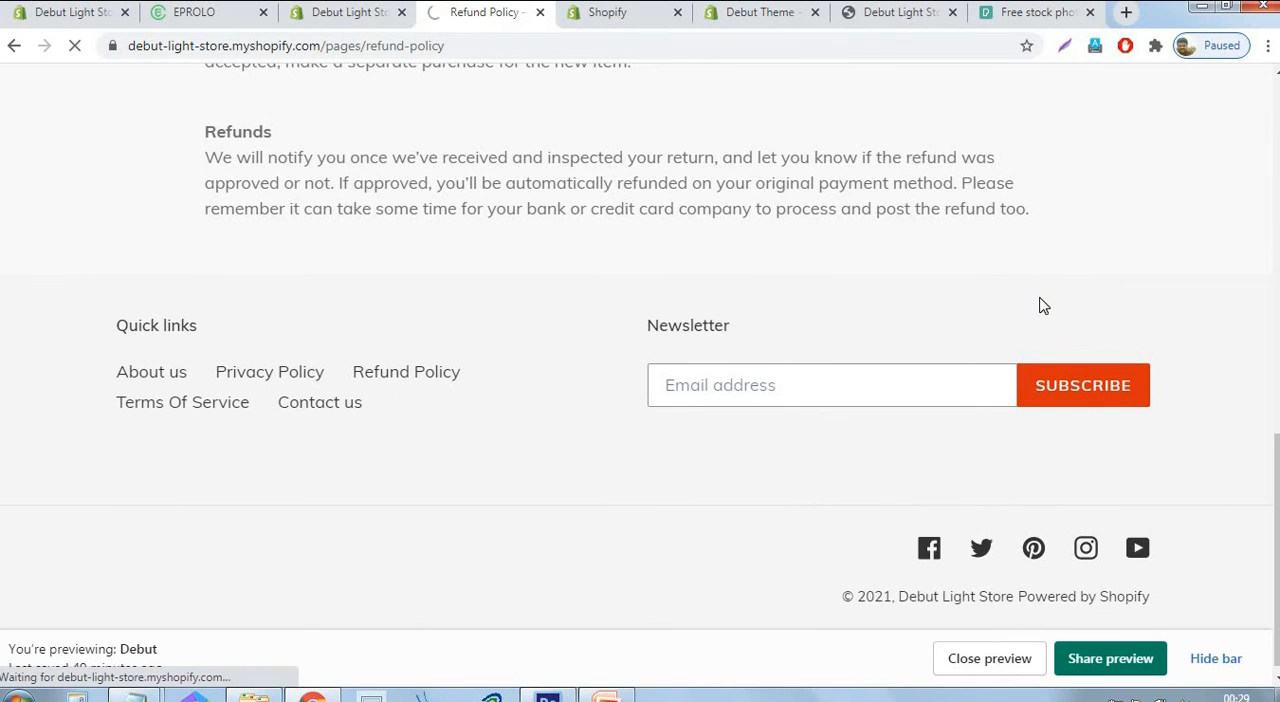